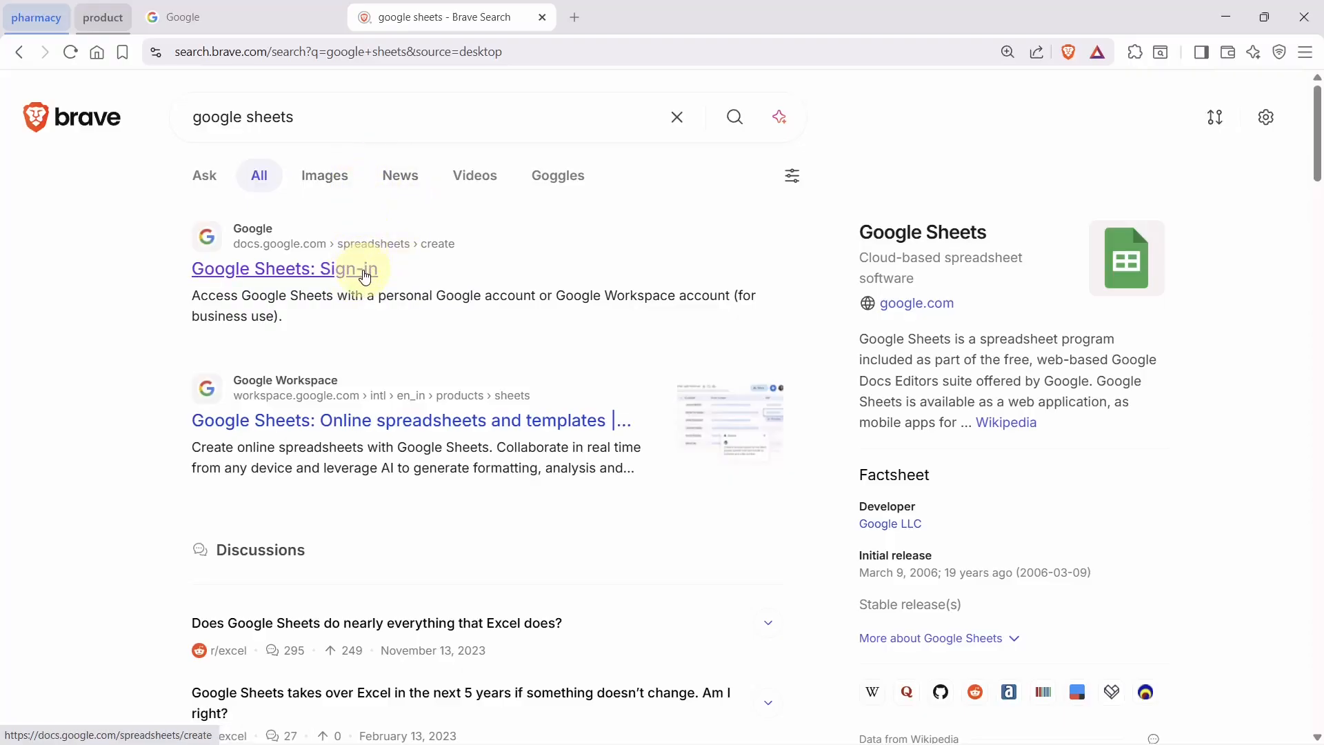
Load google.com in a new tab, then launch Sheets from the signed-in tab's Google apps grid
click(564, 25)
text(goo)
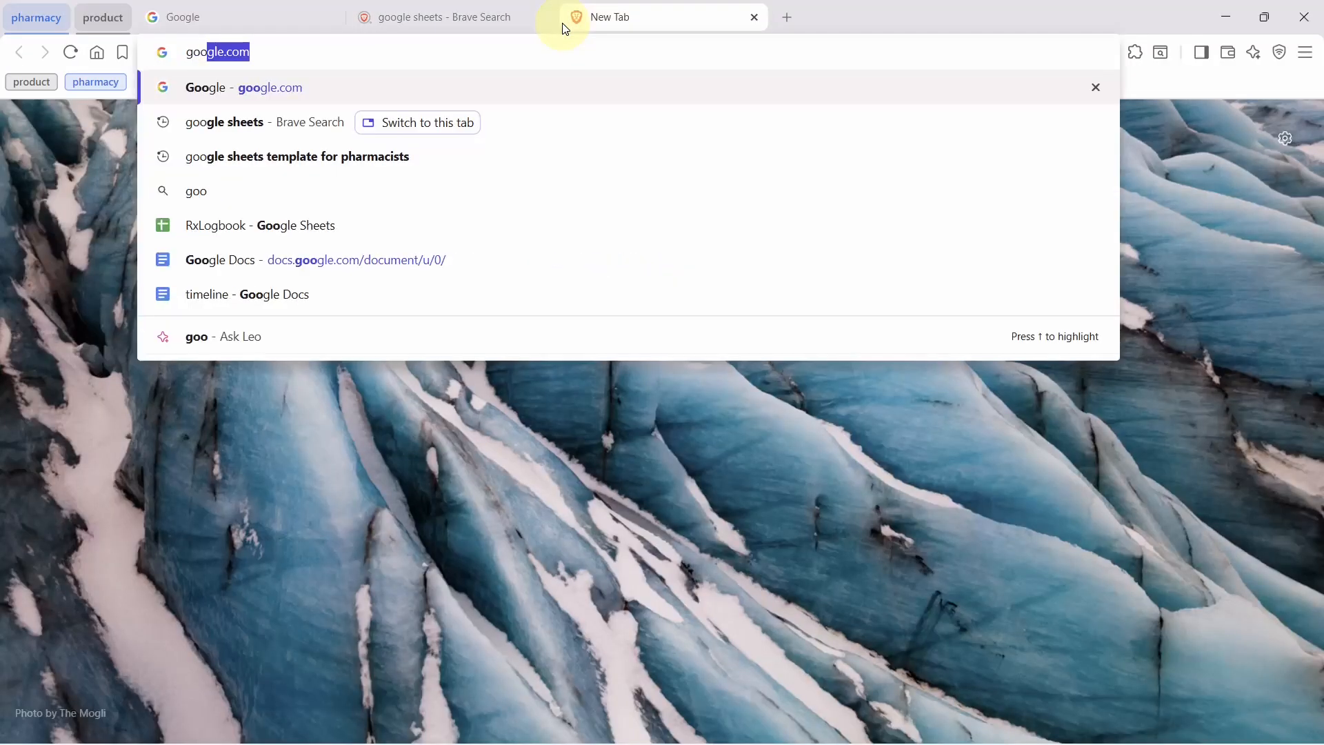
key(Return)
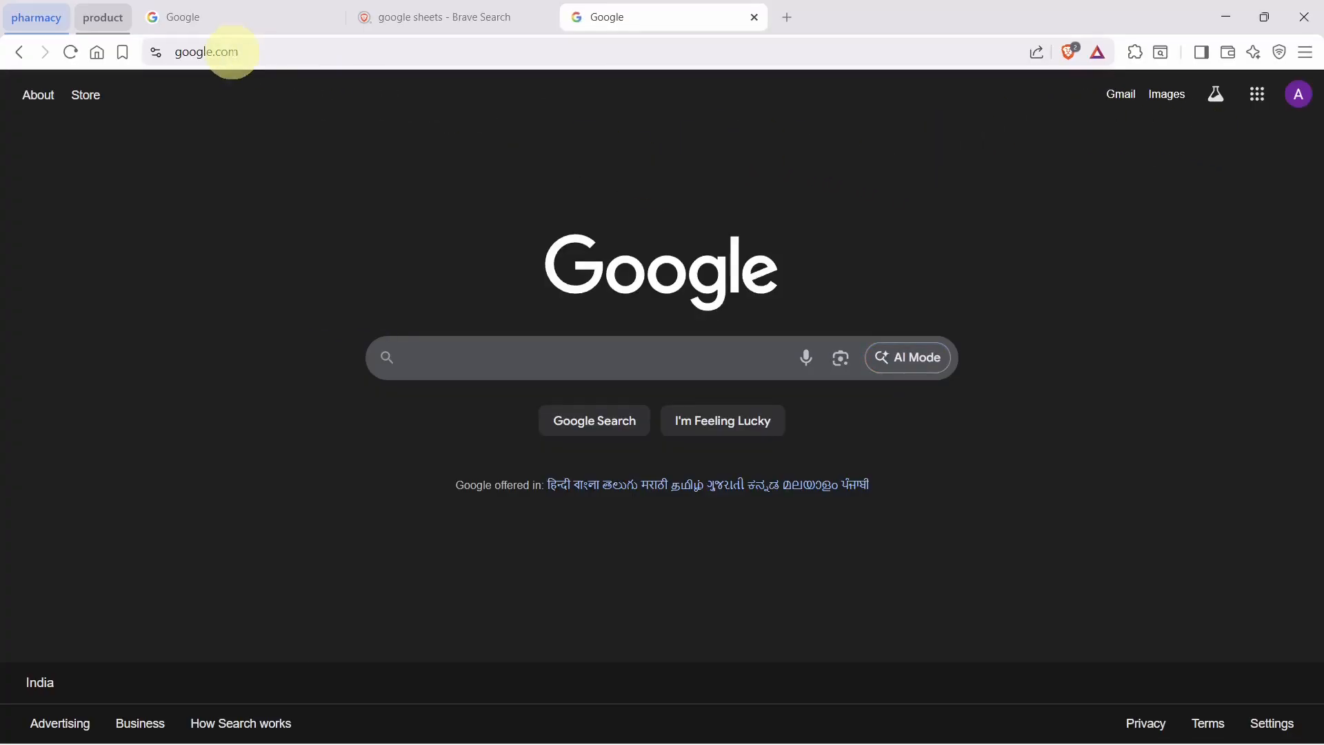
click(263, 33)
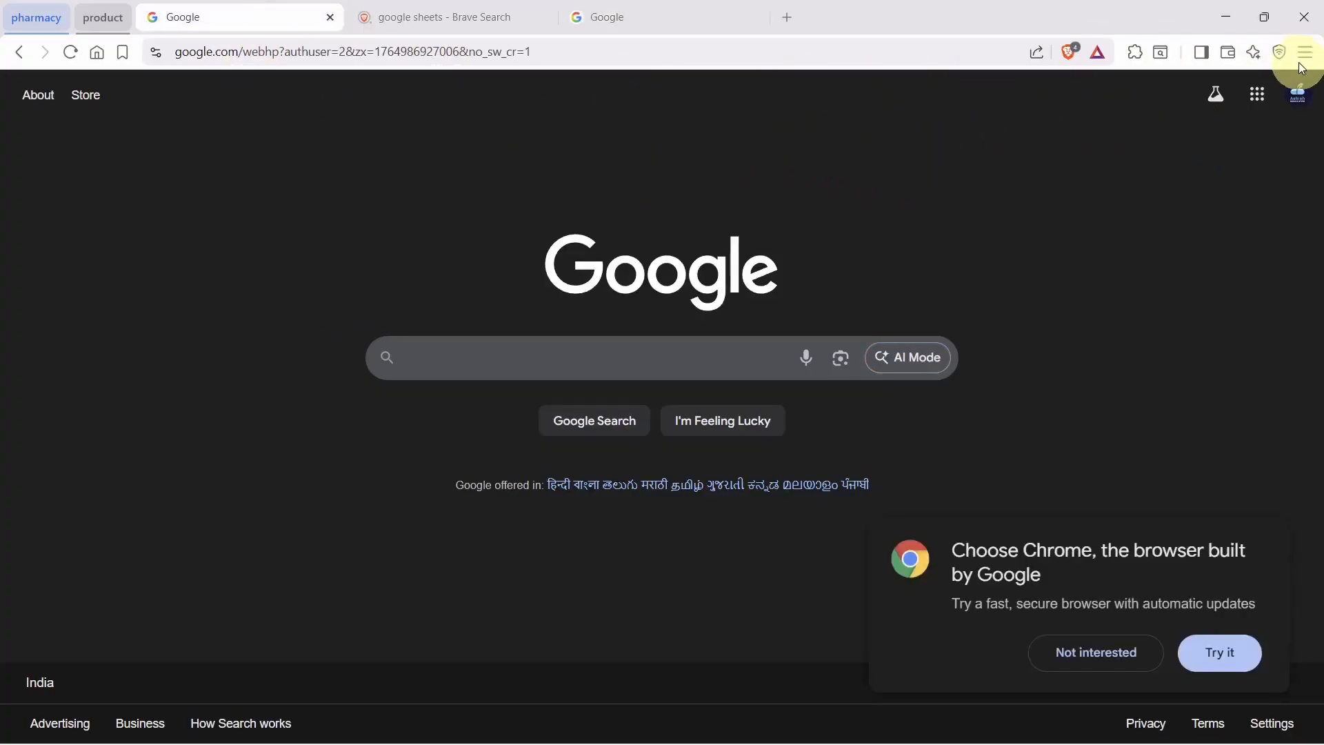
click(1255, 96)
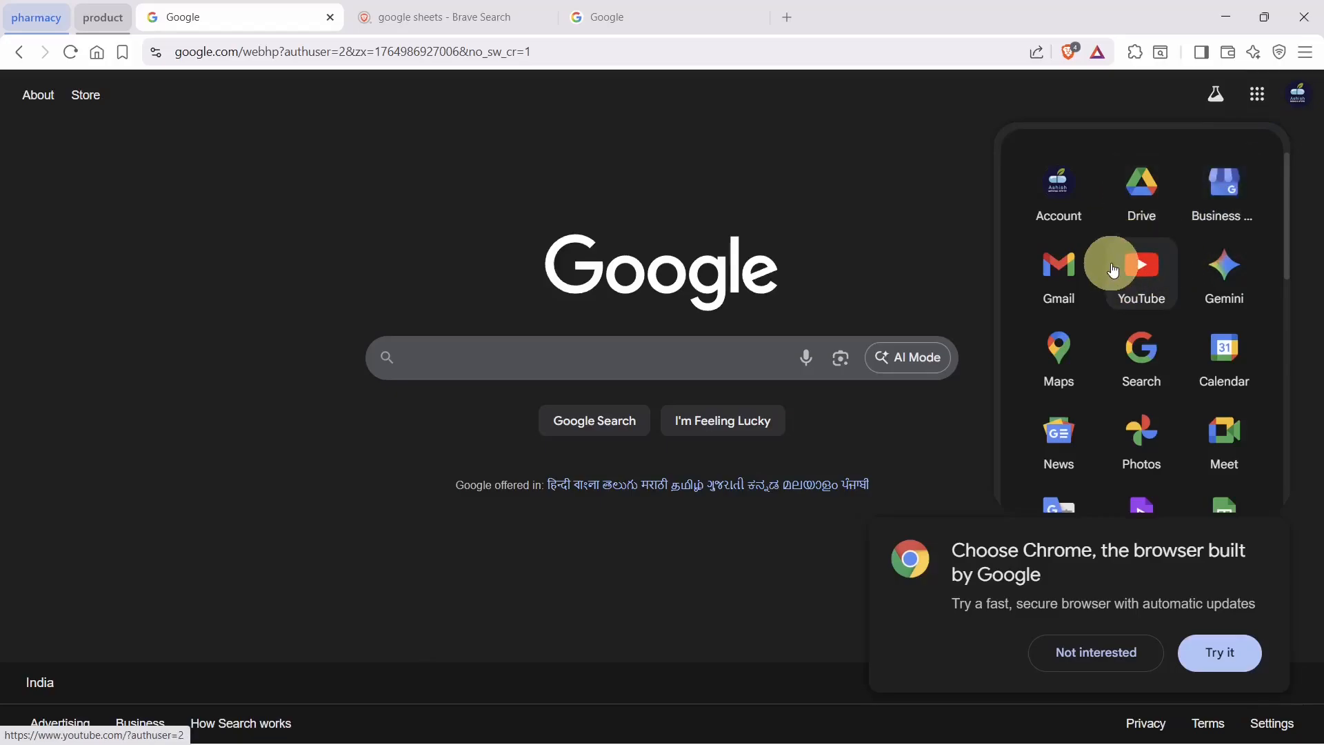
scroll(1114, 269, down, 3)
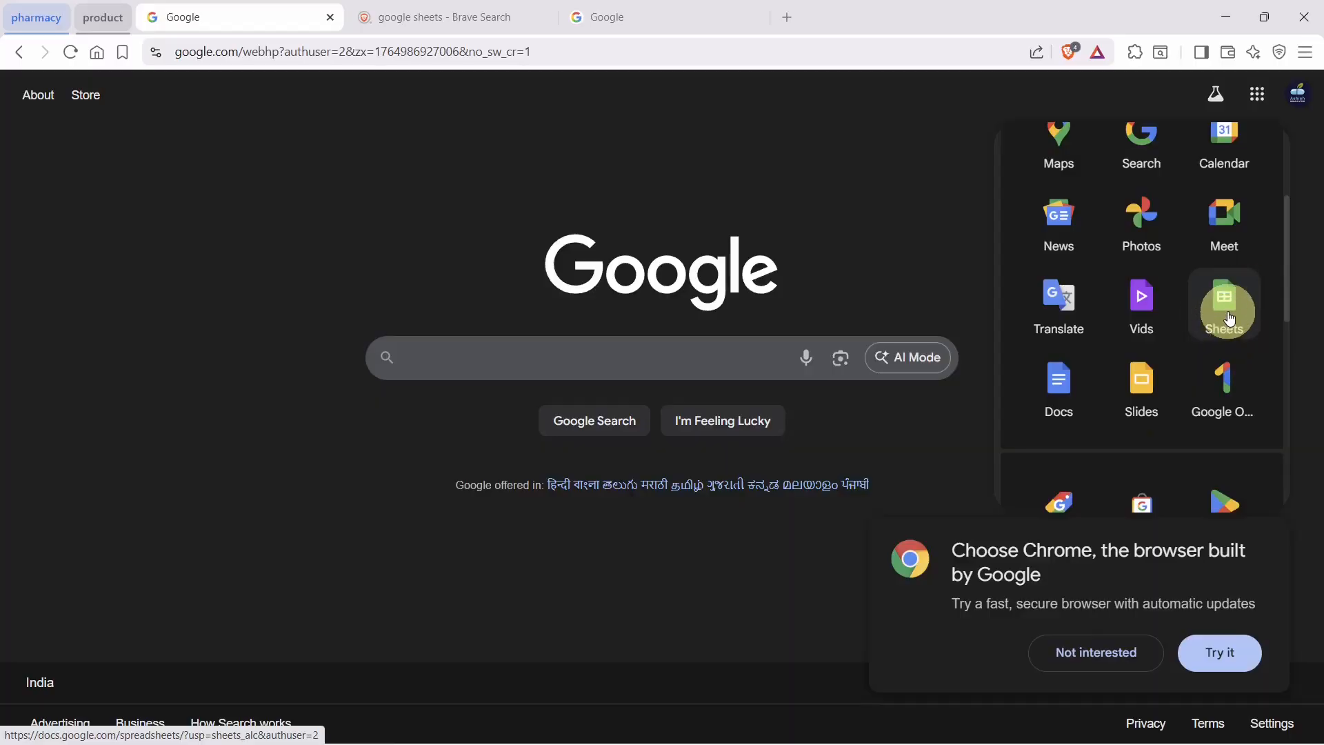
click(1230, 317)
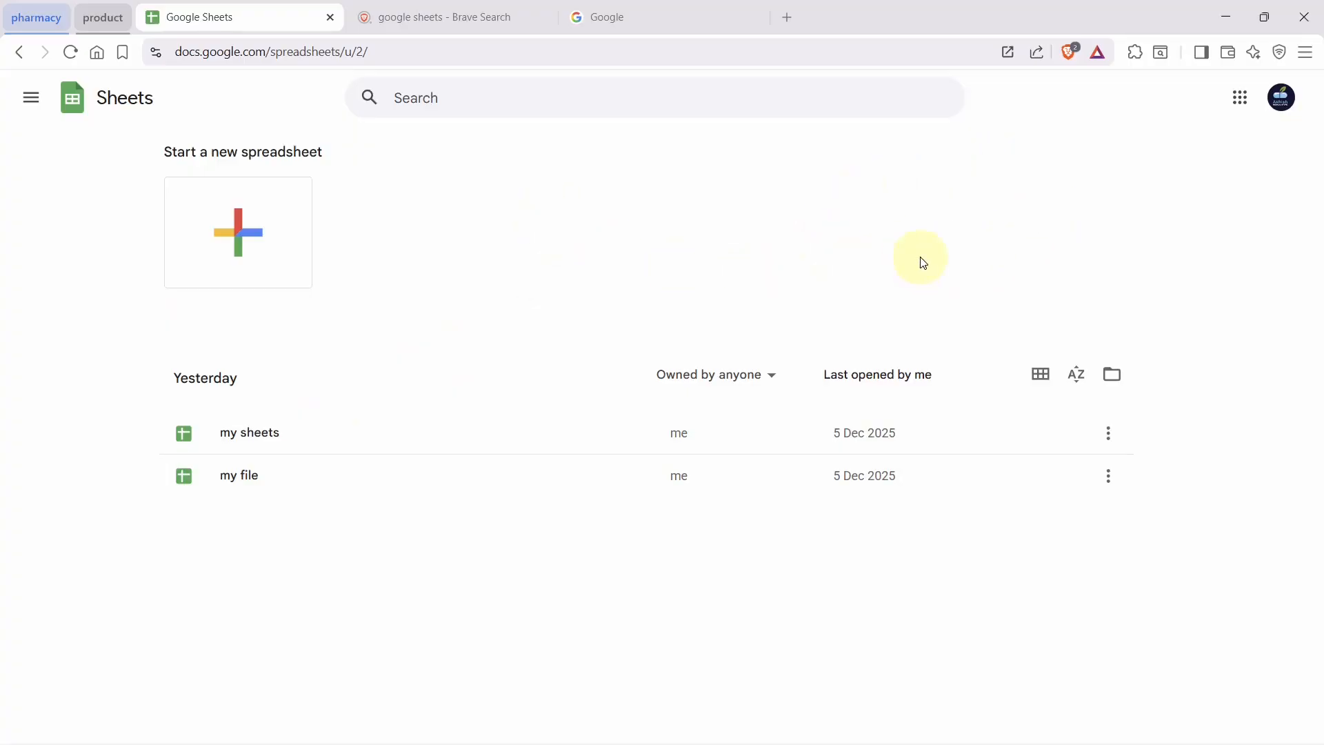
Create a blank spreadsheet, retitle it 'mr sheets', and dismiss the Tables side panel
click(246, 240)
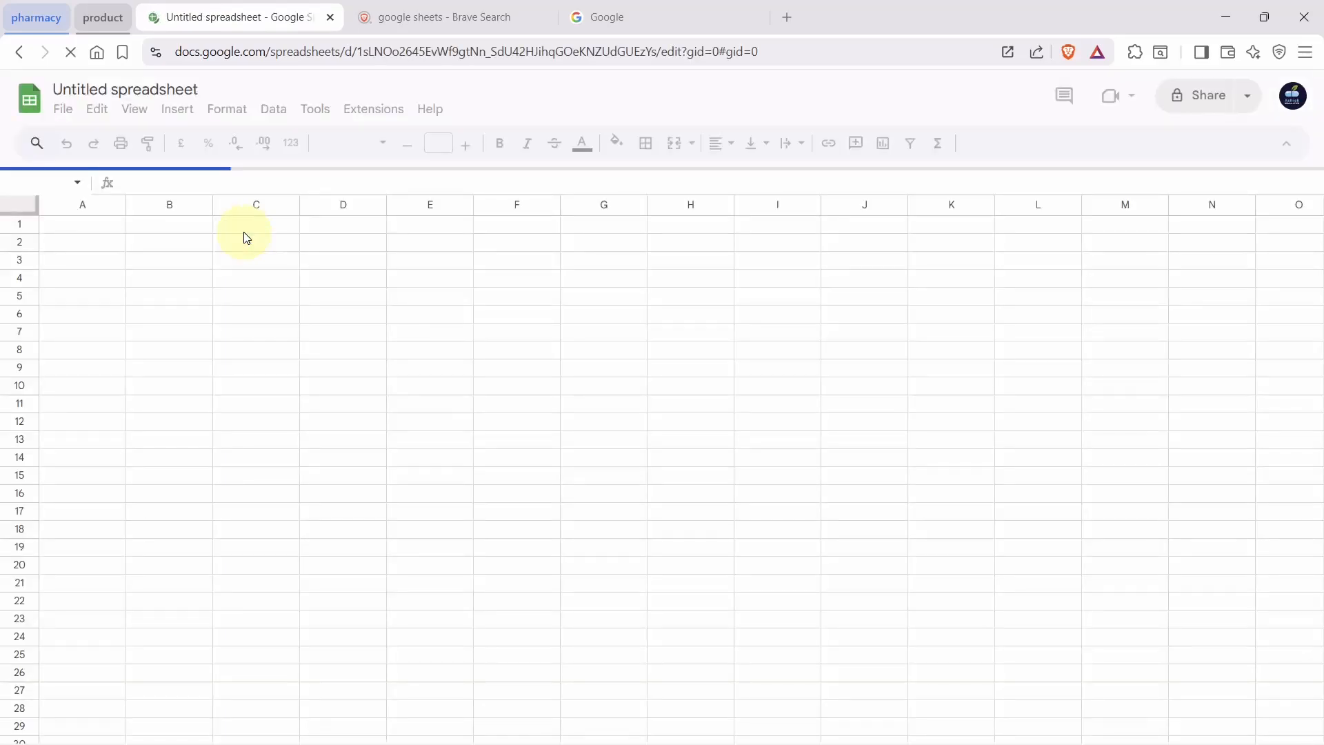
click(170, 275)
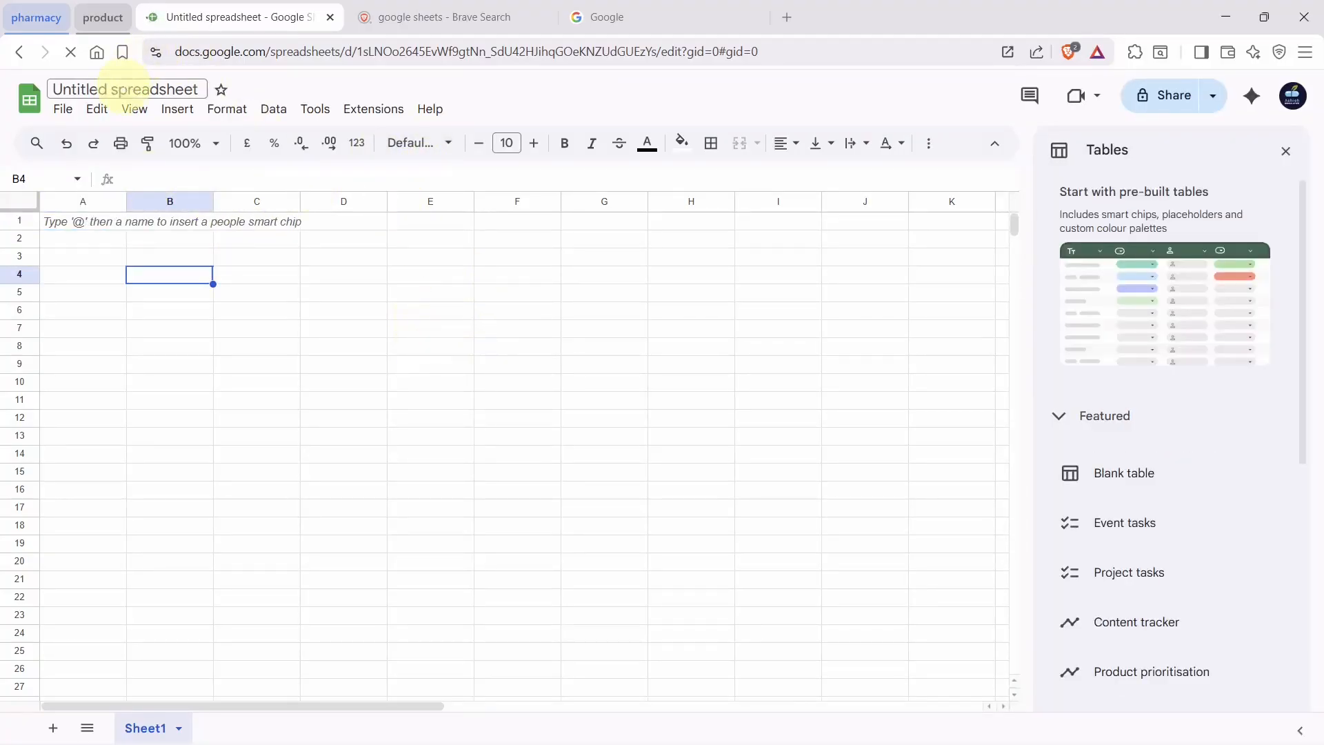
click(123, 88)
triple_click(123, 88)
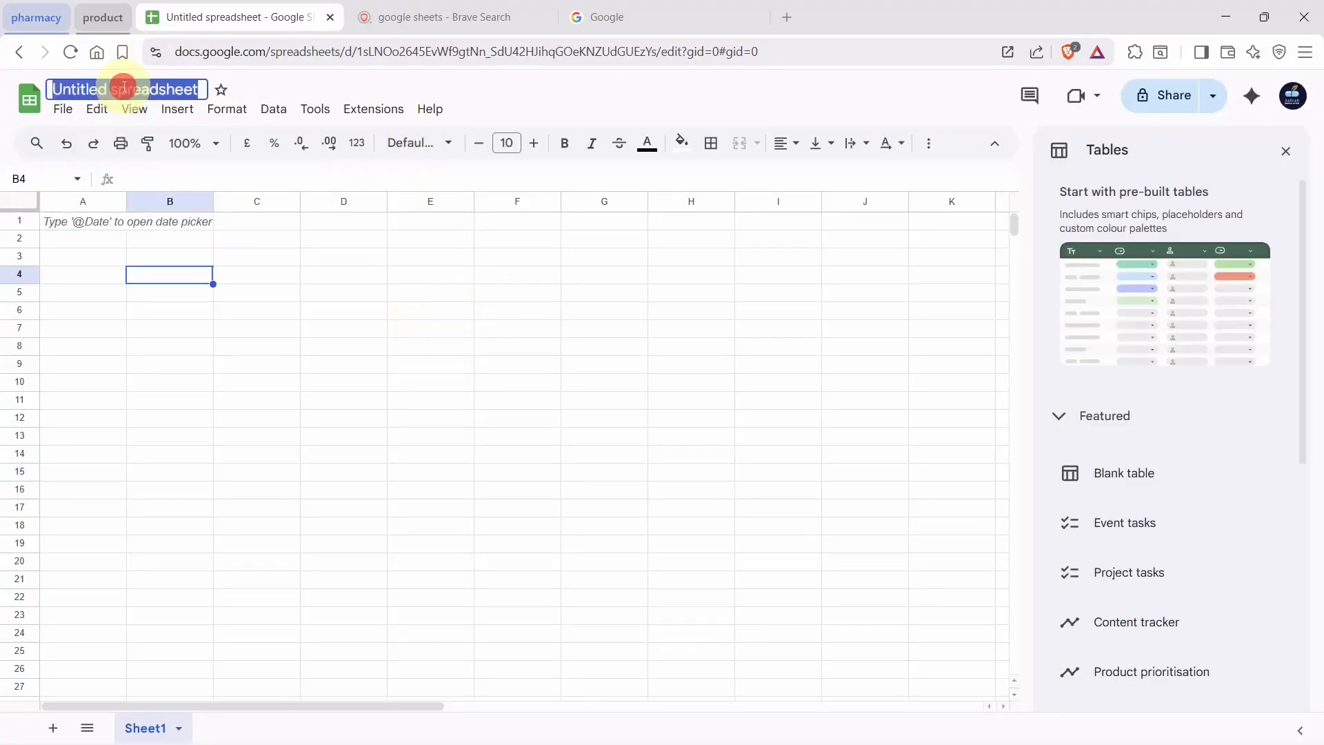
text(mr)
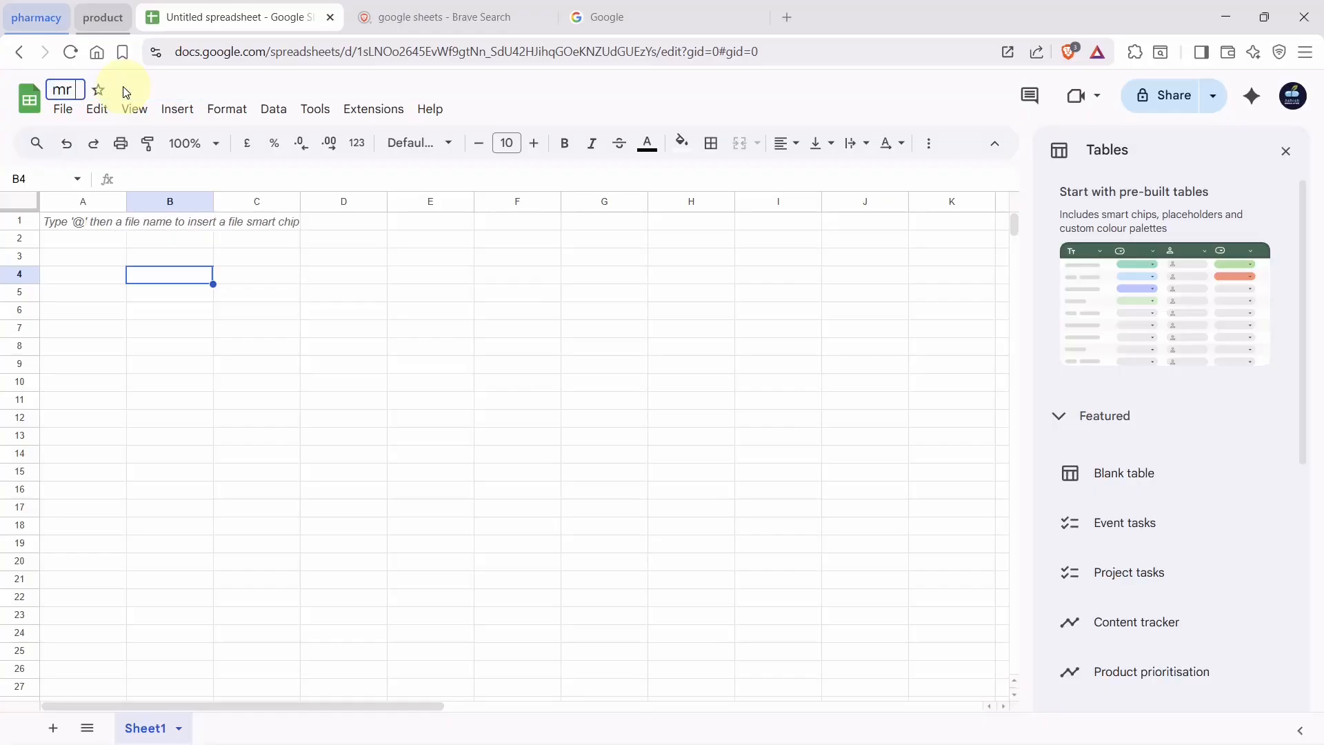
text( sheets)
key(Return)
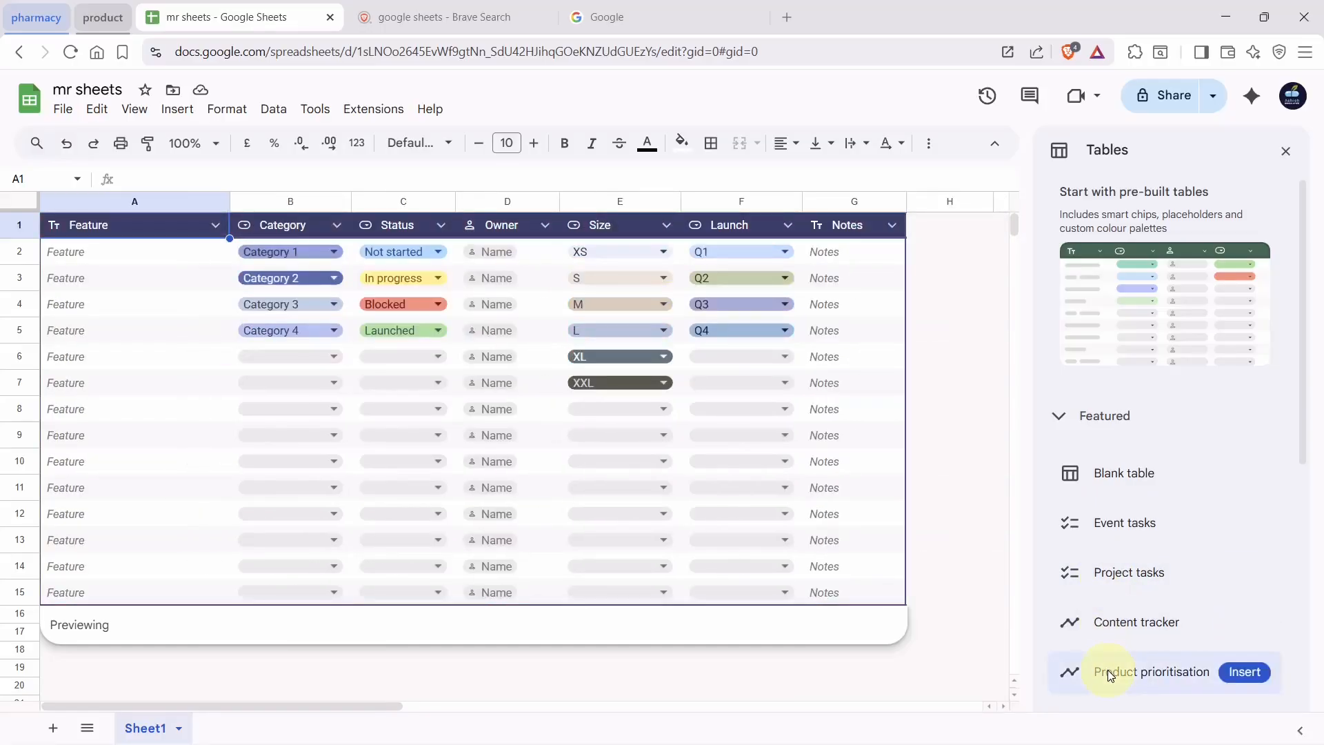
scroll(1102, 548, down, 2)
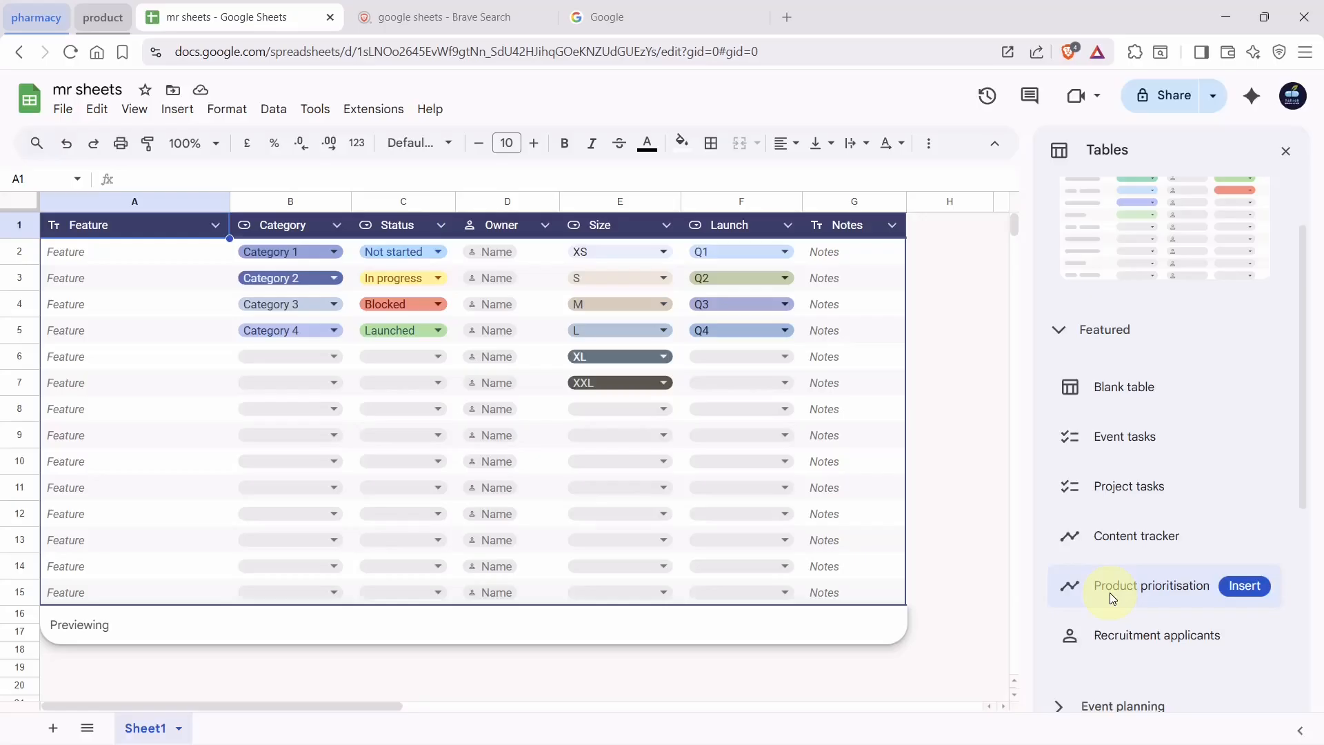
click(1287, 153)
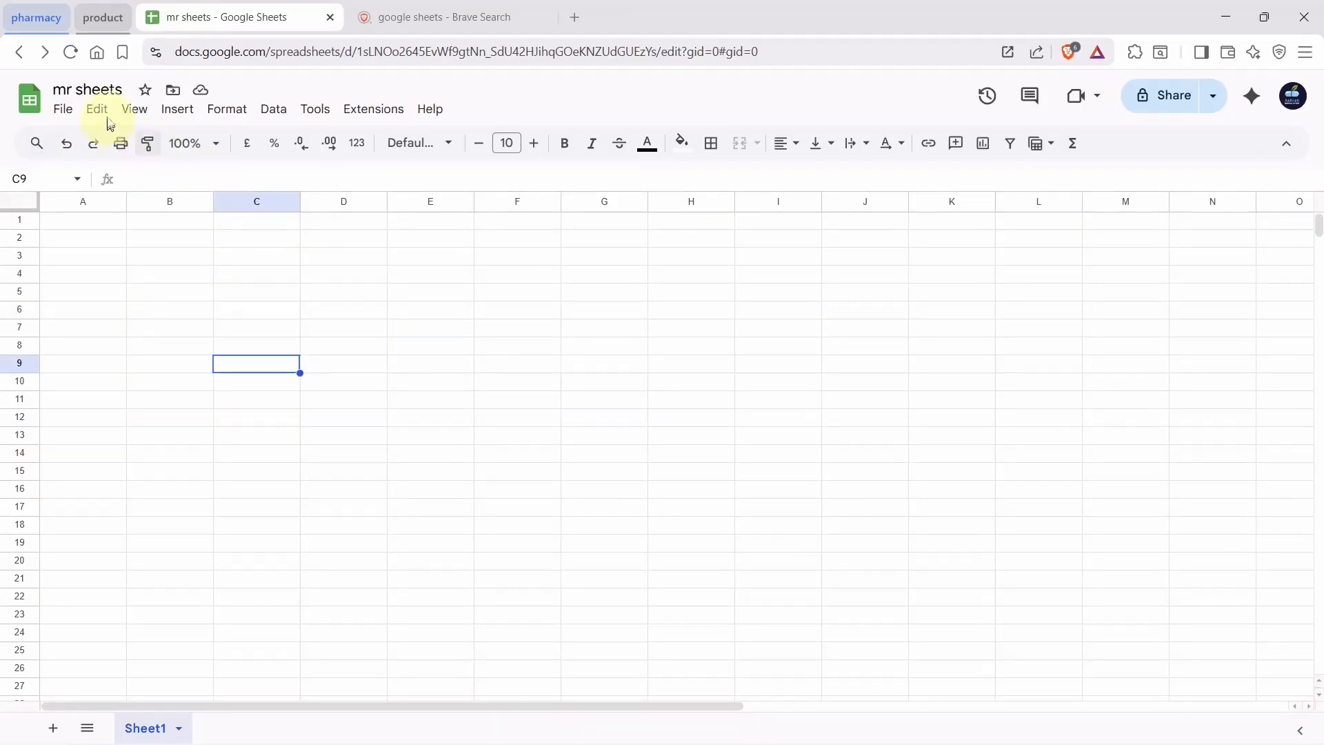
click(142, 91)
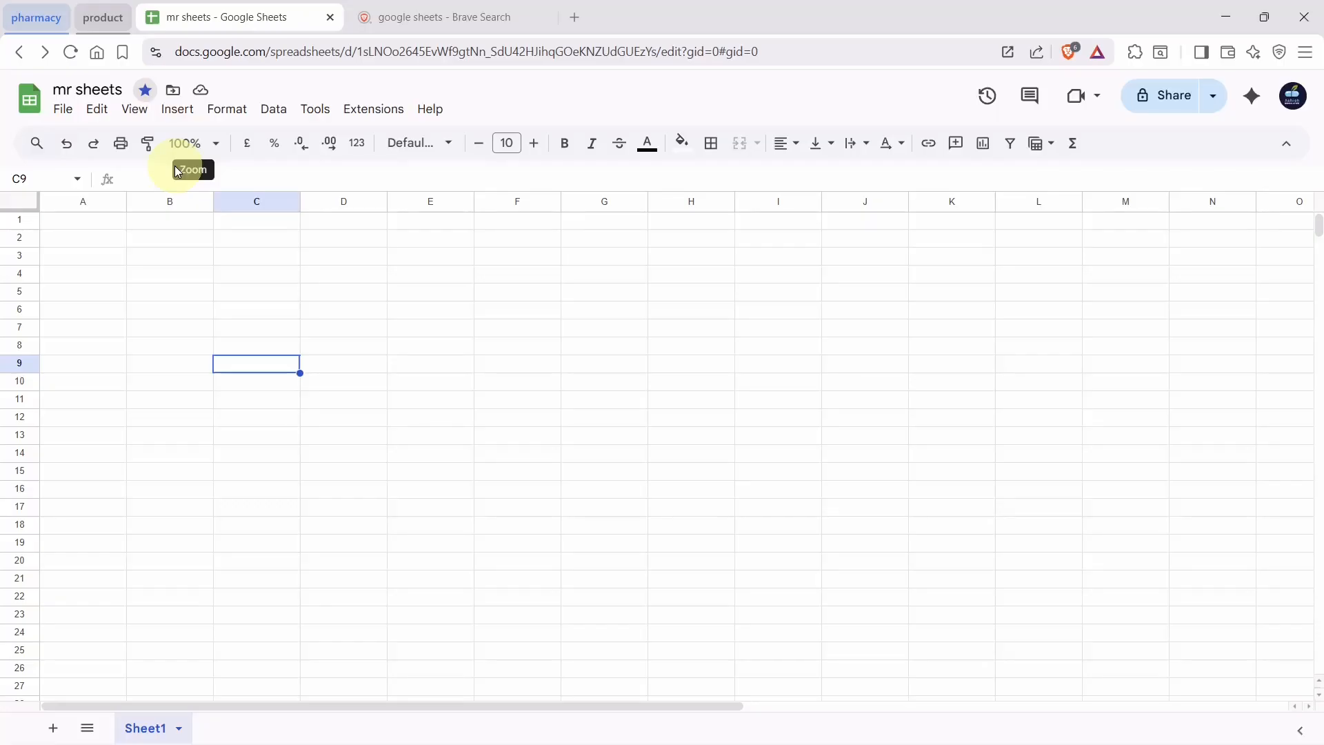
click(172, 219)
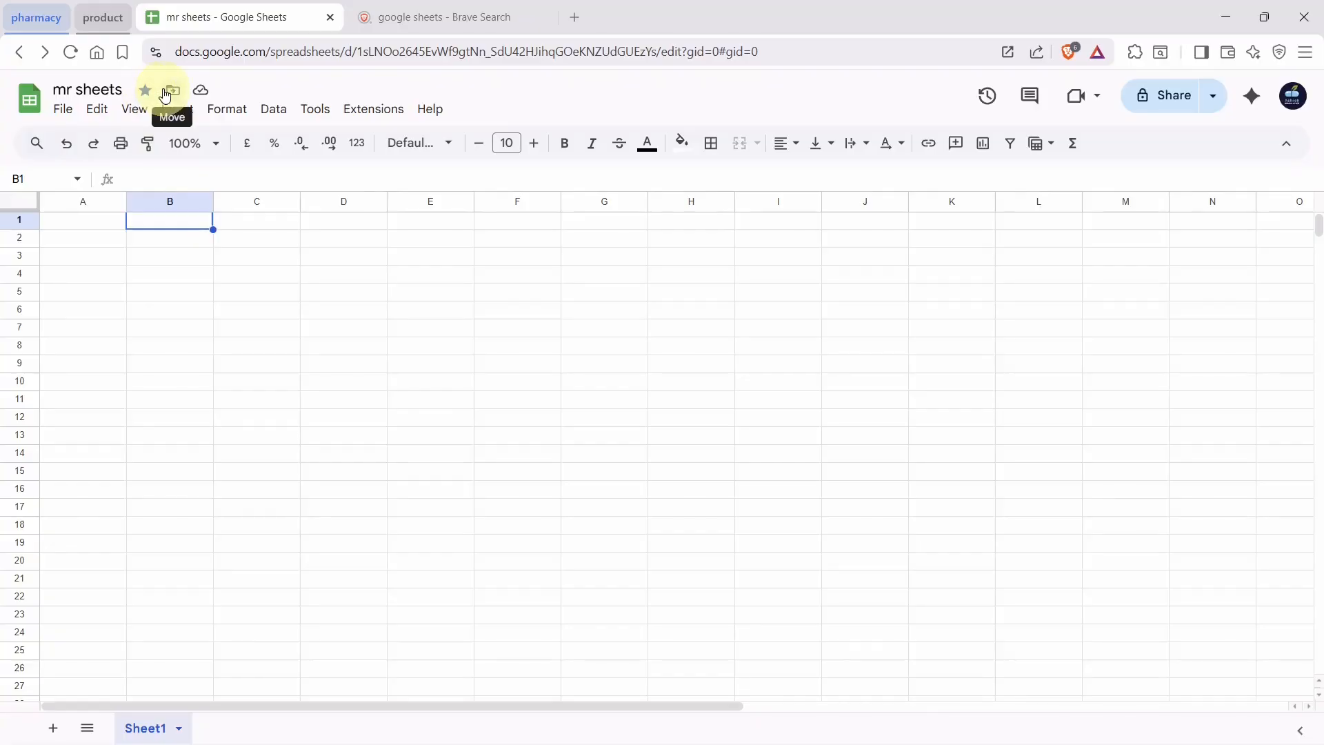
click(141, 94)
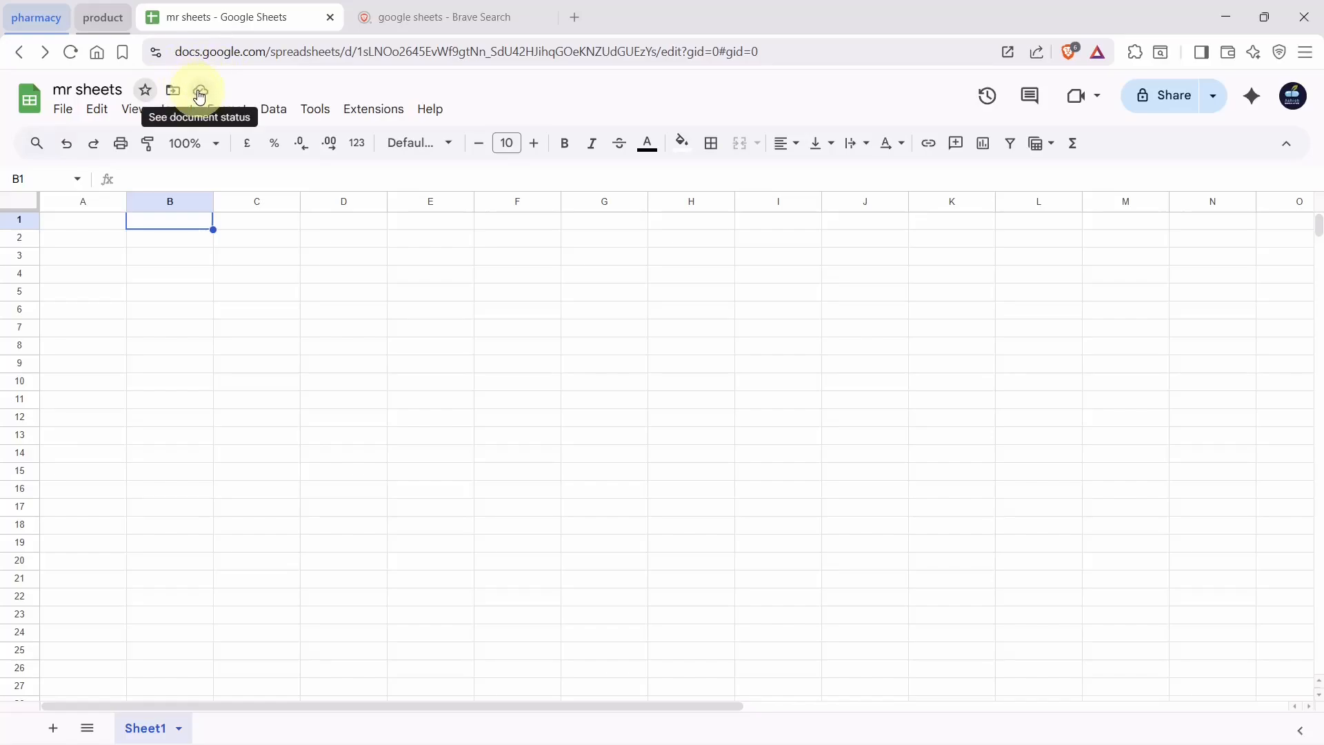
click(283, 291)
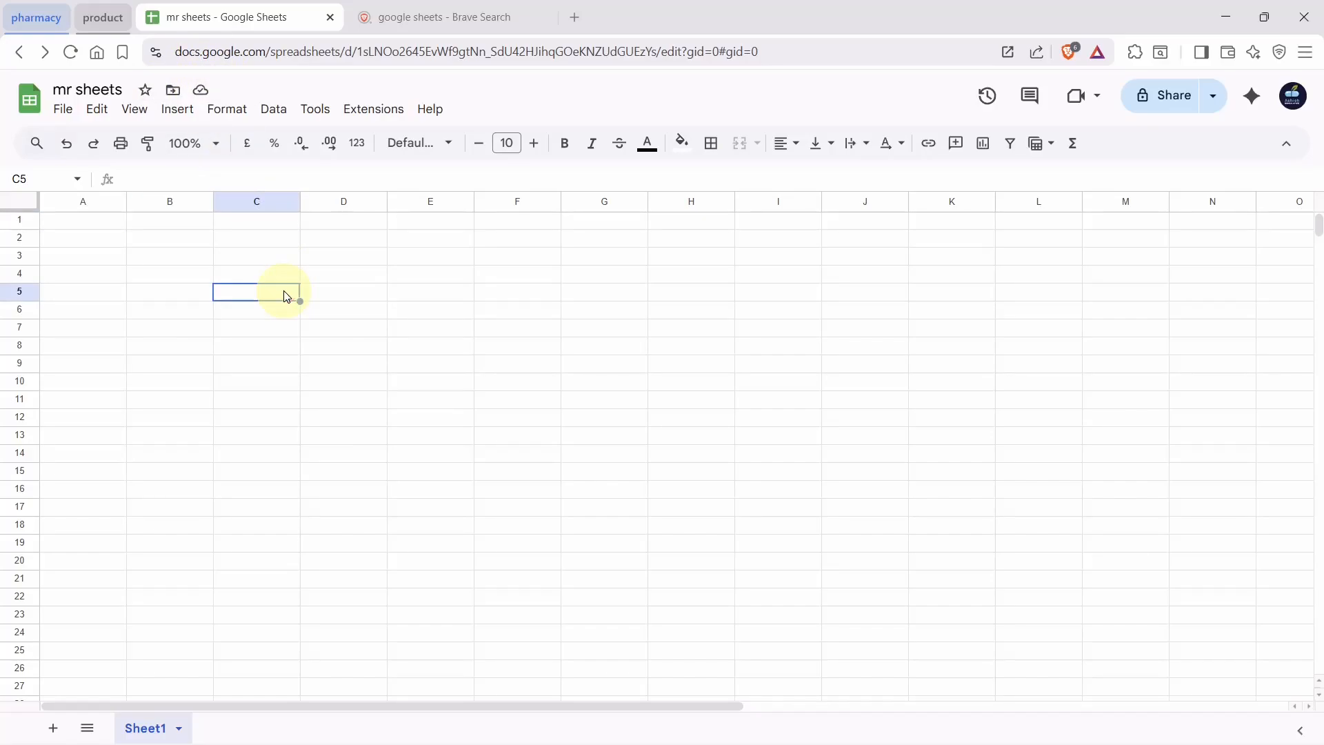
click(204, 256)
click(282, 290)
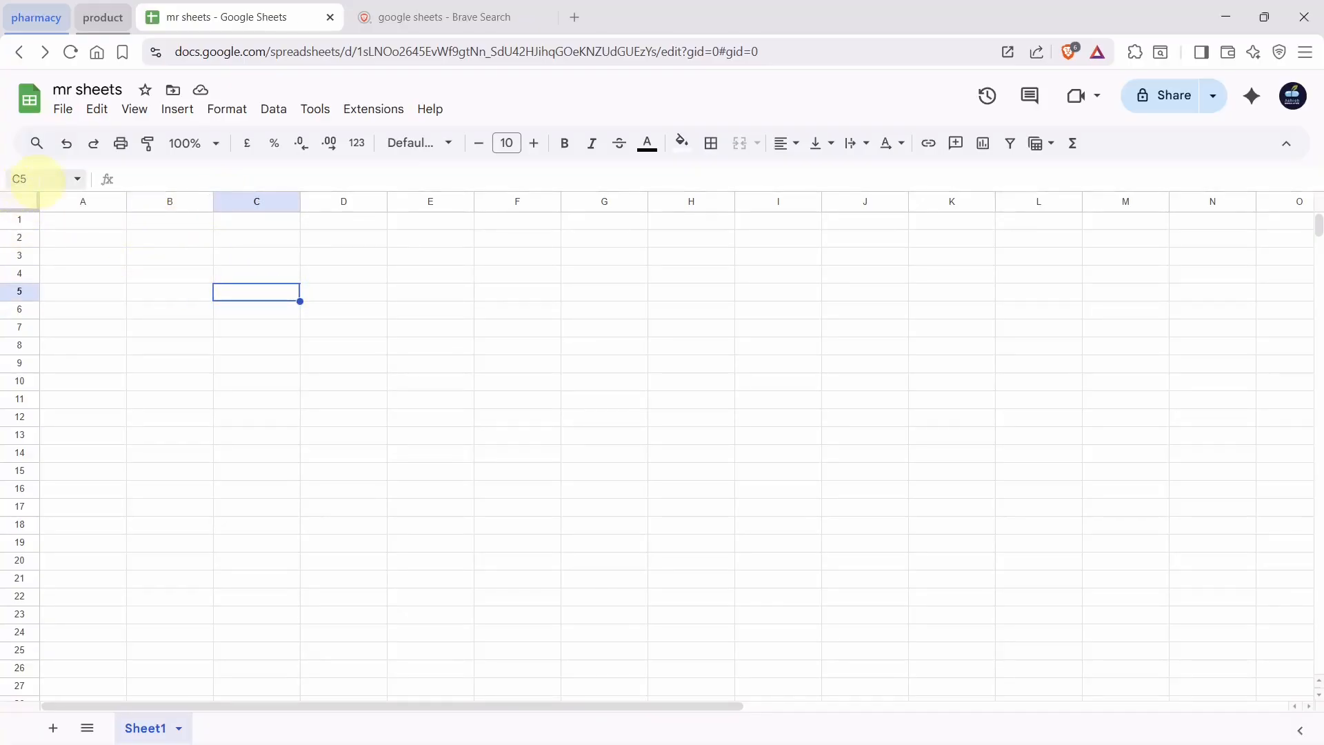
Jump to the bottom of Sheet1 and add 100 more rows, extending it to row 1200
click(235, 202)
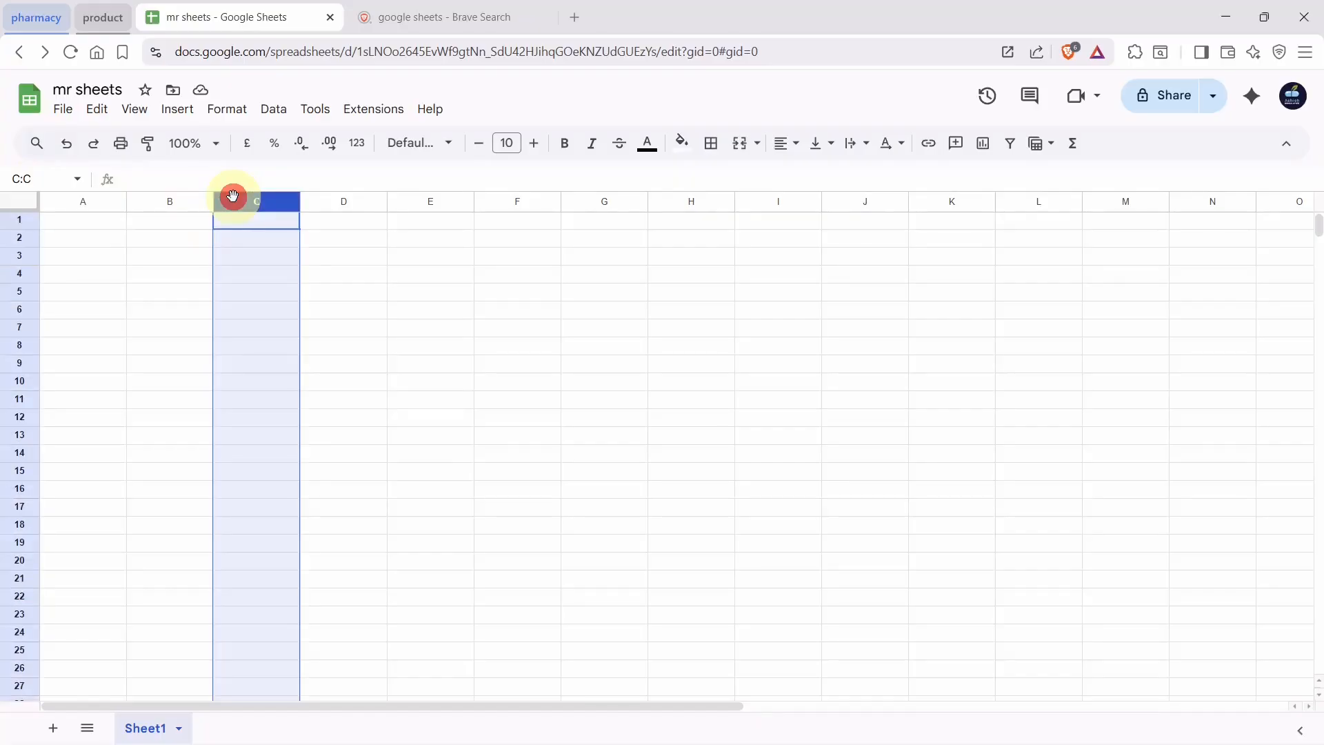
click(21, 292)
click(251, 290)
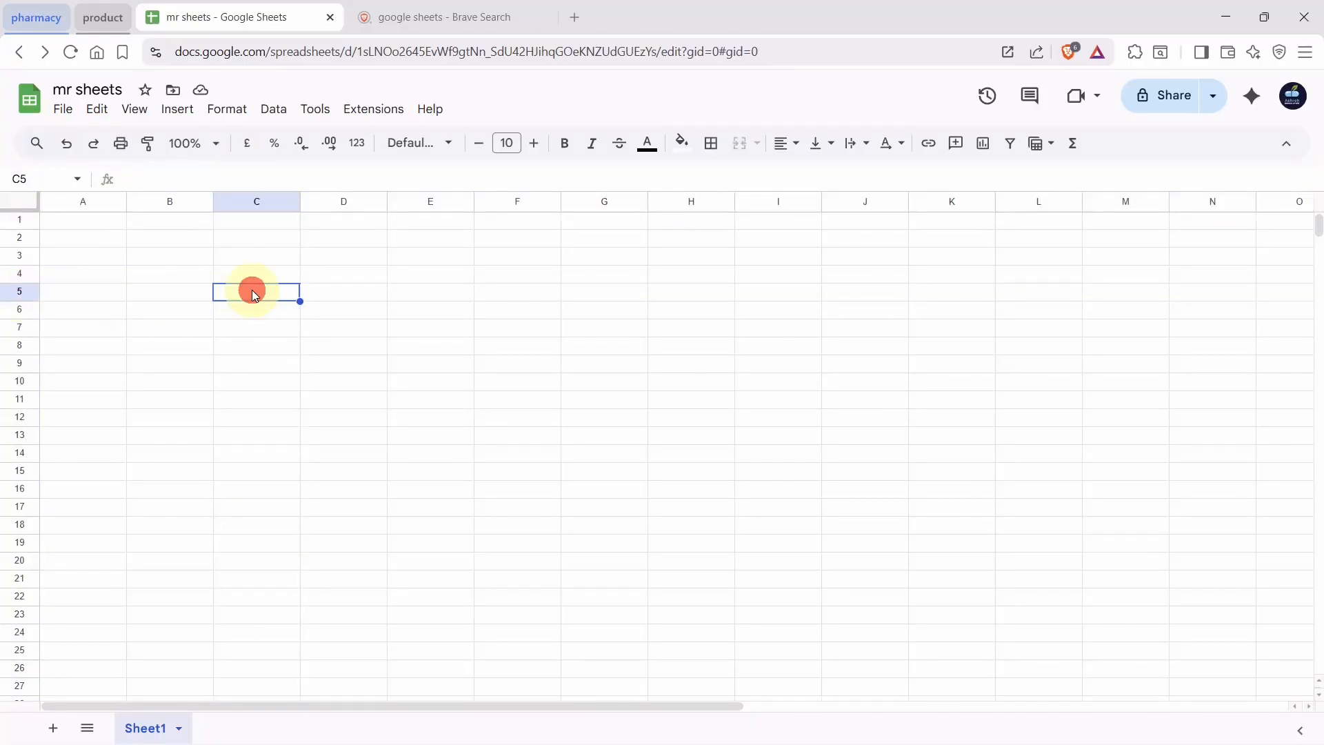
click(91, 295)
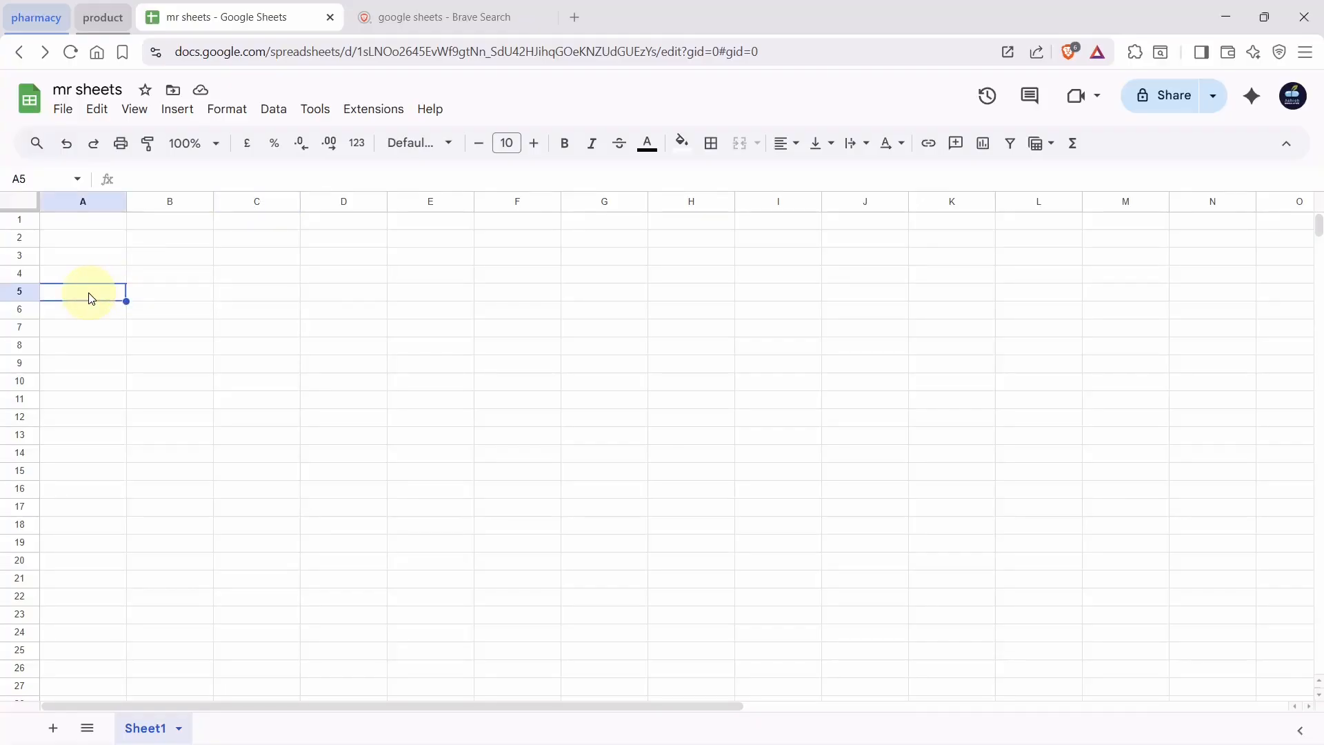
key(ctrl+Down)
scroll(103, 343, down, 1)
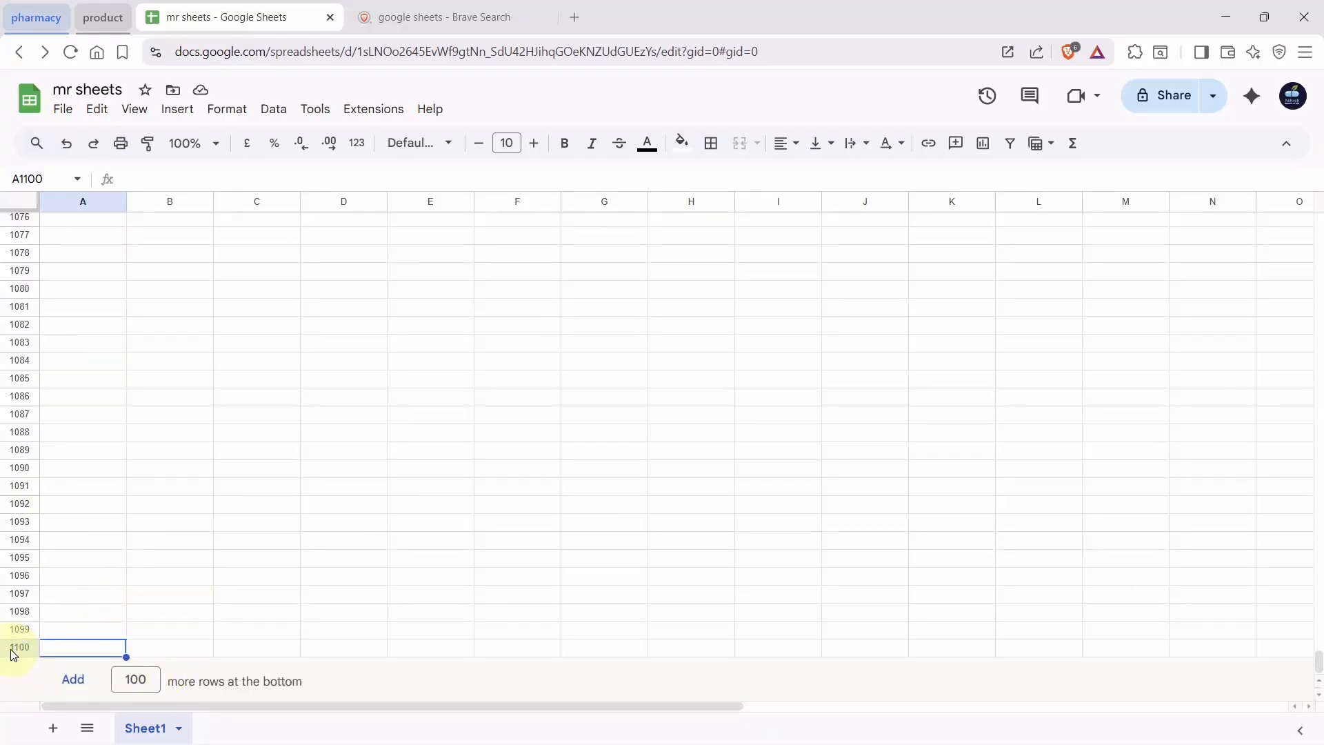
click(76, 680)
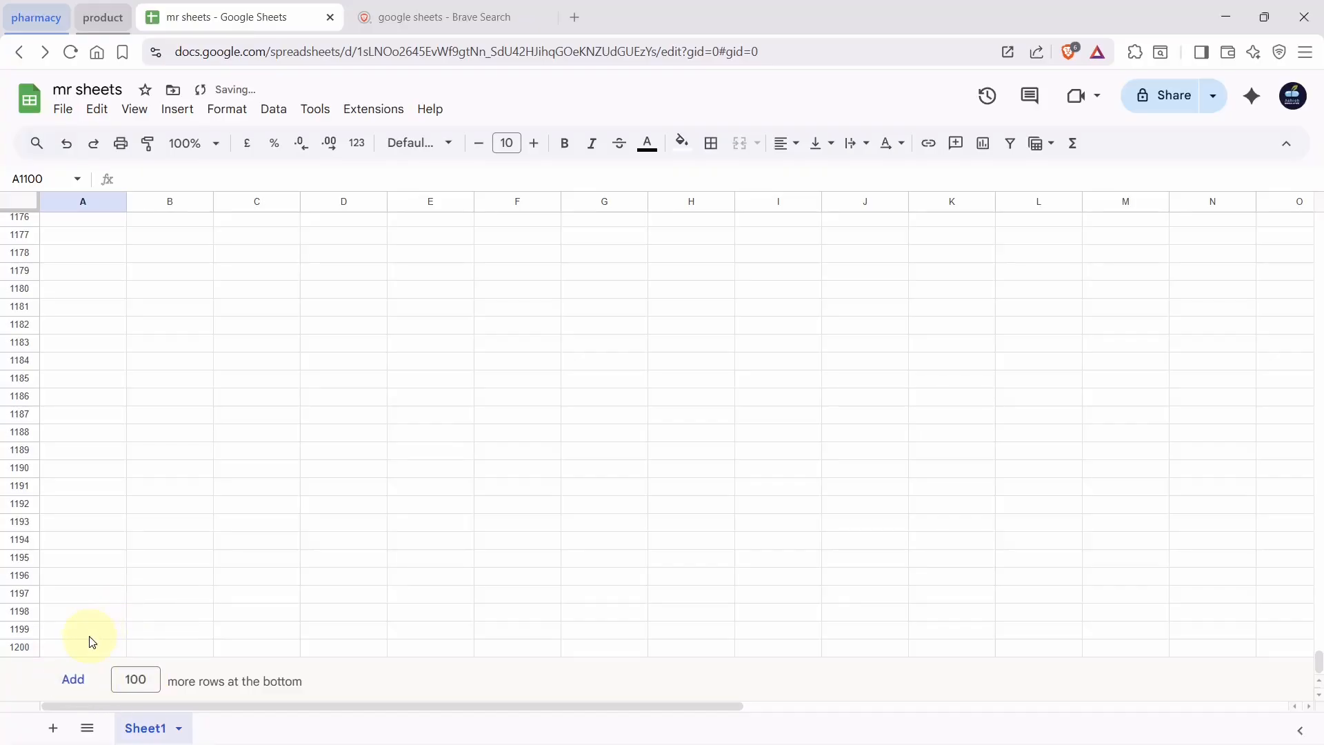
Explore the extended sheet out to column Z, then jump back to the top
click(91, 649)
click(65, 414)
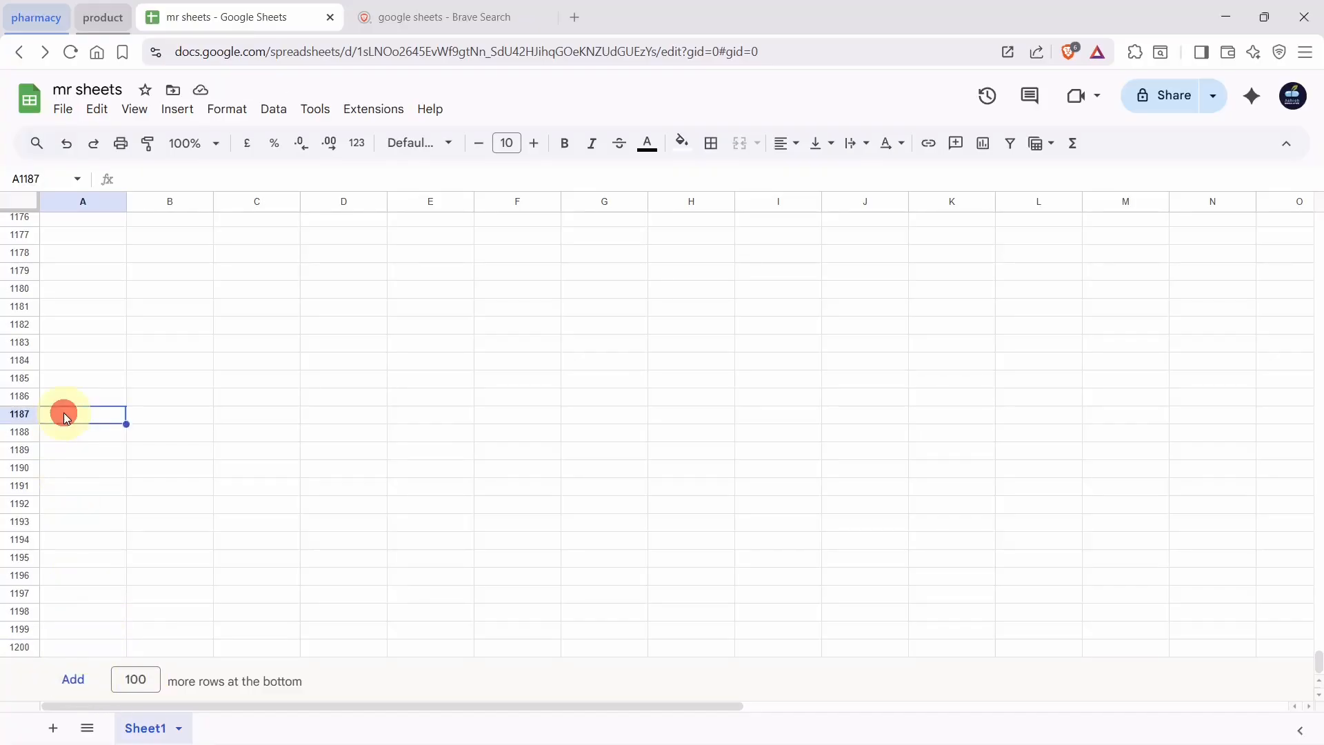
key(ctrl+Right)
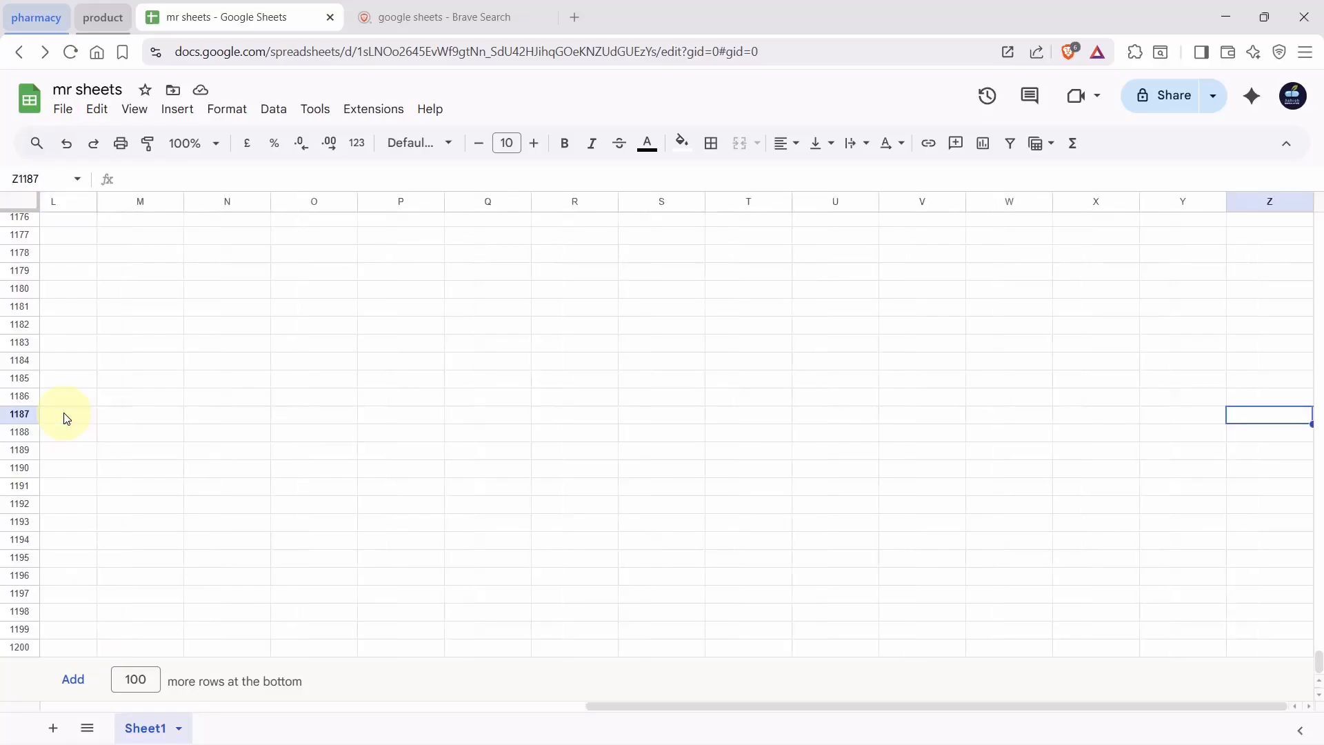
click(1246, 207)
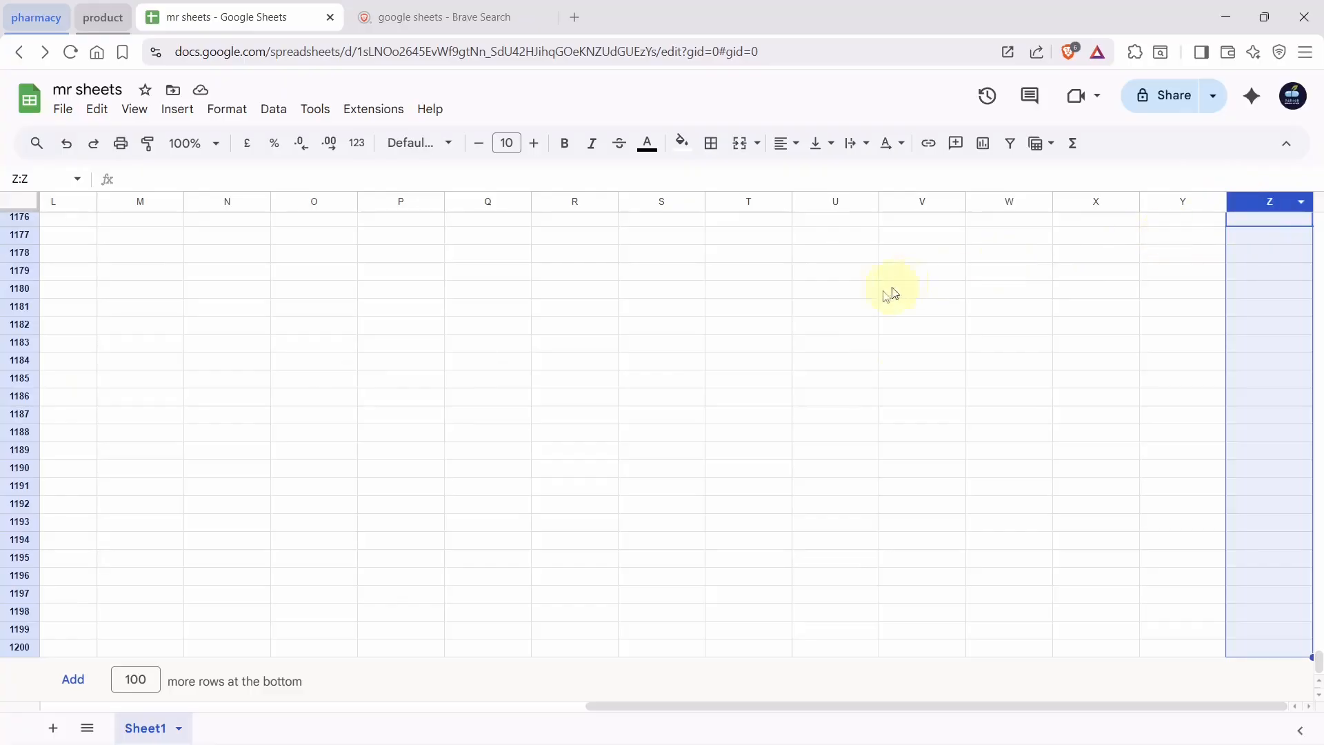
click(172, 293)
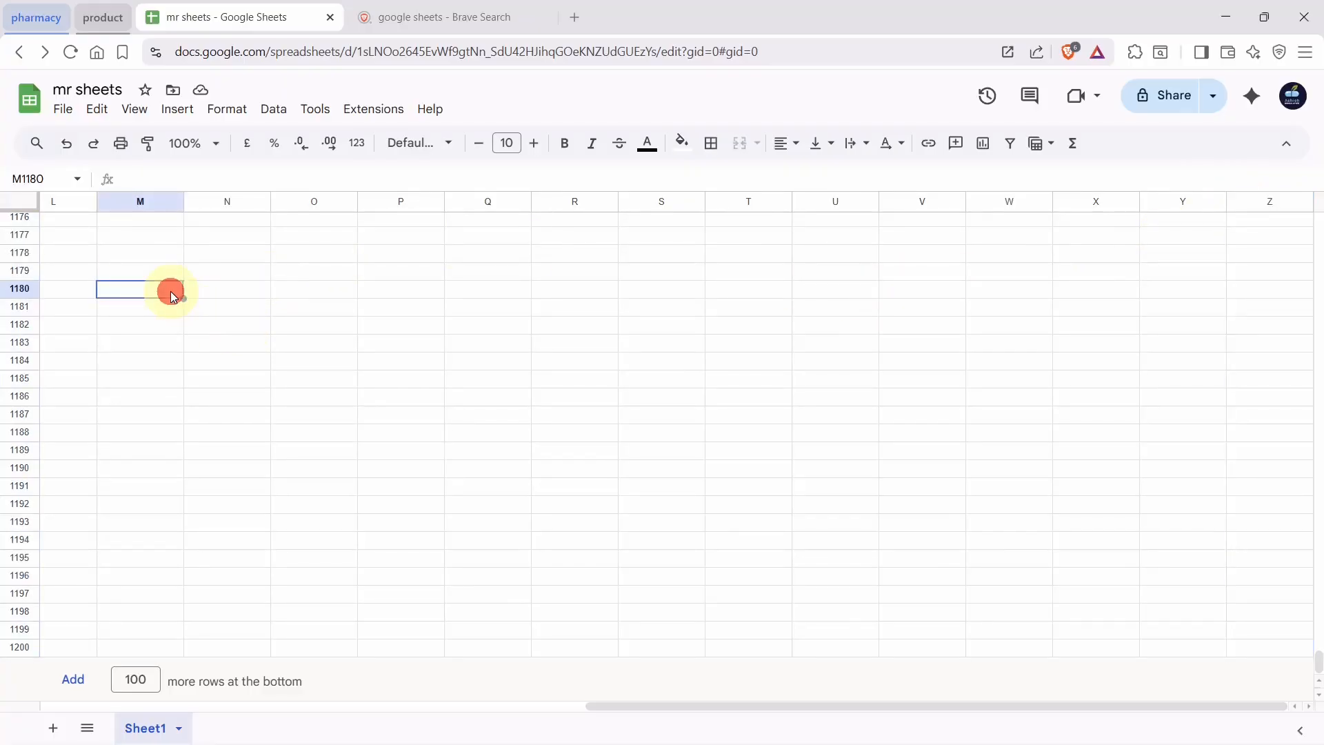
key(ctrl+Left)
key(Up)
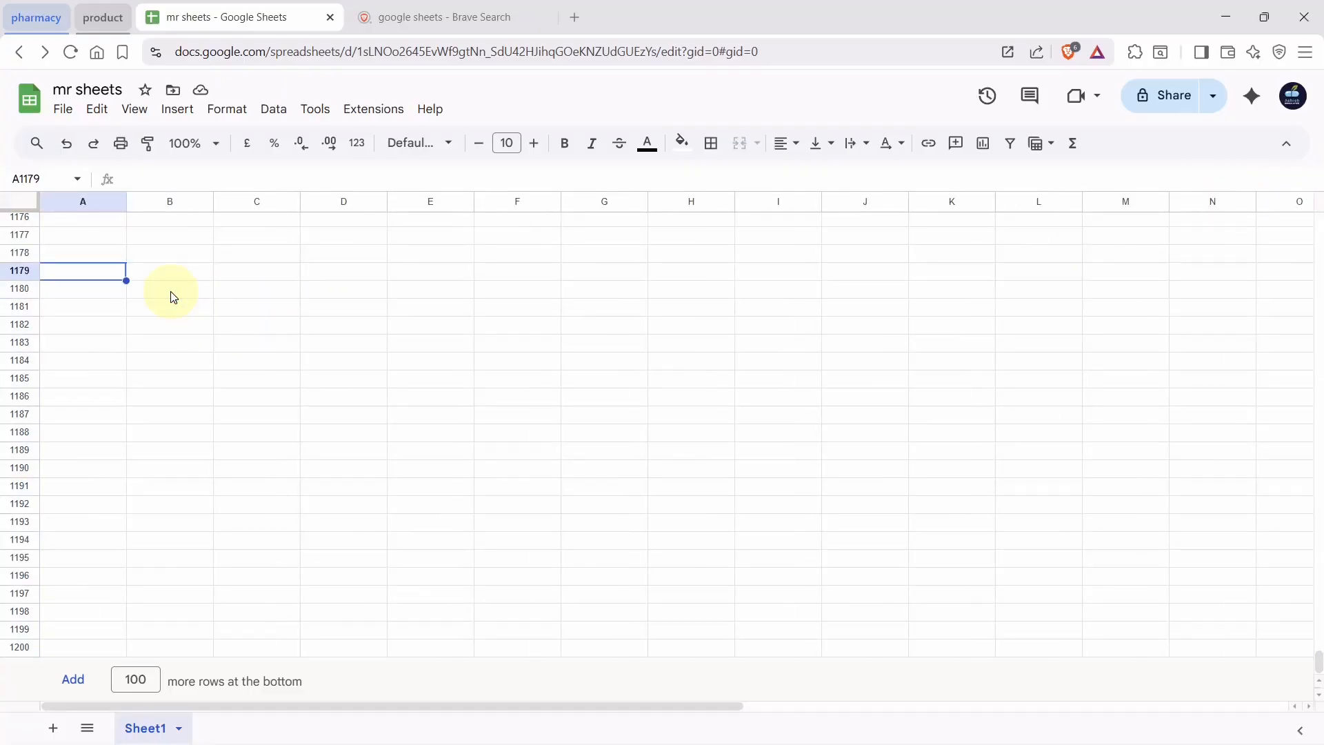
key(ctrl+Up)
click(173, 400)
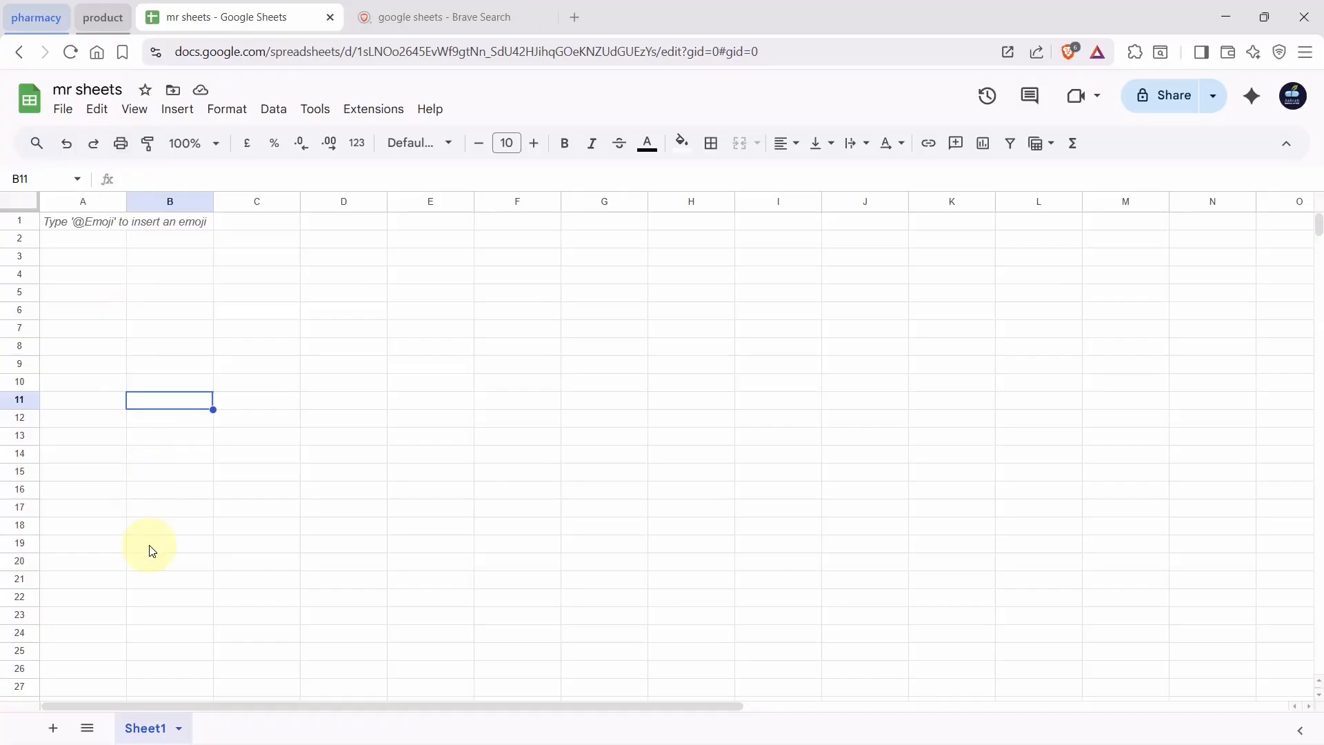
Add a new sheet, then enter the heading 'sales' in B1 of Sheet1
click(53, 730)
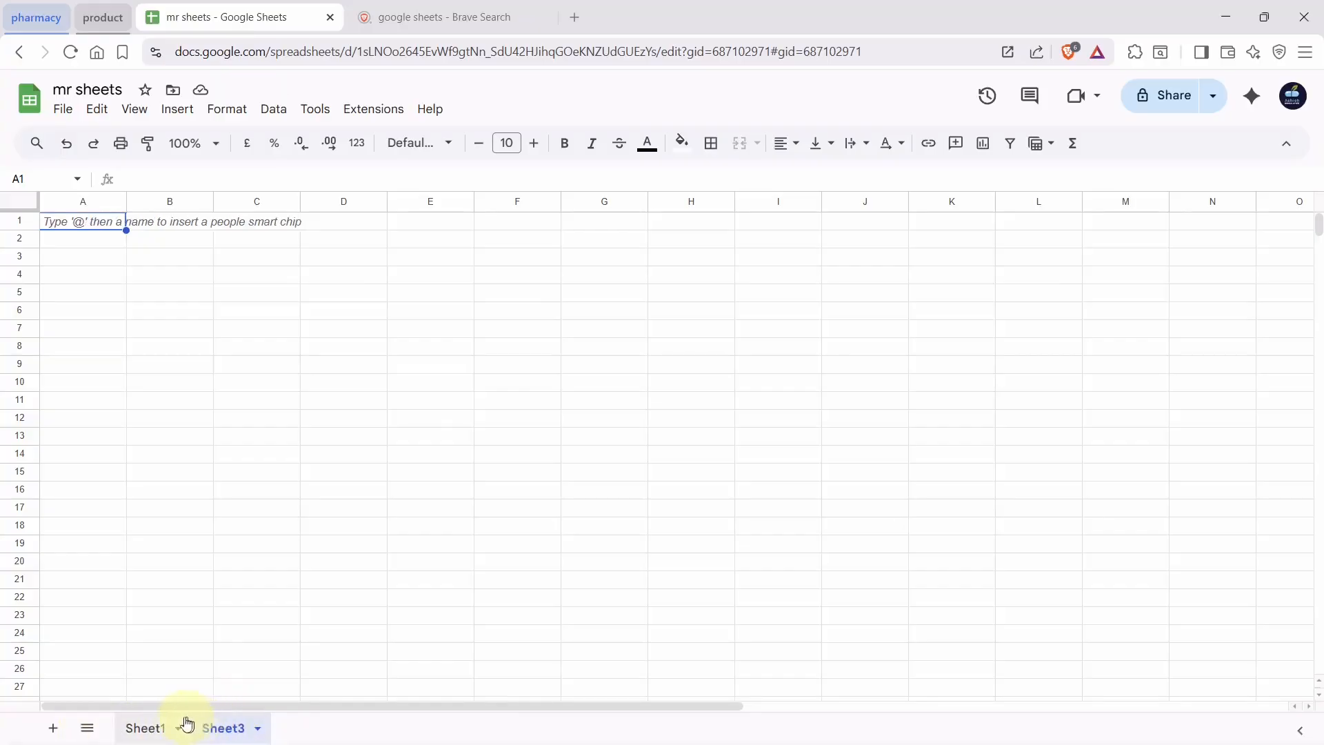
click(147, 728)
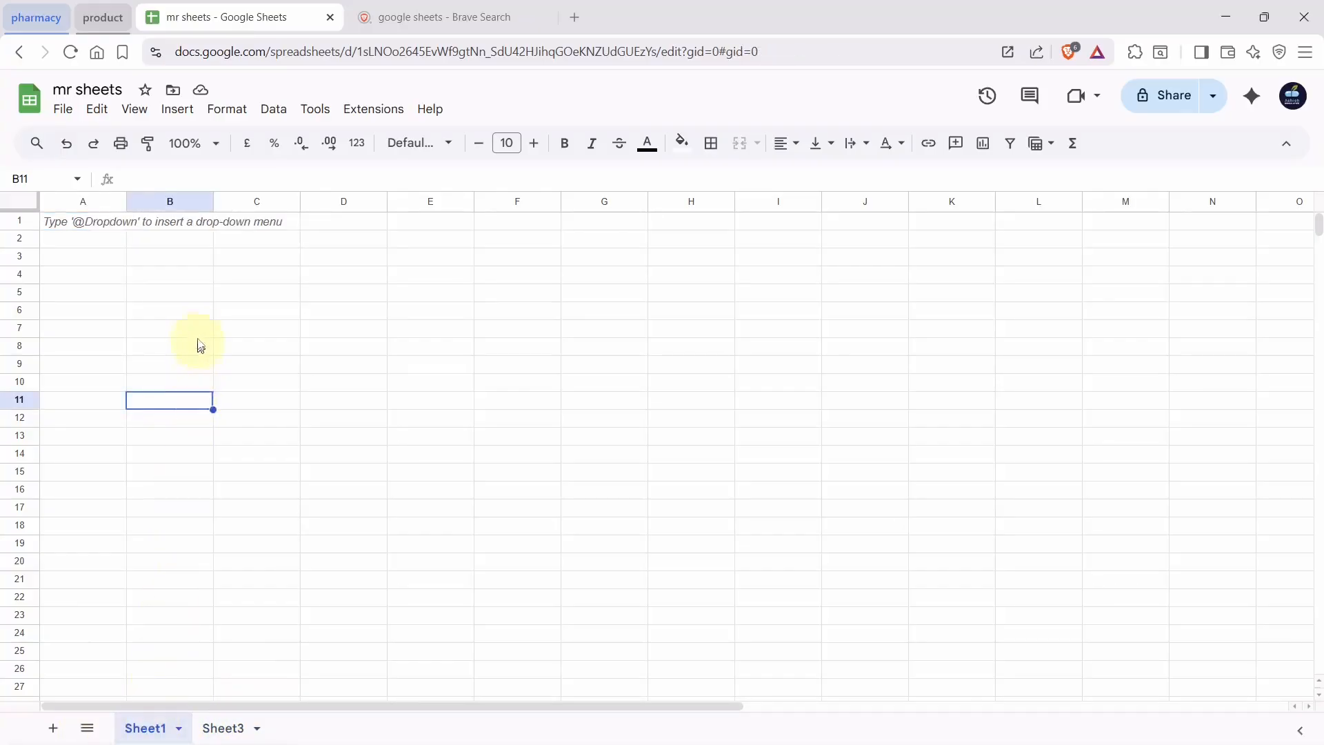
click(178, 223)
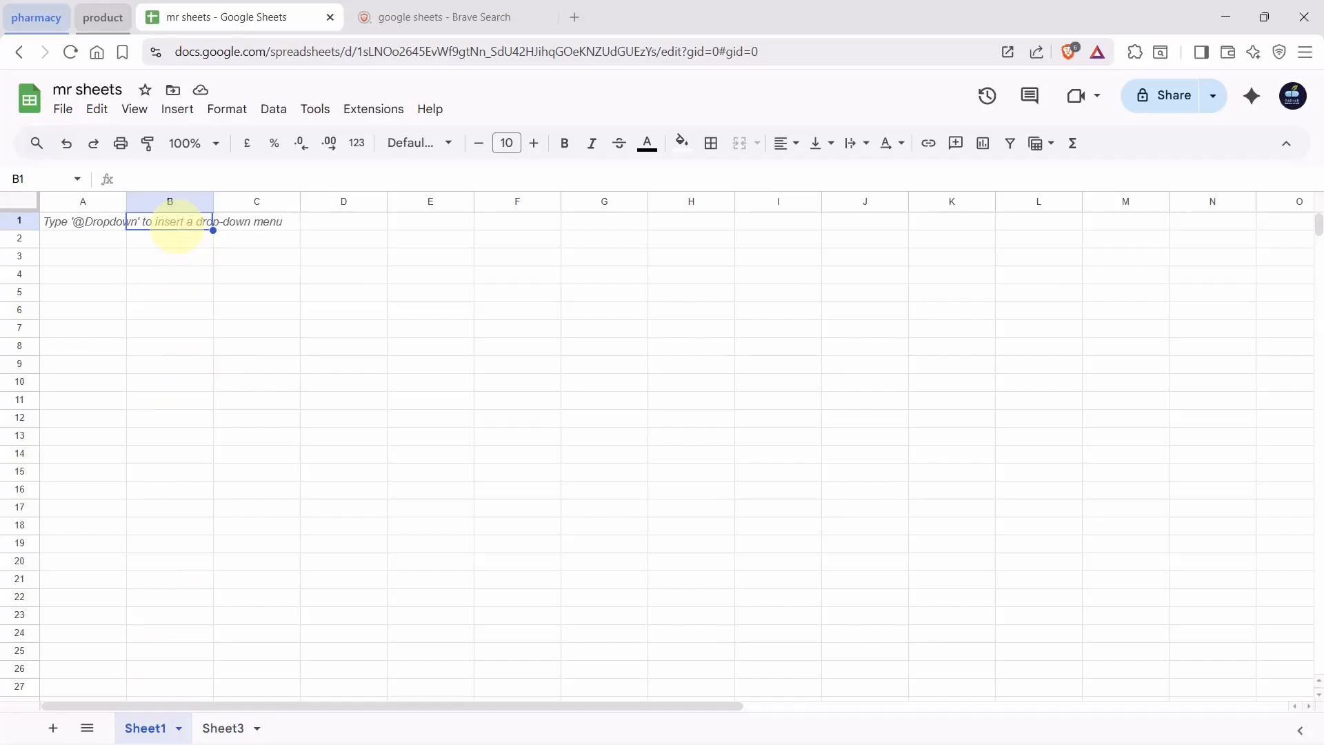
text(sales)
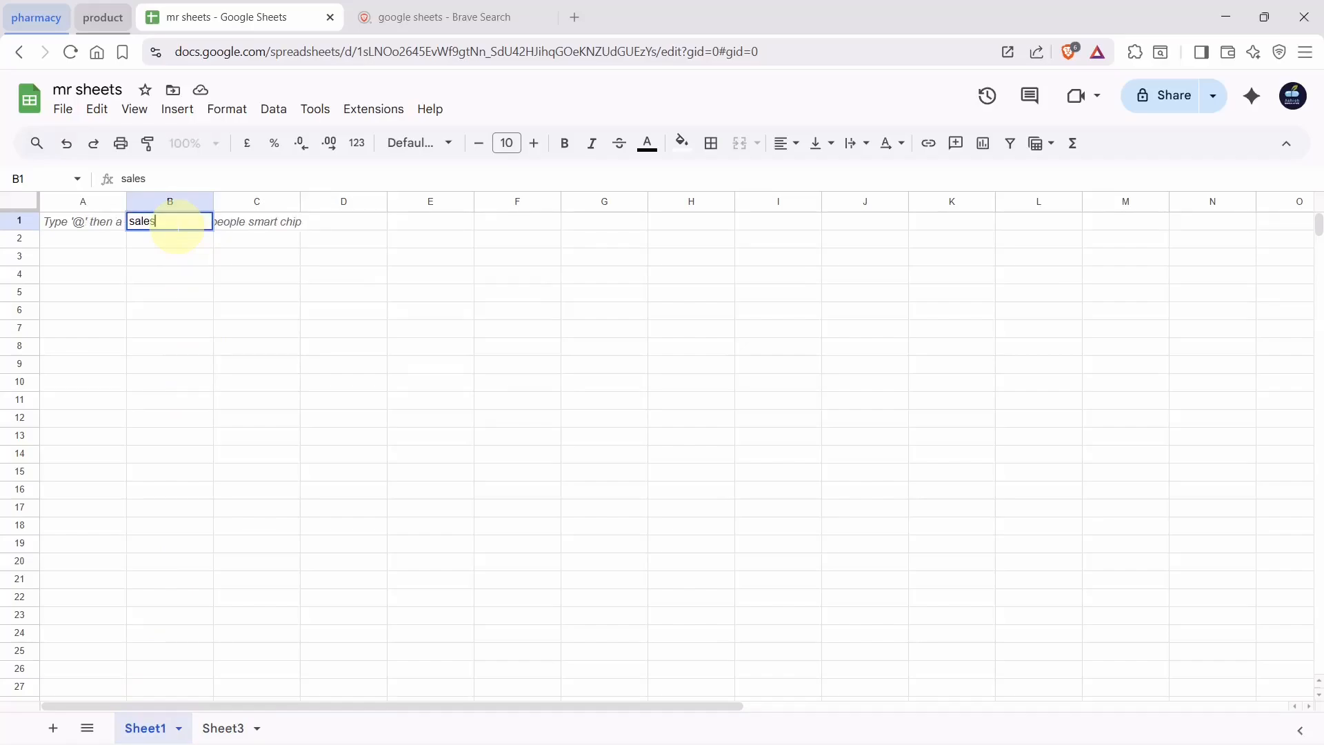
key(Return)
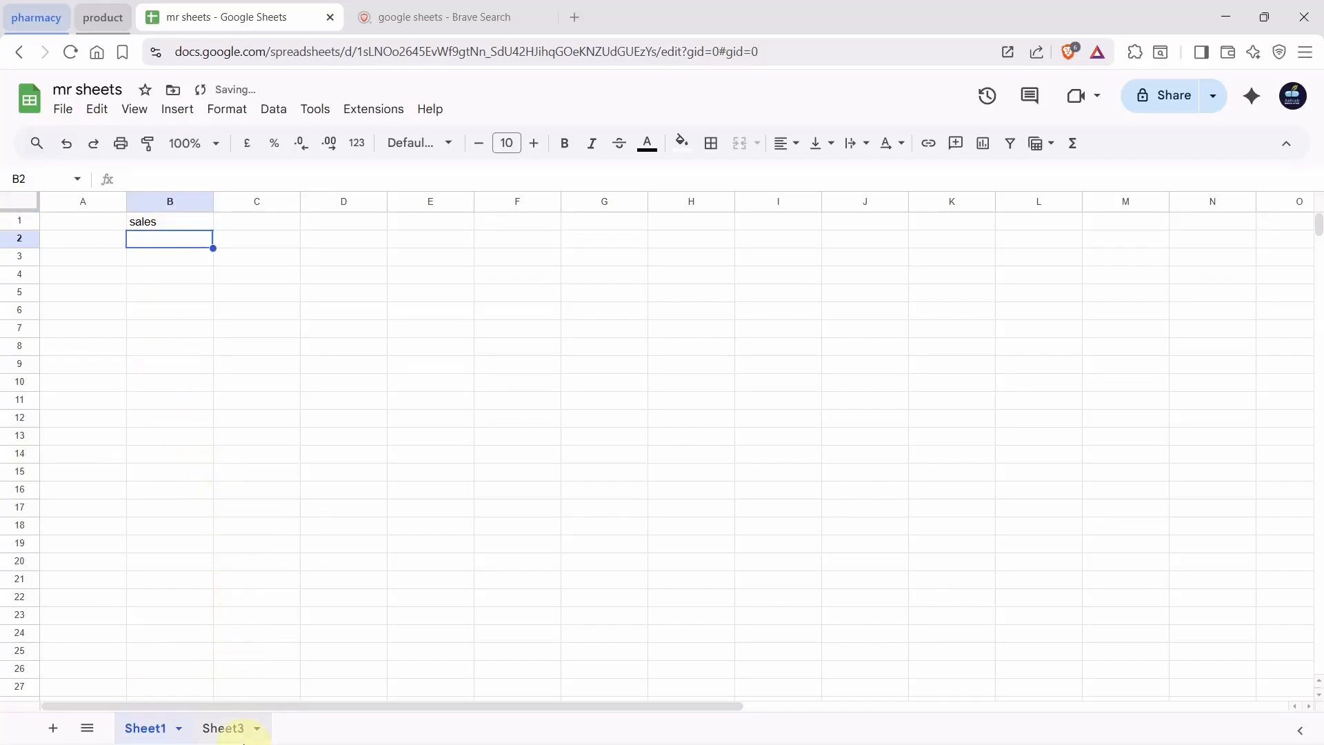
Delete the Sheet3 tab so only Sheet1 remains
click(230, 729)
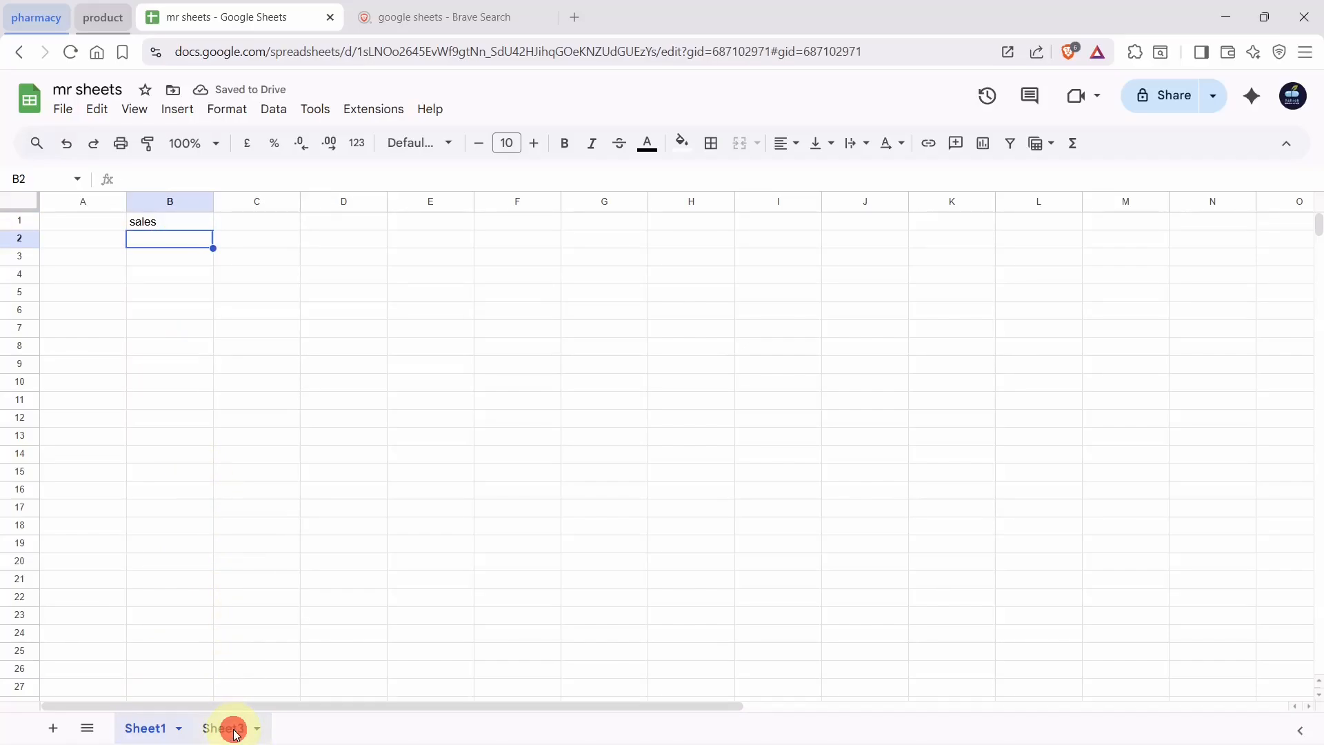
click(156, 734)
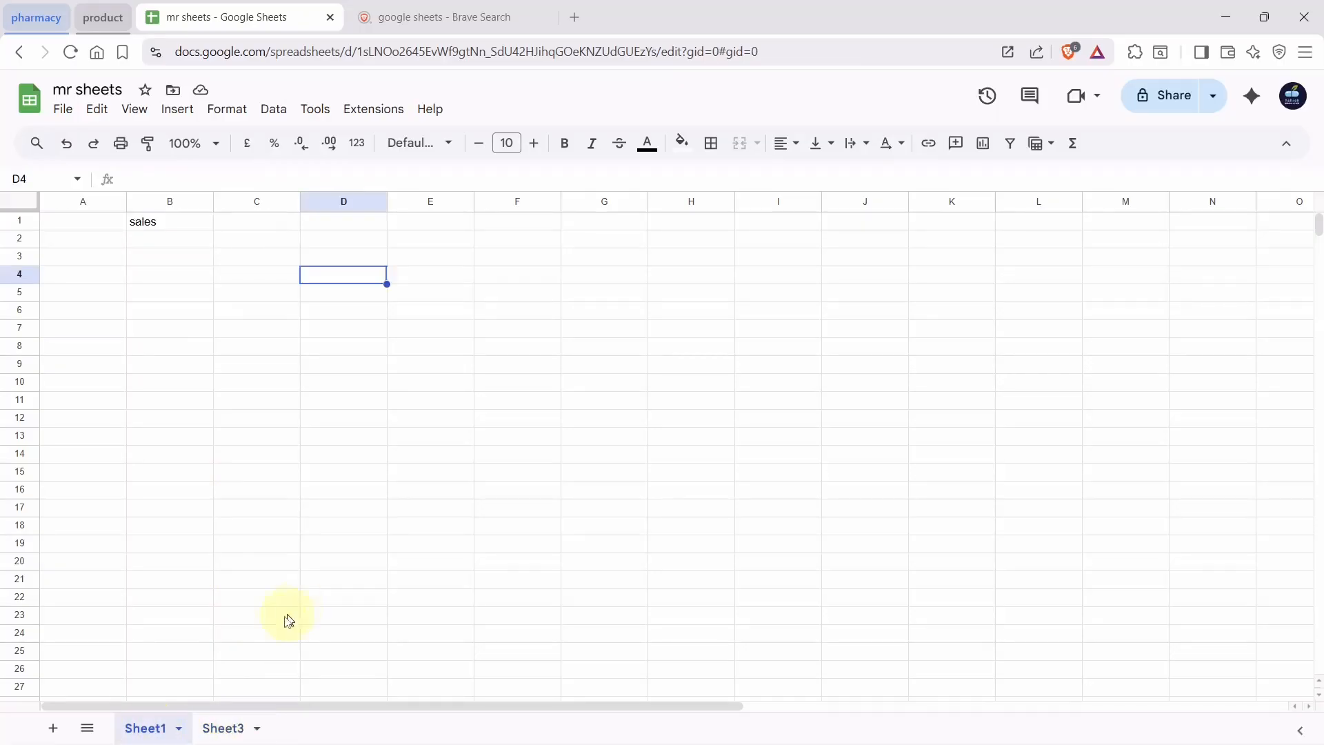
click(220, 729)
right_click(221, 729)
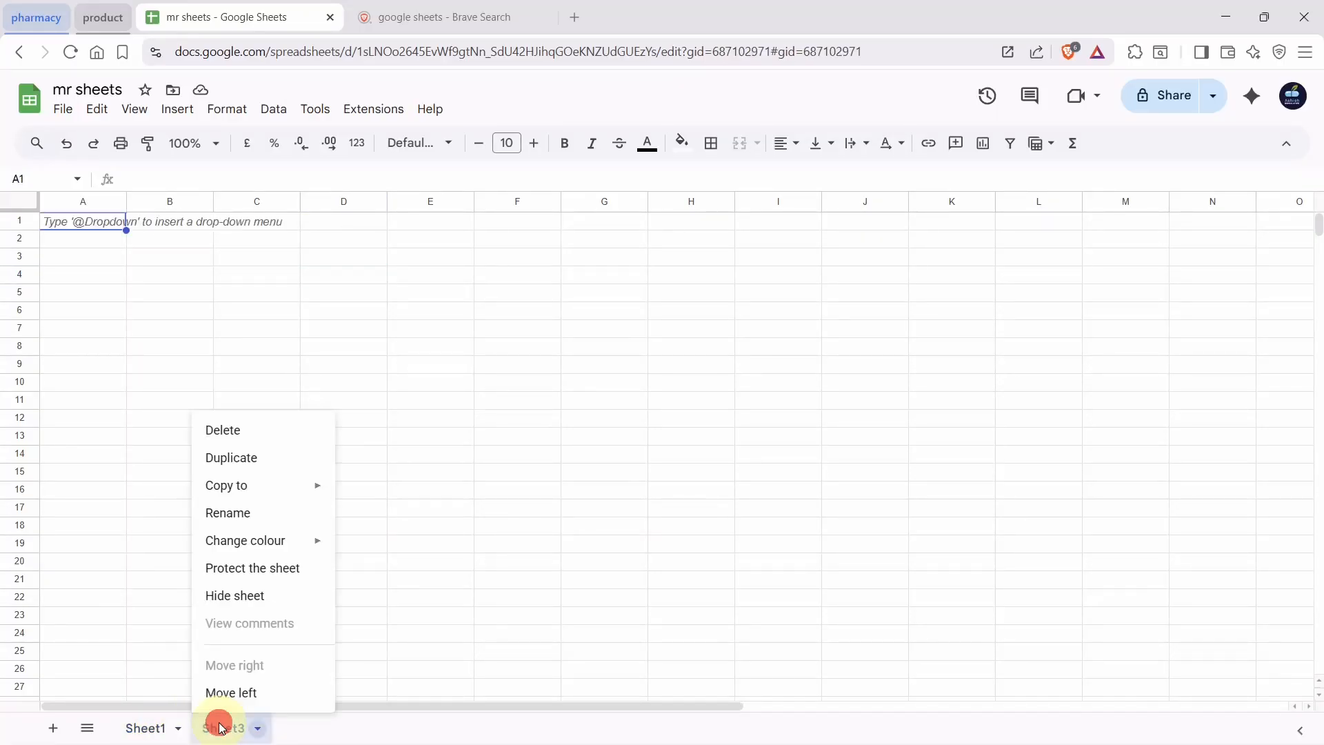
click(206, 432)
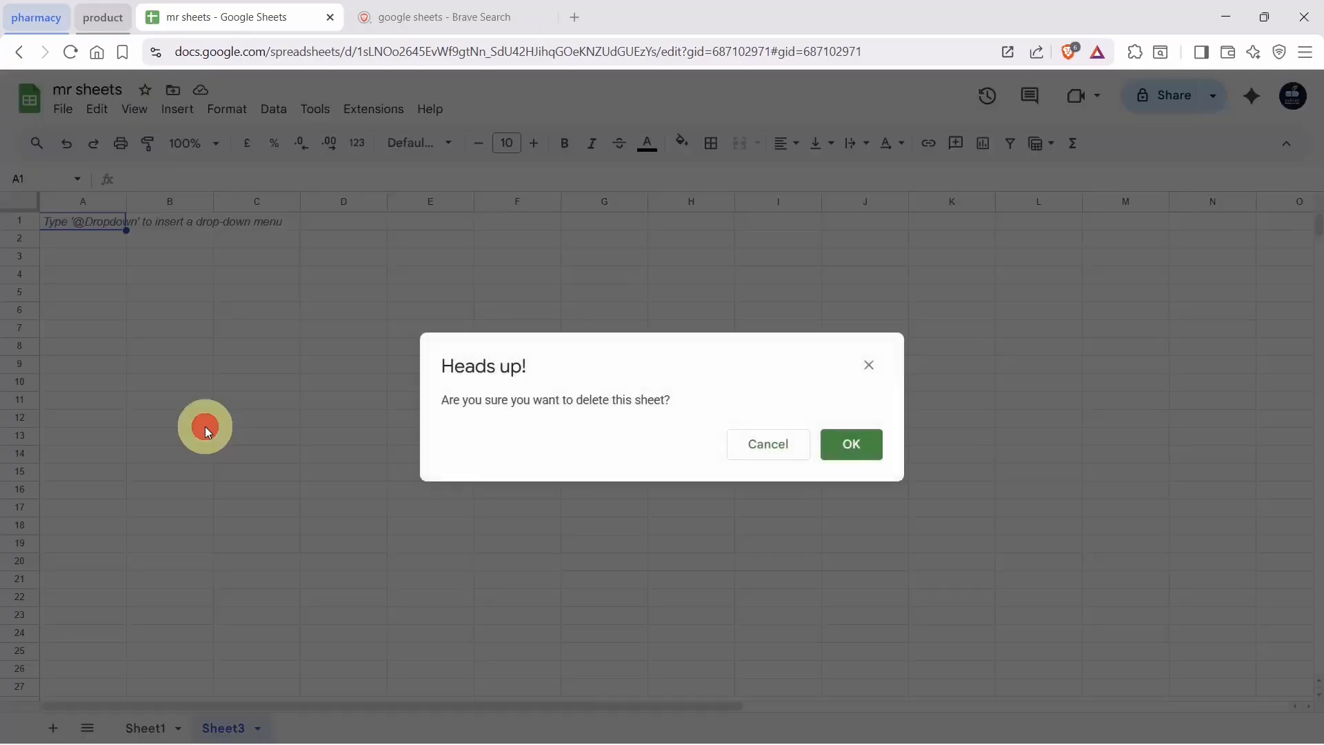
click(868, 445)
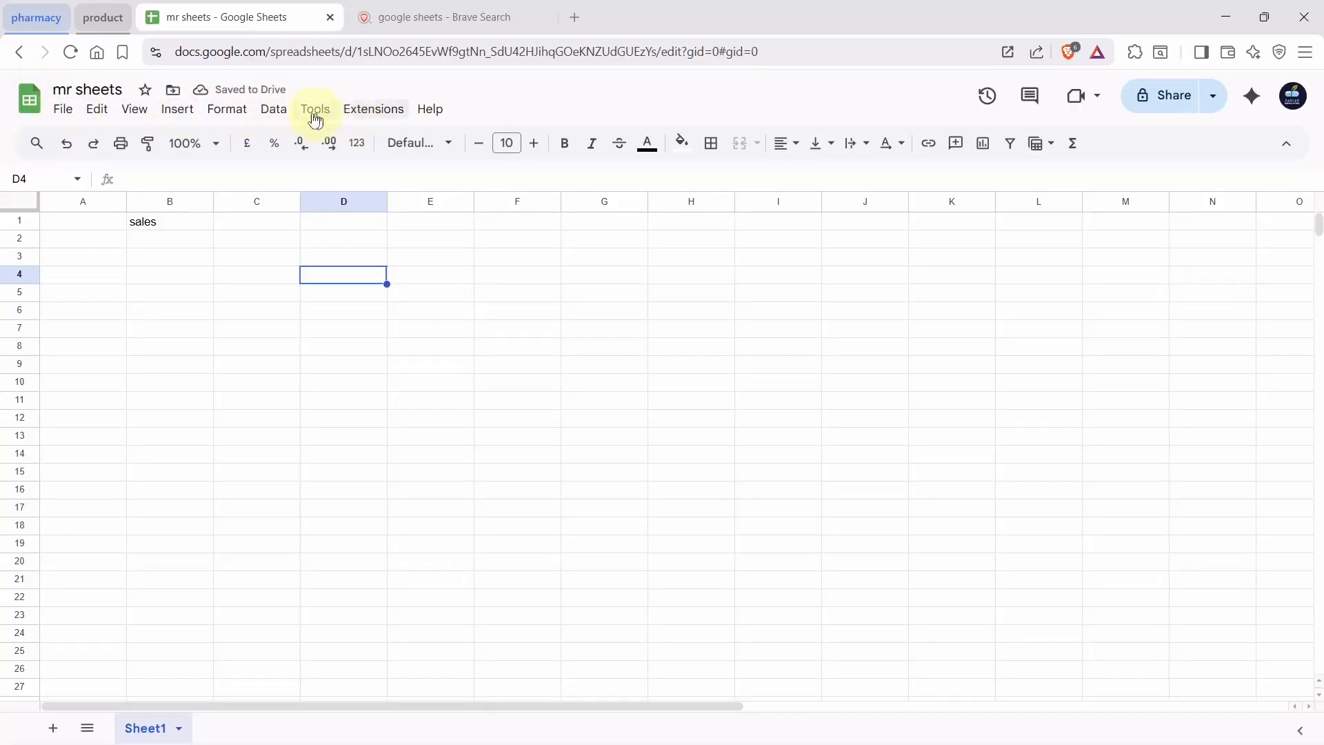
click(64, 111)
Browse the File menu's New, Share and Download submenus
mouse_move(67, 152)
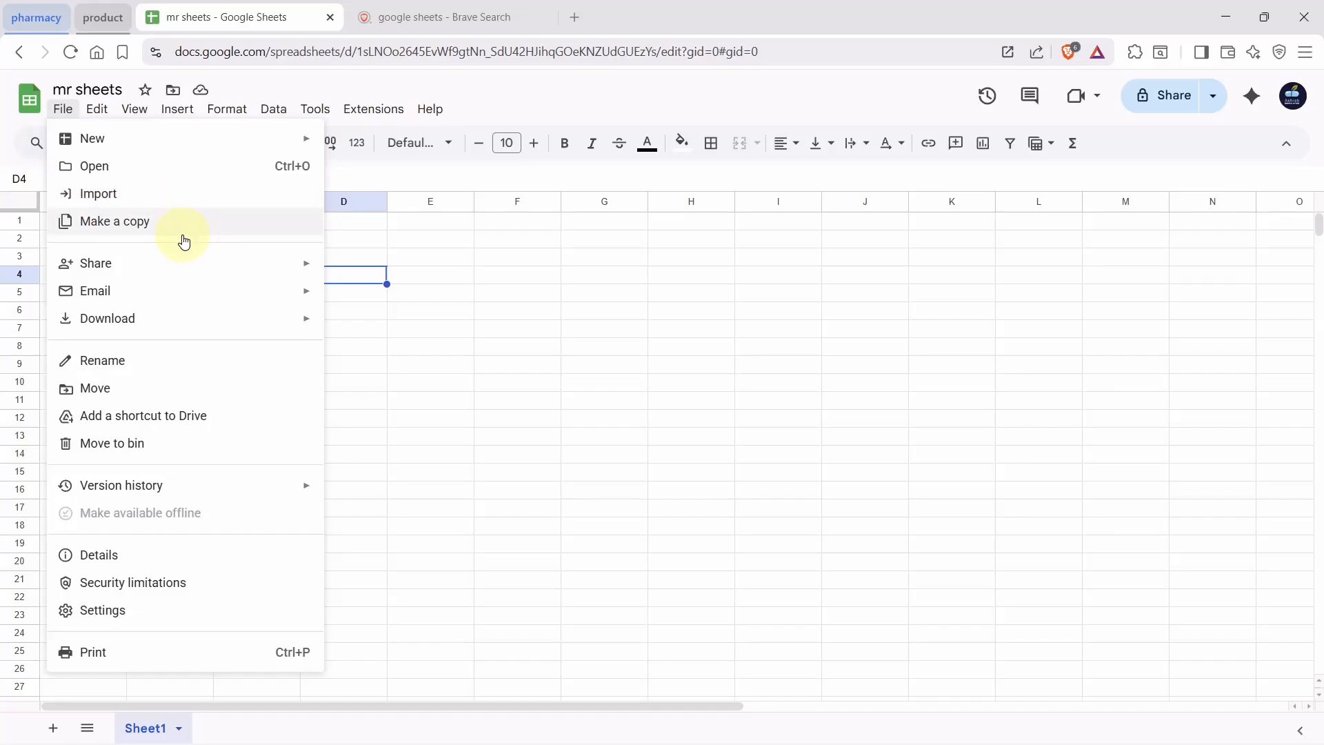
mouse_move(227, 263)
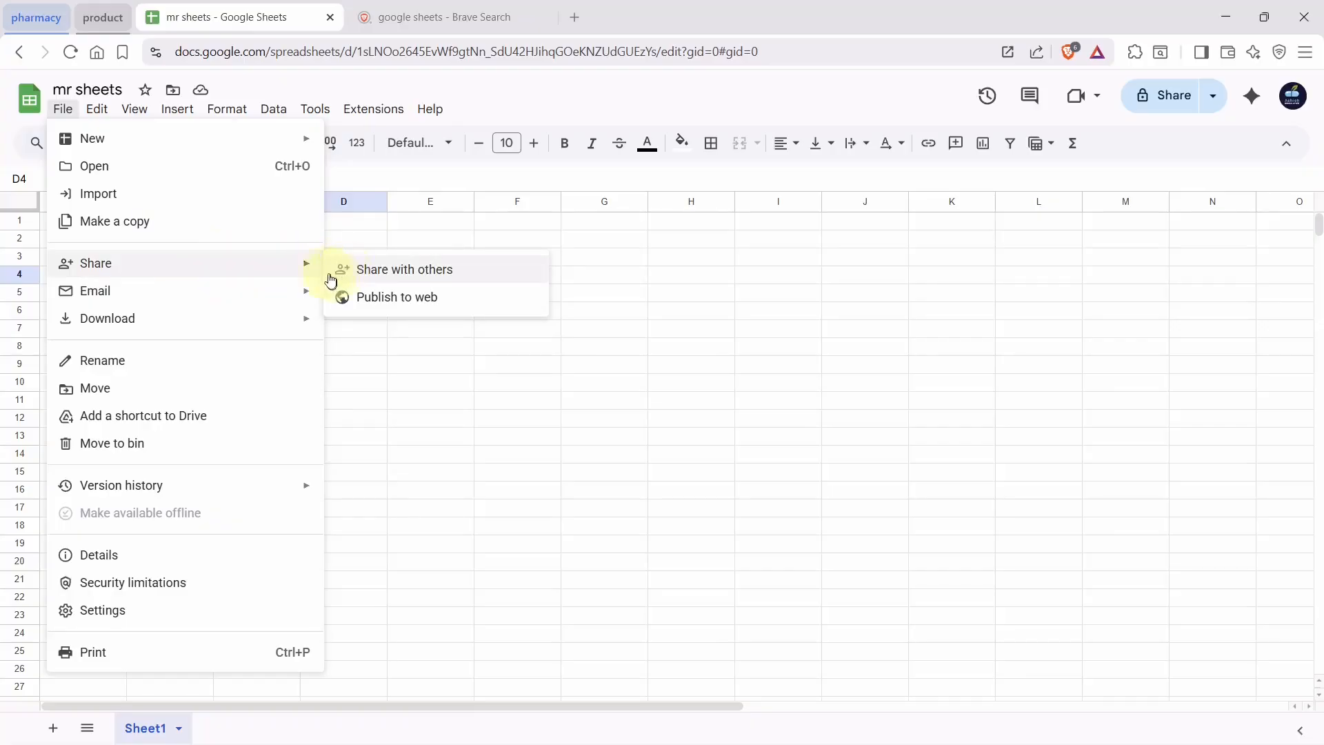
mouse_move(243, 320)
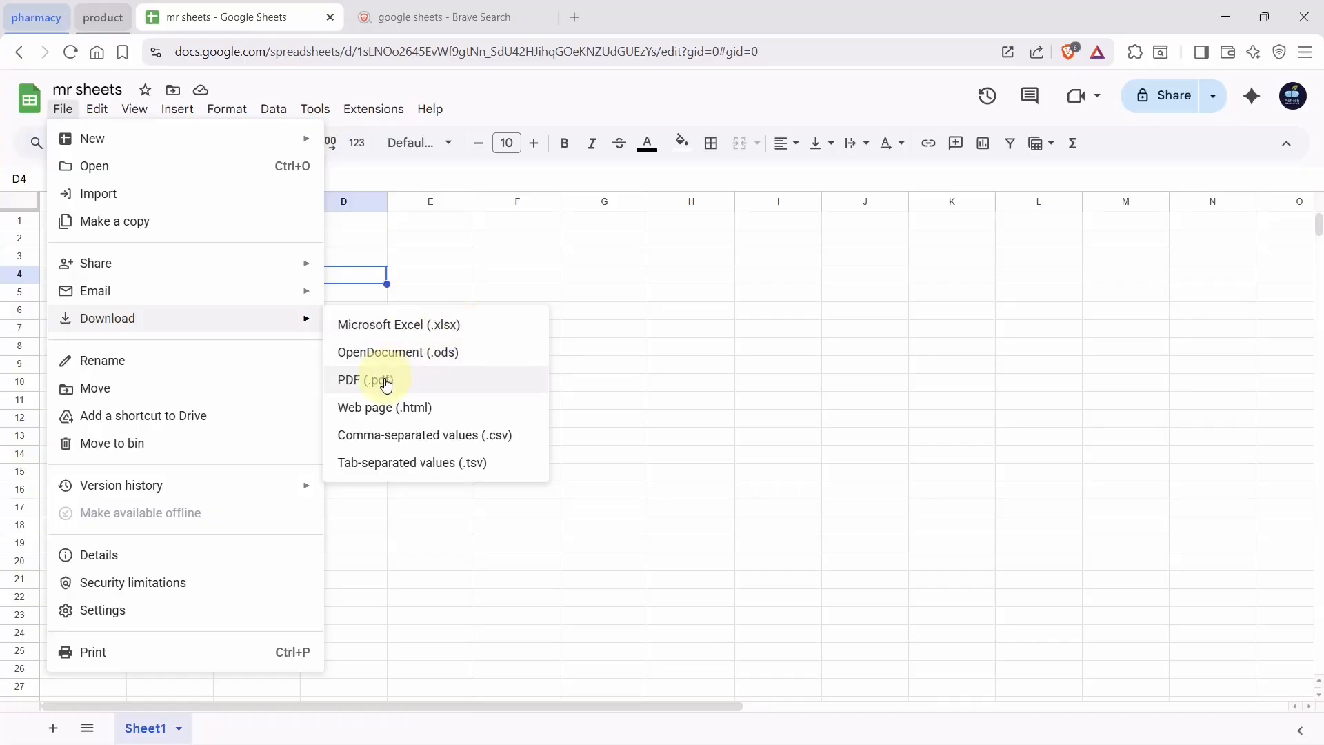
Rename the spreadsheet from 'mr sheets' to 'mr pharmacy' via File > Rename
click(288, 362)
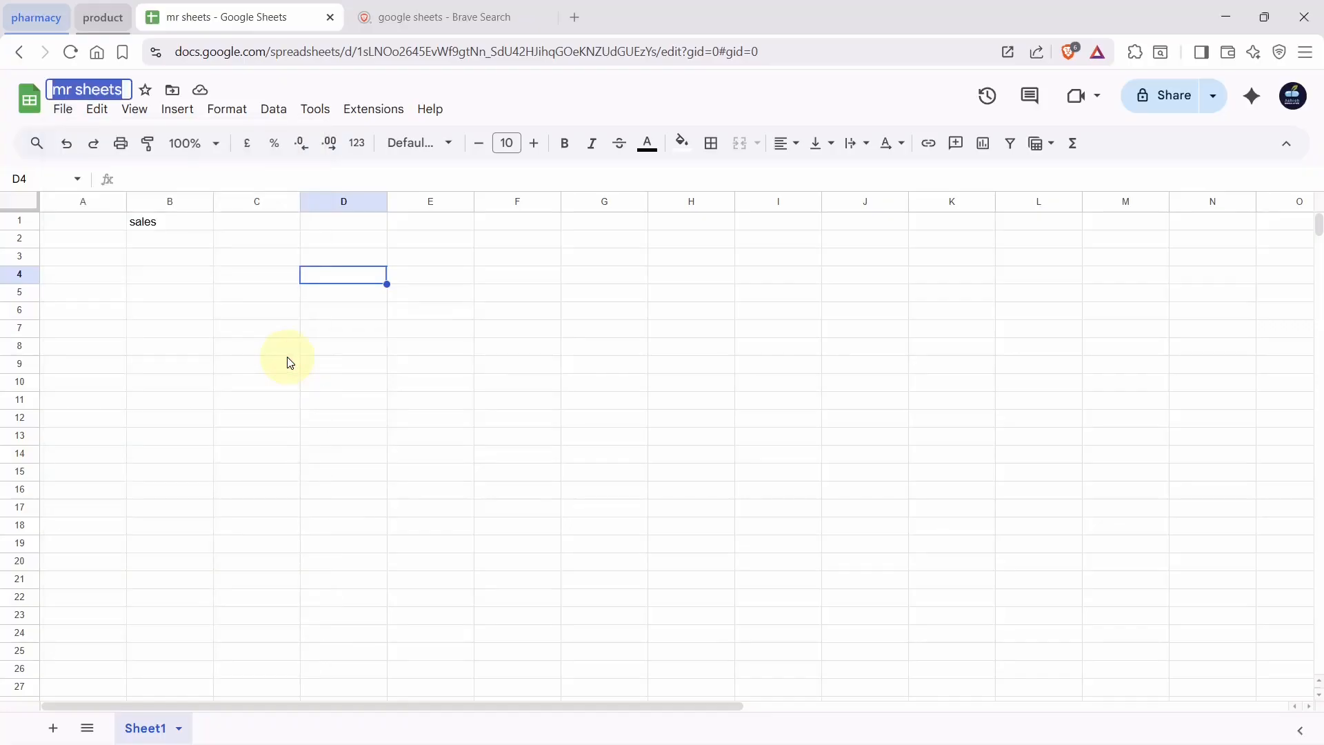
key(Right)
key(BackSpace)
key(BackSpace)
key(BackSpace)
key(BackSpace)
key(BackSpace)
key(BackSpace)
key(BackSpace)
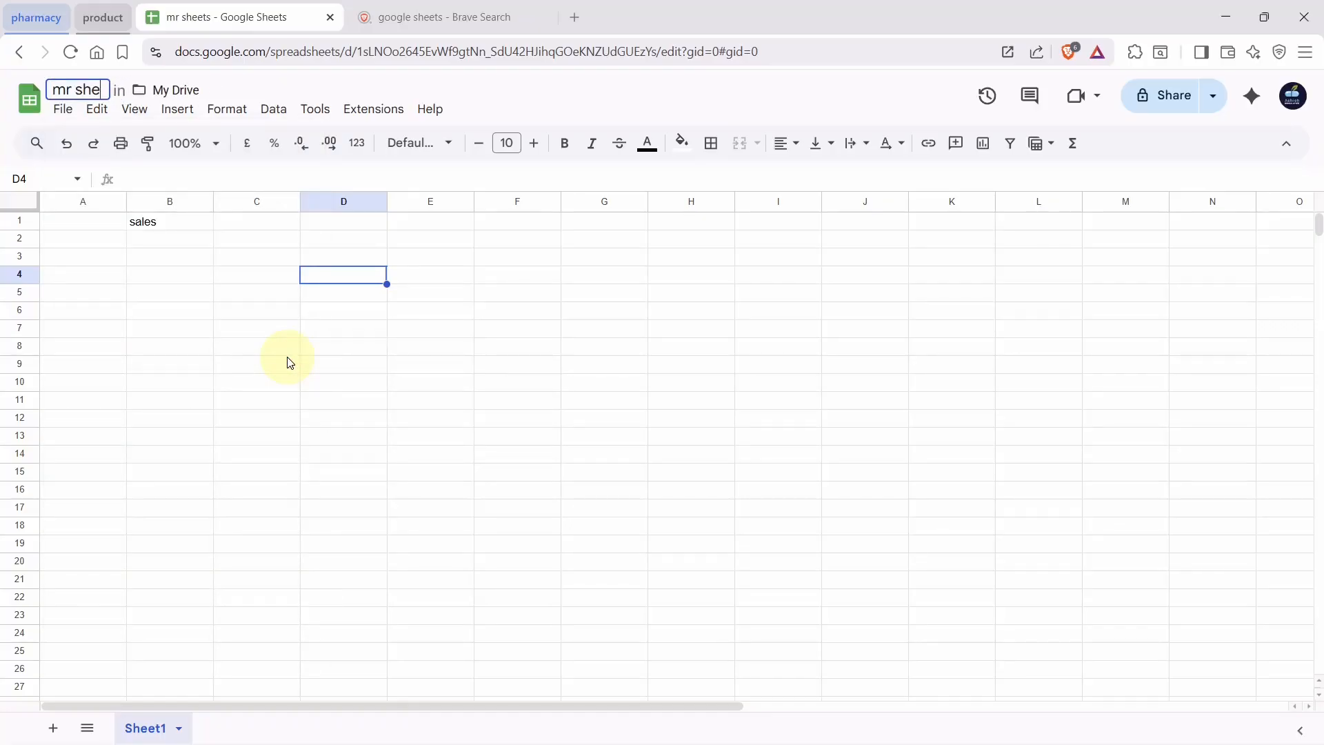
text(pharmacy)
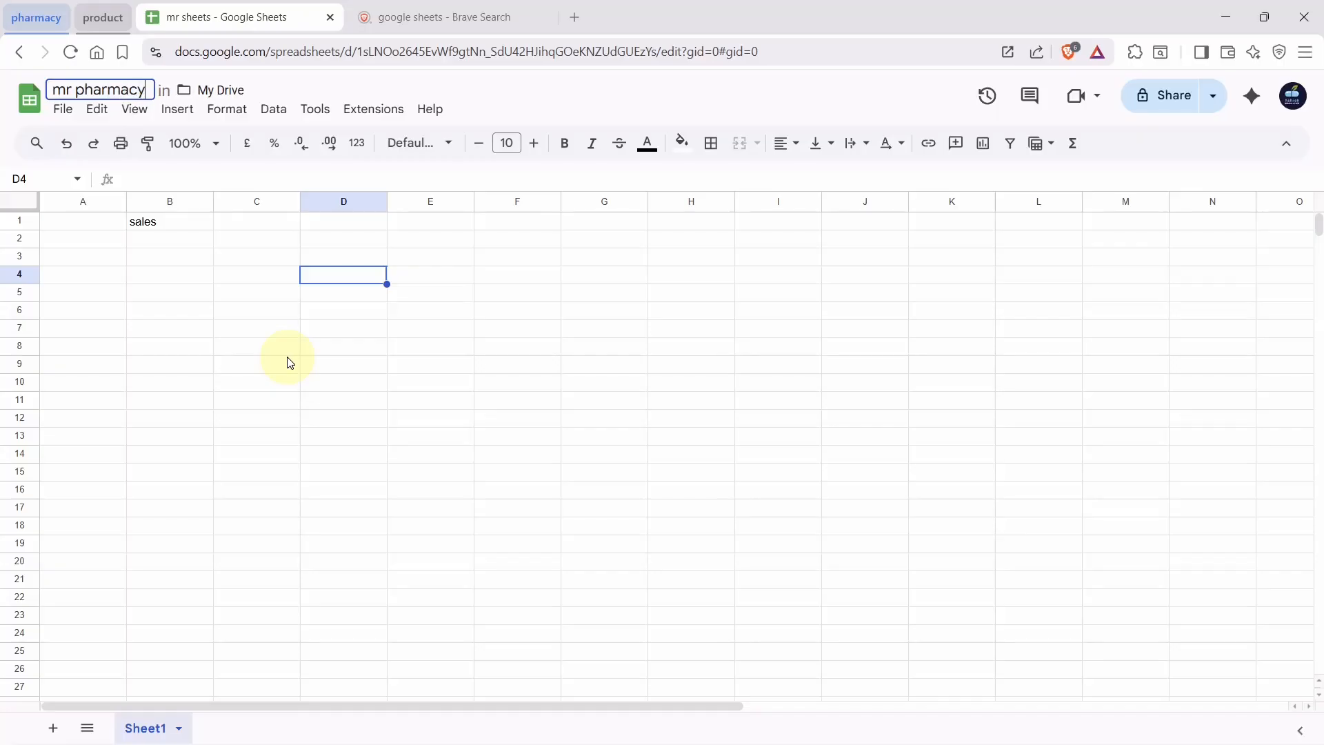
key(Return)
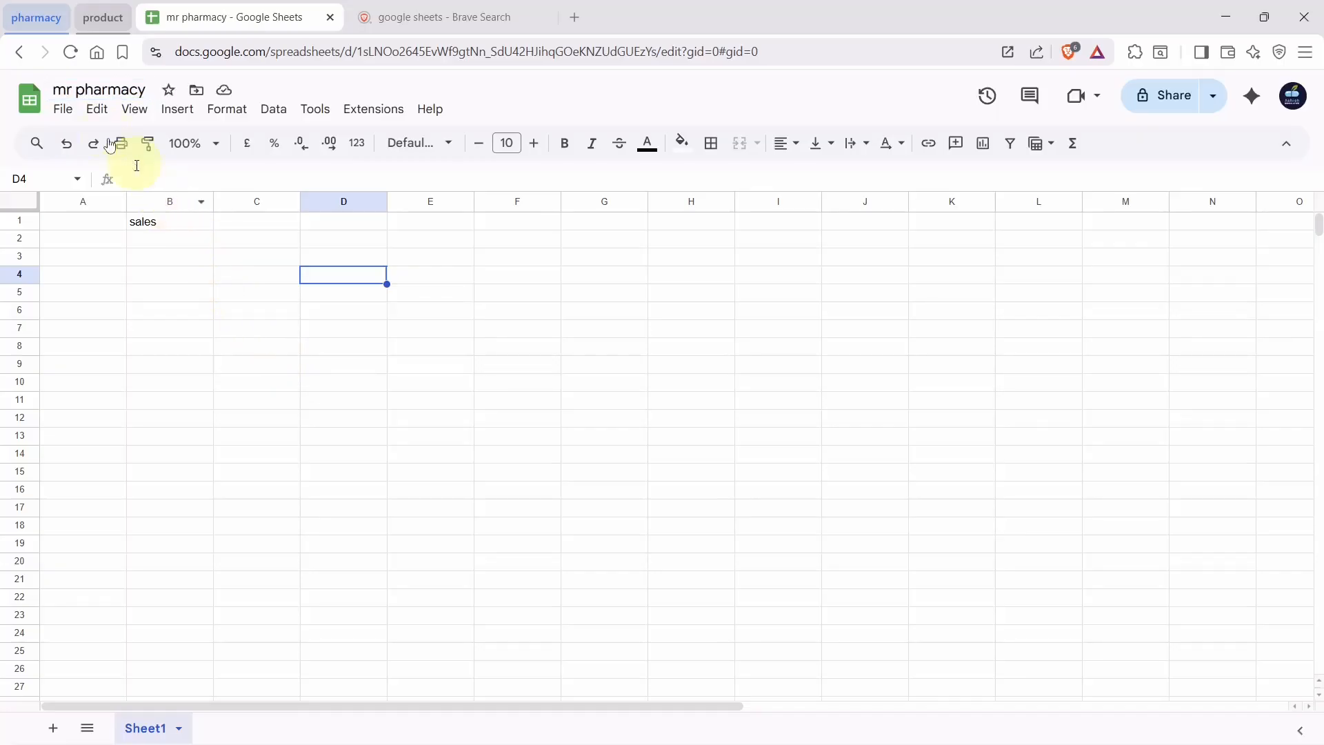
click(62, 111)
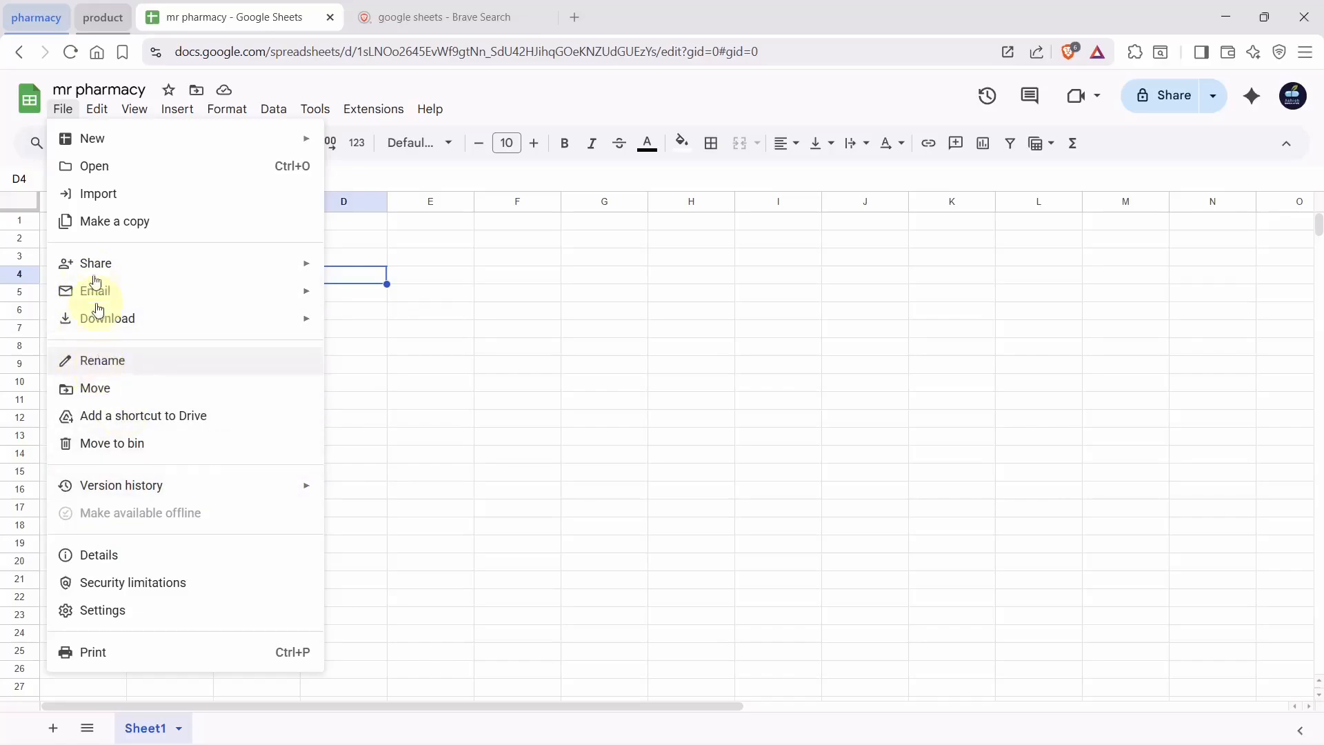
Type a throwaway 'k' into cell E4
click(98, 109)
click(100, 110)
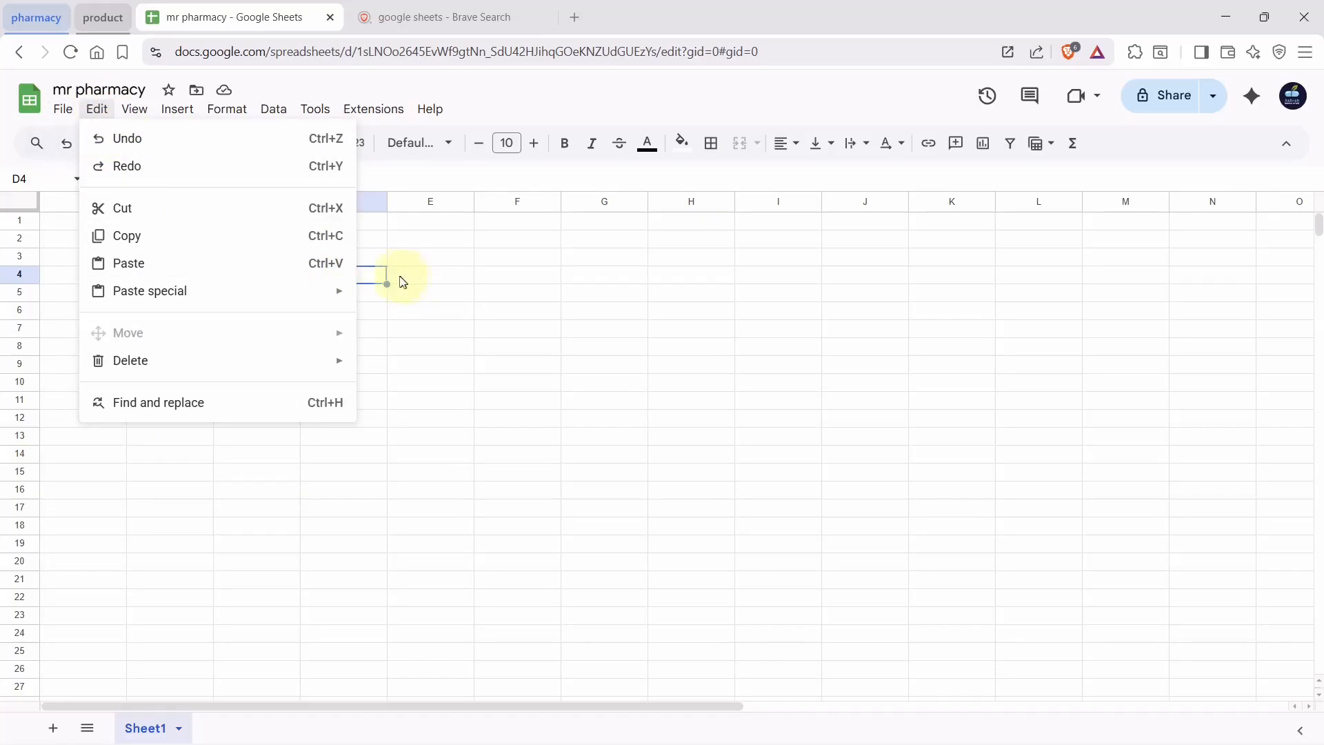
click(399, 277)
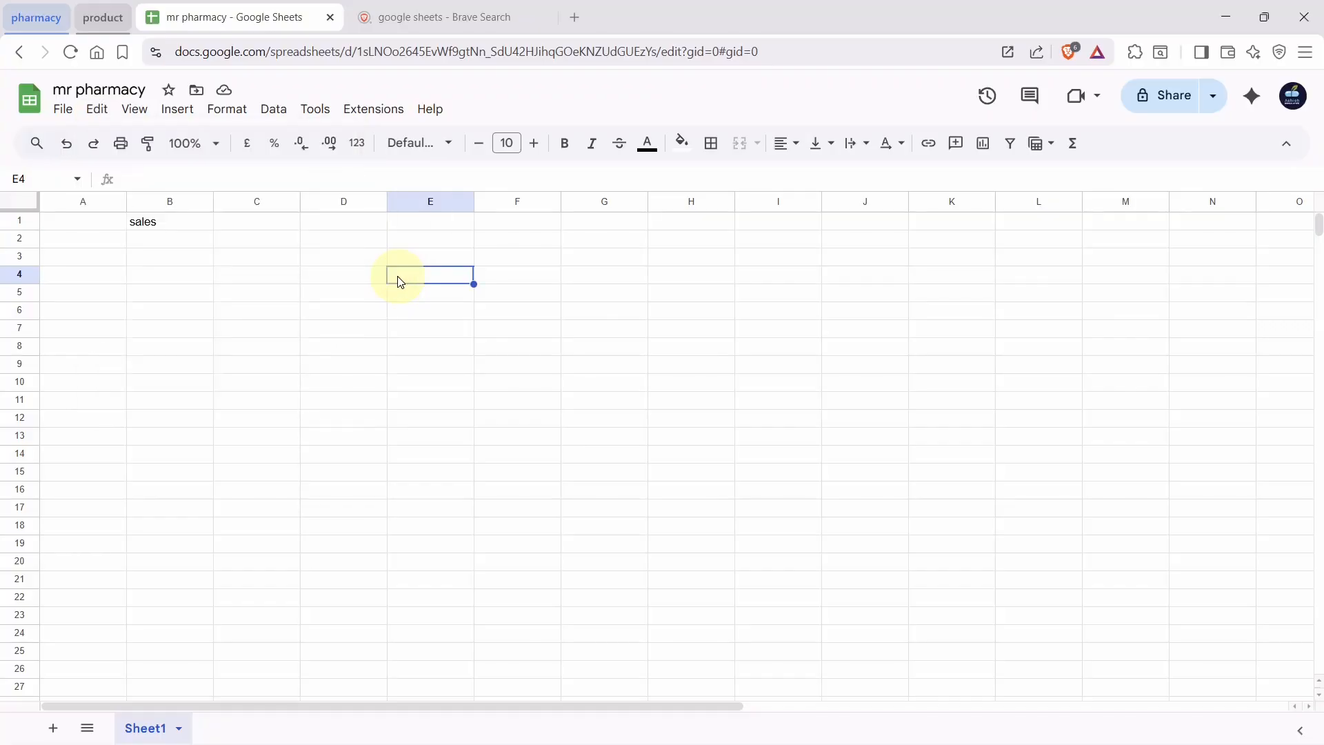
text(k)
Undo the 'k' entry with Edit > Undo, then restore it with Edit > Redo
click(90, 115)
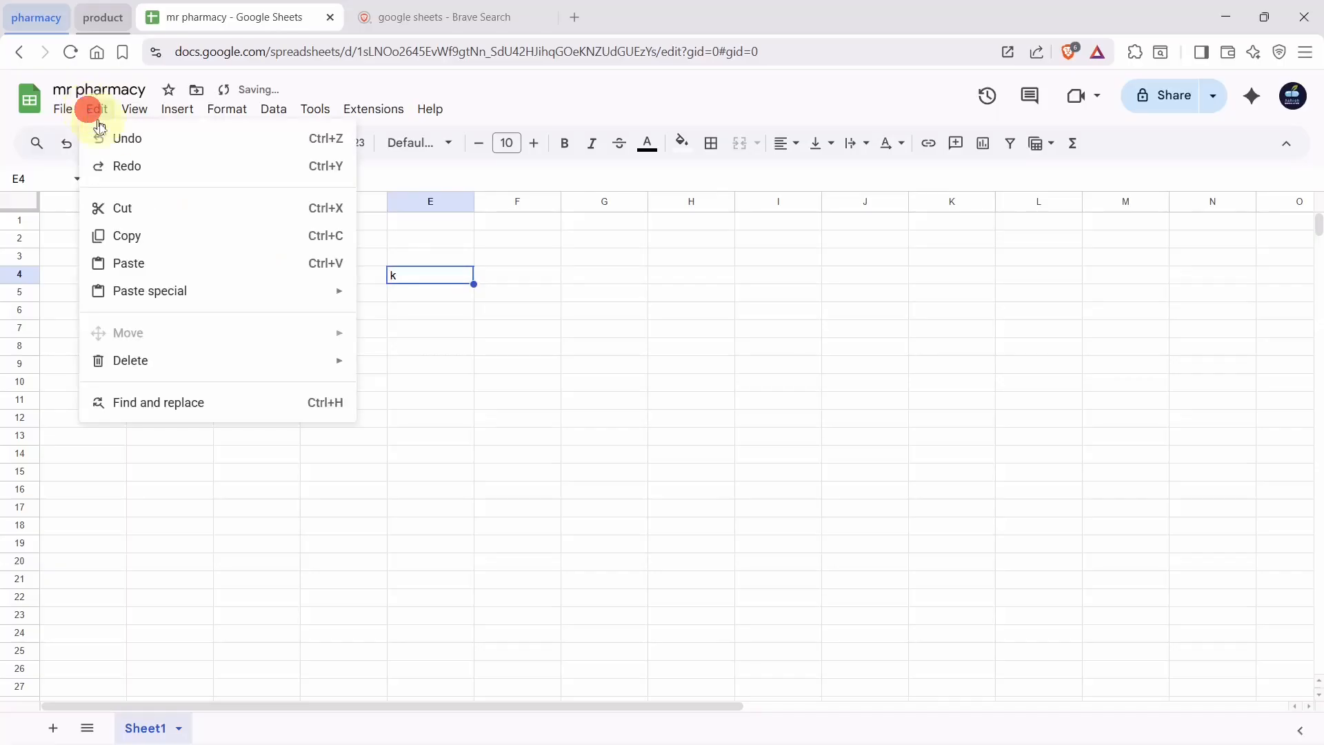
click(121, 143)
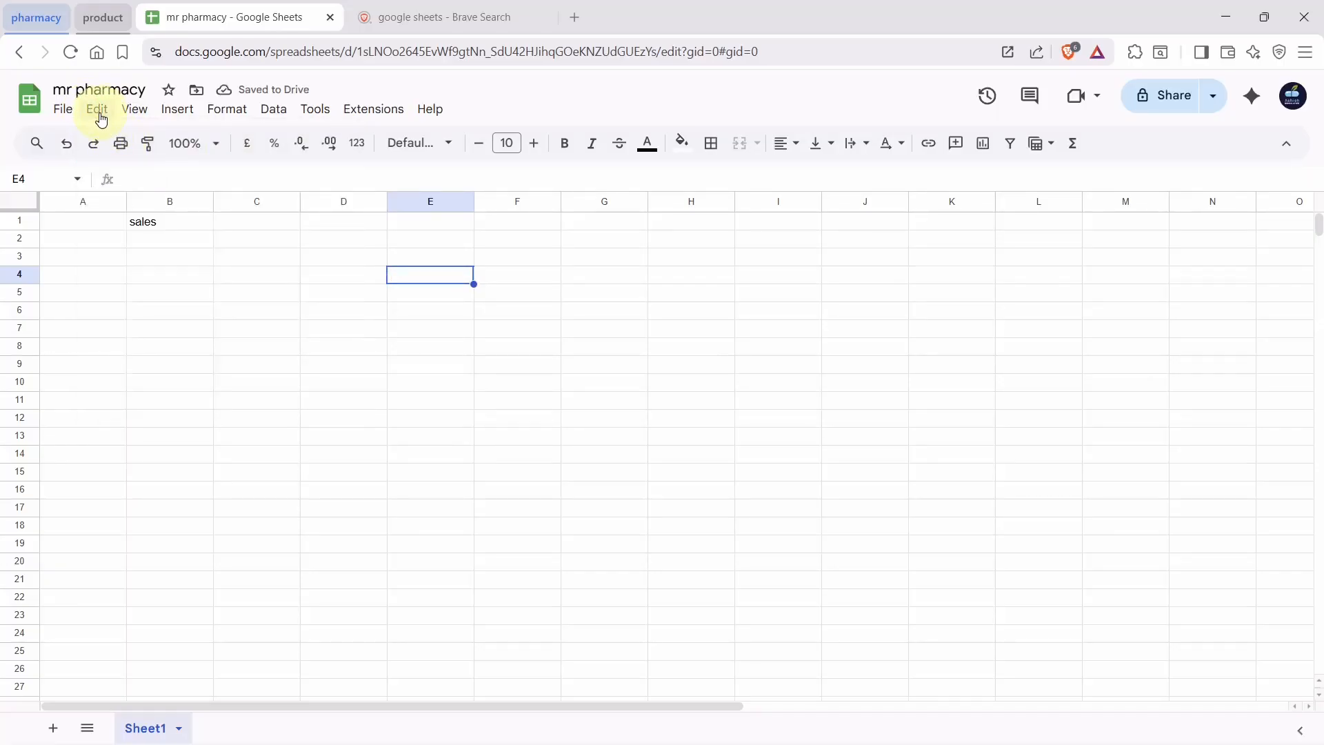
click(98, 113)
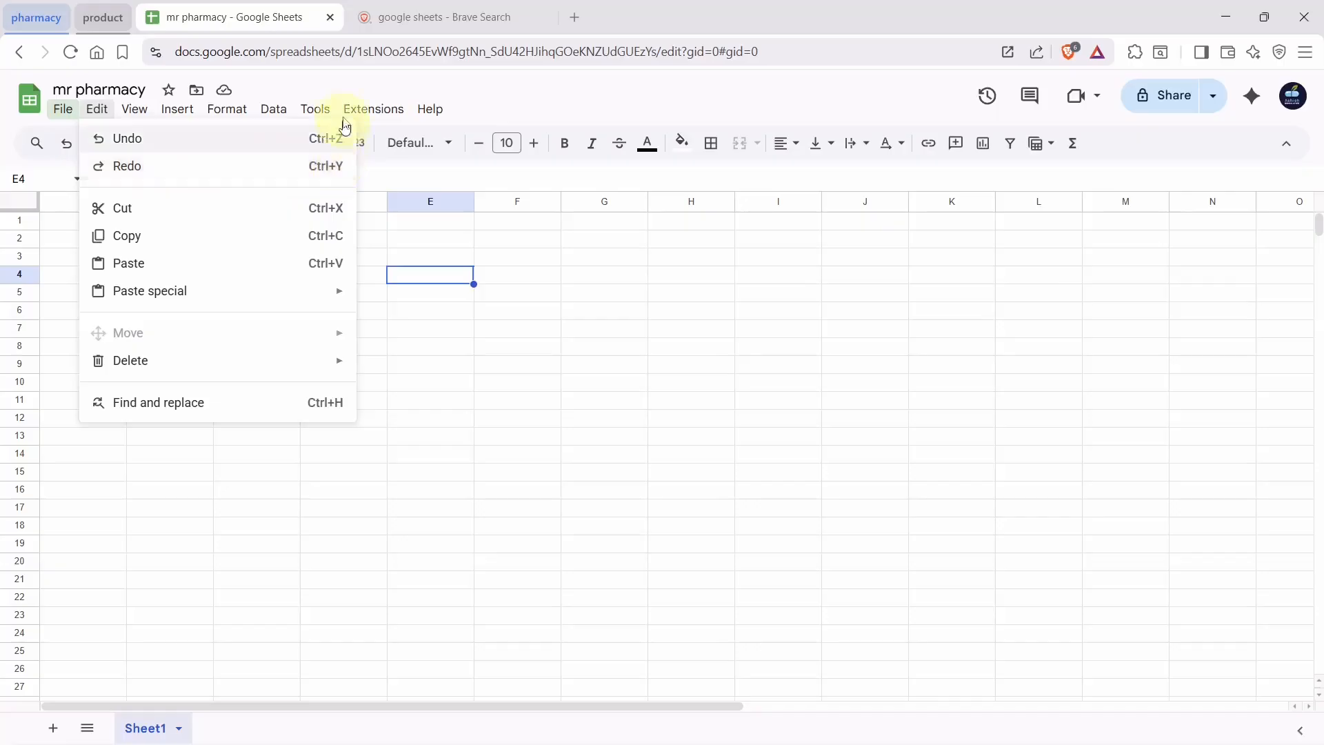
mouse_move(106, 116)
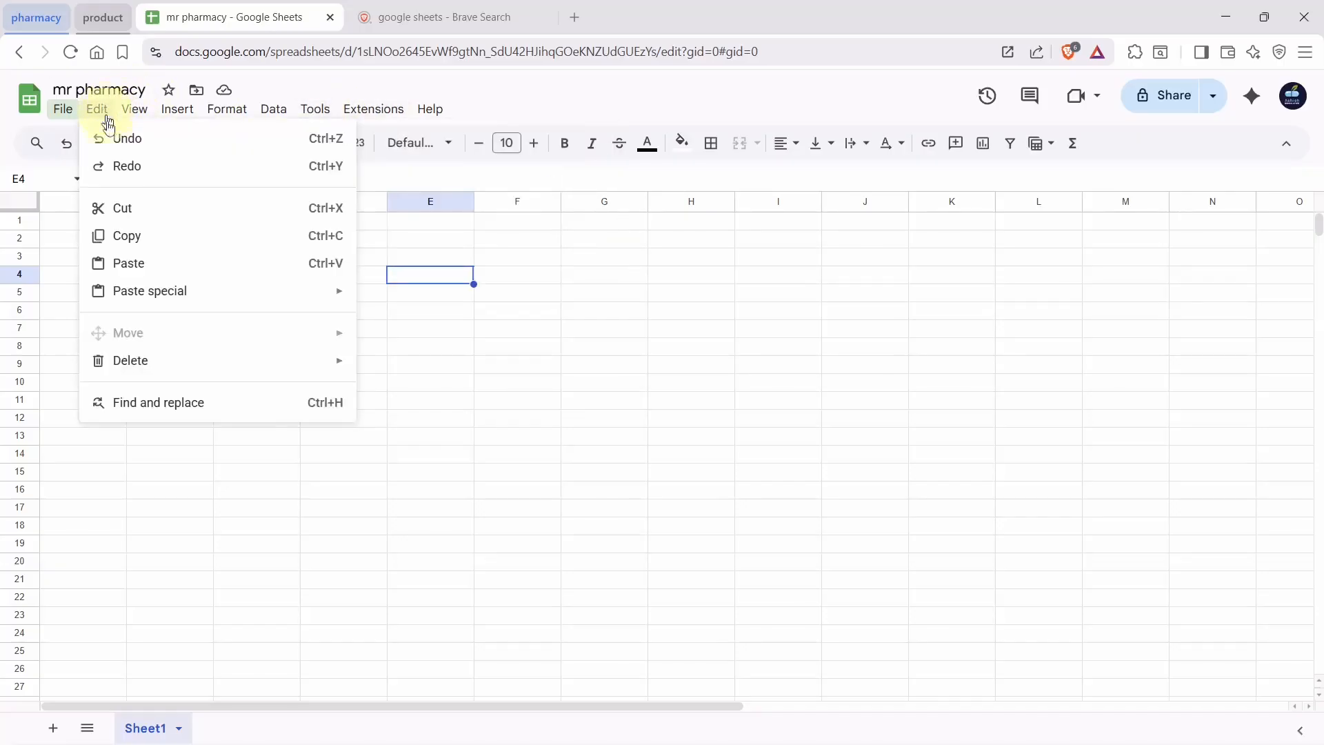
click(178, 168)
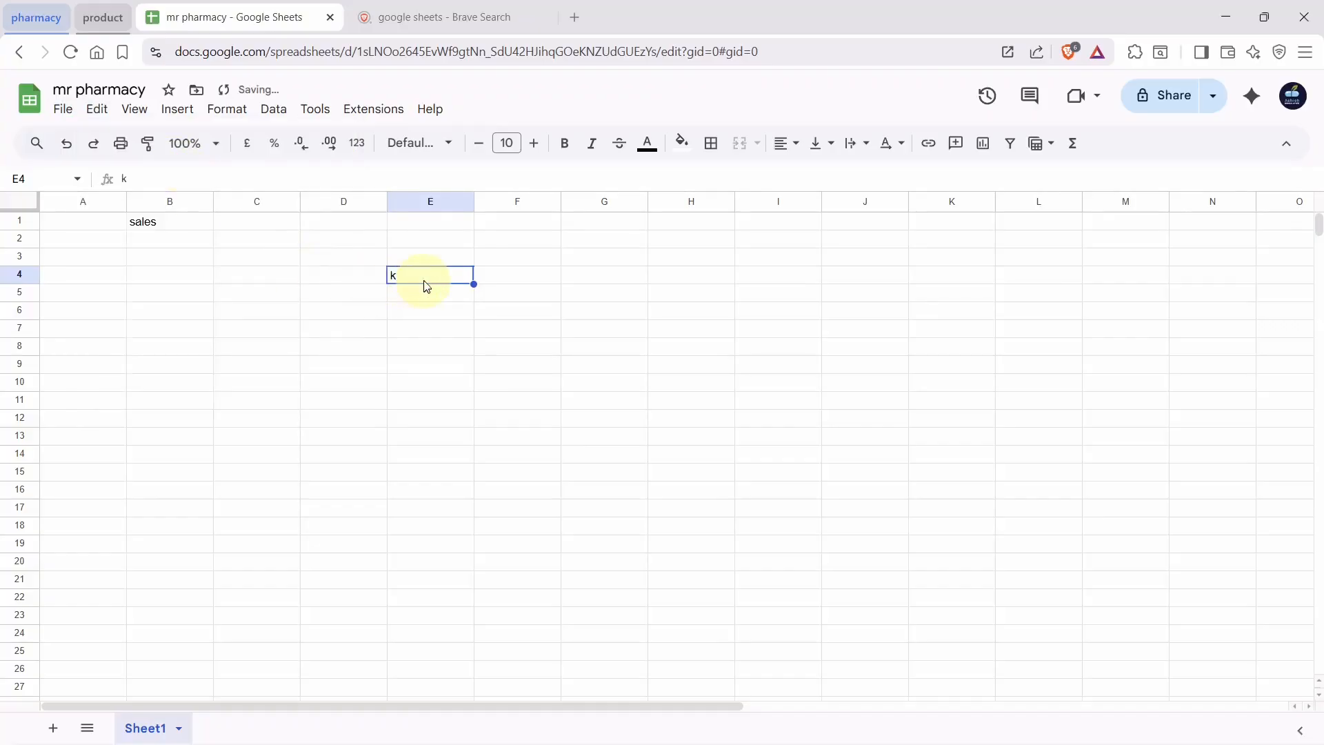
click(99, 109)
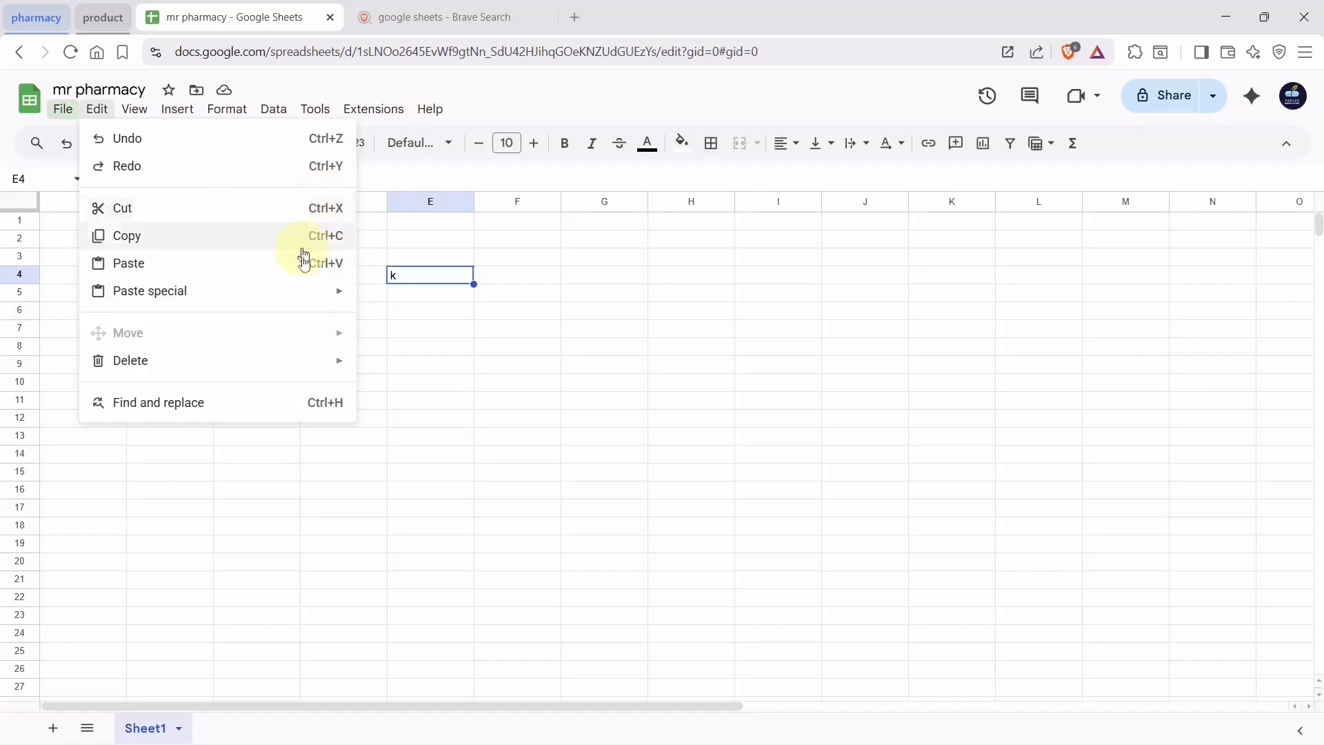
click(405, 283)
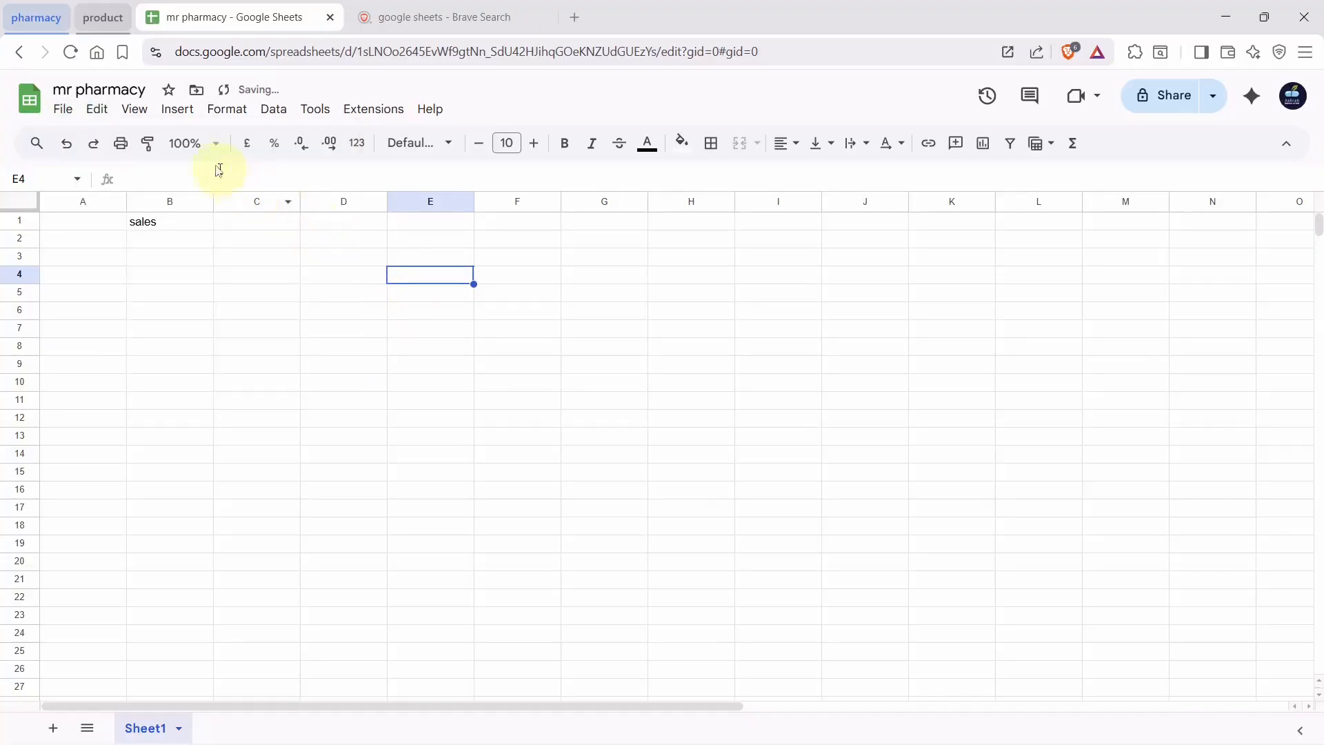
Turn the sheet's gridlines off and back on from View > Show
click(131, 112)
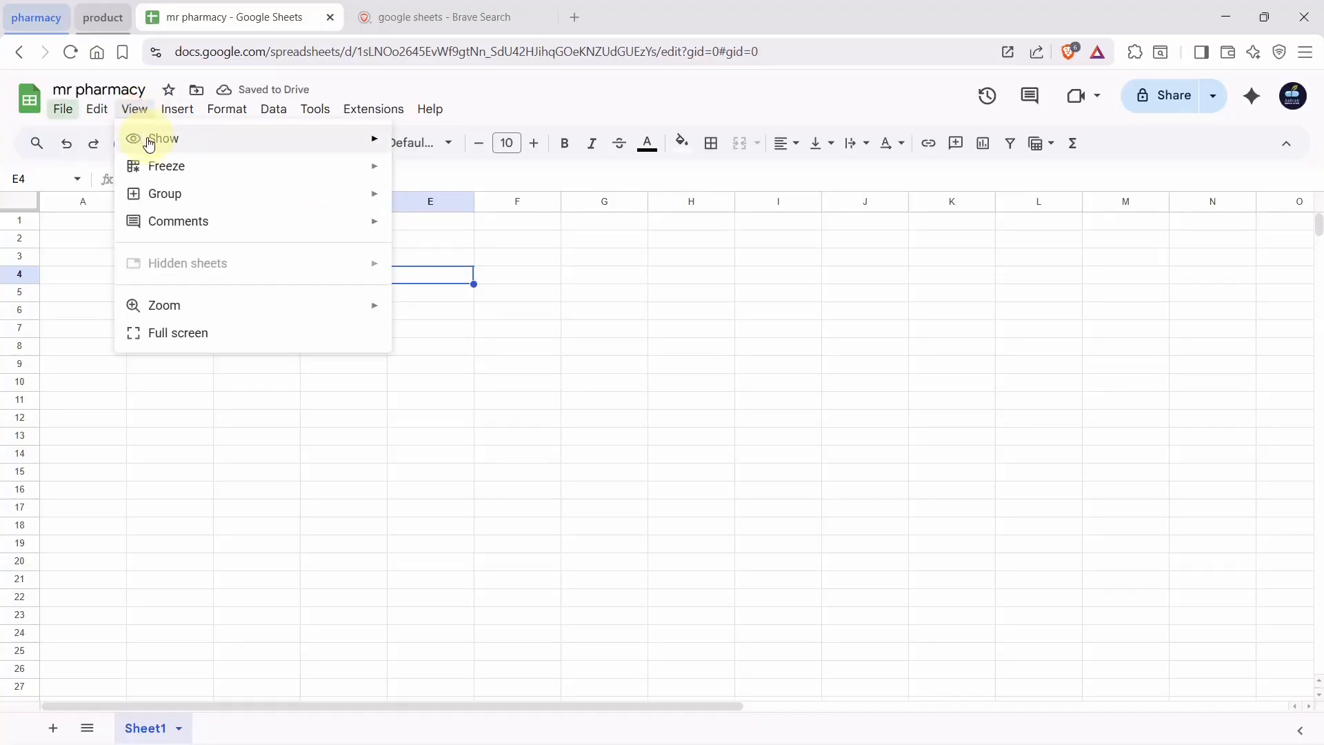
mouse_move(148, 139)
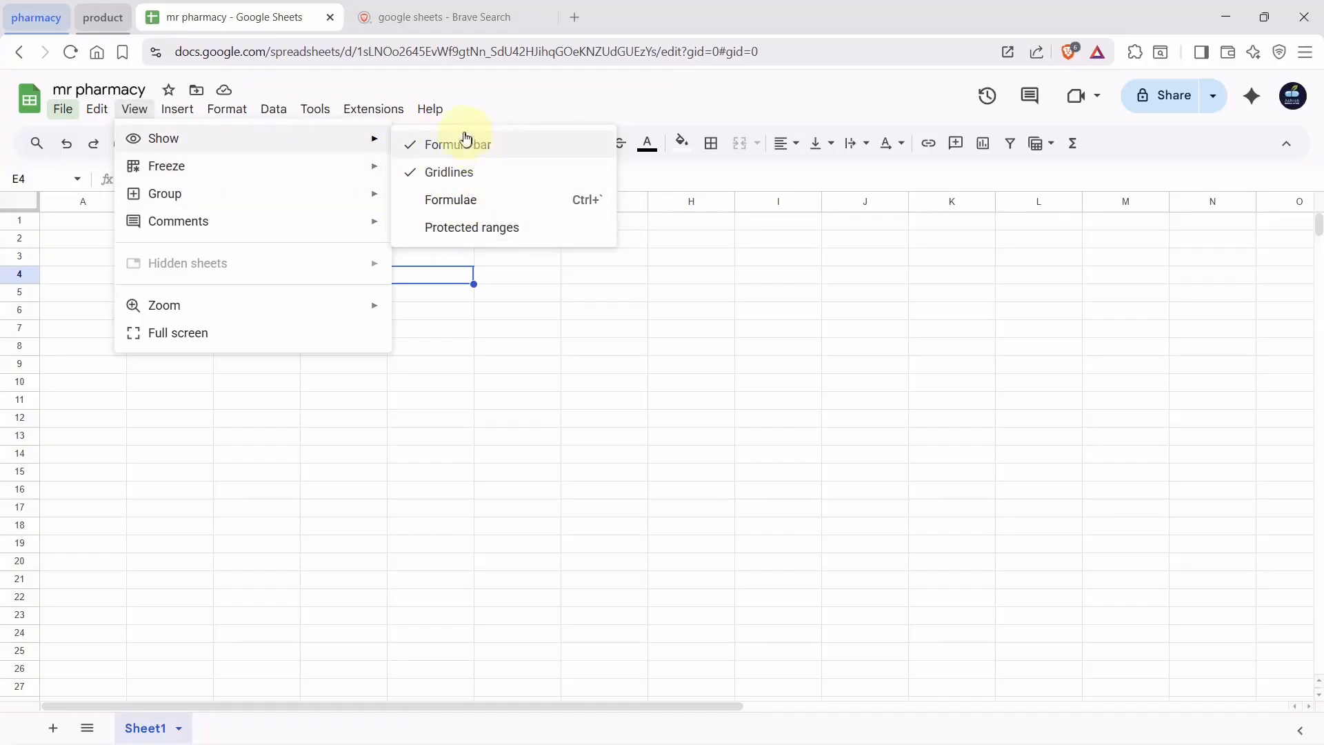
click(411, 184)
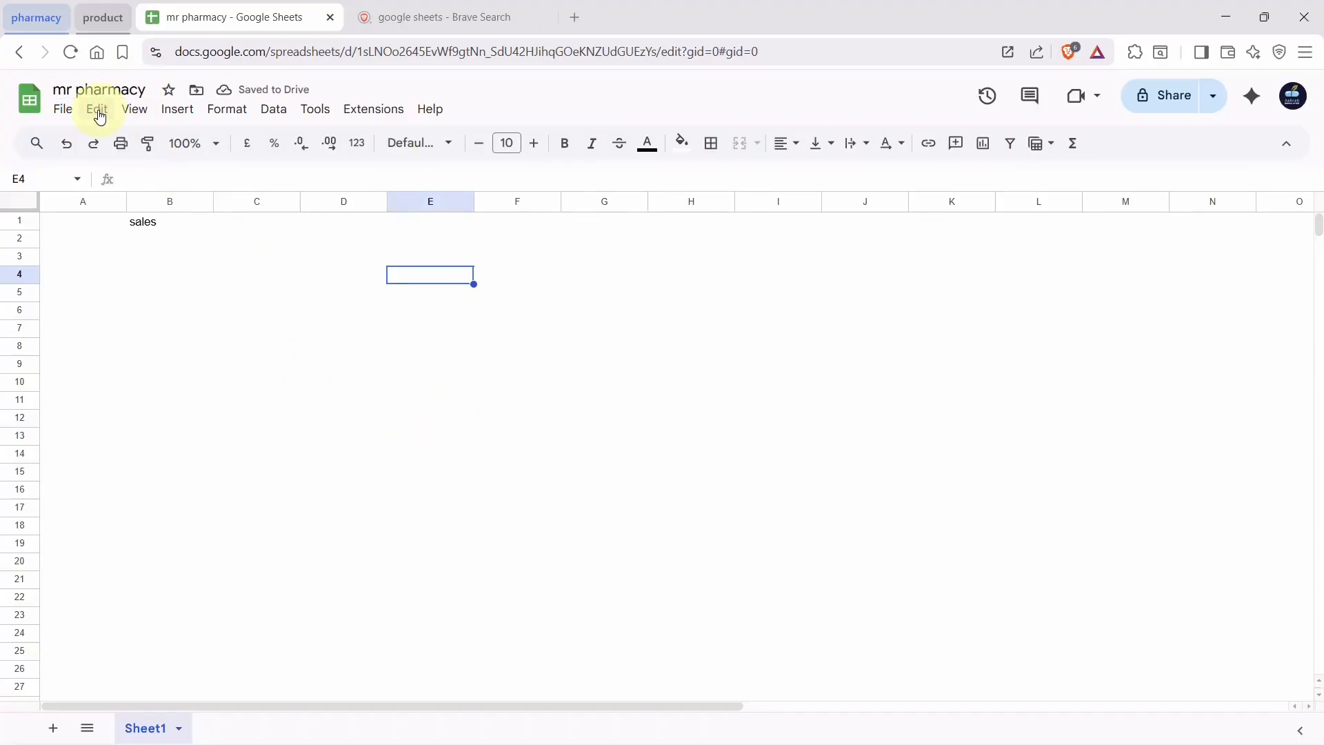
click(138, 107)
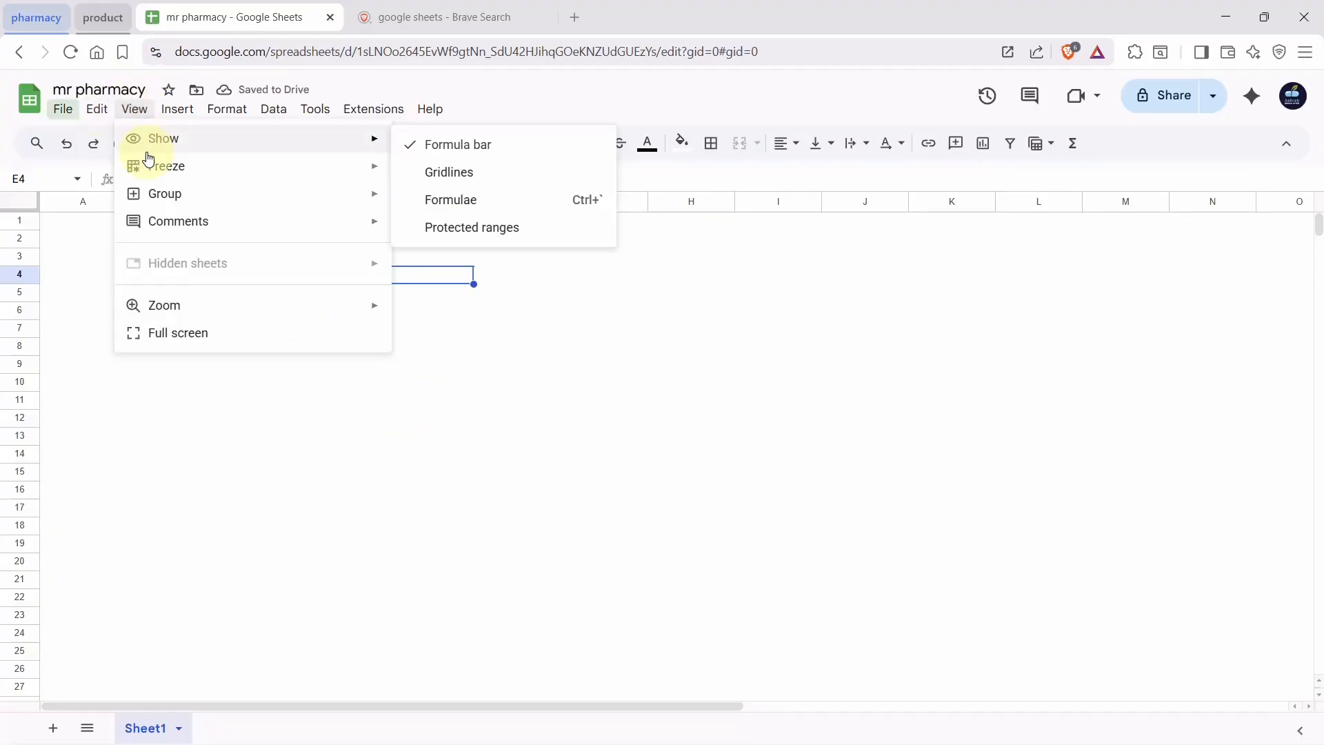
click(410, 172)
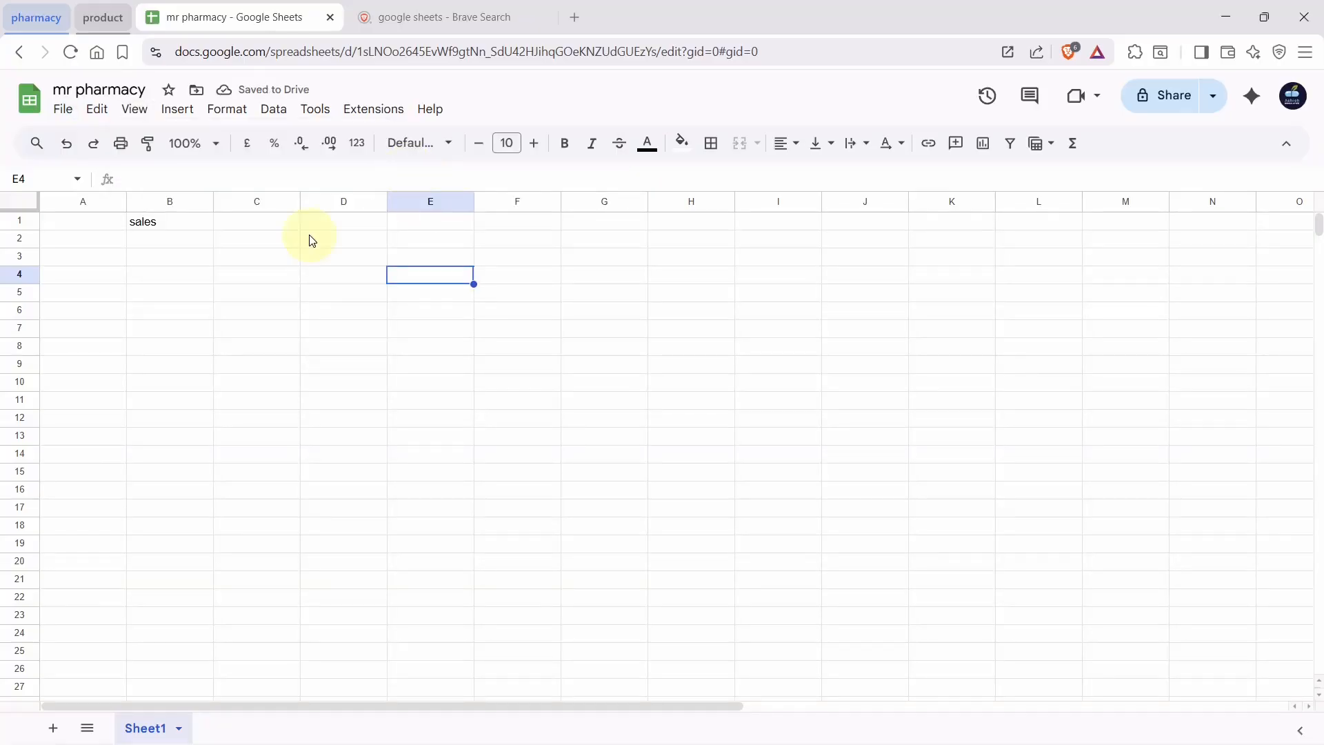
Bring up the View > Freeze options for rows and columns
click(98, 111)
click(133, 116)
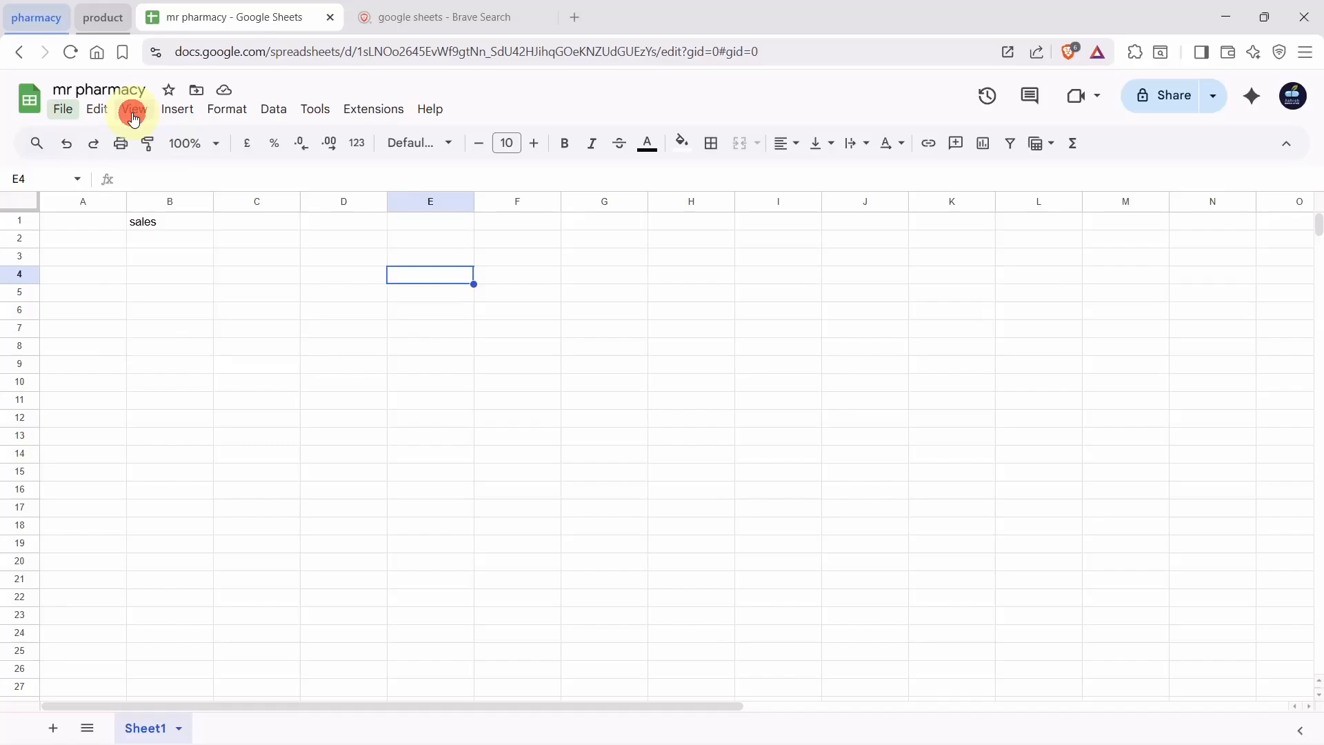
click(134, 117)
mouse_move(206, 174)
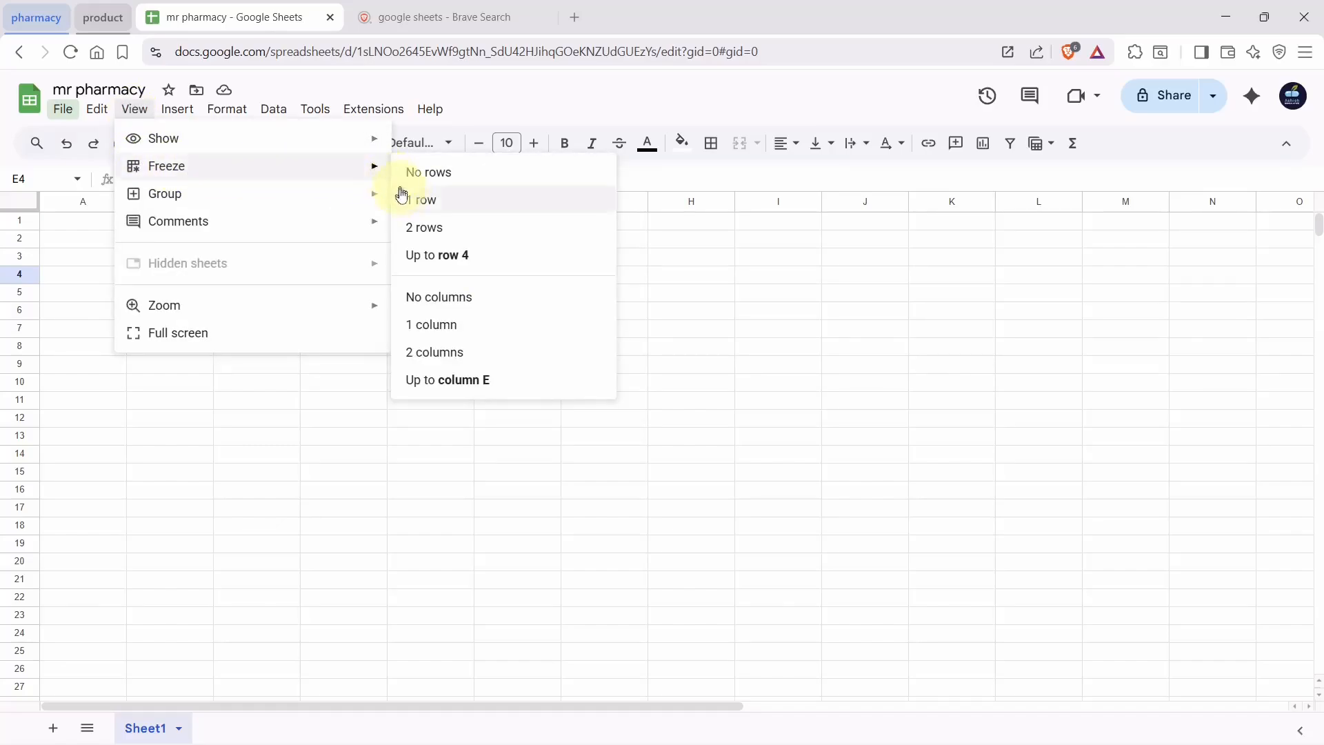
click(445, 201)
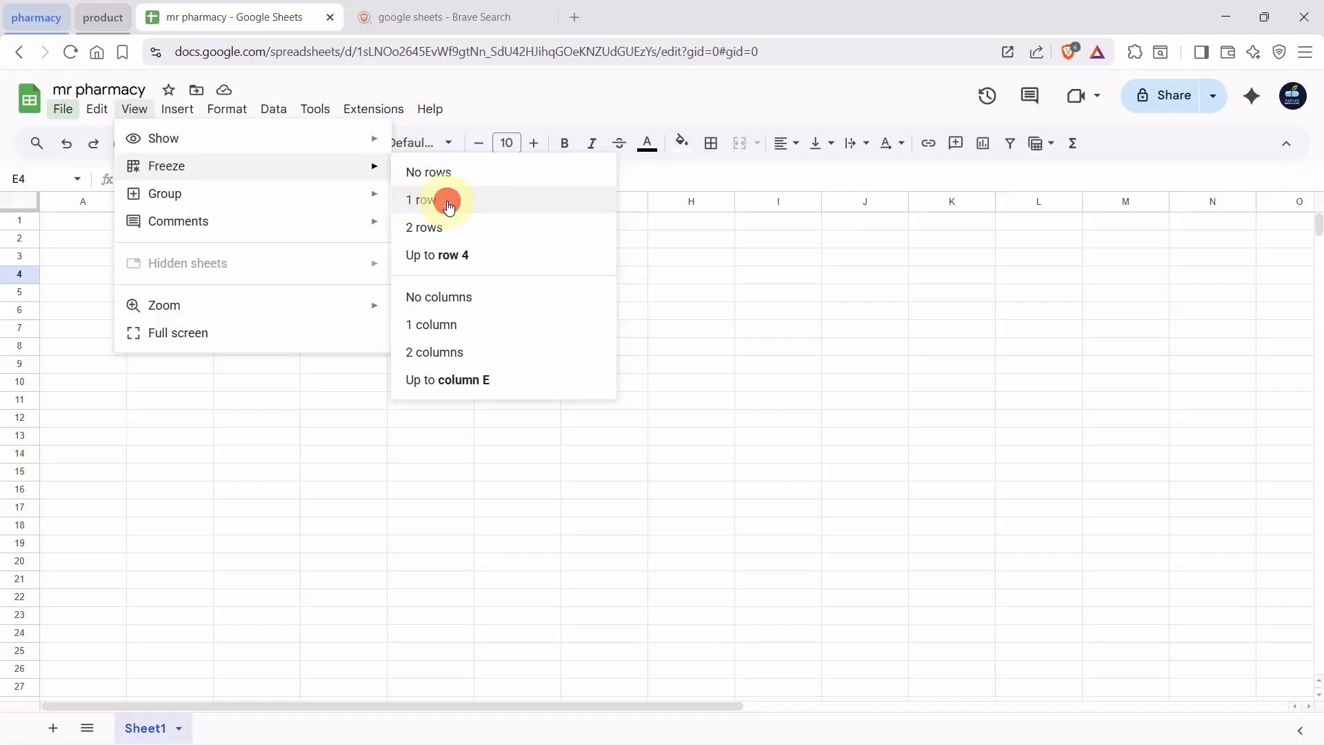
click(106, 247)
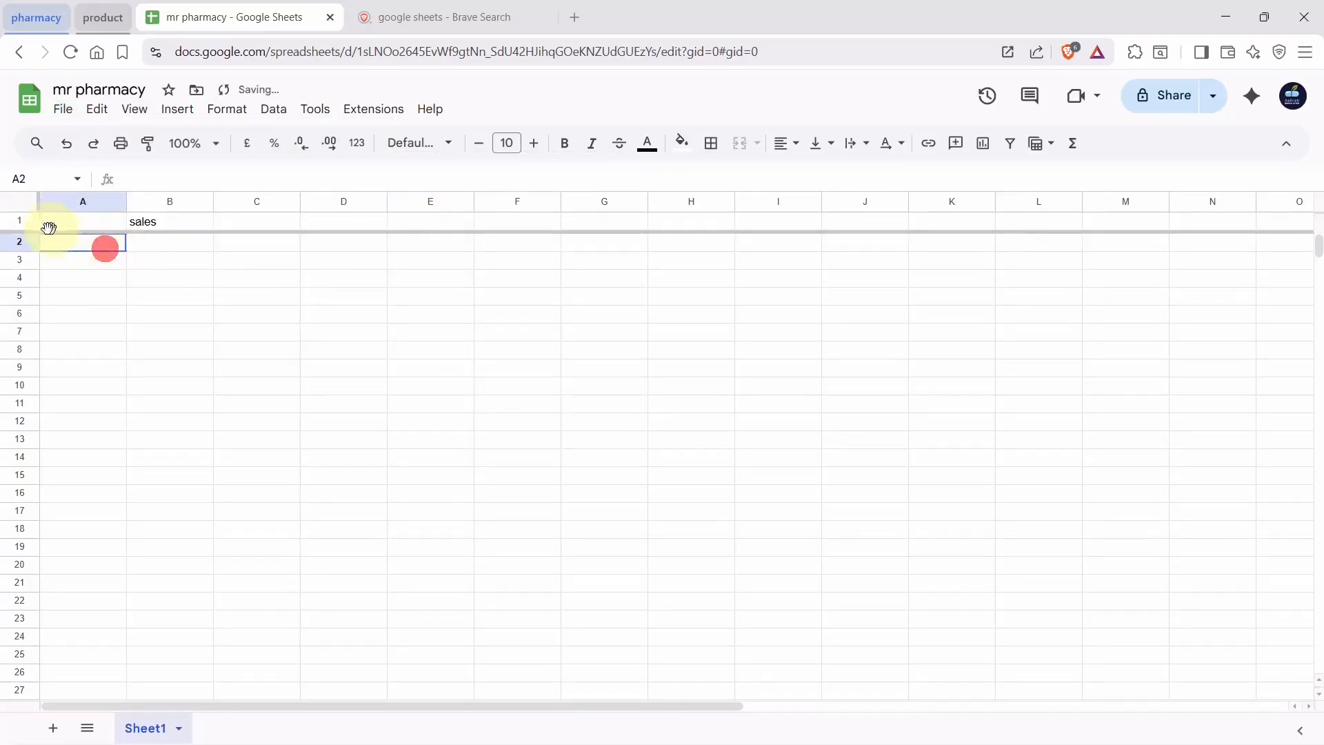
drag(62, 243, 238, 323)
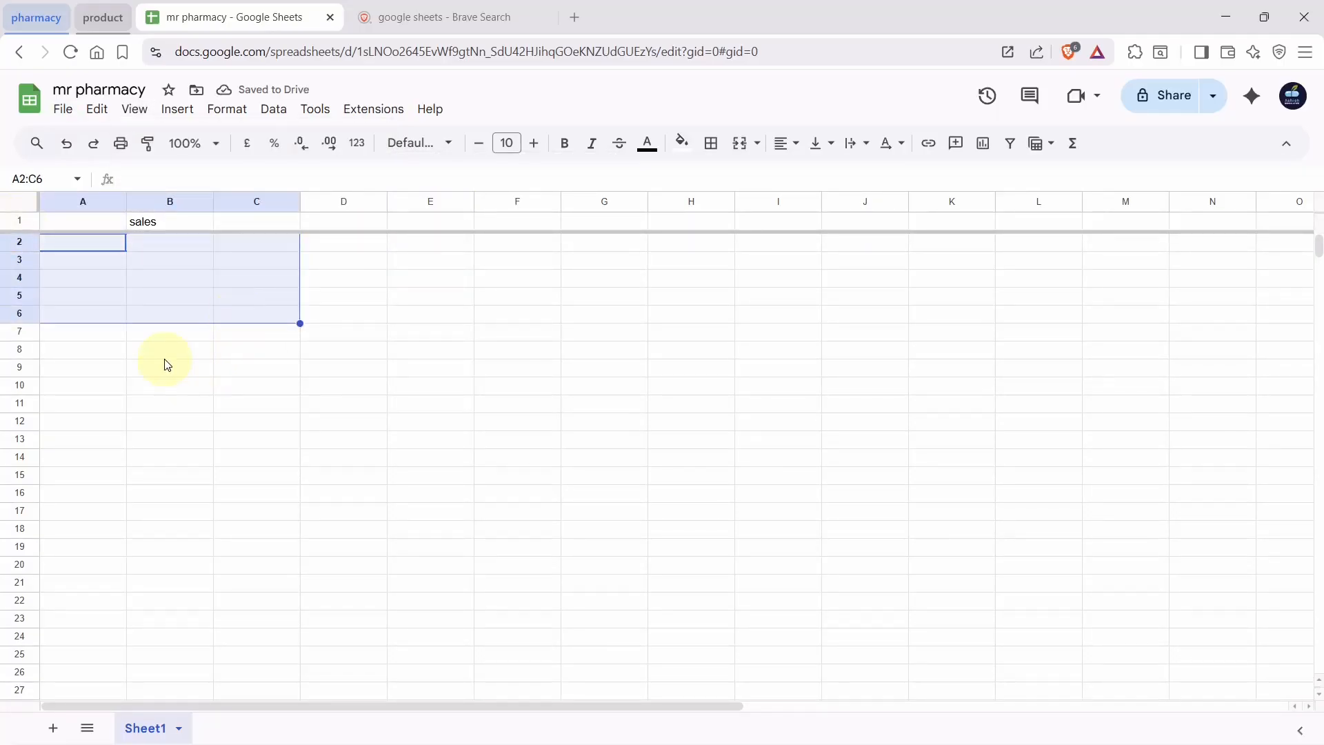
scroll(167, 364, down, 6)
scroll(167, 364, up, 5)
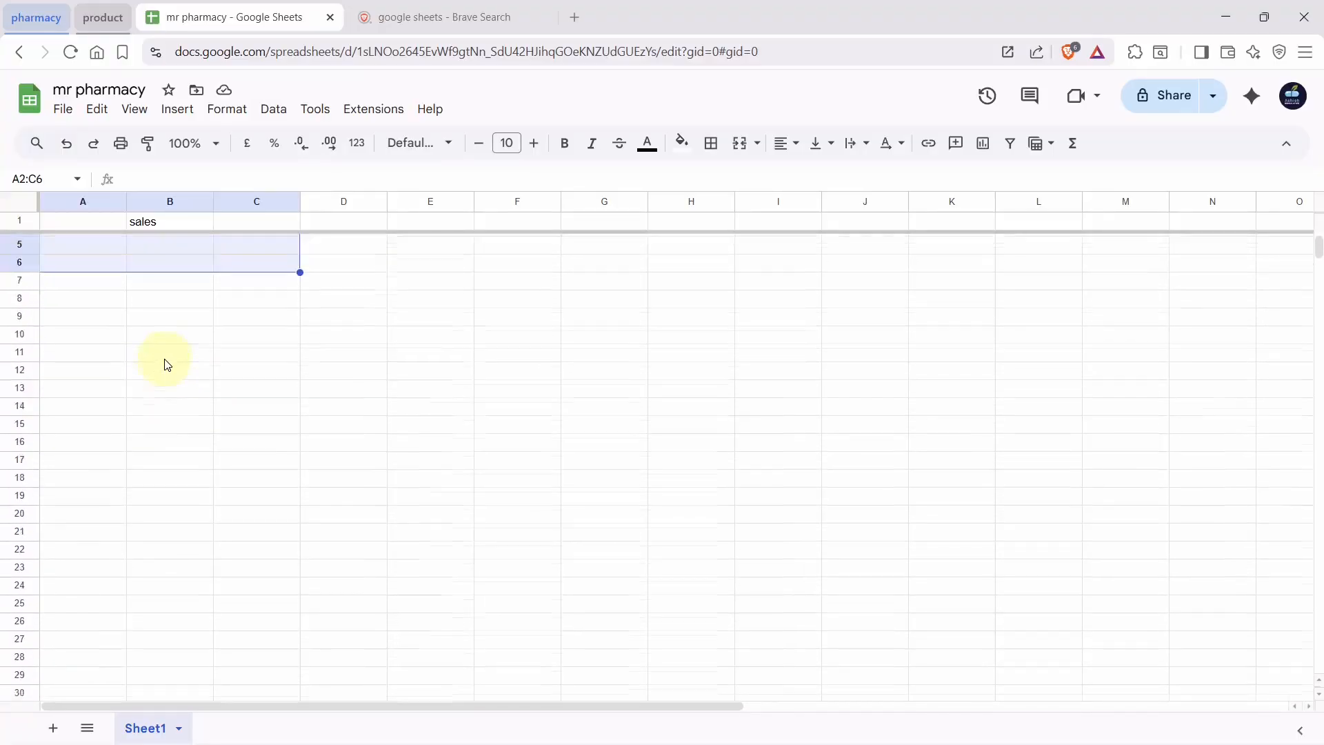
scroll(167, 364, up, 1)
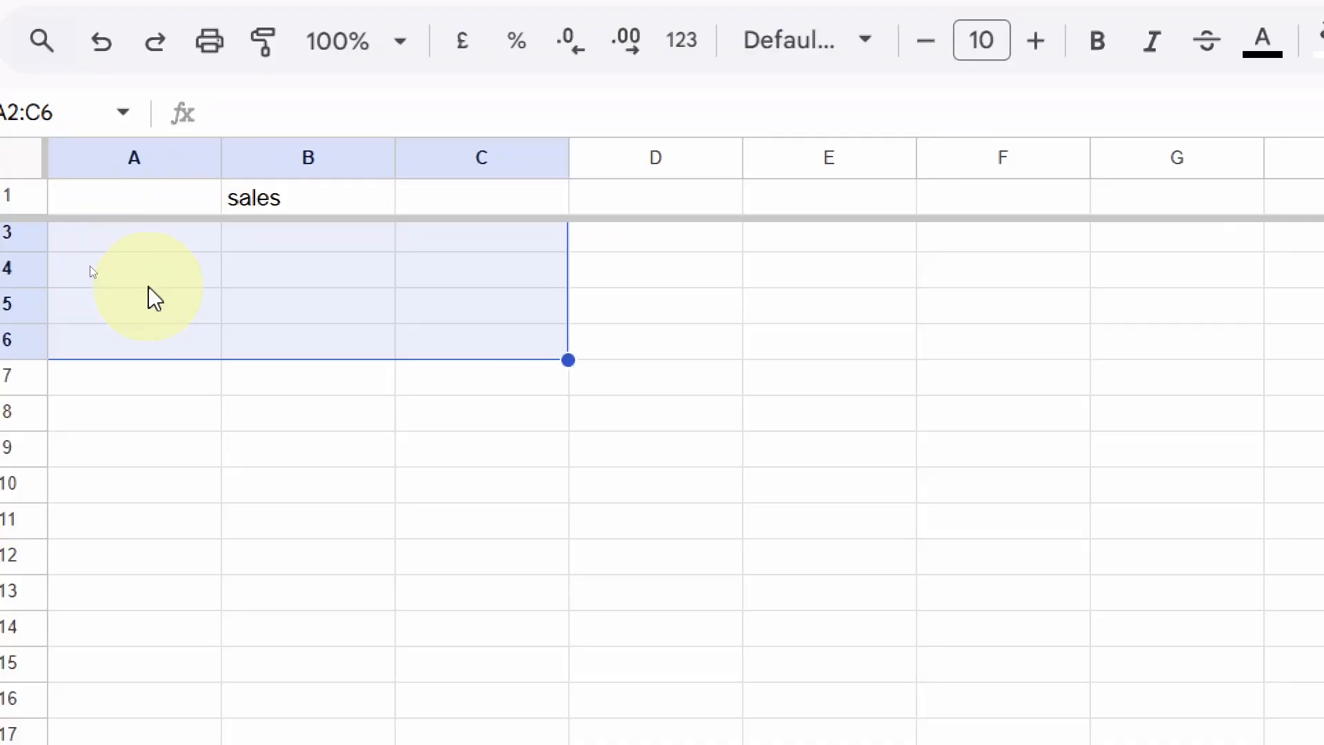
scroll(1, 296, down, 3)
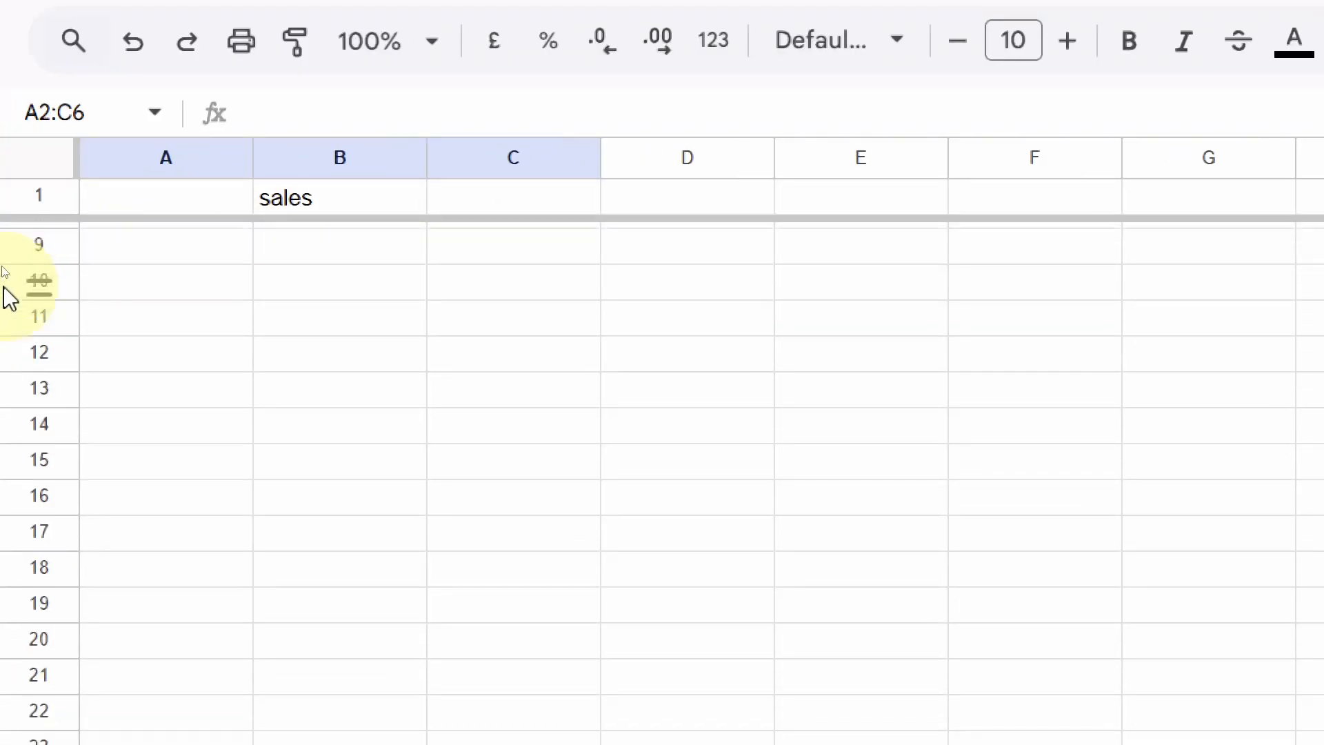
scroll(4, 289, down, 10)
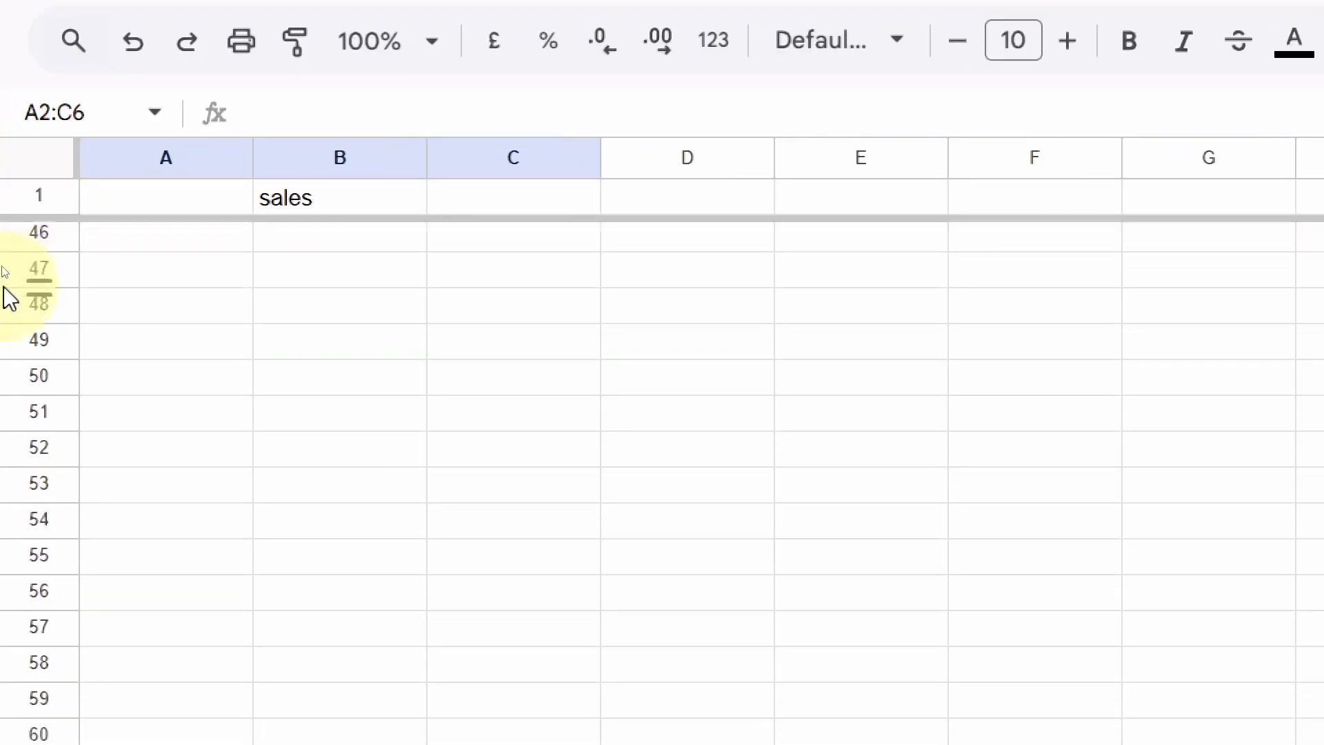
scroll(9, 296, up, 12)
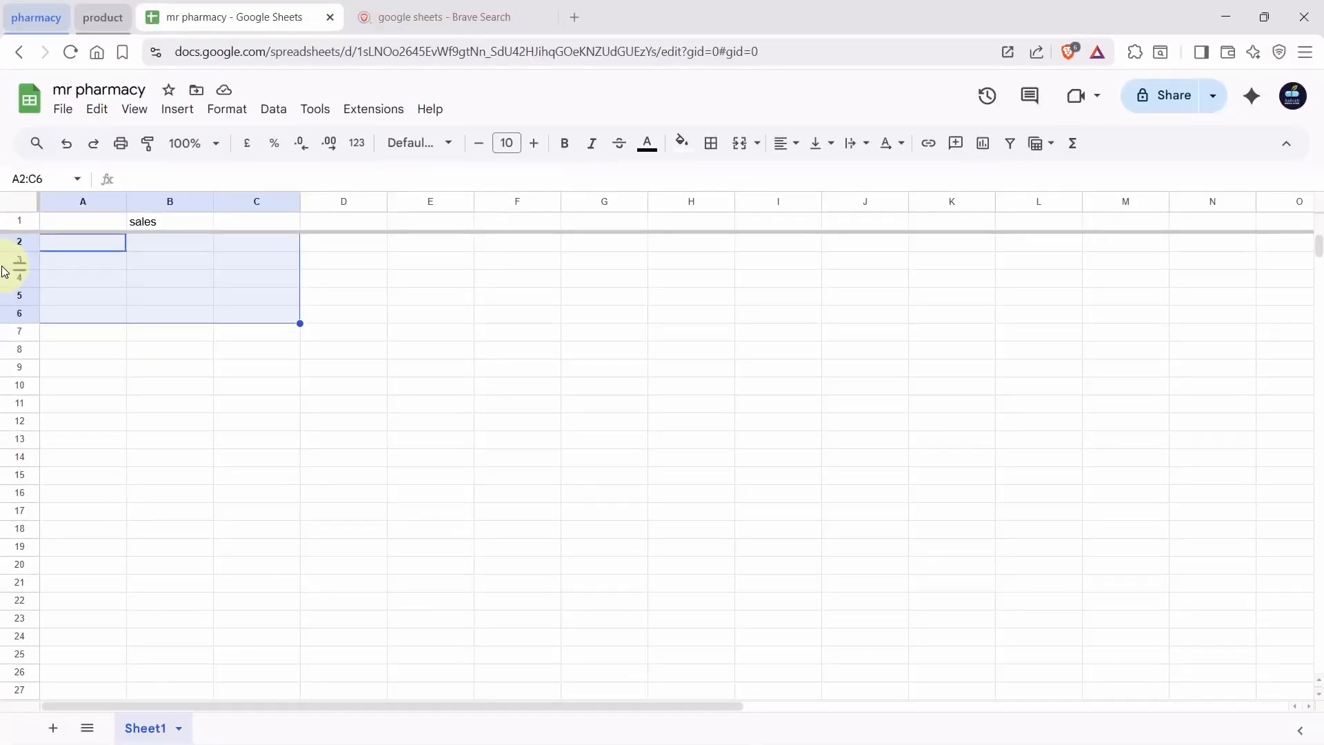
click(172, 118)
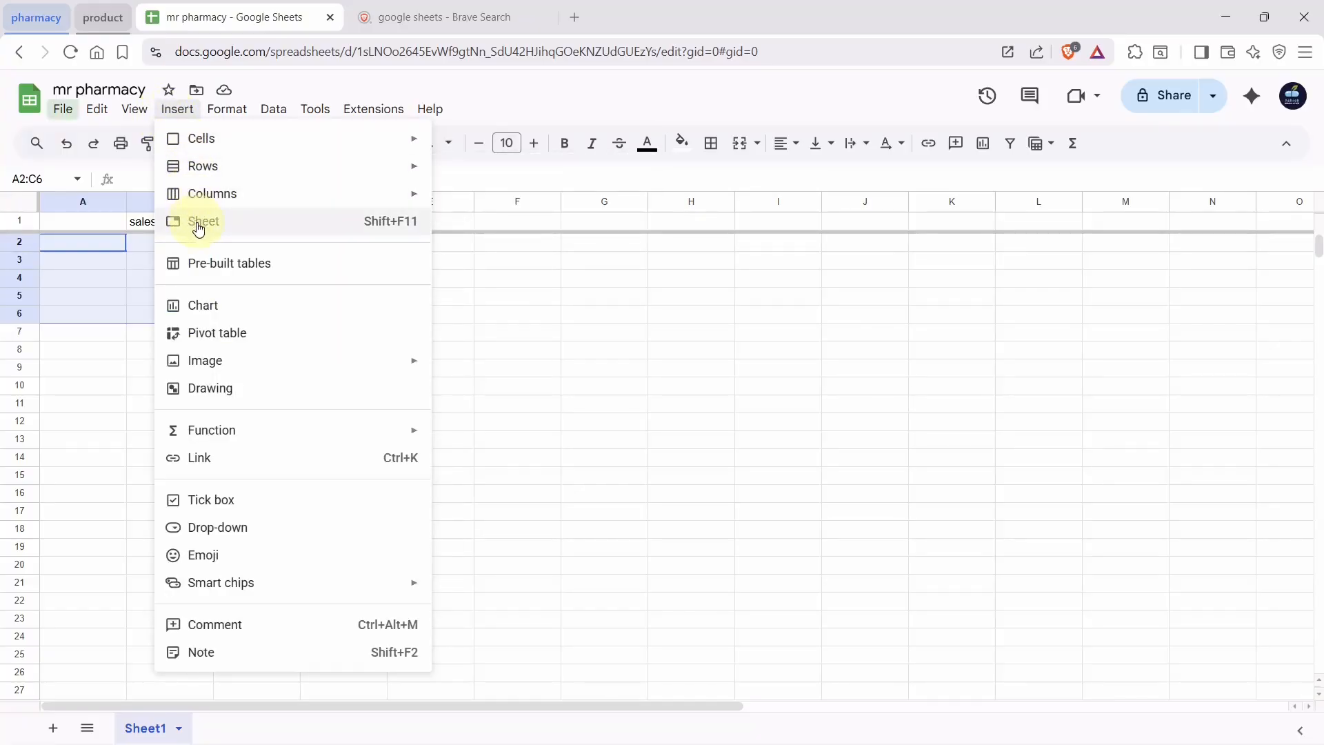
mouse_move(265, 113)
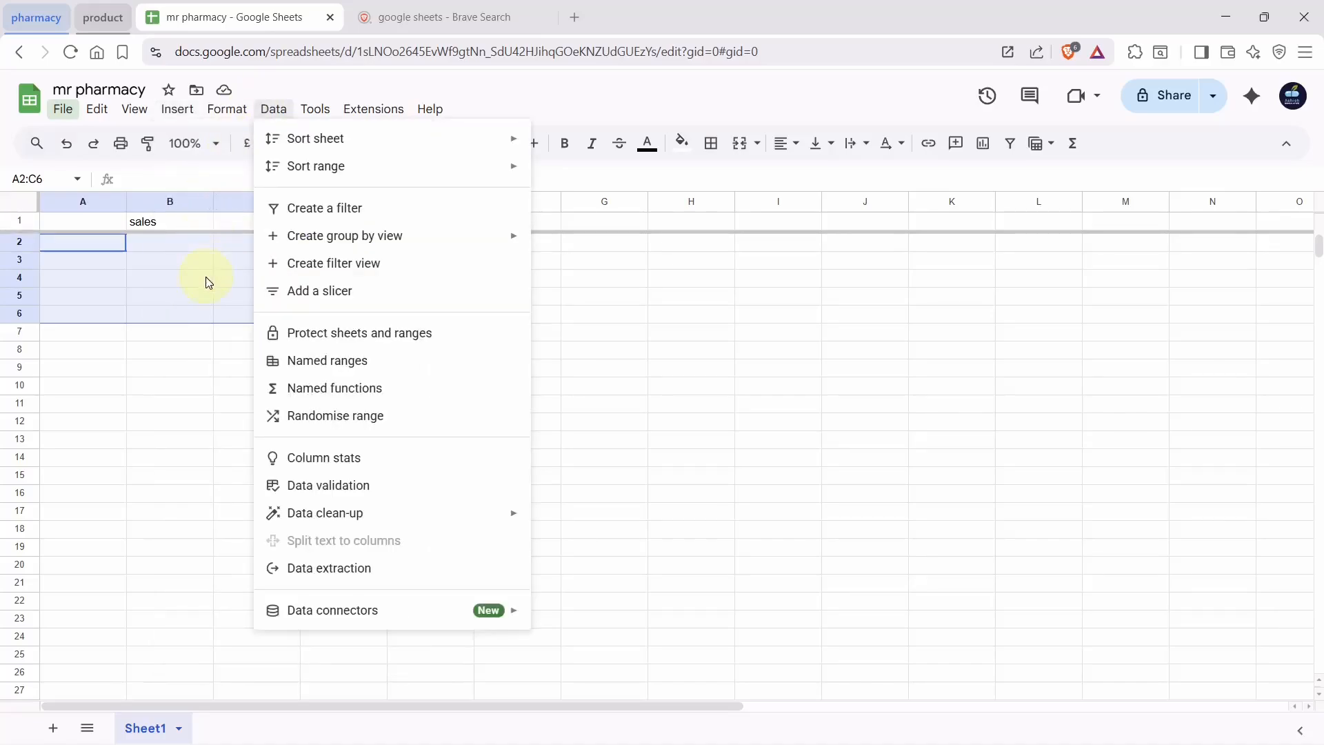
mouse_move(177, 110)
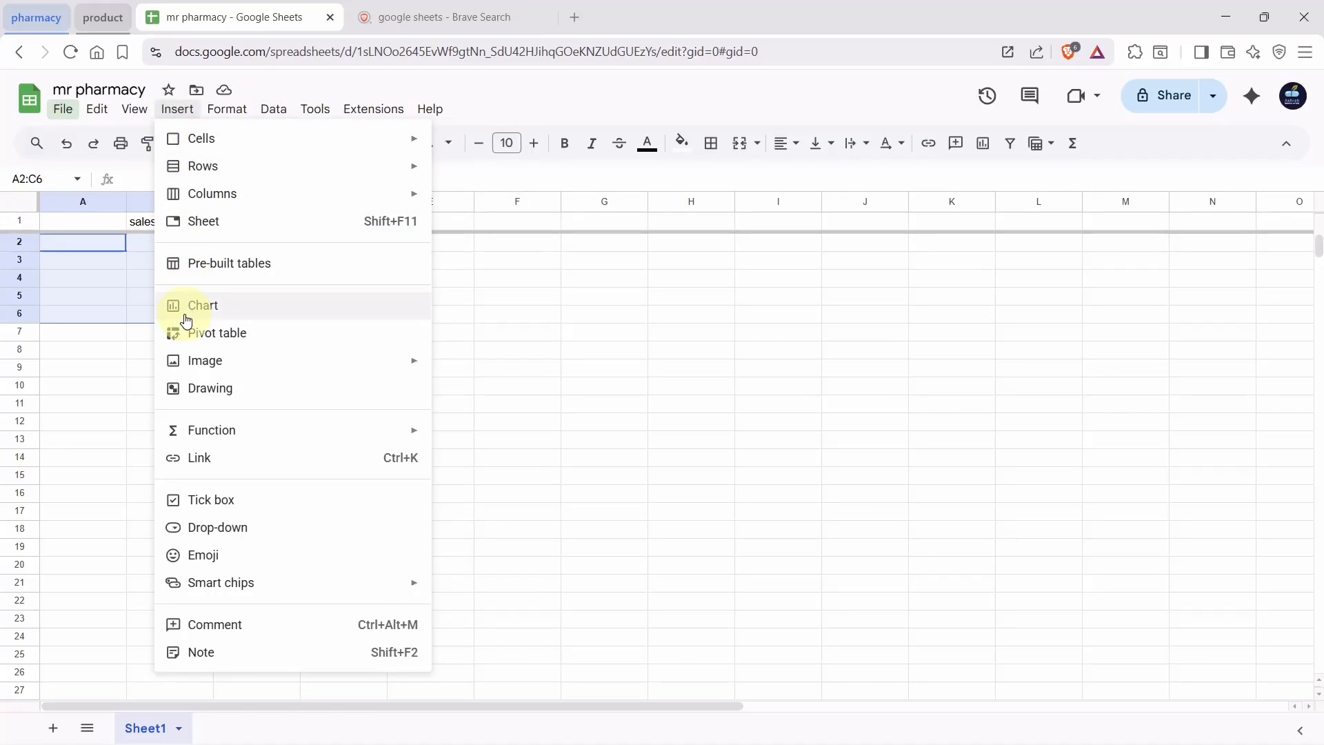
mouse_move(198, 373)
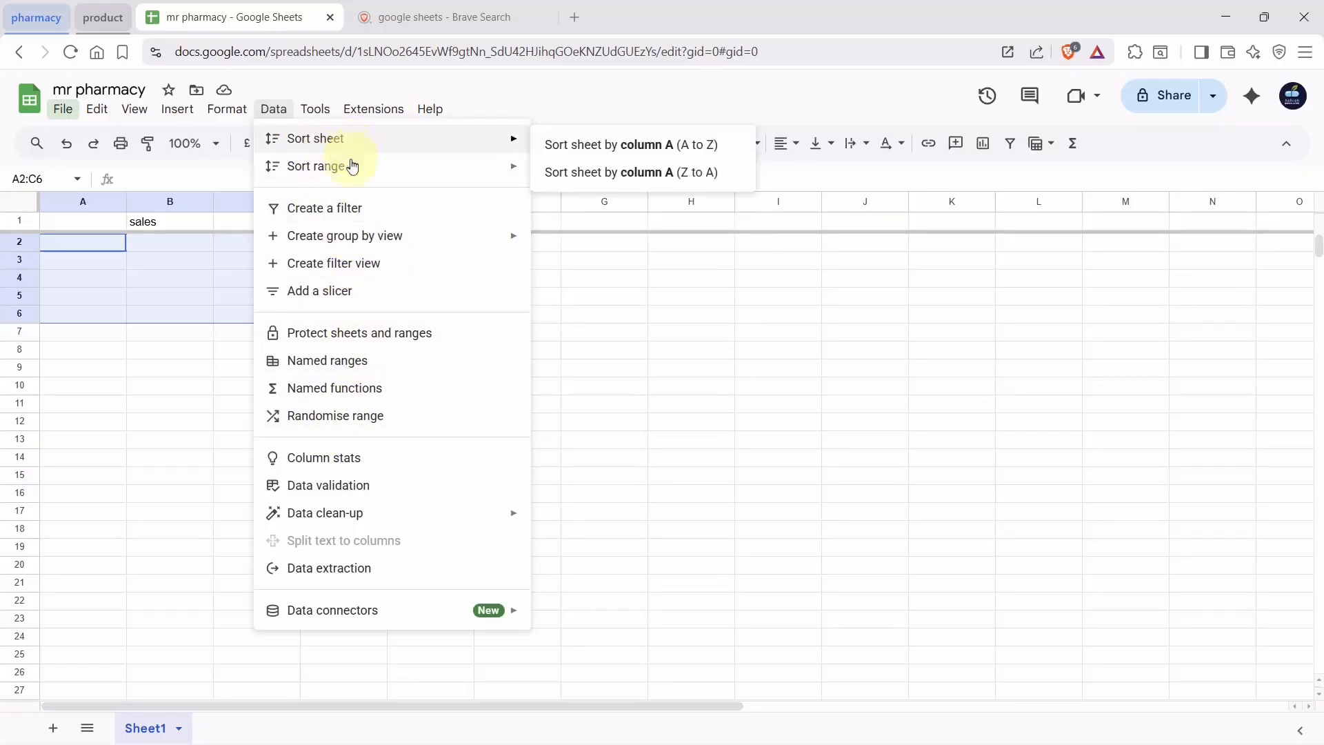
mouse_move(361, 174)
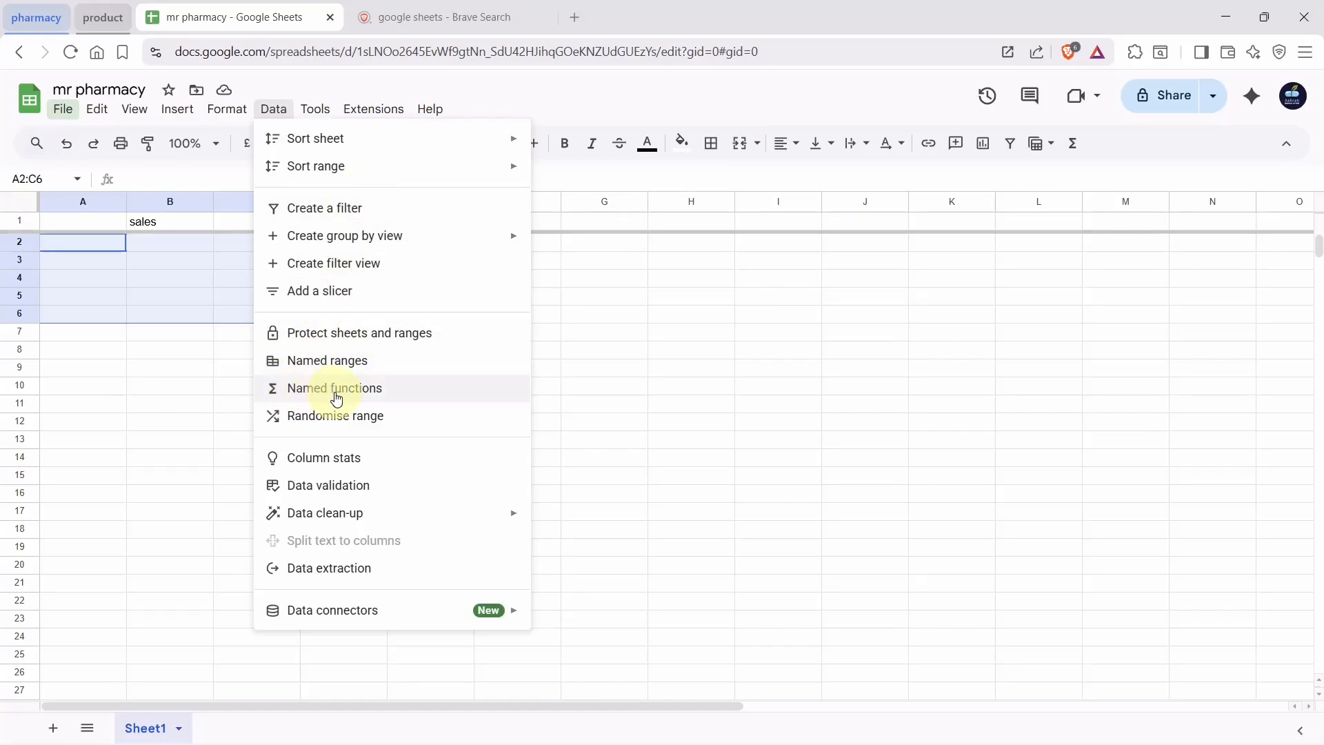
click(276, 105)
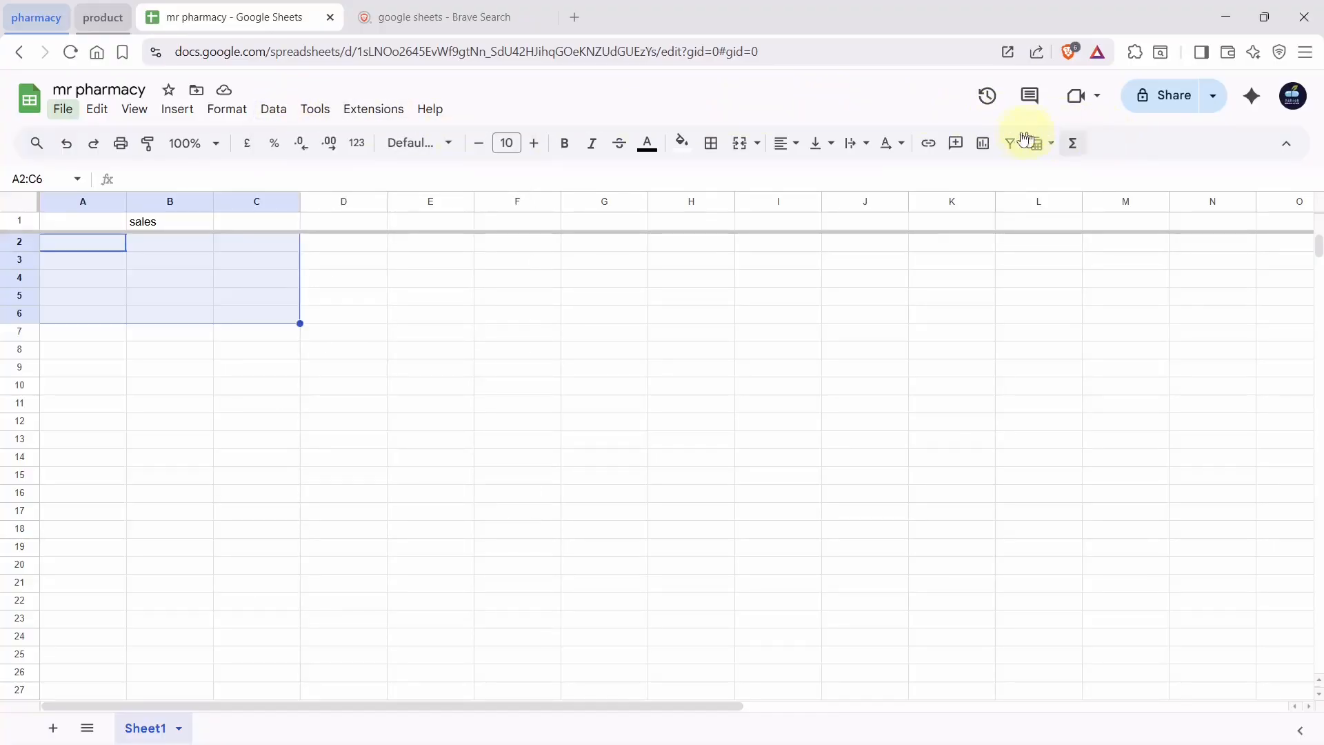
click(307, 115)
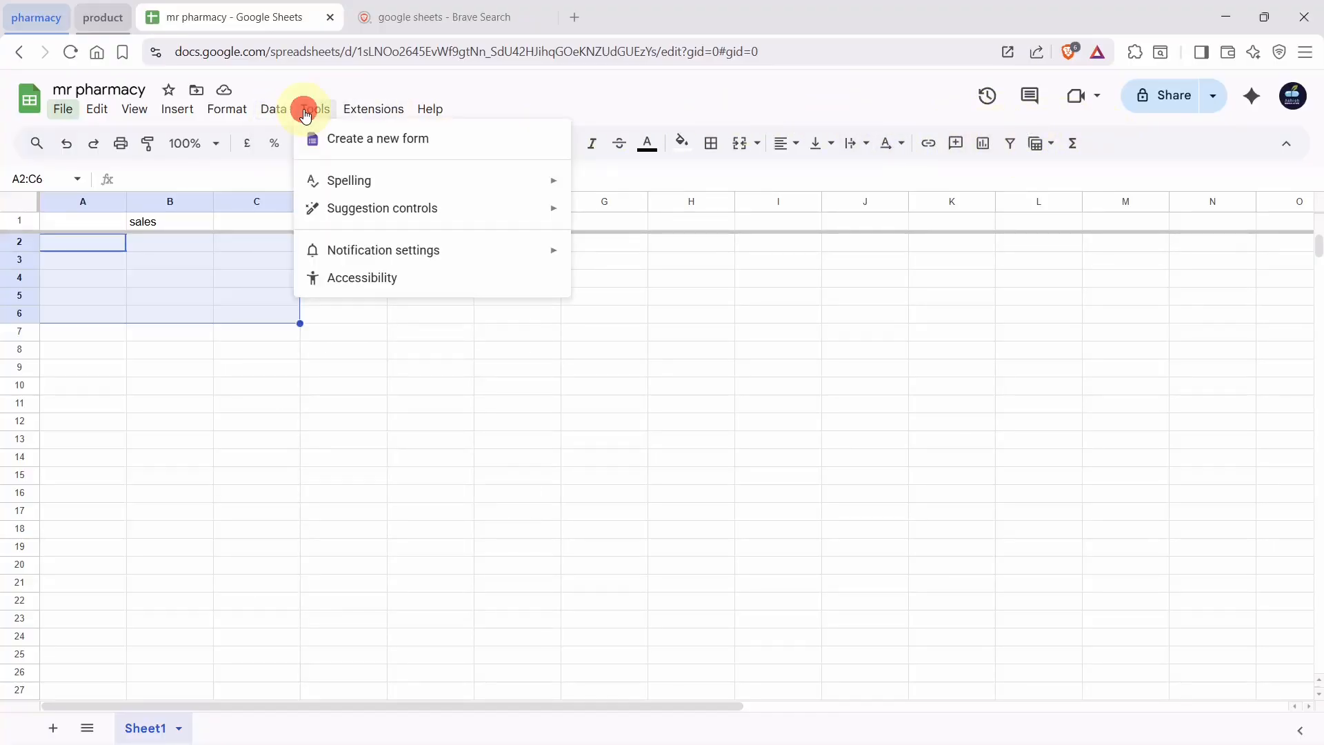
mouse_move(410, 188)
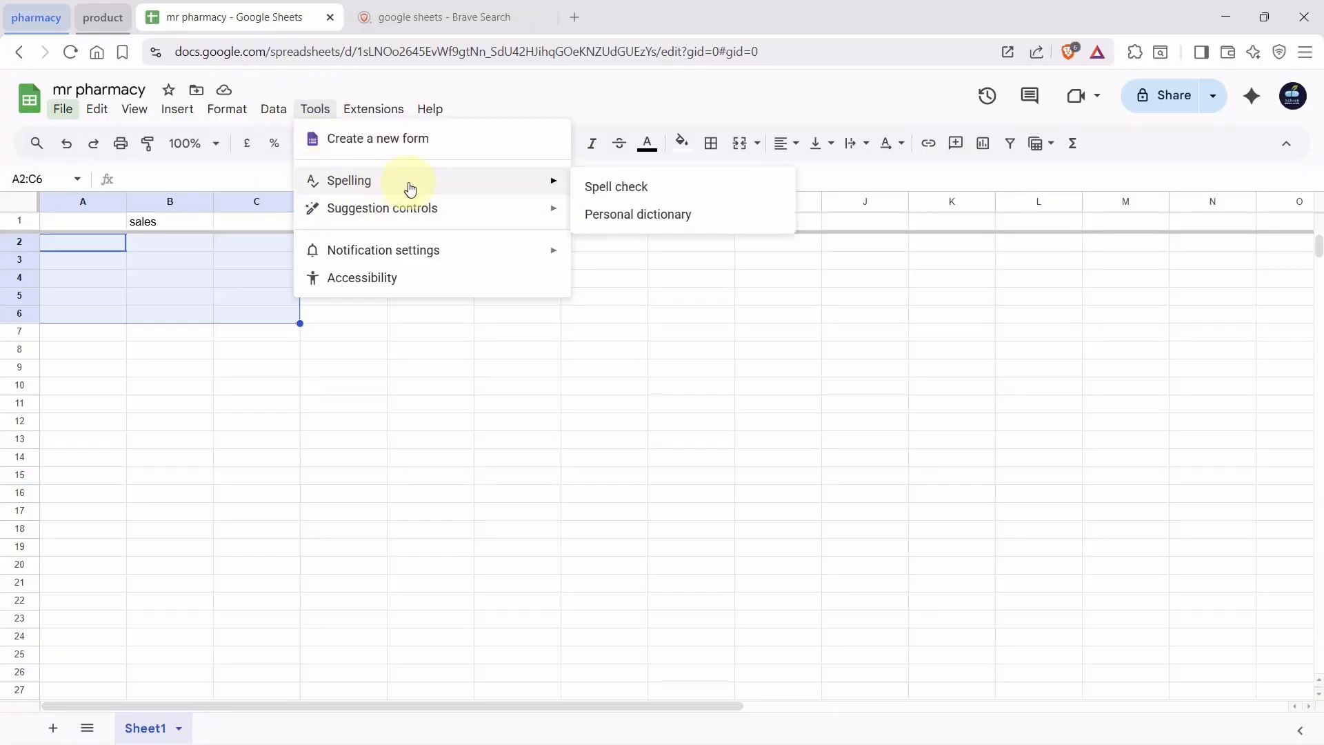
mouse_move(371, 120)
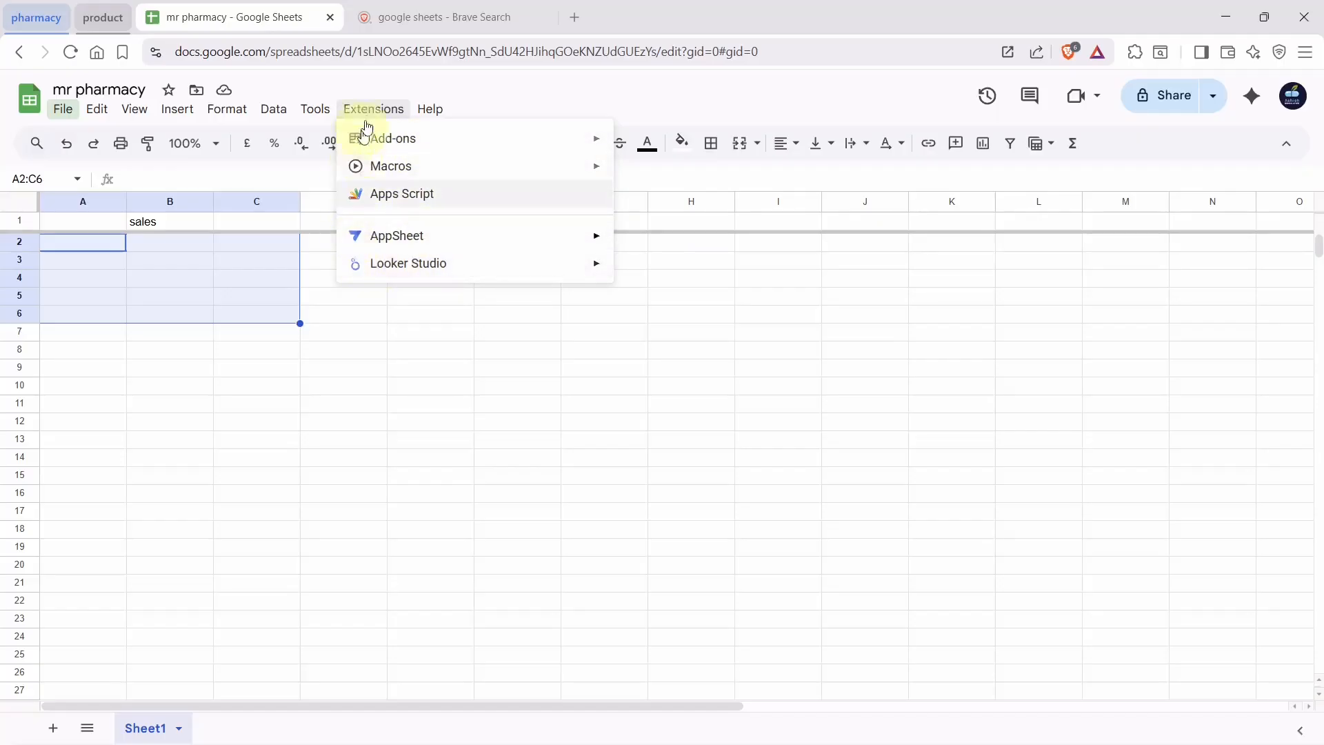
mouse_move(431, 111)
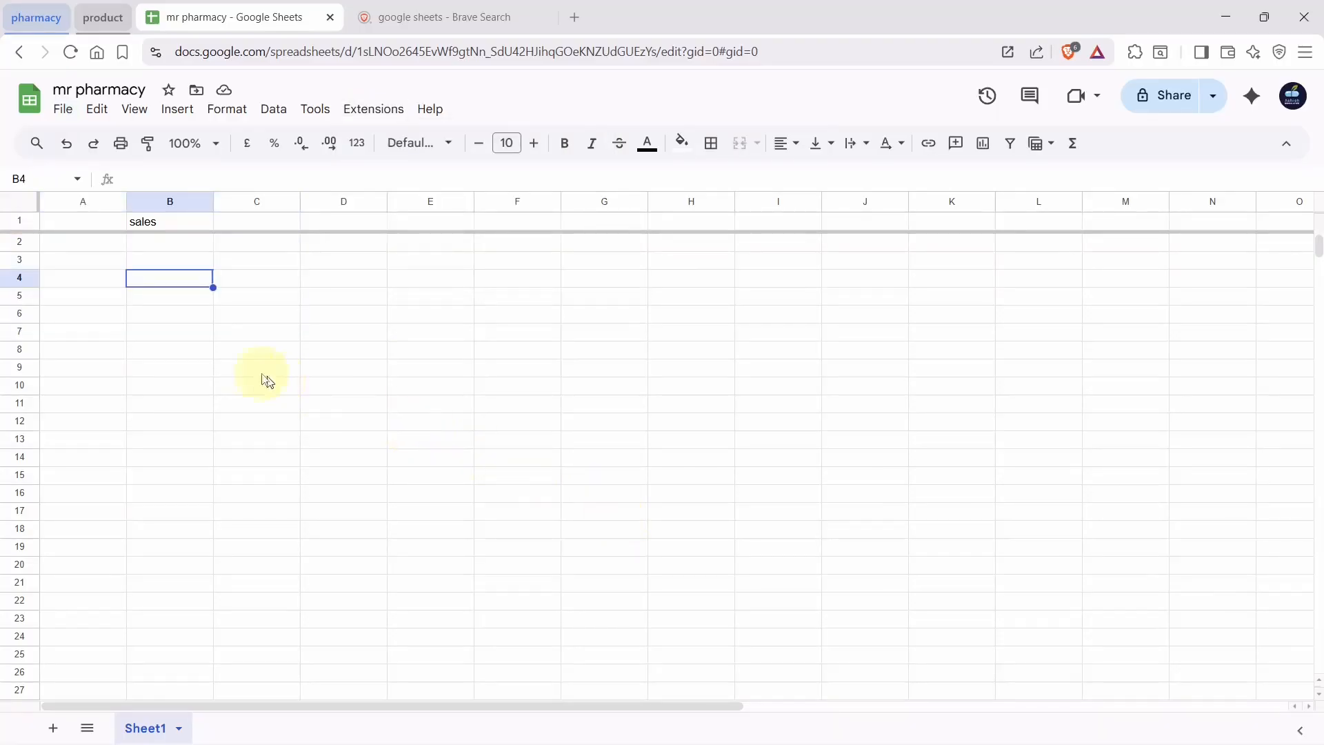
Enter 'month' in A1 and 'january' in A2, then drag A2's fill handle down the column
click(83, 227)
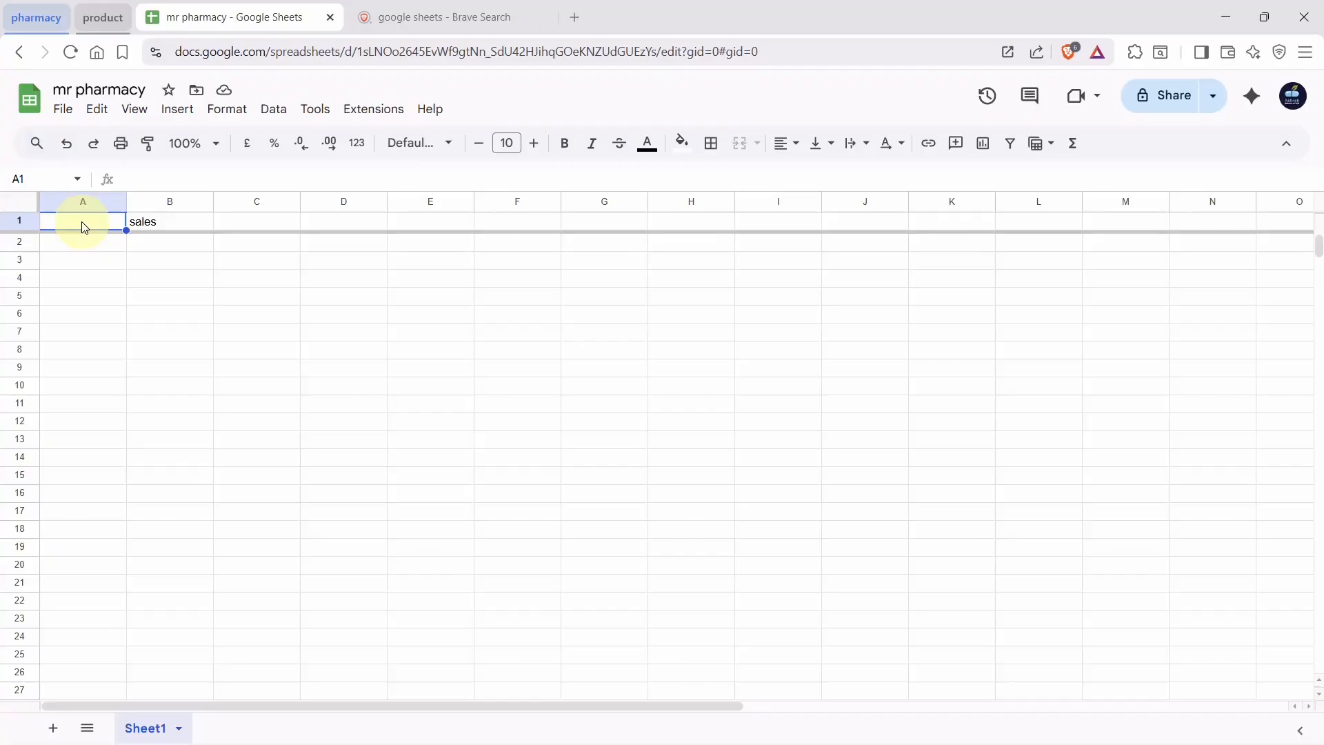
text(month)
key(Return)
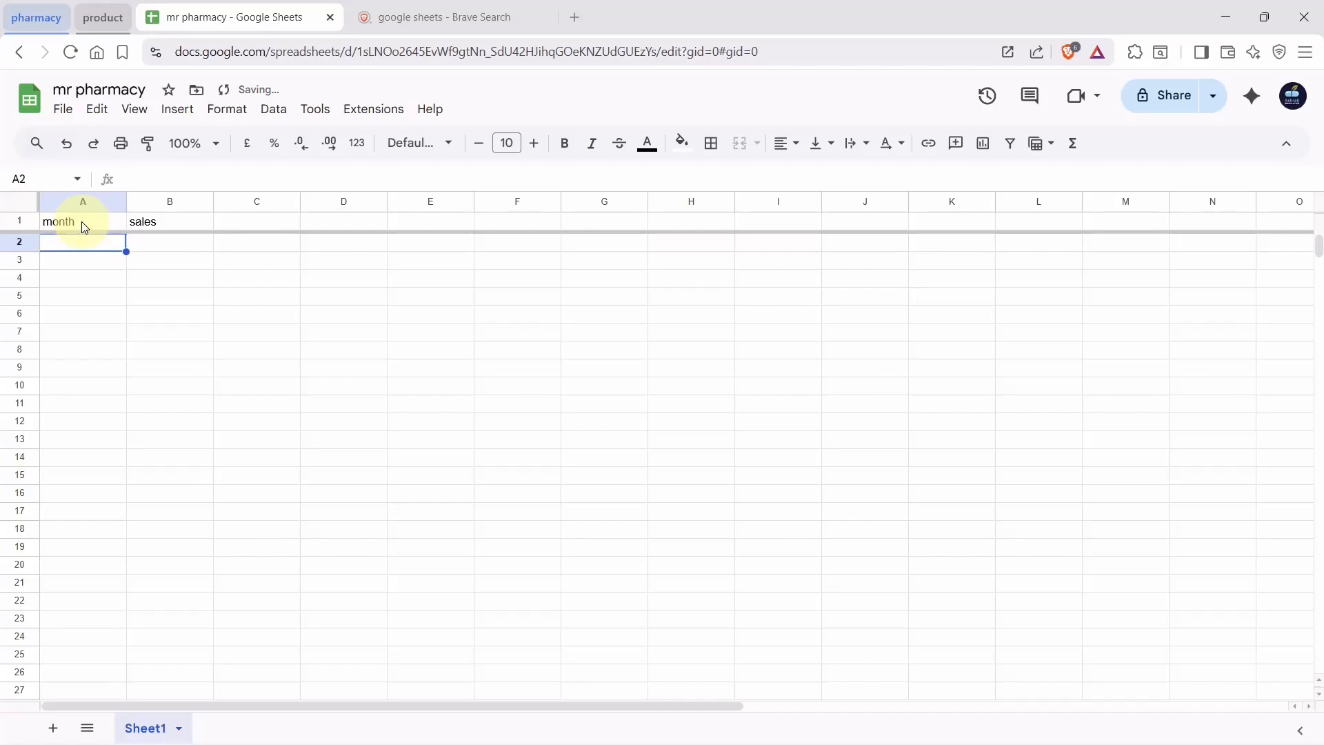
text(january)
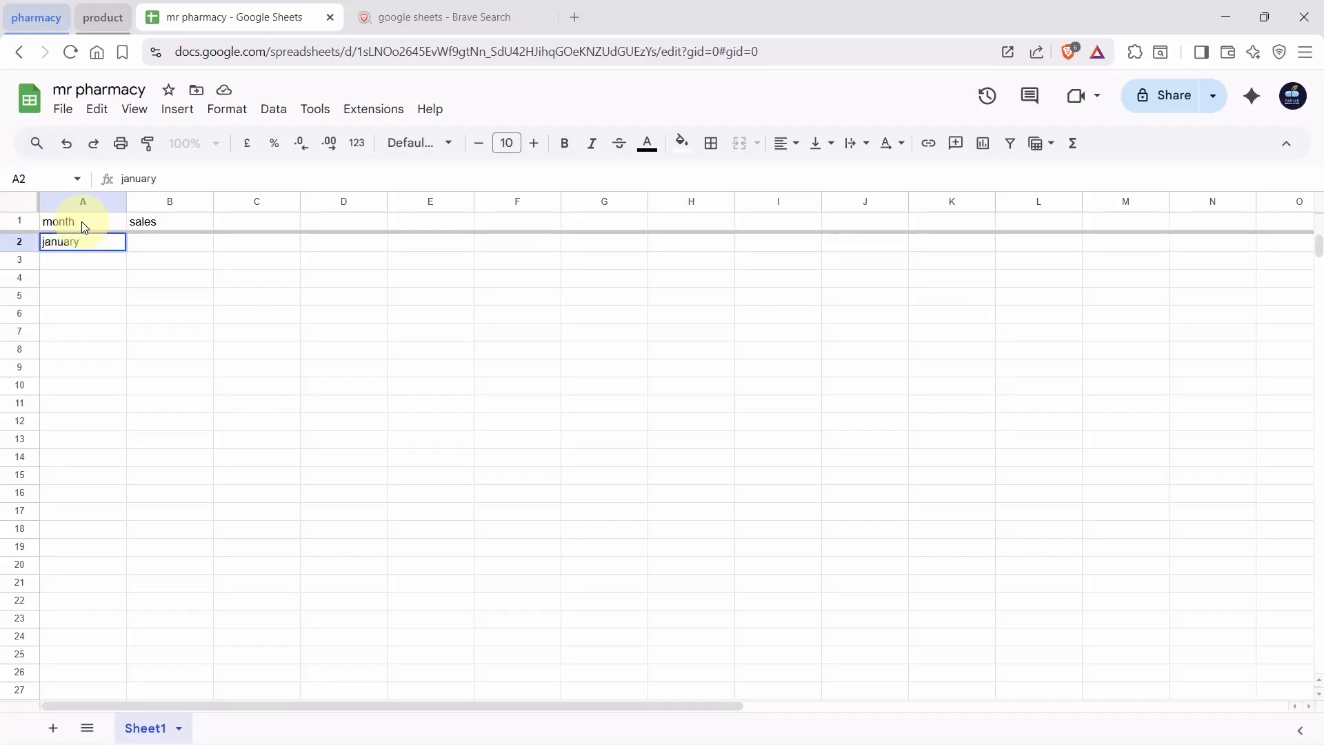
click(118, 267)
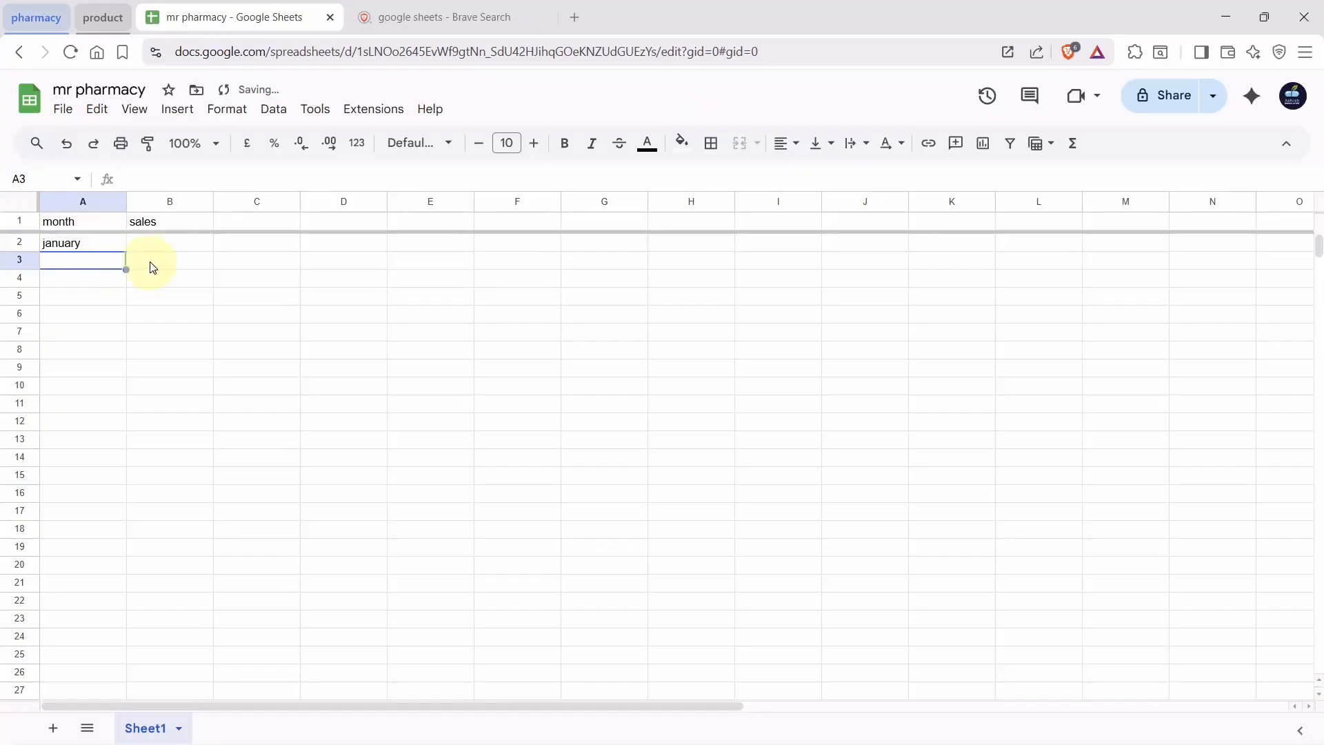
click(114, 247)
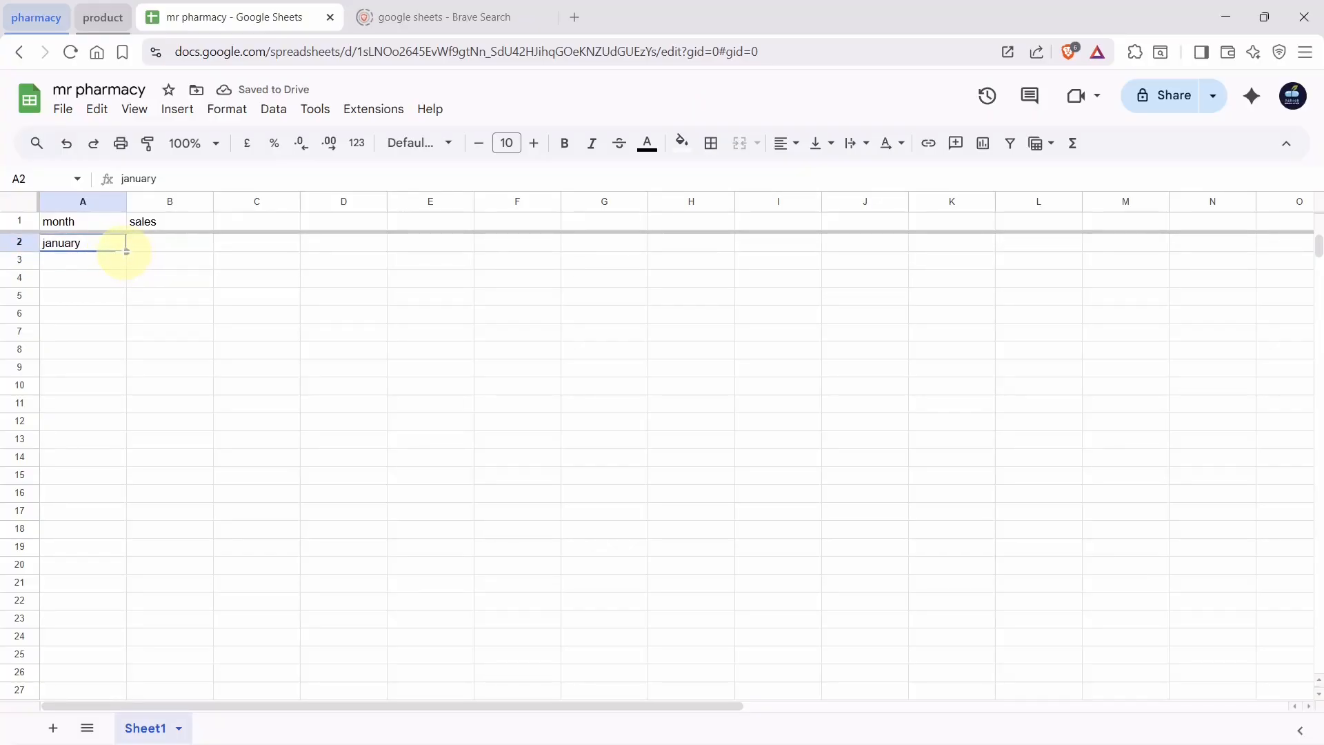
drag(126, 251, 104, 358)
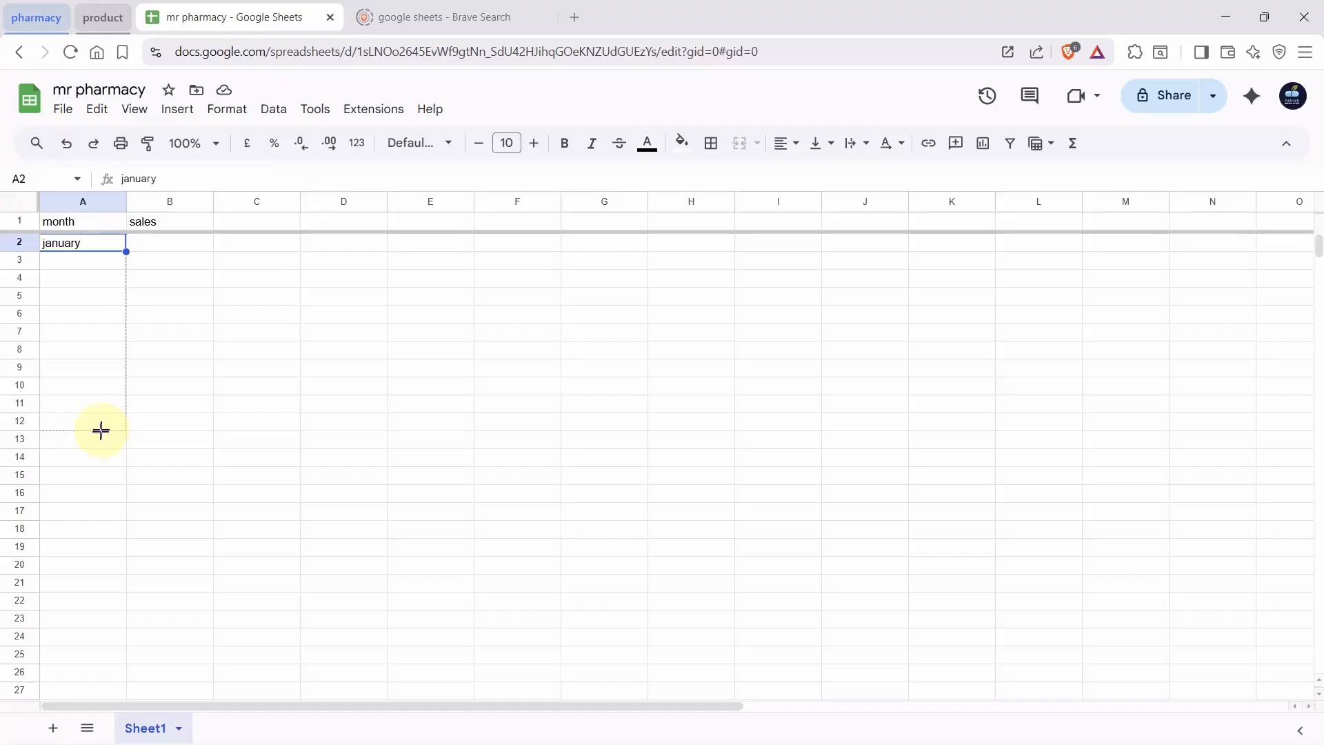
Extend months to december in A13; enter January–June sales: 80000, 75000, 120000, 145000, 89000, 67000
drag(100, 430, 99, 445)
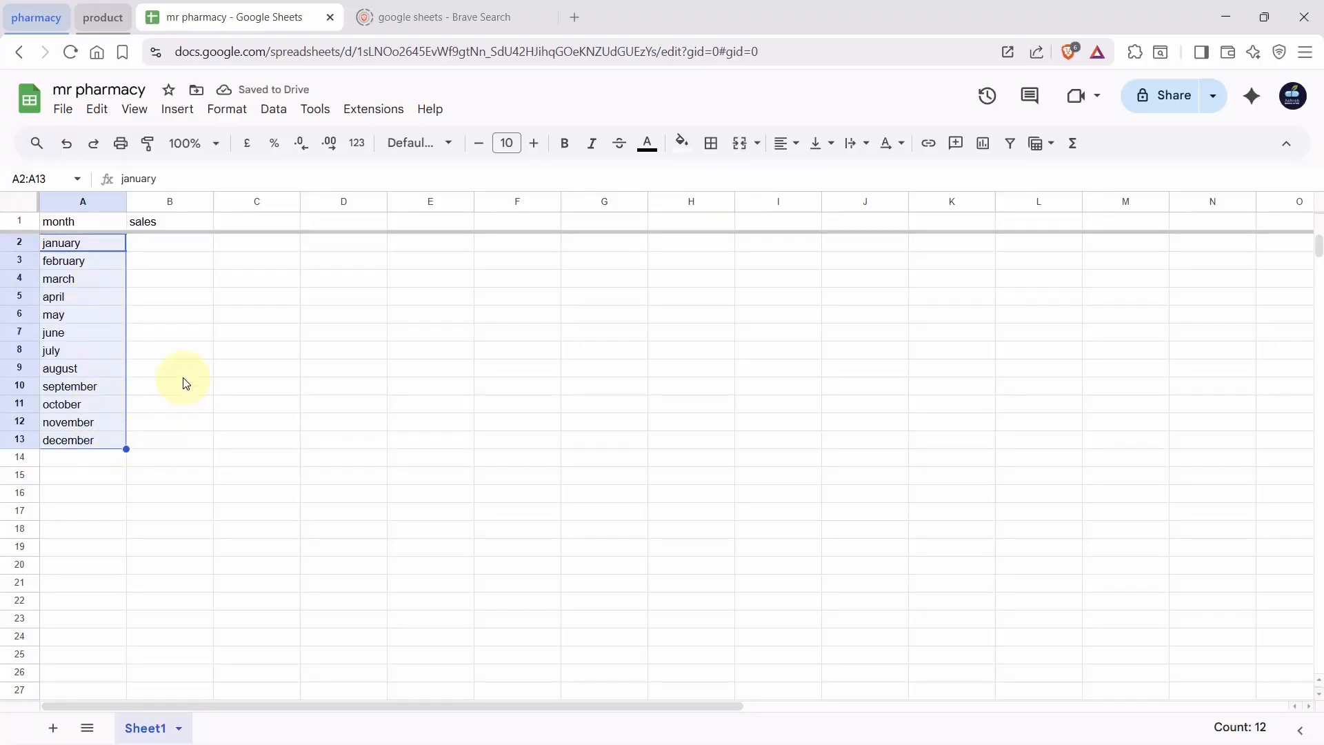
click(157, 249)
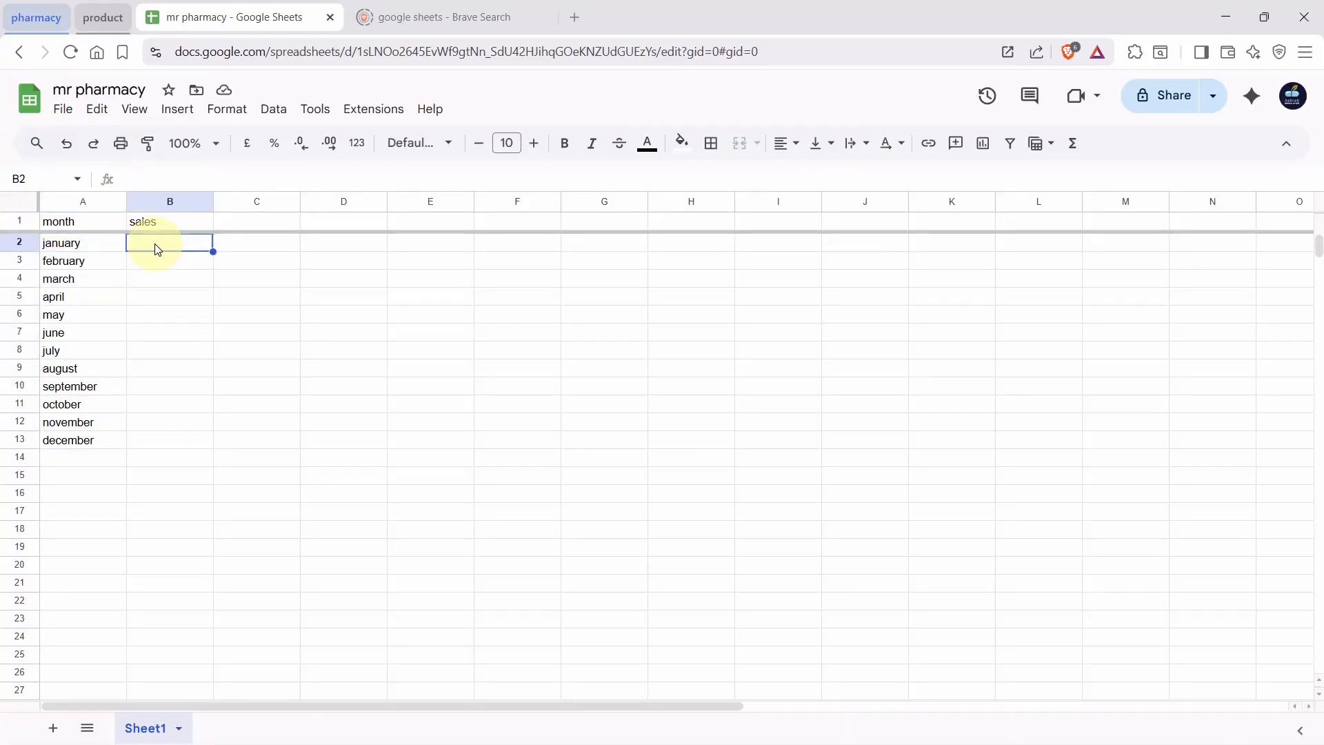
text(80000)
key(Return)
text(75000)
key(Return)
text(120000)
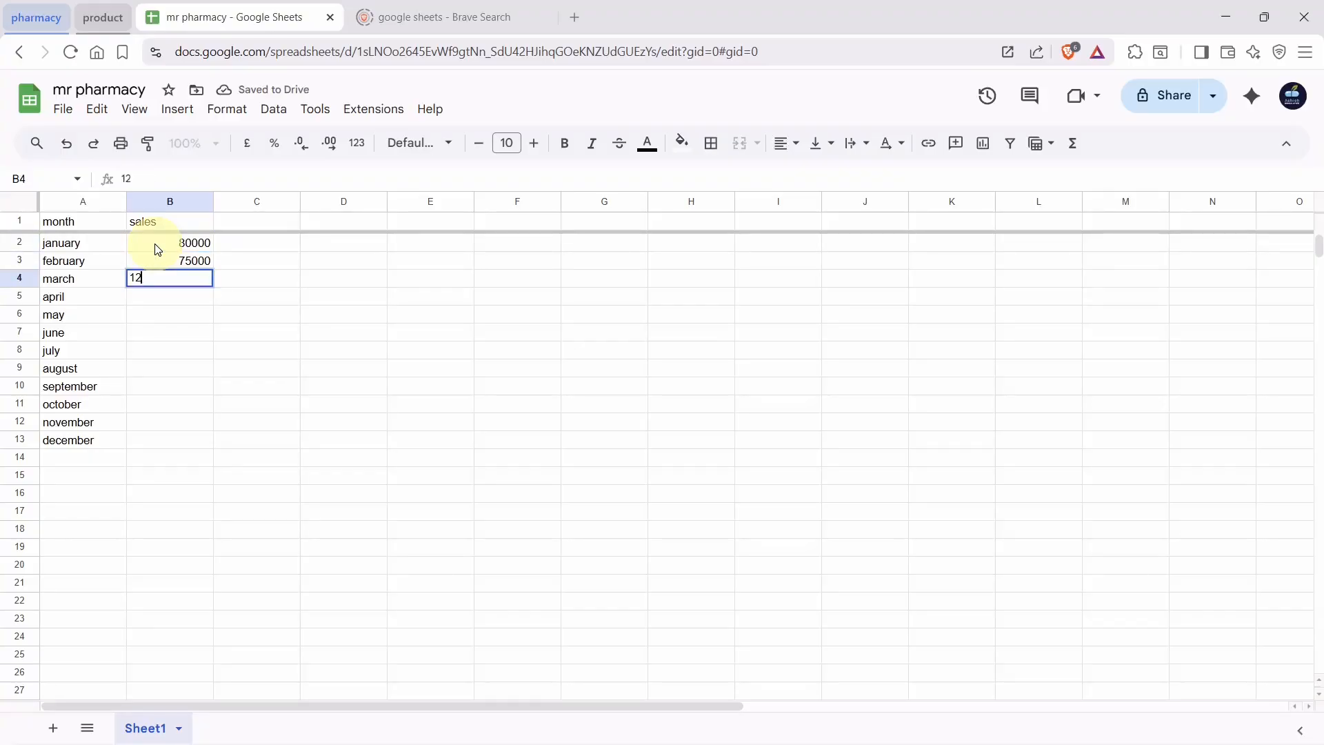
key(Return)
text(145000)
key(Return)
text(89000)
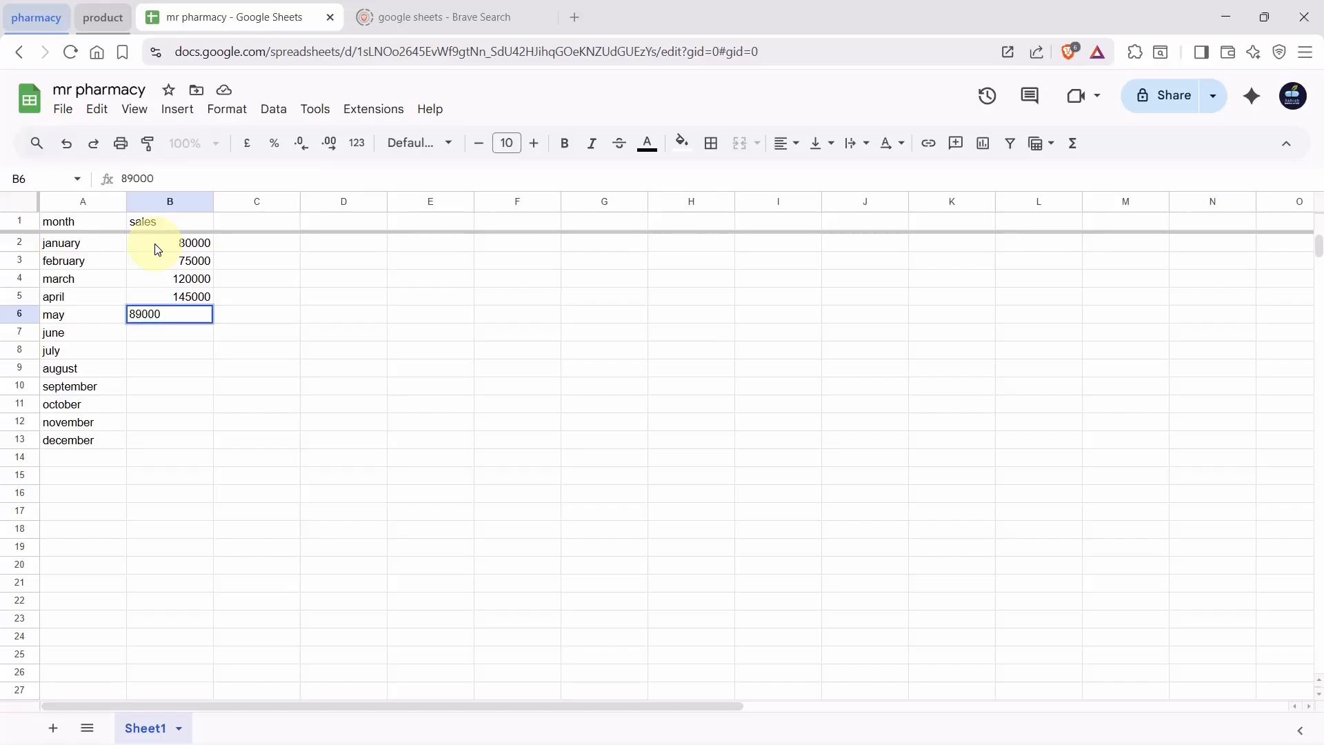
key(Return)
text(67000)
key(Return)
Enter July–December sales in column B: 54000, 120000, 85000, 85000, 146000, 123000
text(54000)
key(Return)
text(120000)
key(Return)
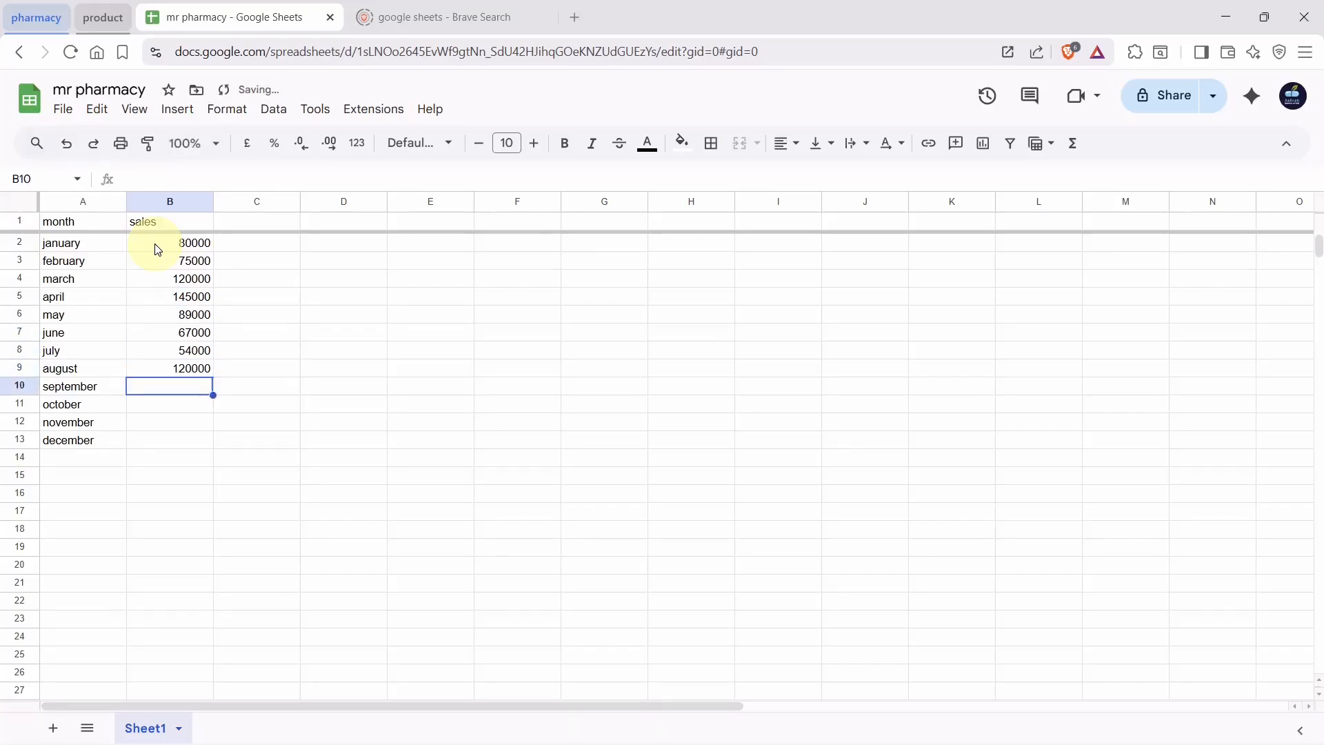
text(85000)
key(Return)
text(85000)
key(Return)
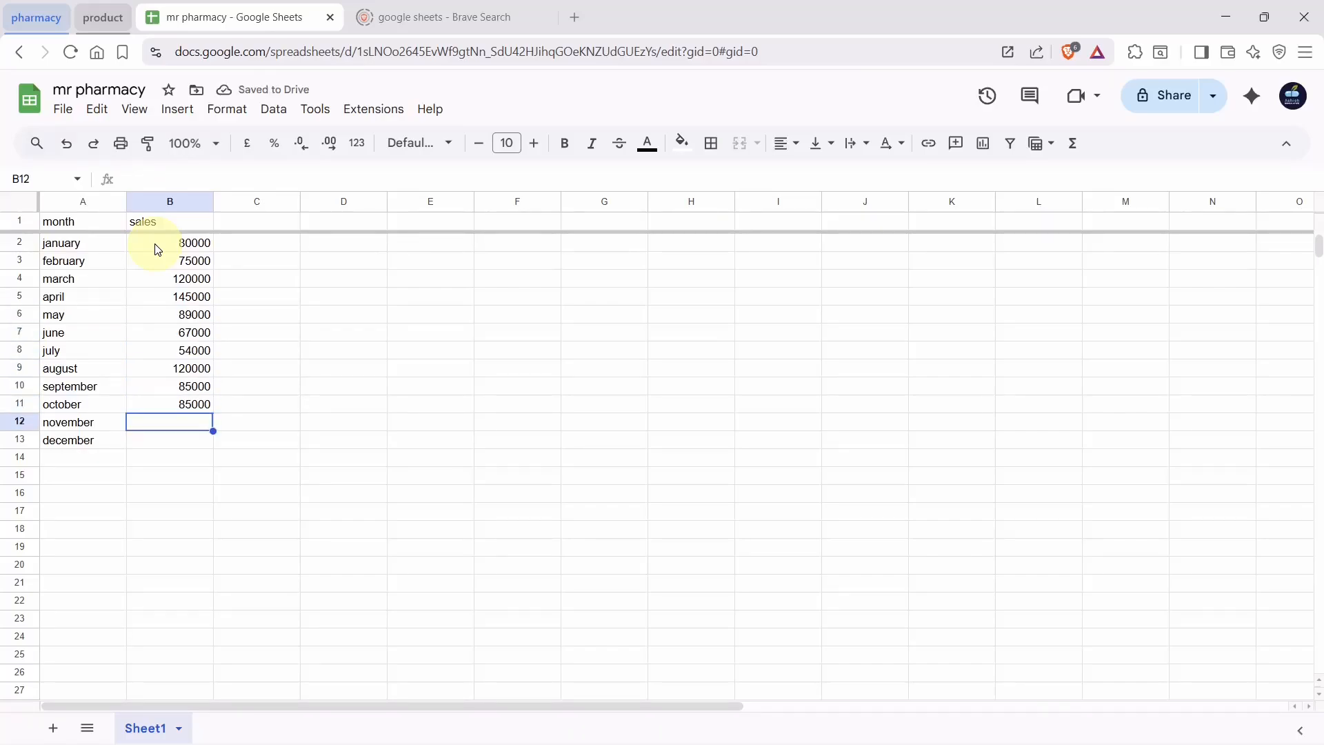
text(146000)
key(Return)
text(123000)
key(Return)
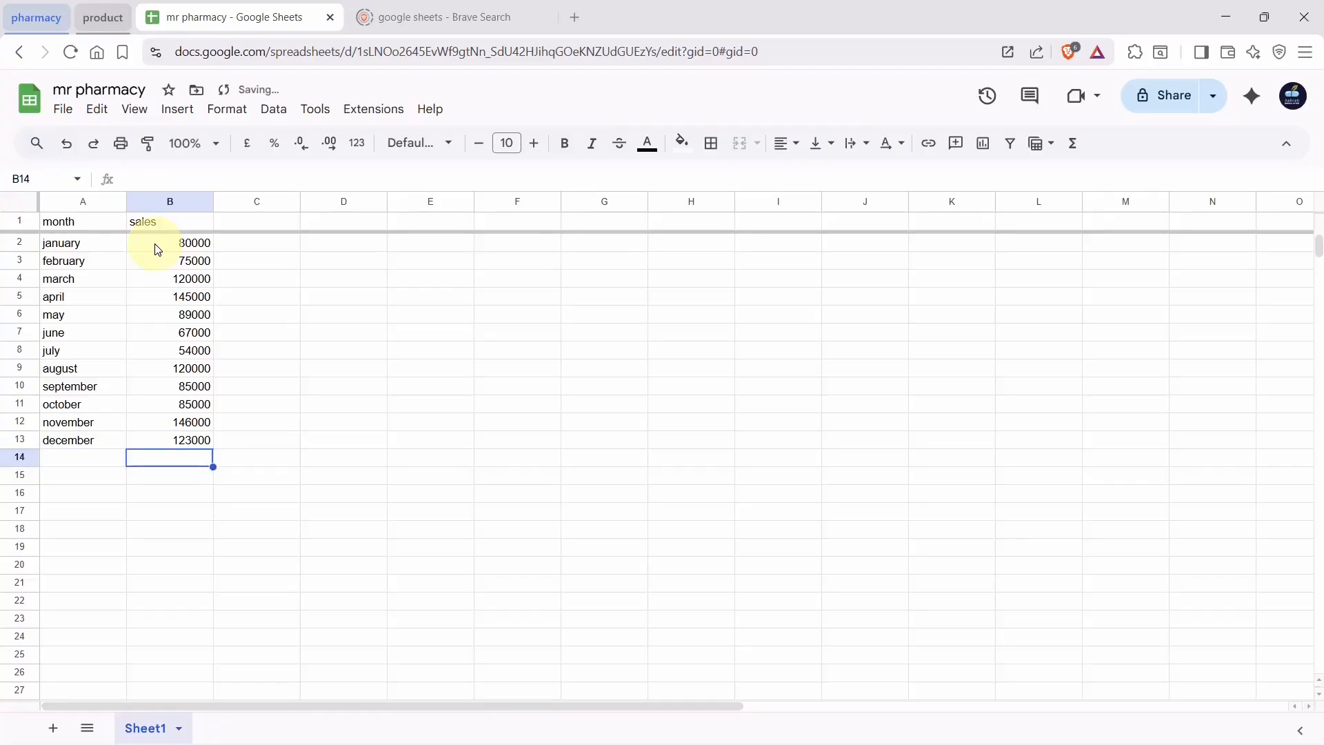
Format the column B sales figures as Indian Rupee currency, e.g. ₹80,000.00
click(272, 331)
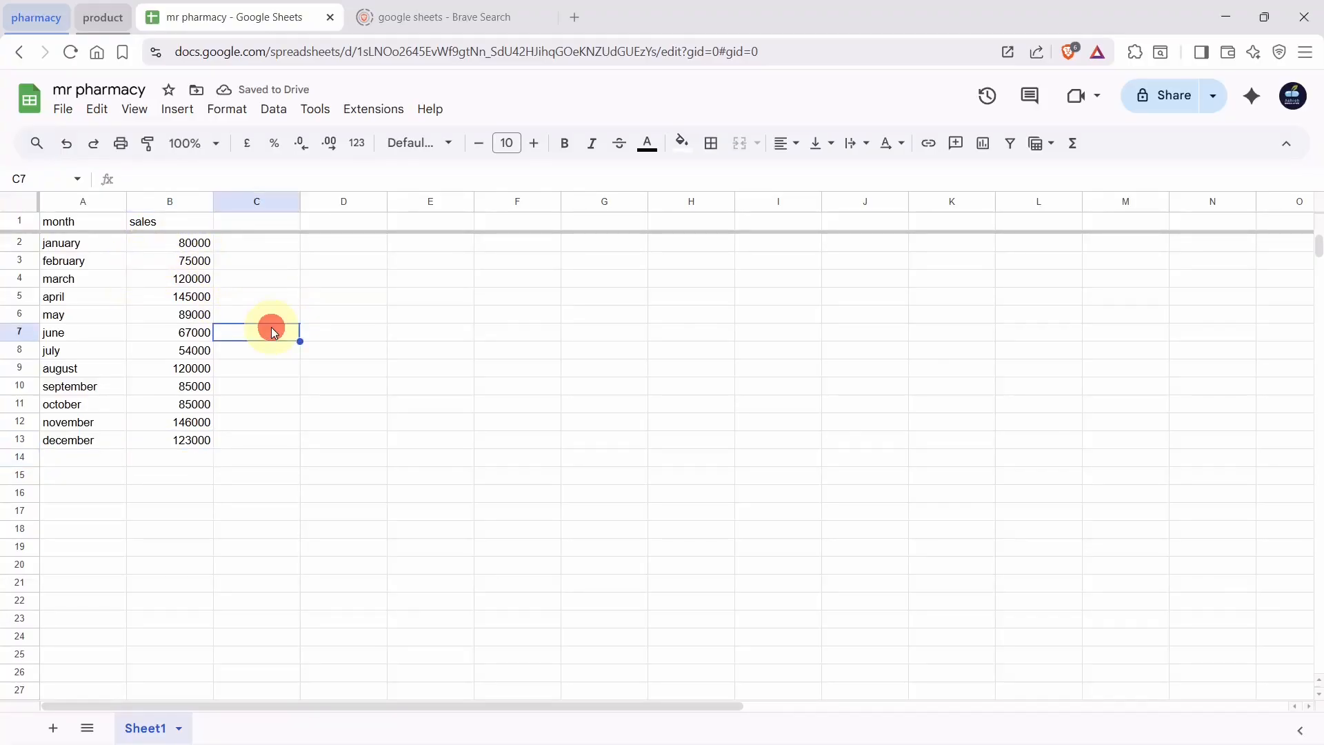
click(171, 203)
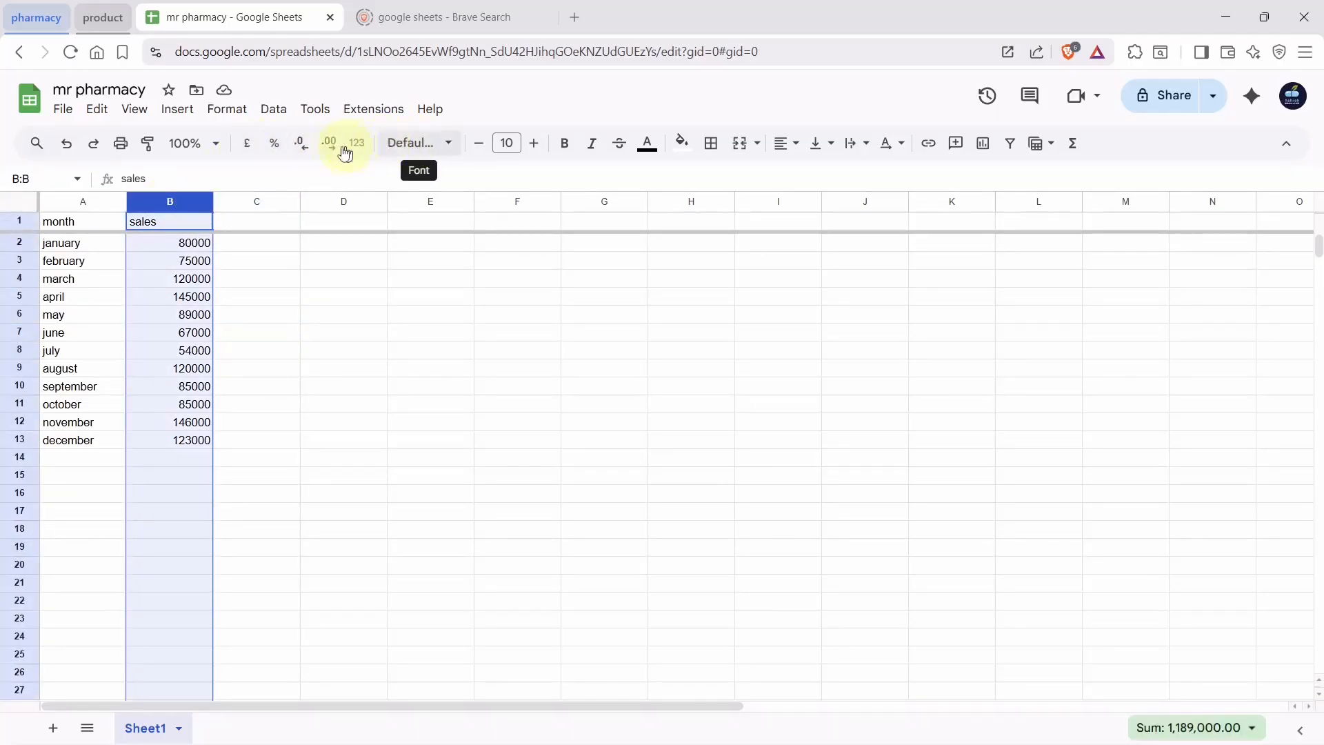
click(248, 146)
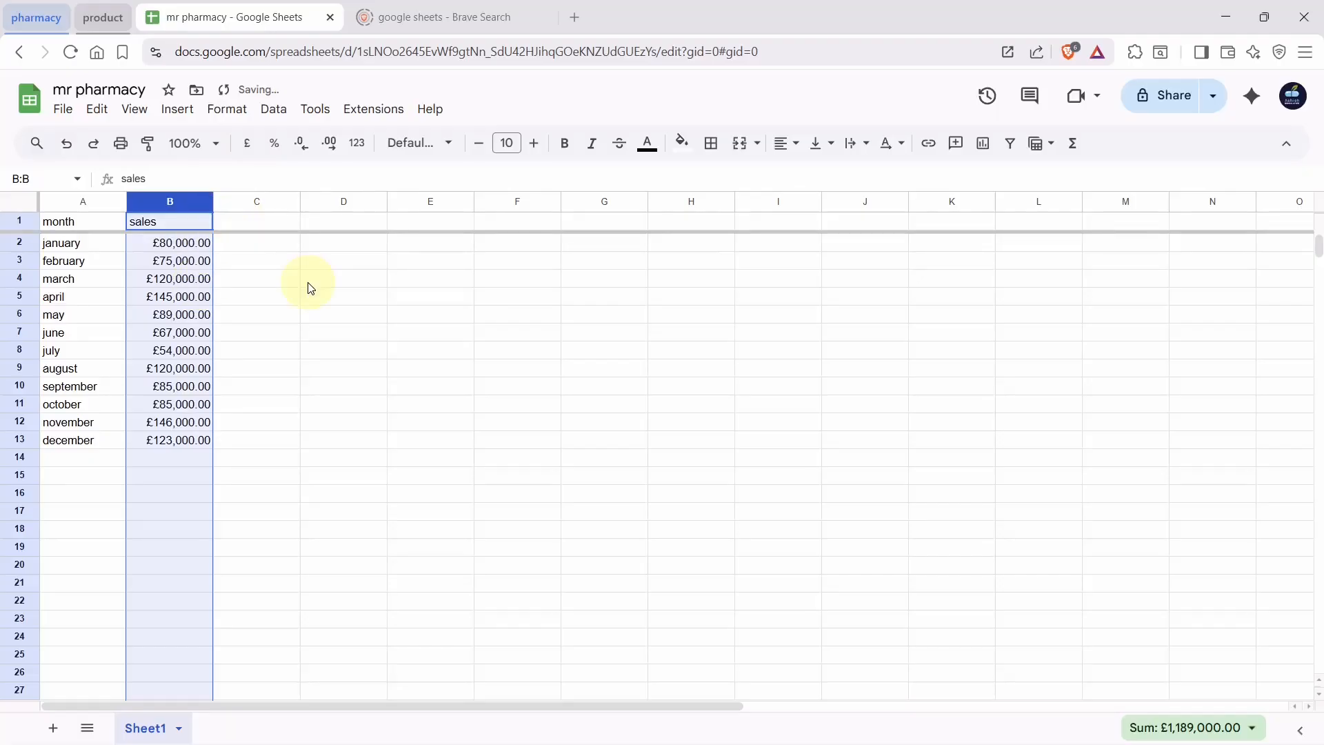
click(231, 112)
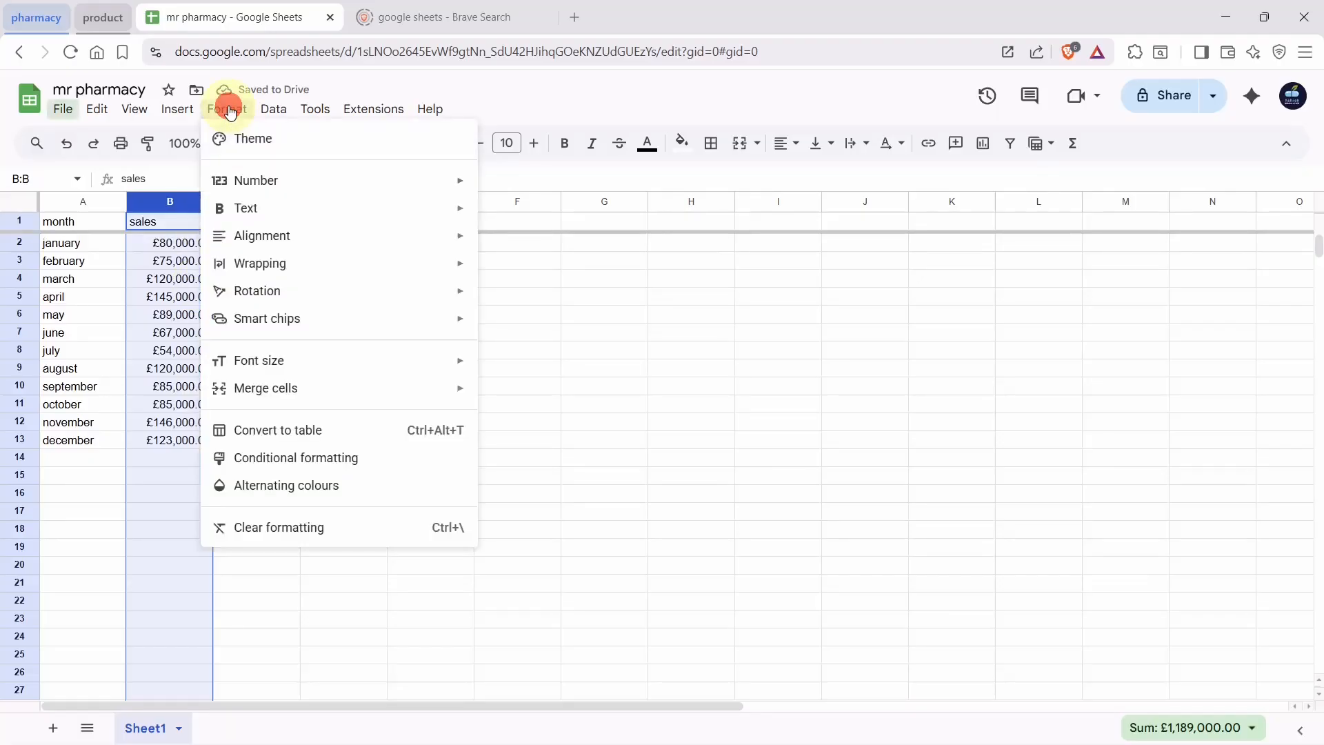
mouse_move(416, 186)
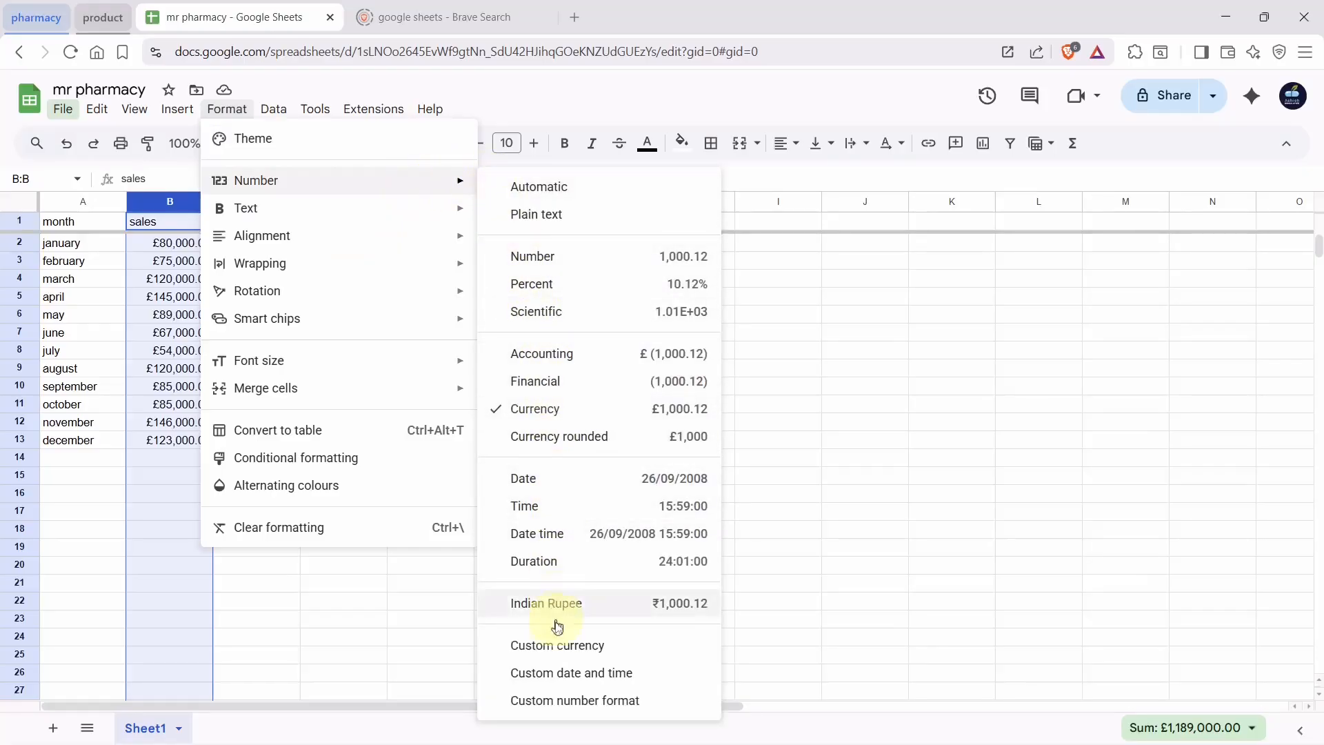
click(576, 602)
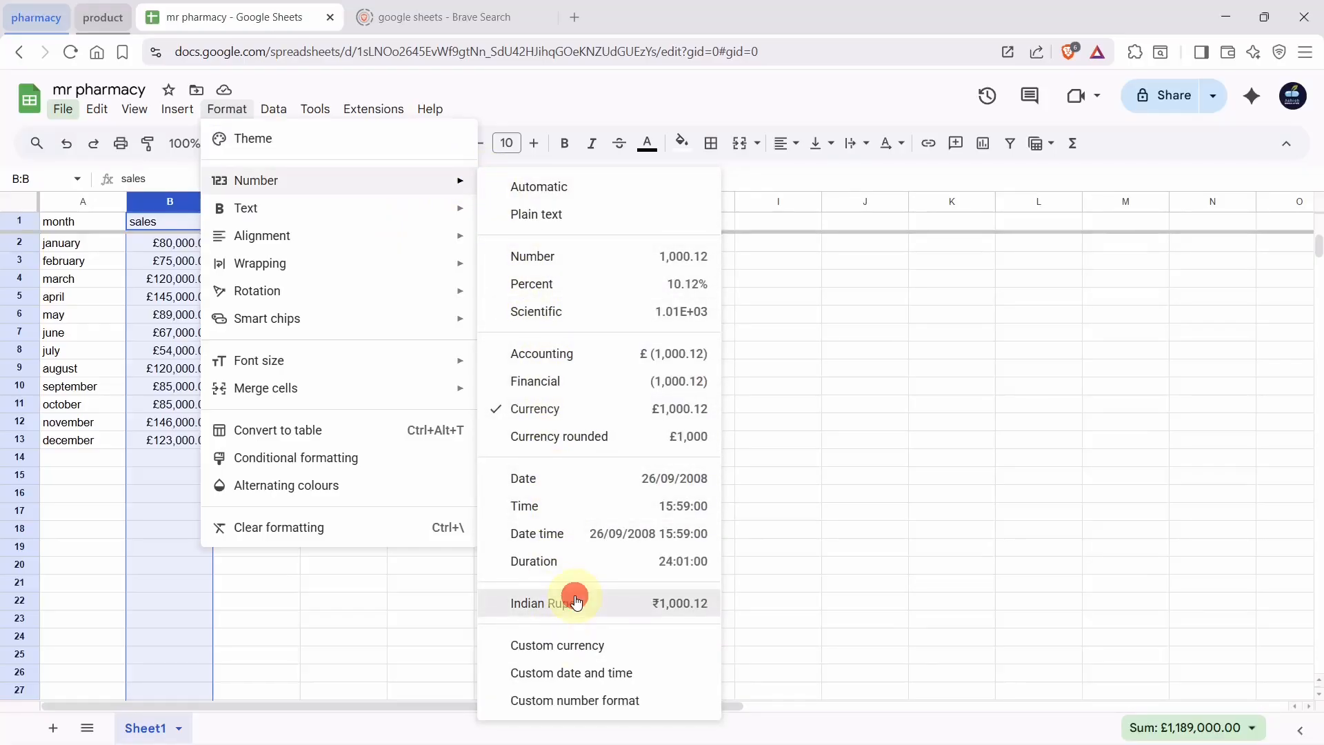
click(448, 507)
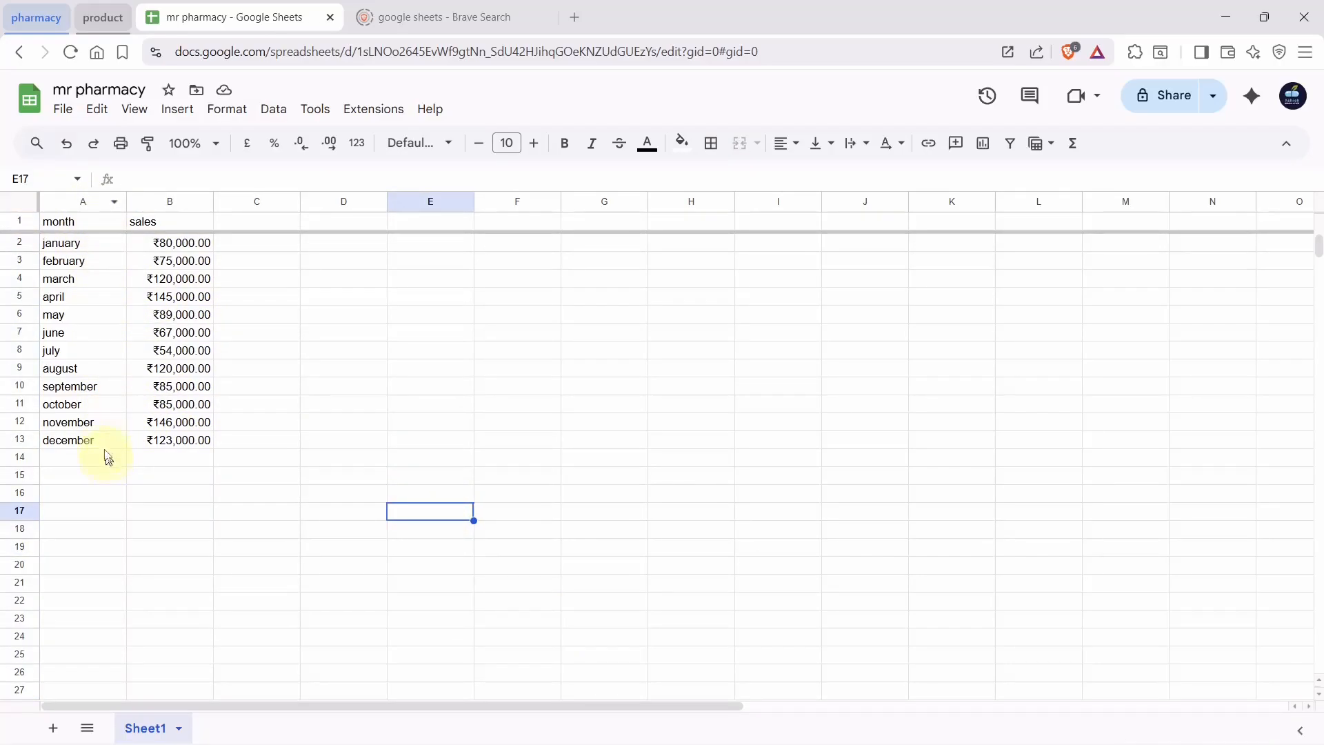
Auto-fit column A, then widen the month and sales columns
double_click(126, 201)
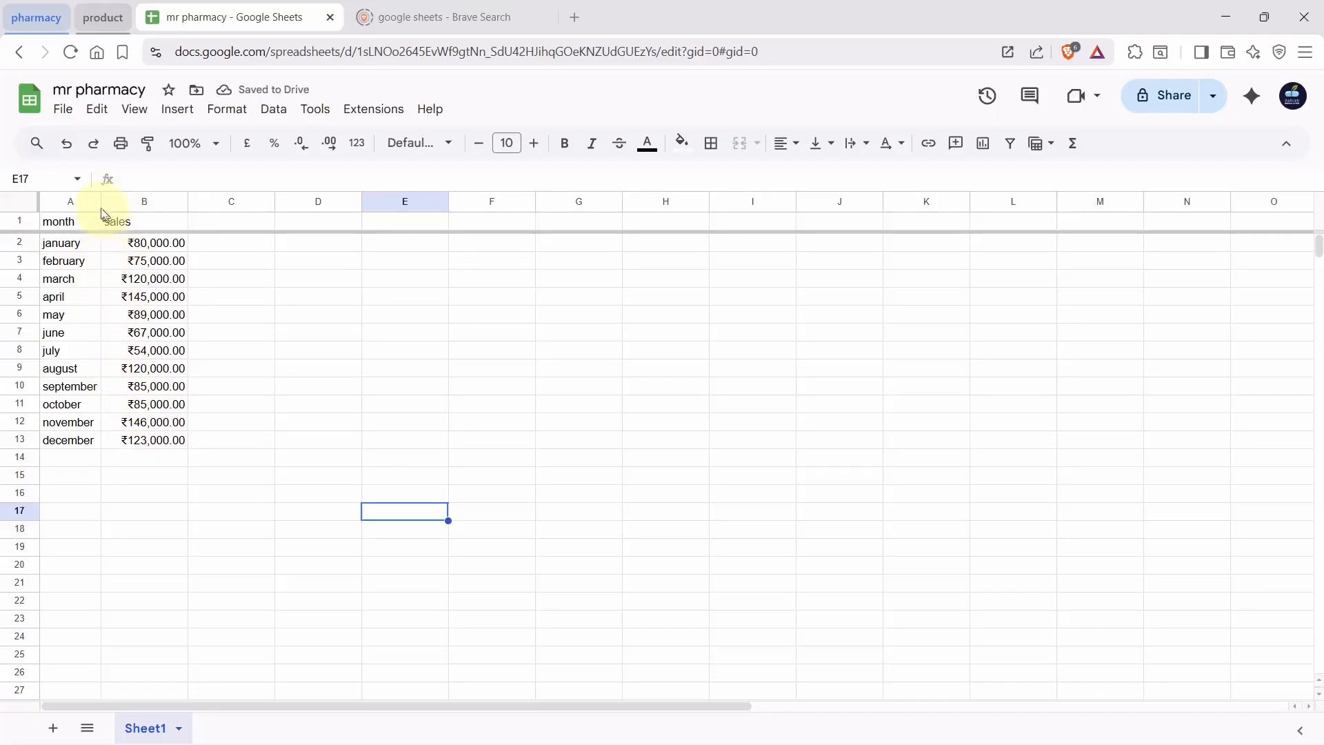
drag(101, 202, 119, 202)
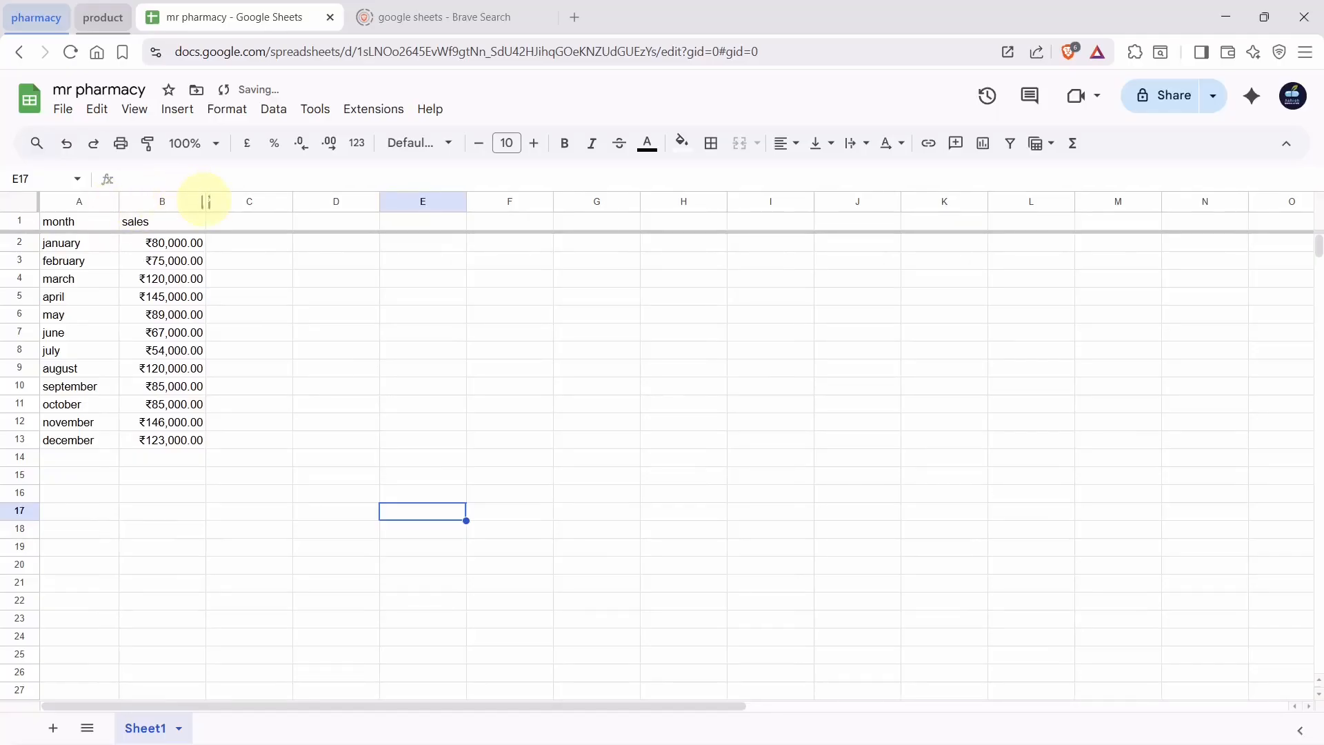
drag(206, 202, 221, 202)
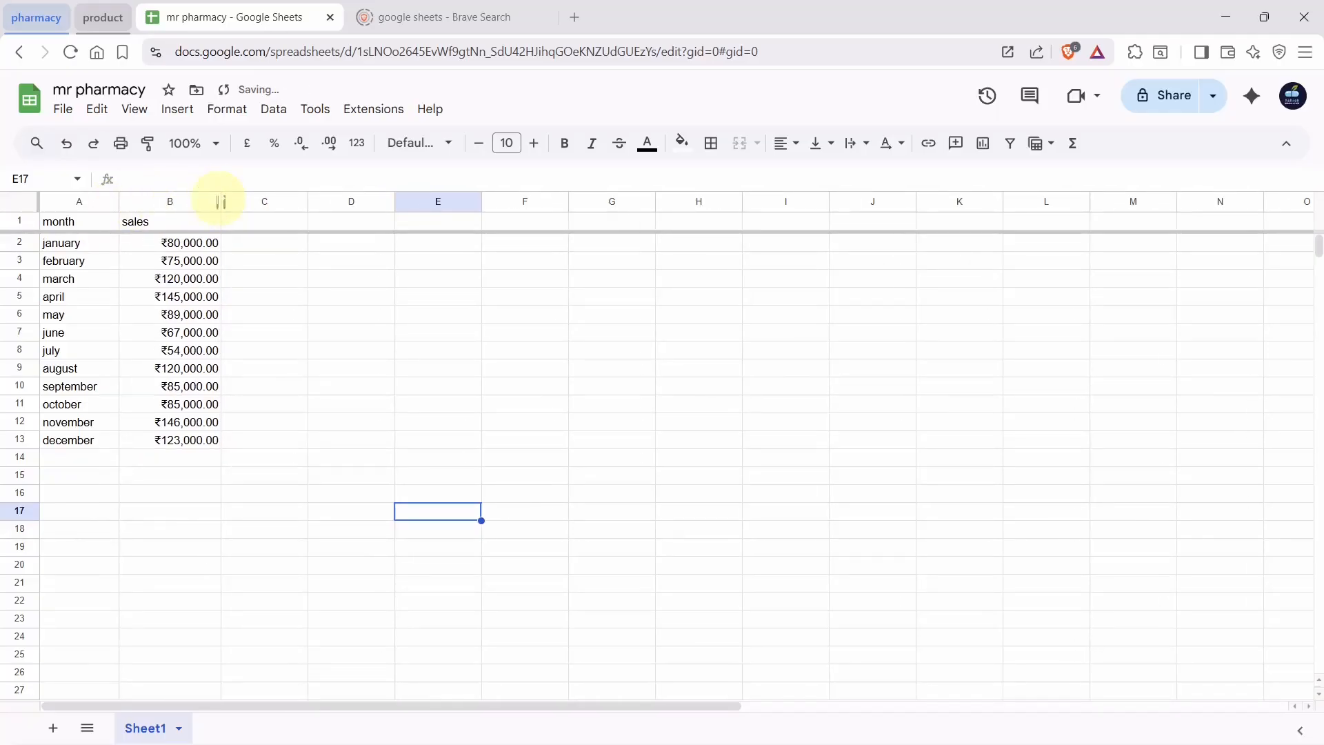
Move the sales column over to column D and then back to column B
click(162, 203)
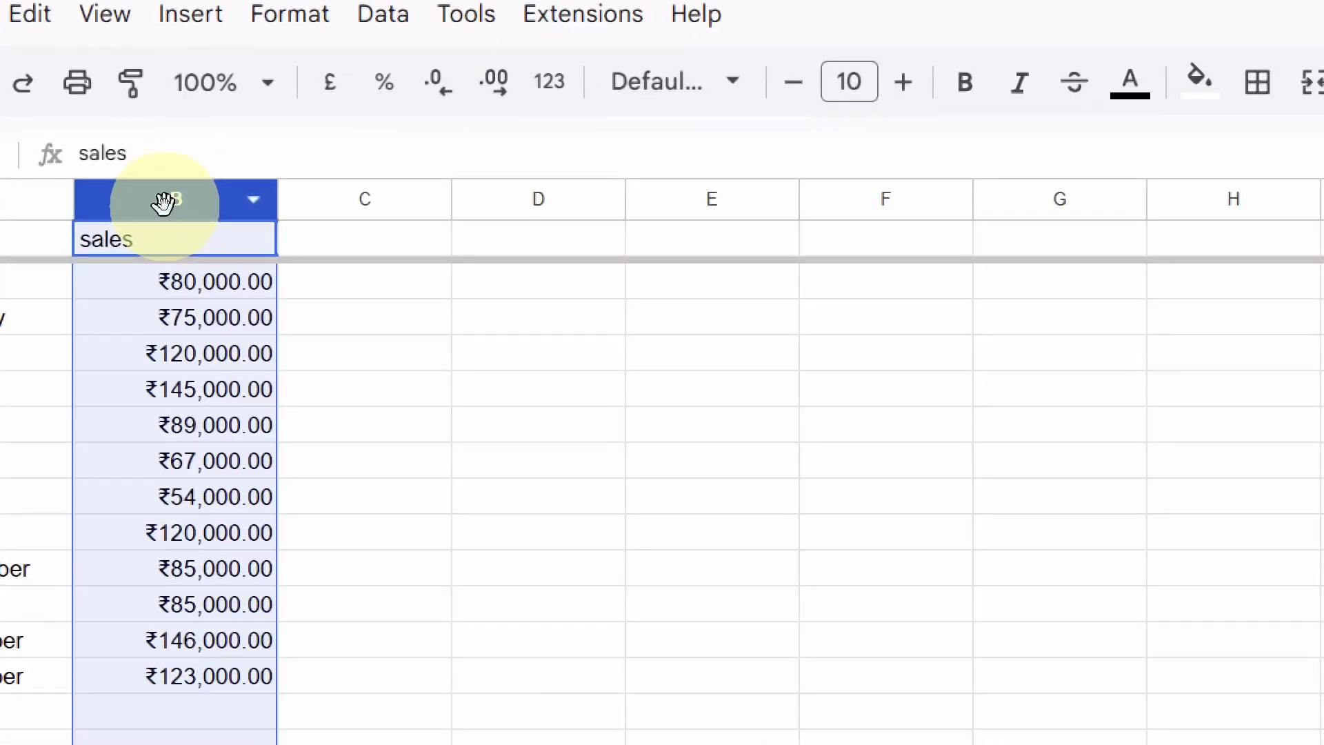
drag(163, 202, 533, 213)
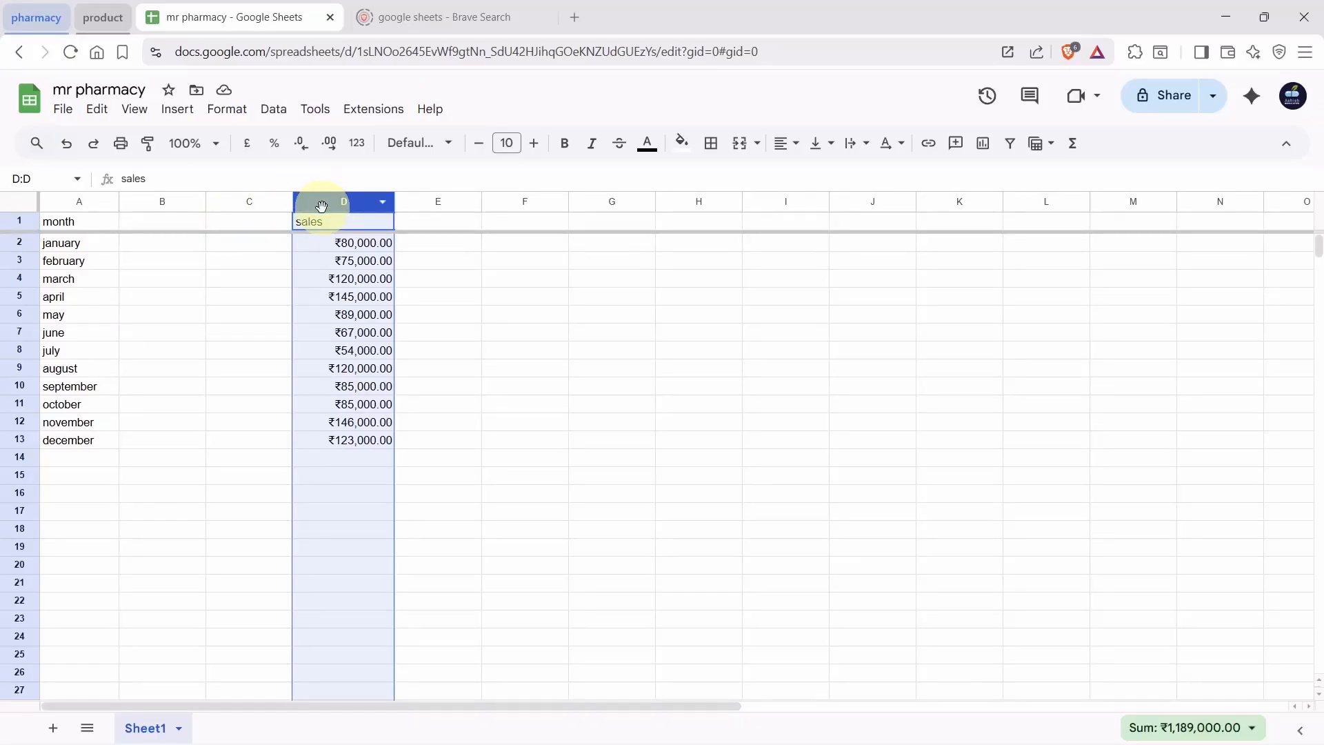
drag(321, 206, 163, 208)
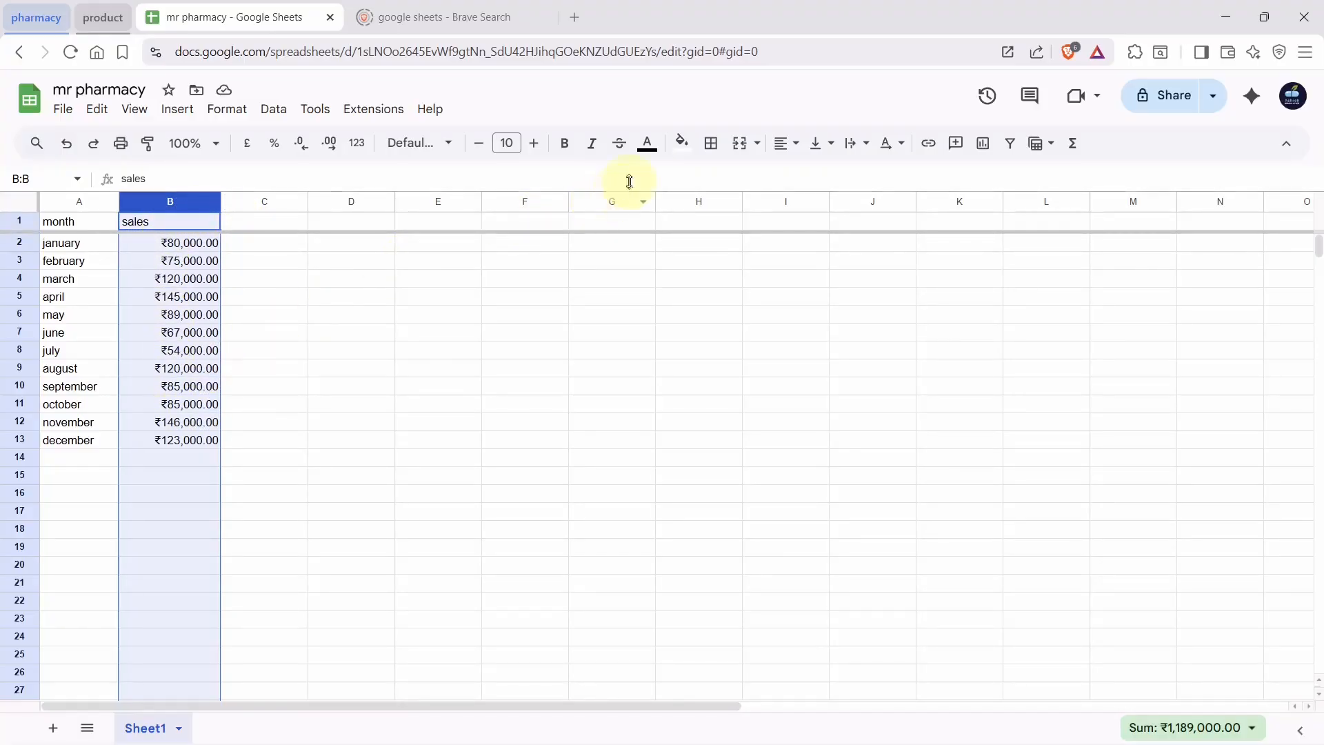
Centre-align the sales values in column B and the months in column A, then select A1:B13
click(788, 144)
click(813, 176)
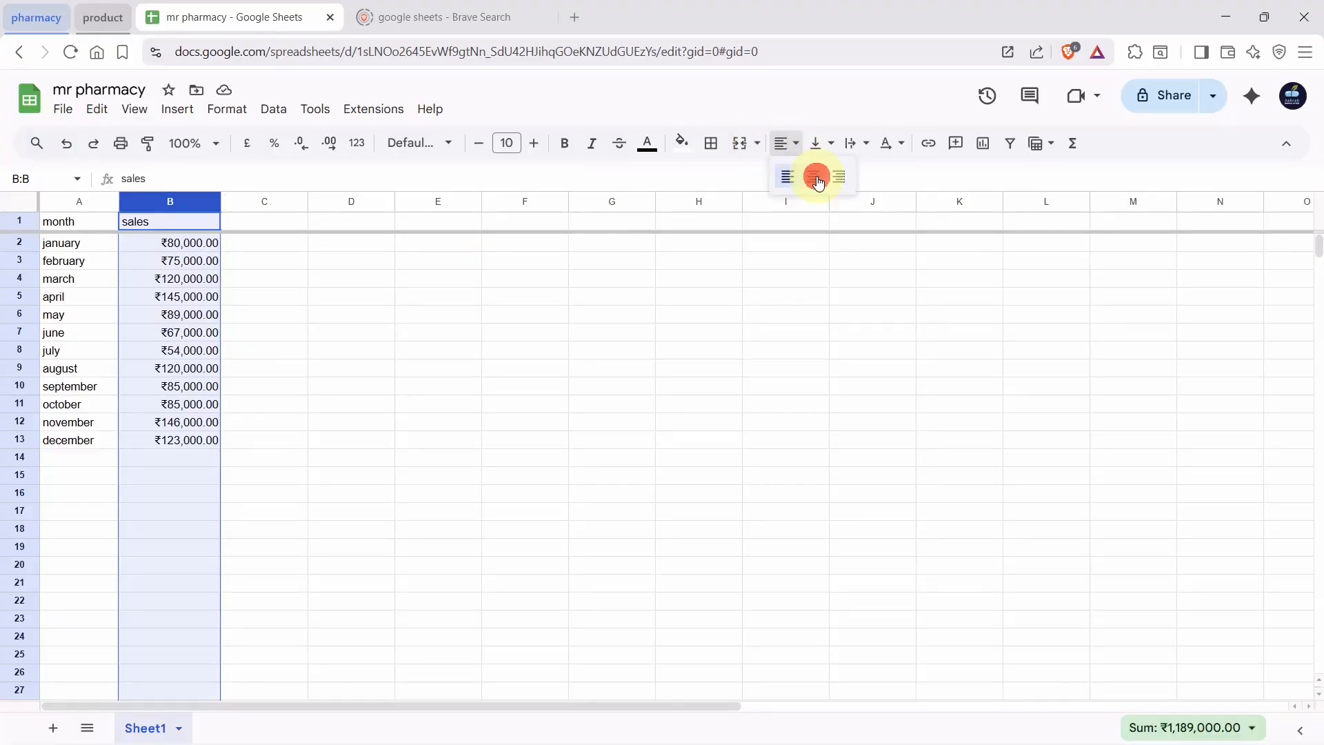
right_click(102, 205)
click(76, 201)
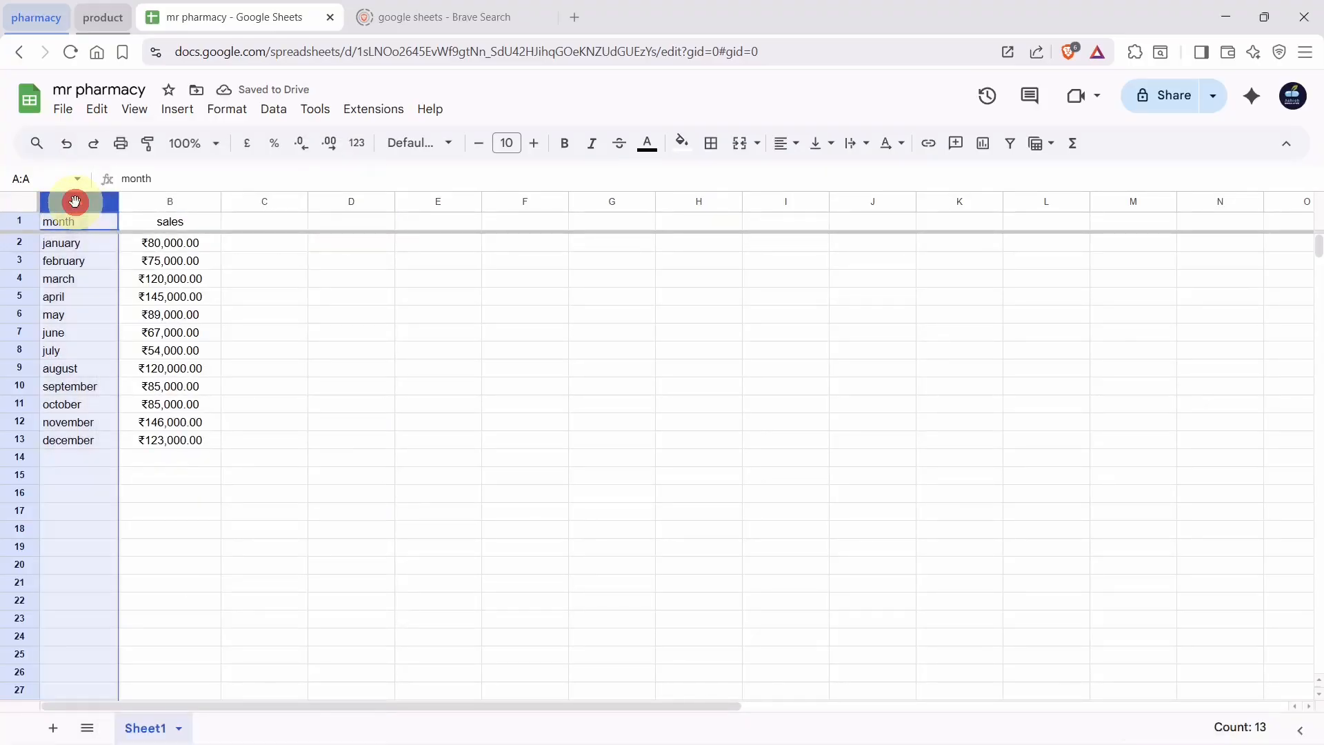
click(782, 143)
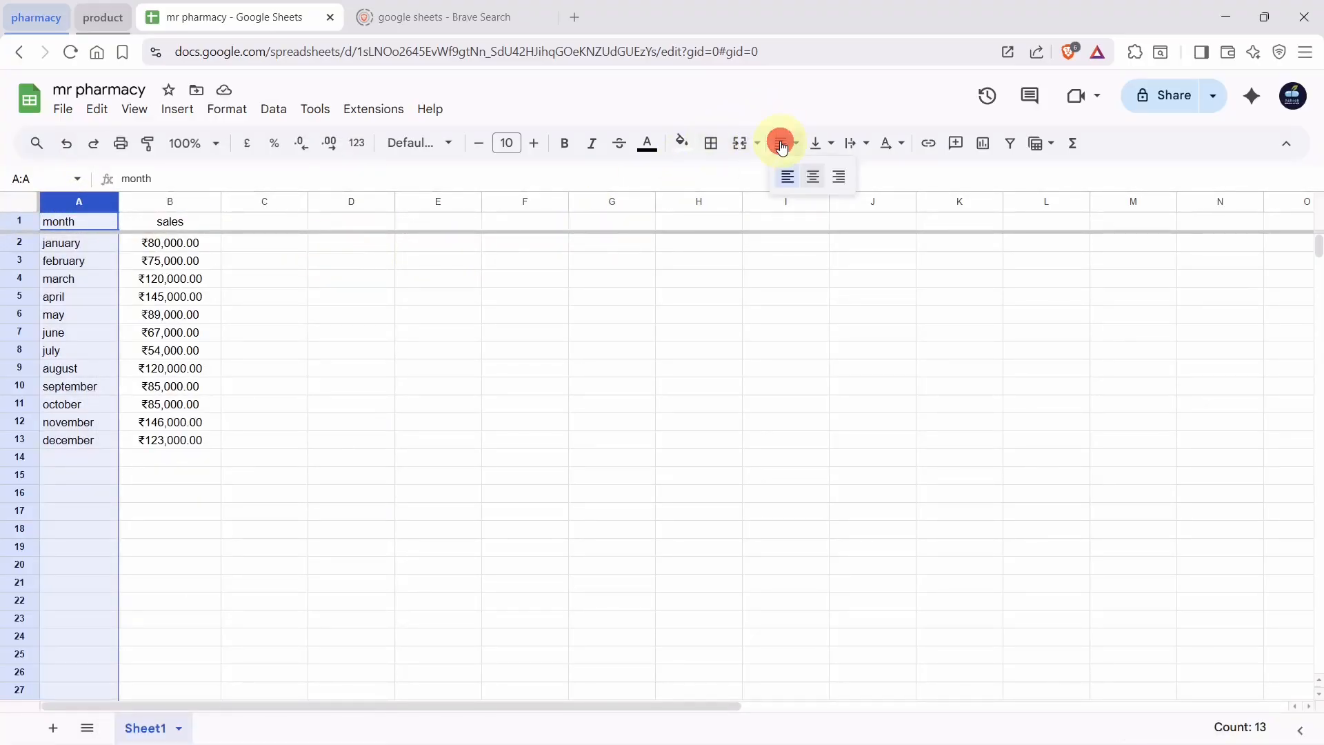
click(814, 184)
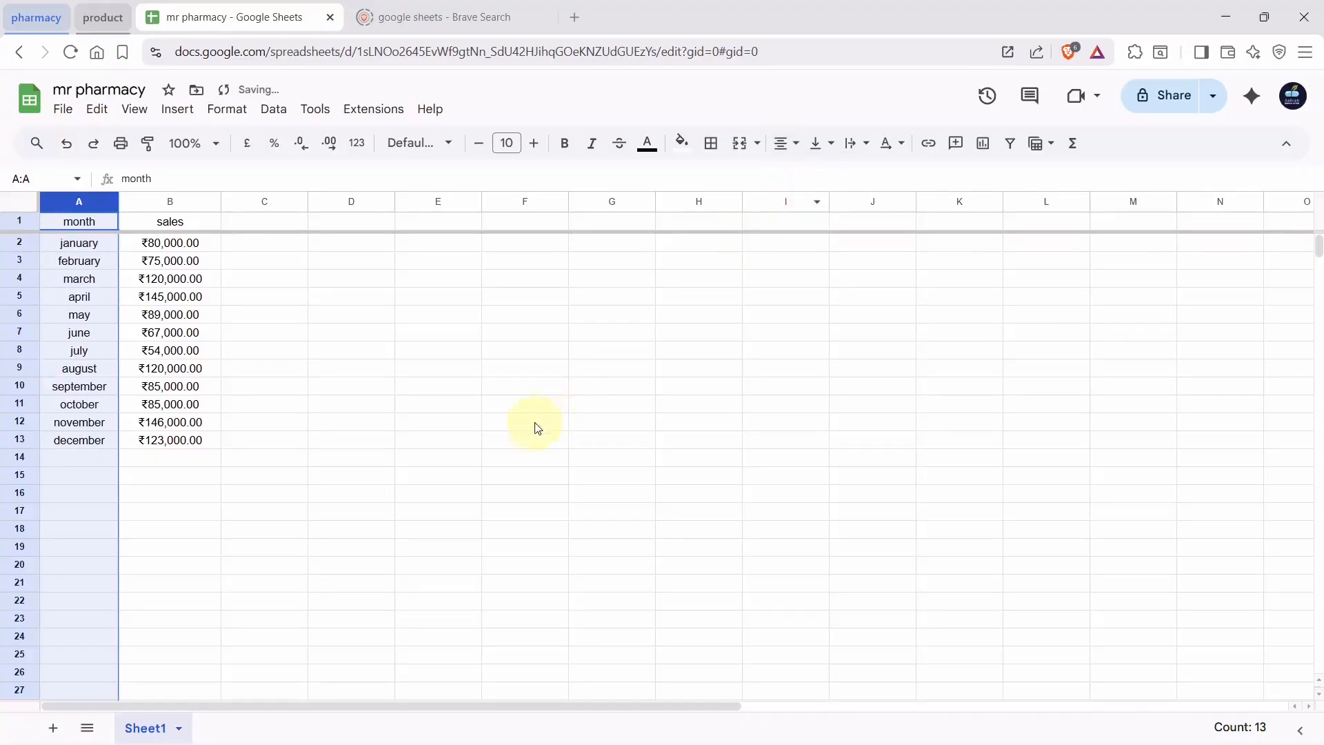
click(495, 435)
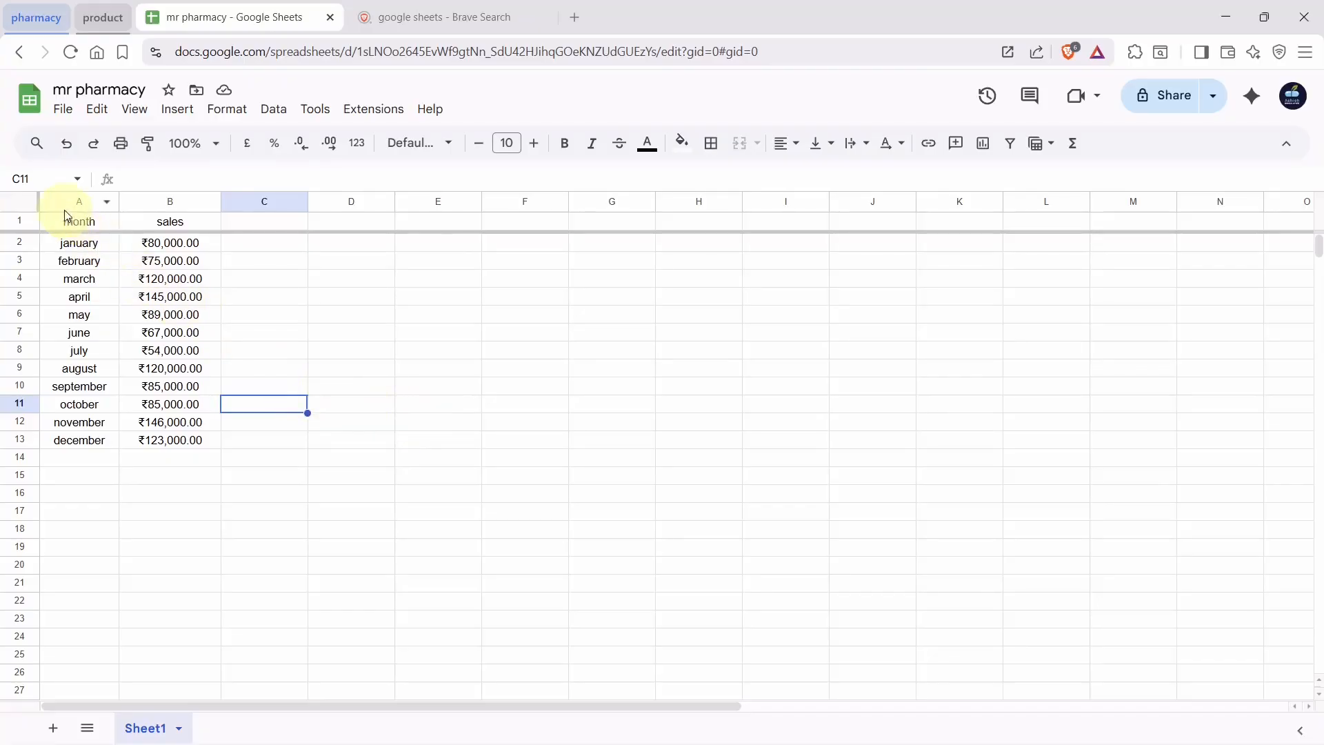
drag(78, 224, 182, 450)
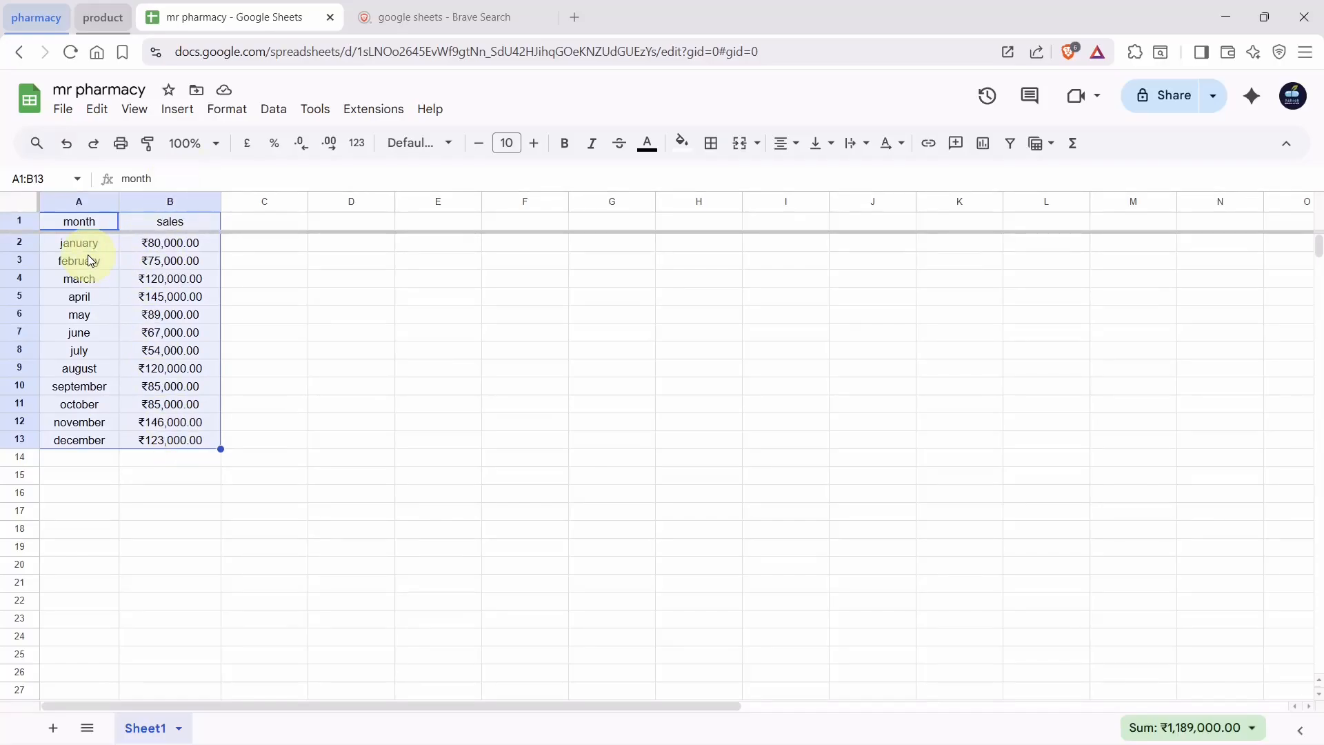
Add alternating colours to A1:B13, trying purple before settling on the default grey style
click(228, 109)
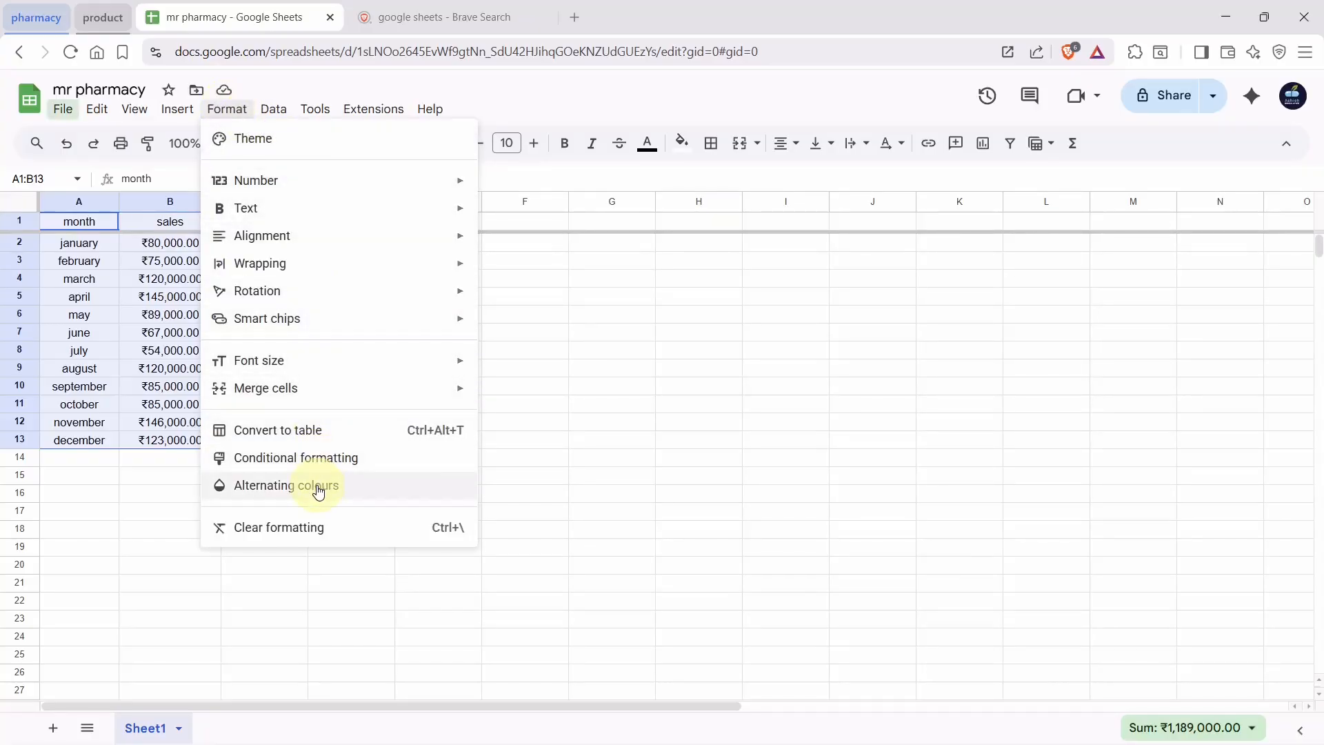
click(365, 491)
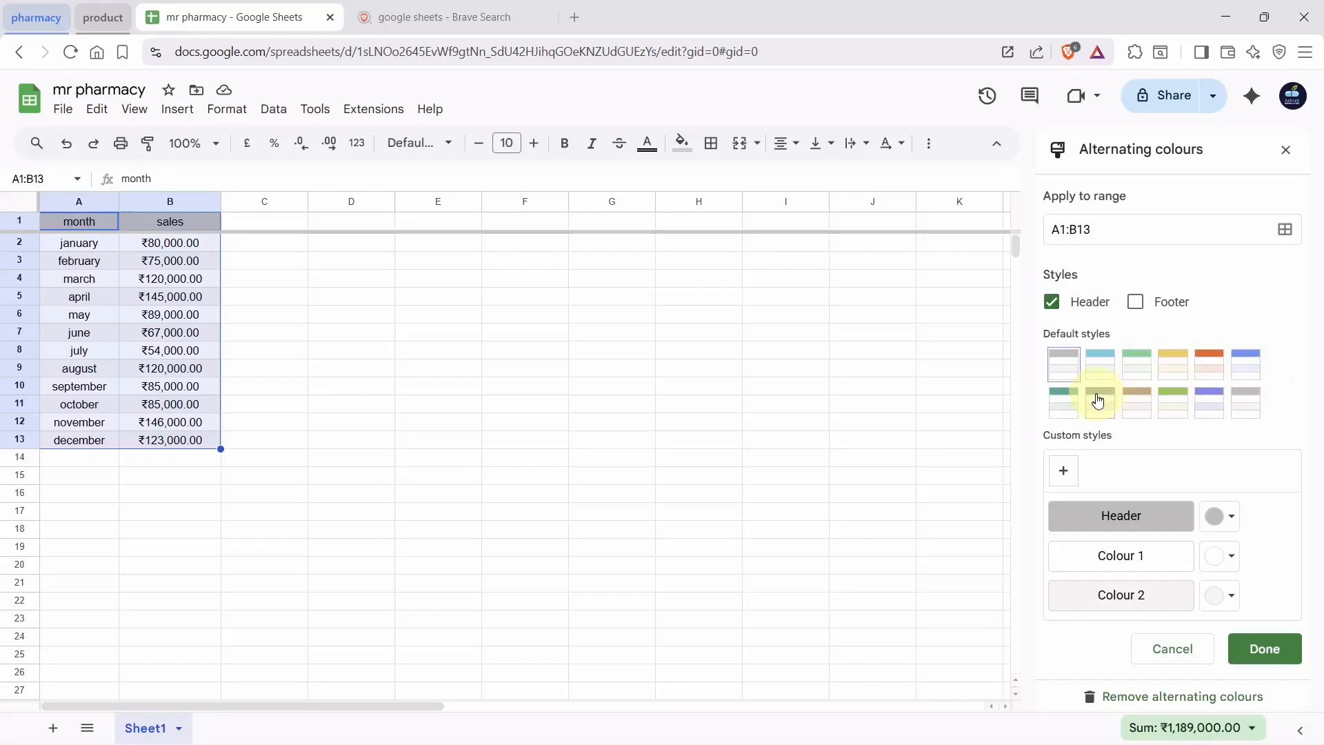
click(1213, 407)
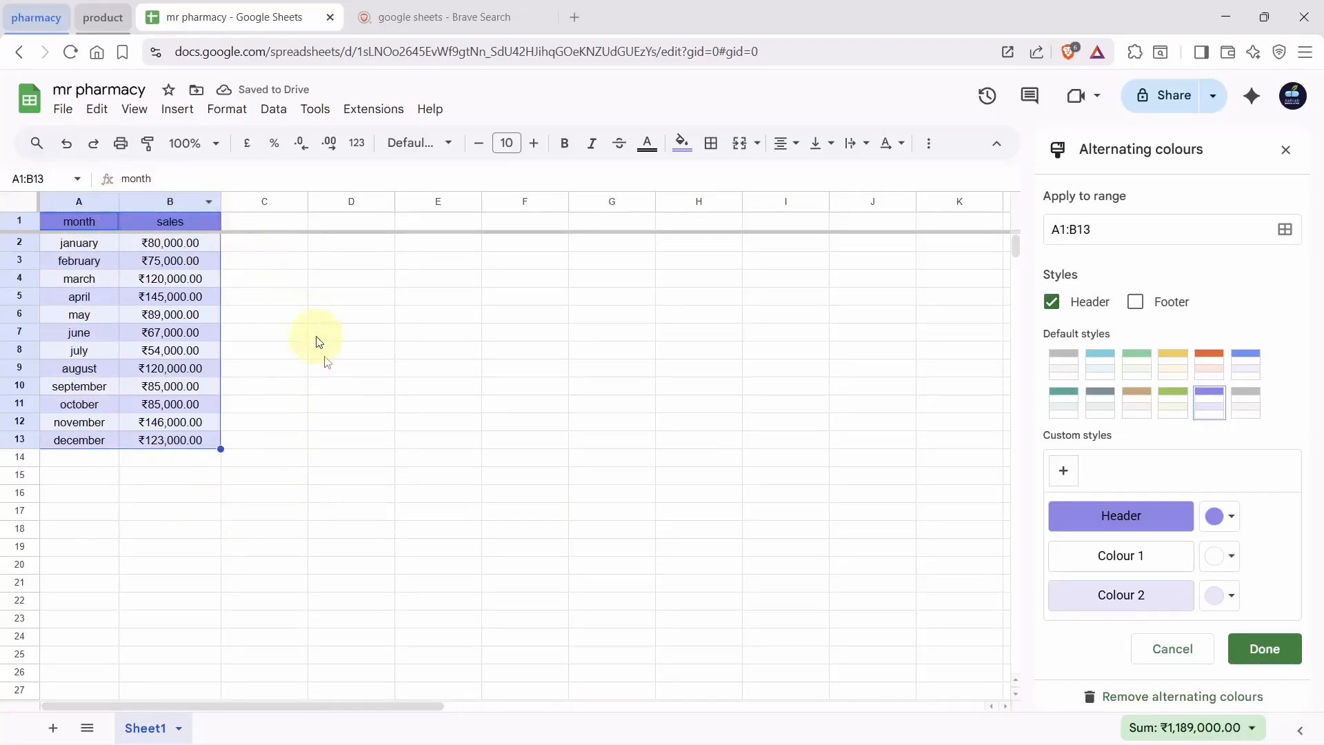
click(1215, 518)
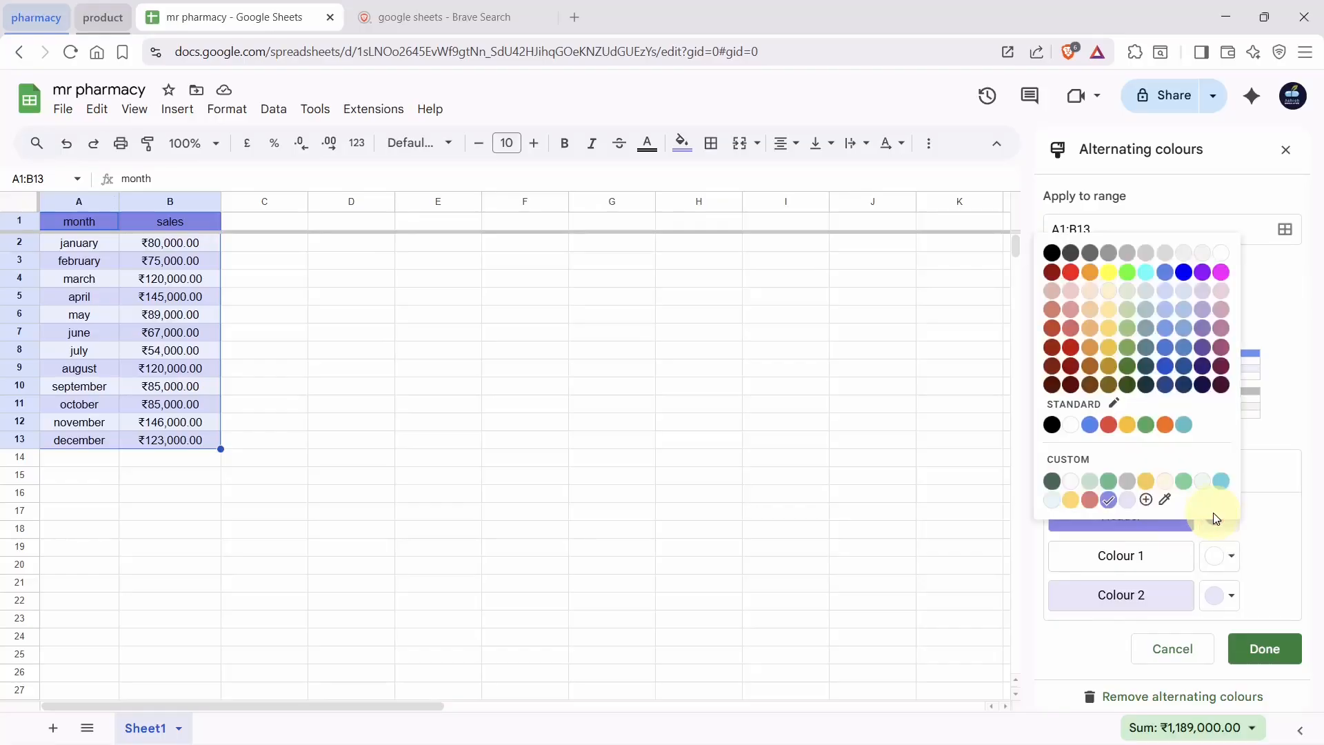
click(1201, 272)
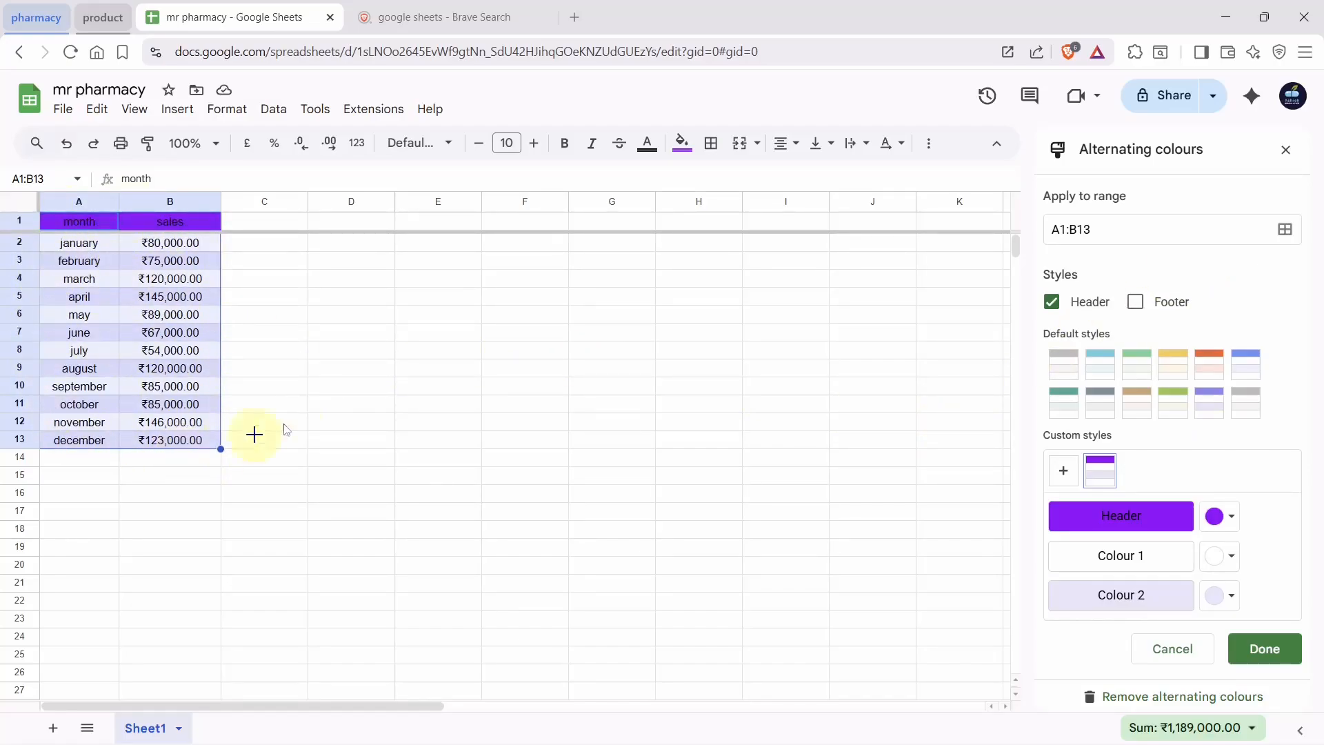
click(1062, 364)
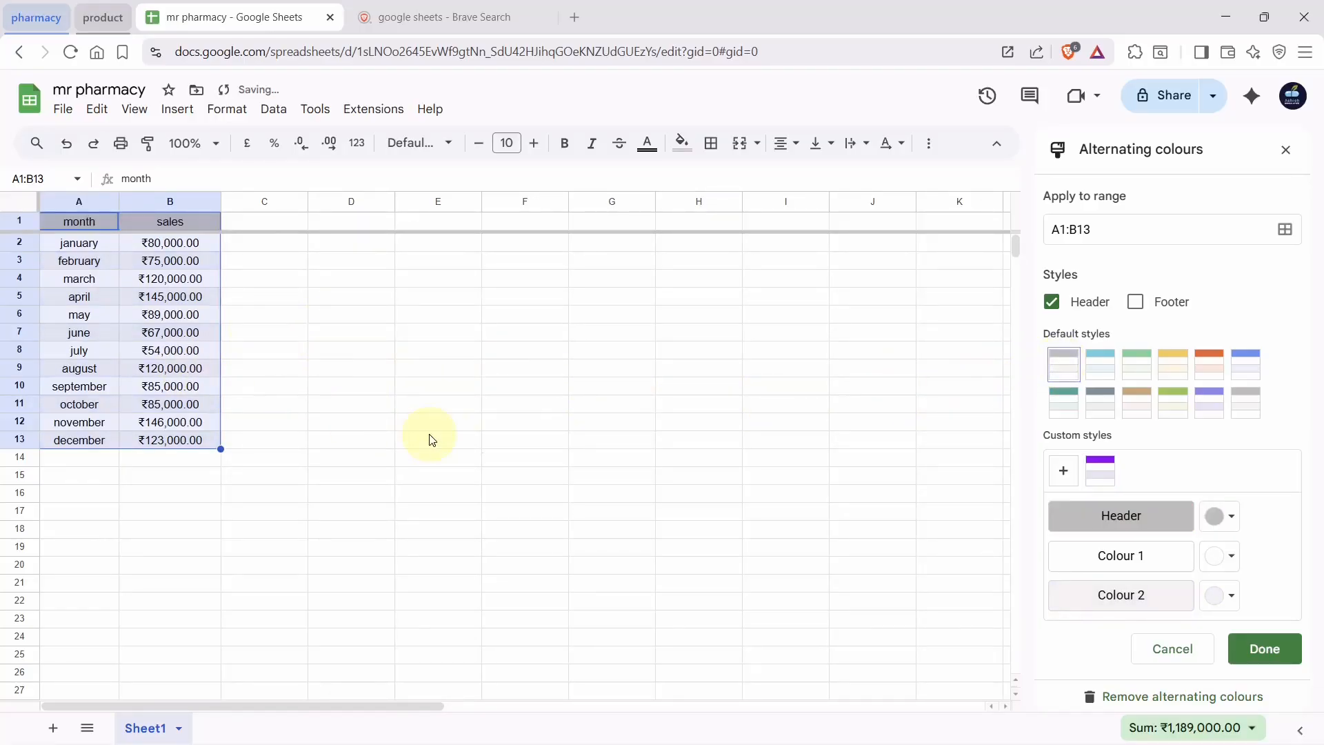
Add a conditional-format colour scale to the sales using the Red to white to green preset
click(228, 118)
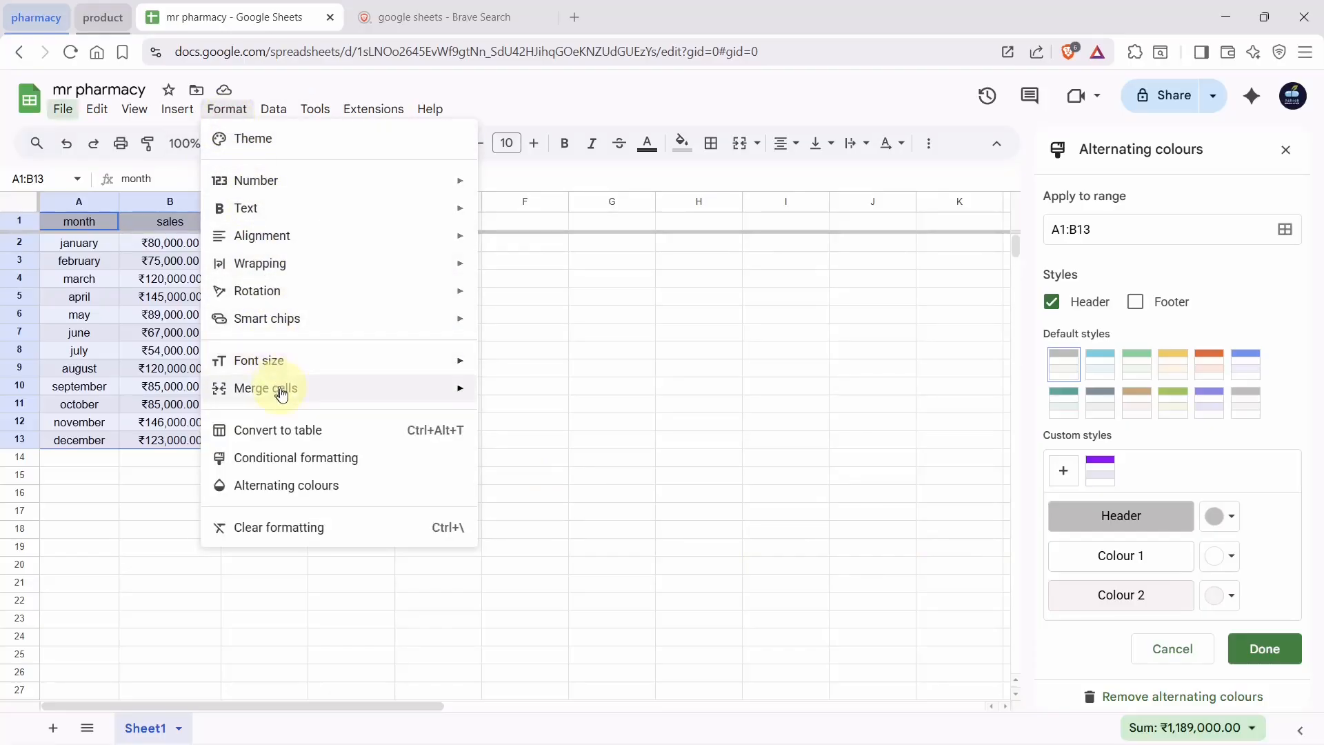
click(300, 464)
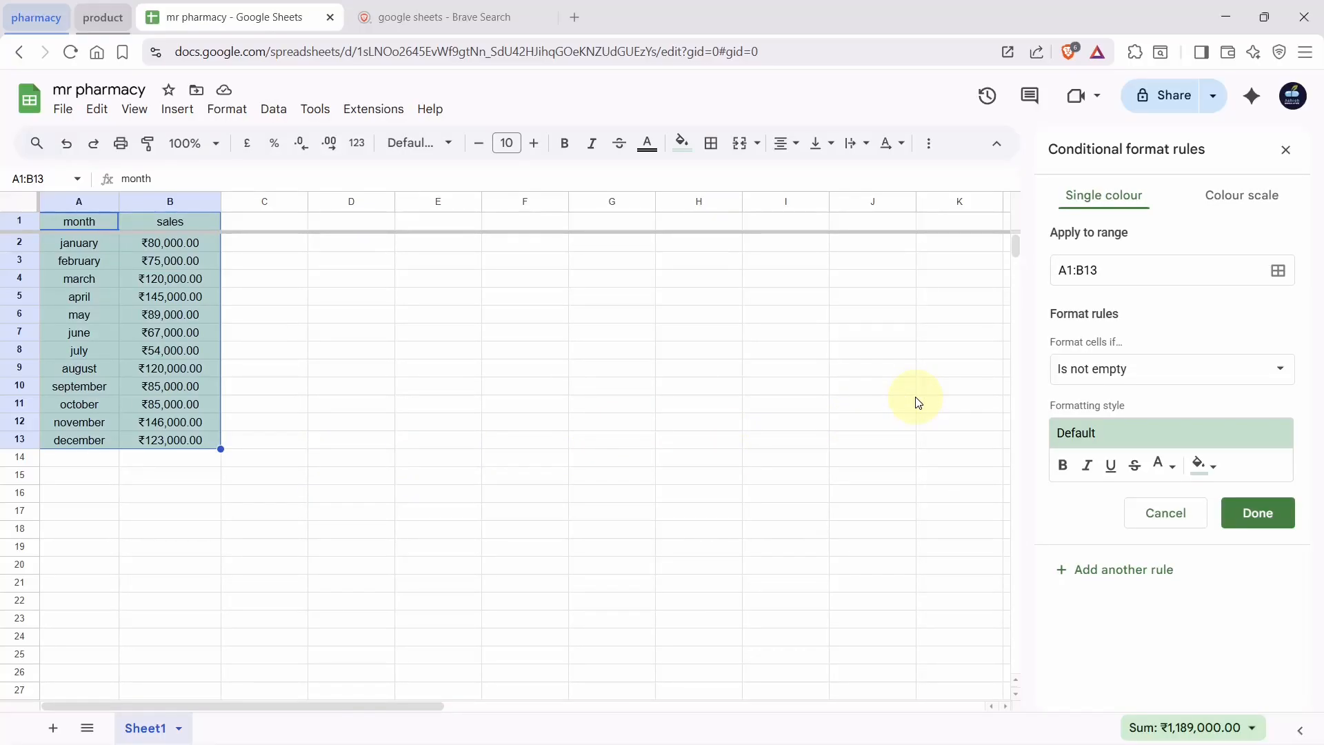
click(1225, 207)
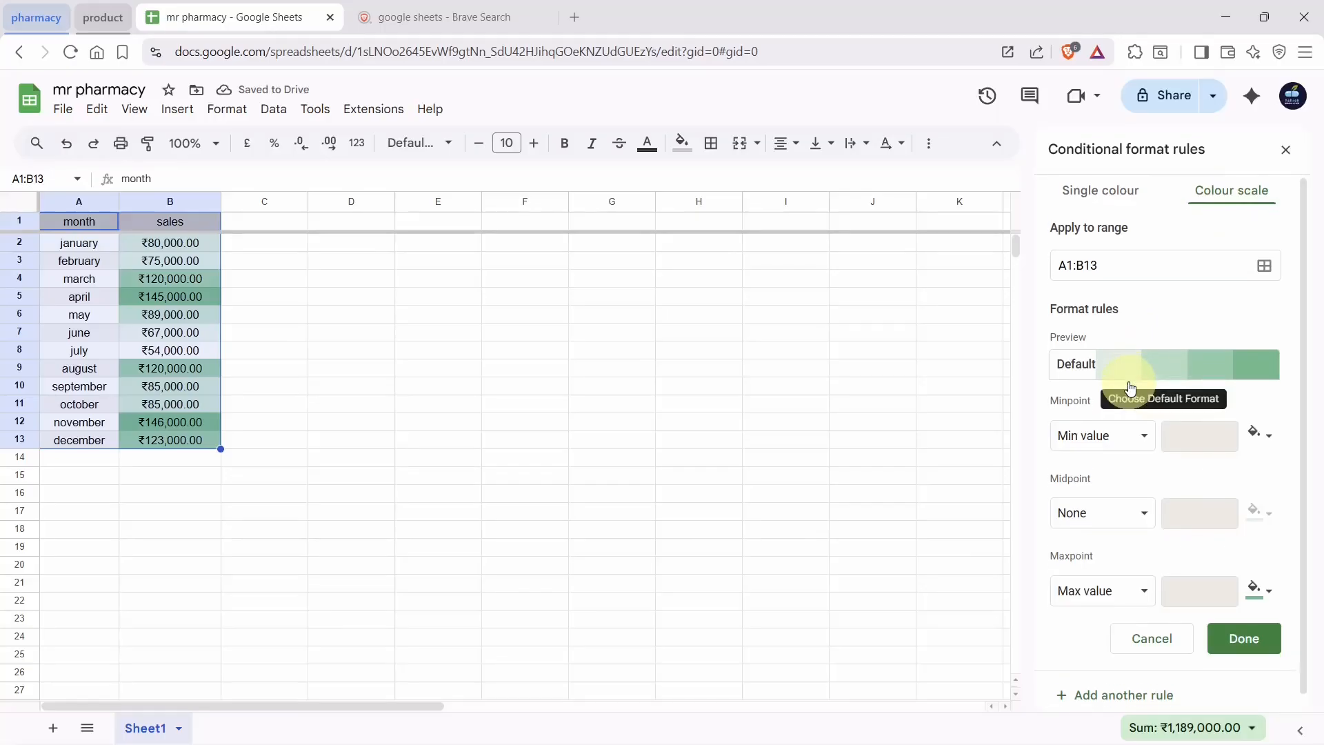
scroll(1130, 384, down, 1)
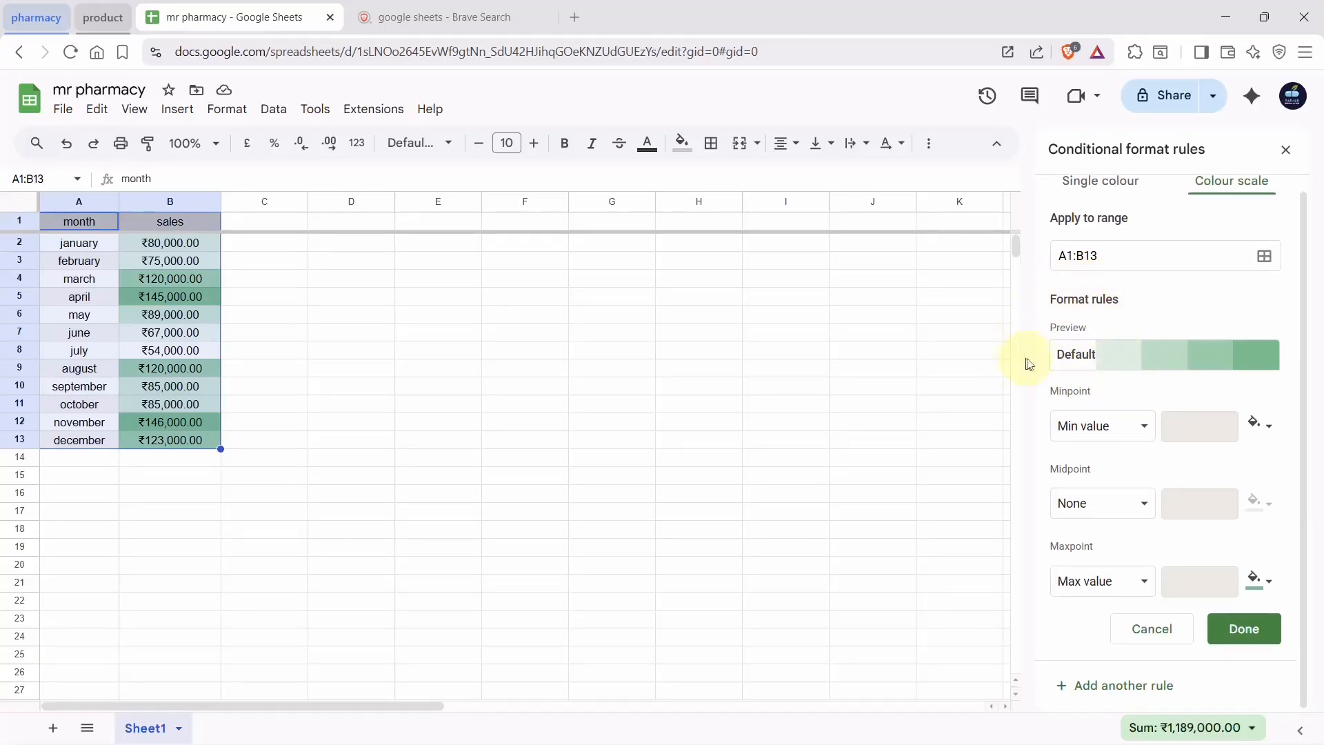
click(1068, 364)
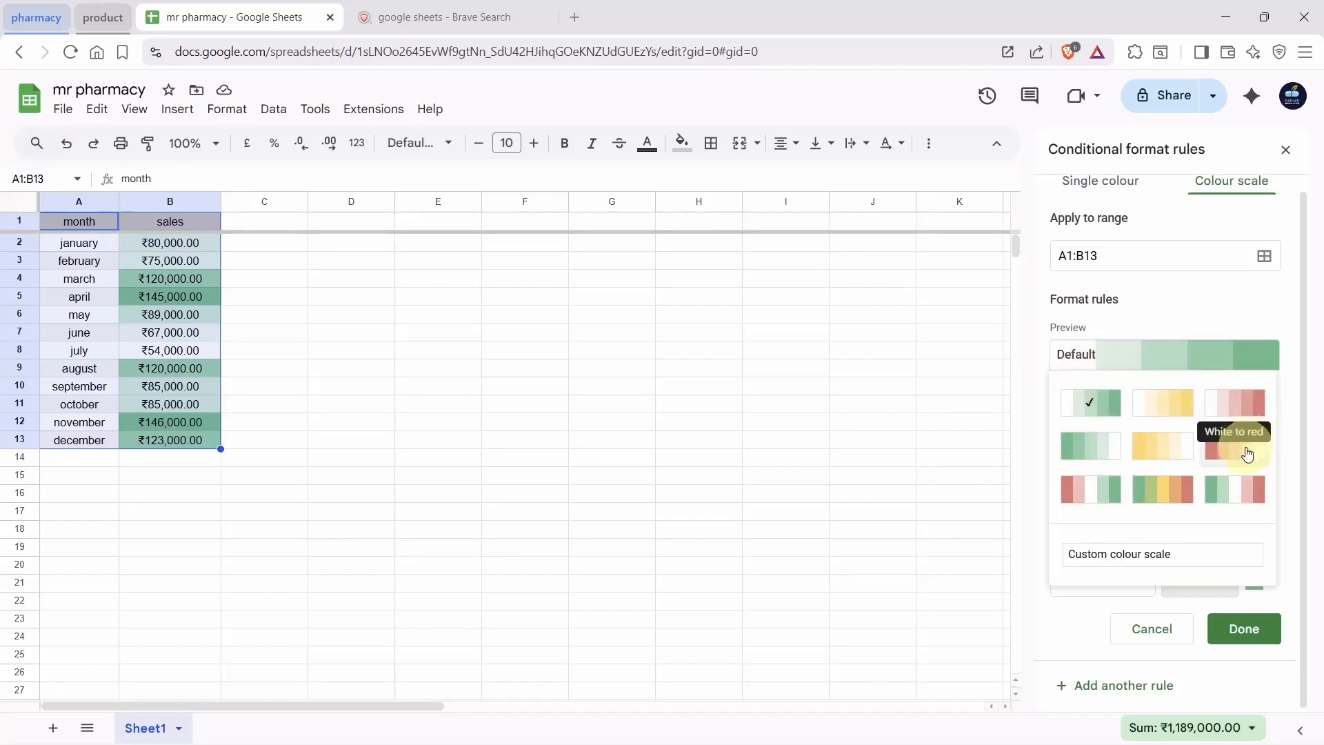
click(1102, 498)
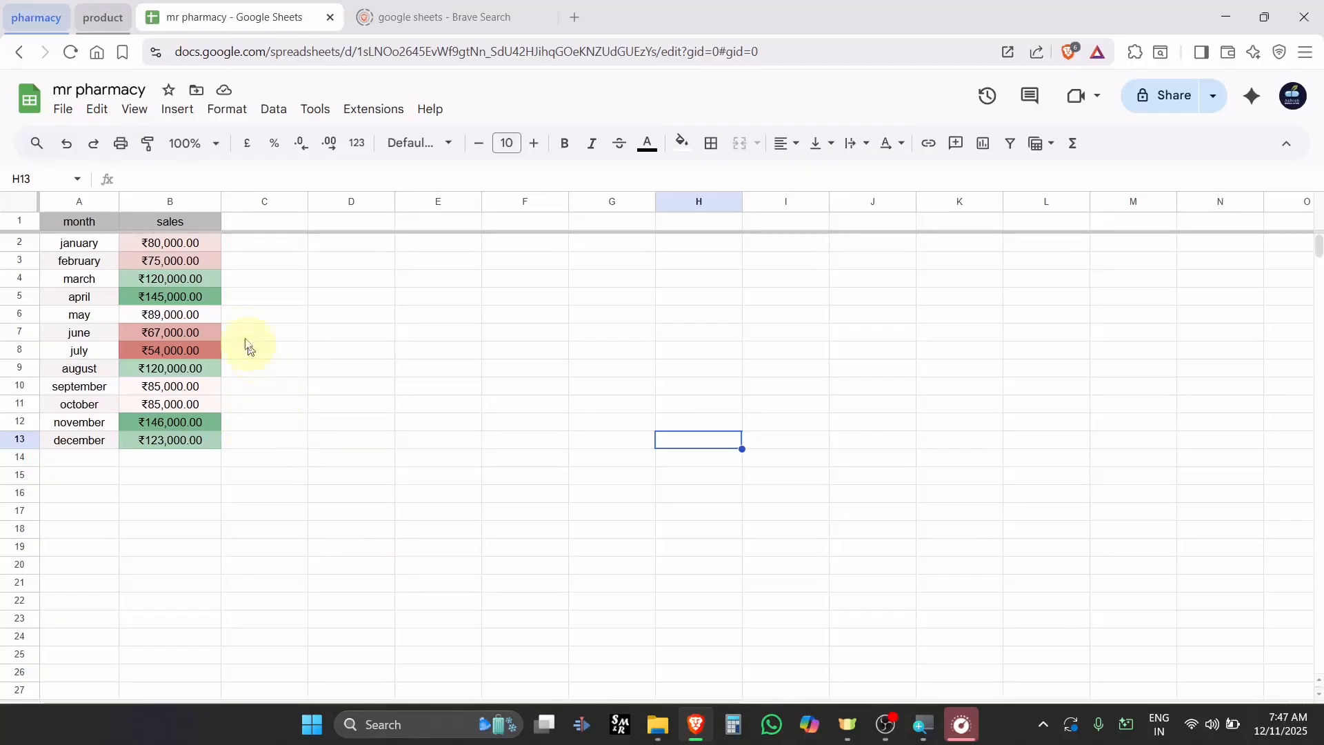
Hide sales column B, then unhide it so the rupee figures show again
click(164, 200)
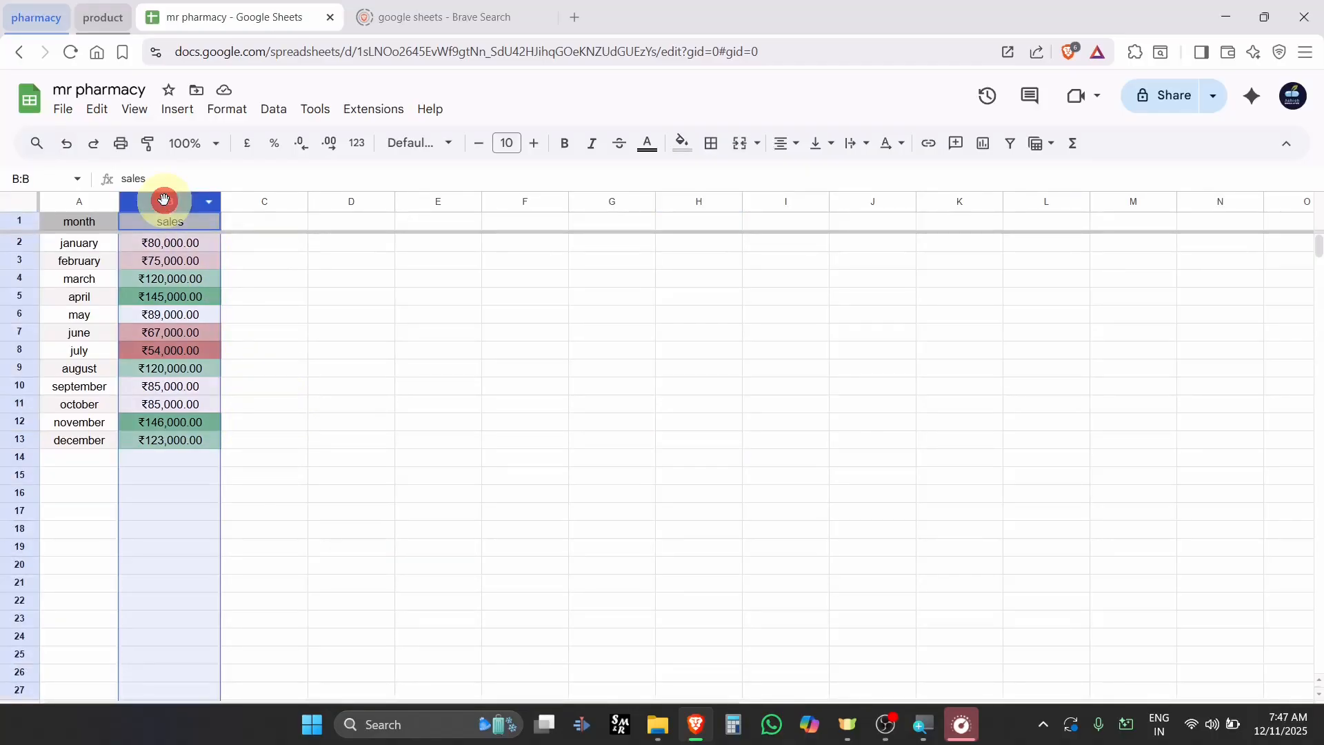
right_click(164, 200)
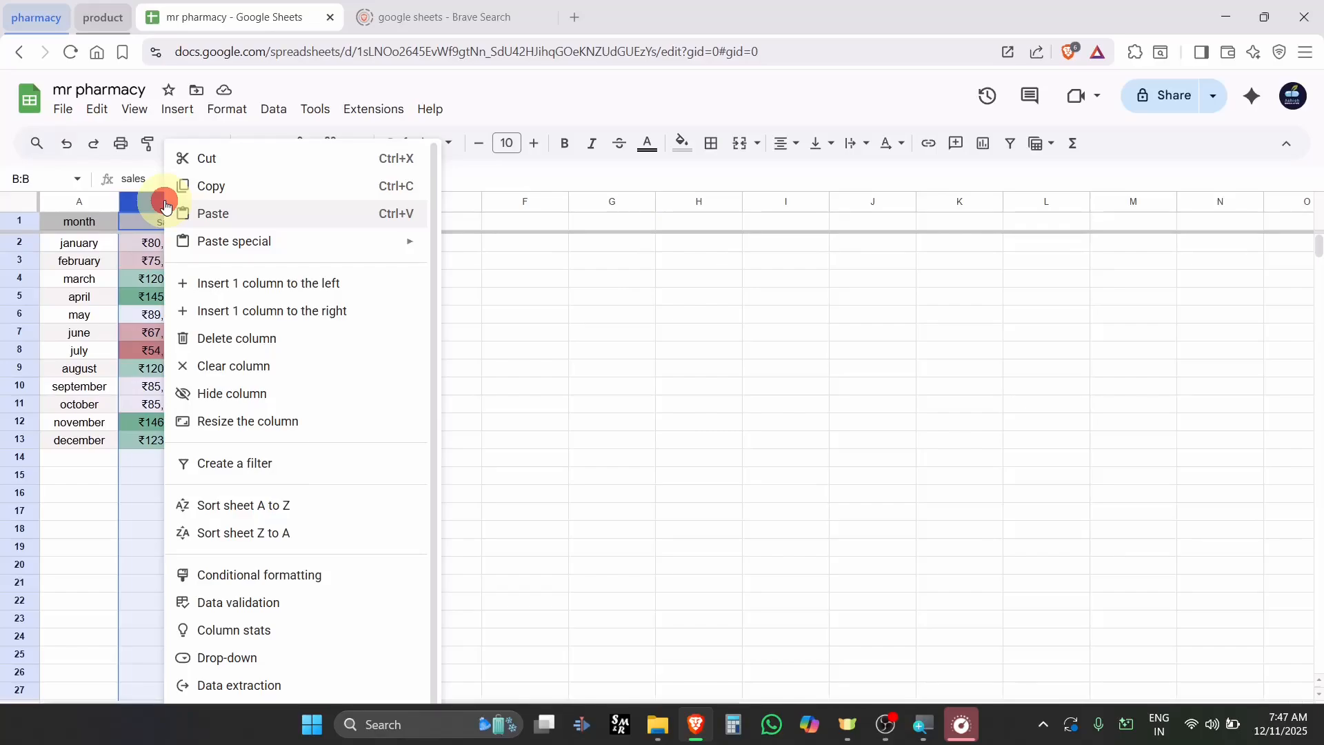
click(268, 405)
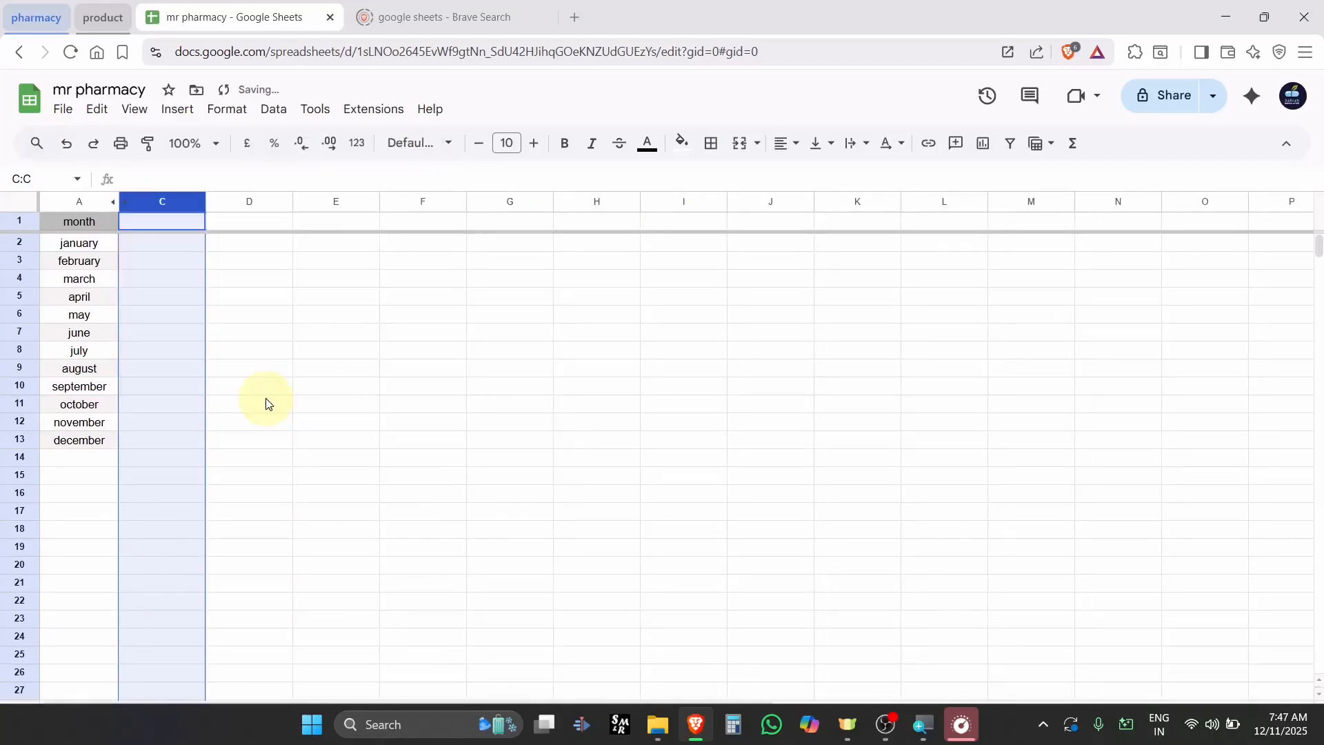
click(242, 336)
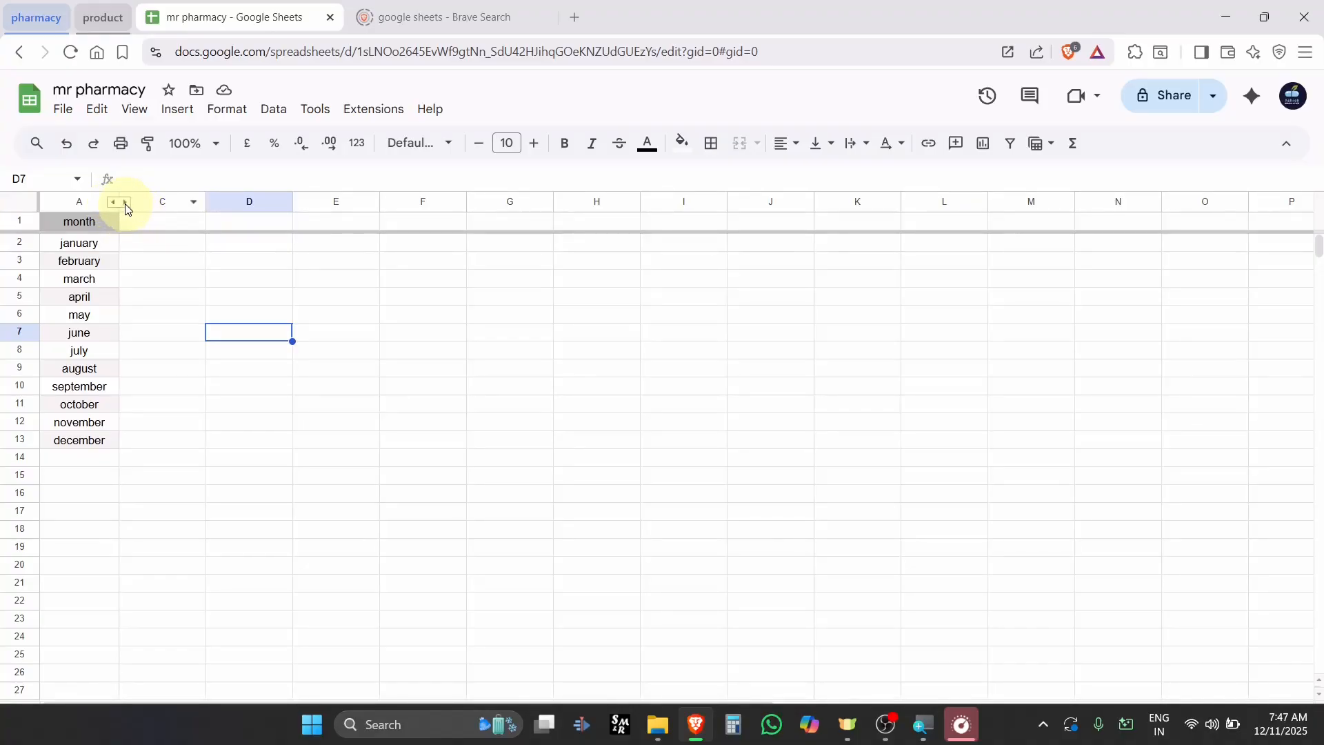
click(125, 203)
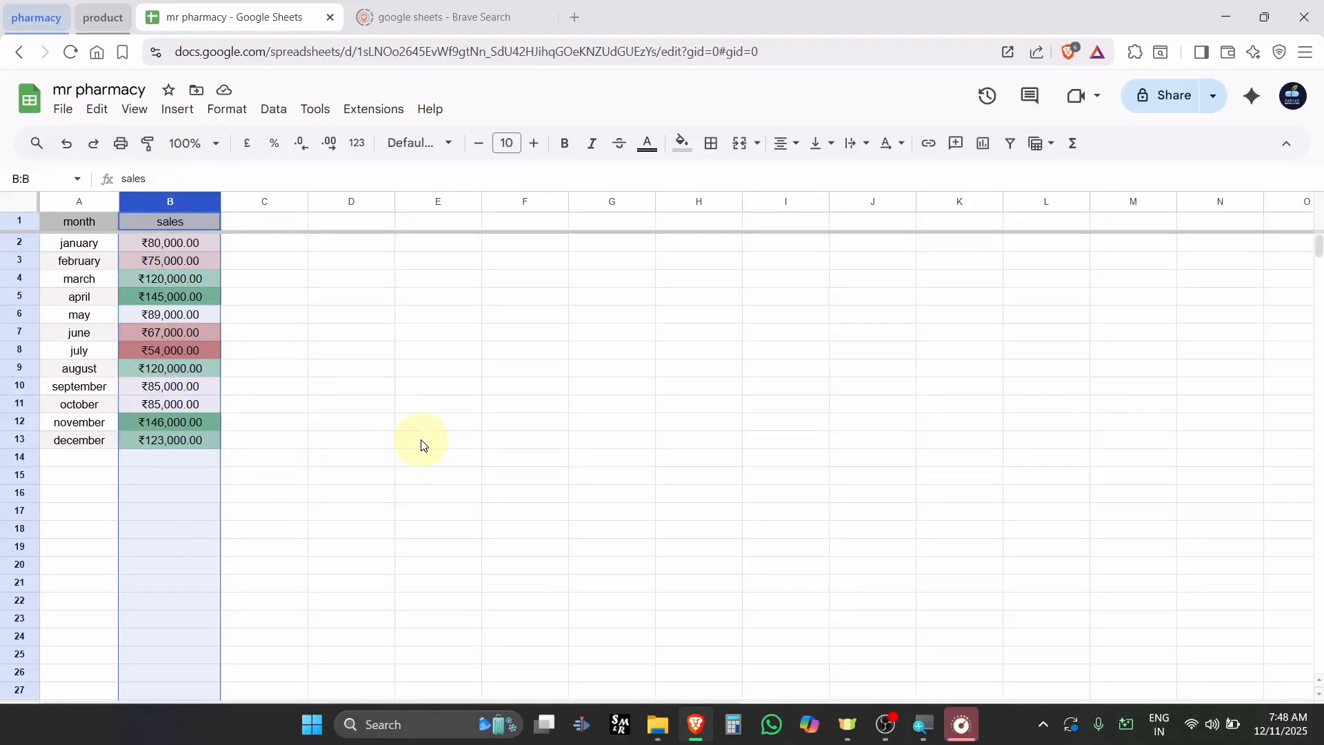
Clear column B's sales and undo to restore them, then reselect column B and open Data
key(Delete)
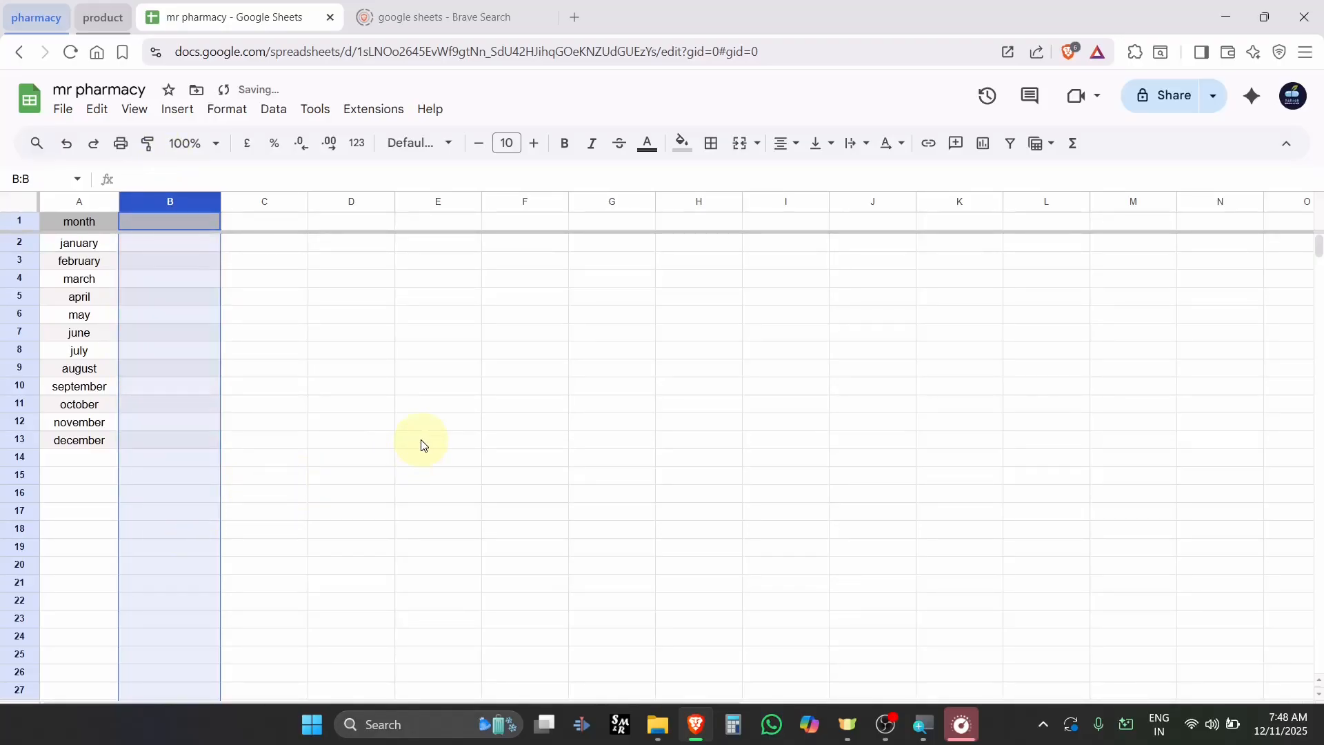
click(377, 514)
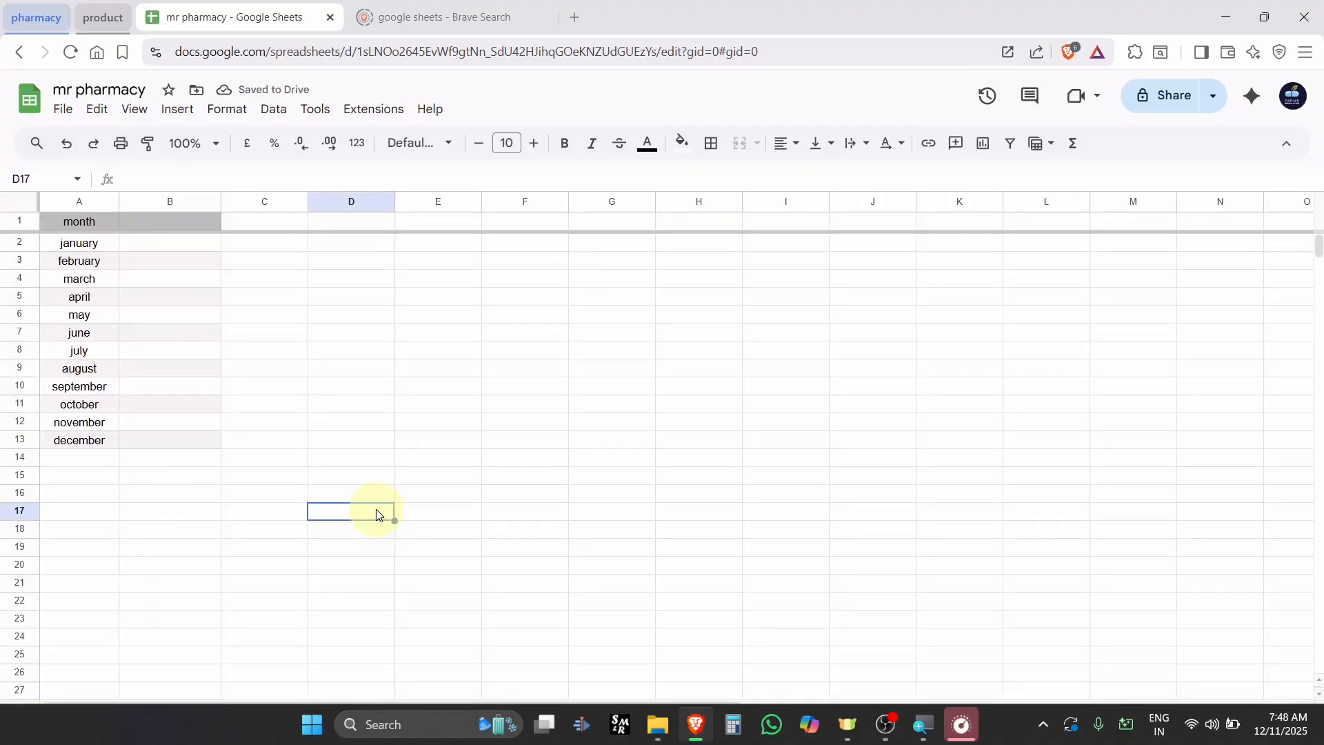
key(ctrl+z)
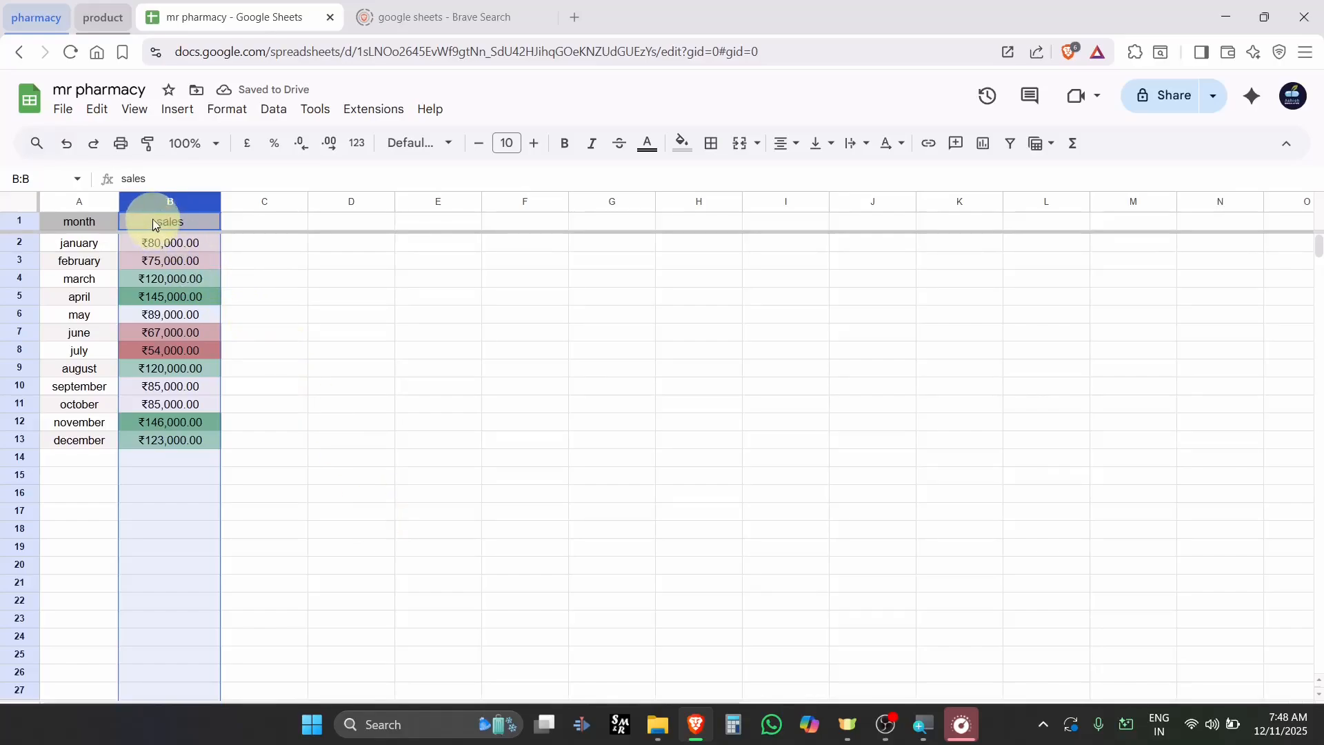
click(152, 201)
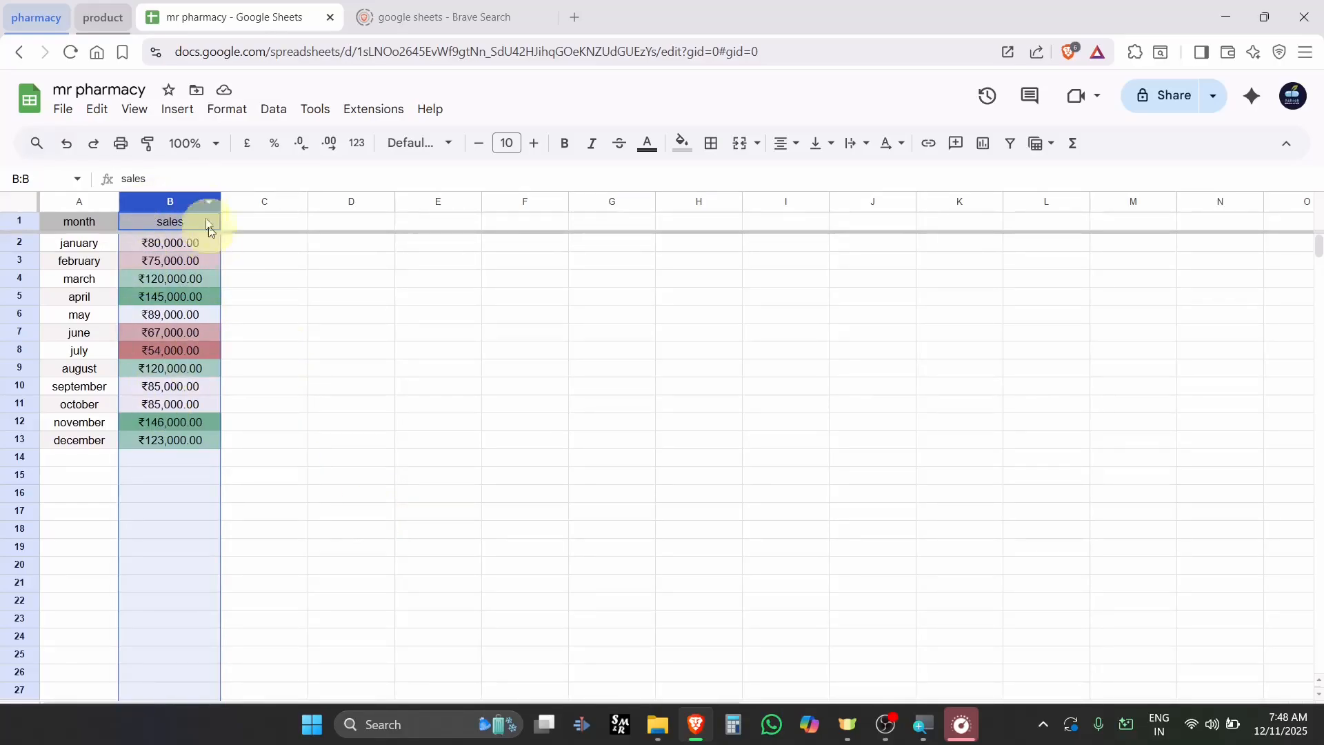
click(269, 107)
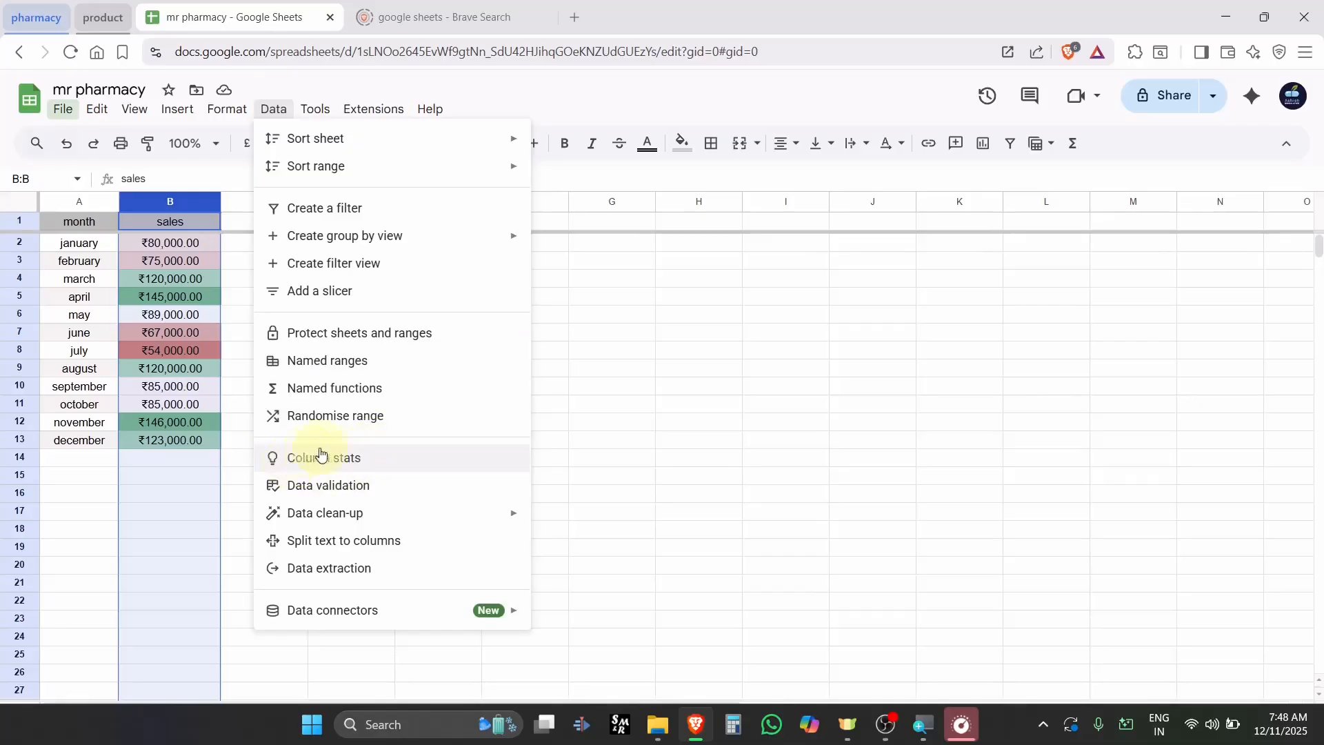
Review sales column stats (sum ₹1,189,000.00, average ₹99,083.33), toggling distribution and count, then close
click(376, 461)
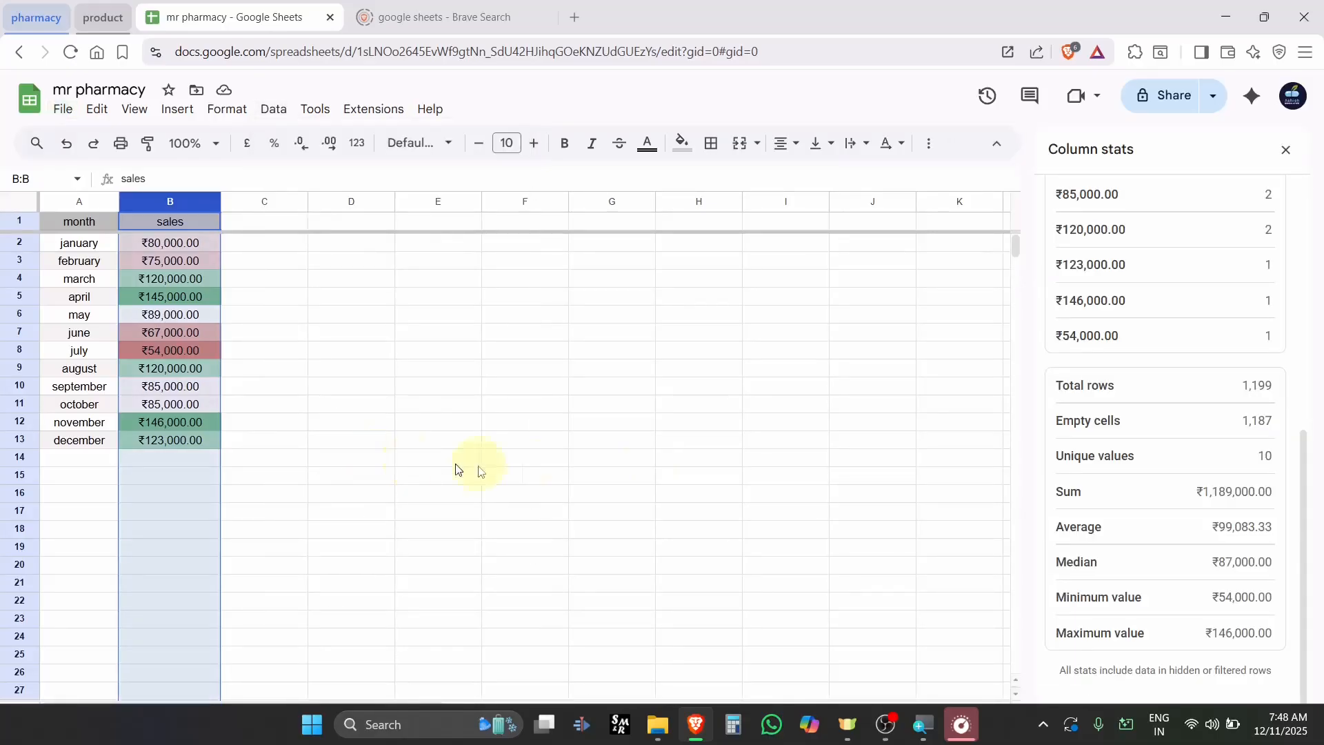
scroll(1118, 349, up, 2)
scroll(1118, 349, up, 5)
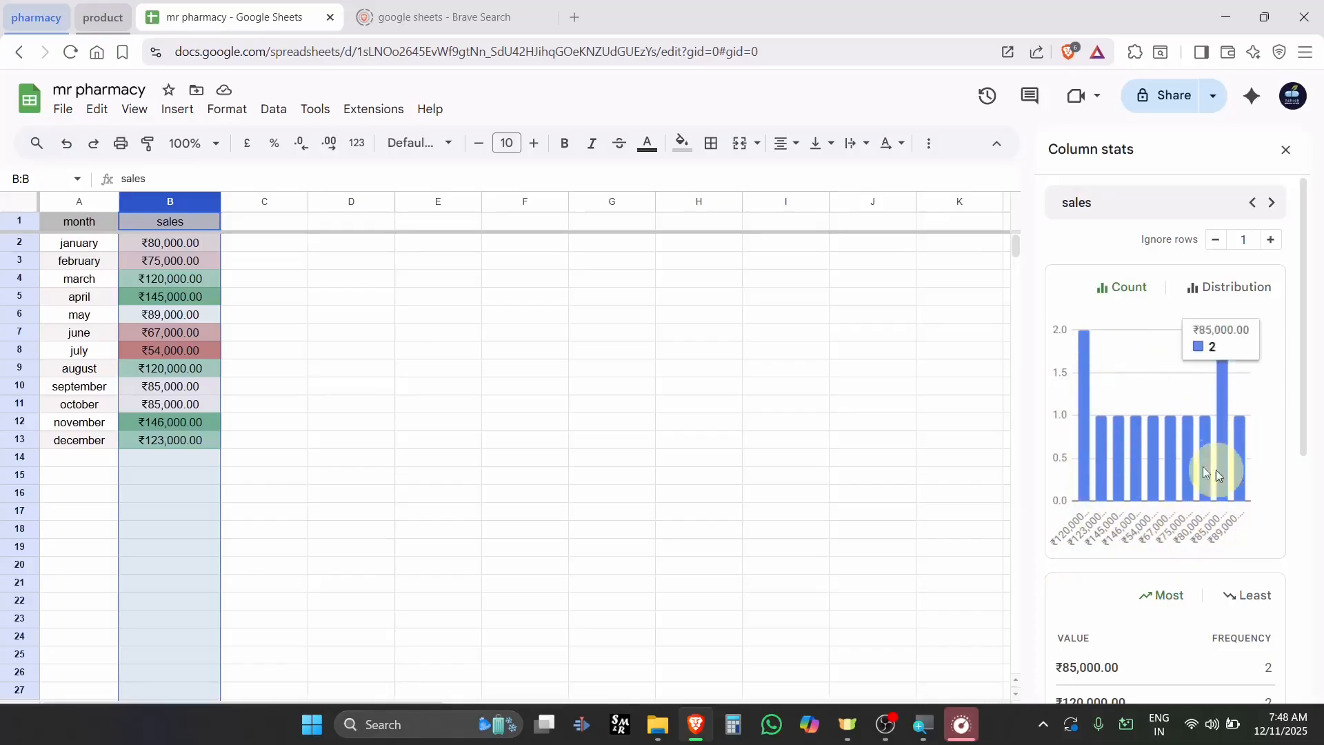
click(1225, 301)
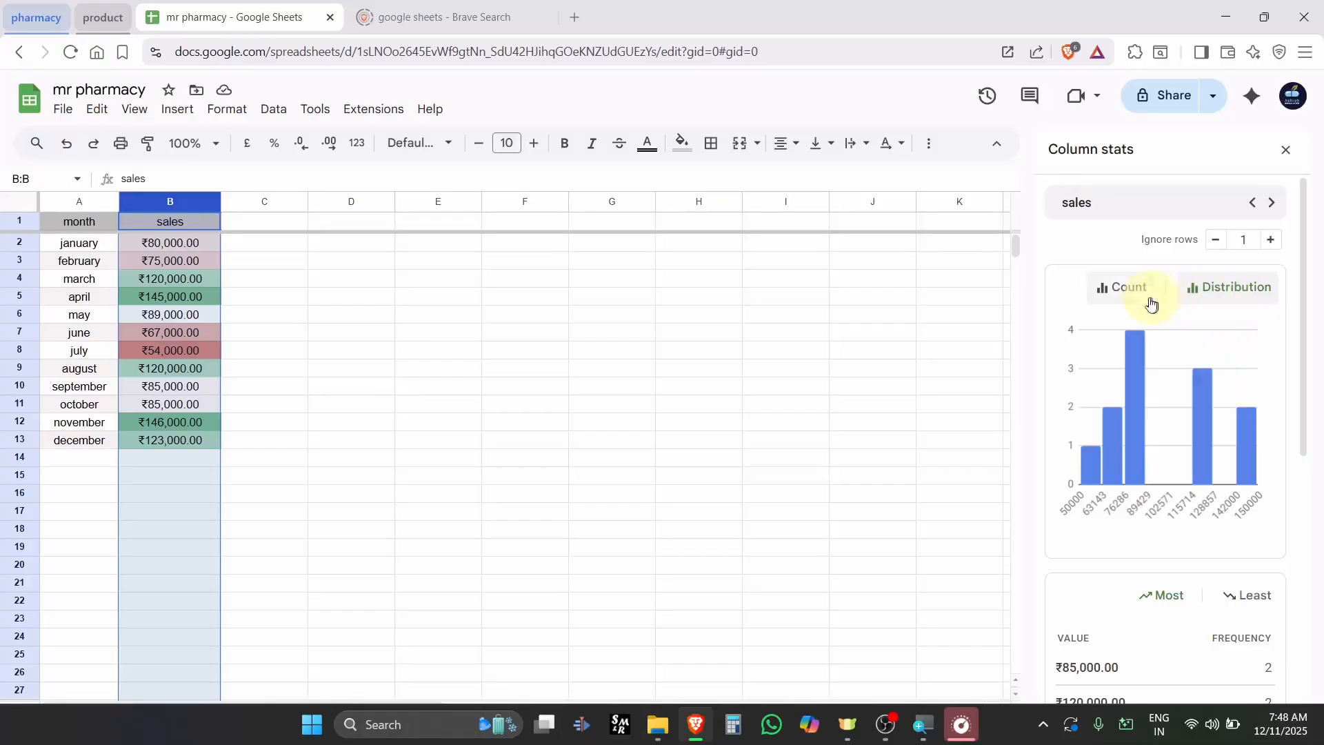
click(1123, 286)
scroll(1147, 413, down, 3)
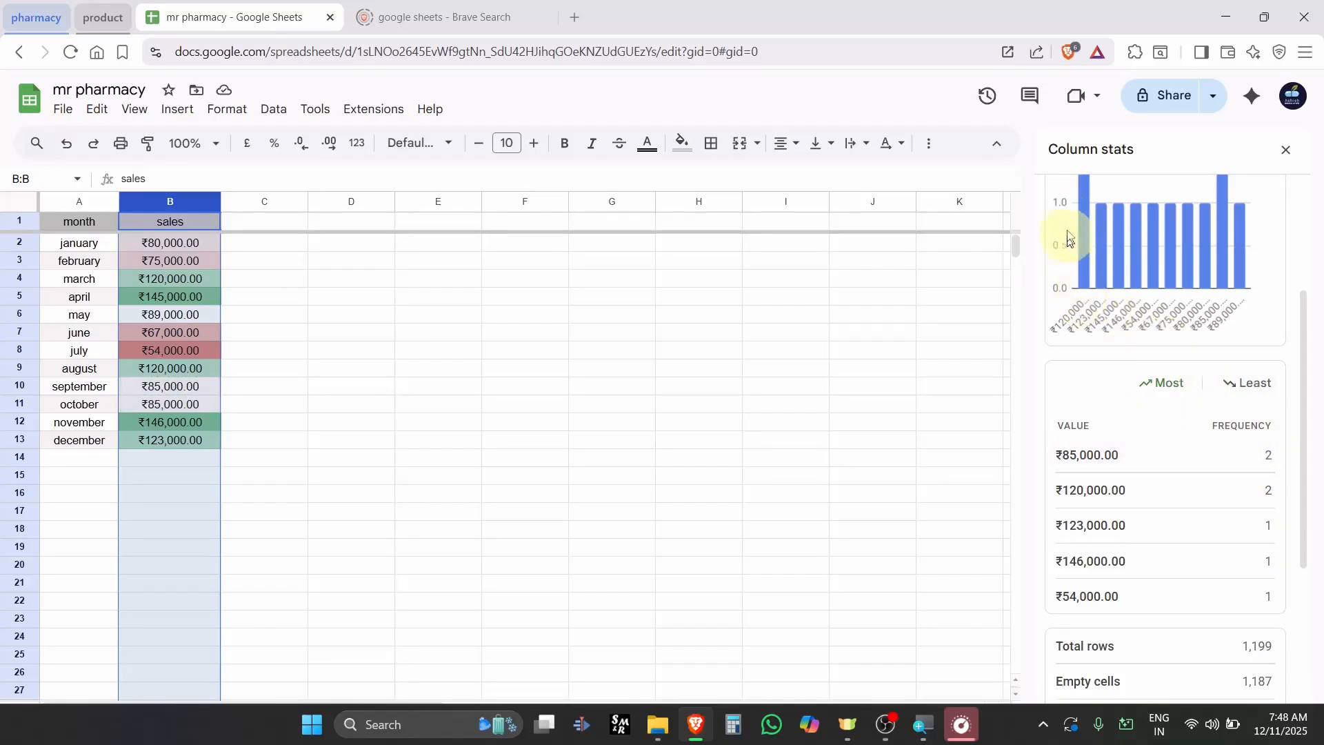
scroll(1148, 530, down, 1)
scroll(1145, 526, down, 3)
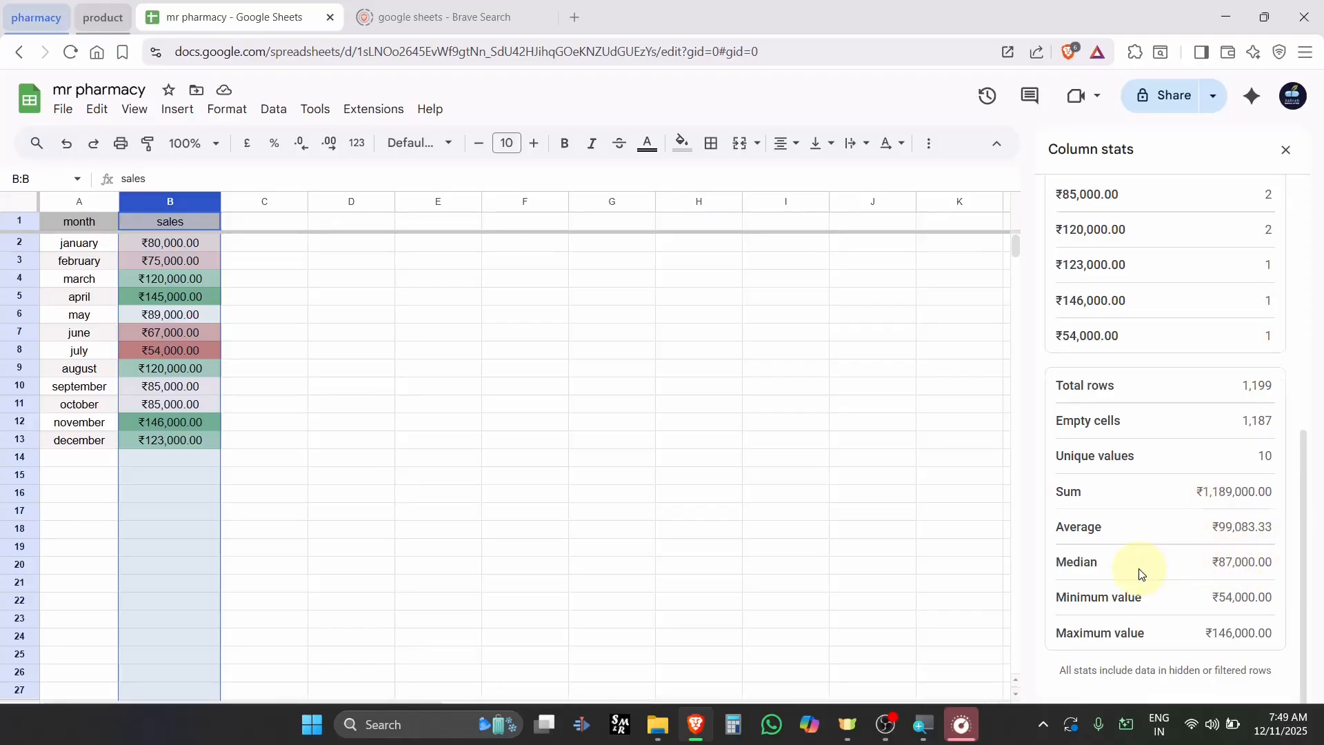
scroll(1139, 573, up, 4)
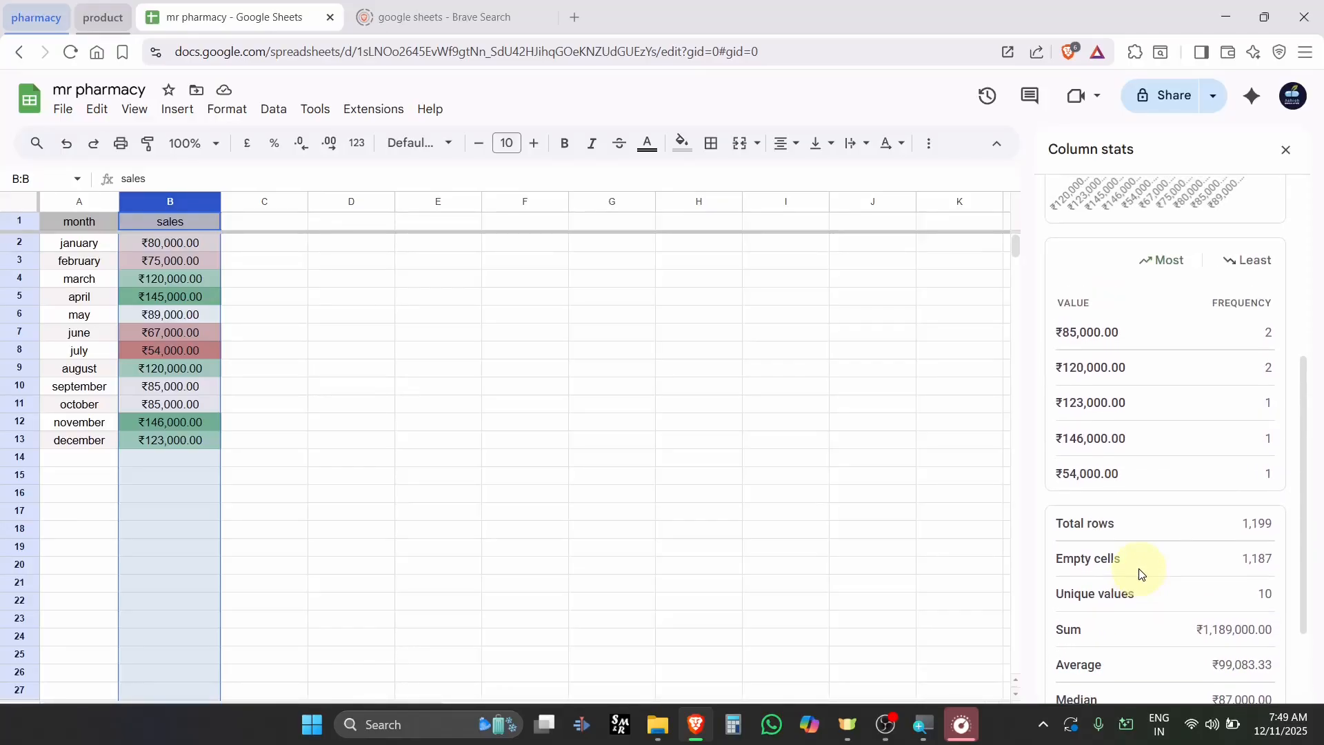
click(1277, 153)
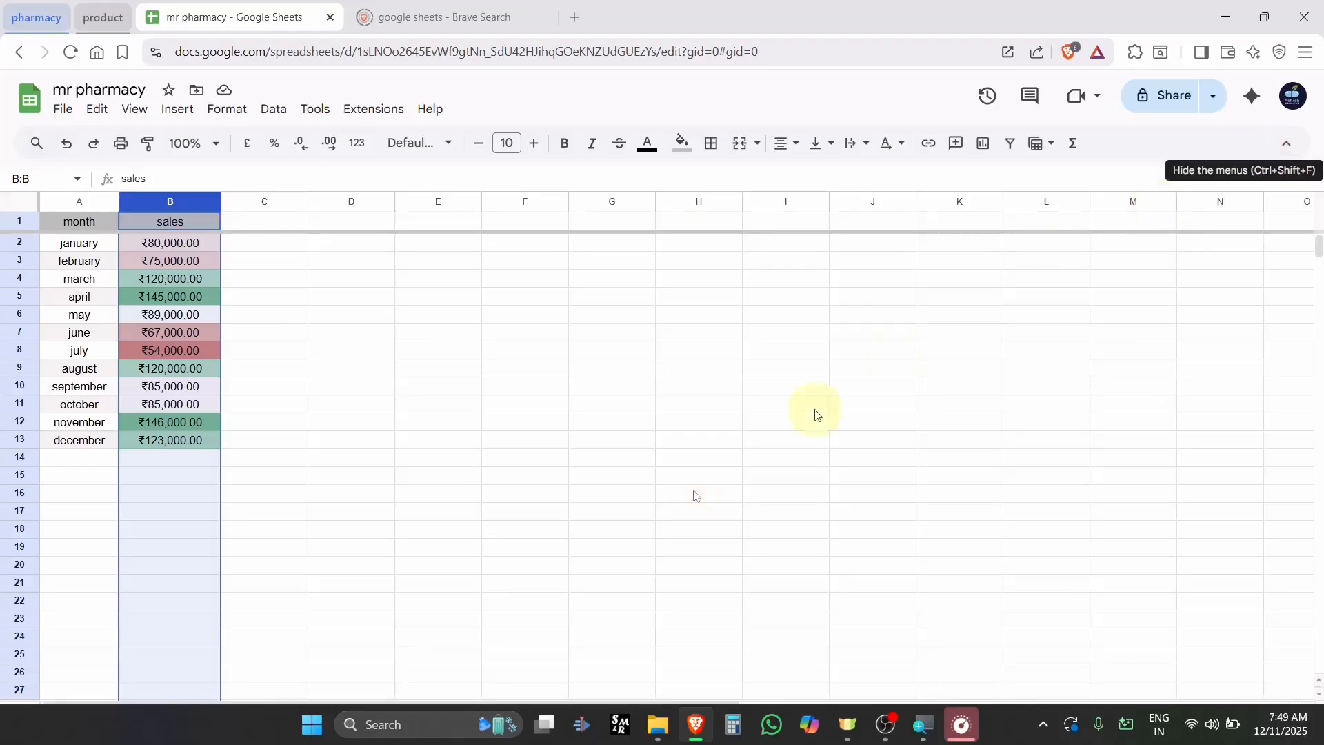
click(375, 636)
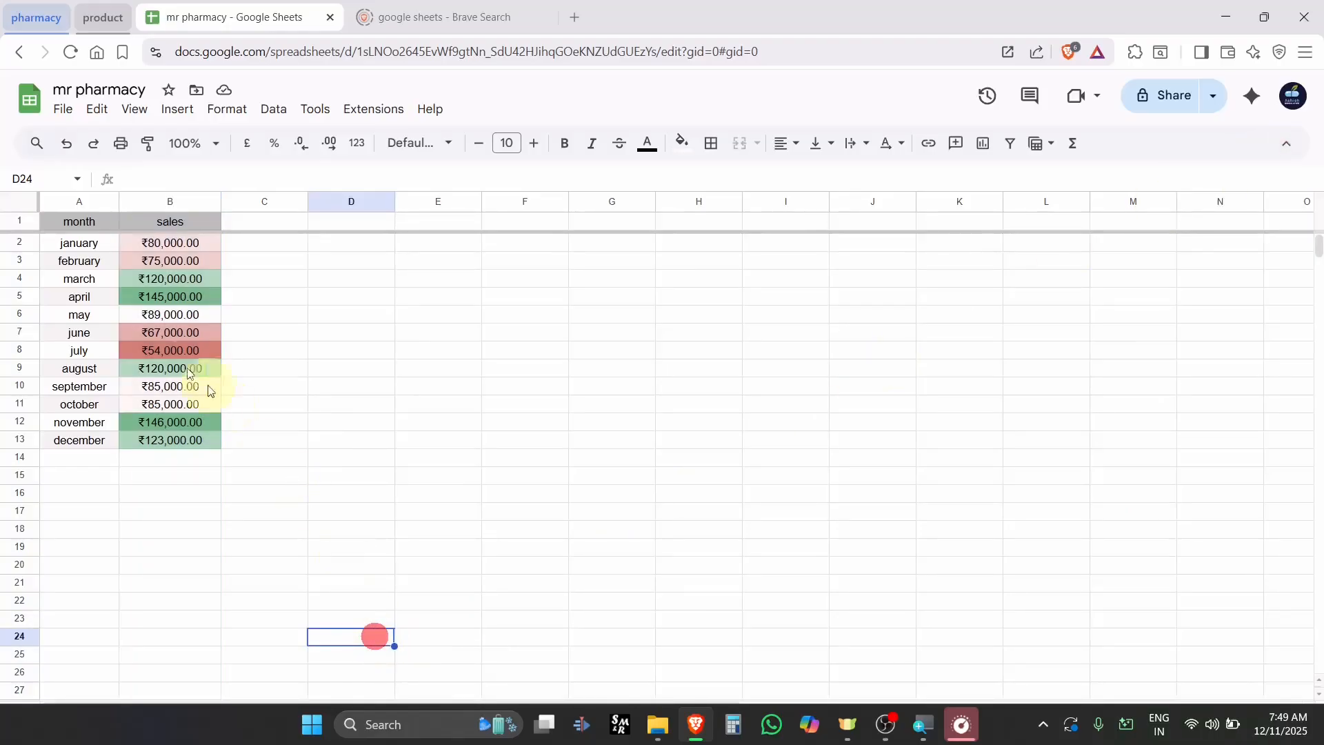
click(151, 204)
click(277, 259)
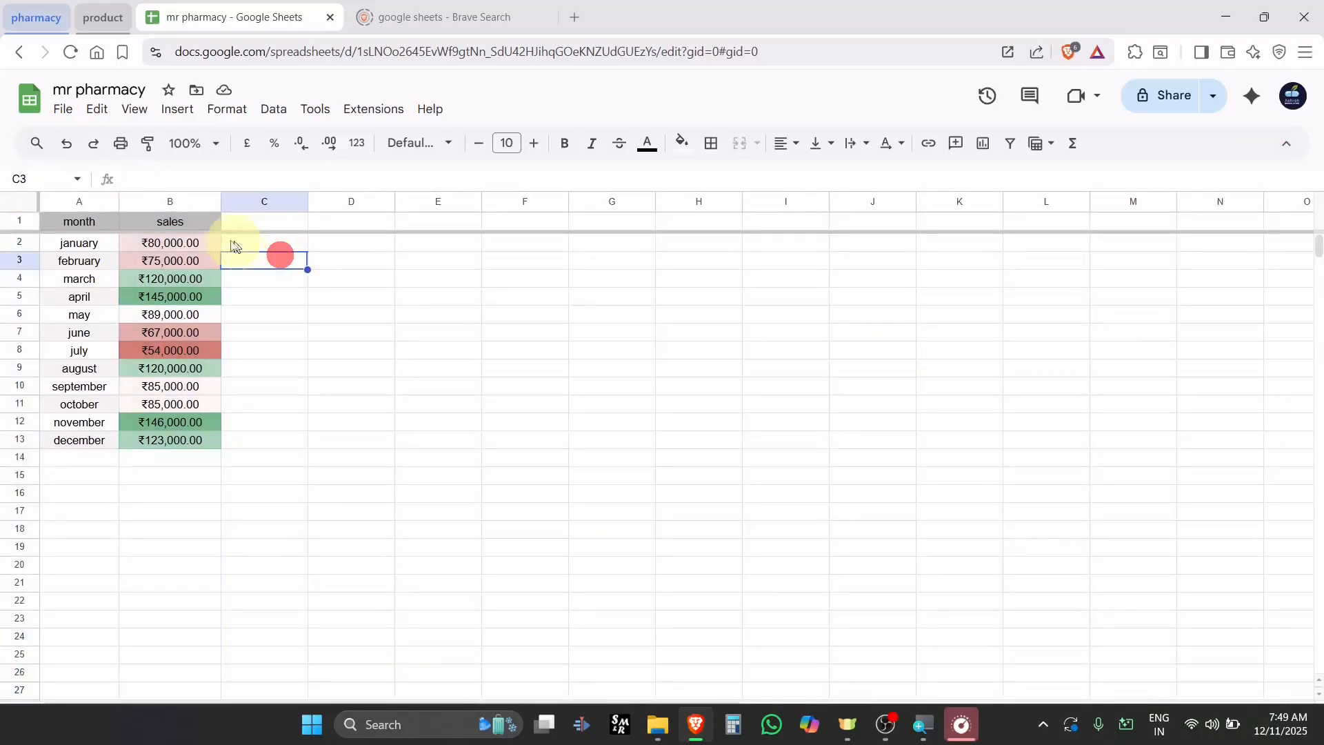
drag(200, 228, 197, 432)
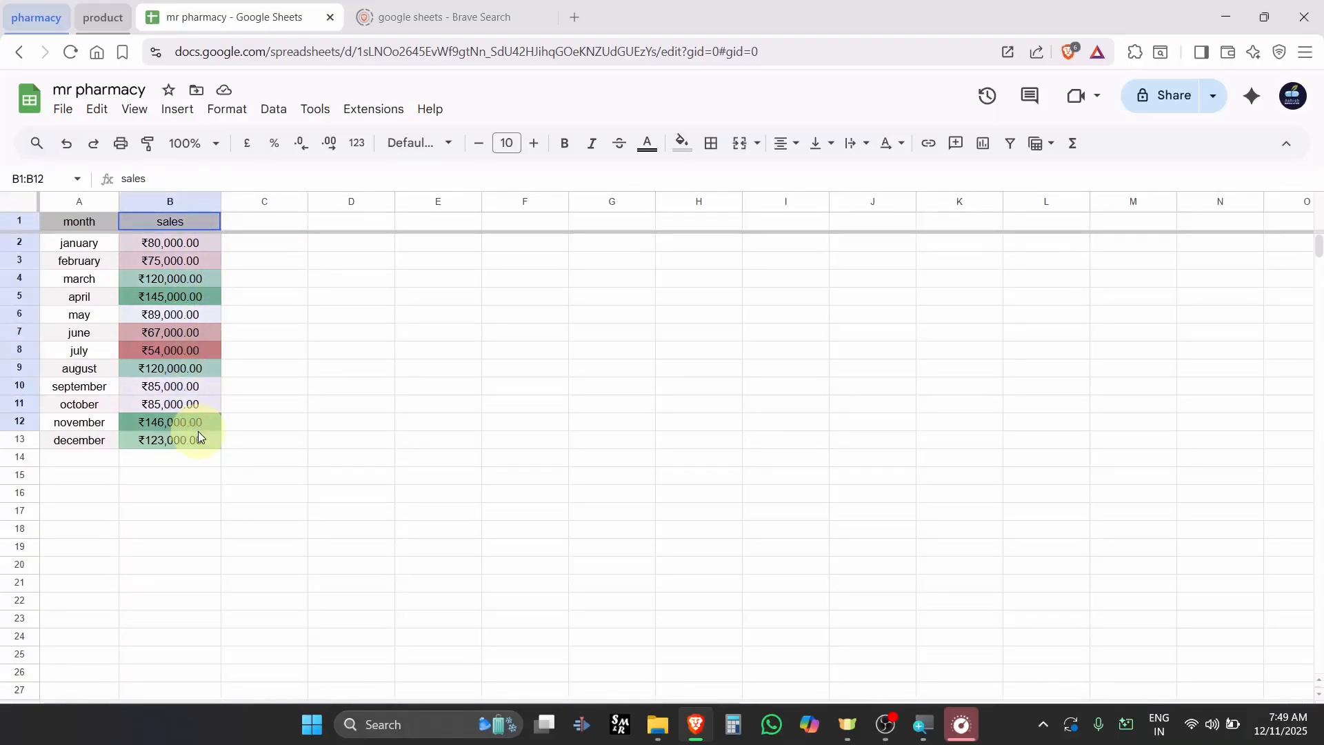
click(251, 350)
drag(159, 247, 192, 437)
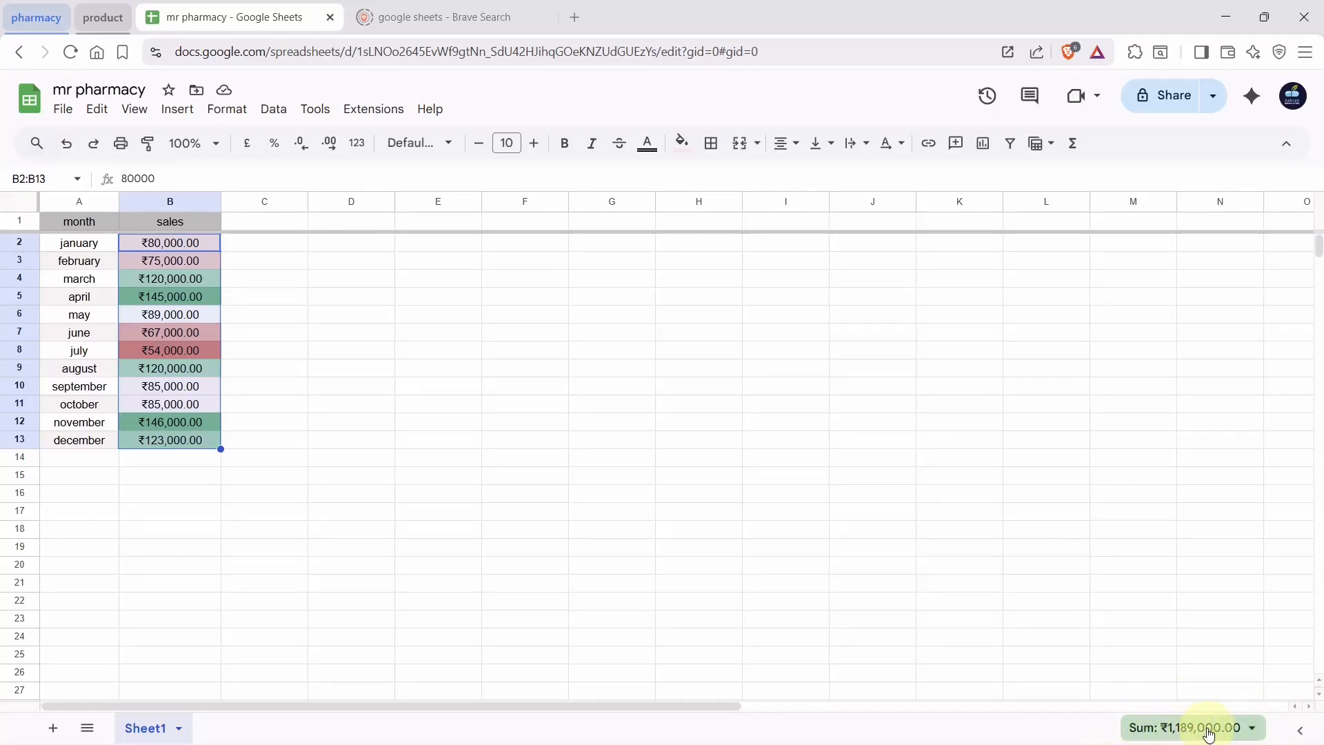
click(1254, 731)
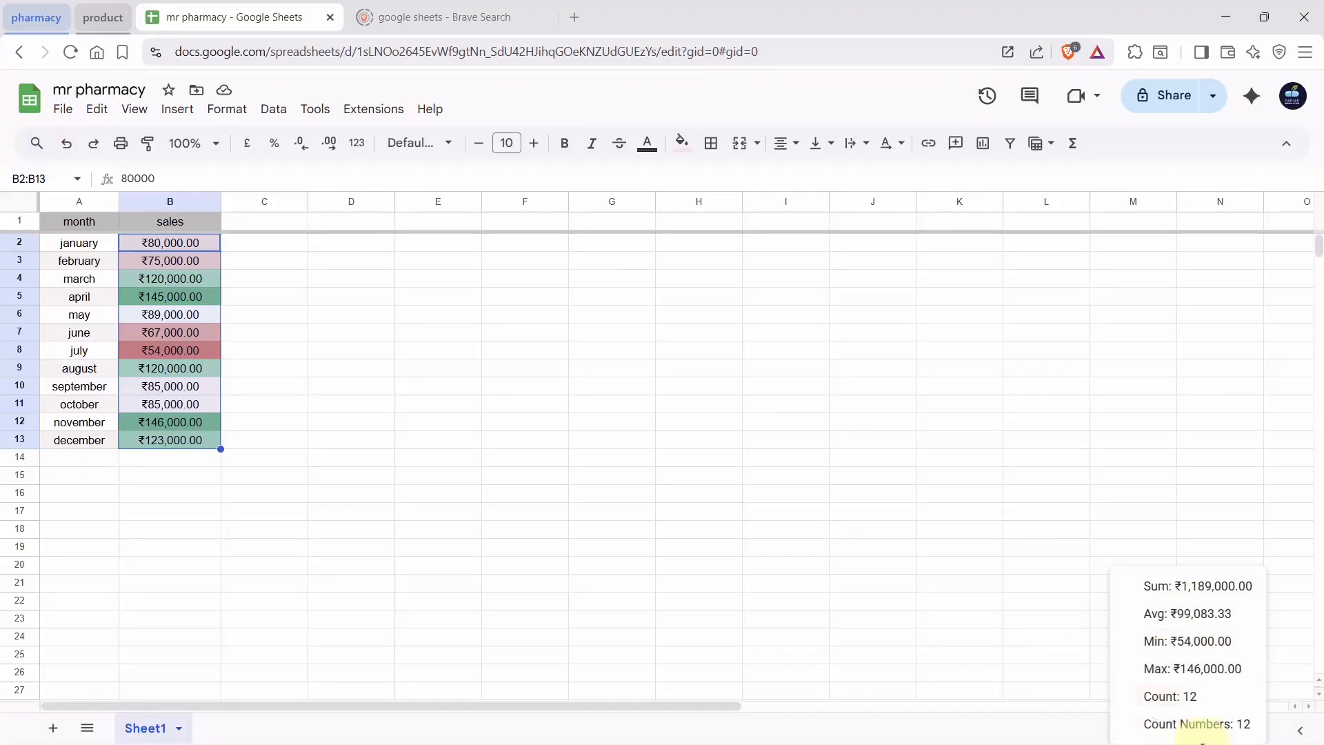
click(1078, 655)
click(614, 450)
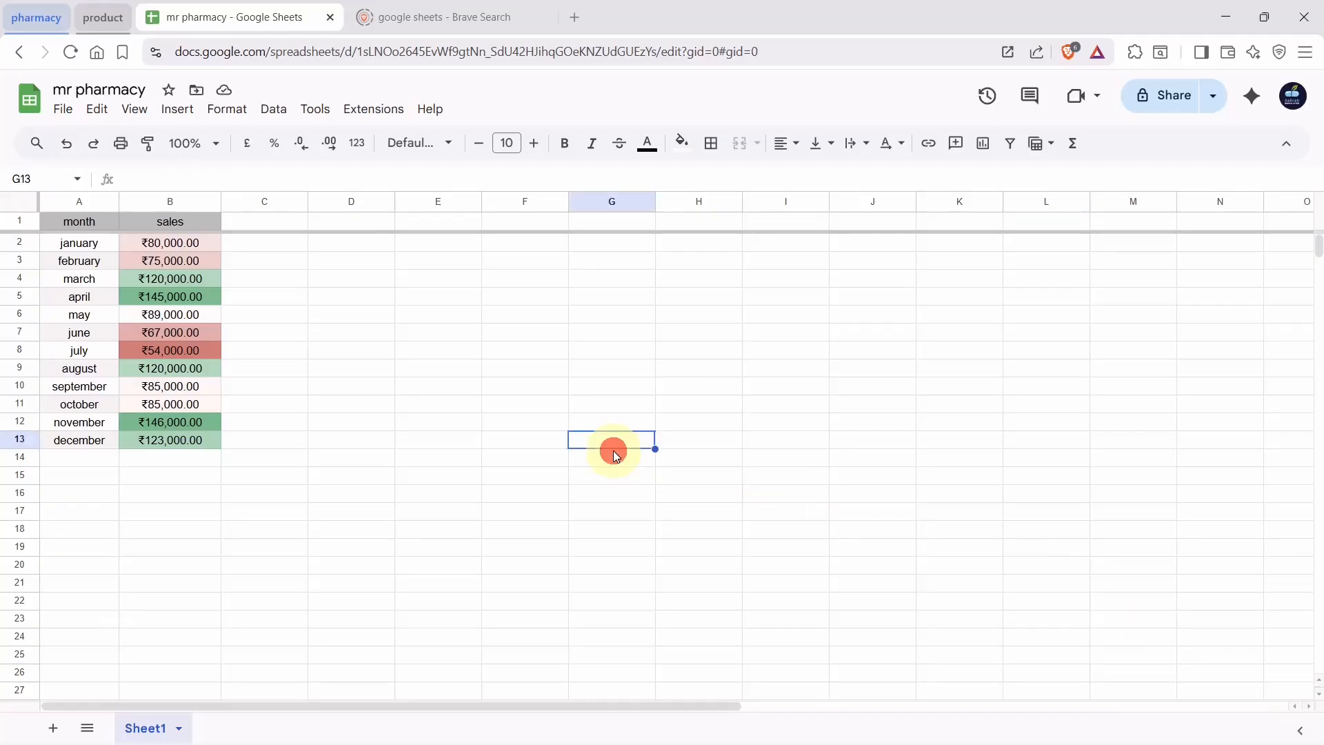
click(317, 335)
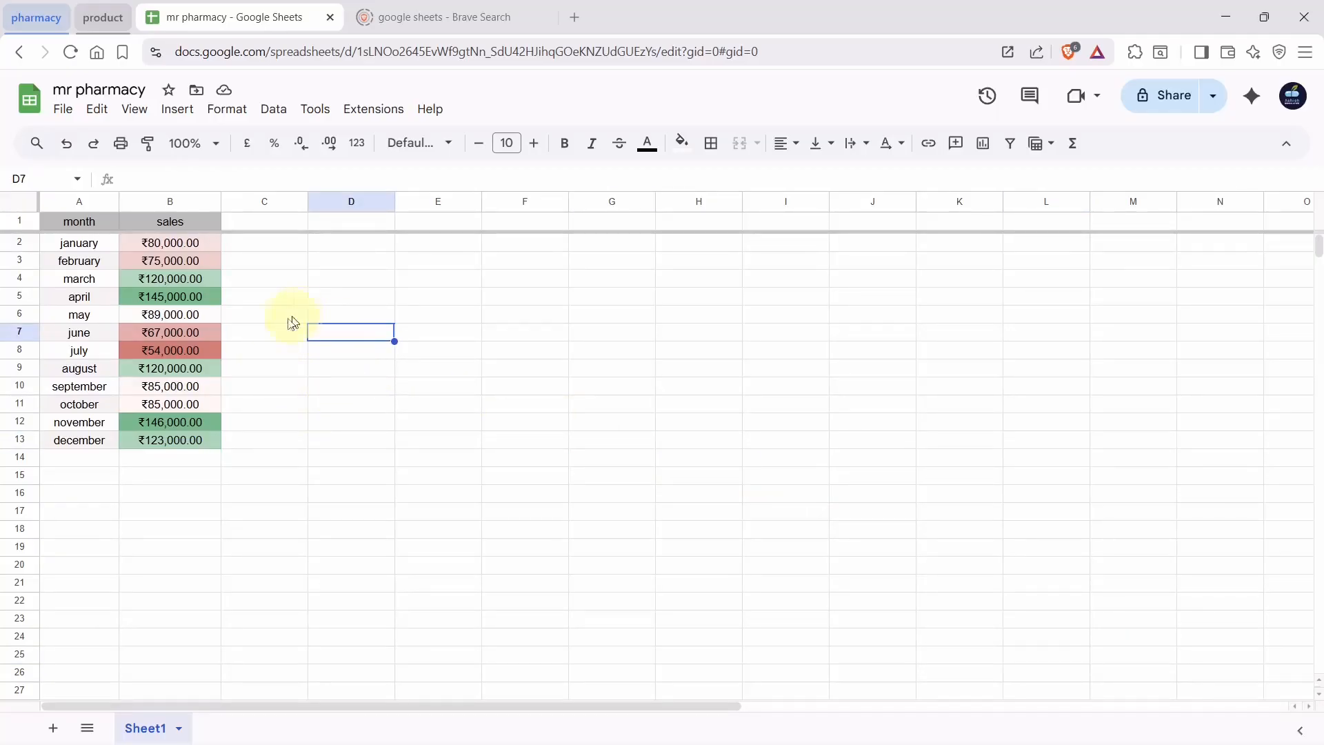
click(349, 352)
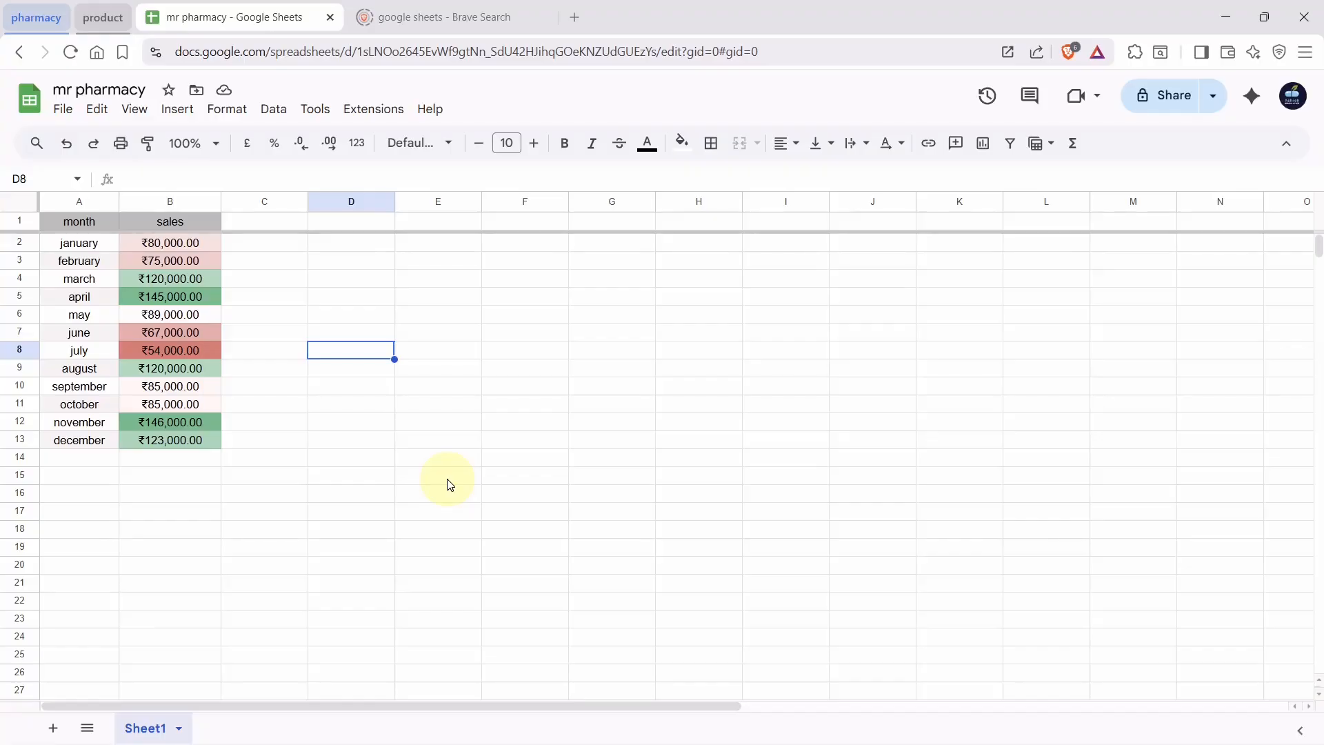
click(338, 337)
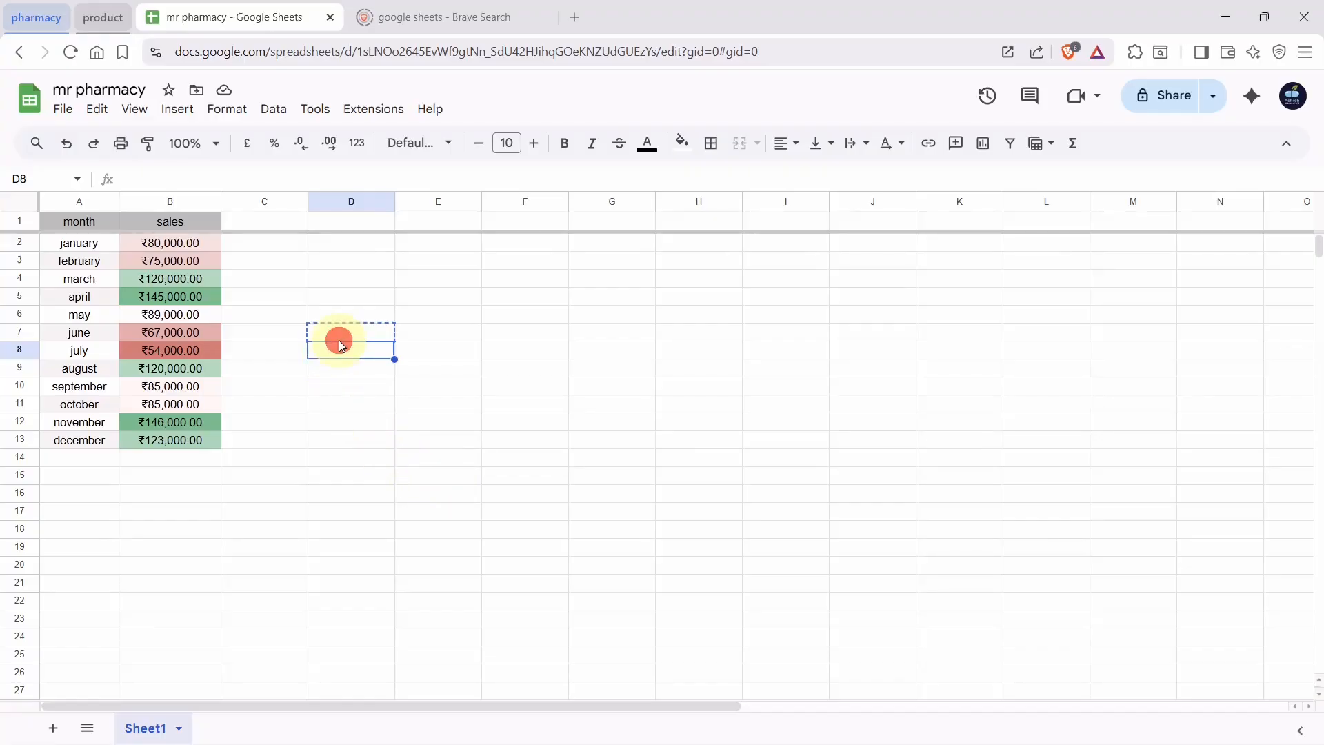
text(=)
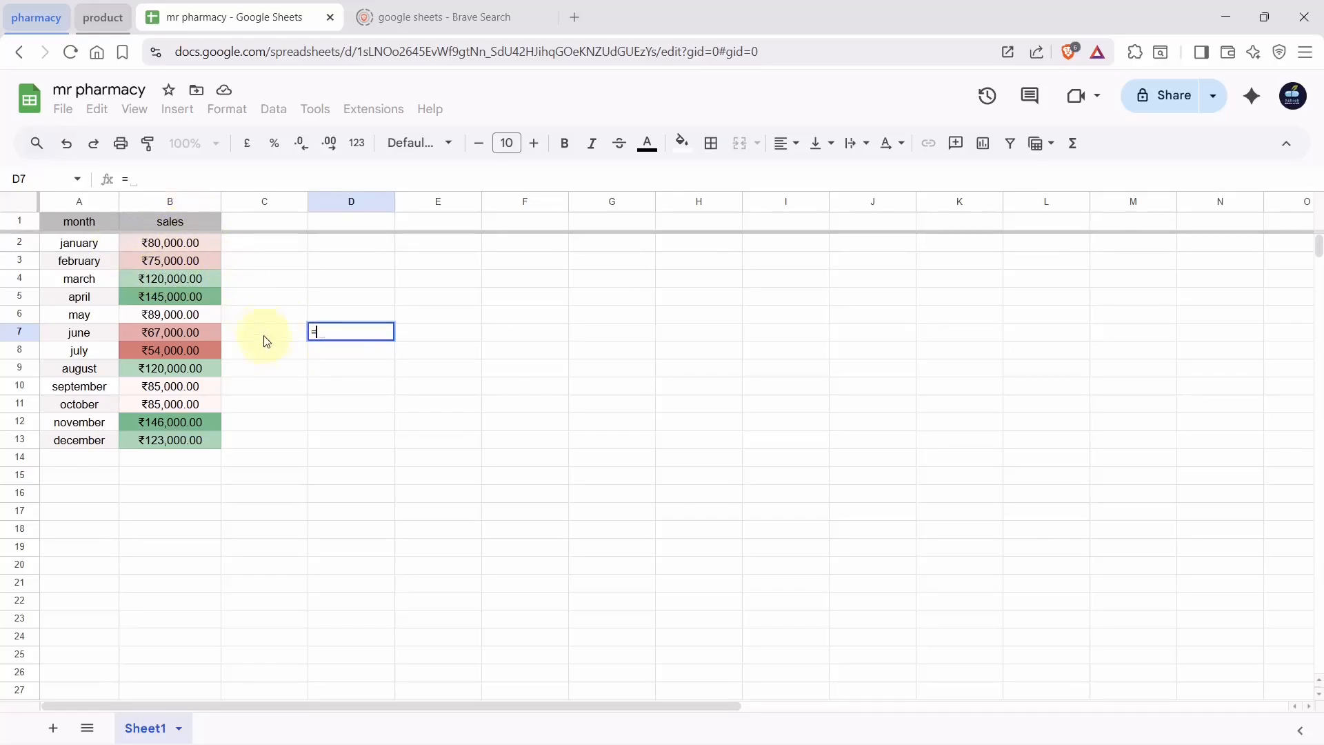
text(b2)
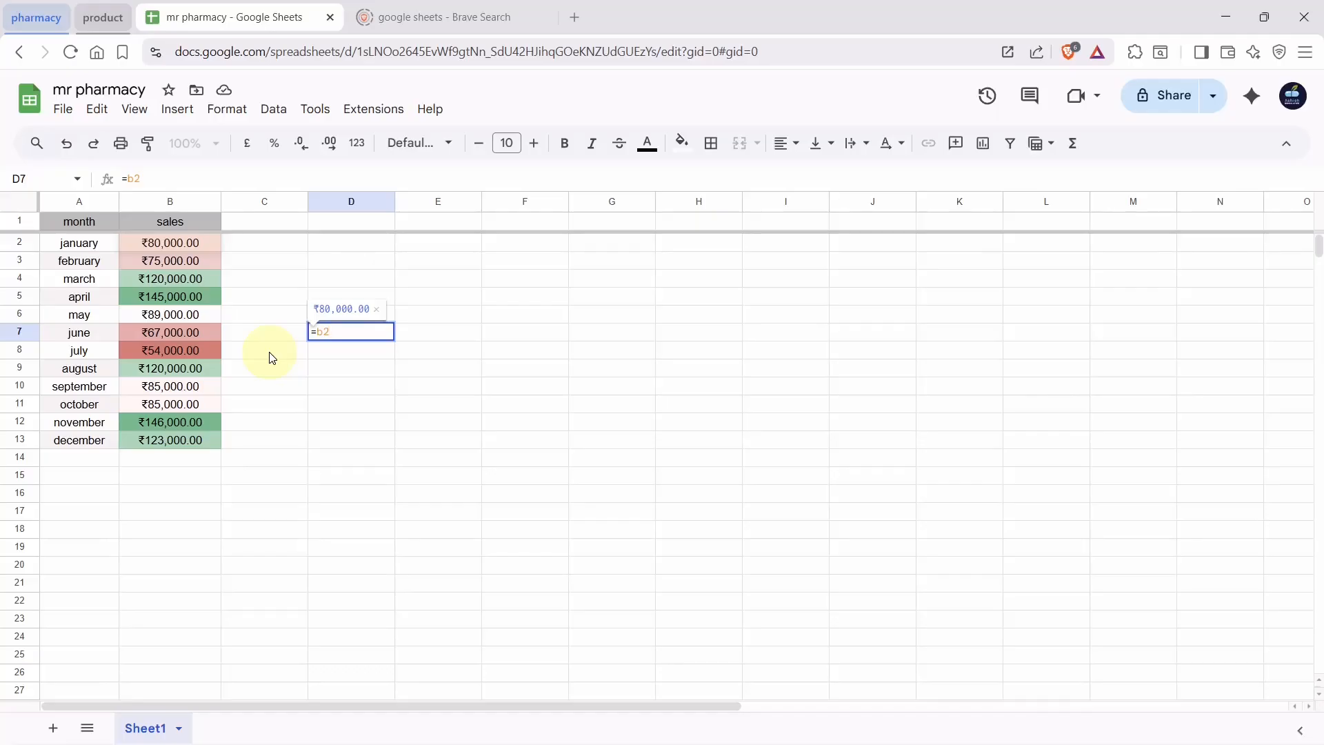
text(+)
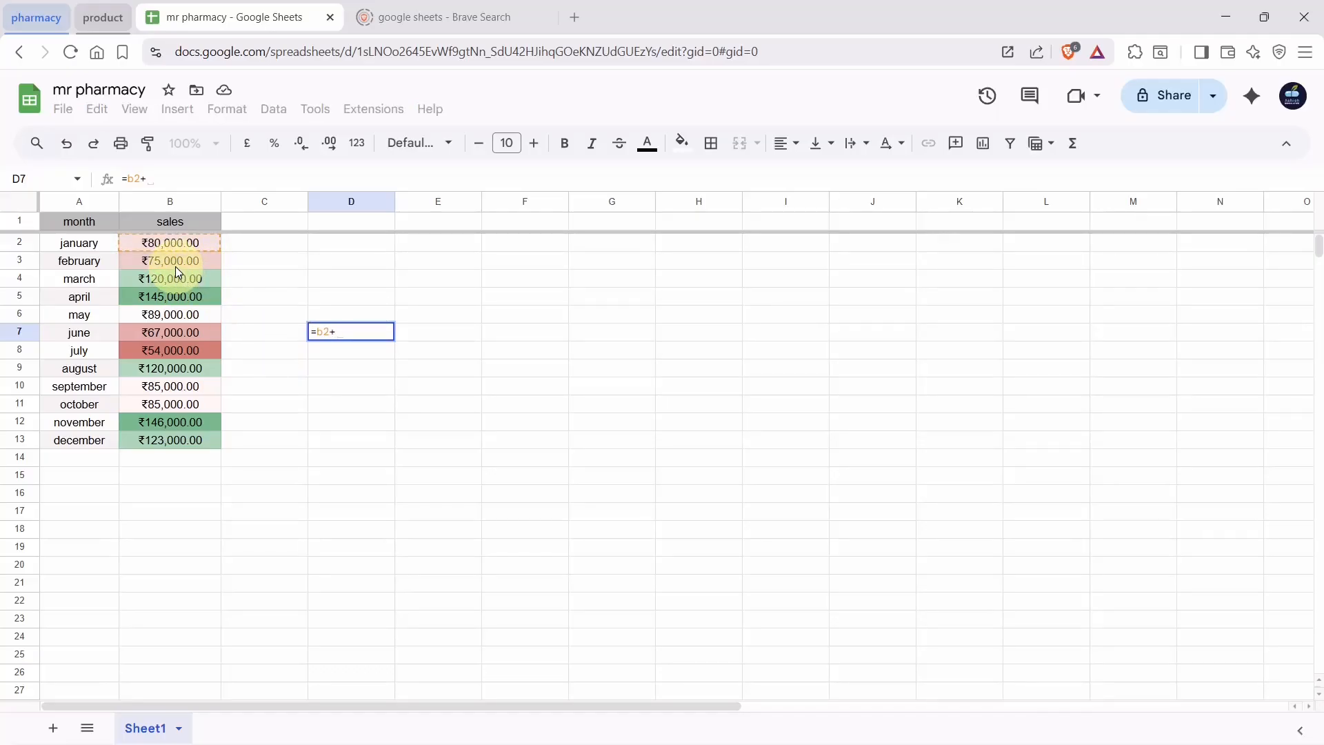
text(b3)
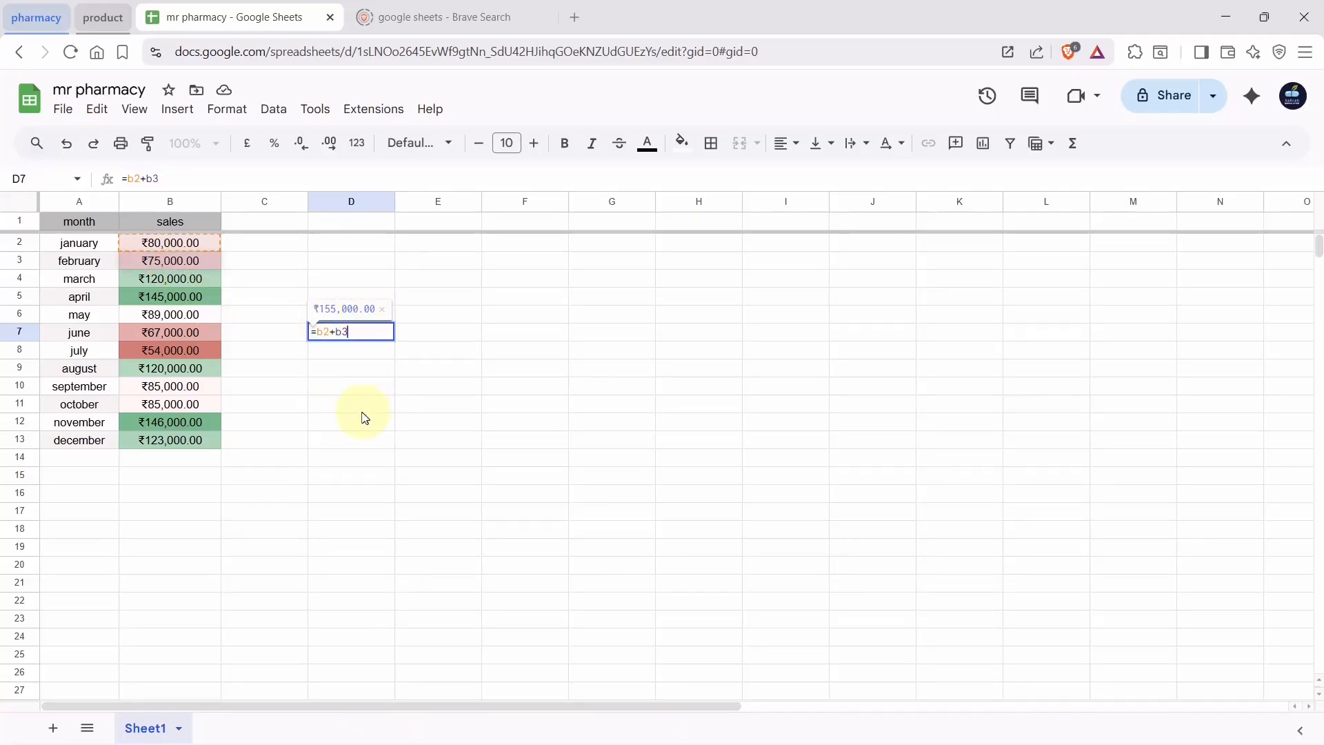
key(Return)
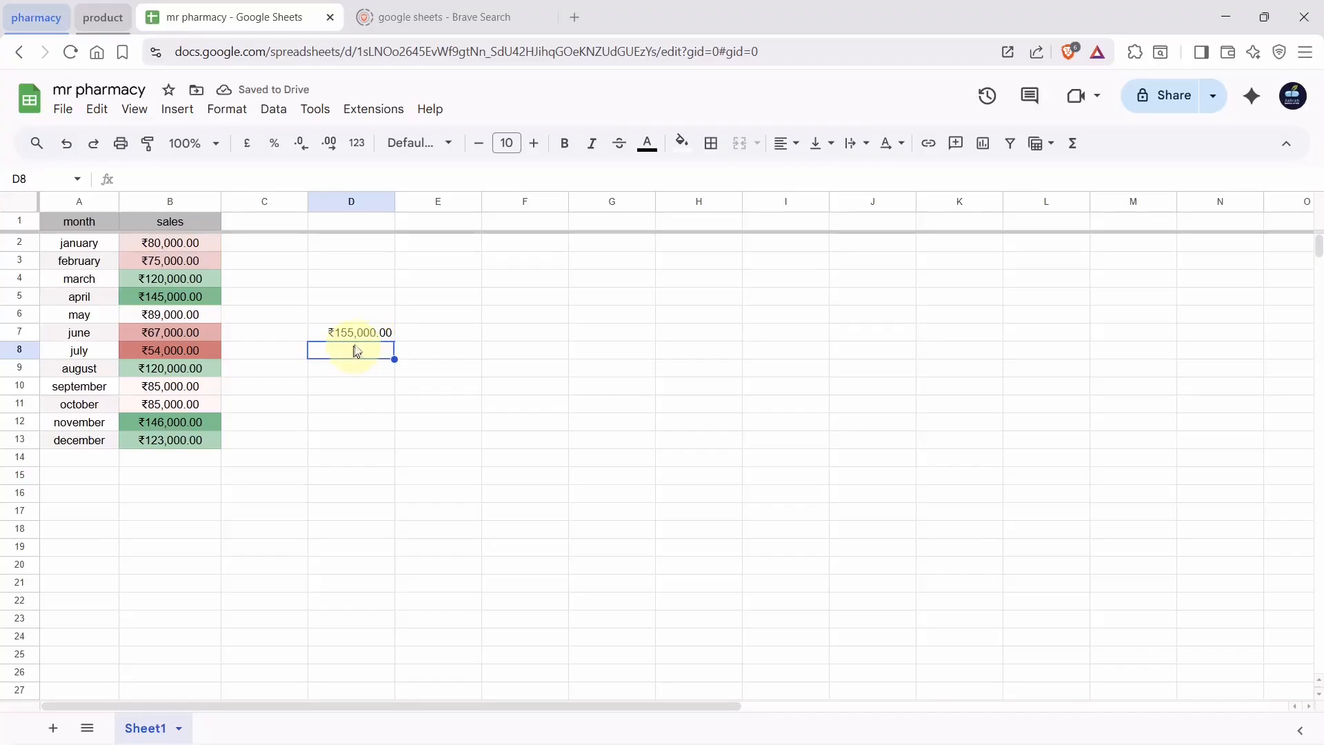
click(366, 336)
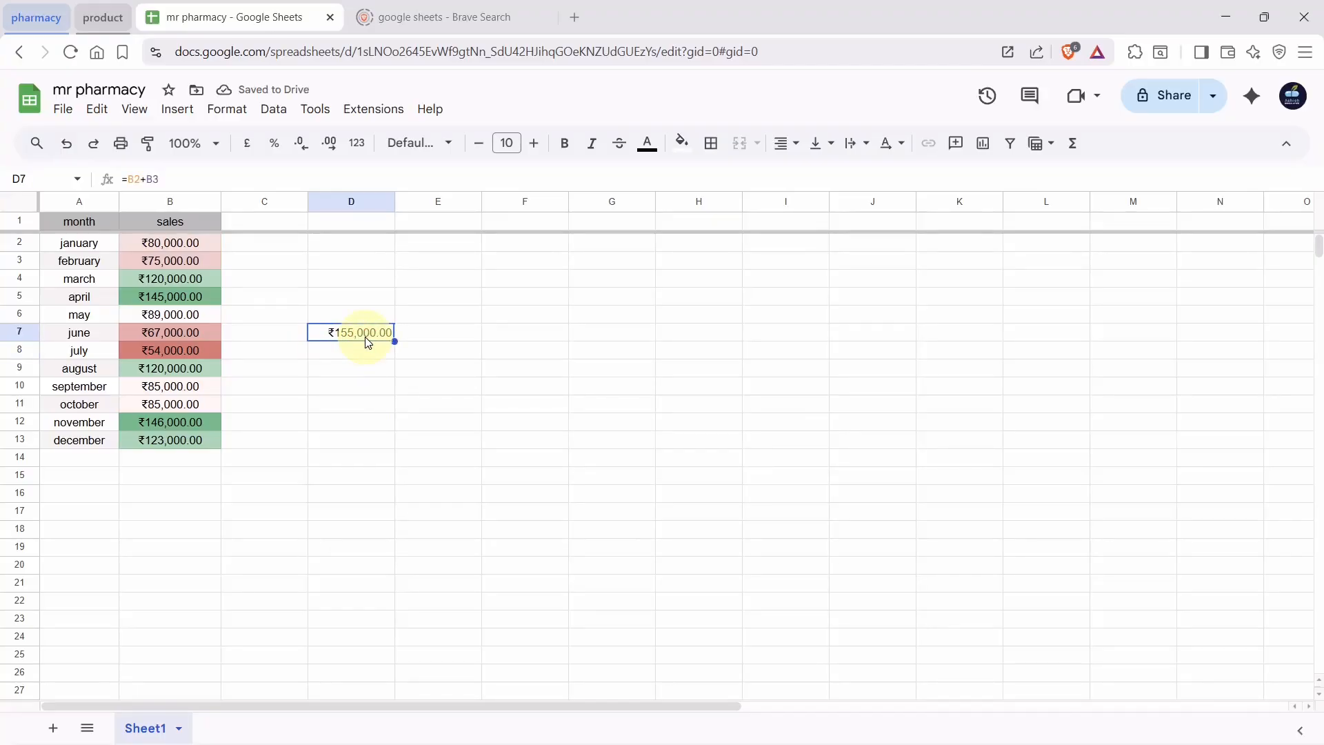
key(Delete)
text(=)
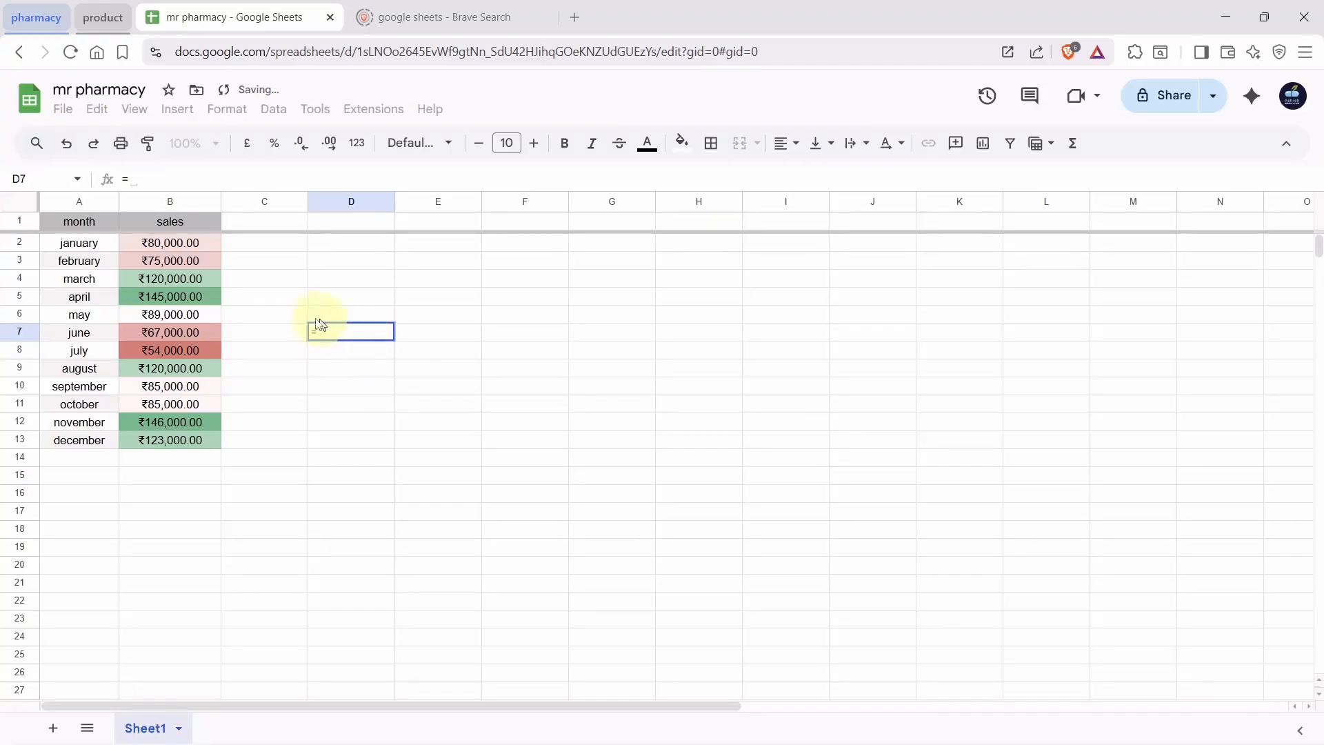
click(179, 241)
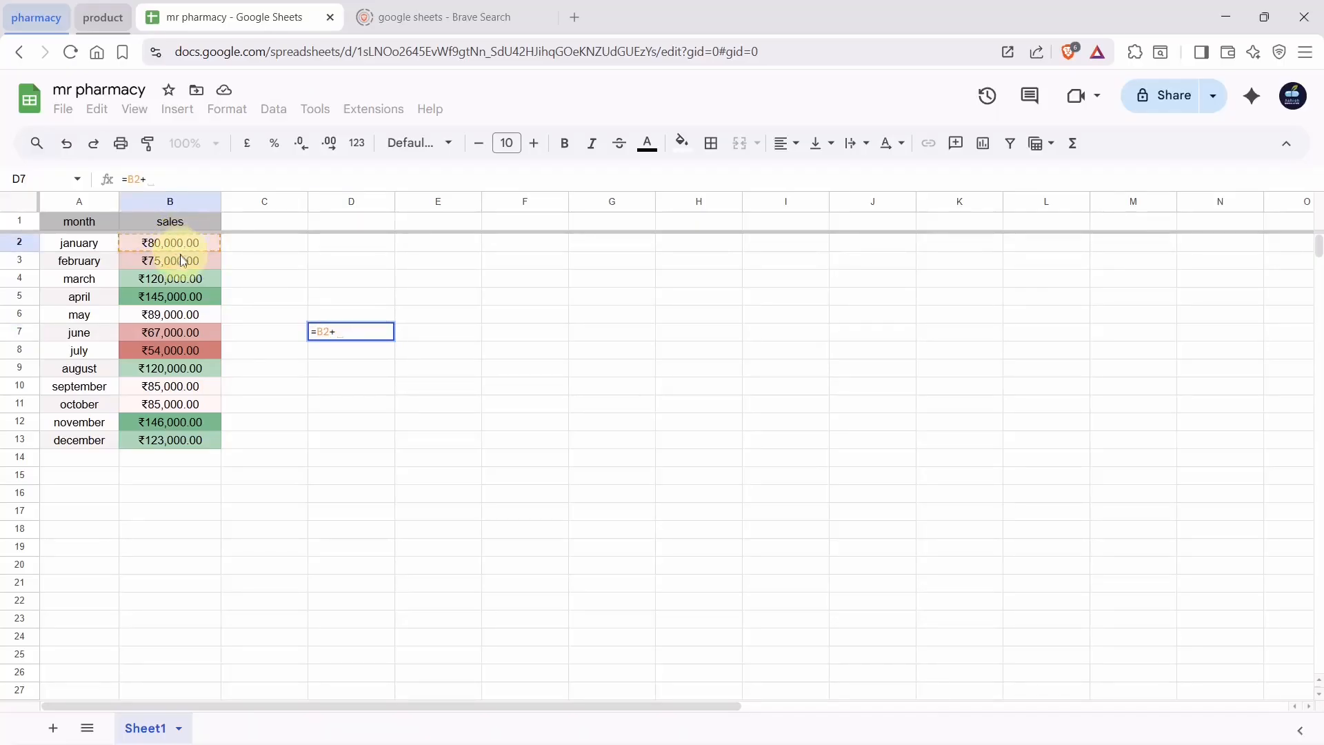
click(182, 261)
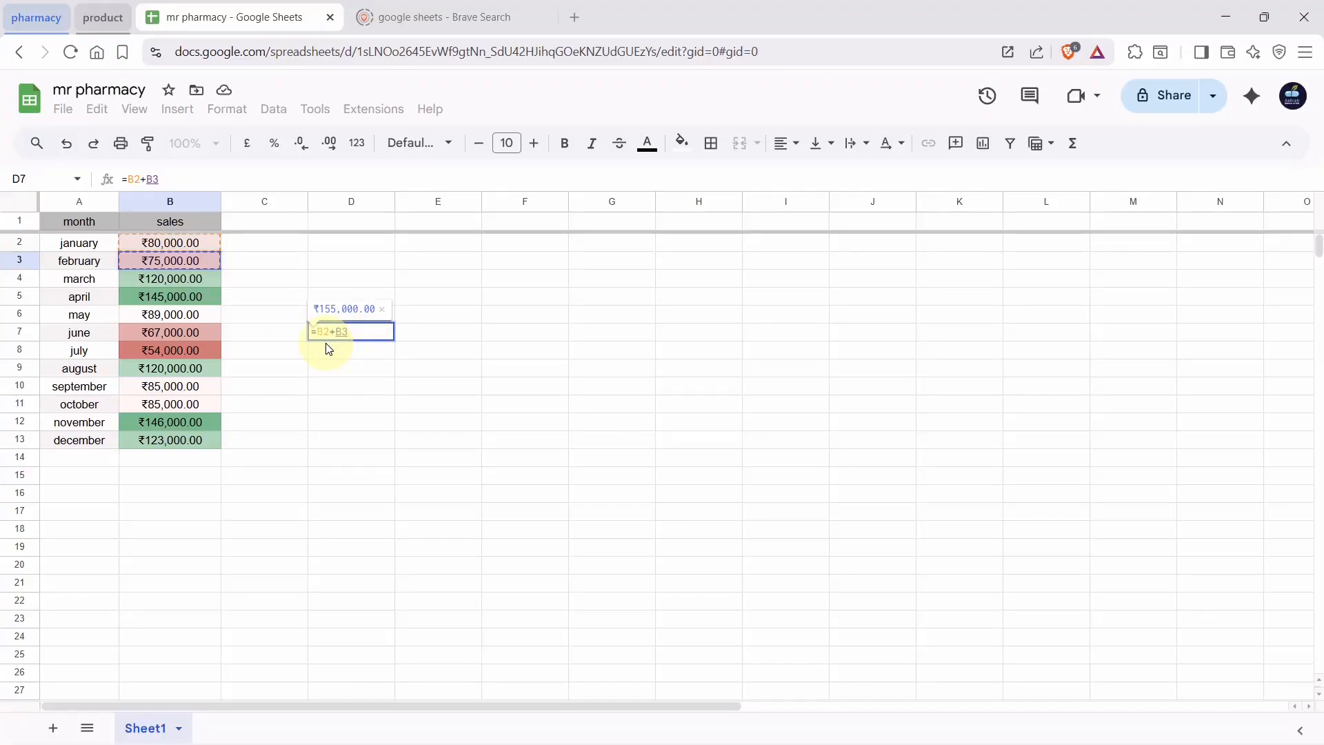
key(Return)
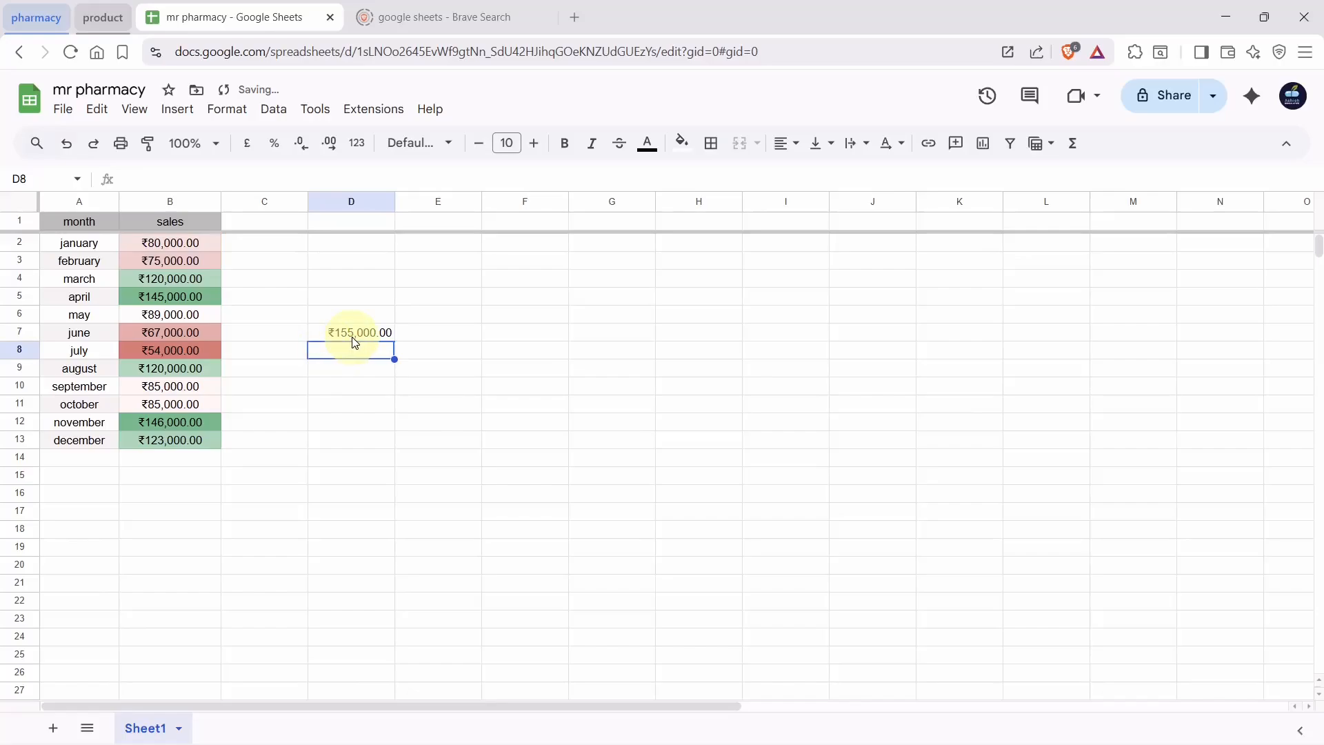
click(352, 337)
key(Delete)
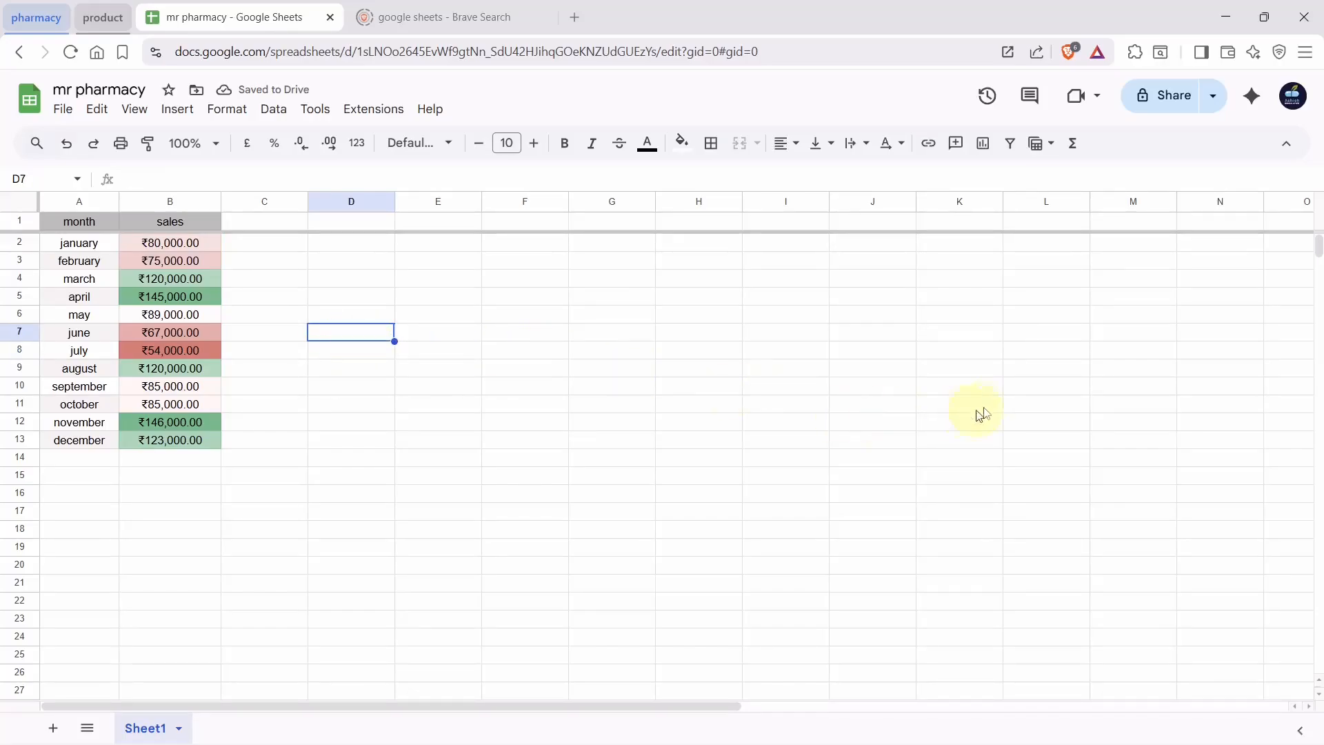
Browse the function categories and insert =SUM( ) into cell D7
click(1074, 146)
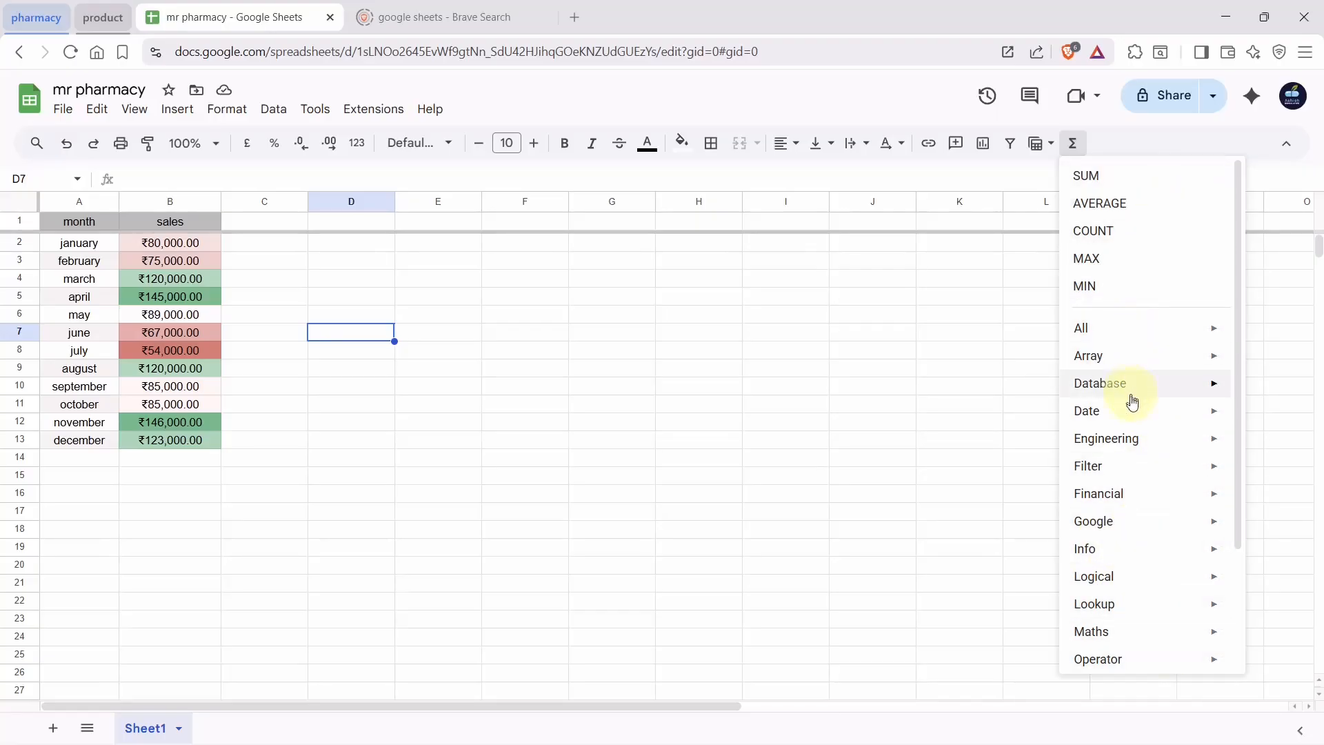
click(1138, 331)
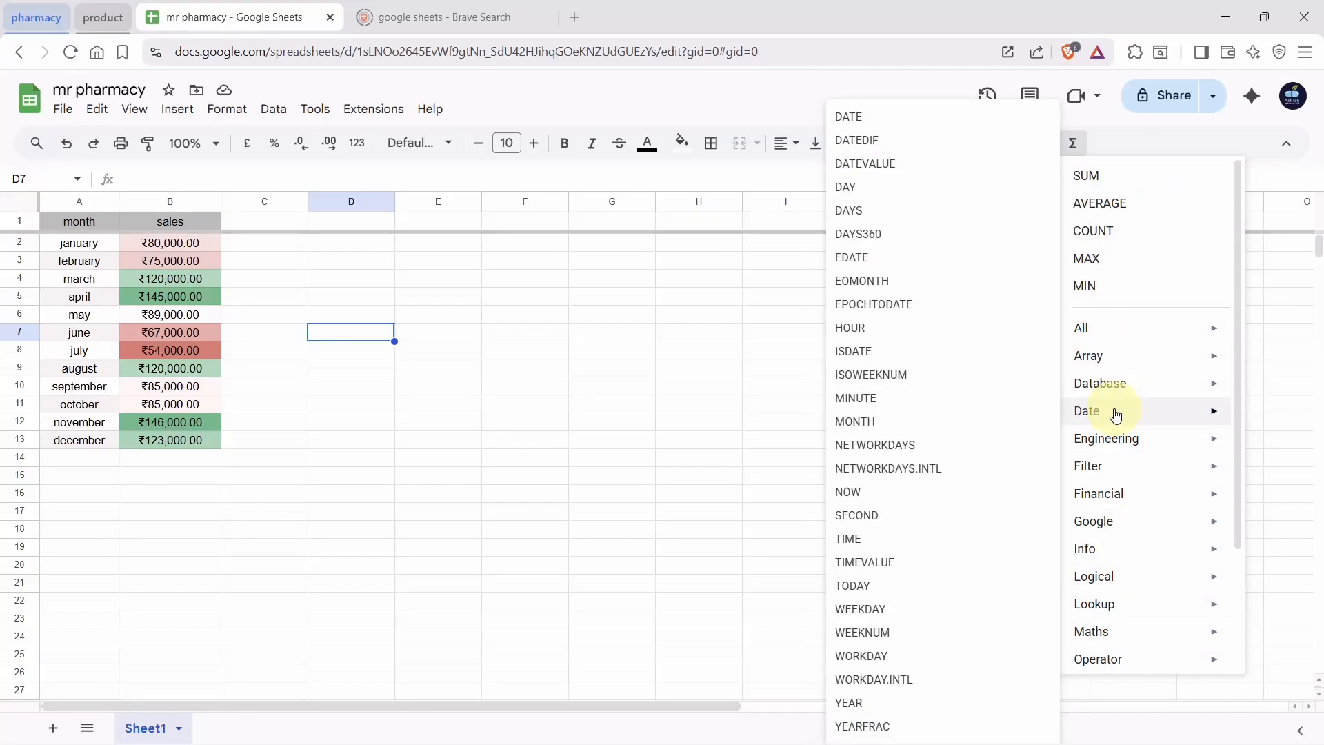
mouse_move(1123, 523)
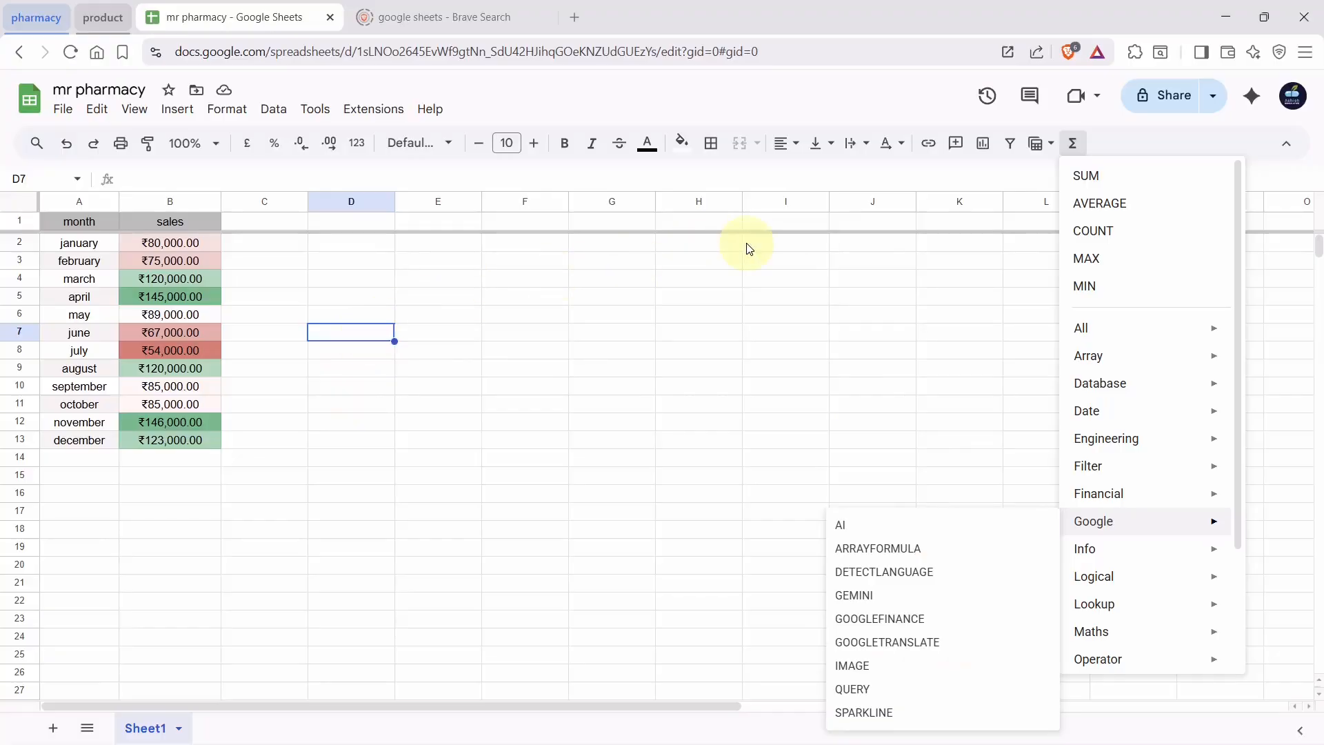
click(1126, 177)
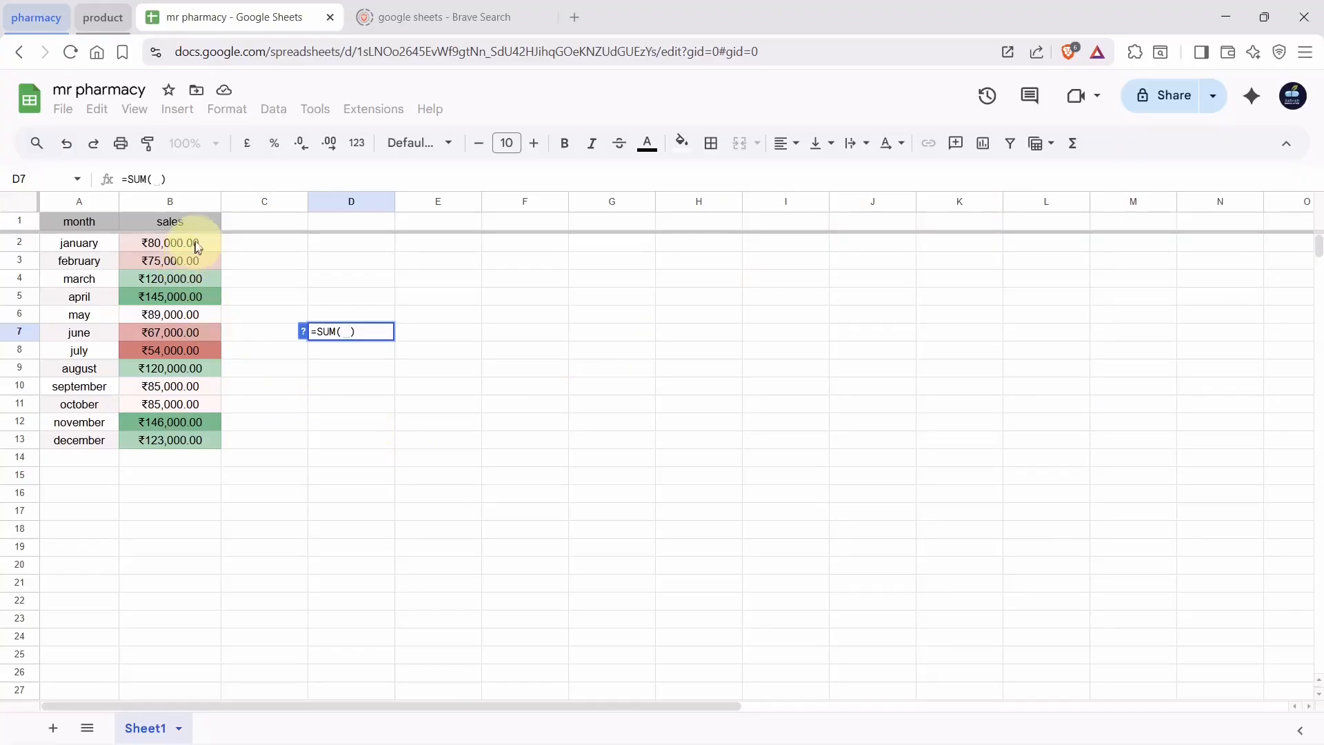
Complete D7 as =SUM(B2:B13) to show the ₹1,189,000.00 yearly total
drag(197, 240, 192, 436)
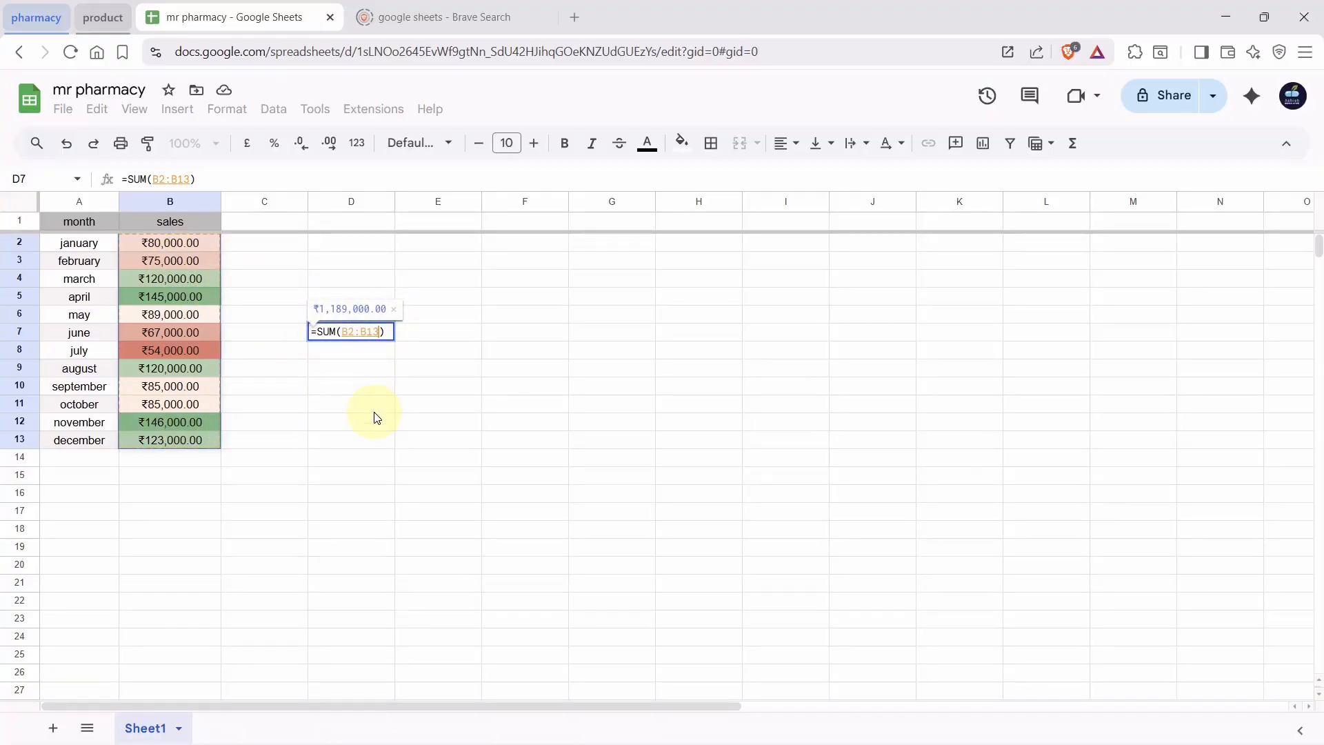
key(Return)
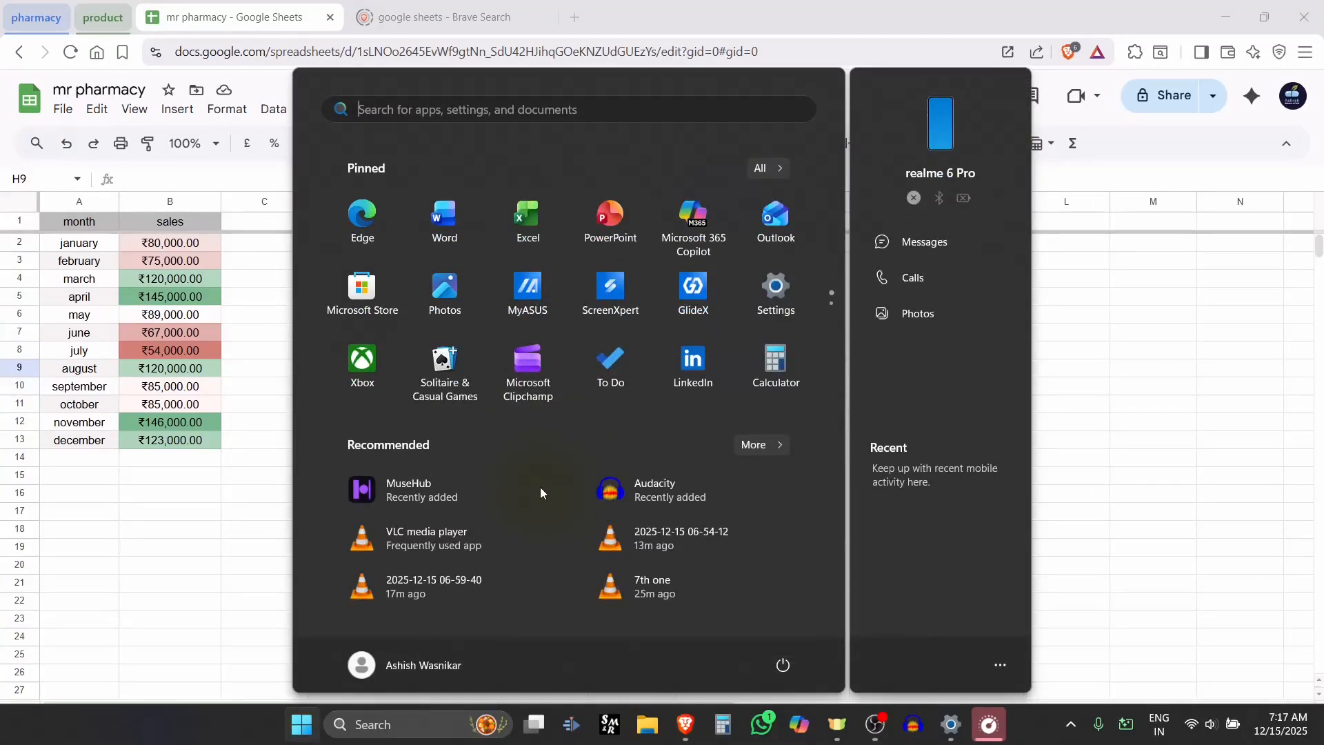
click(540, 487)
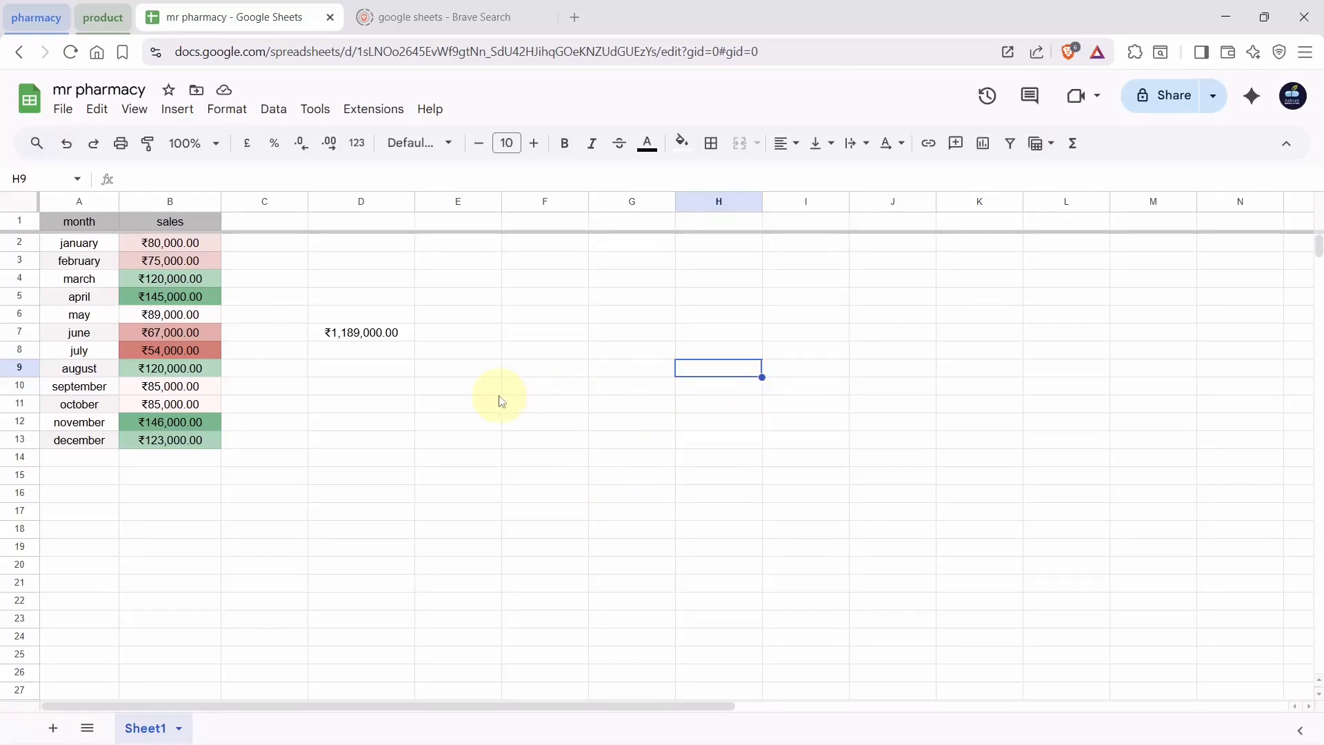
Highlight the month and sales columns, then start typing the lookup month in H8
click(63, 195)
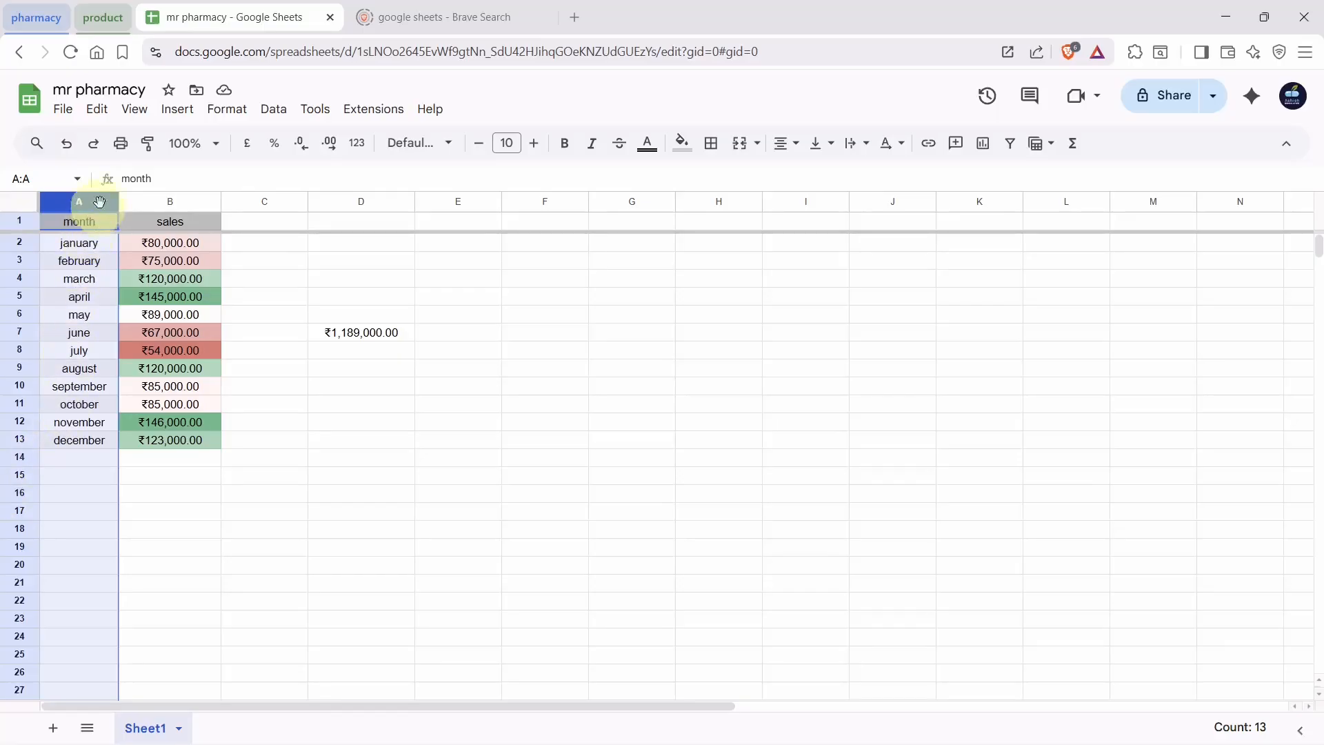
click(146, 195)
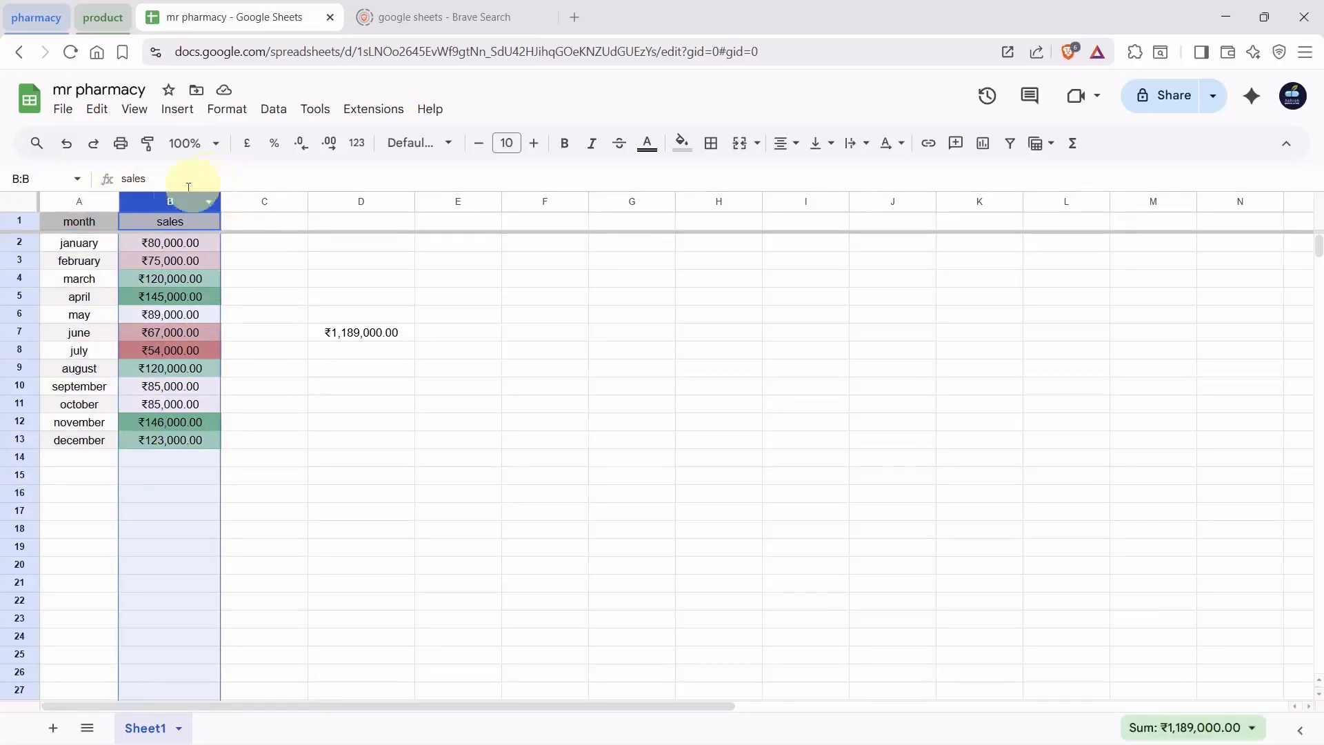
click(698, 347)
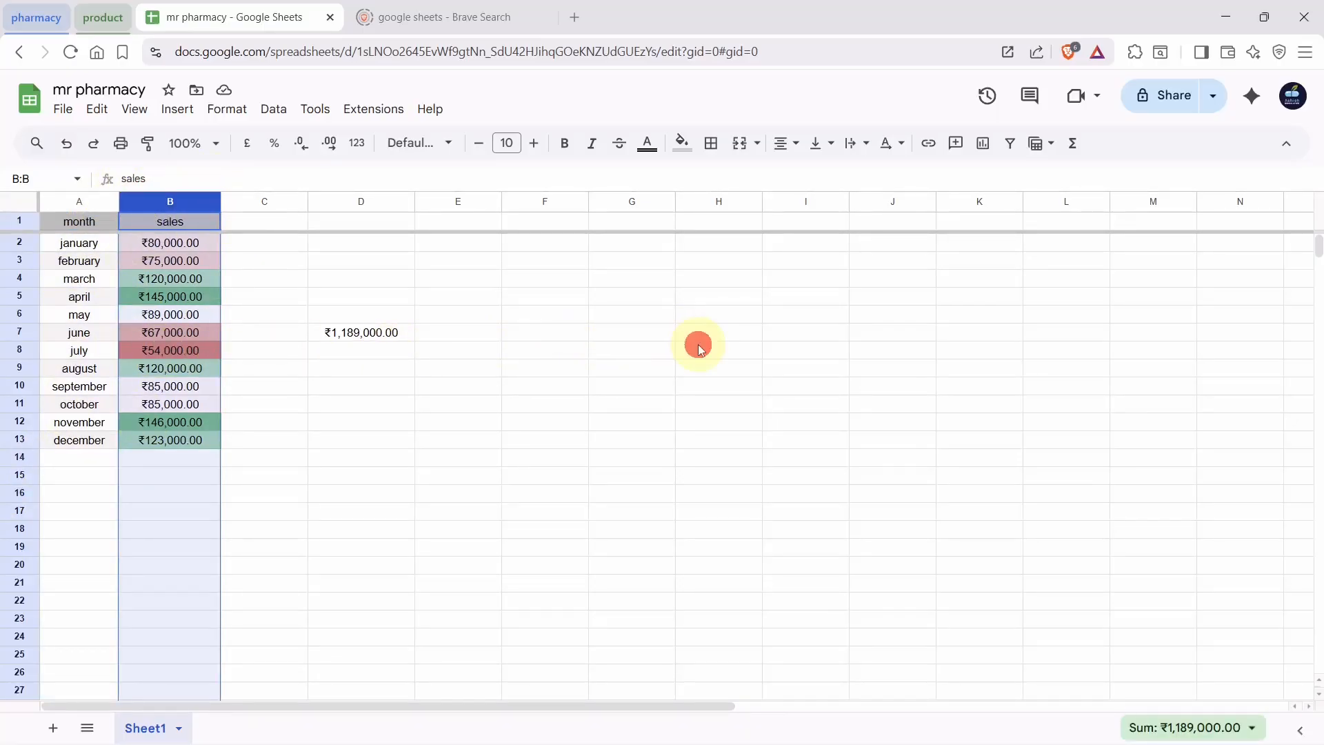
text(octove)
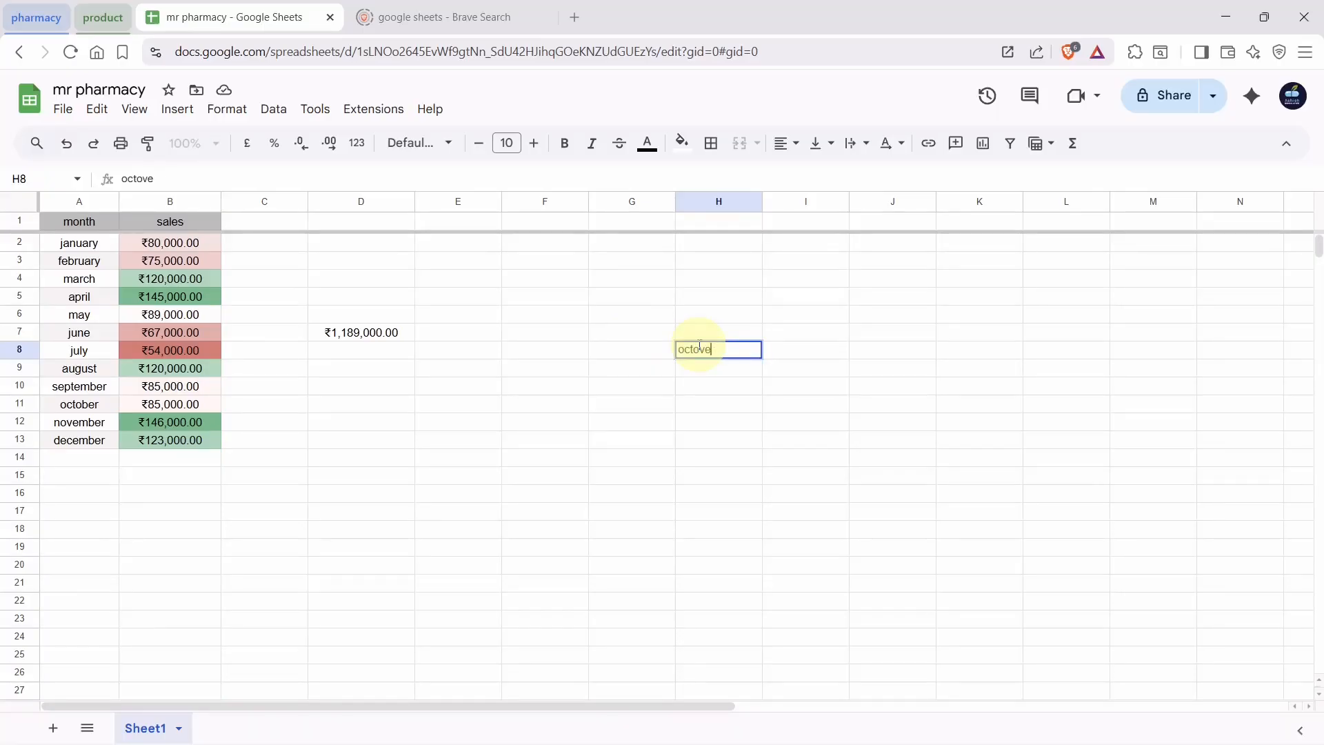
key(BackSpace)
key(BackSpace)
Finish 'october' in H8 and enter =VLOOKUP(H8,A2:B13,2,0) in G8, returning ₹85,000.00
text(ber)
key(Left)
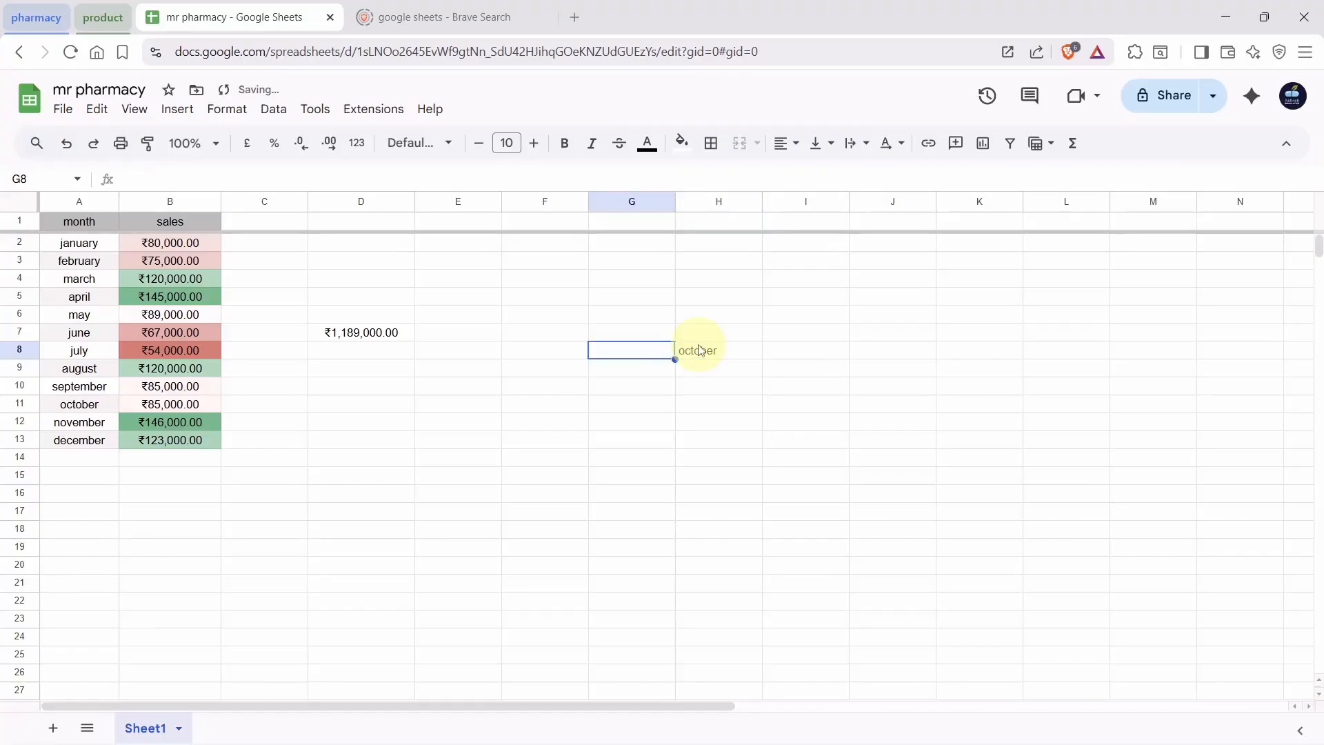
text(=)
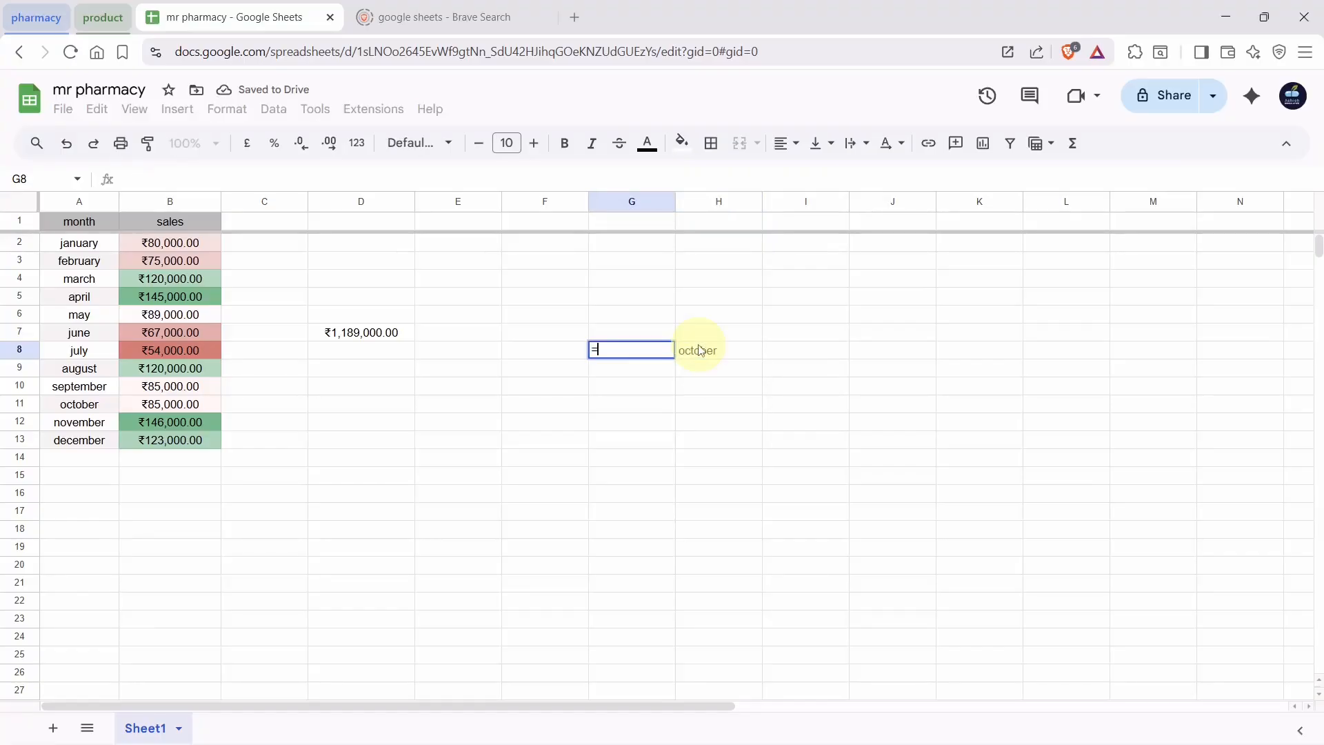
text(v)
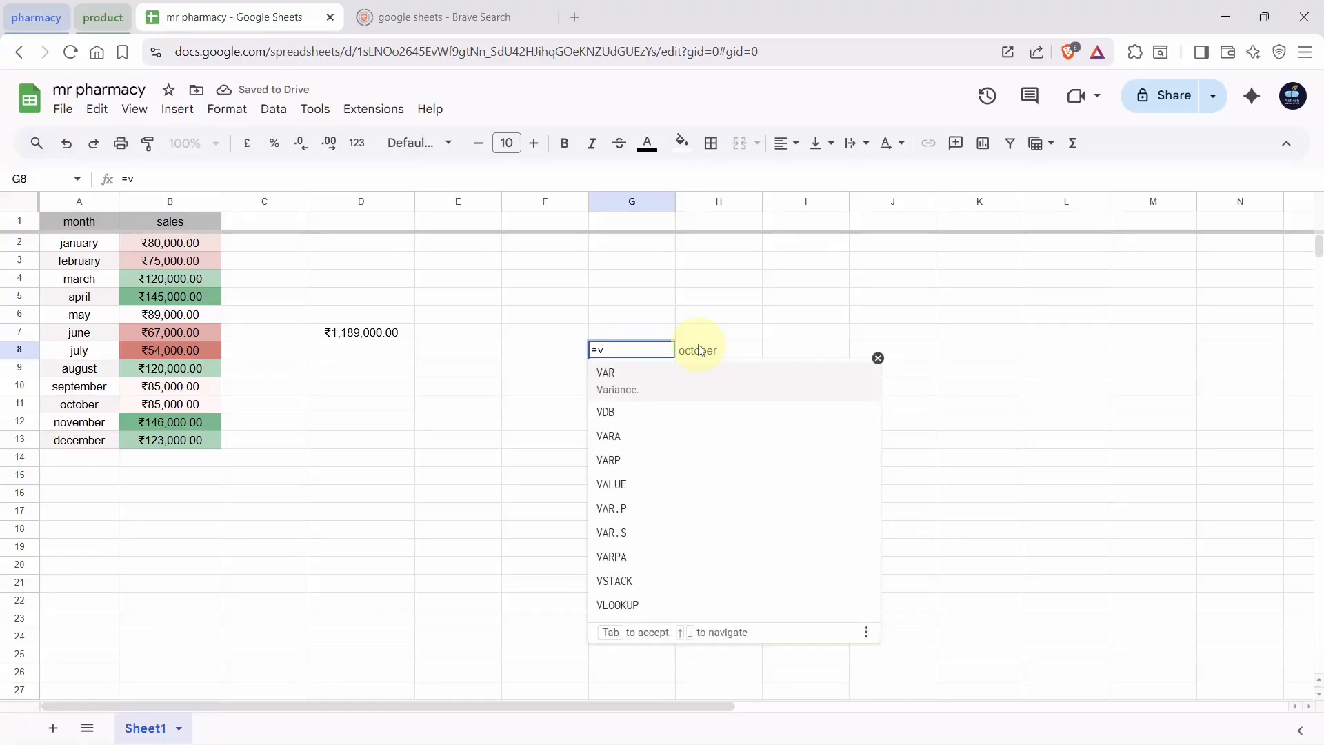
text(lo)
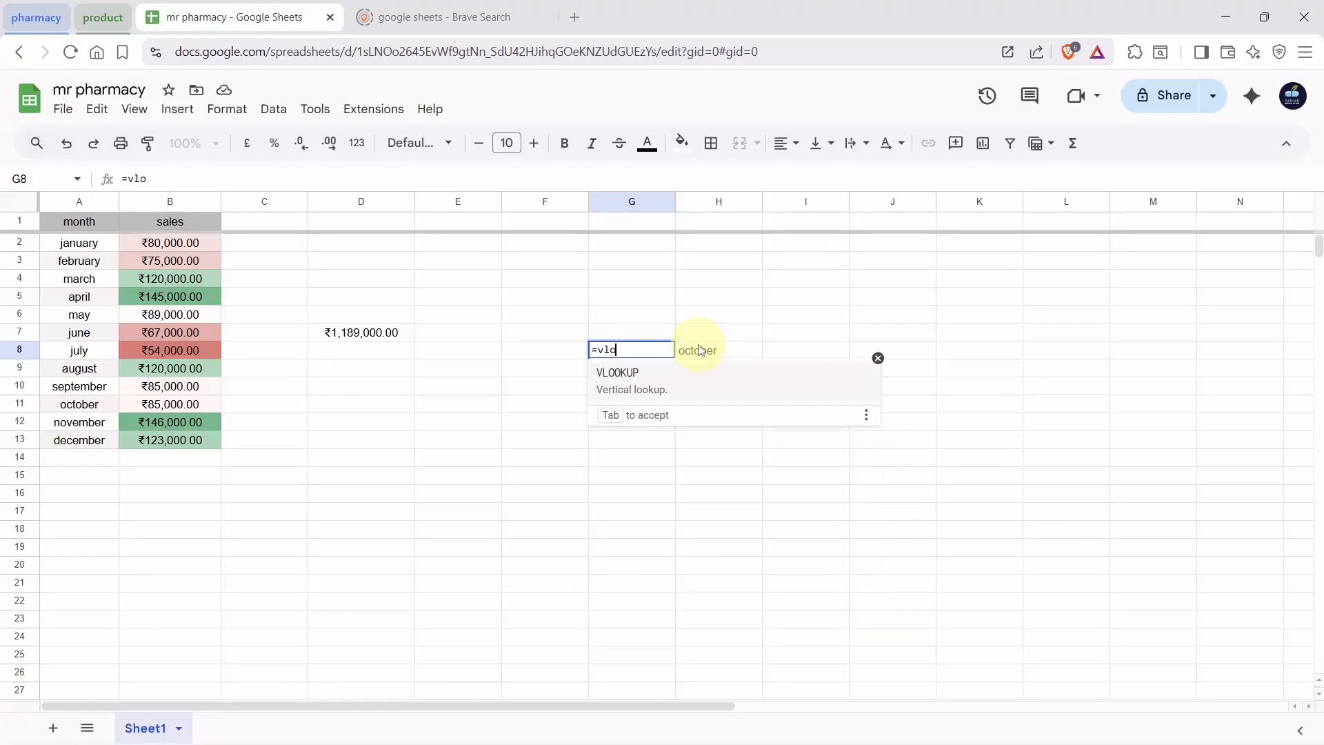
click(687, 379)
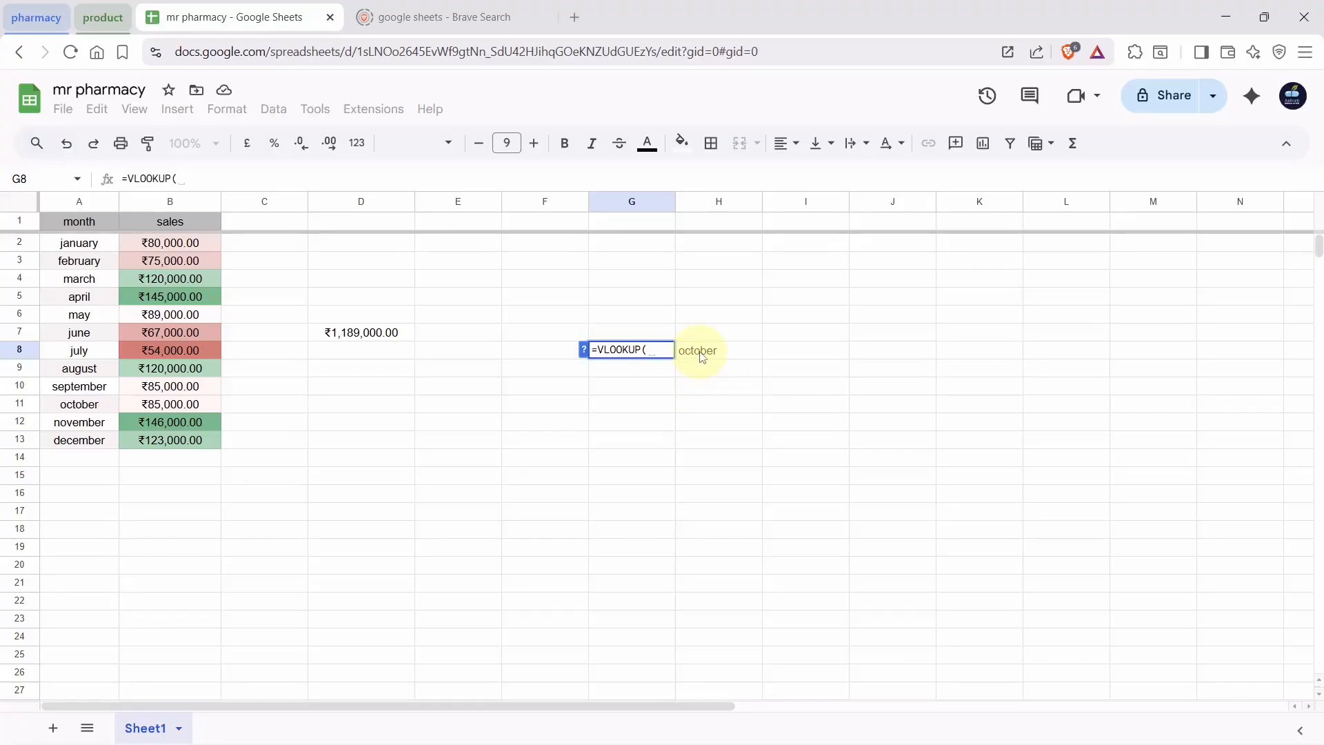
click(701, 354)
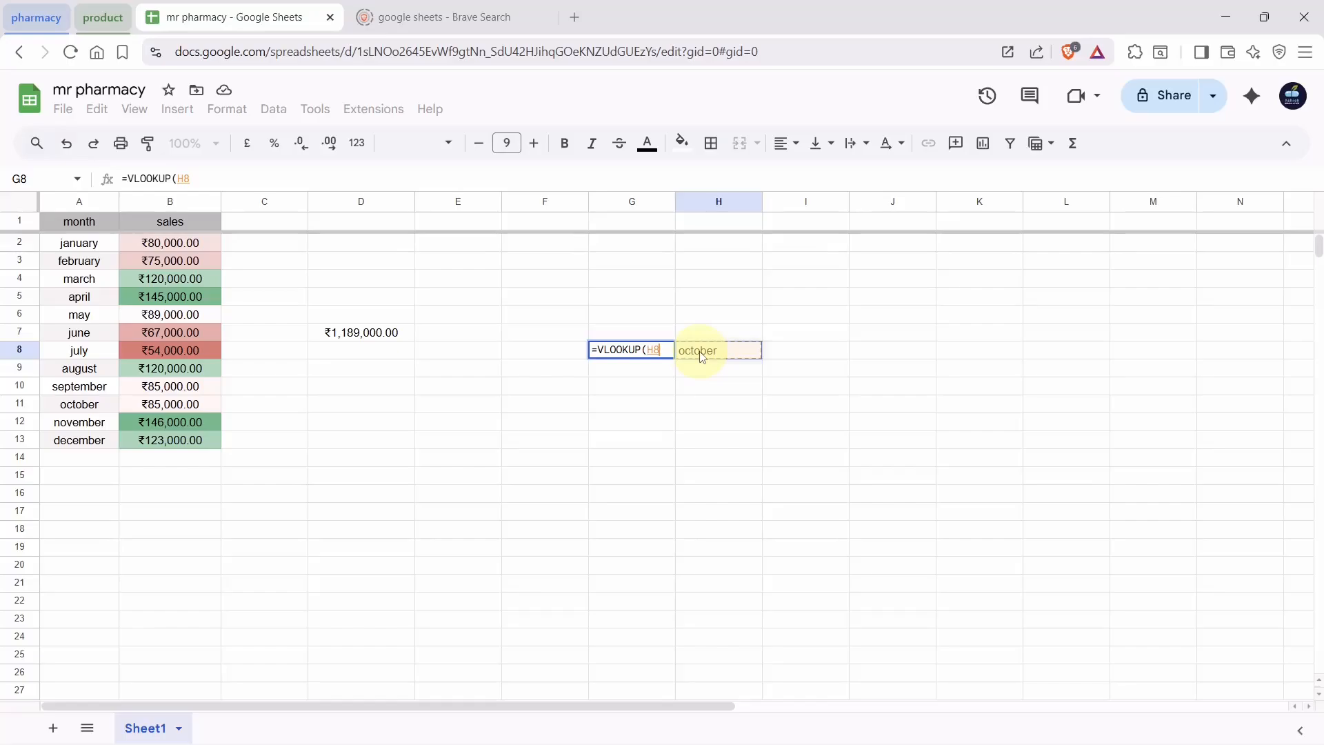
text(,)
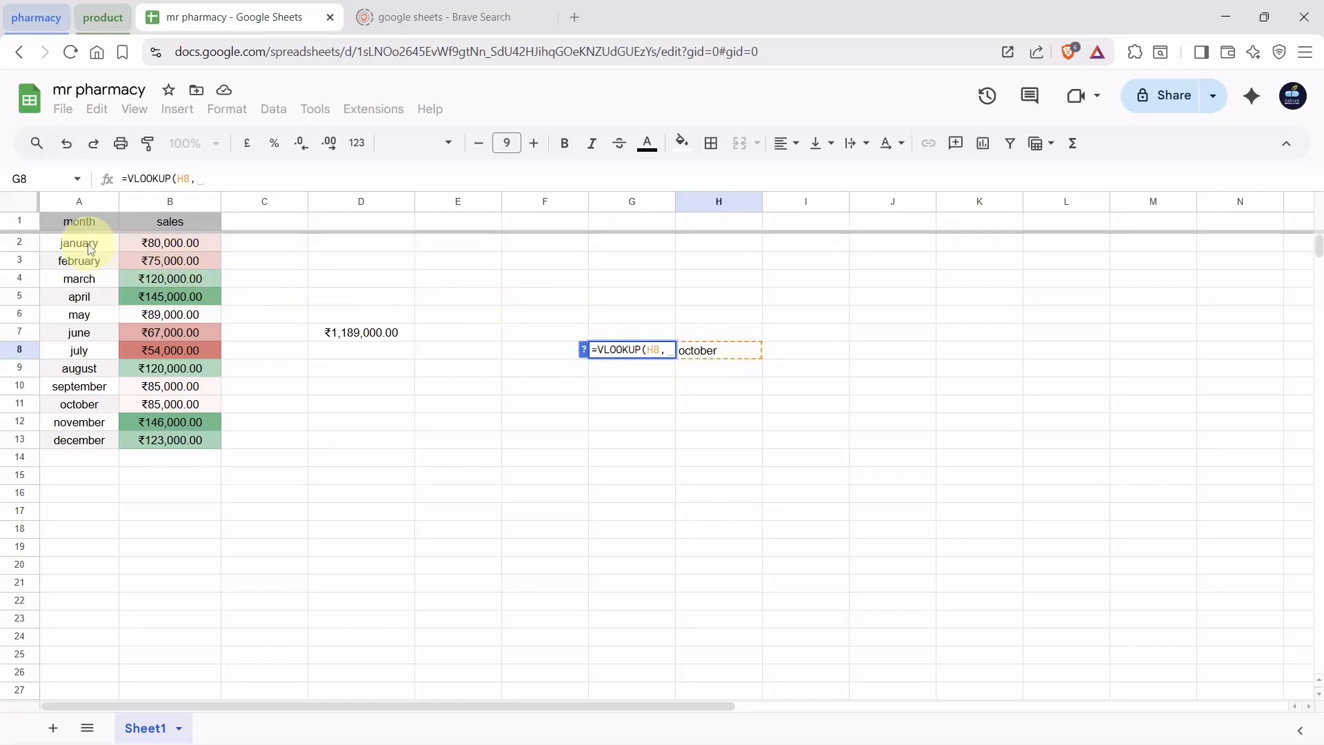
drag(90, 249, 196, 446)
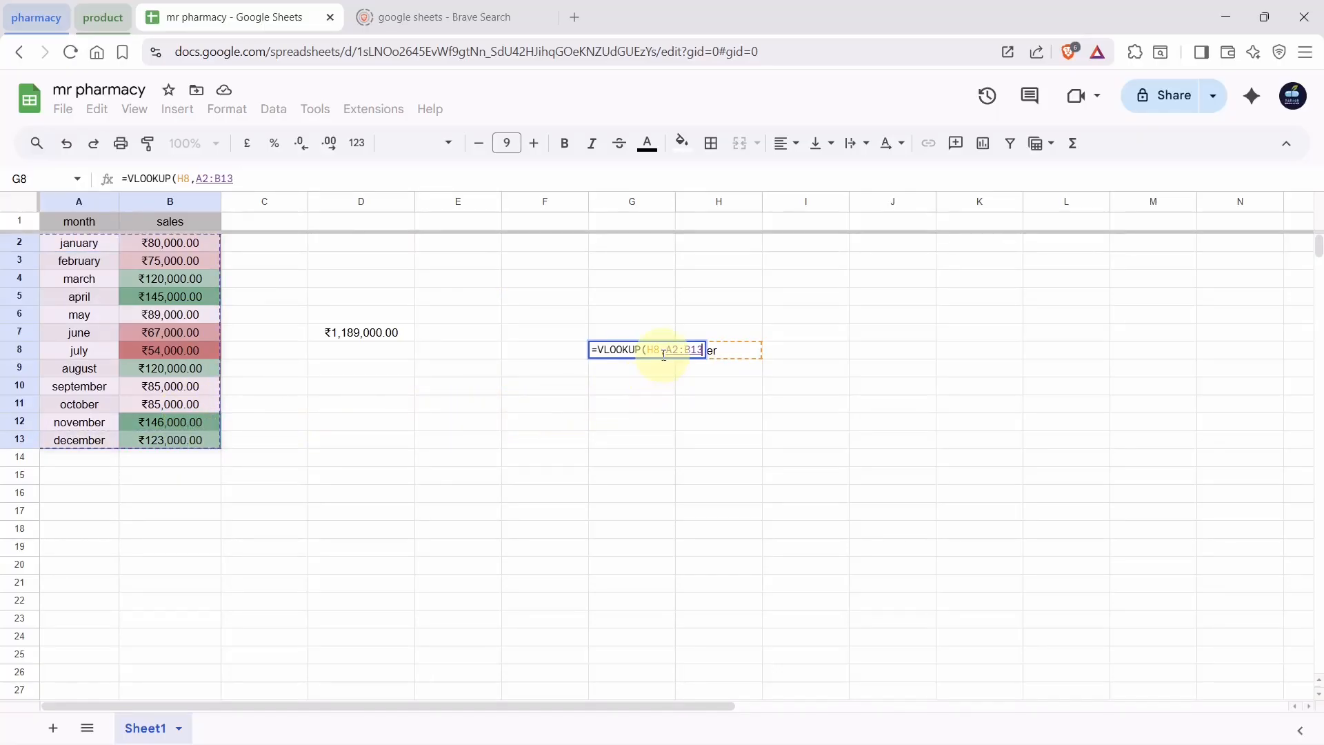
text(,)
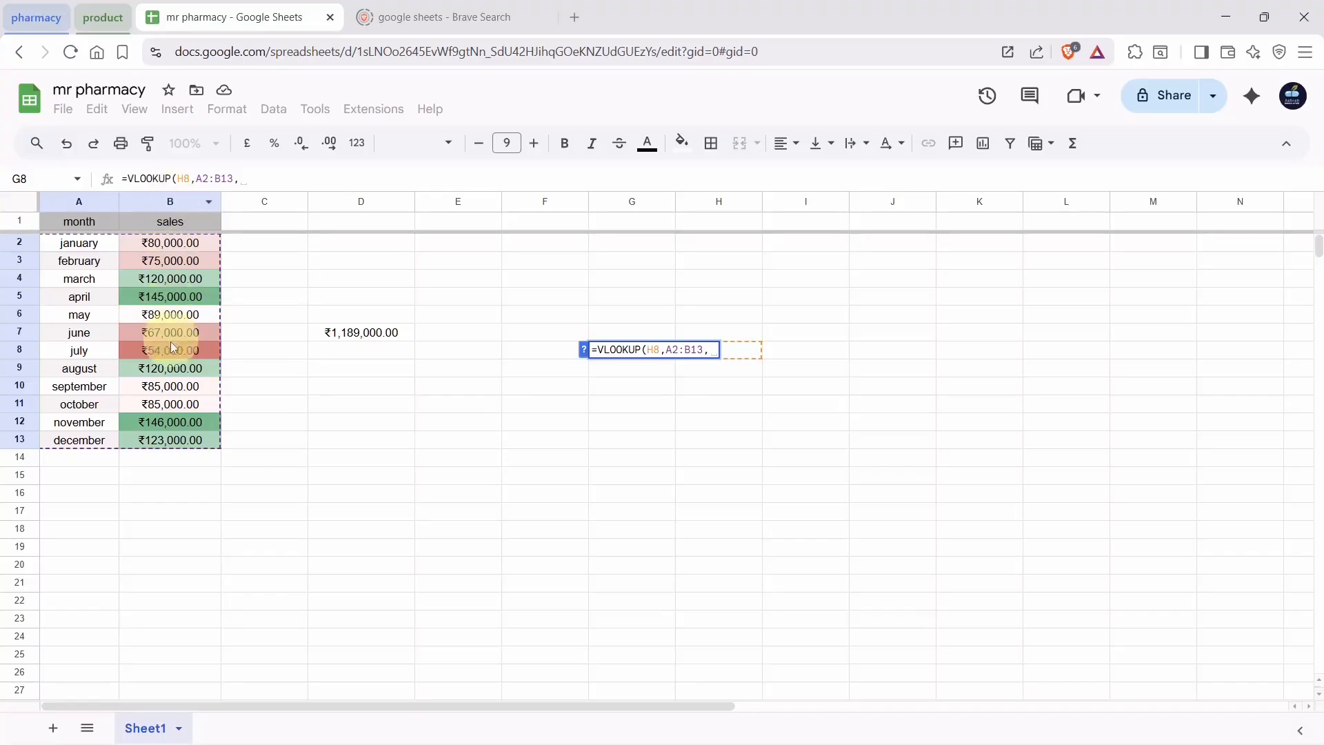
text(2)
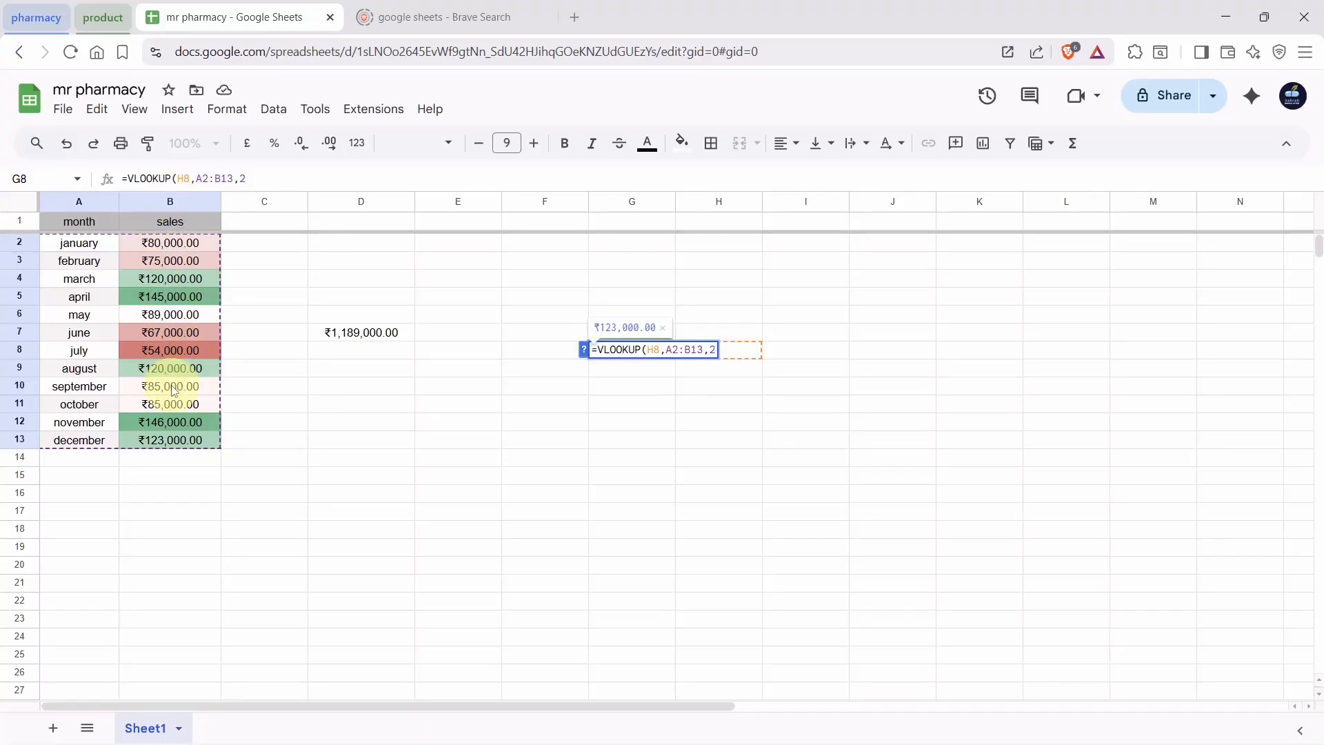
text(,)
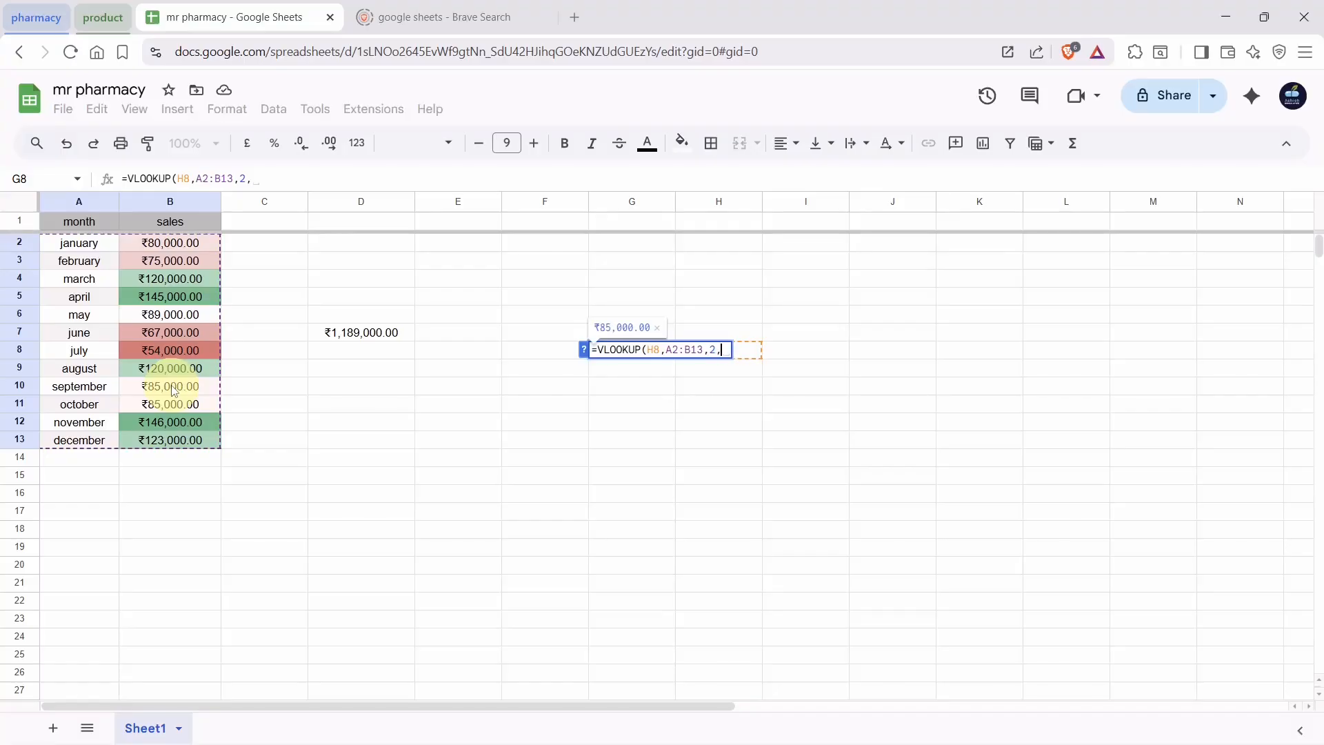
text(0)
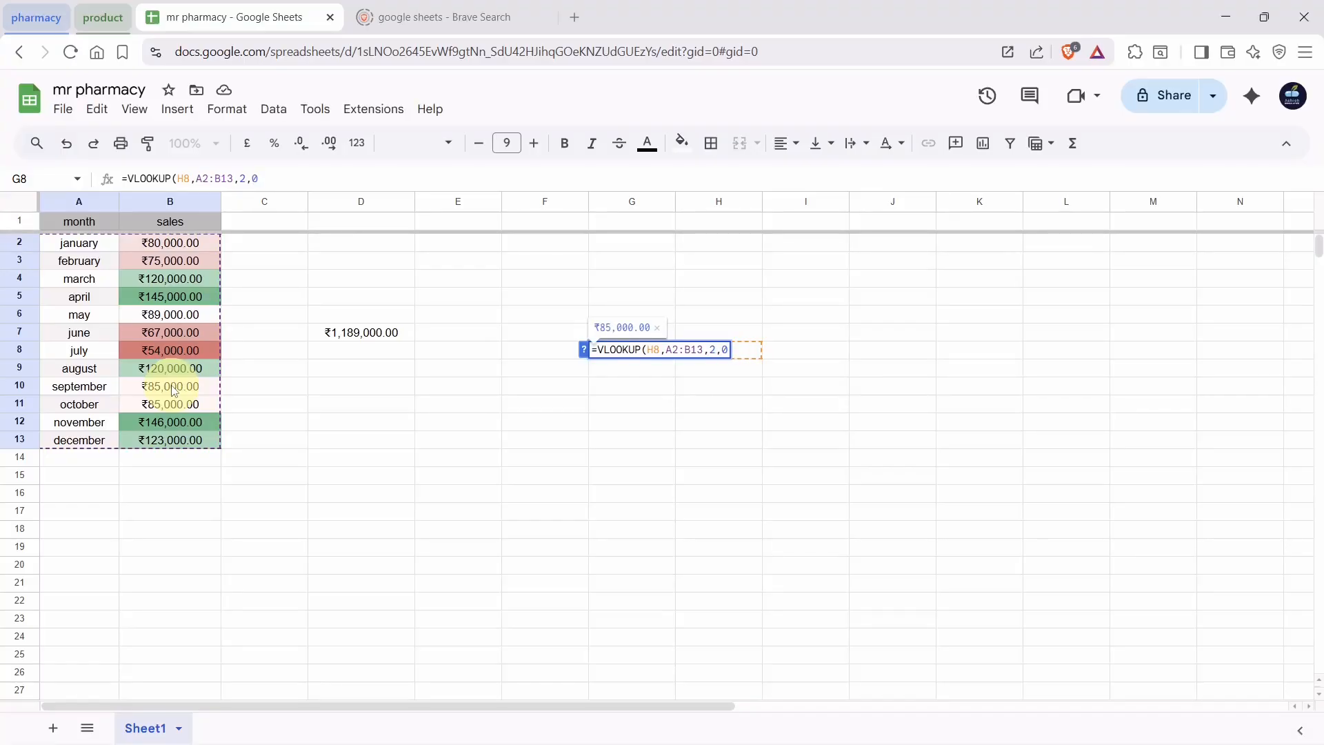
text())
key(Return)
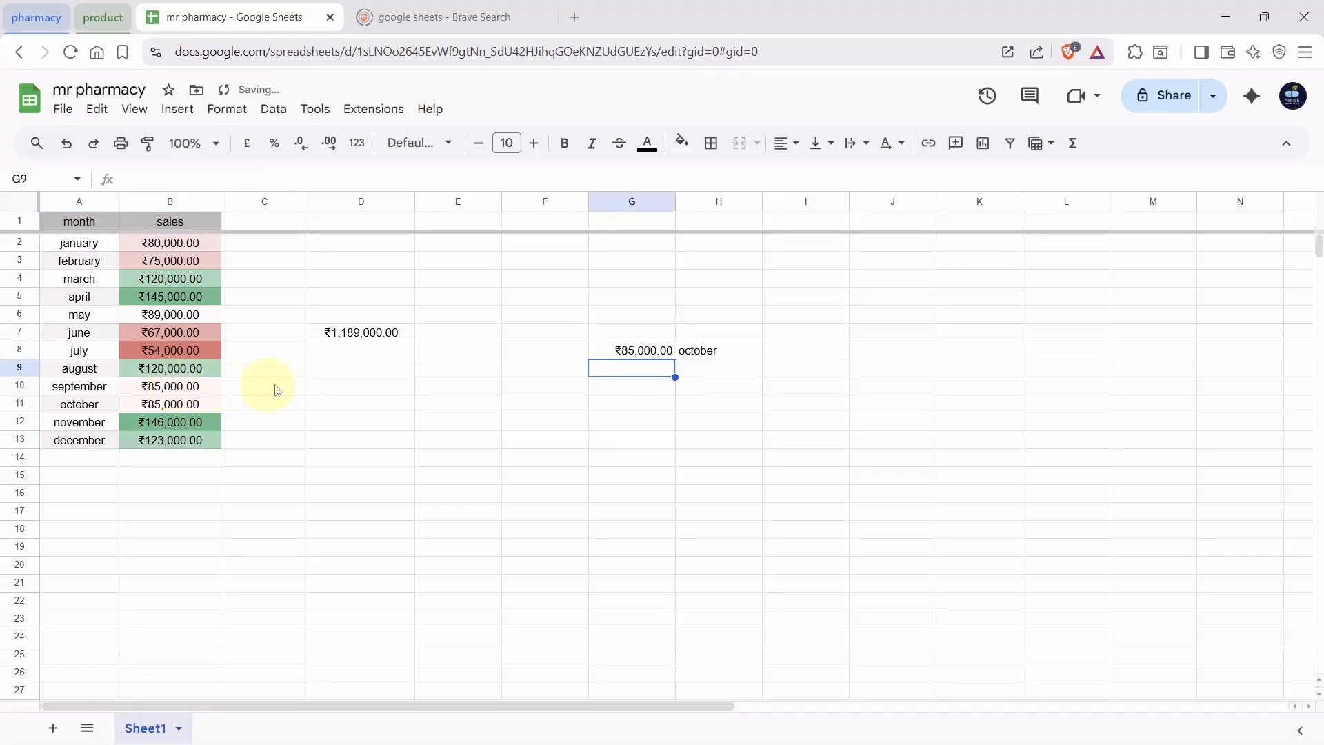
Check G8's VLOOKUP result against October's sales in the month–sales table
click(700, 353)
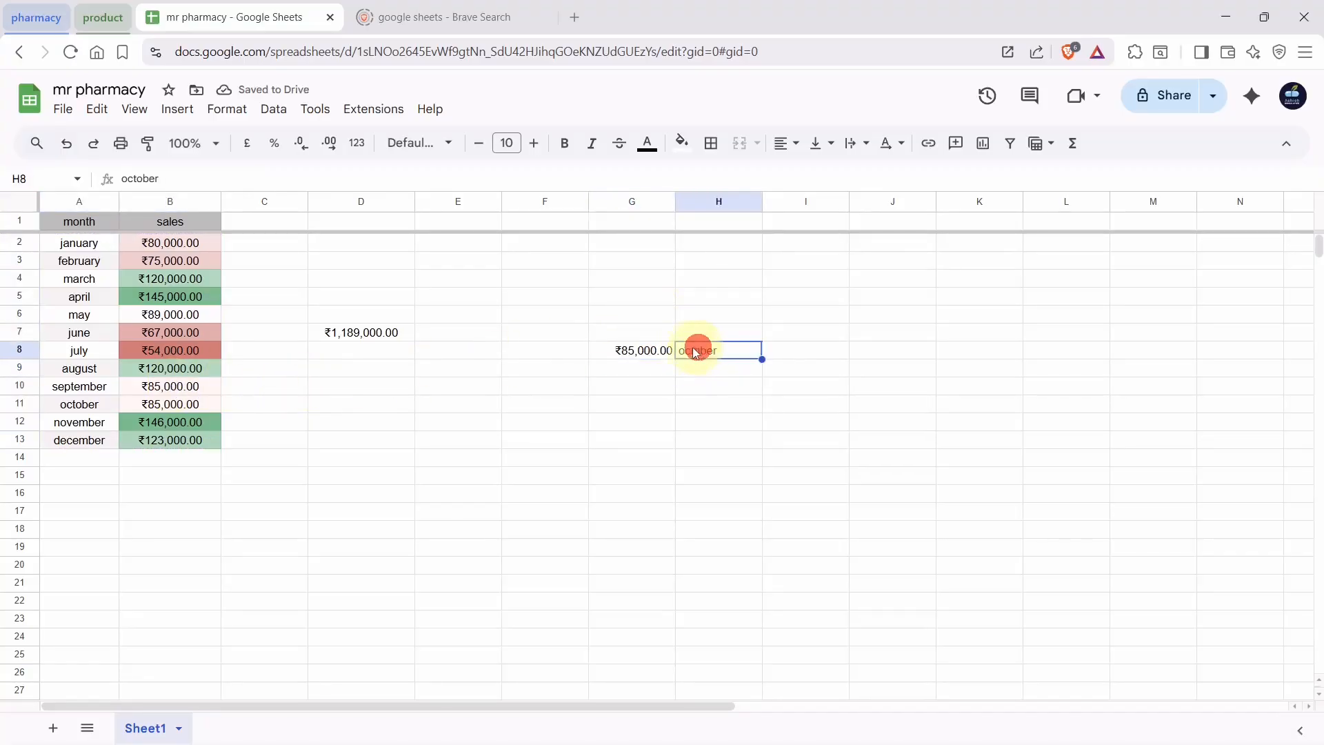
click(648, 353)
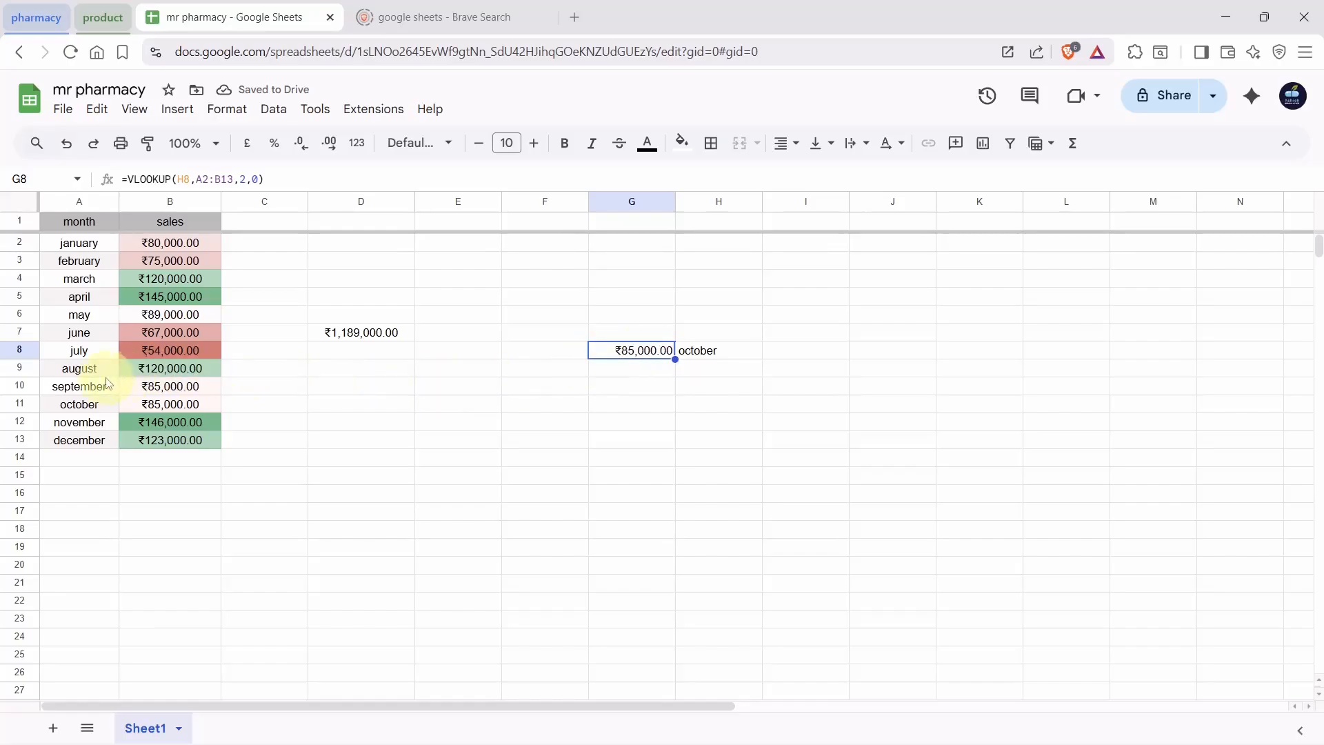
click(90, 407)
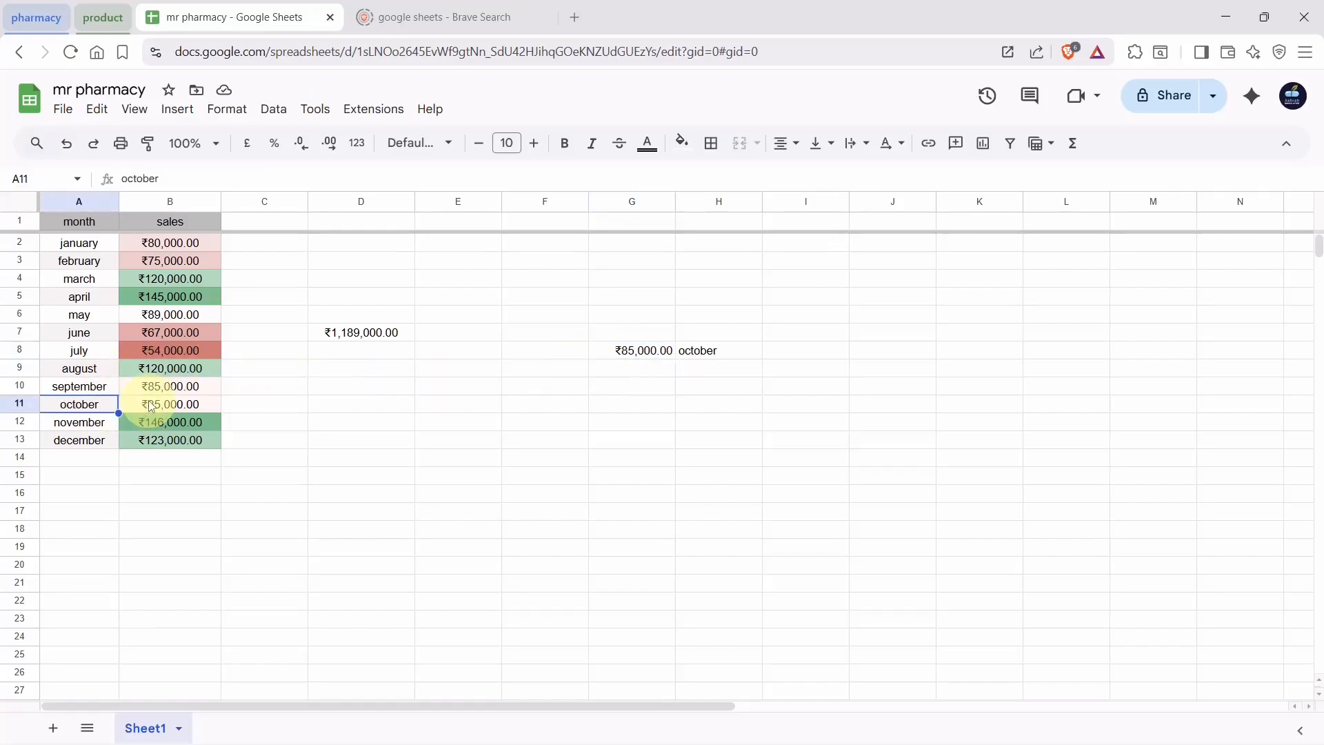
click(149, 406)
click(95, 408)
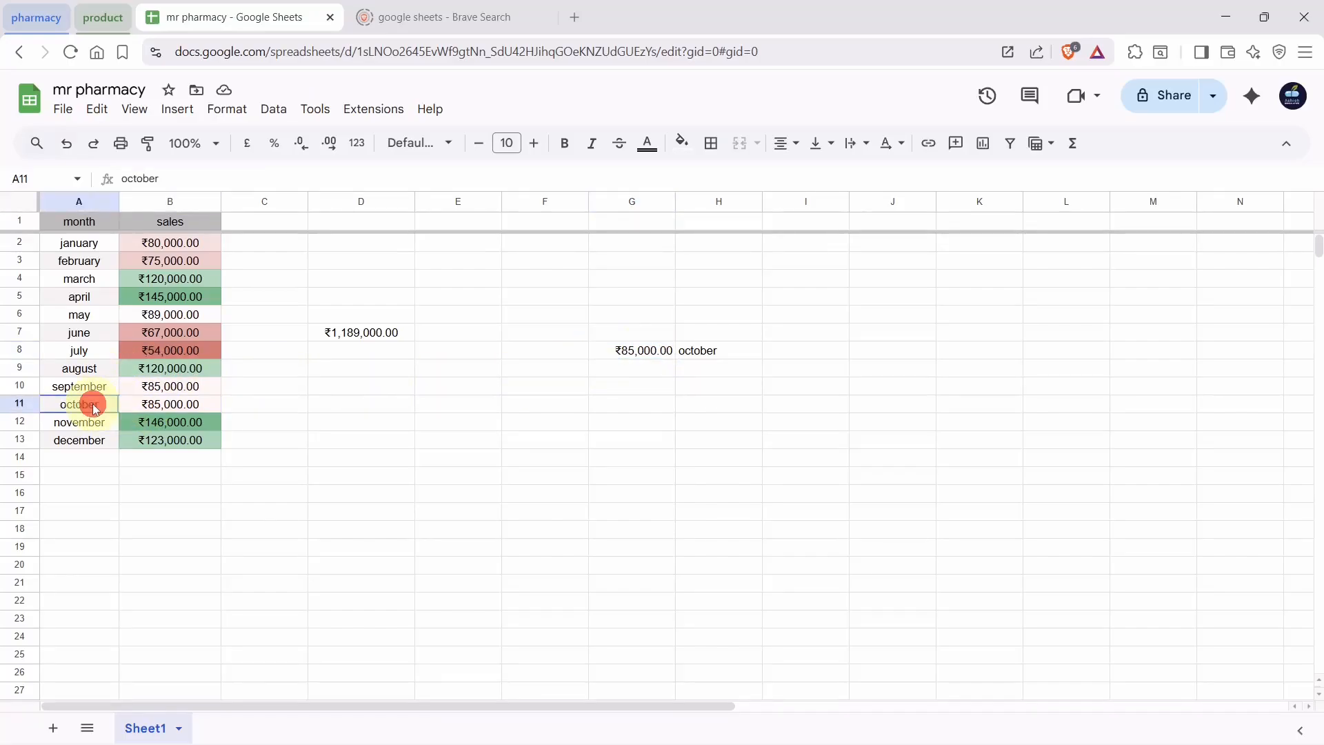
click(158, 407)
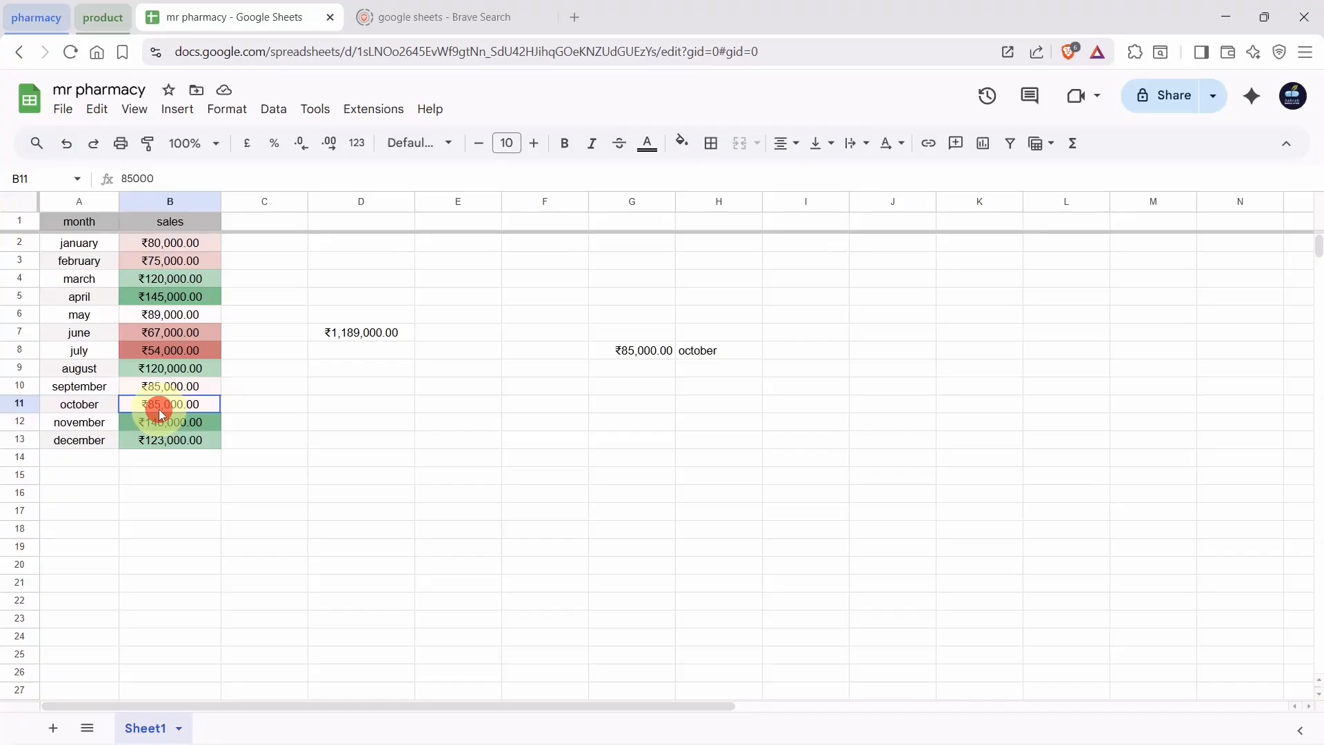
Switch the lookup month in H8 to april and compare G8 with April's sales in B5
click(724, 353)
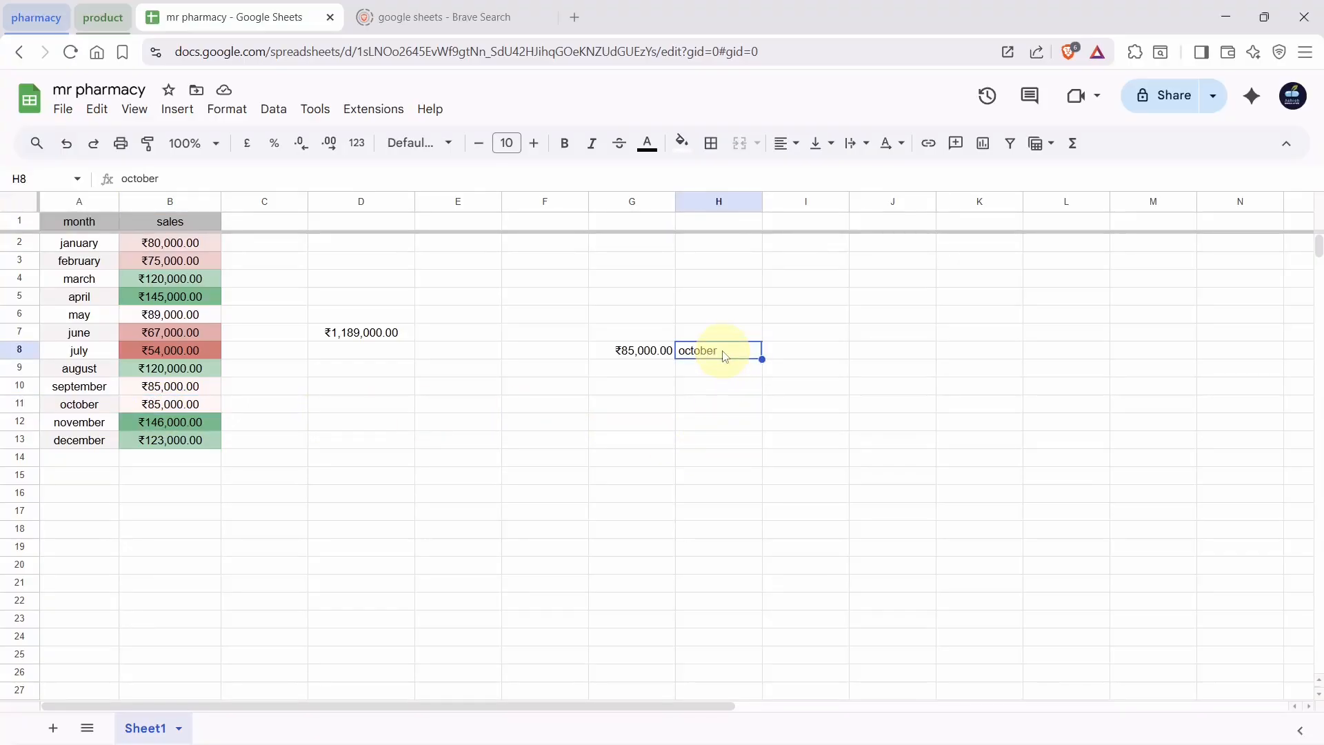
text(april)
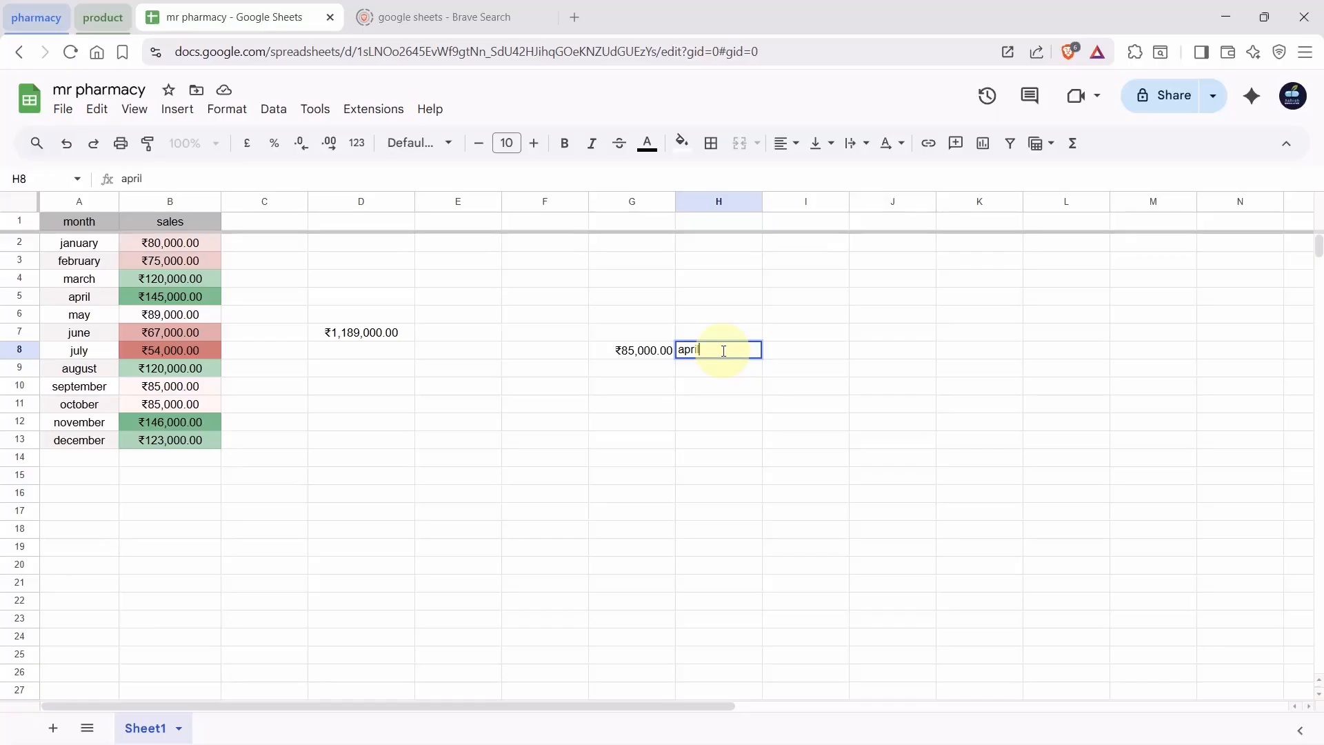
key(Return)
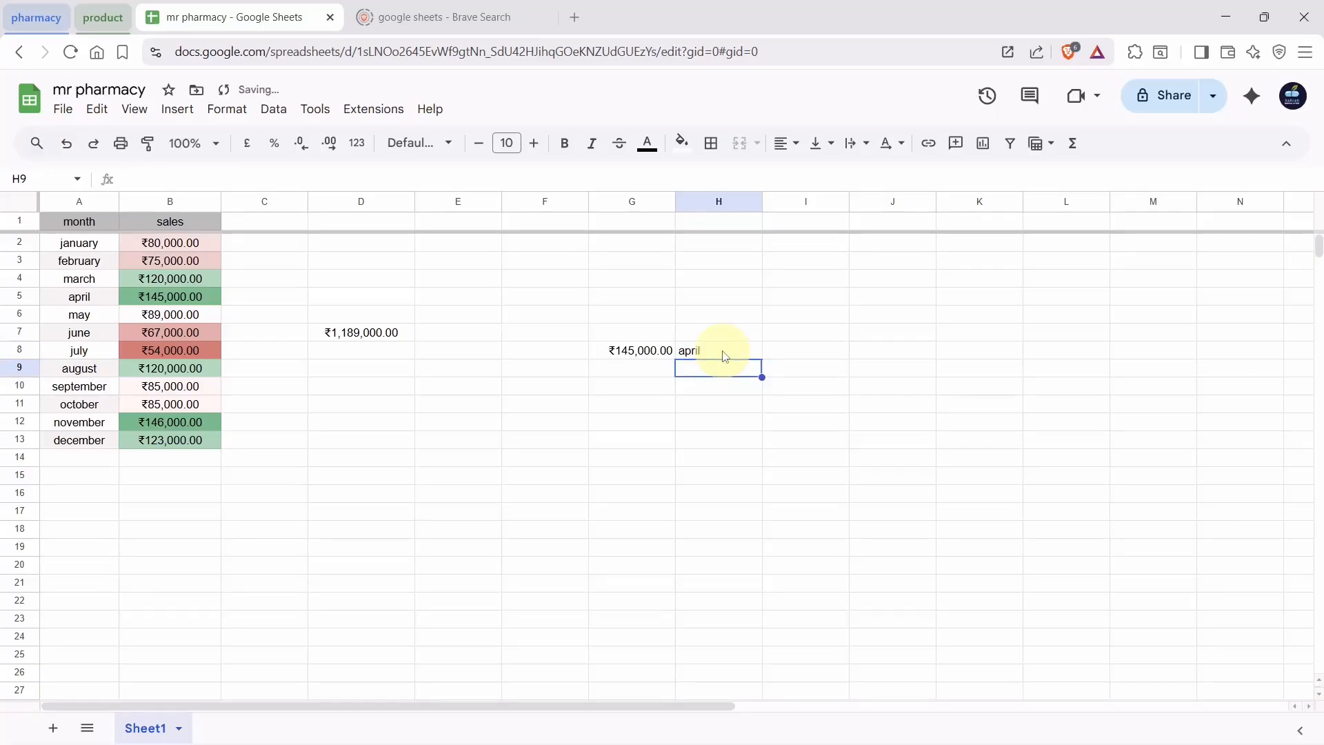
click(649, 350)
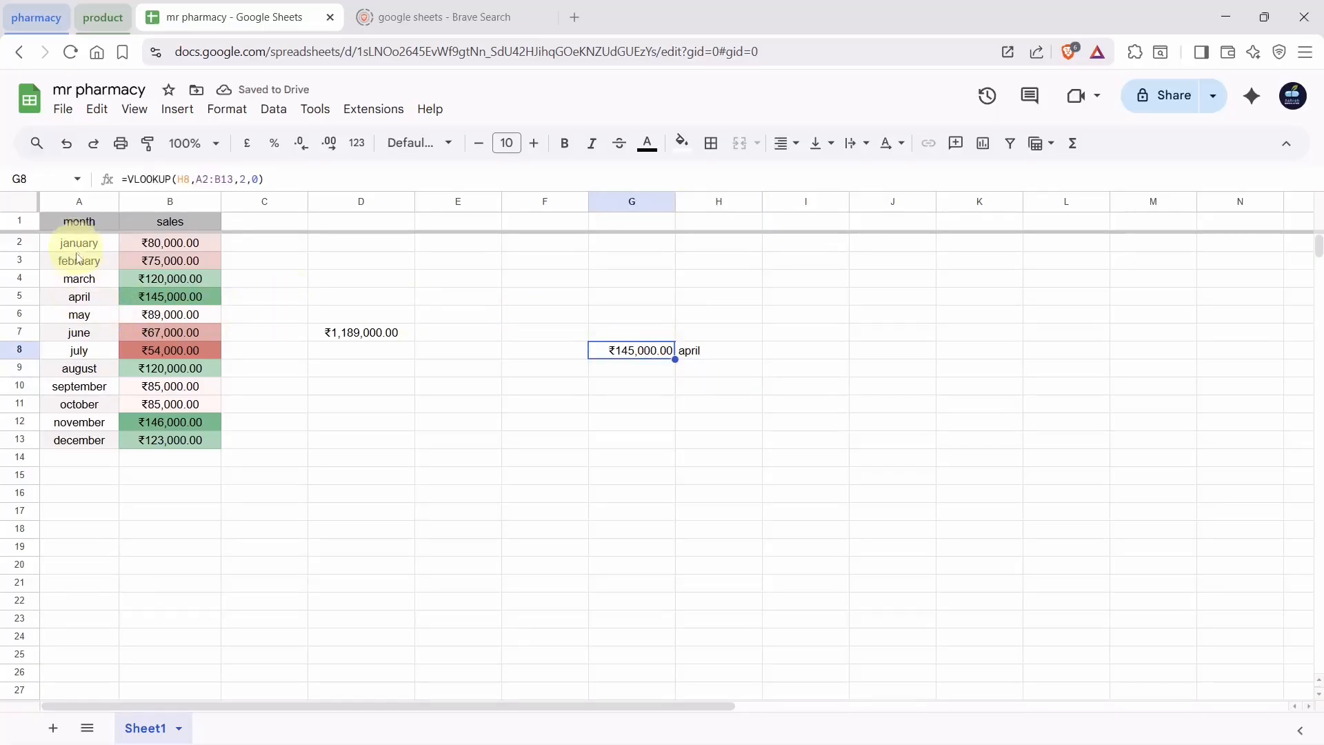
drag(79, 295, 131, 295)
click(133, 297)
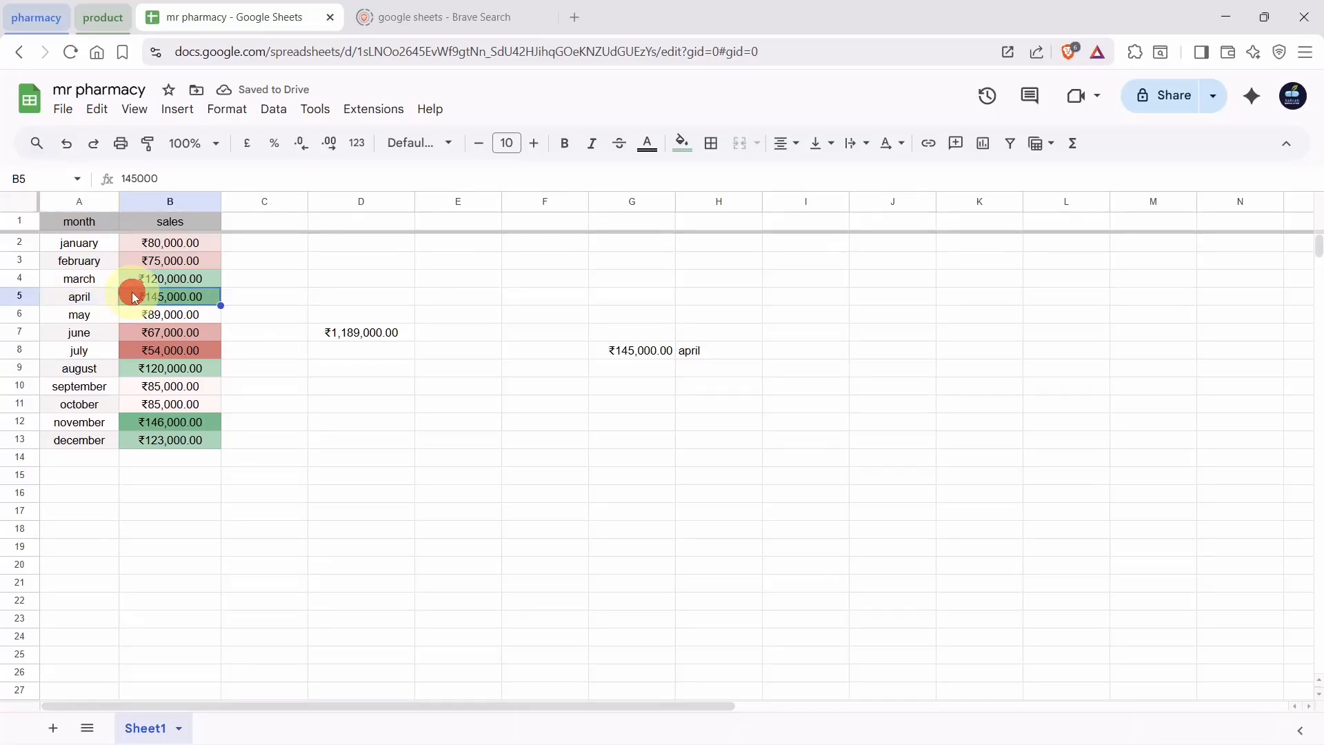
Change the lookup month in H8 to june so G8 shows ₹67,000.00
click(687, 353)
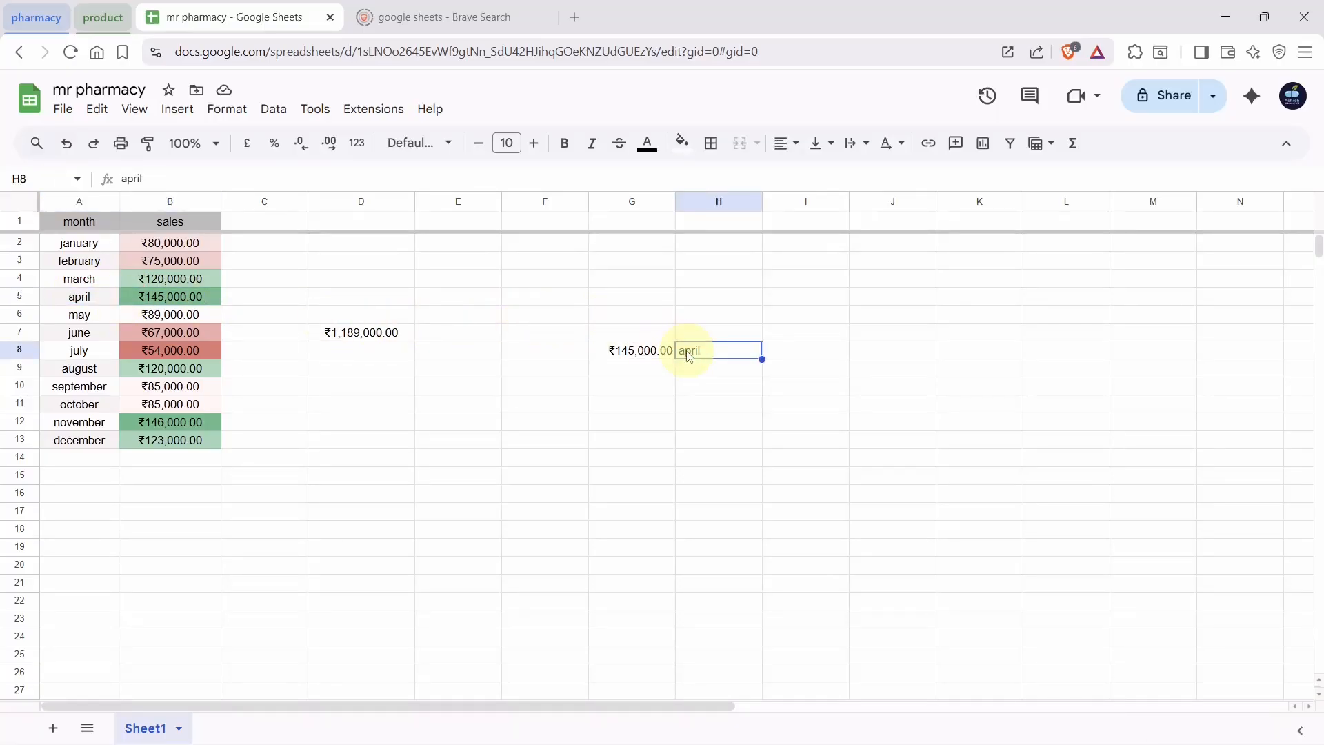
text(june)
key(Return)
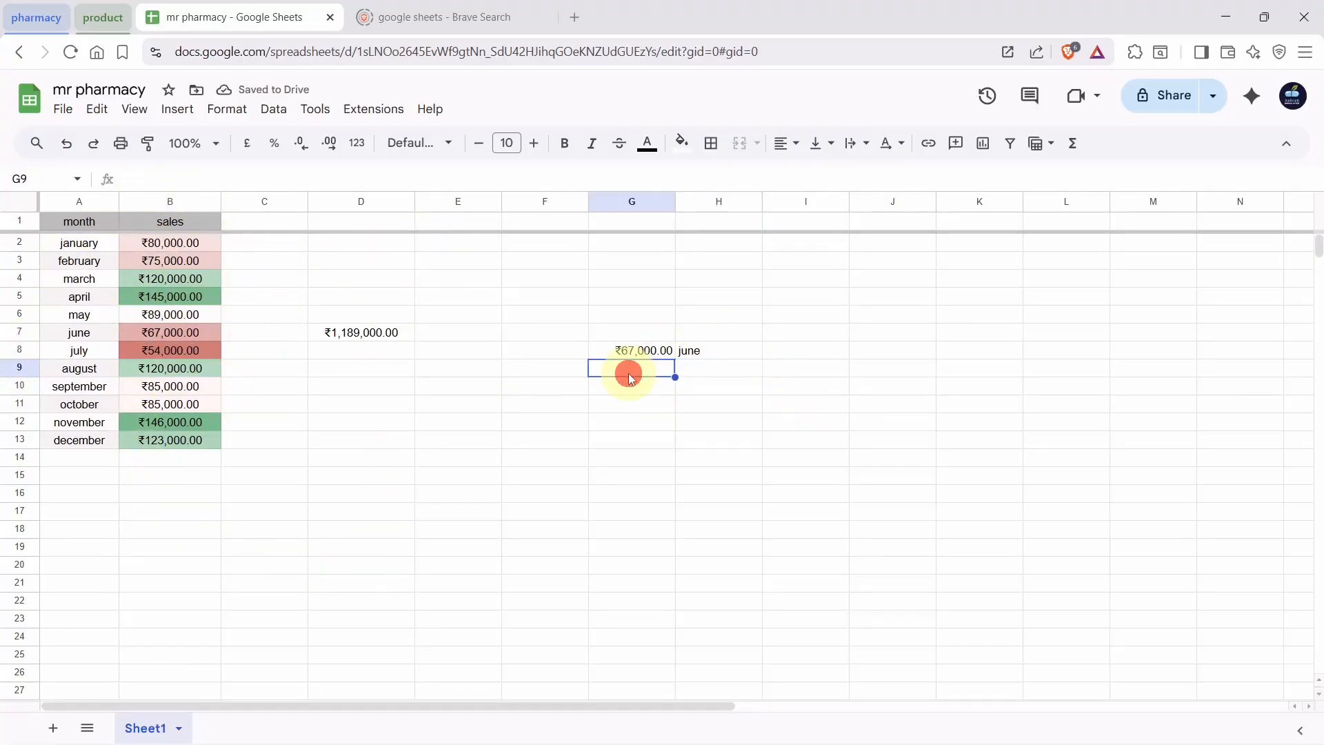
drag(607, 349, 710, 353)
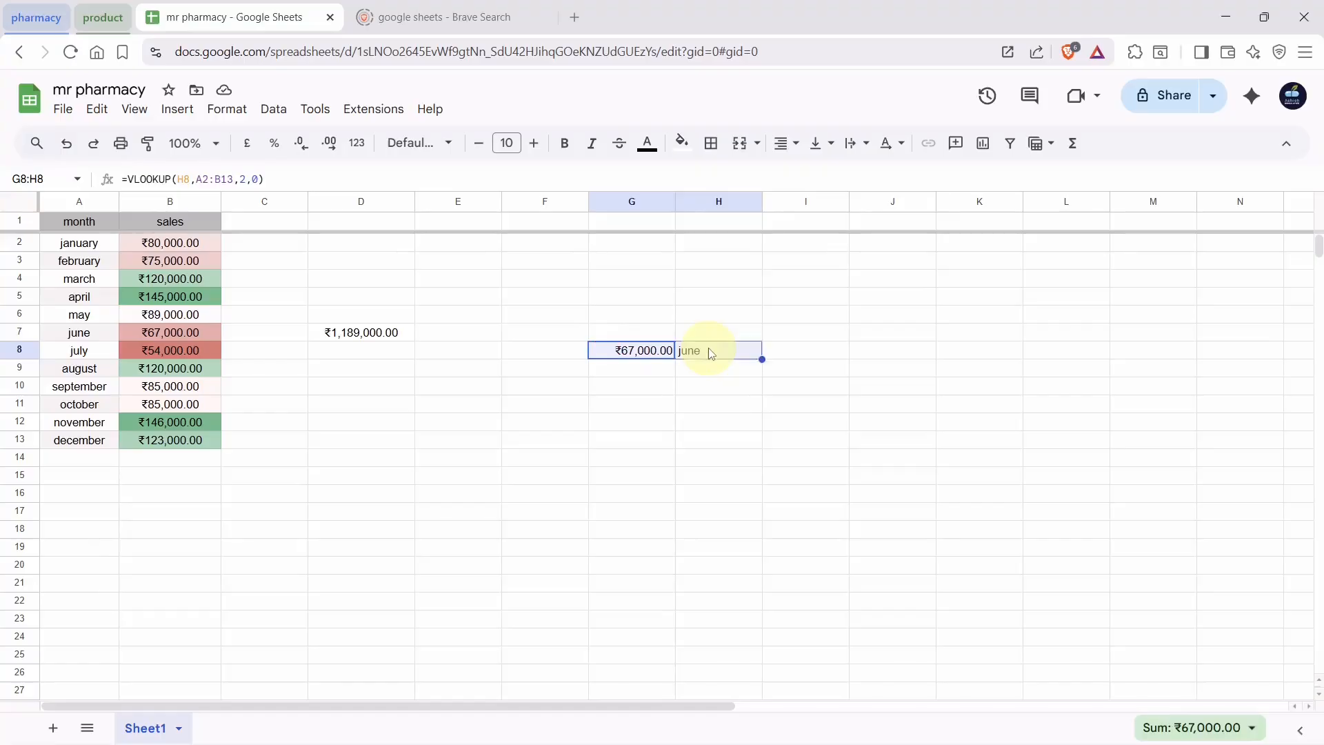
click(639, 388)
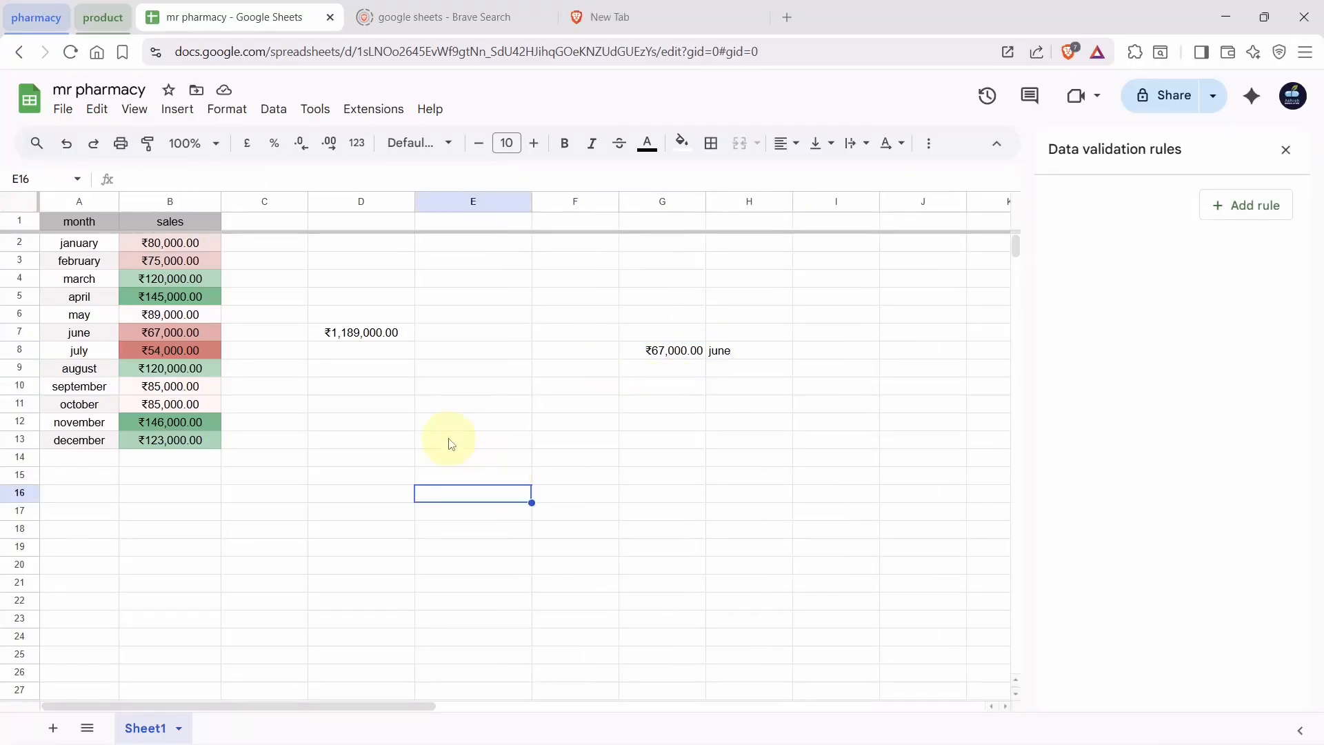
click(174, 110)
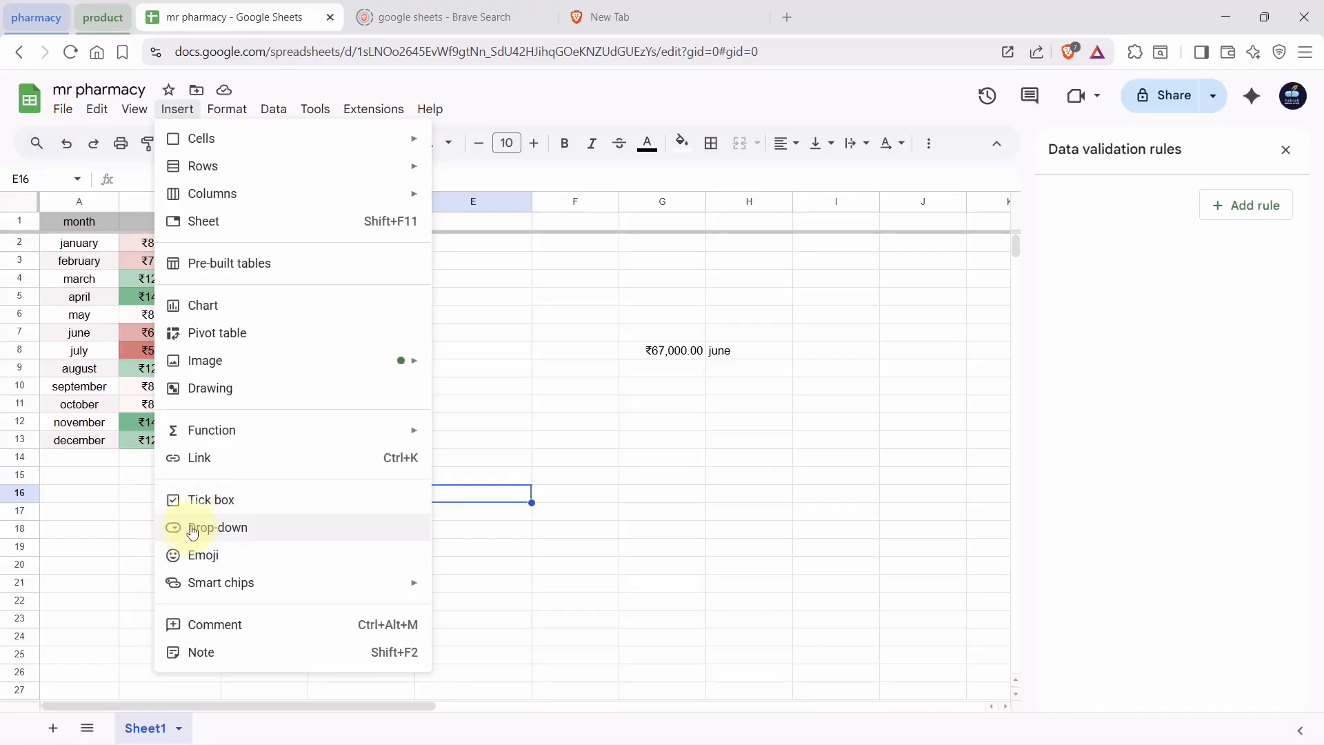
click(145, 502)
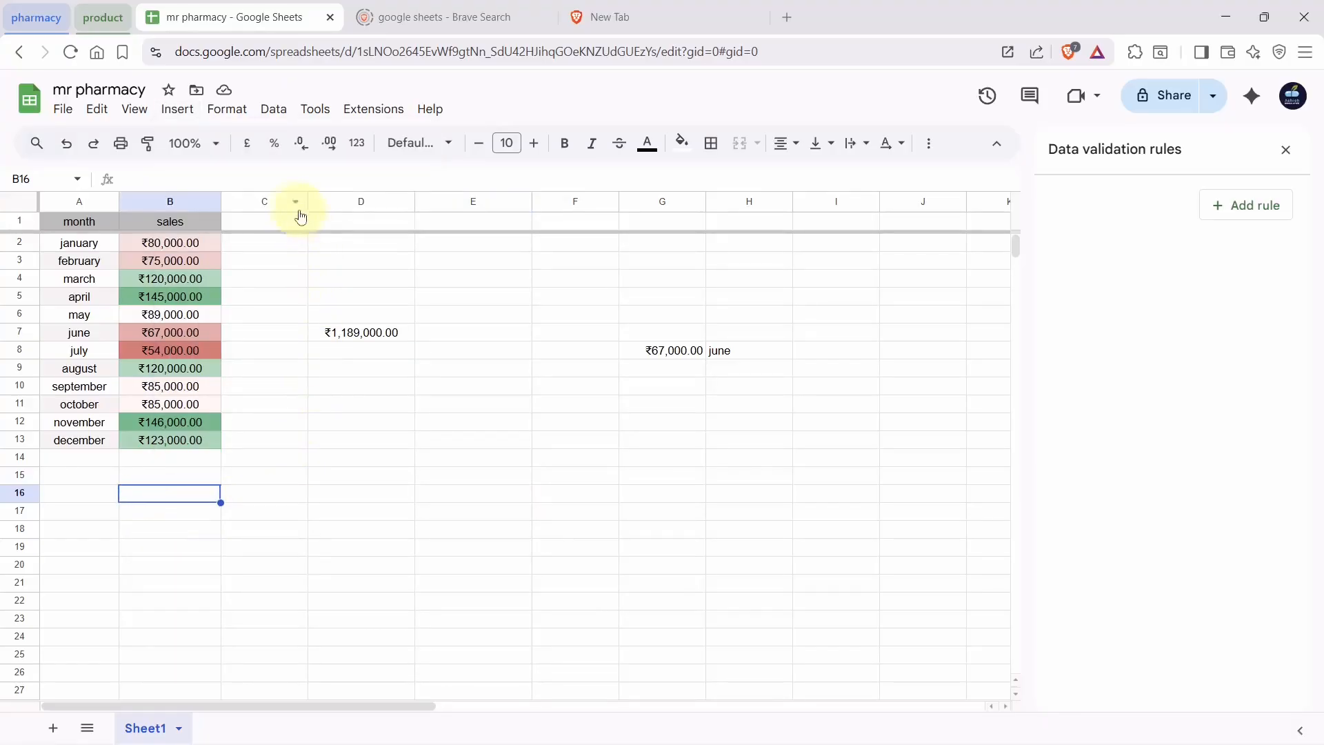
click(276, 220)
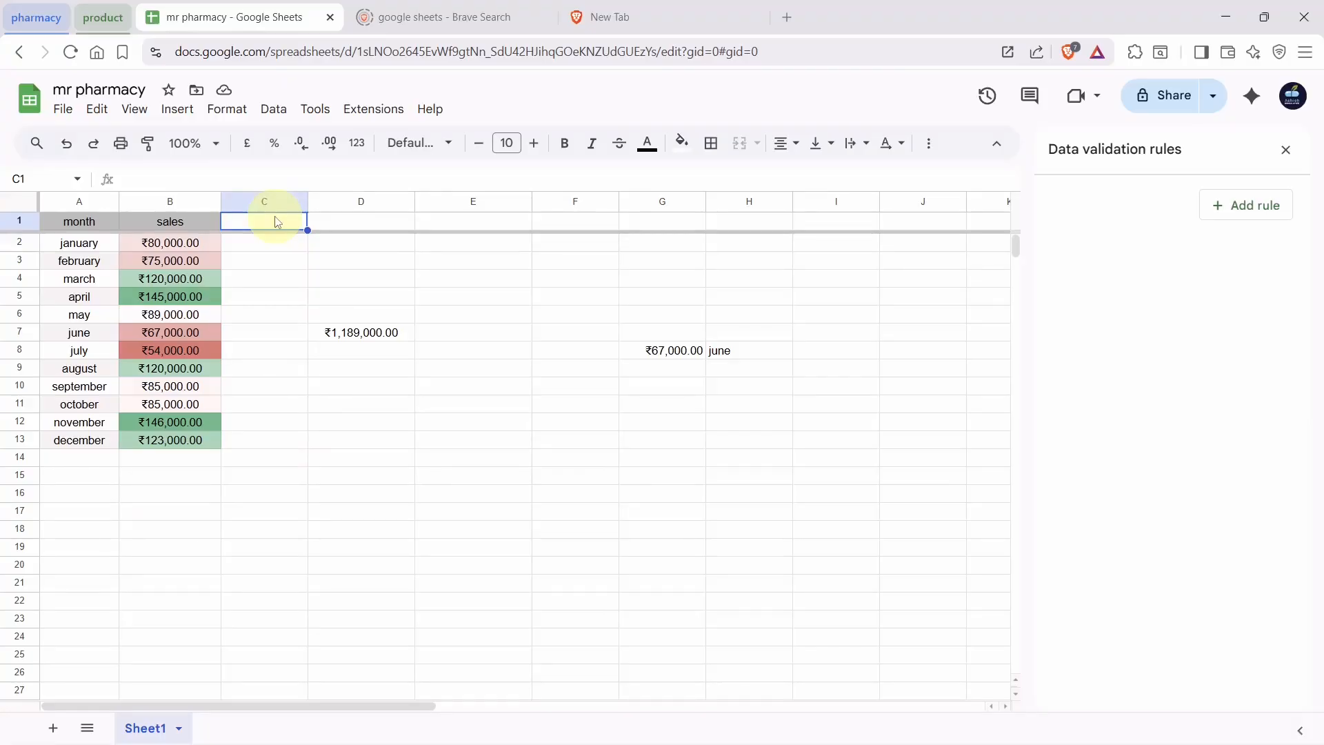
Enter the 'vacation' heading in C1 and a trial 'yes' in C2
text(vacation)
key(Return)
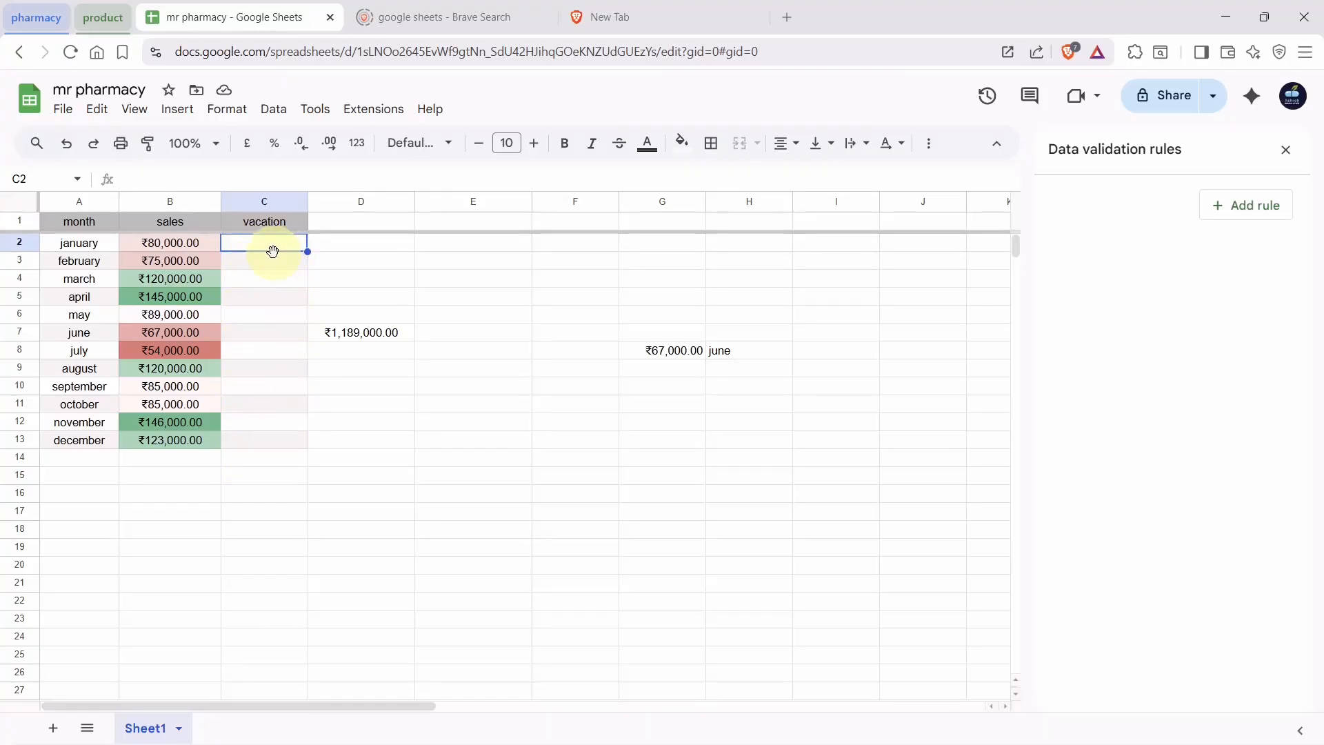
text(yues)
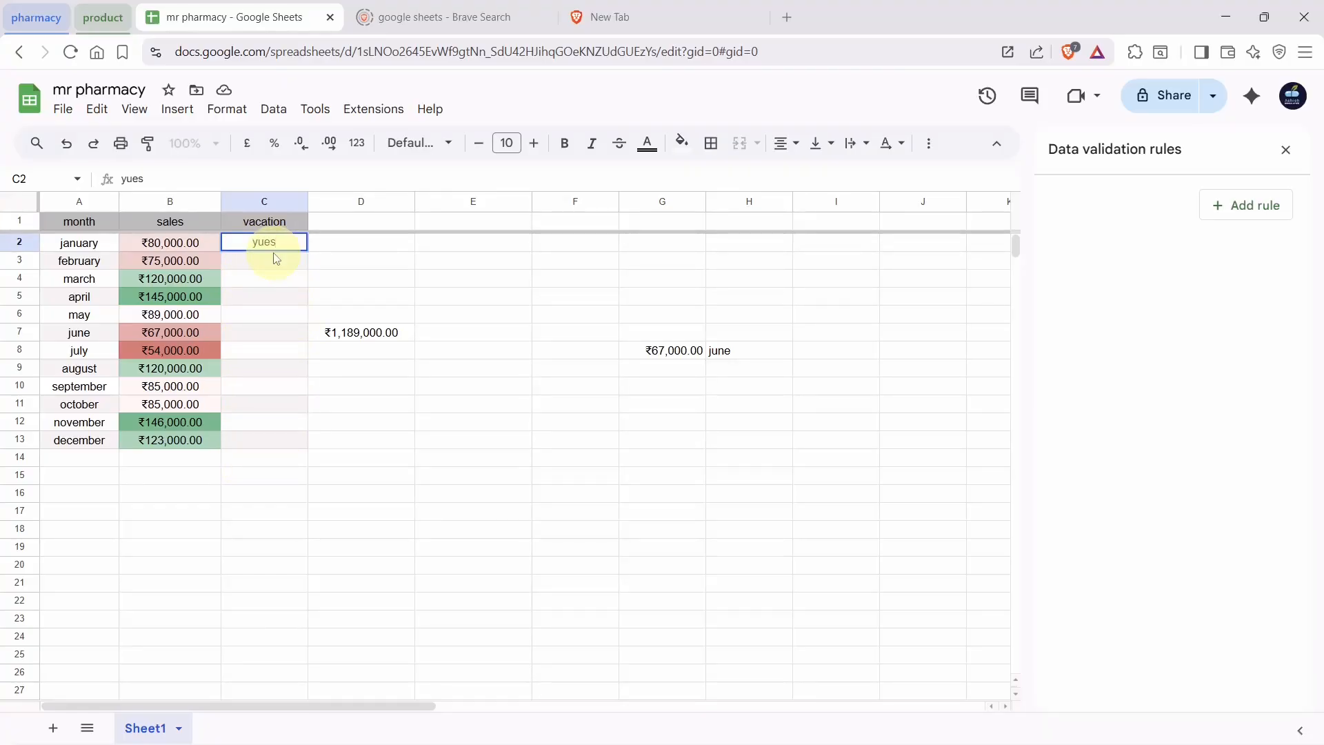
key(BackSpace)
key(BackSpace)
key(BackSpace)
text(es)
key(Return)
Type a trial 'no' below it, then clear the trial yes entry from C2
text(no)
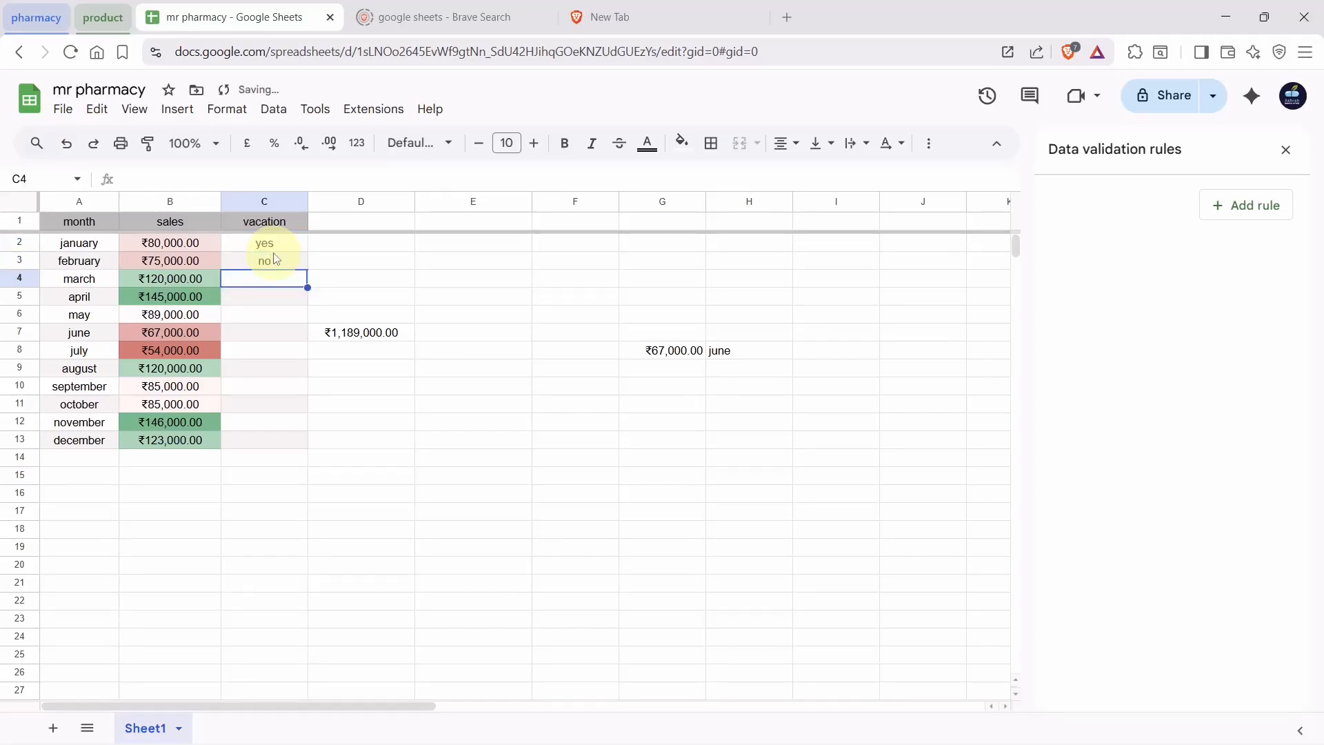
click(267, 248)
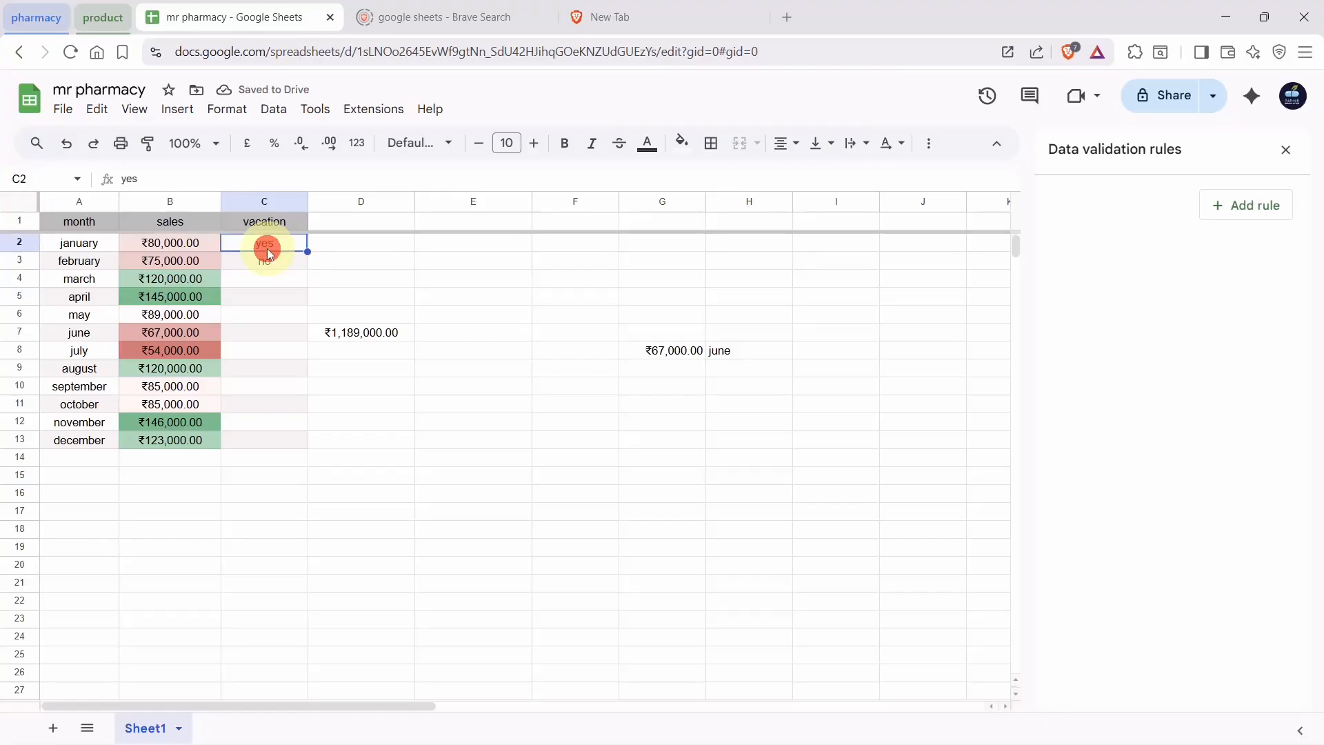
key(Delete)
key(Down)
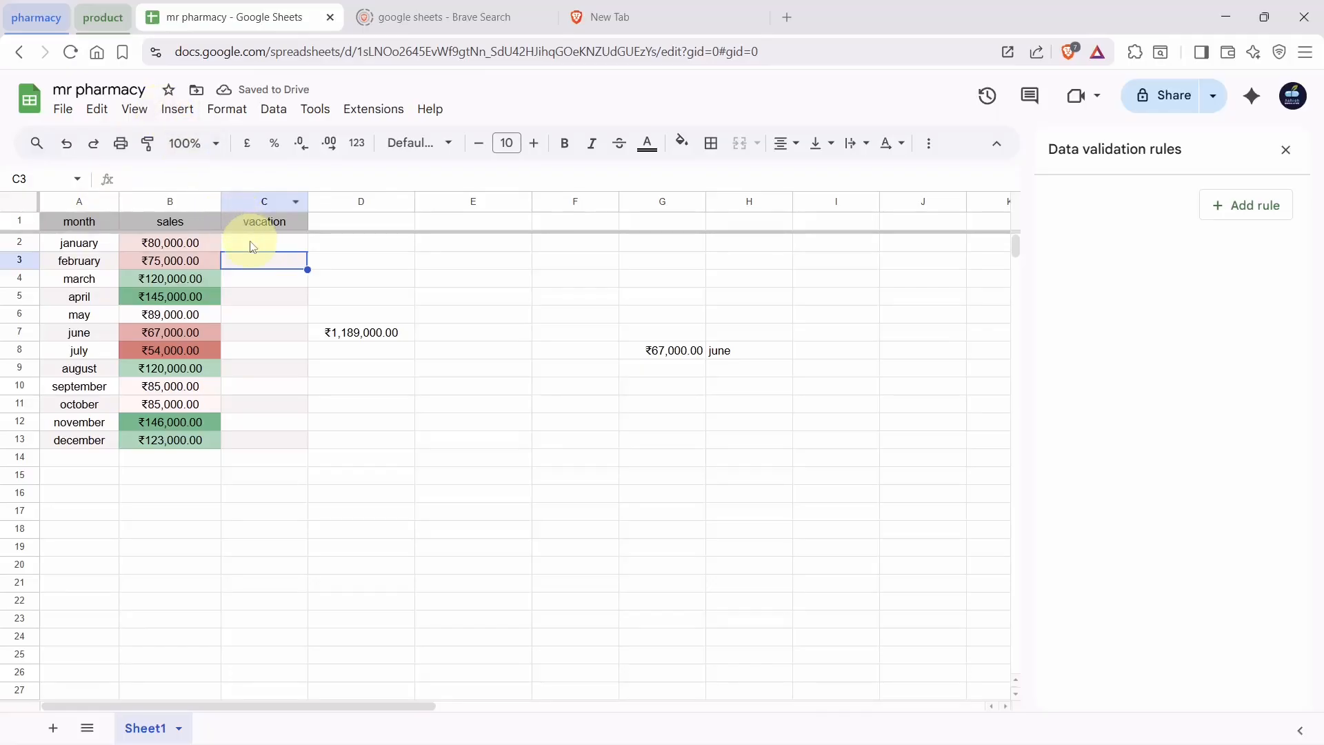
Insert tick boxes into the vacation cells C2:C13
drag(262, 245, 267, 441)
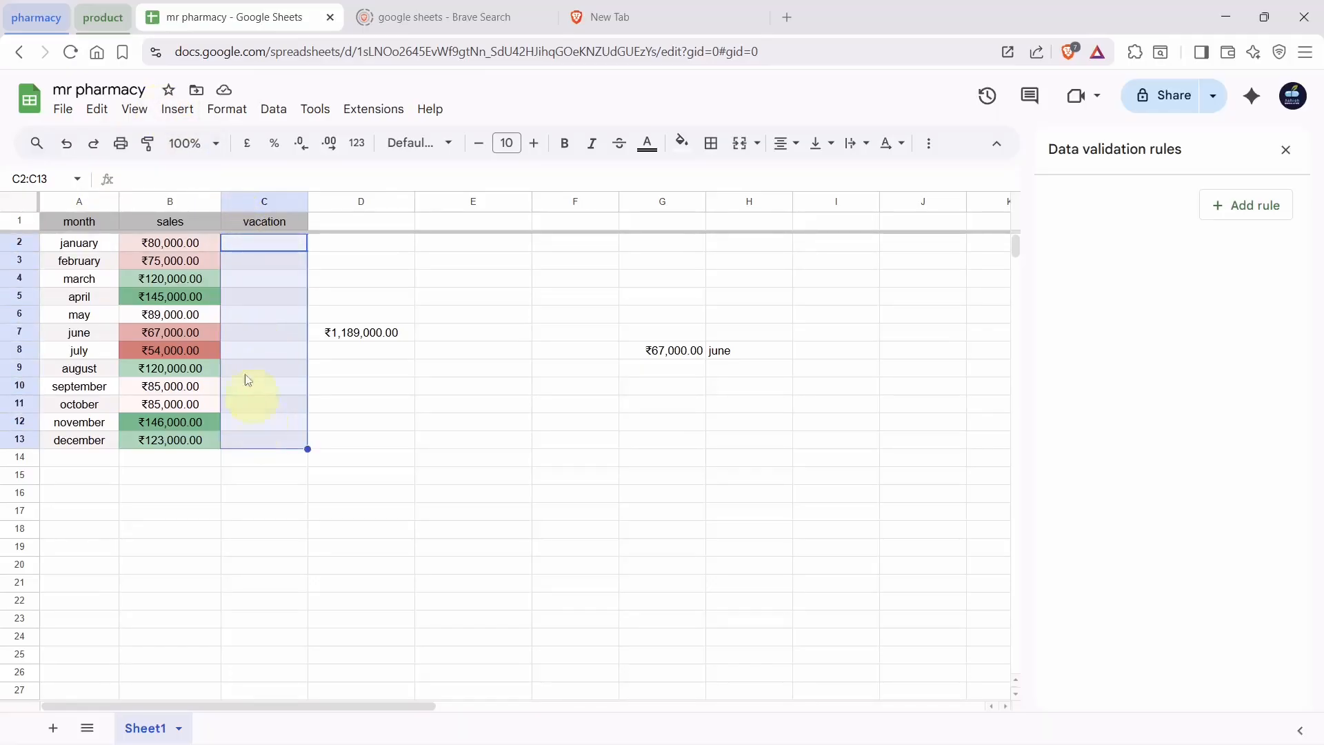
click(177, 111)
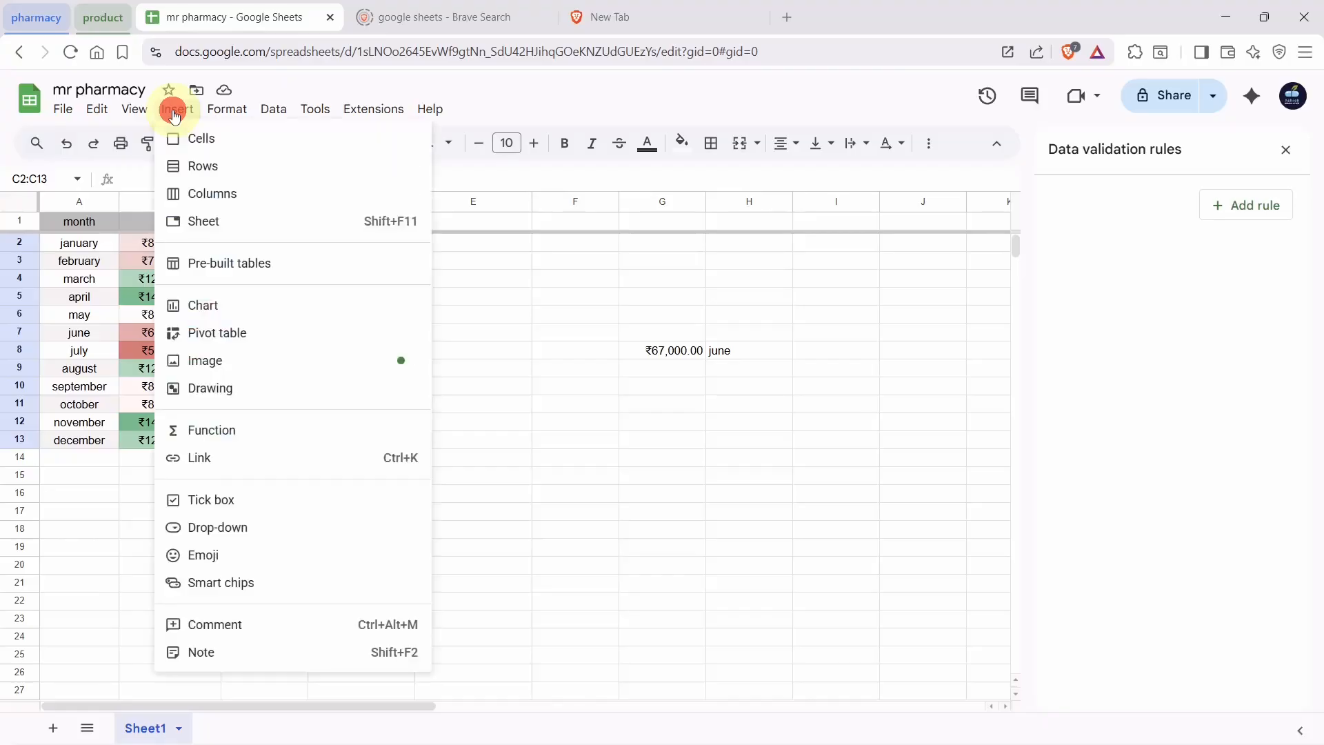
click(178, 501)
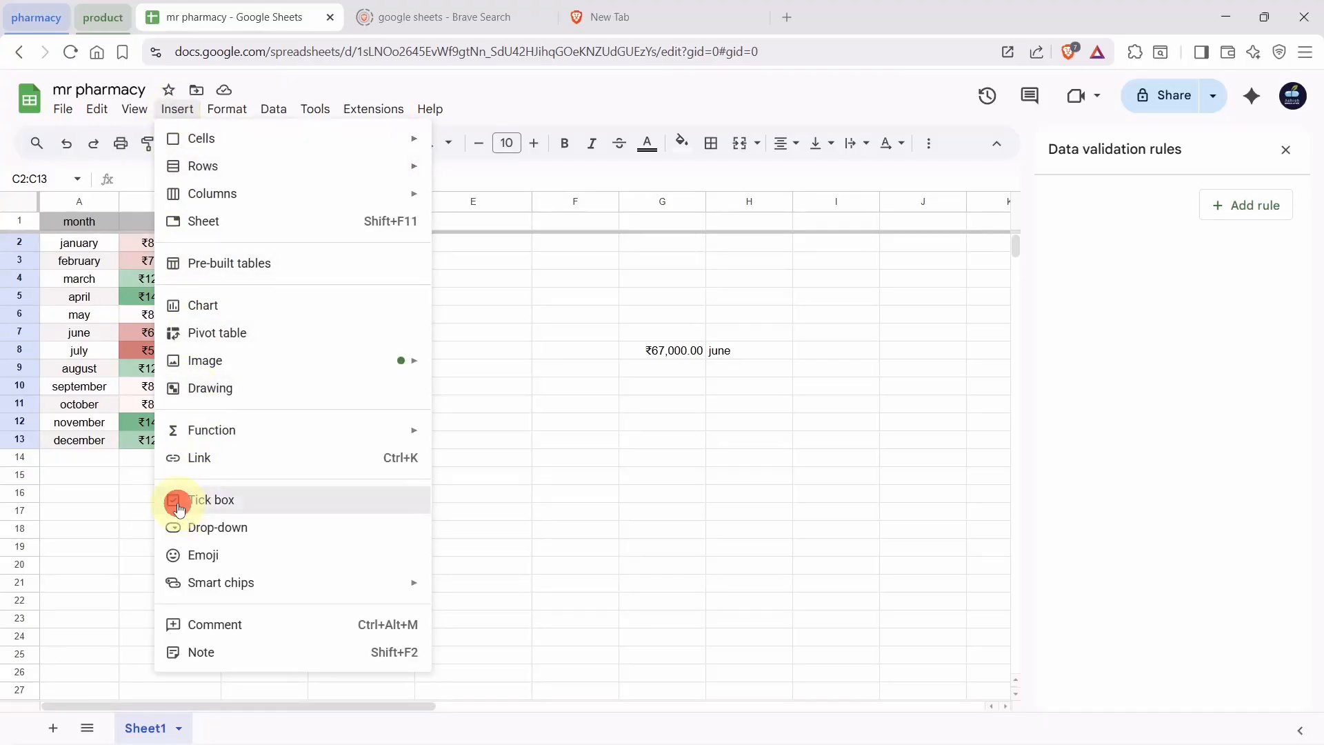
click(233, 458)
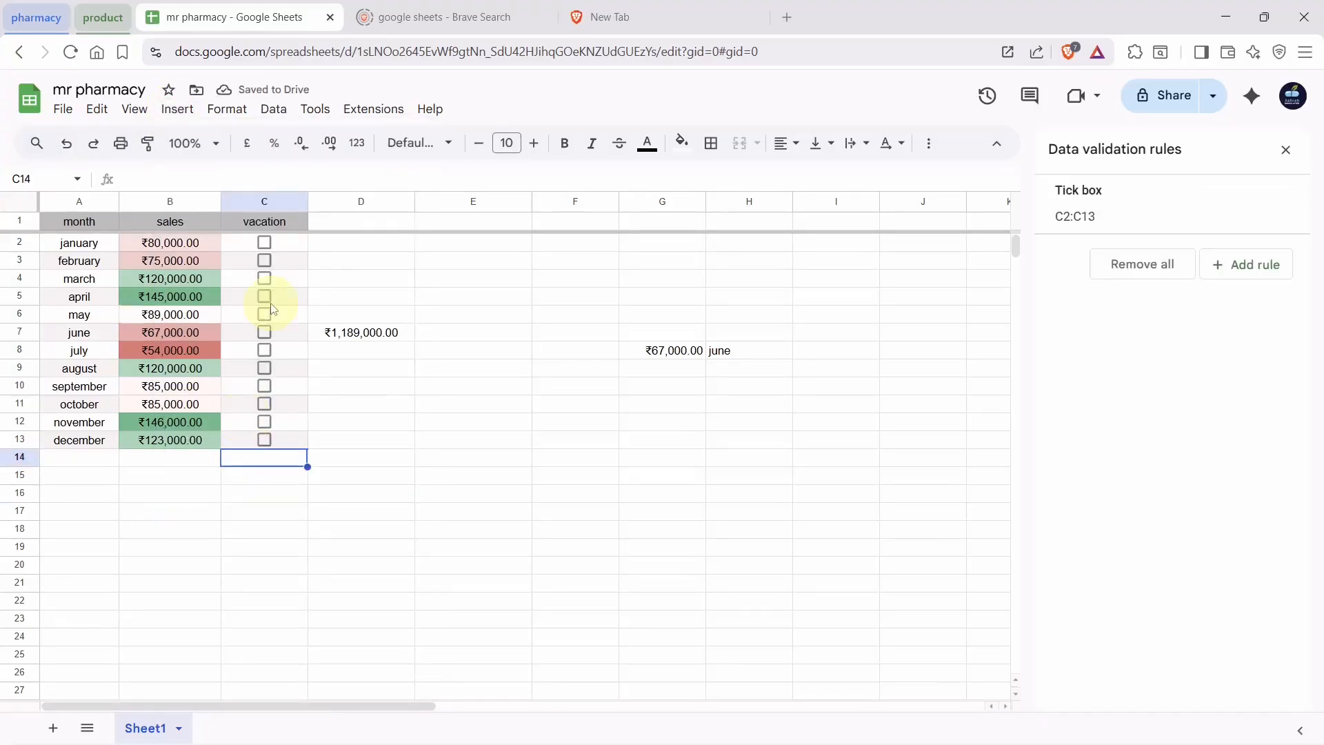
Tick the vacation boxes for january, june and november
key(Up)
key(Up)
key(Up)
key(Up)
key(Up)
key(Up)
key(Up)
key(Up)
key(Up)
key(Up)
key(Up)
key(Up)
key(Up)
key(Down)
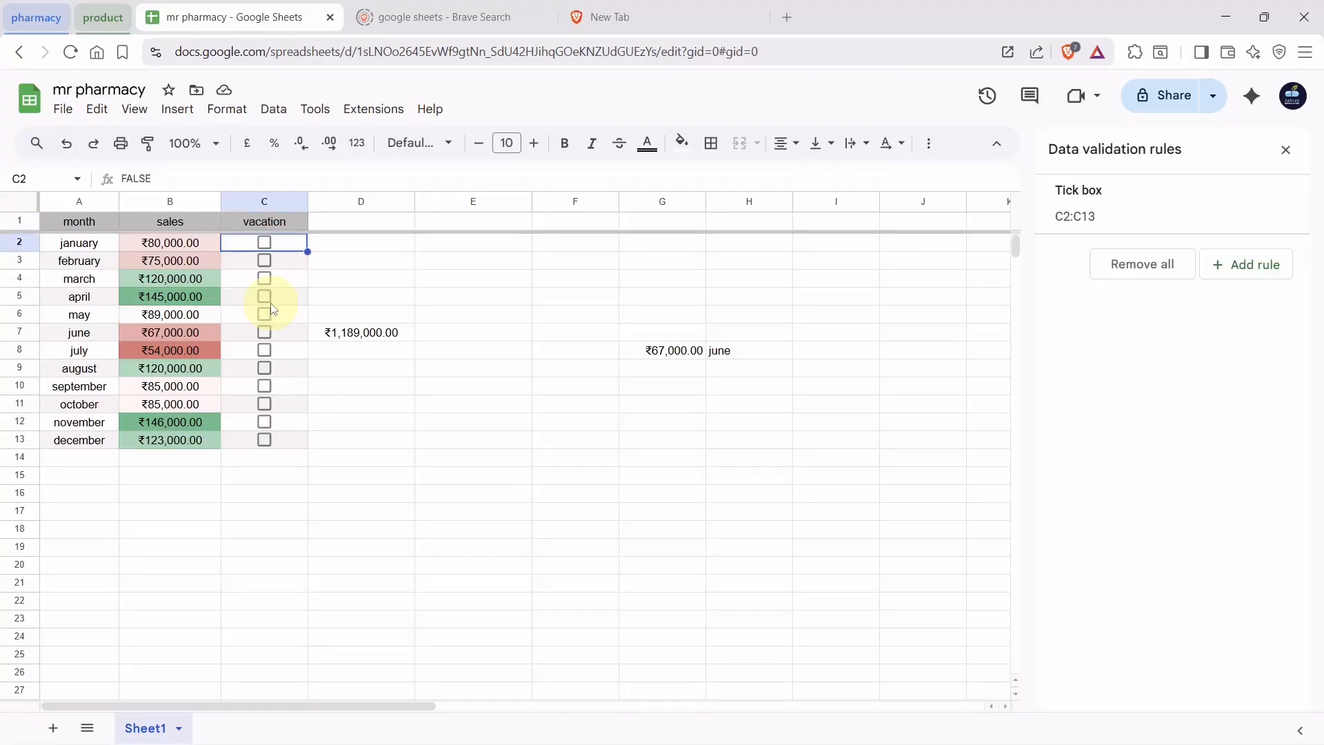
key(space)
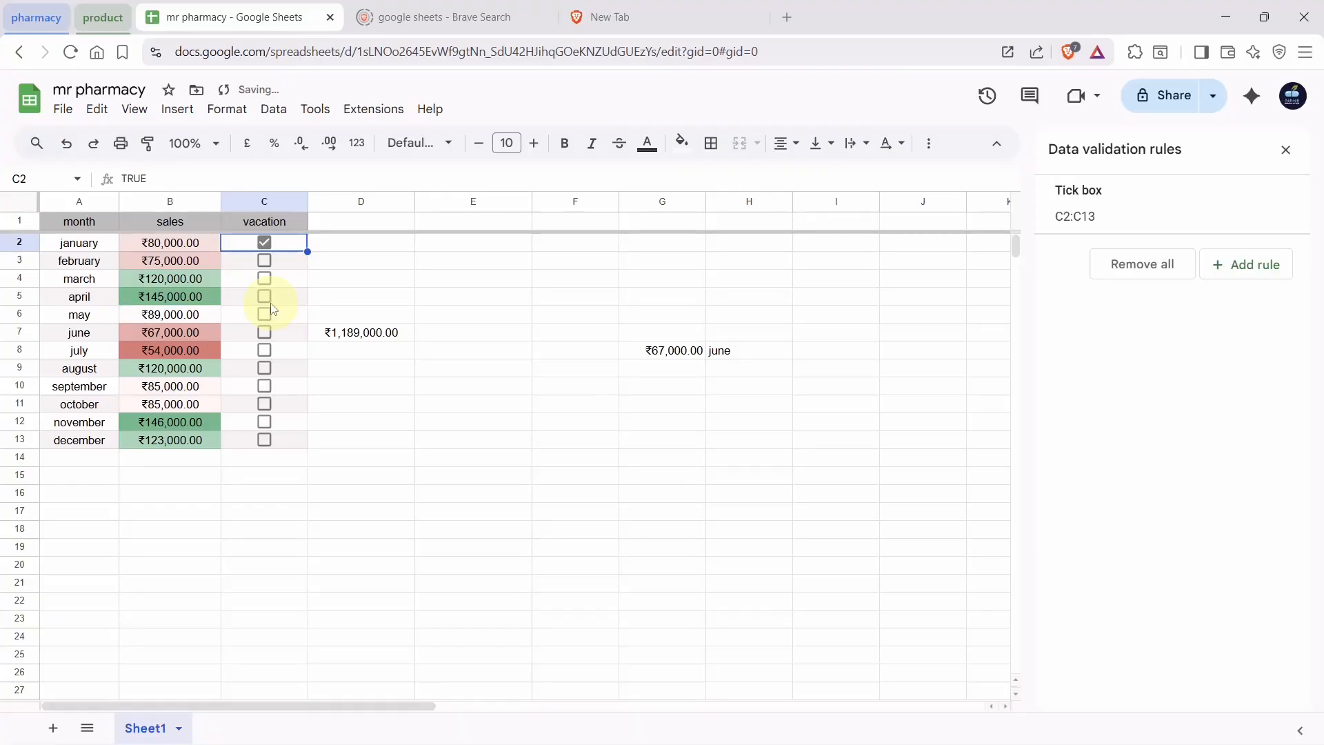
key(Down)
key(Down)
key(Down)
key(Down)
key(Down)
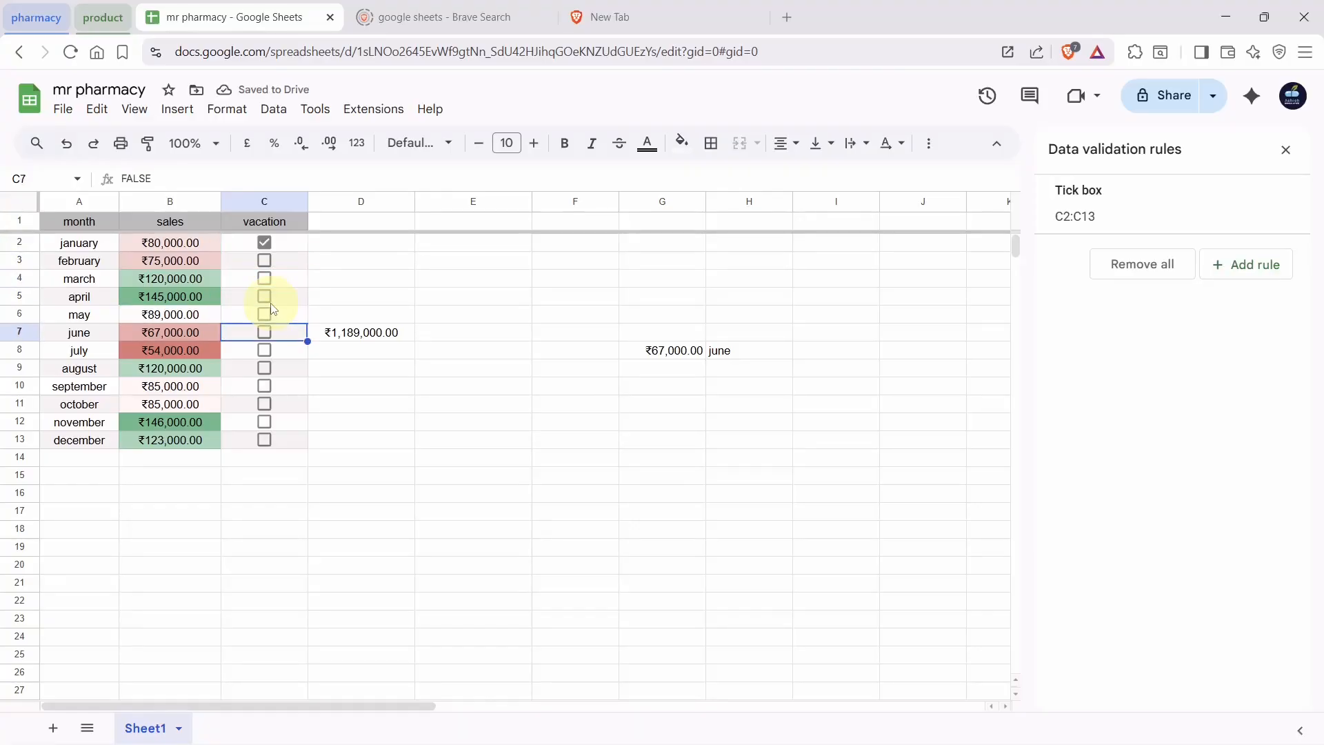
key(space)
key(Down)
key(Down)
key(Down)
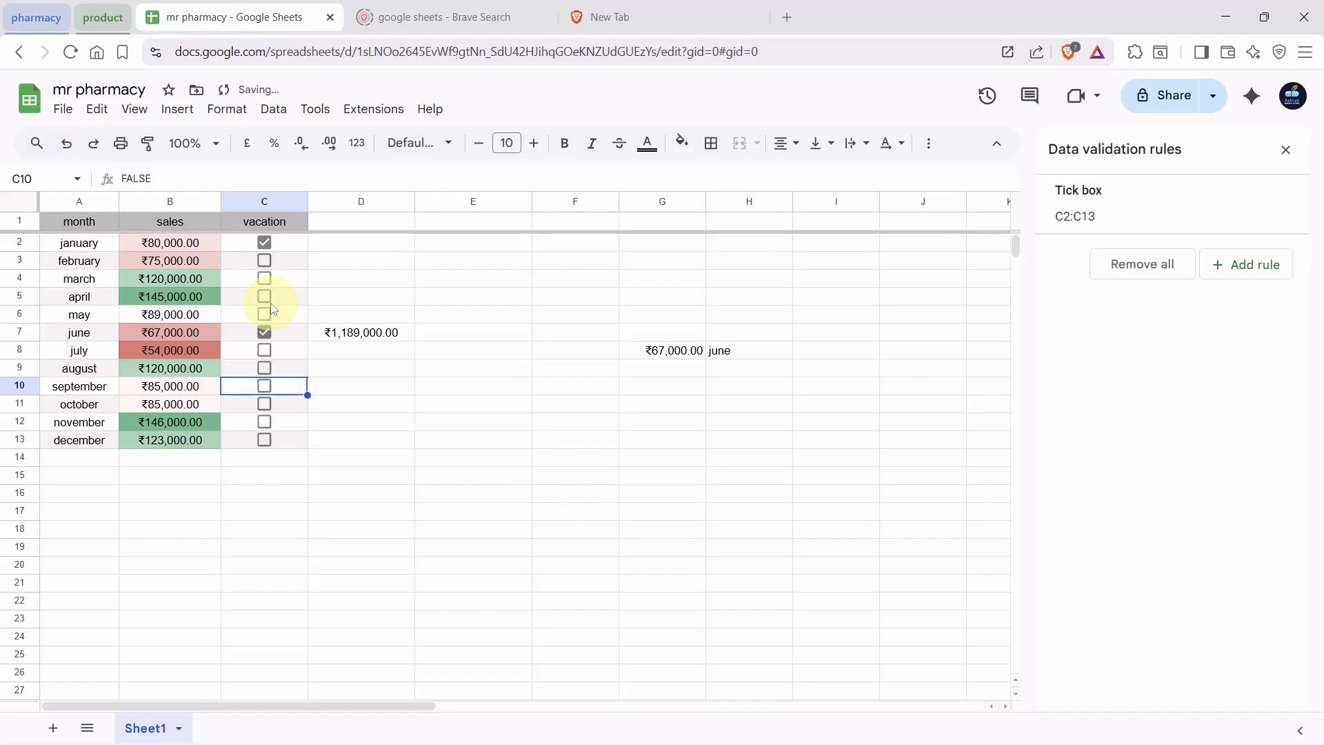
key(Down)
key(Down)
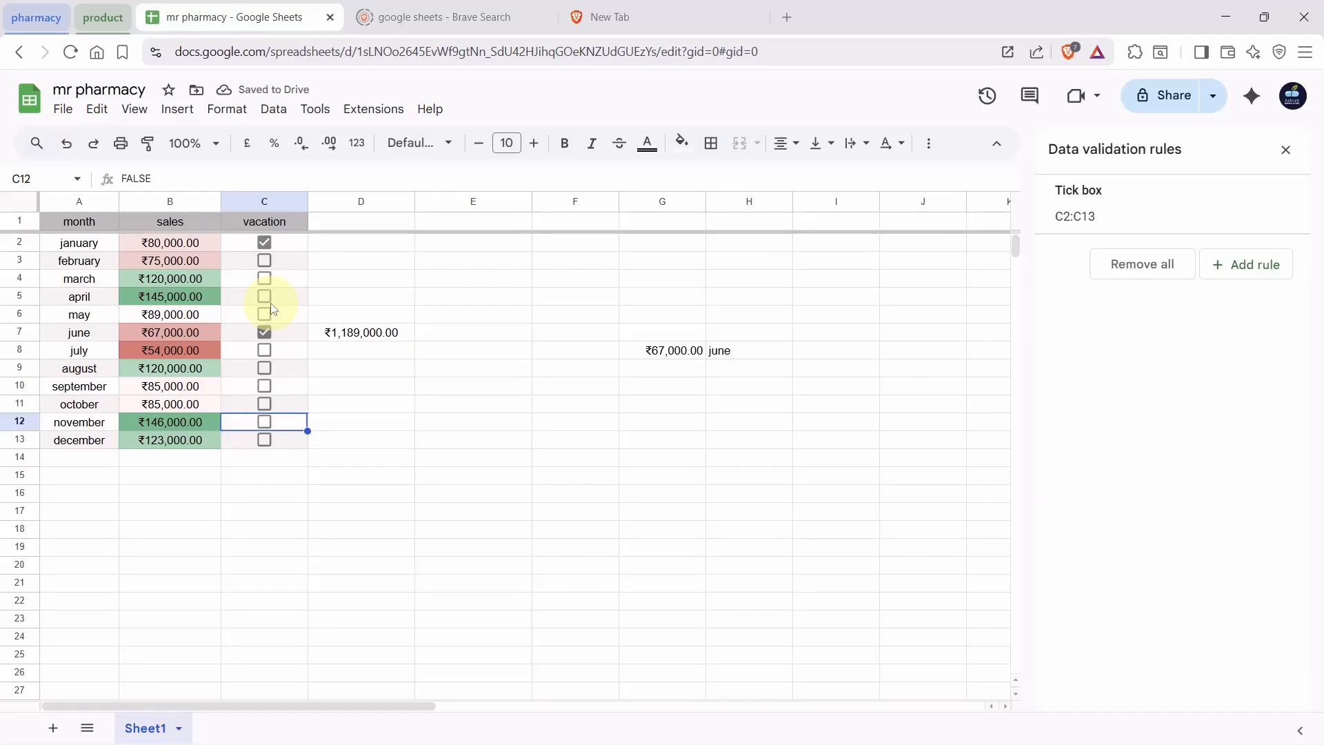
key(space)
key(Up)
key(Up)
key(Up)
key(Up)
key(Up)
key(Up)
key(Up)
key(Up)
key(Up)
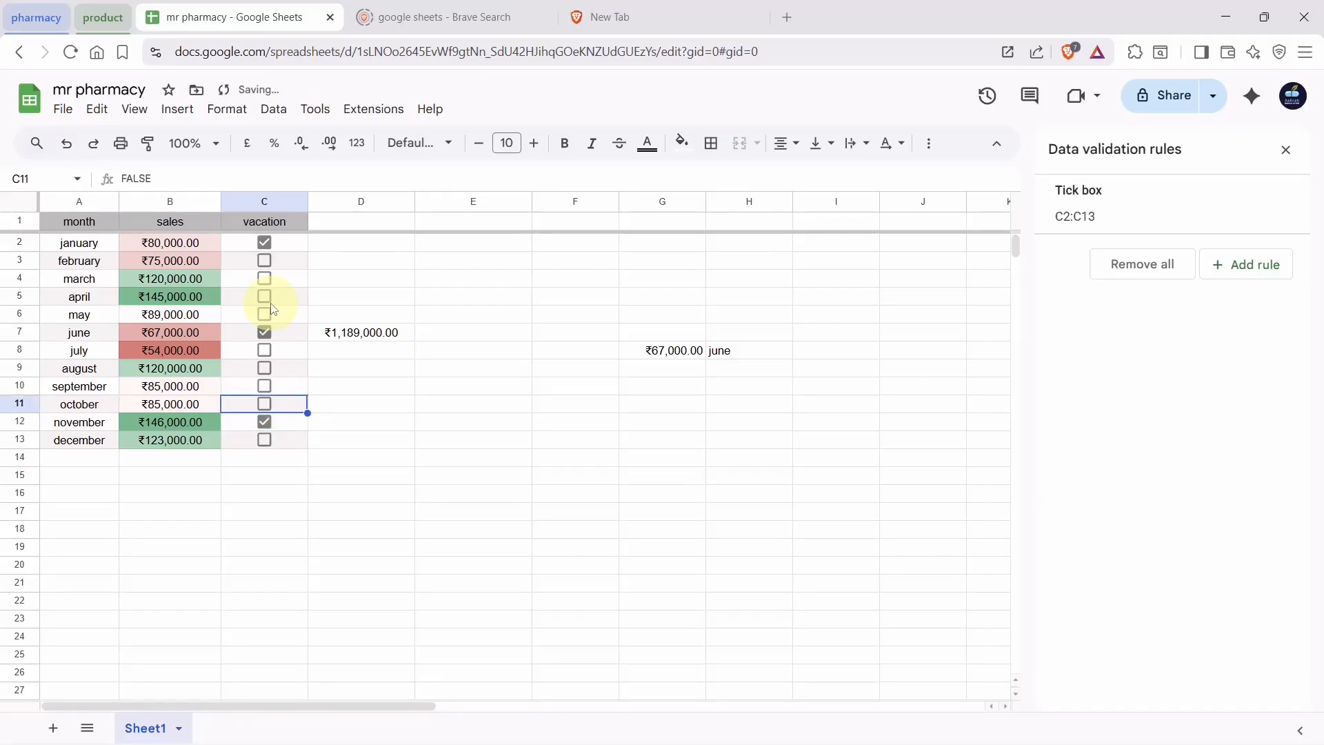
key(Down)
key(Down)
key(Down)
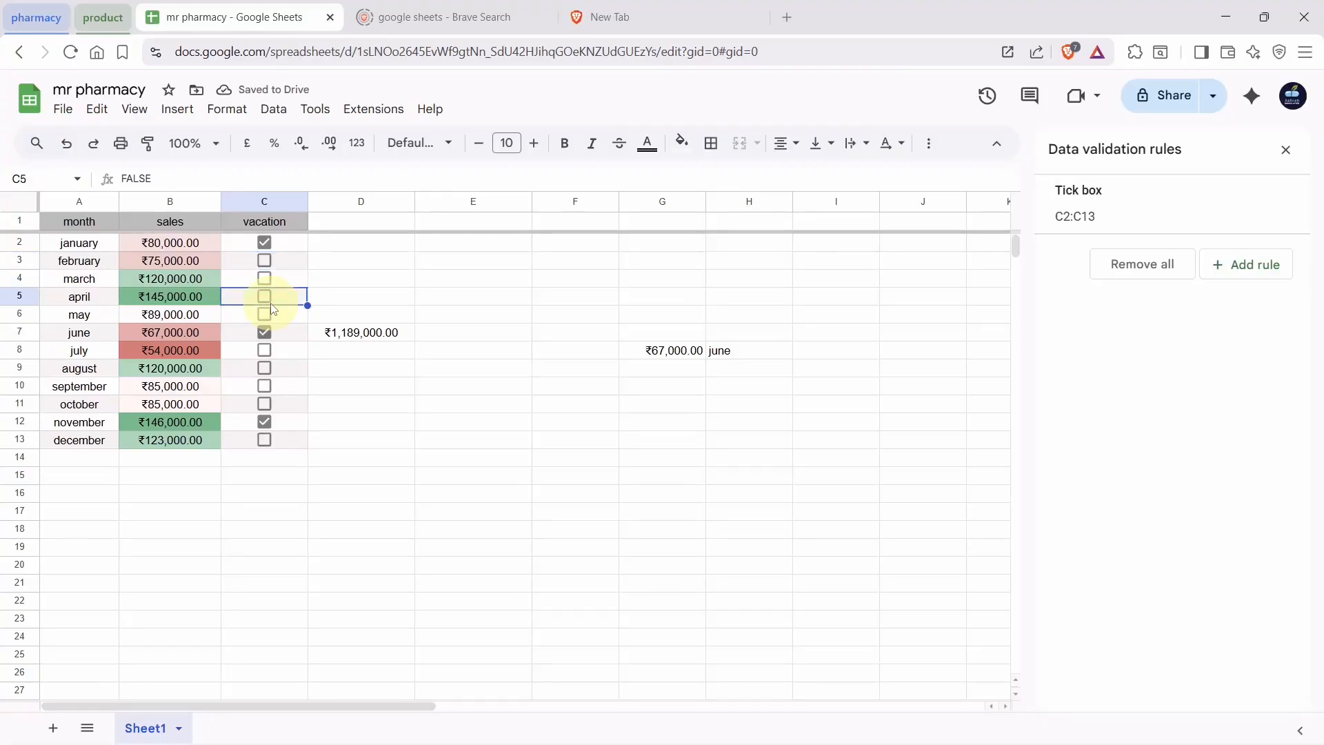
key(Up)
key(Up)
key(Up)
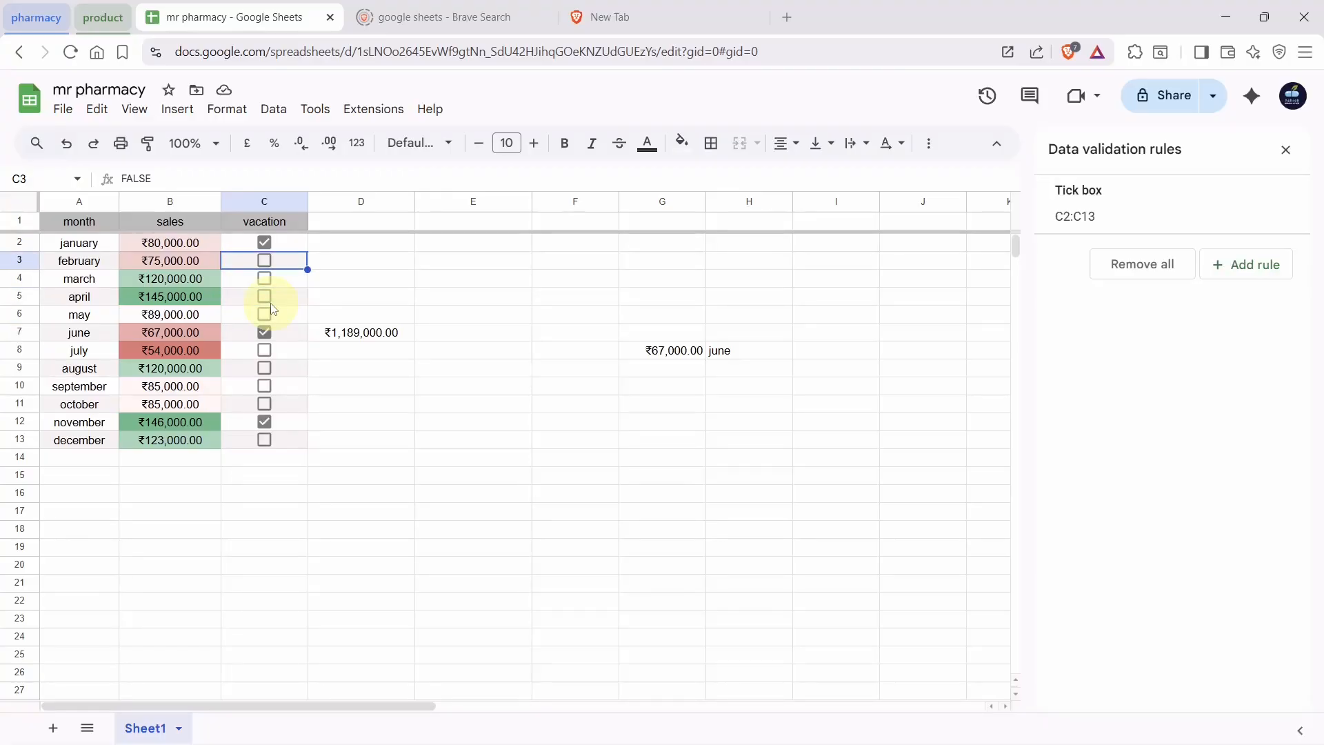
Move over to column D and select the total sales cell D7
key(Right)
key(Up)
key(Up)
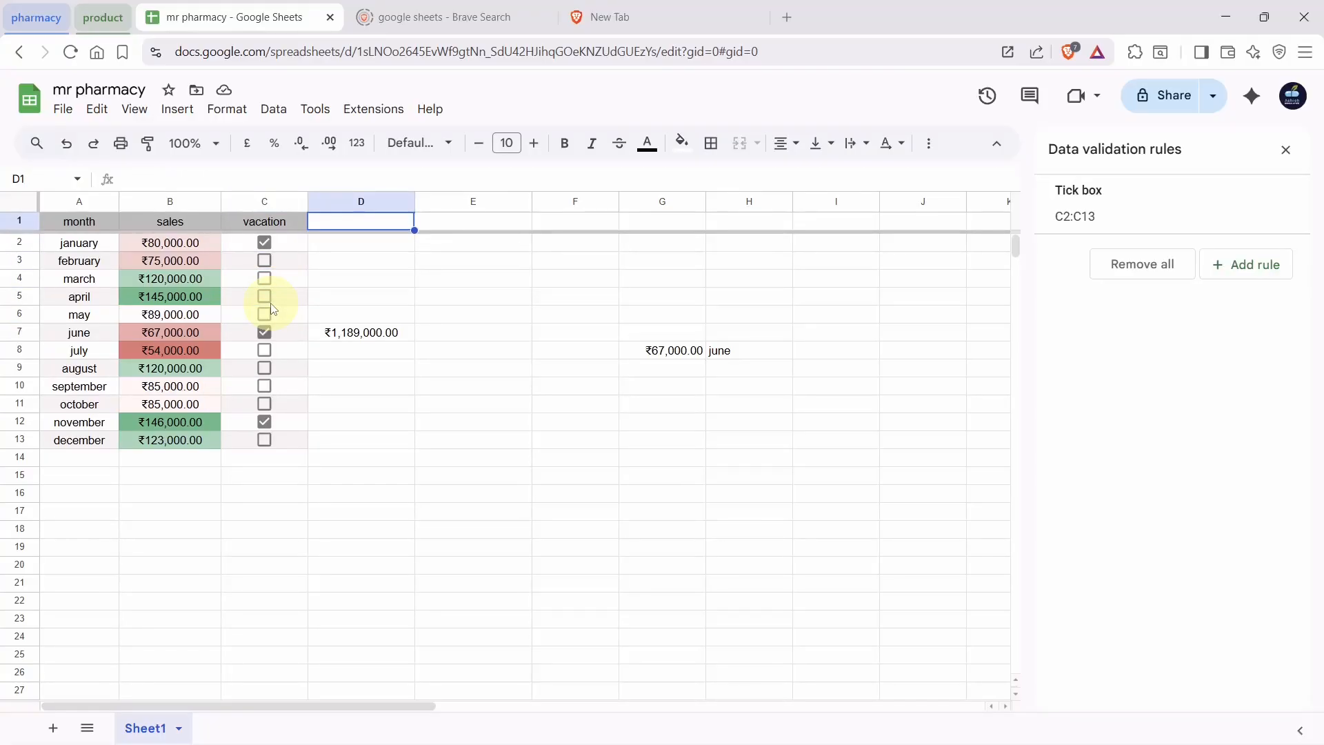
click(341, 338)
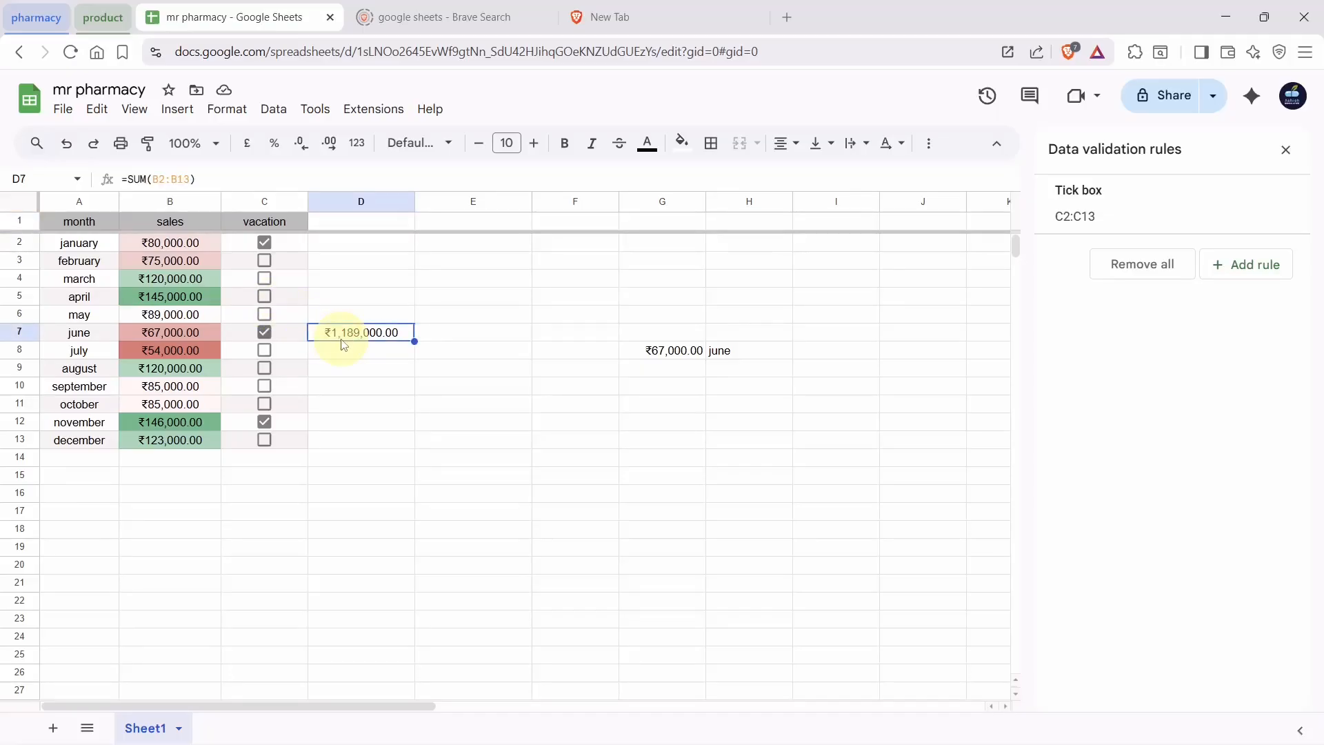
Clear the total sales formula from D7 and label D1 'employ of the month'
key(Delete)
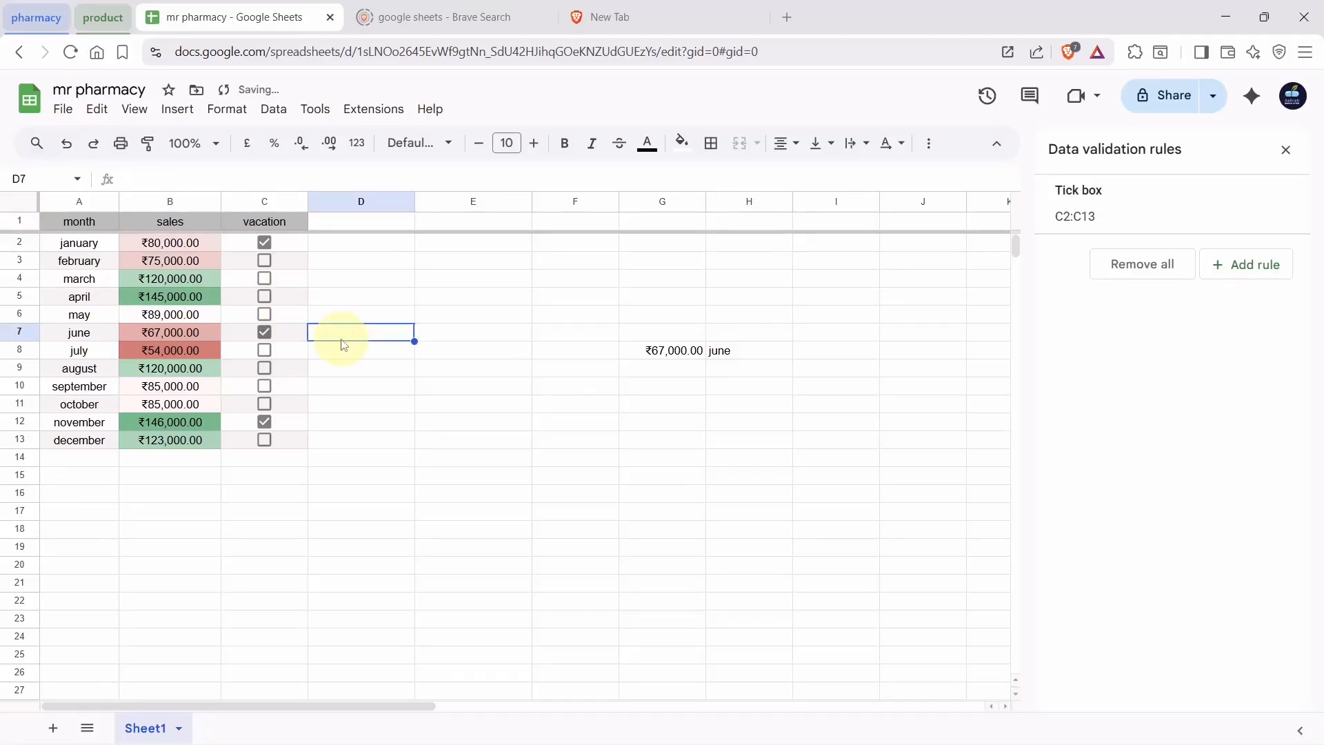
click(344, 229)
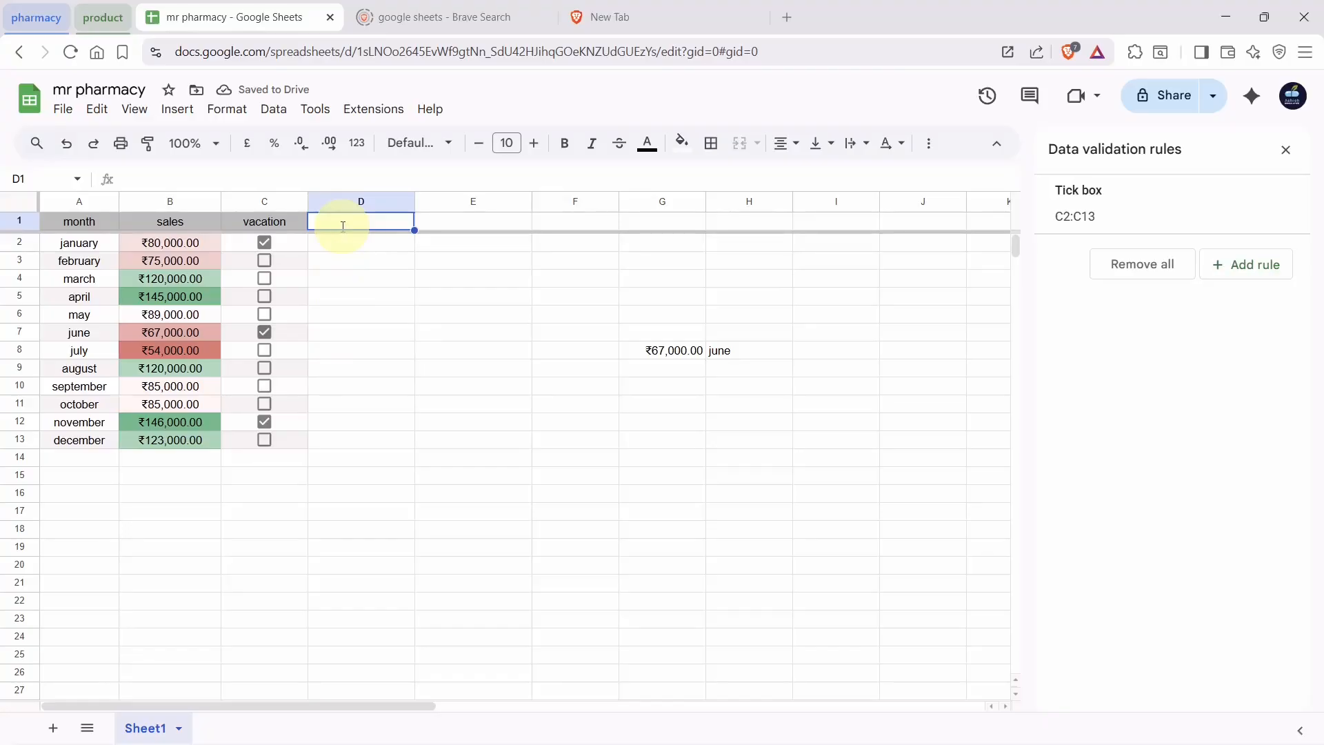
text(empl)
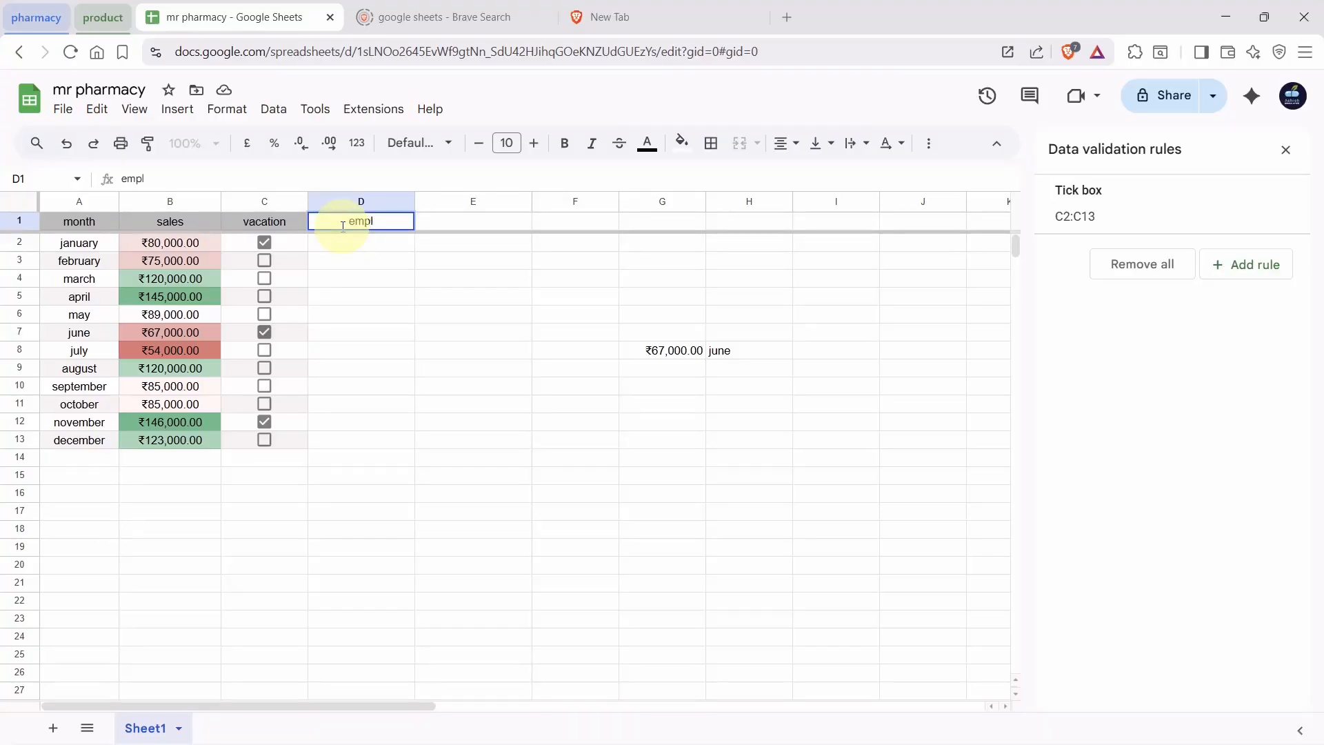
text(oy of the month)
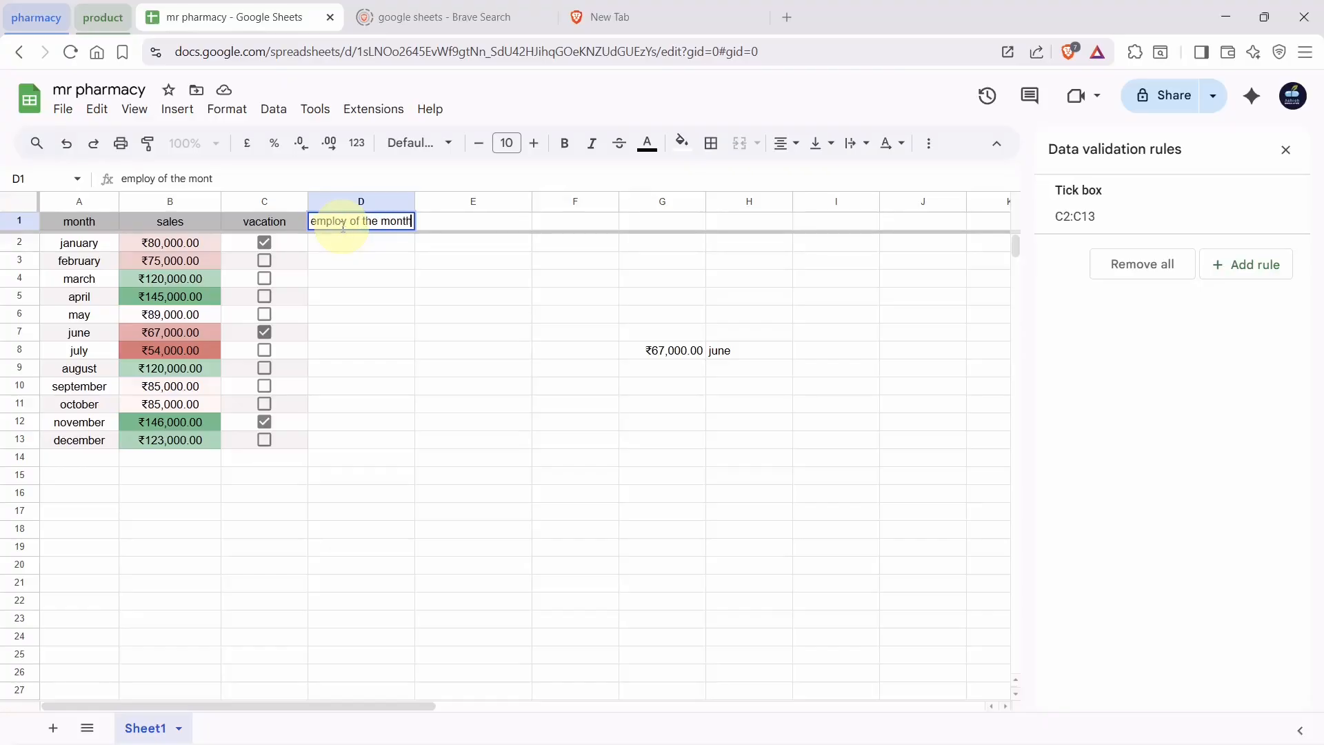
key(Return)
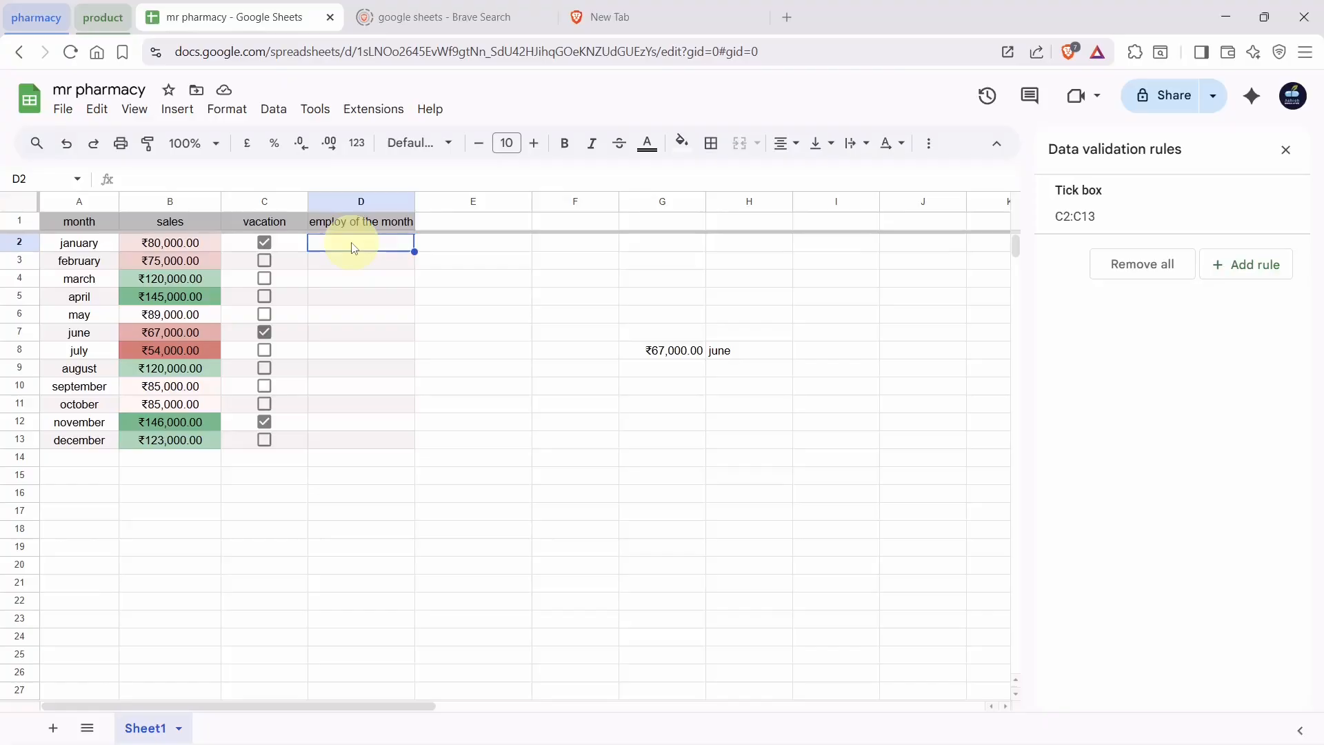
Add drop-down validation to cells D2:D13
drag(355, 250, 353, 445)
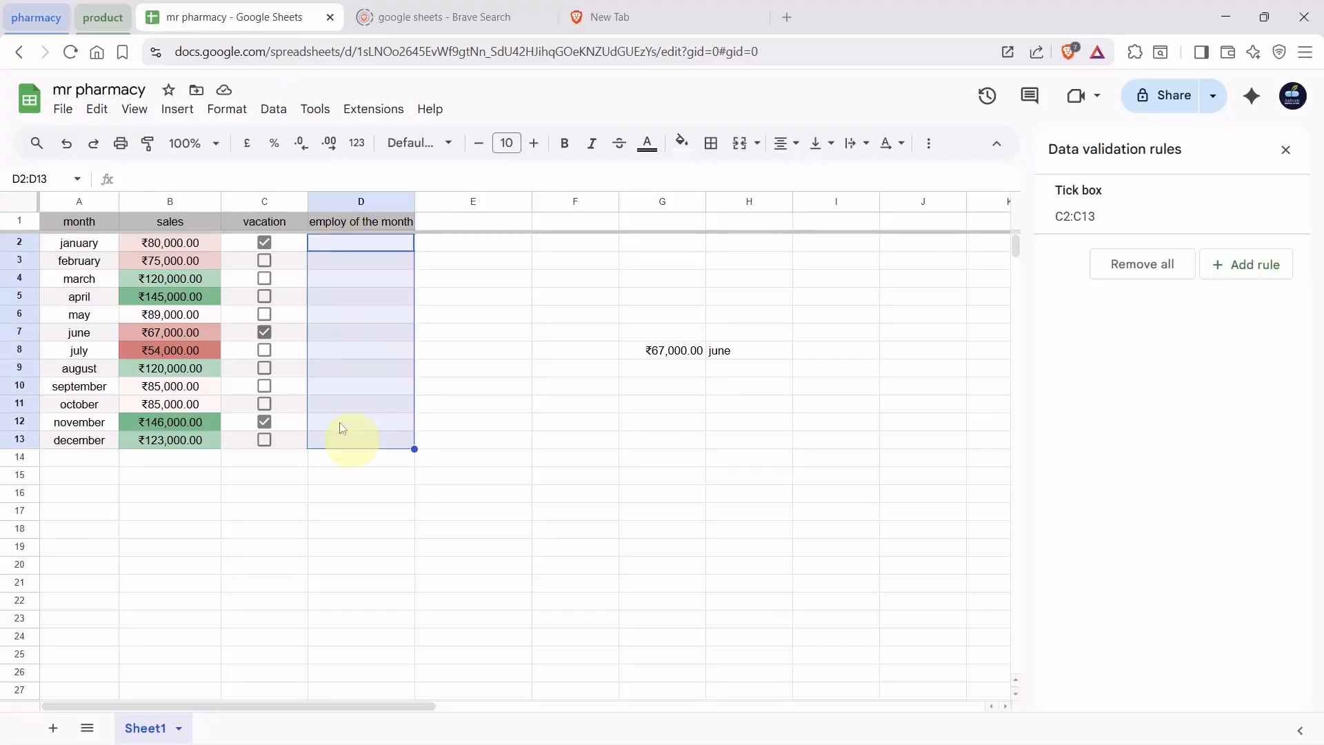
click(172, 110)
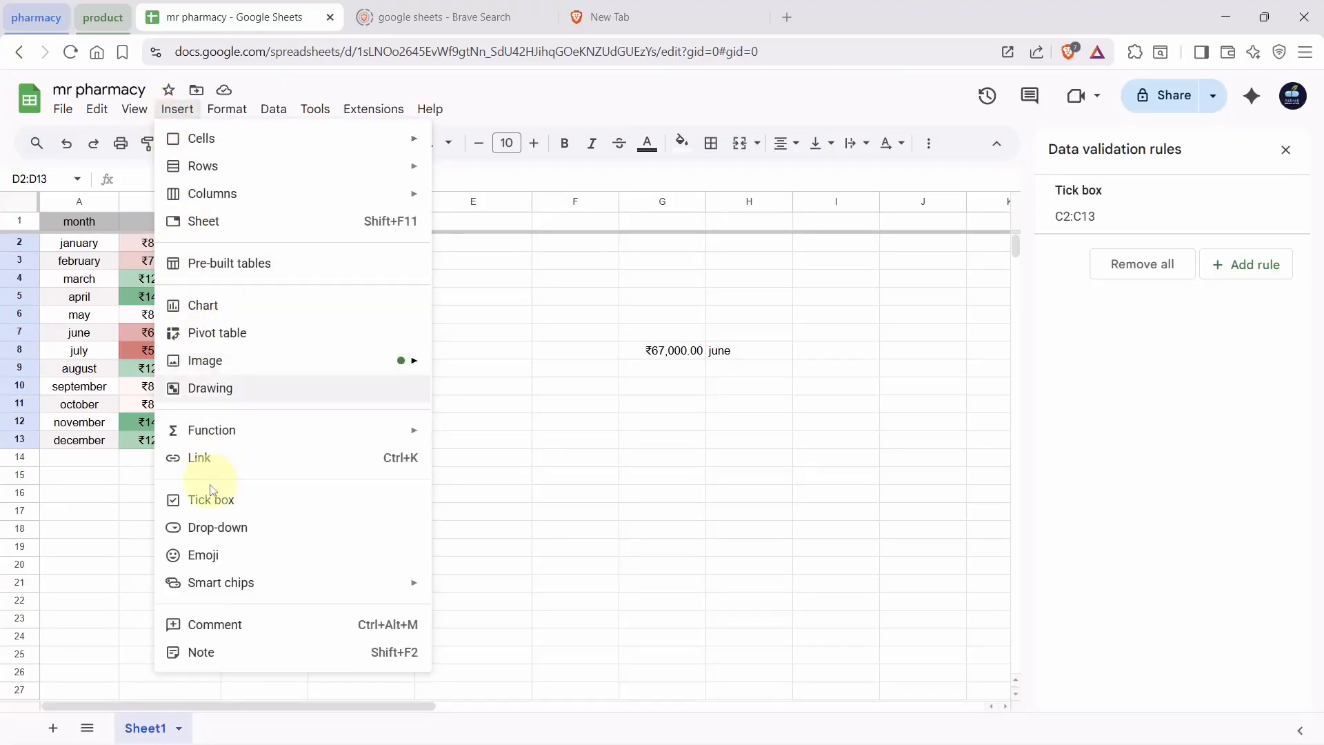
click(212, 537)
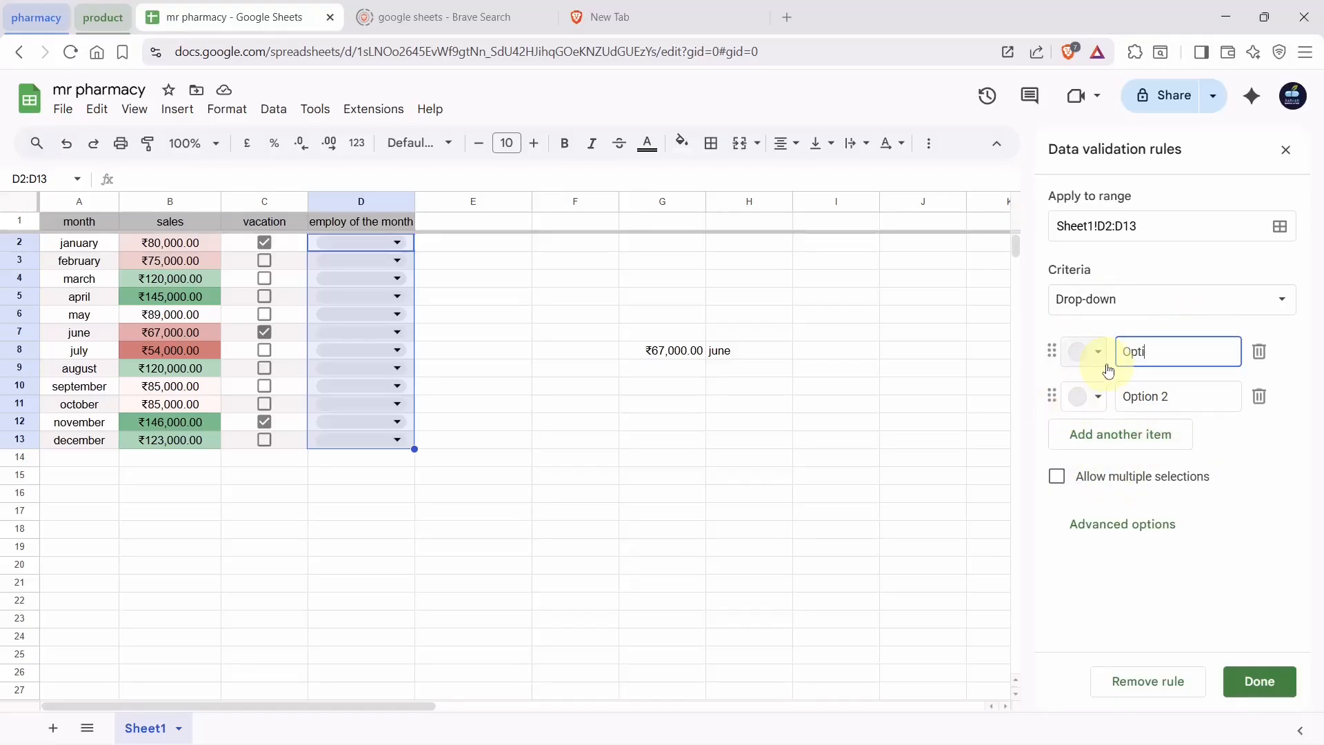
Replace the placeholder options with three employee names as the drop-down choices
key(BackSpace)
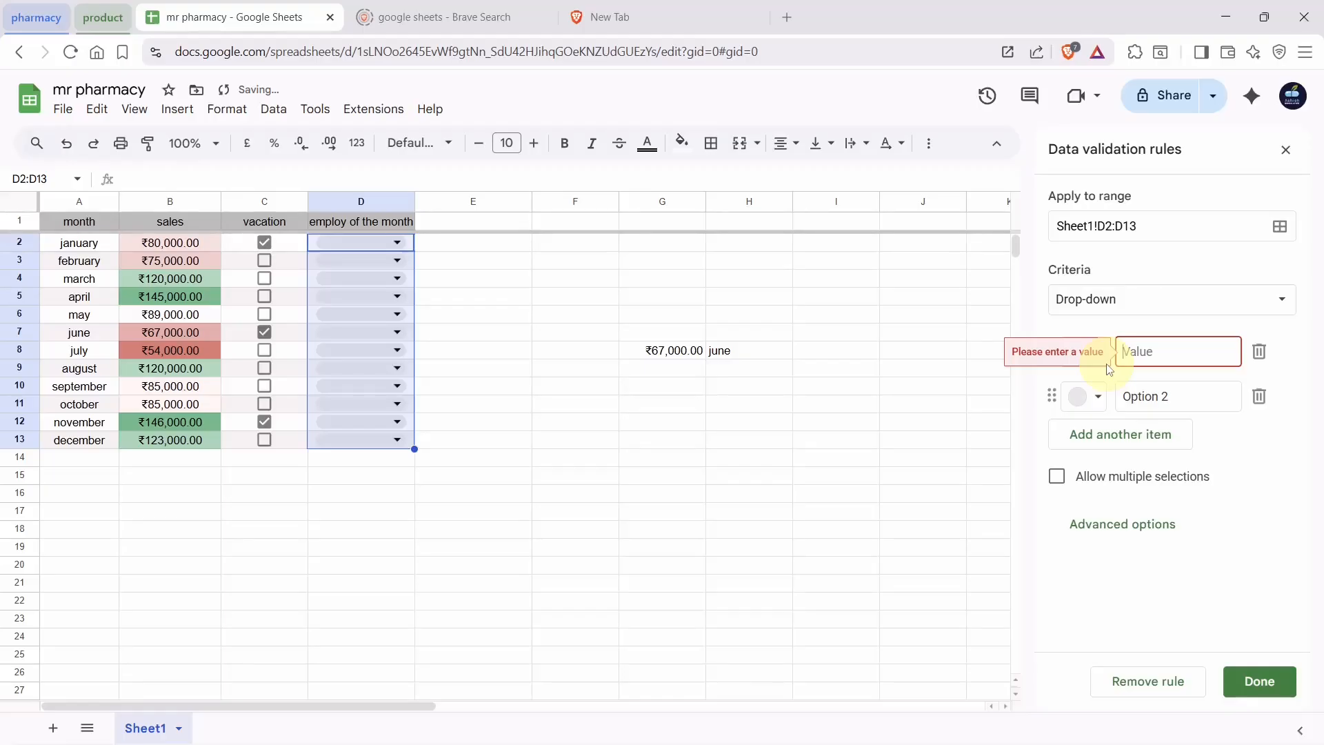
text(rizwan)
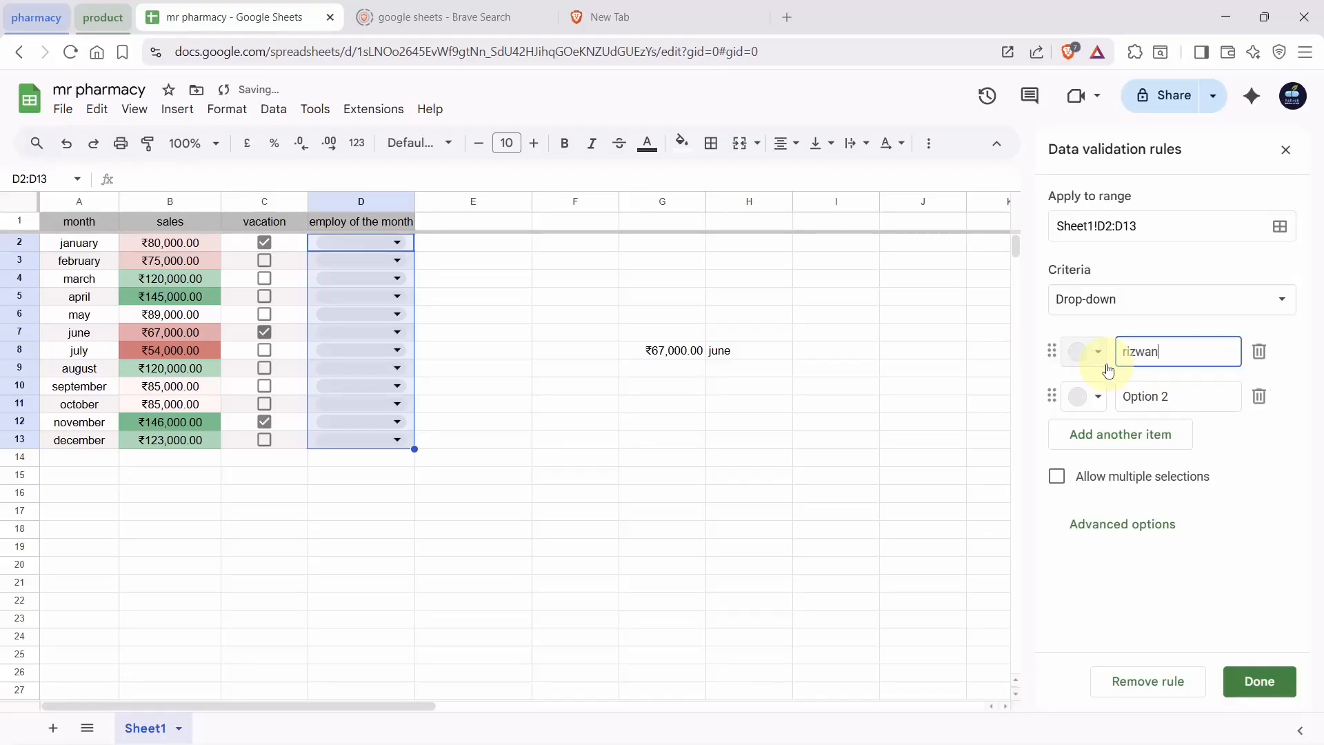
key(Tab)
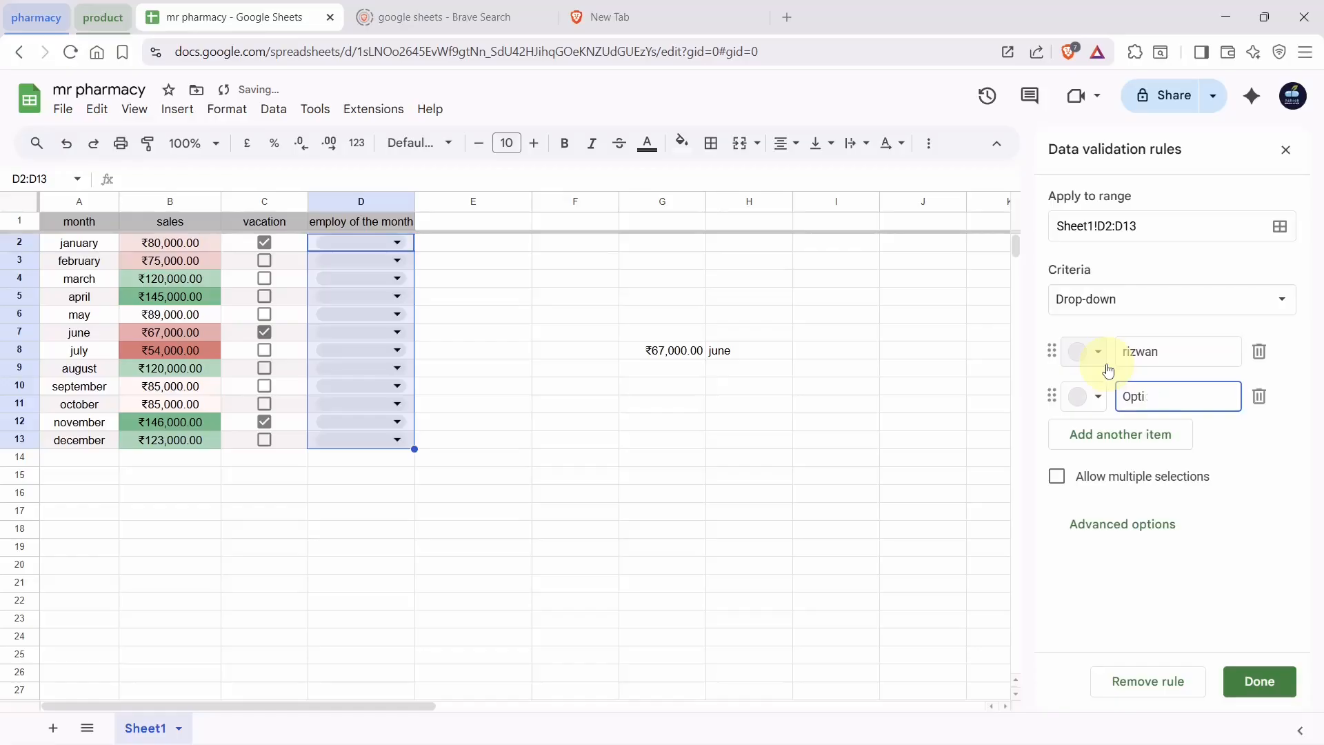
key(BackSpace)
key(BackSpace)
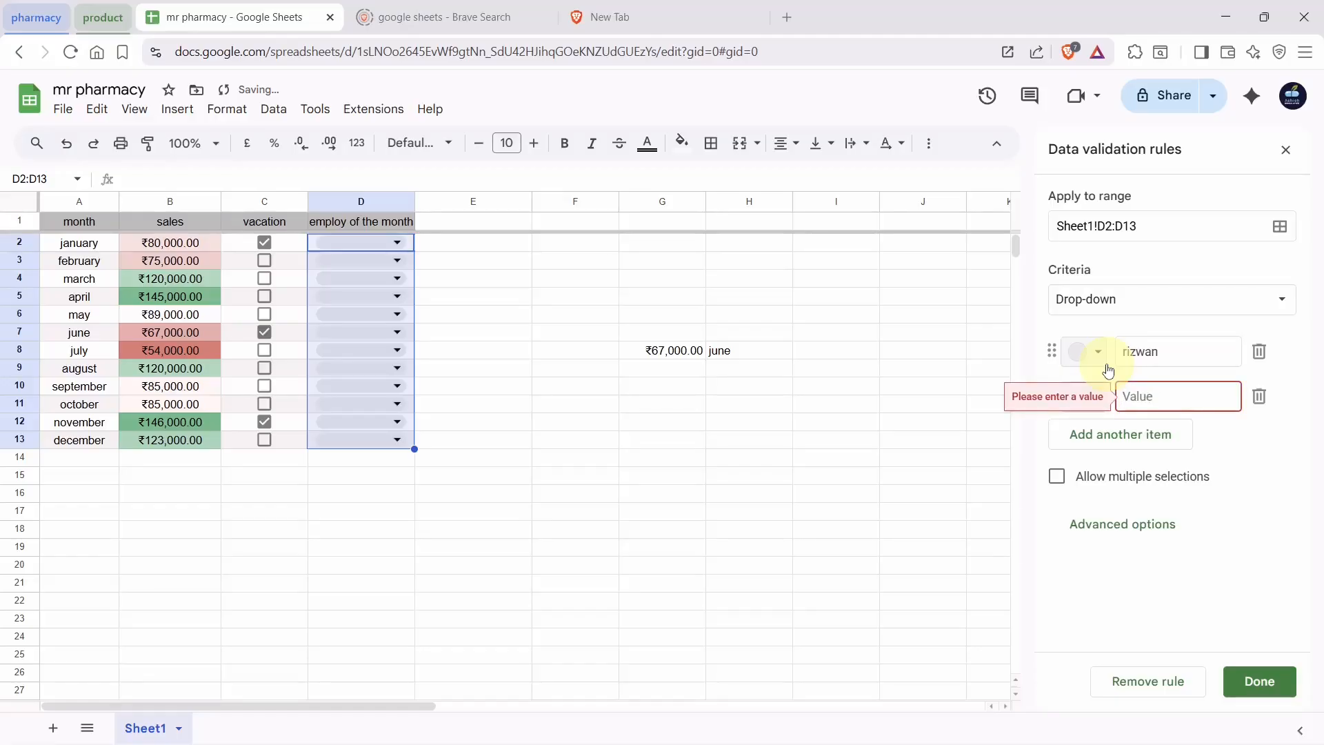
text(manoj)
key(Return)
text(vishakha)
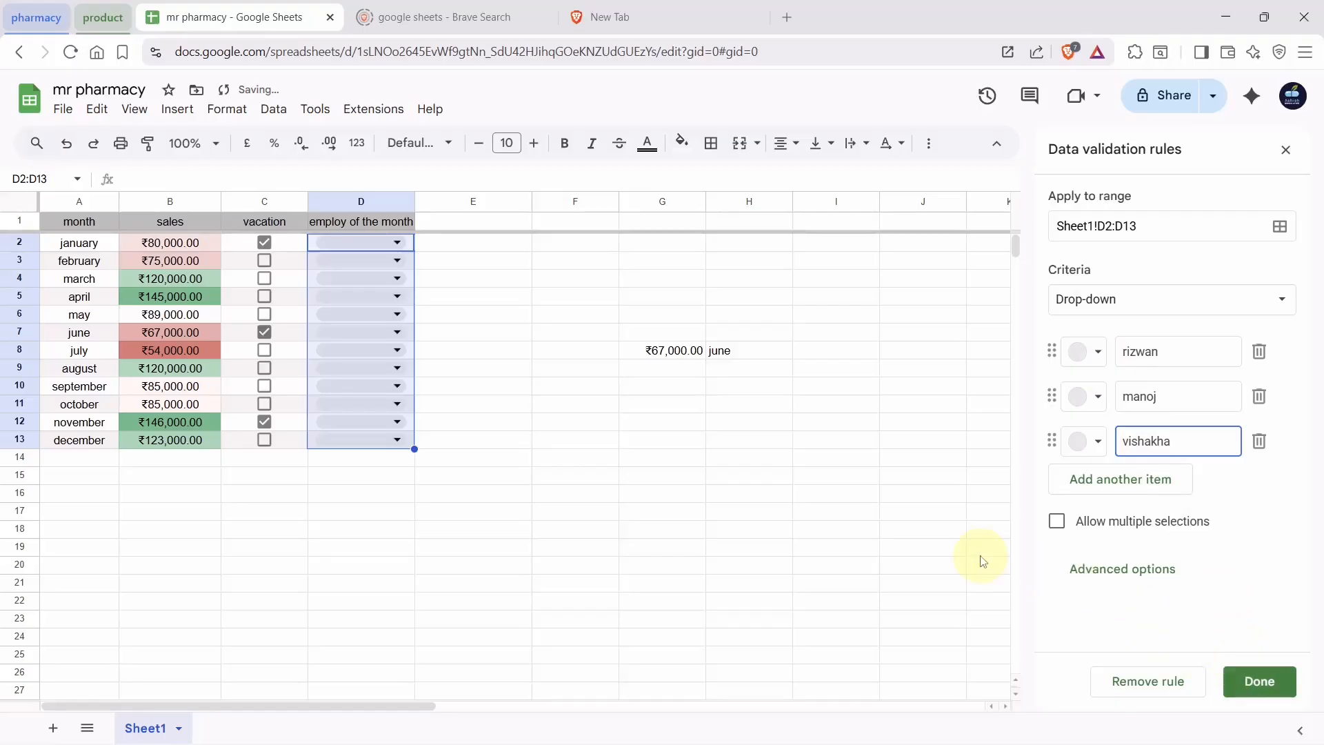
Assign the first listed employee to January through May and the third to June
click(521, 401)
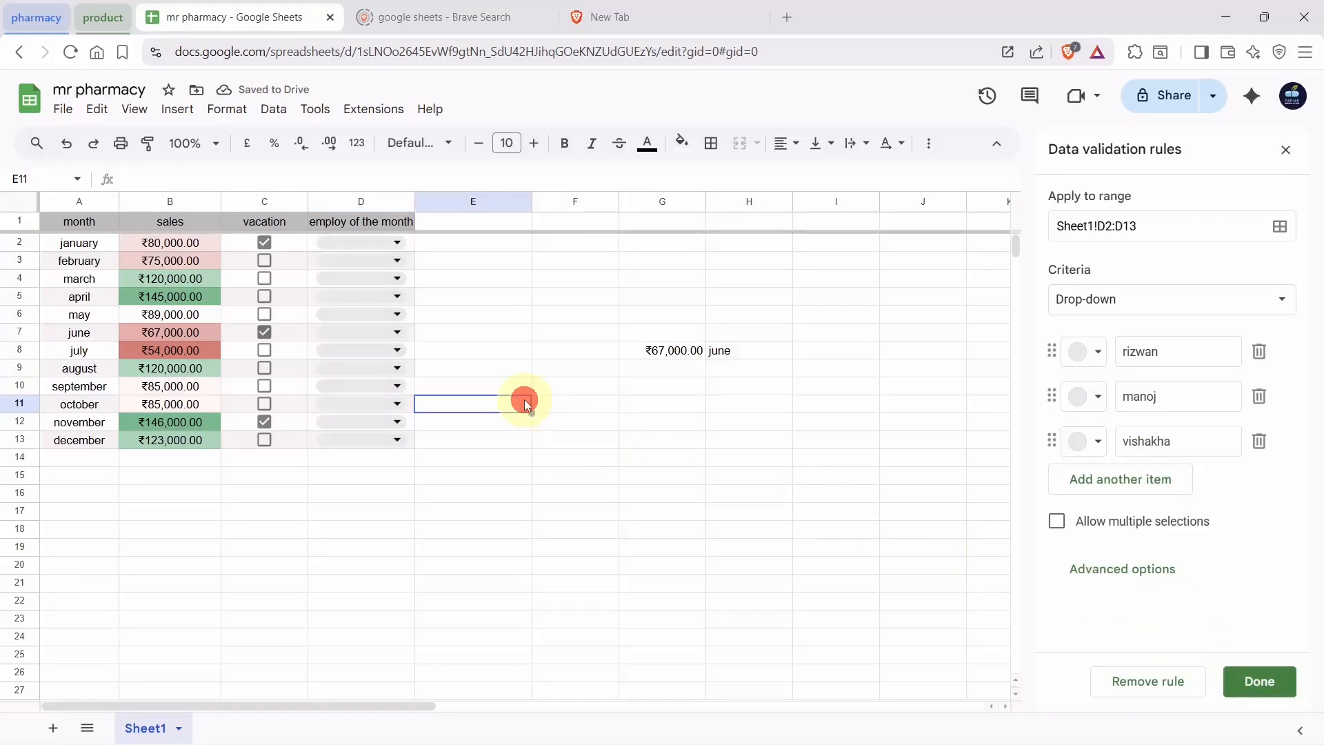
click(395, 242)
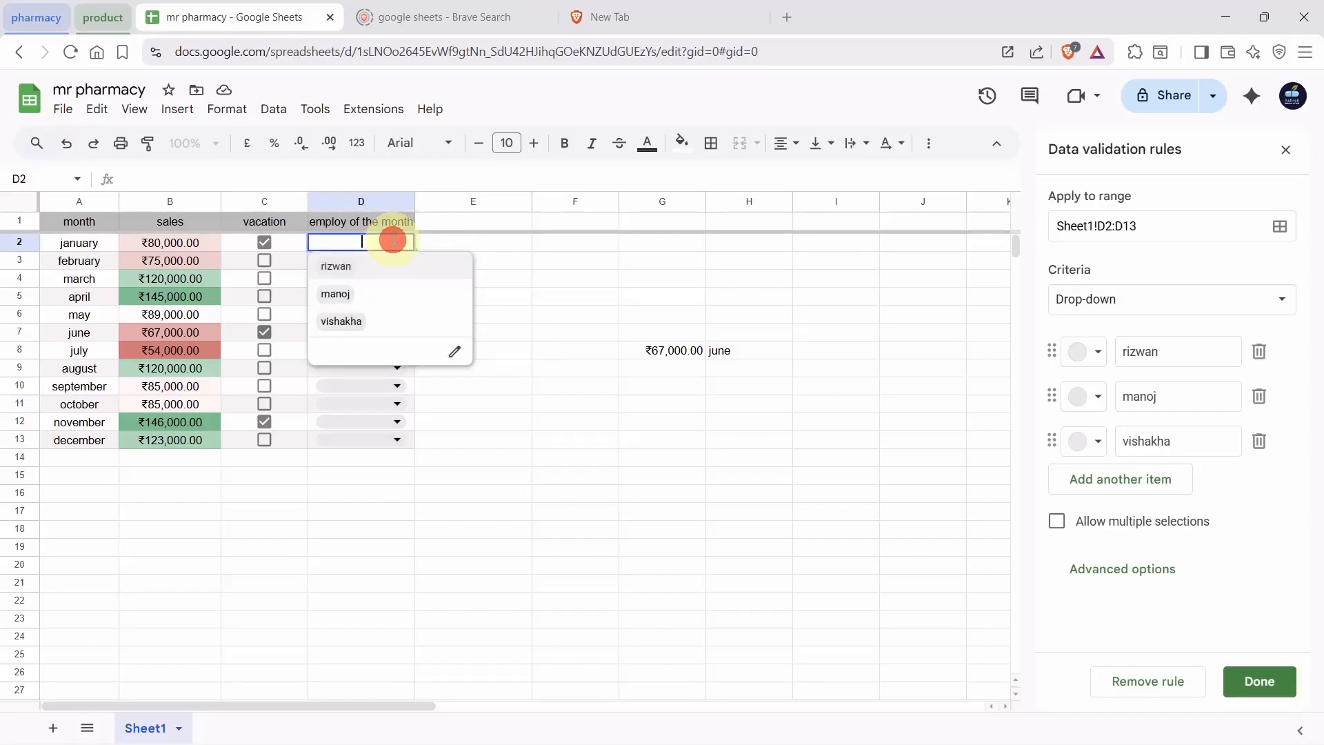
click(359, 275)
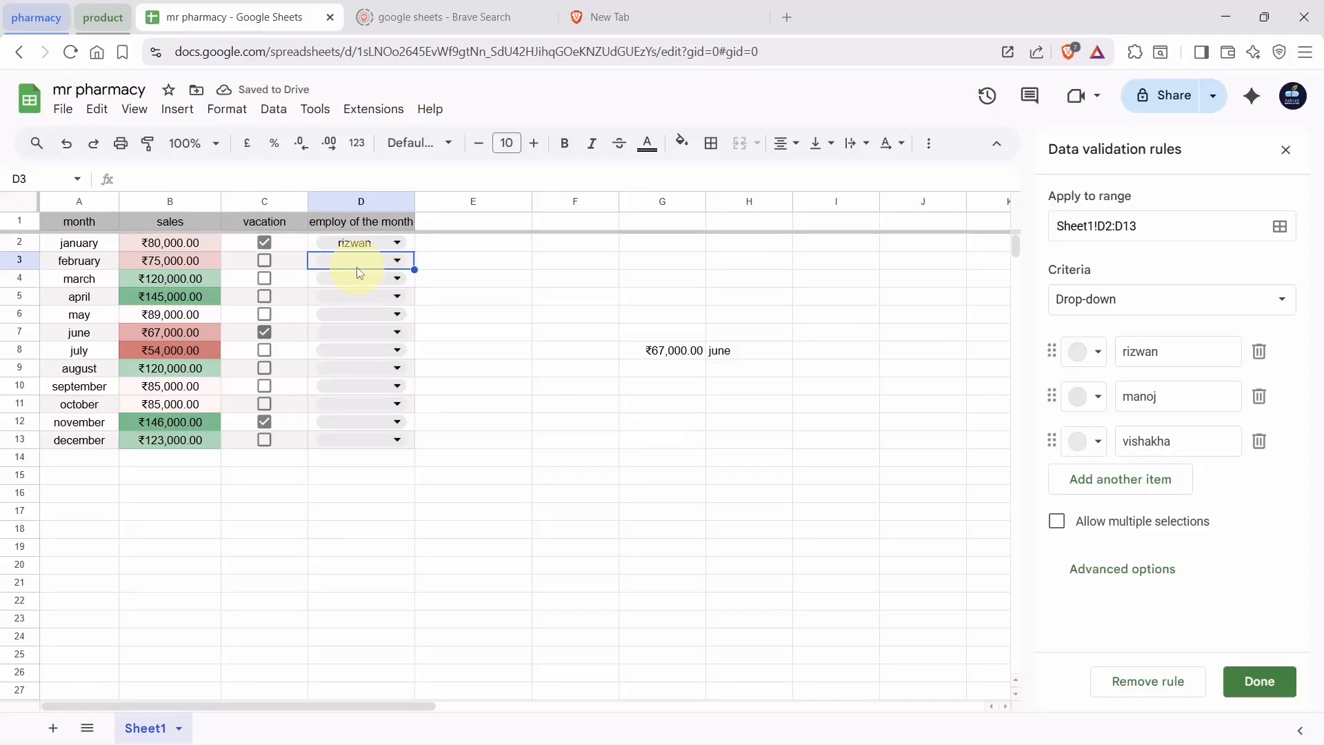
key(Return)
key(Return)
key(Return)
key(Return)
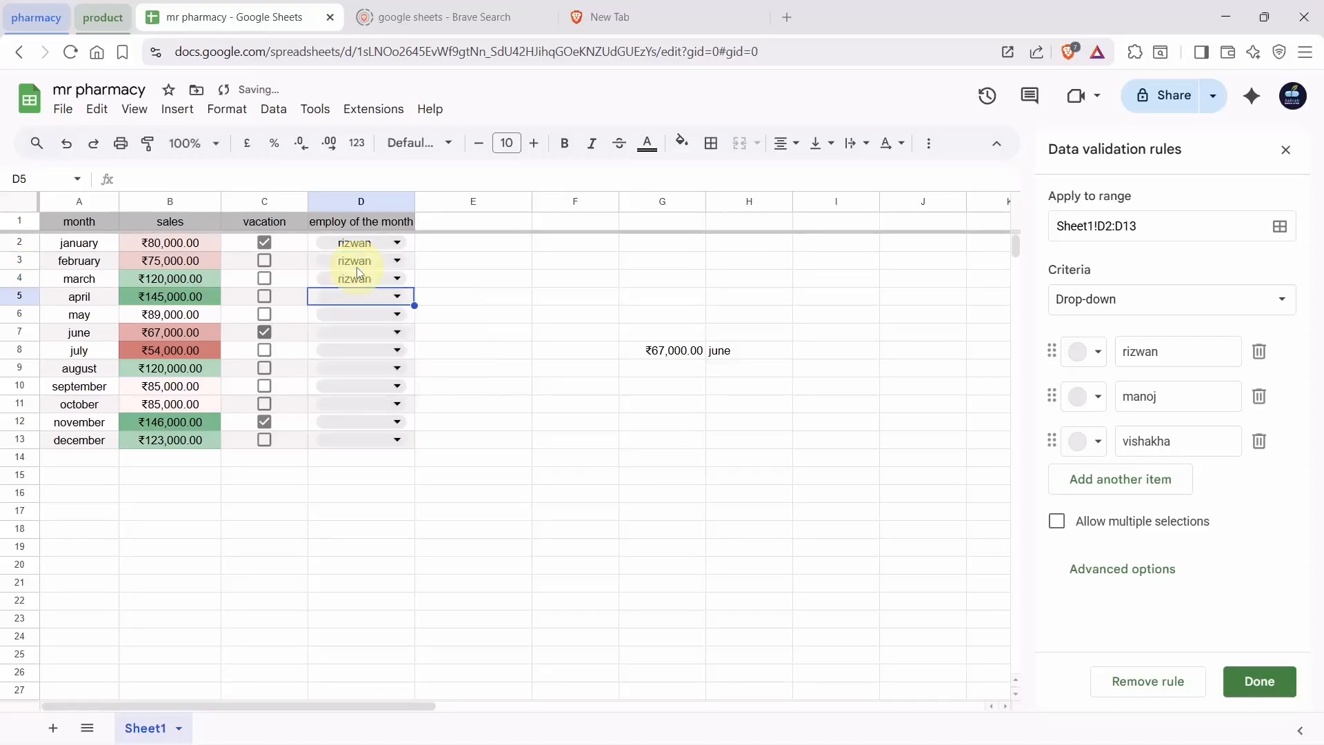
key(Return)
key(Return)
key(Return)
key(Return)
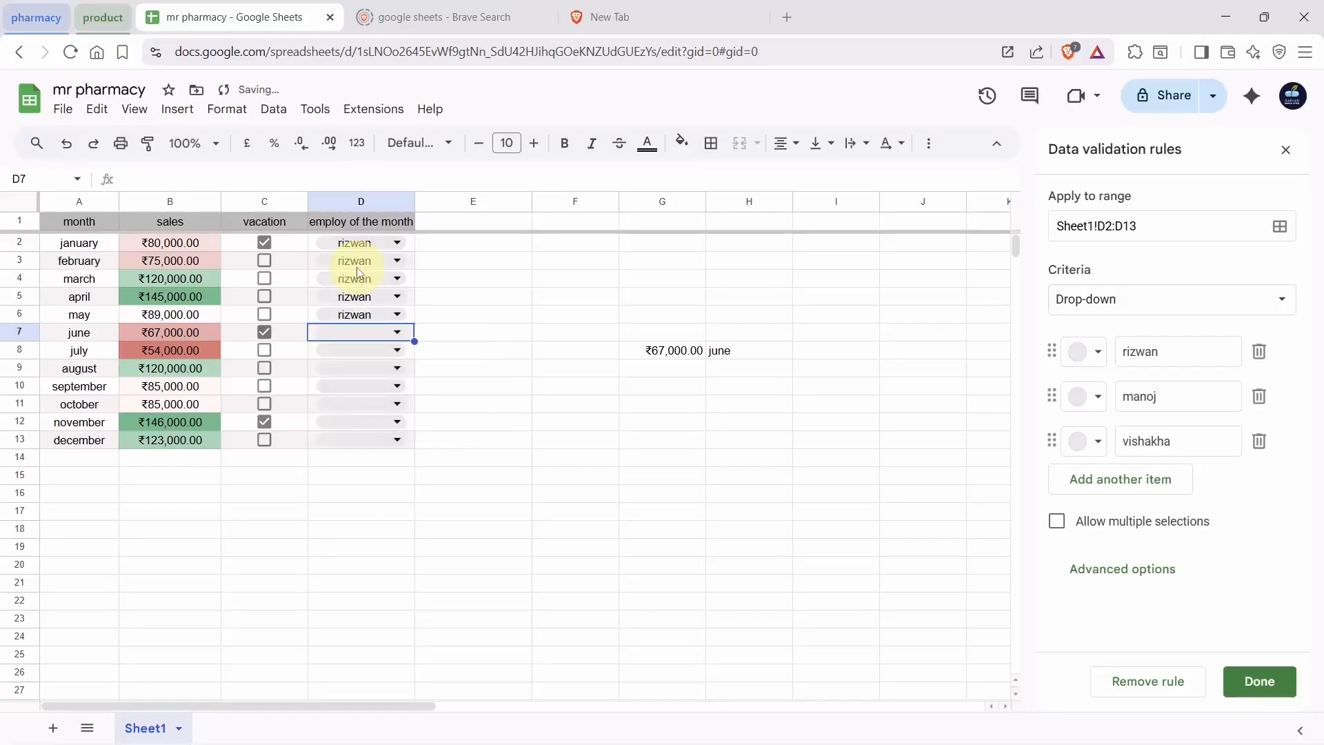
key(Return)
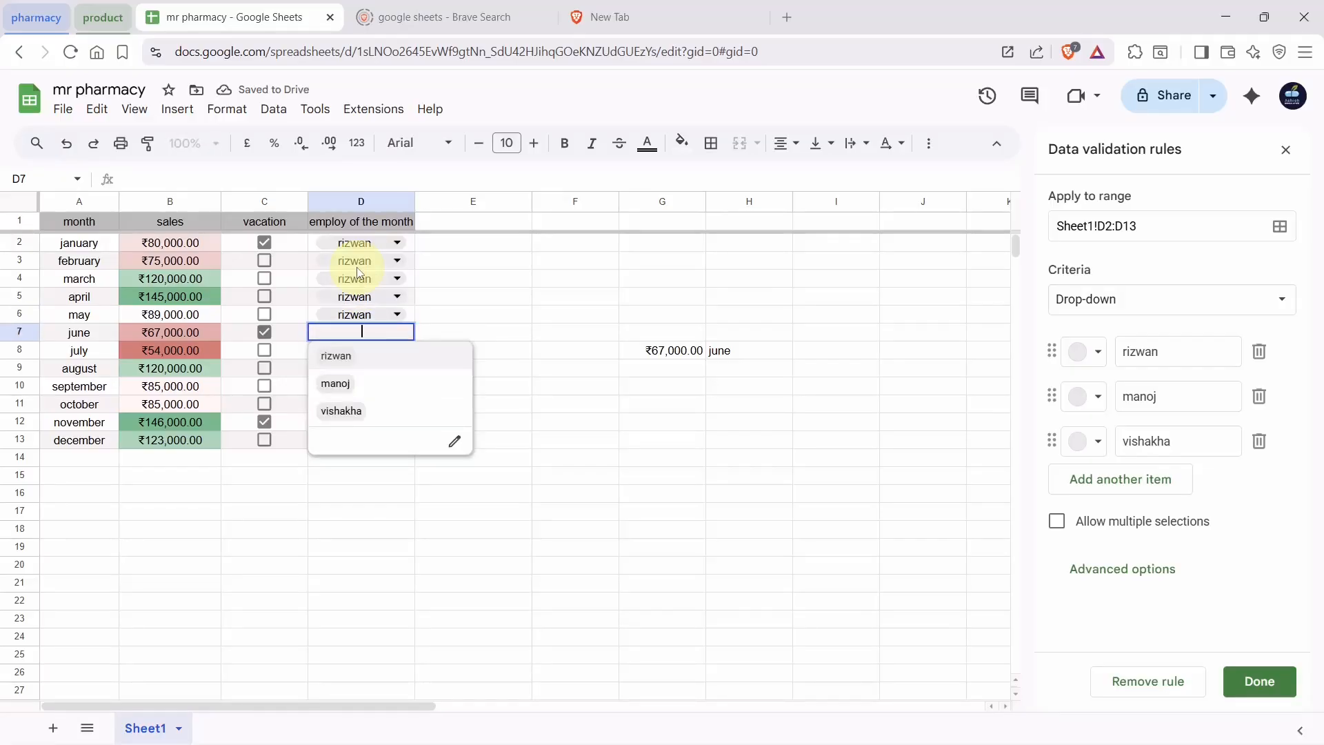
key(Down)
key(Down)
key(Return)
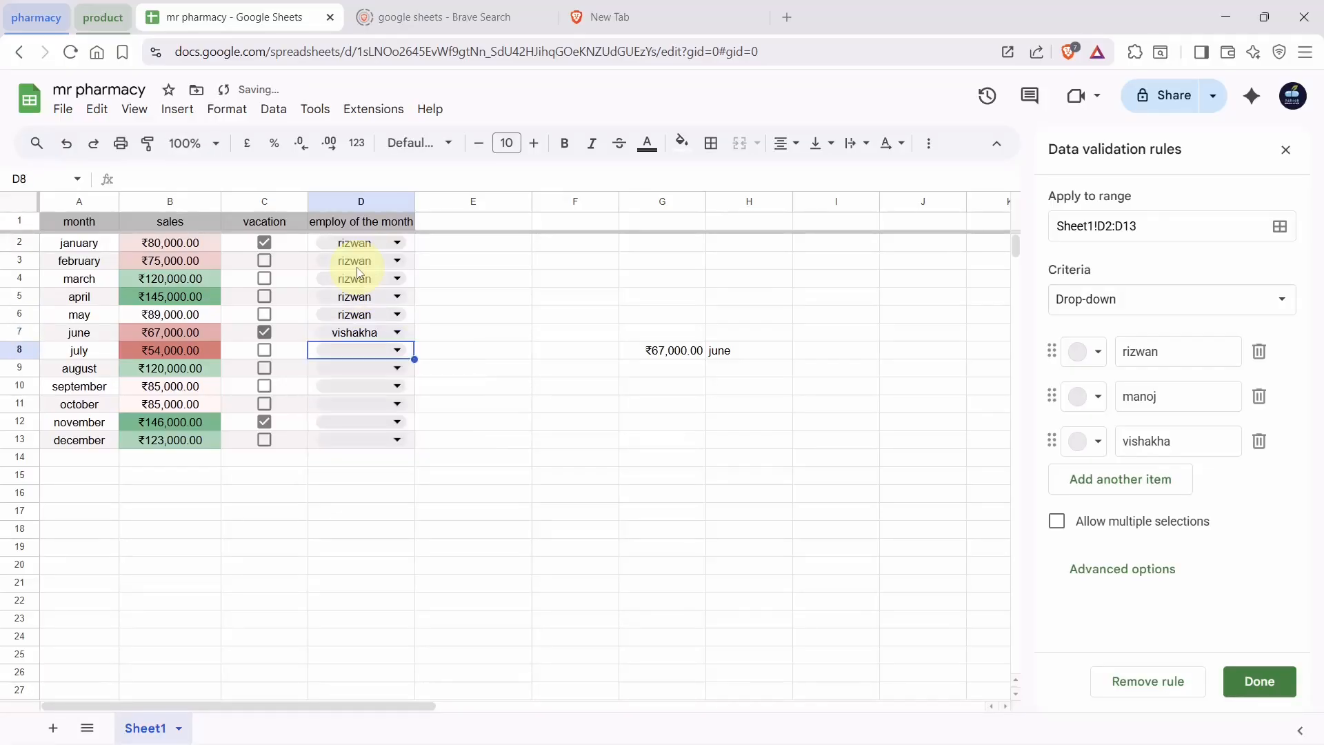
key(Return)
Assign the third employee to July, the first to August, and the third to September
key(Down)
key(Down)
key(Return)
key(Down)
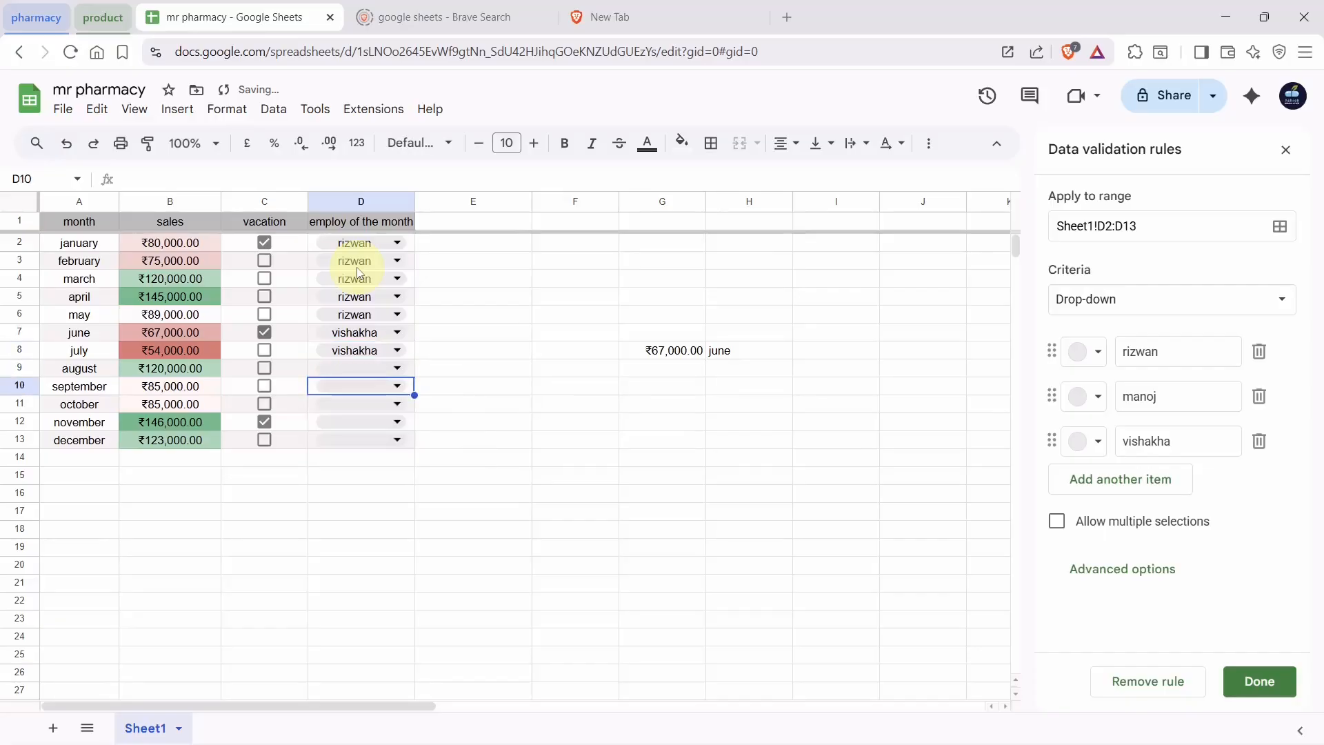
key(Up)
key(Return)
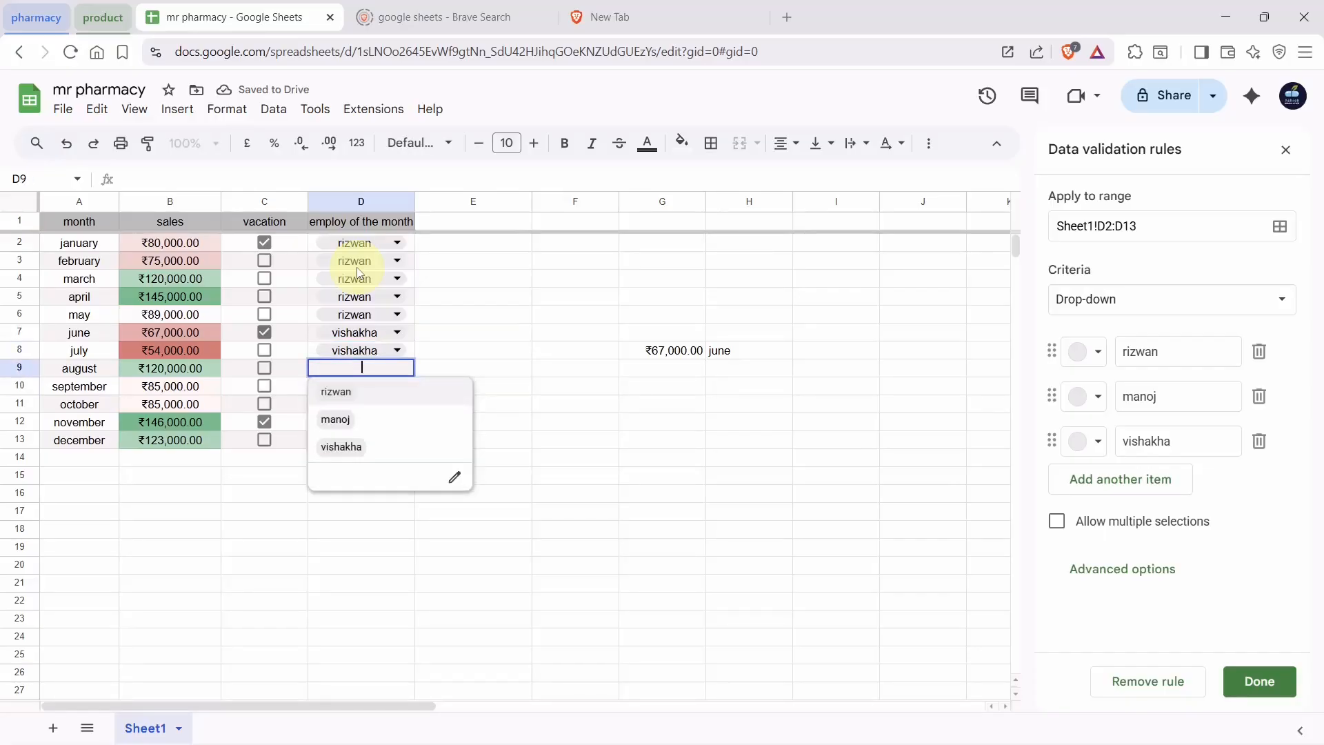
key(Down)
key(Up)
key(Return)
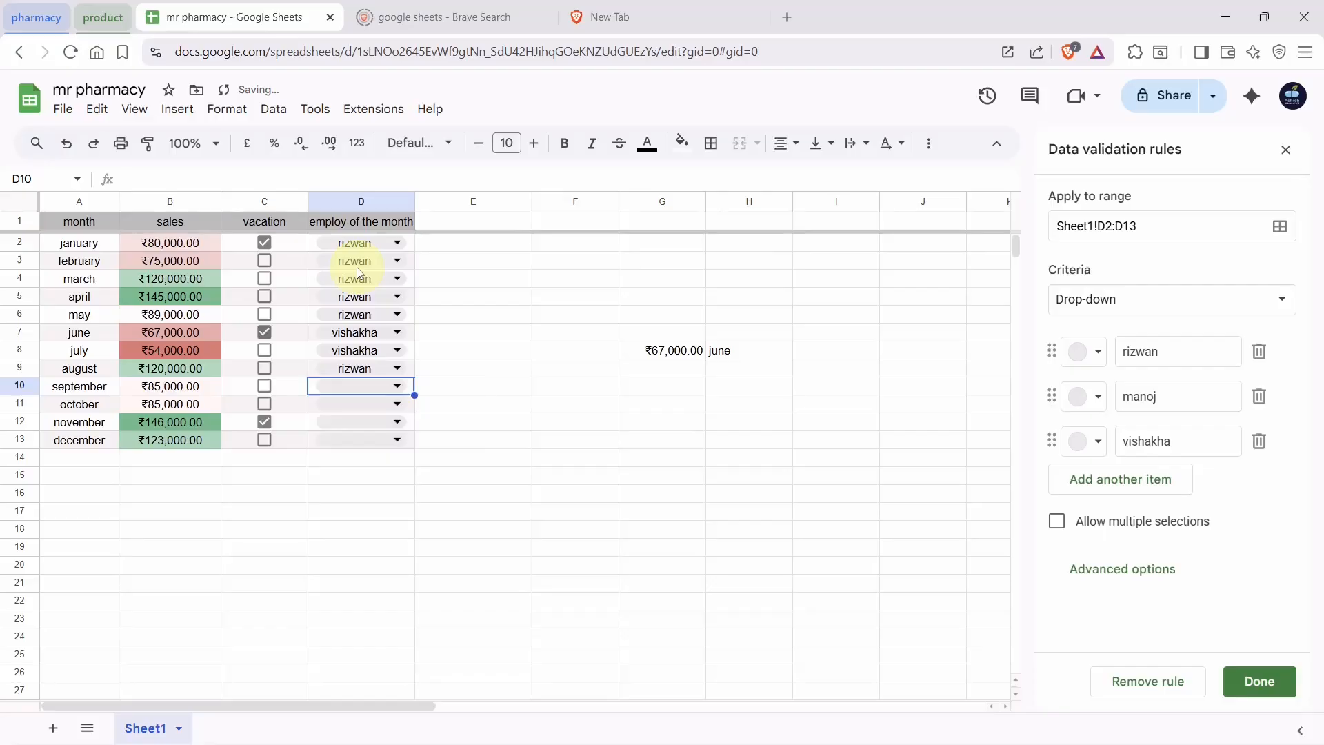
key(Up)
key(Up)
key(Down)
key(Down)
key(Return)
key(Down)
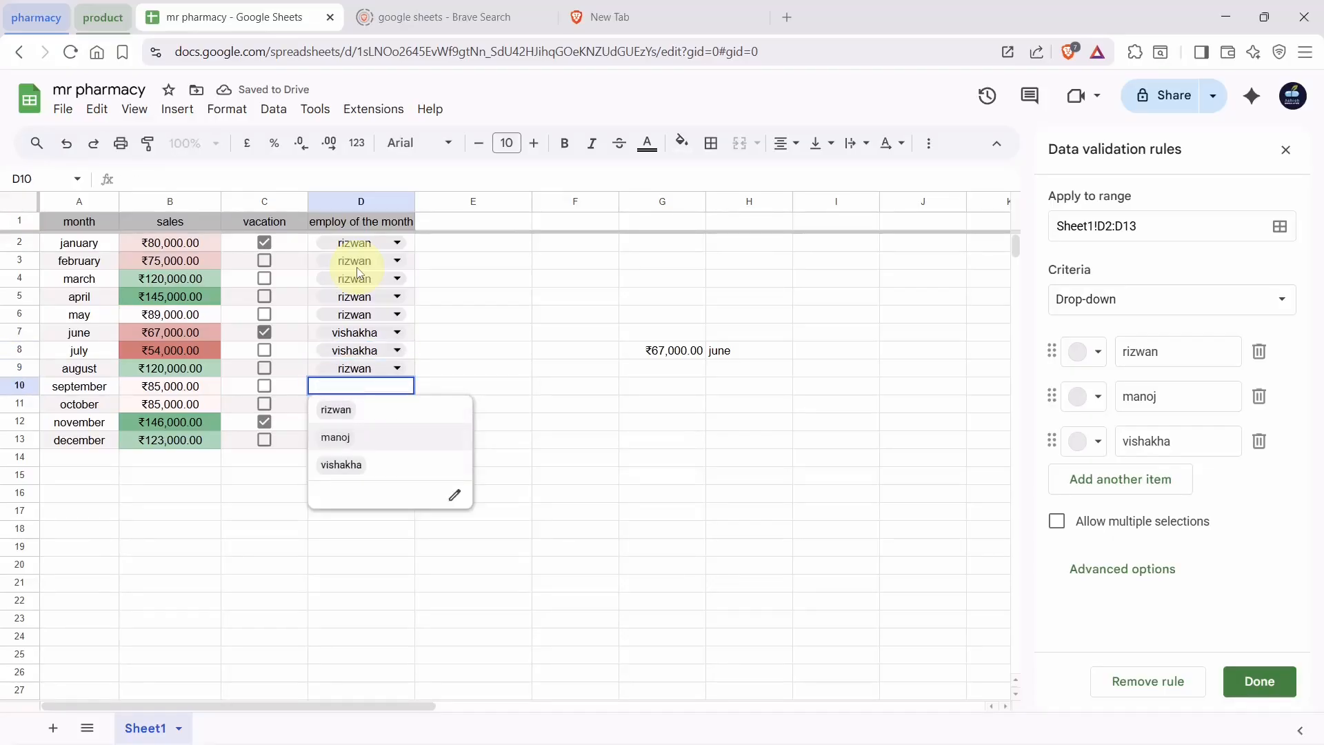
key(Down)
key(Return)
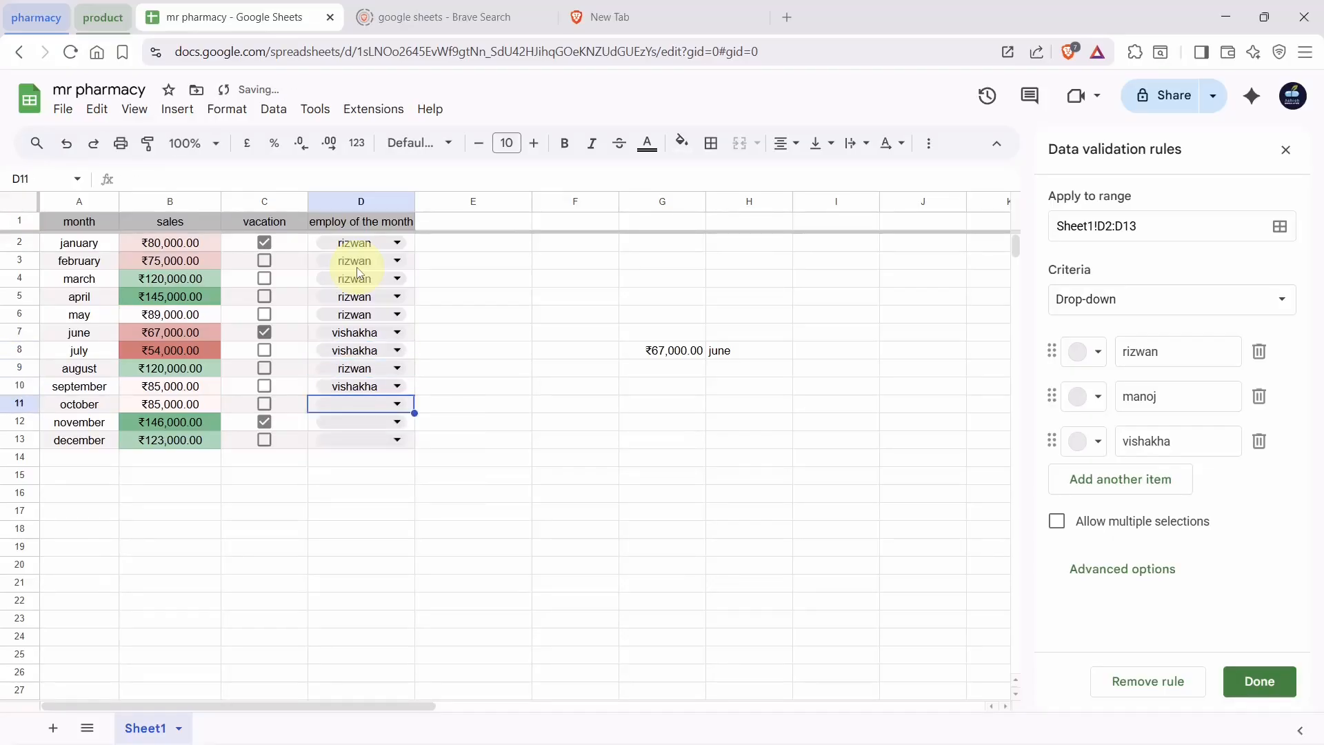
Assign the second employee to October, November and December
key(Up)
key(Up)
key(Down)
key(Down)
key(Return)
key(Down)
key(Down)
key(Up)
key(Return)
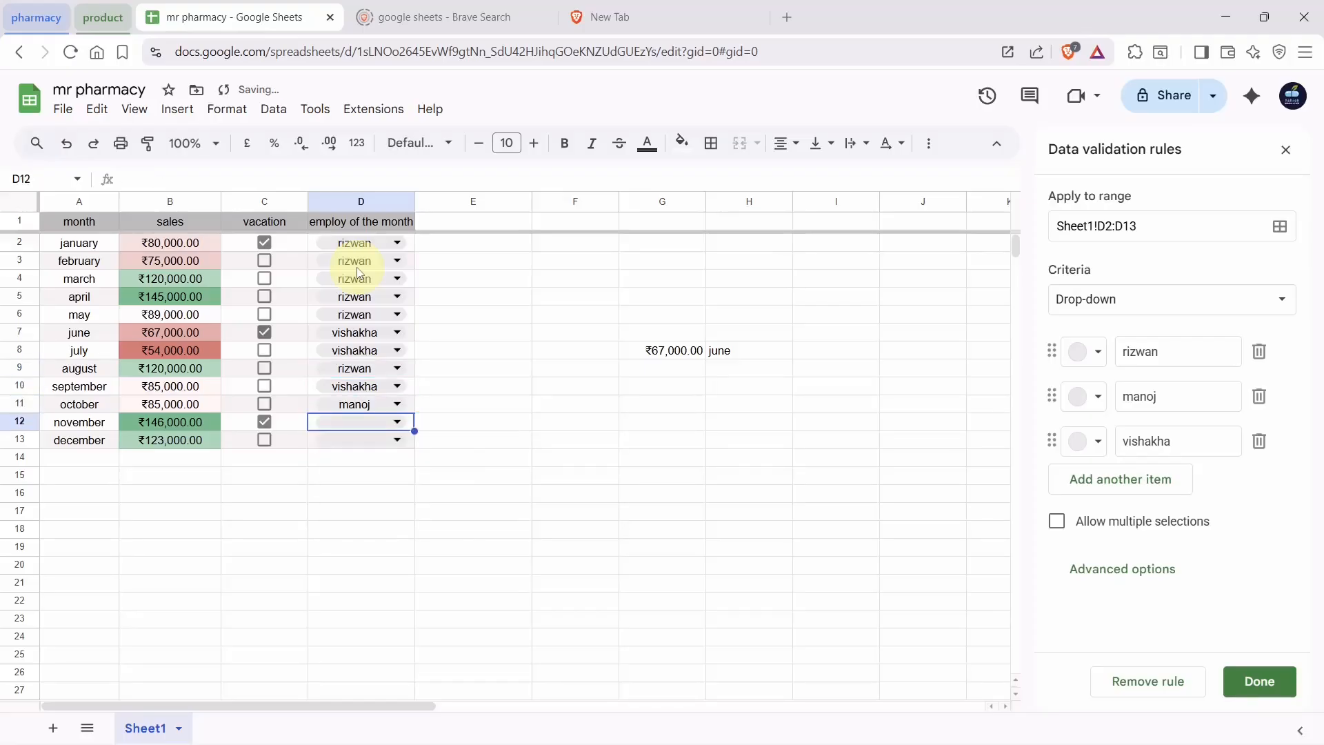
key(Return)
key(Down)
key(Return)
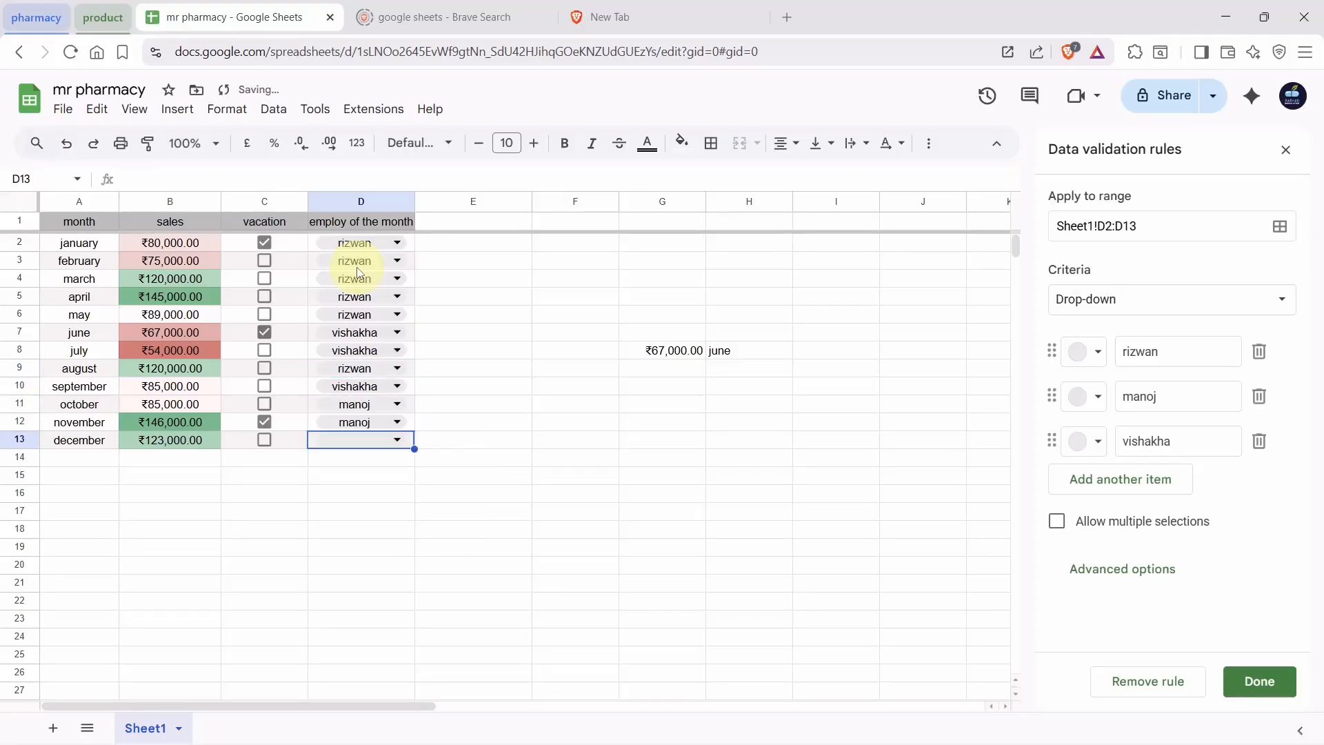
key(Return)
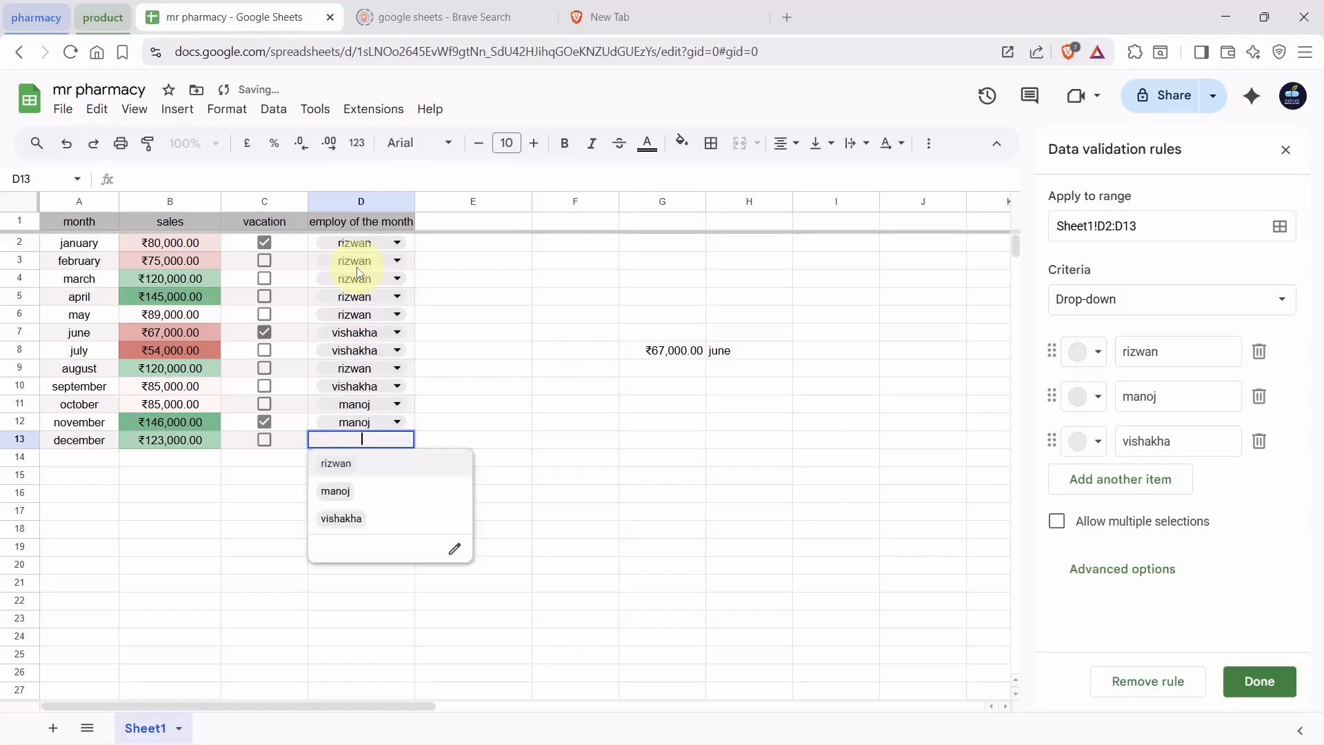
key(Down)
key(Return)
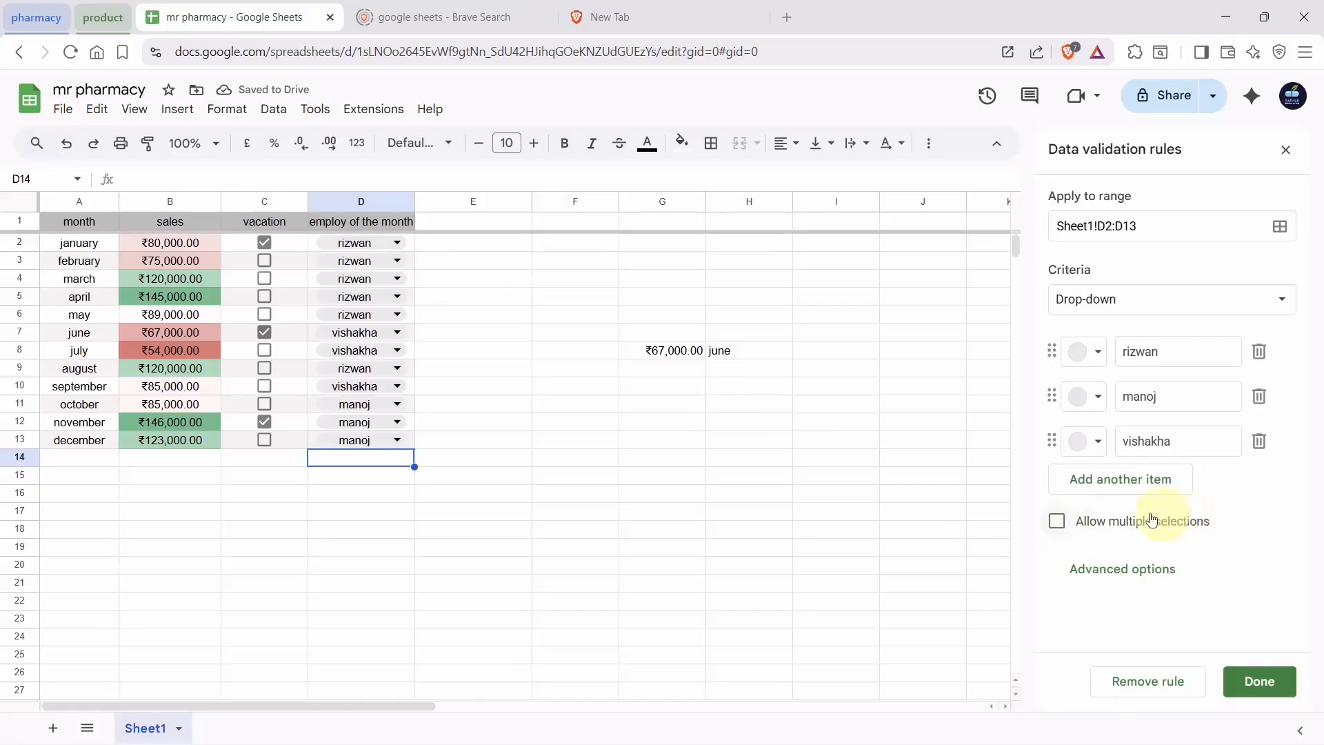
Allow multiple selections, add the third employee to November's D12, and autofit column D
click(1056, 524)
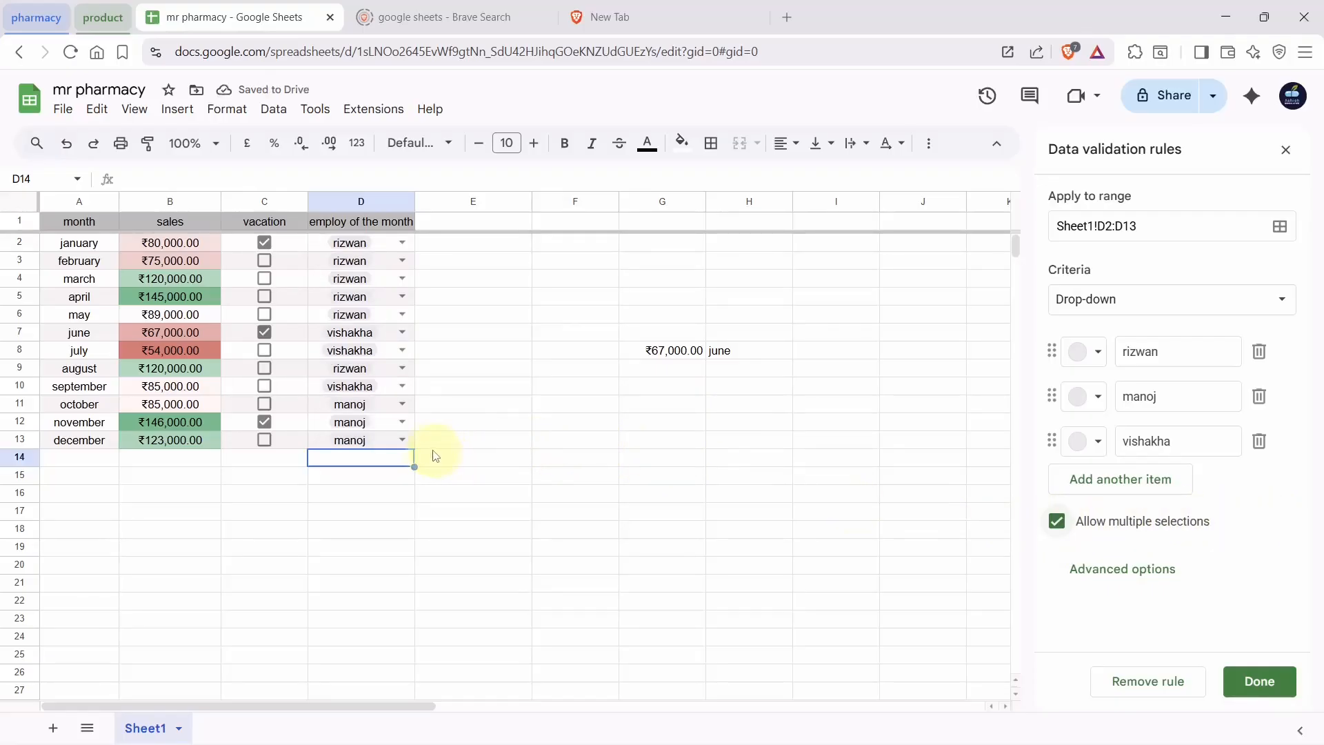
click(399, 425)
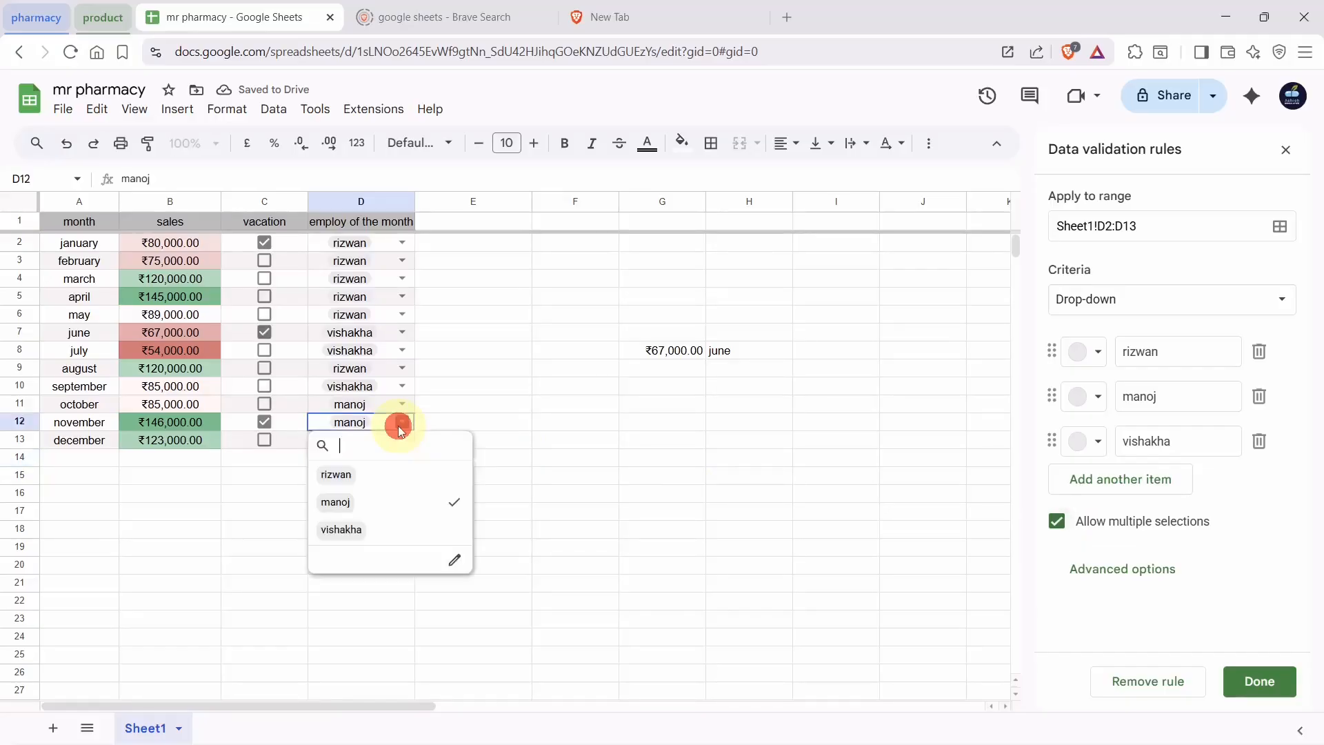
click(345, 529)
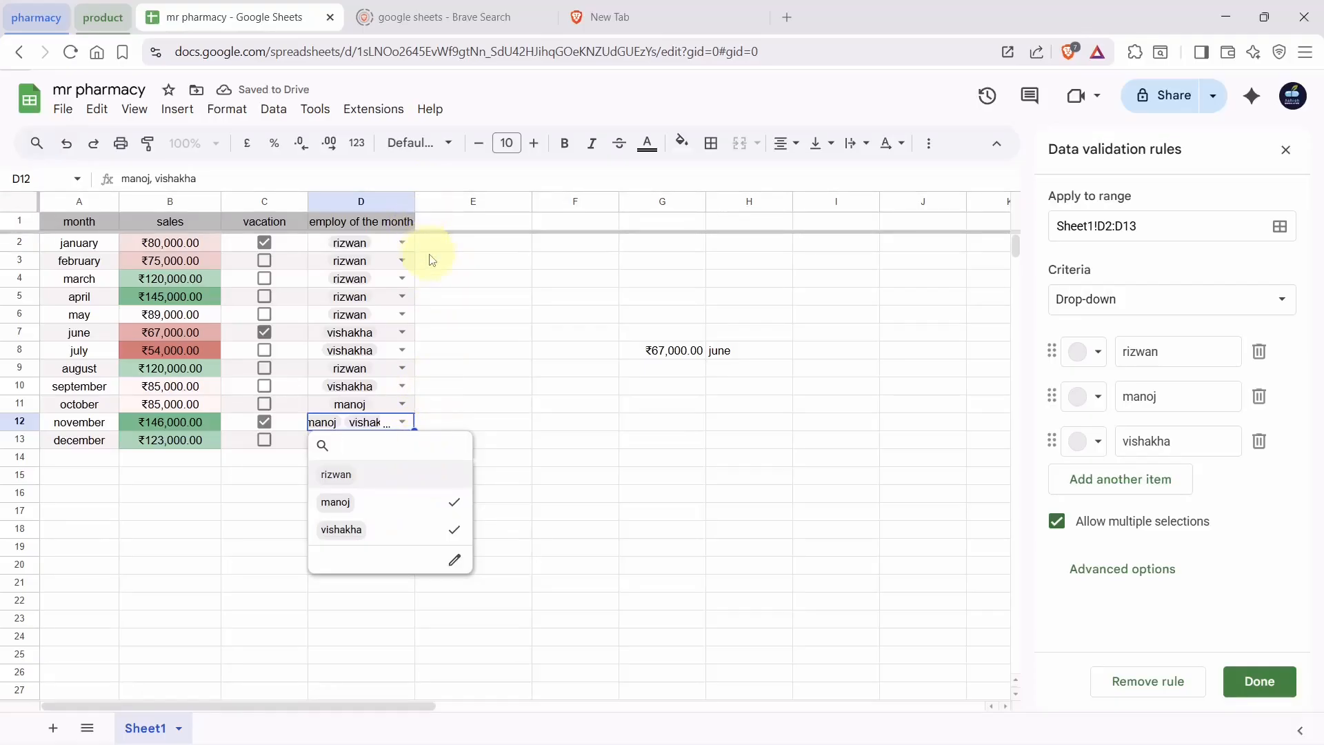
click(452, 271)
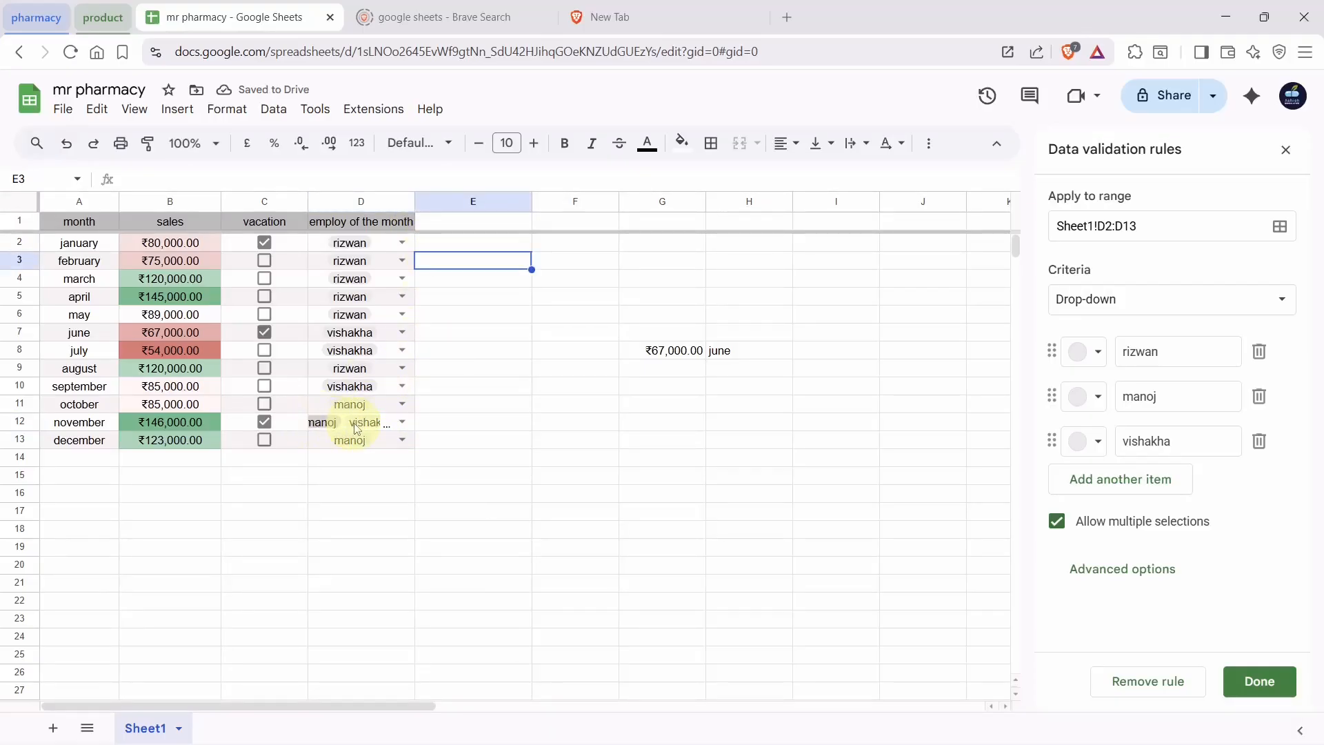
double_click(414, 201)
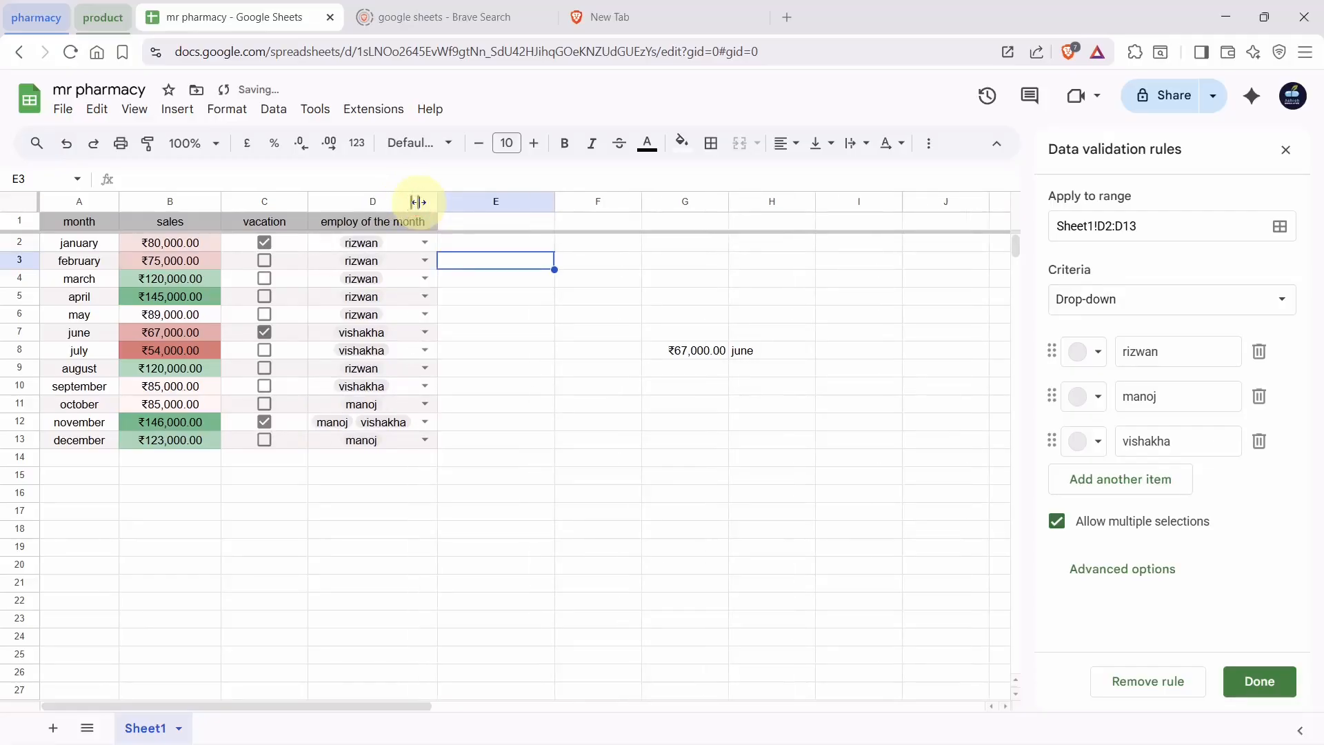
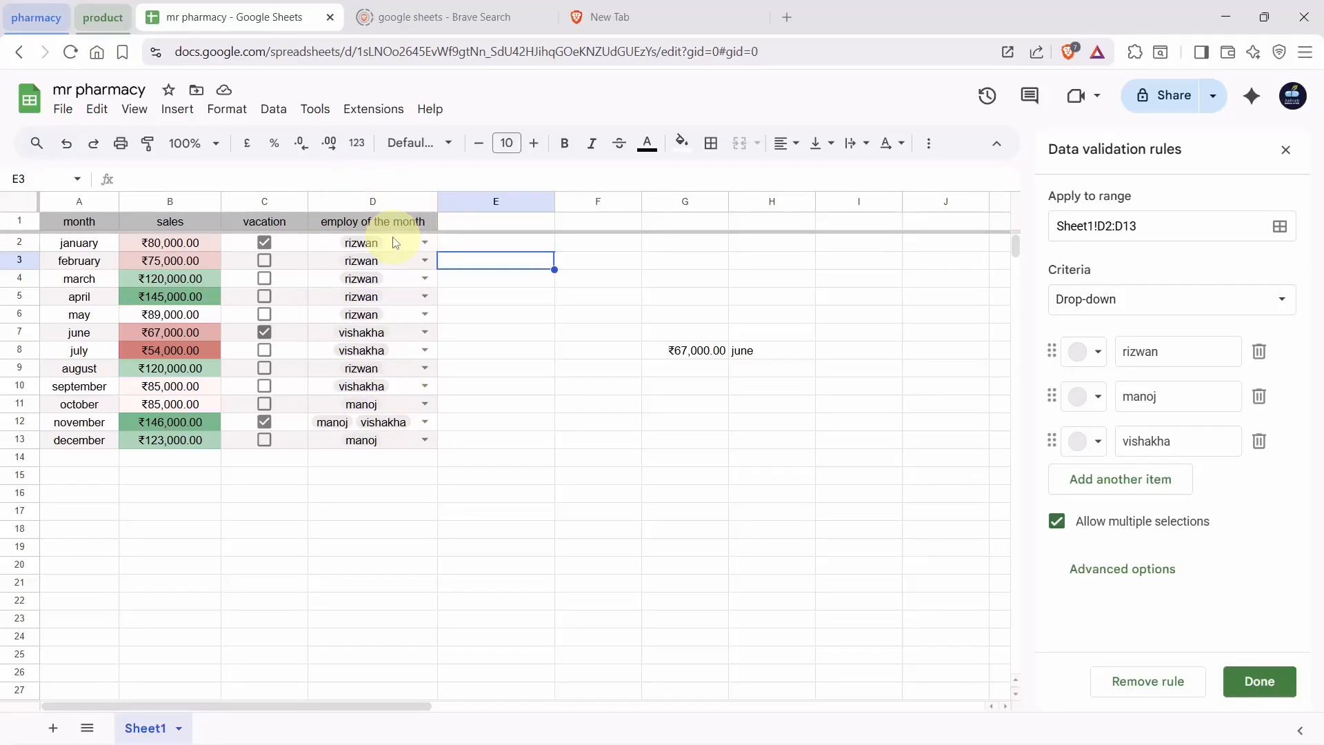
Confirm the employee drop-down validation rule, check the January and February sales cells, and add a blank Sheet5
click(1238, 682)
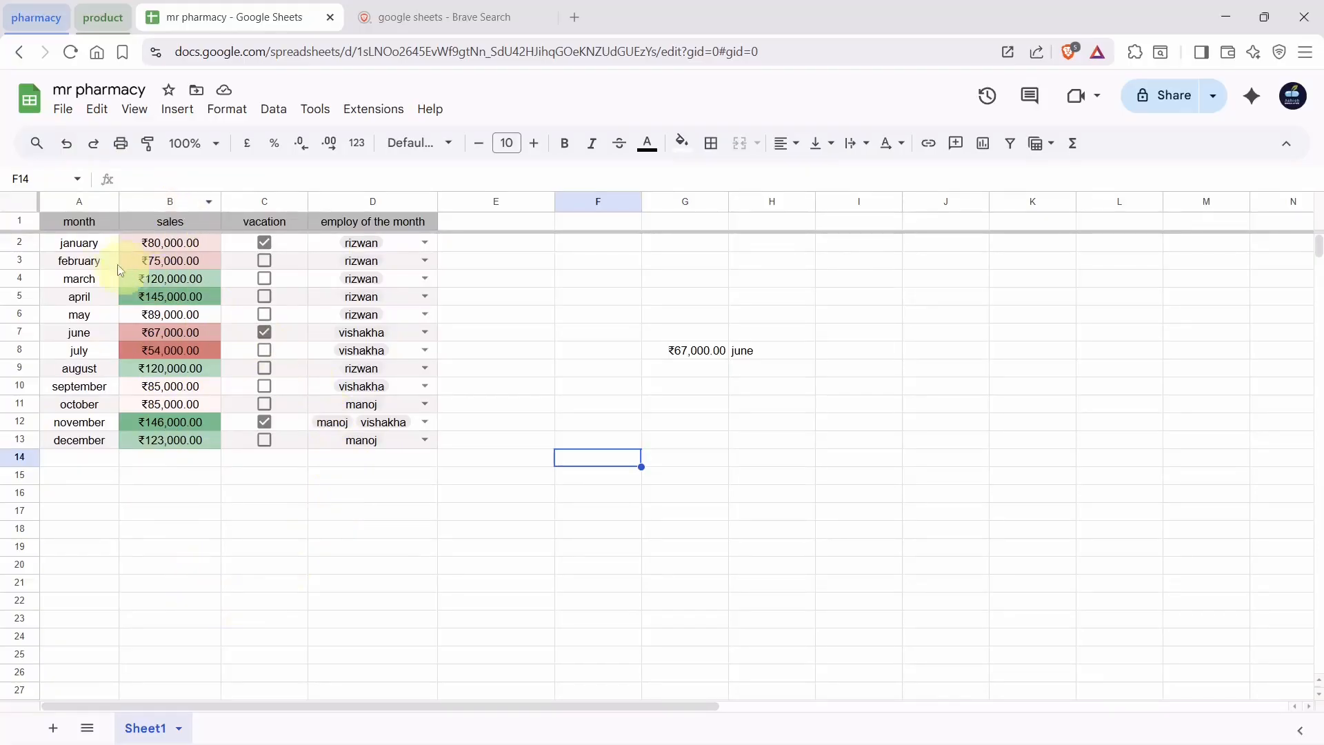
click(69, 241)
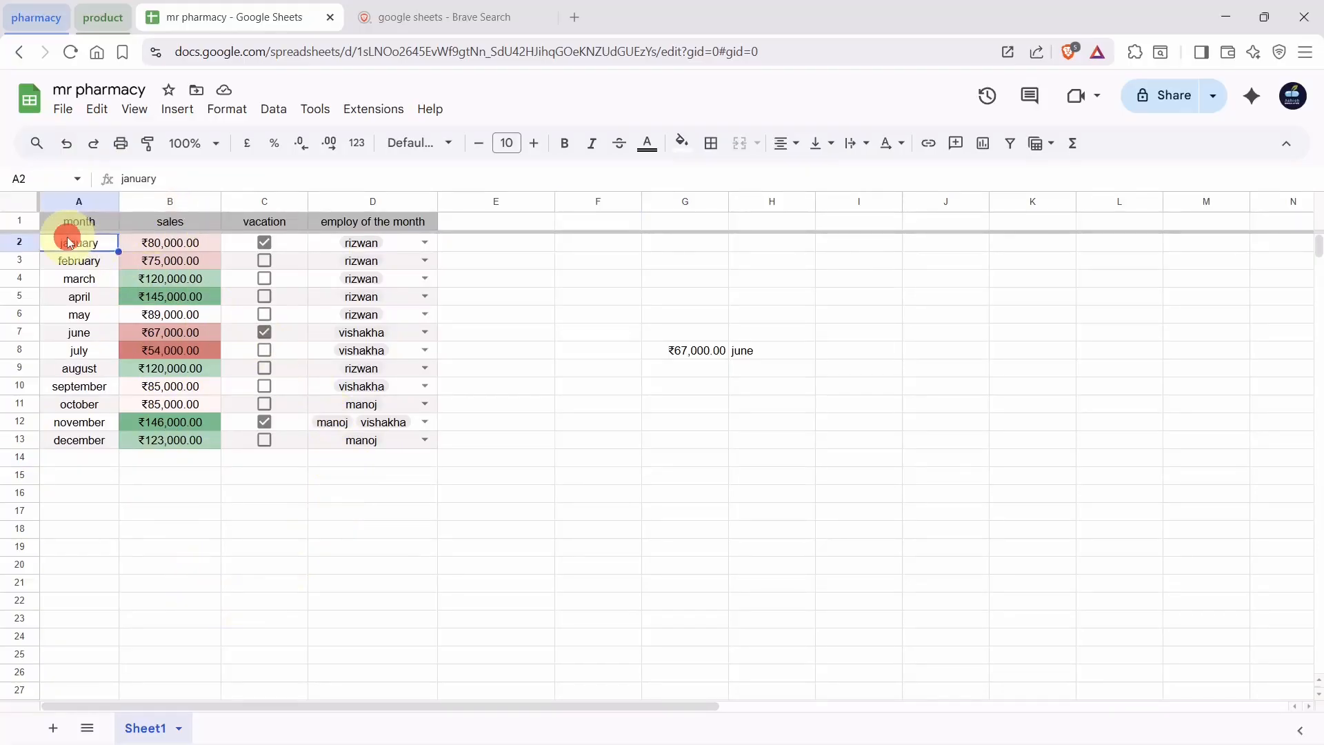
click(145, 254)
click(147, 242)
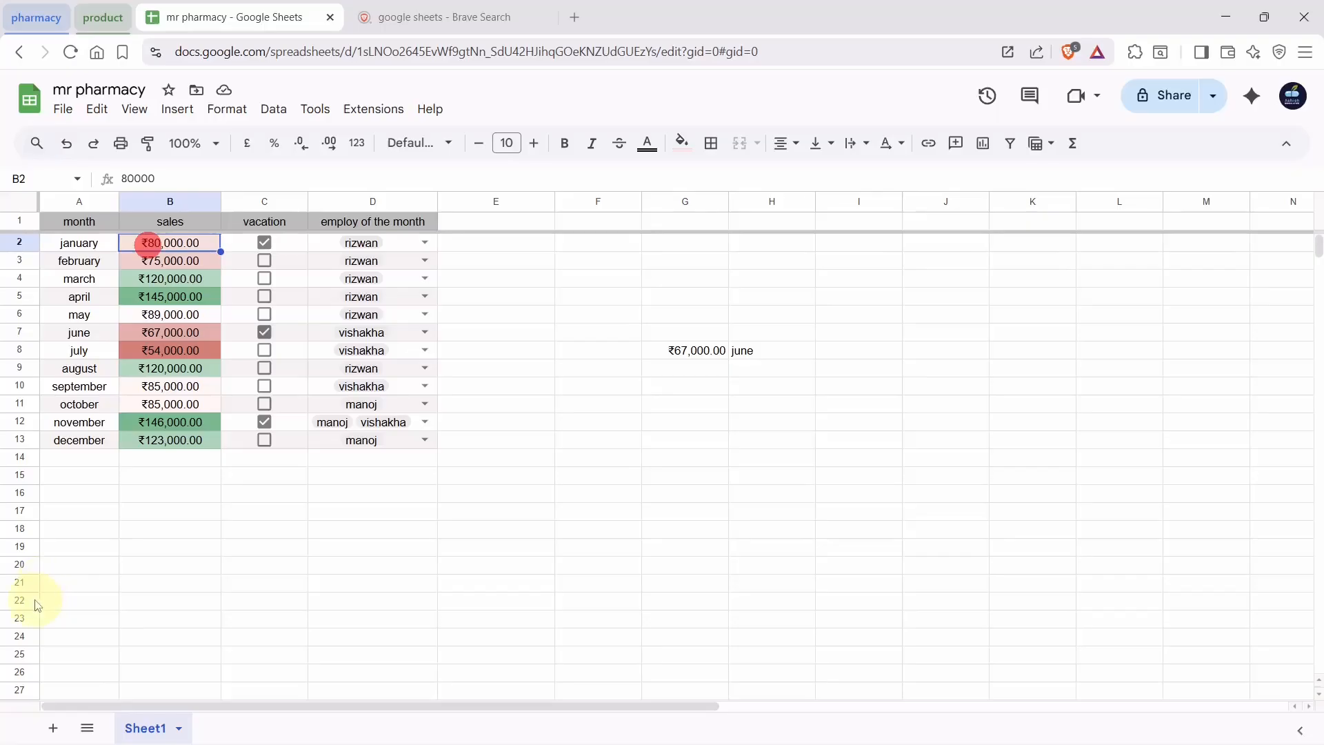
click(53, 728)
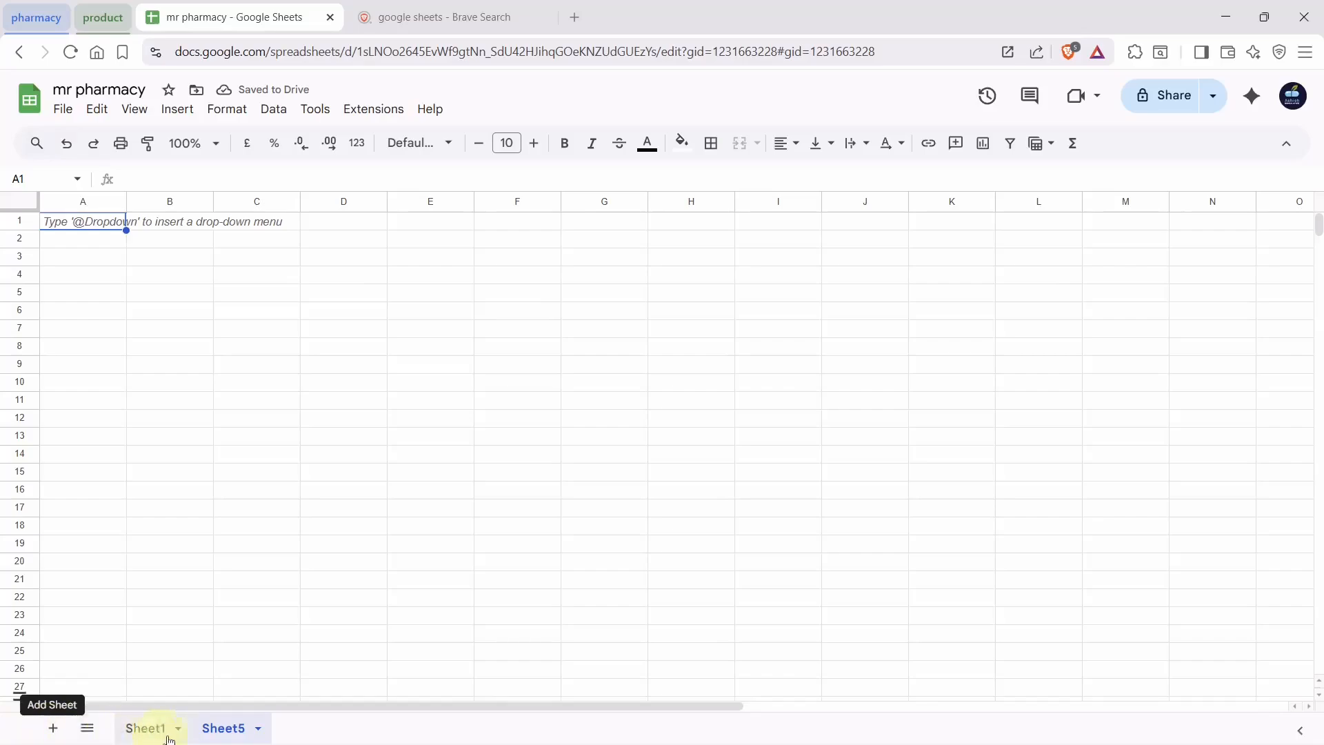
Rename the new Sheet5 tab to 'january'
click(218, 737)
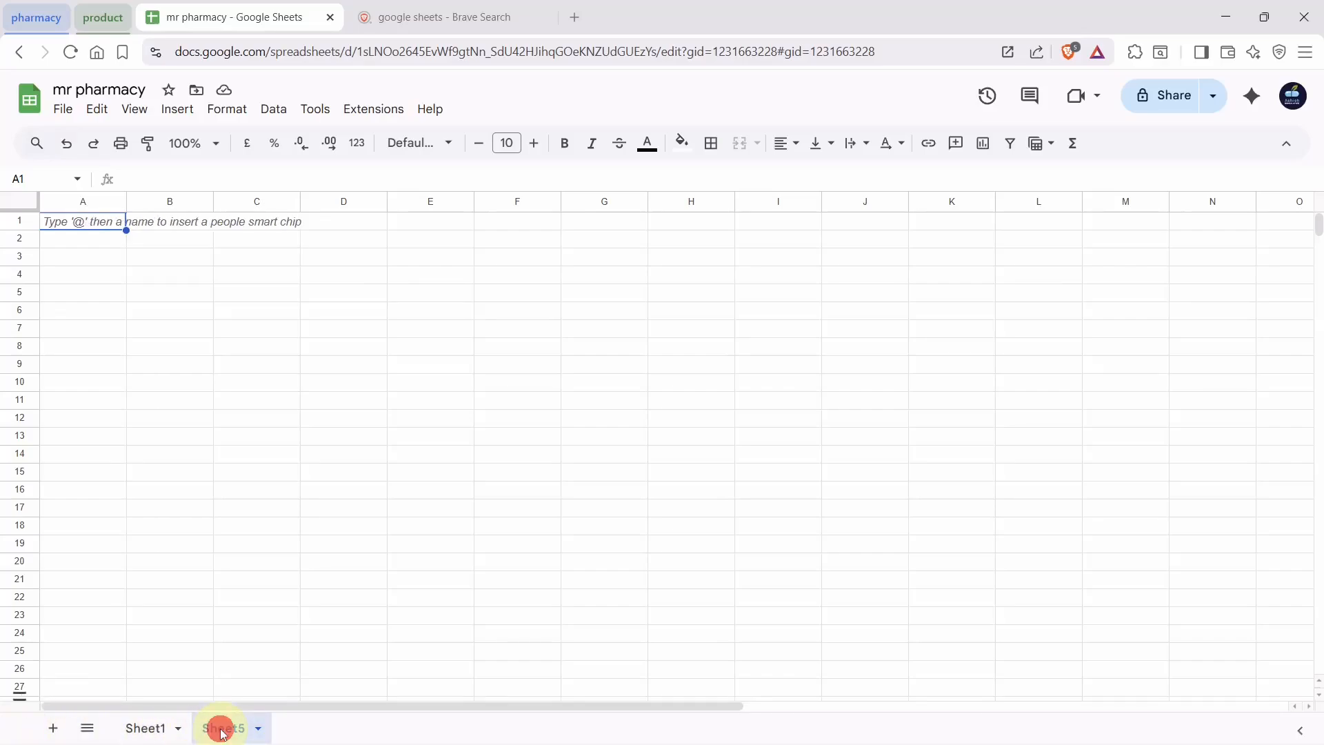
click(222, 734)
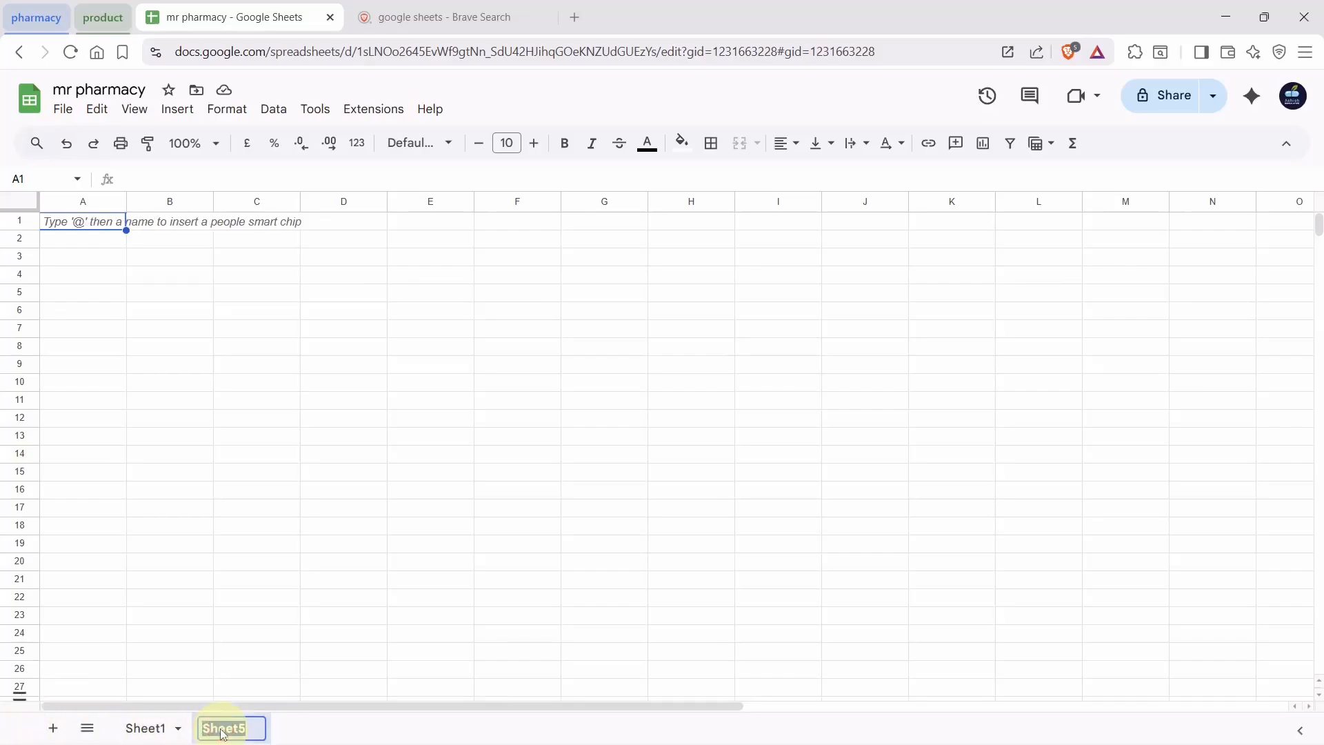
text(january)
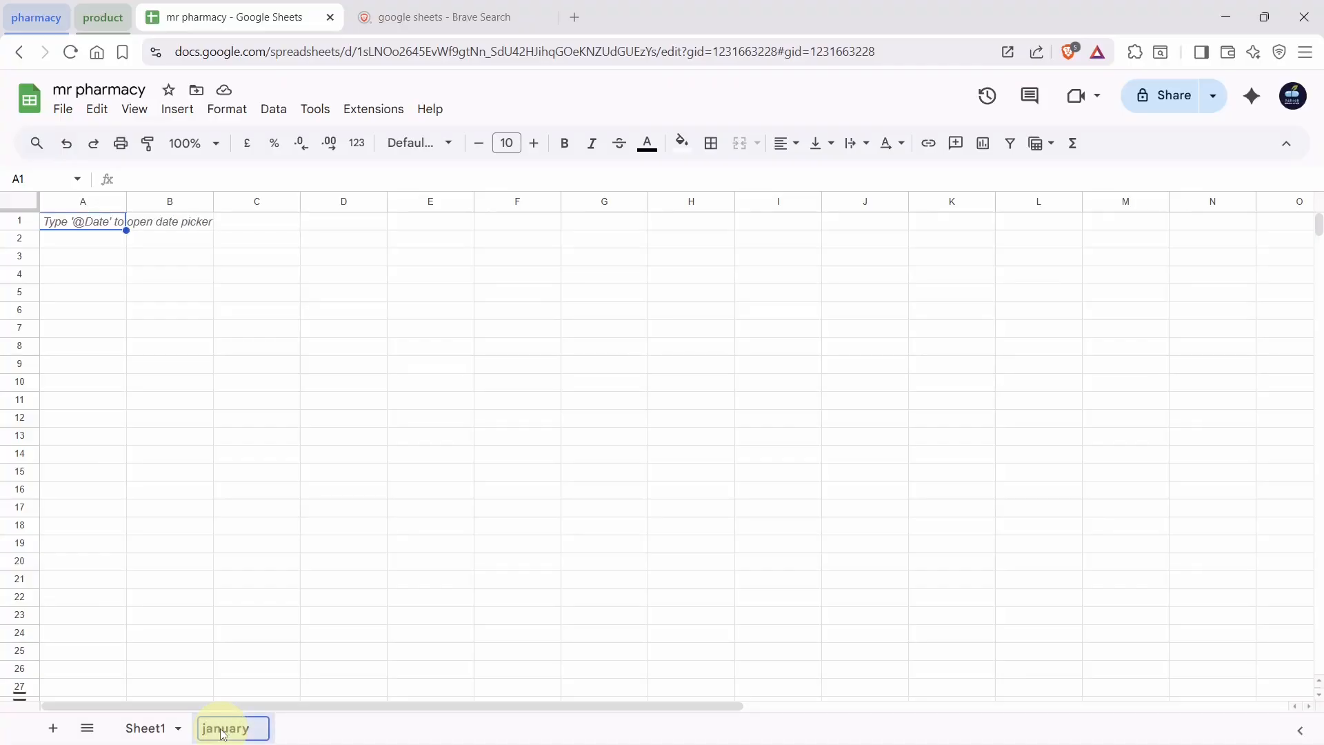
key(Return)
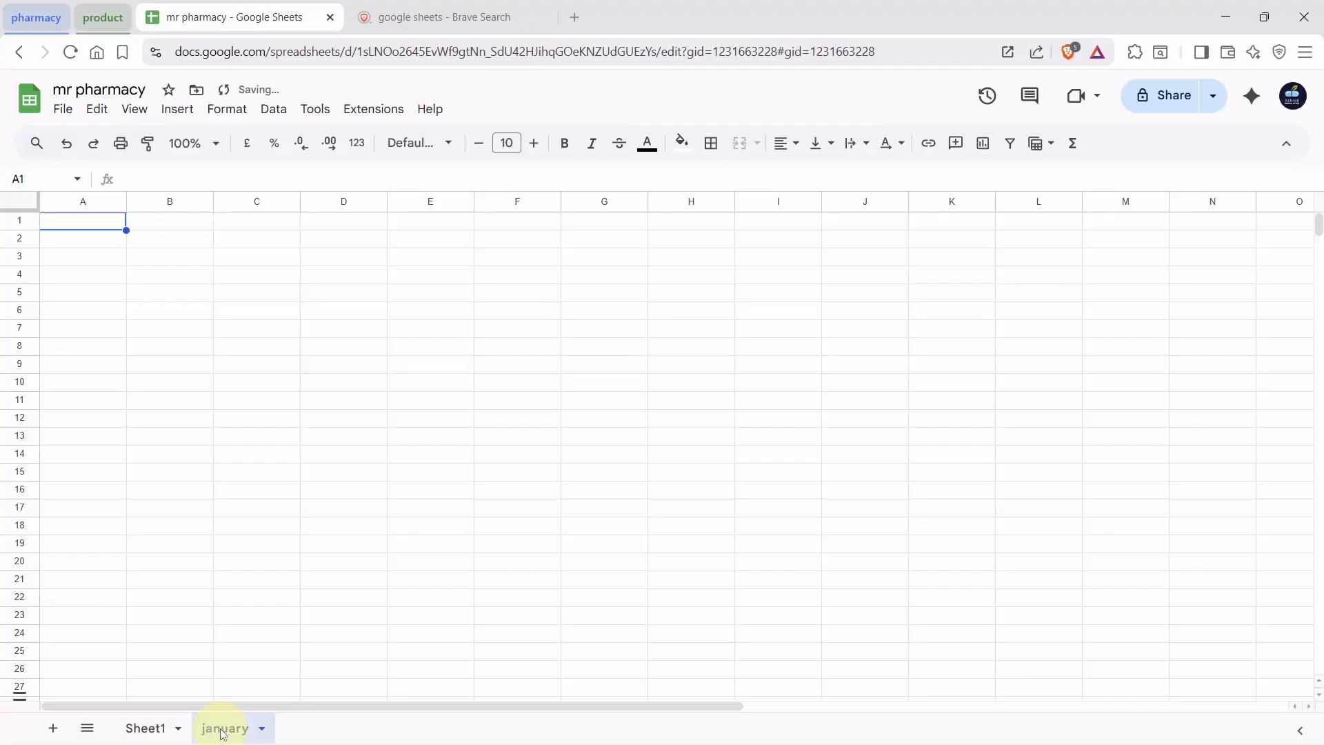
Rename Sheet1 to 'main sheet', then go to the january sheet
click(139, 733)
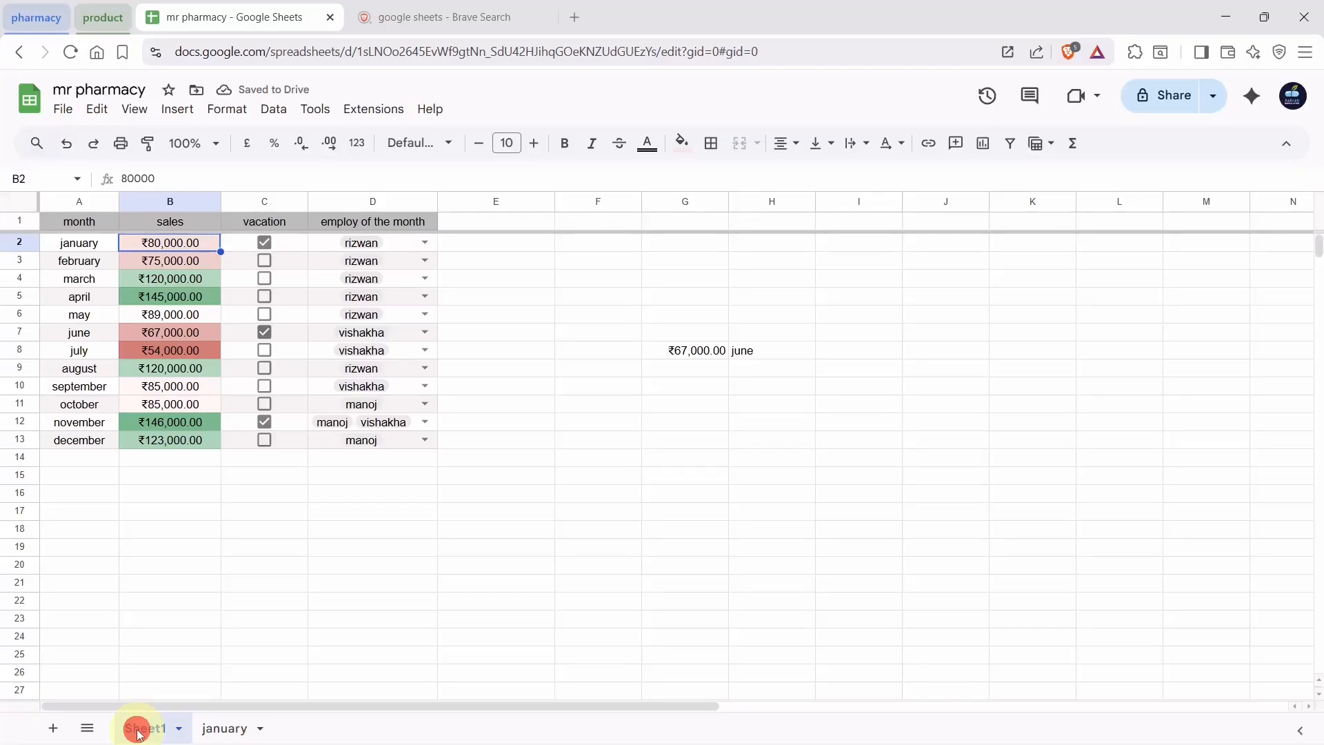
double_click(139, 730)
text(main)
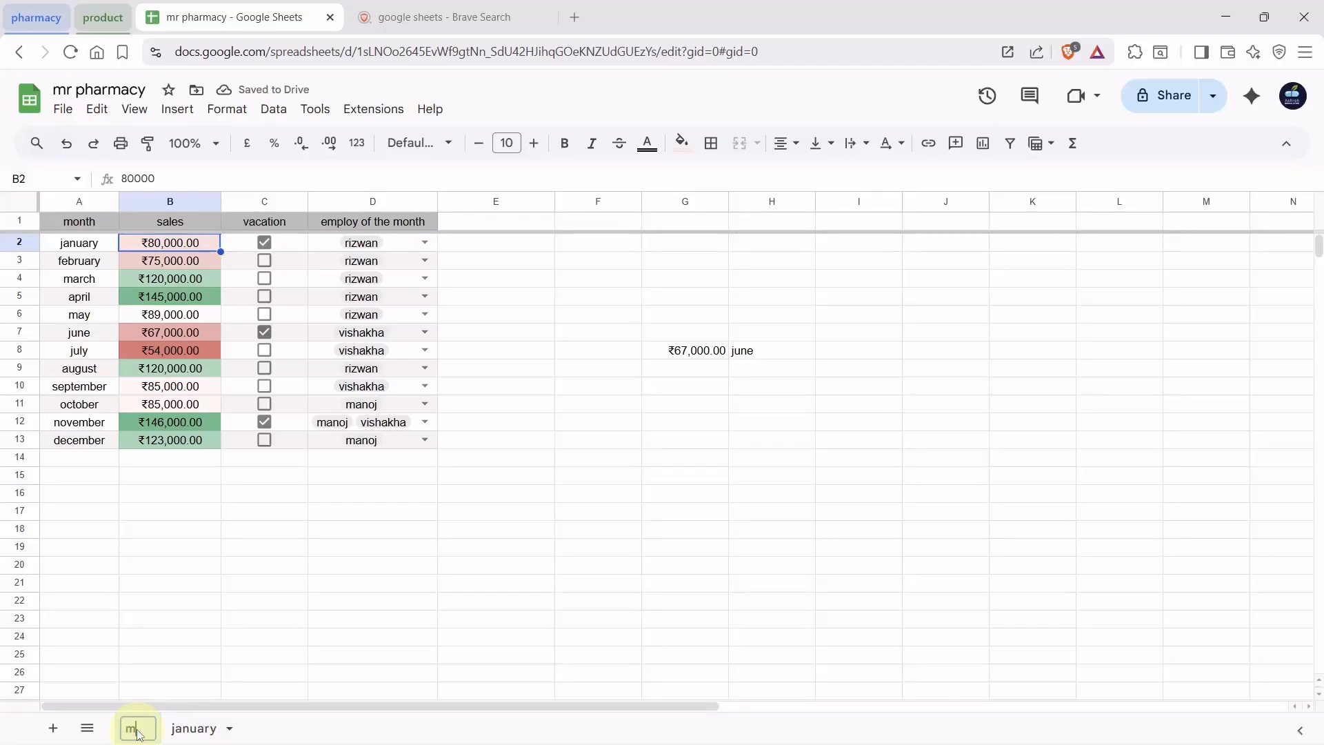
text(eet)
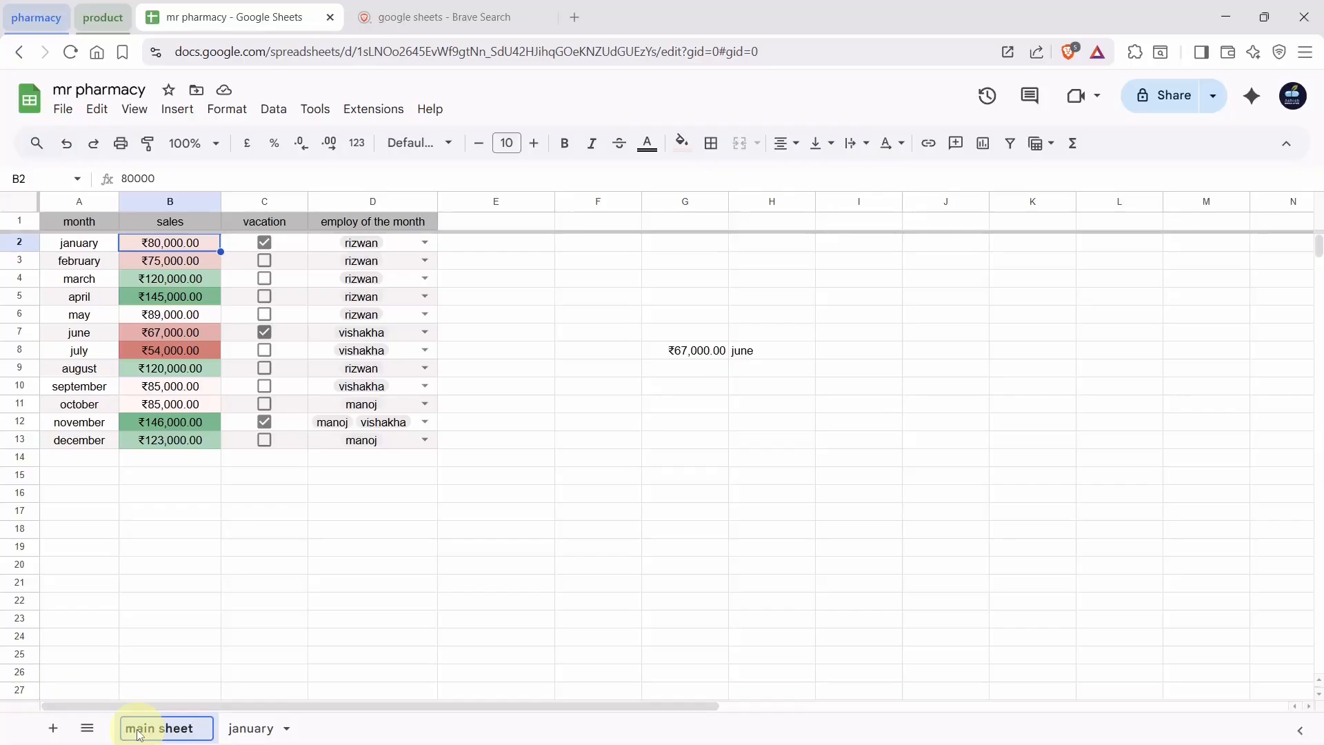
key(Return)
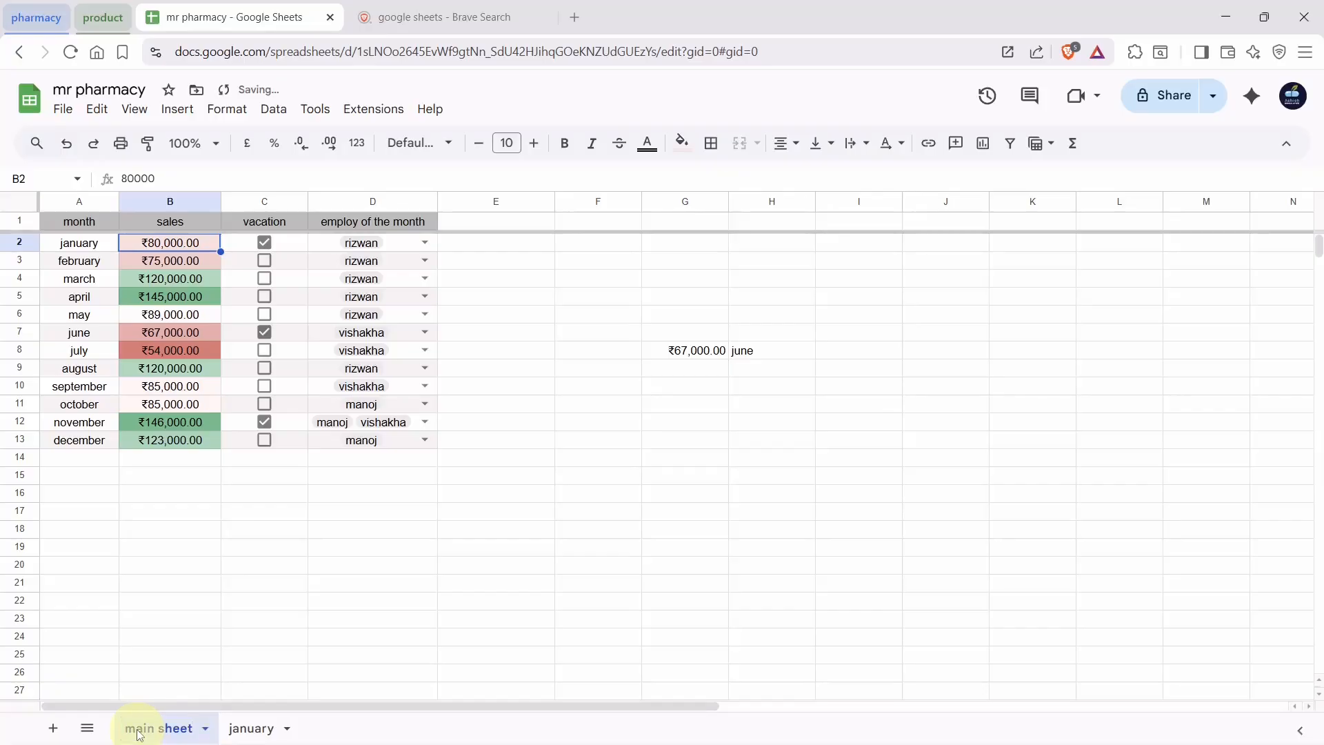
click(249, 724)
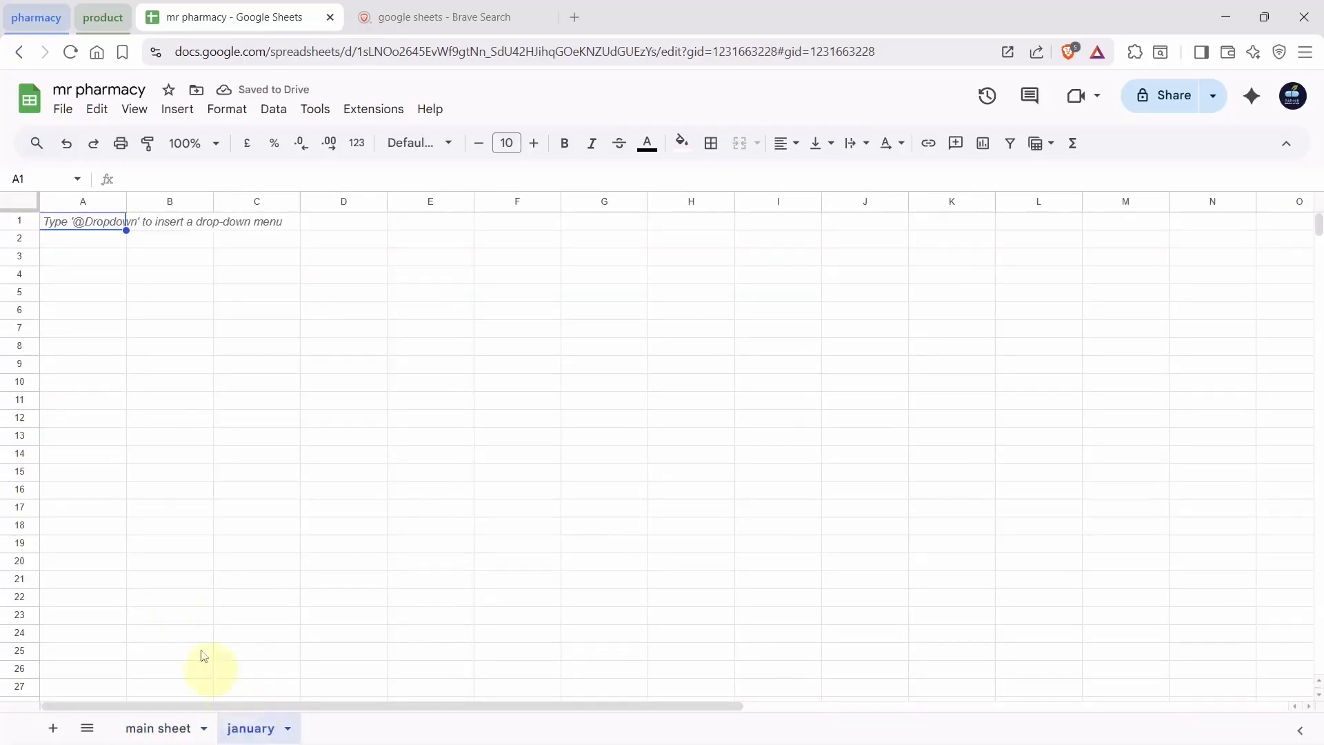
Enter the headings 'date' and 'product' in A1 and B1
click(172, 227)
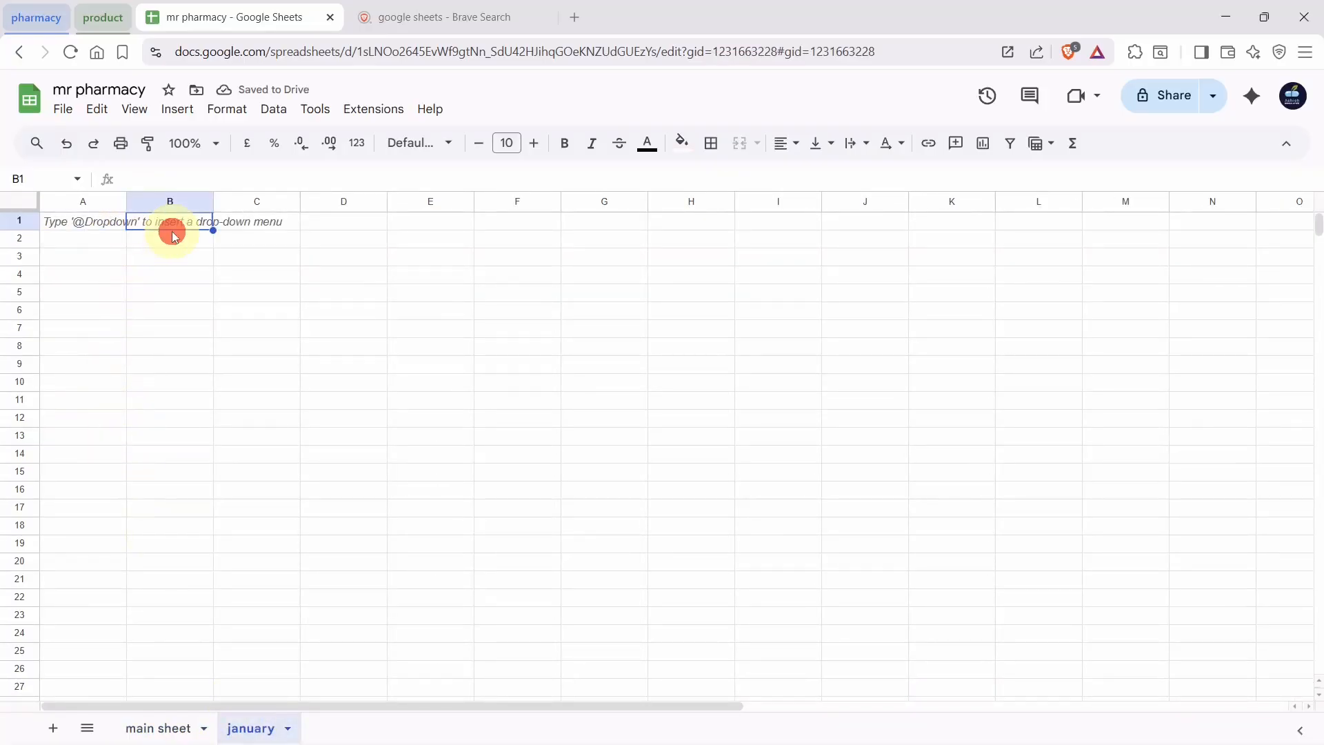
click(85, 222)
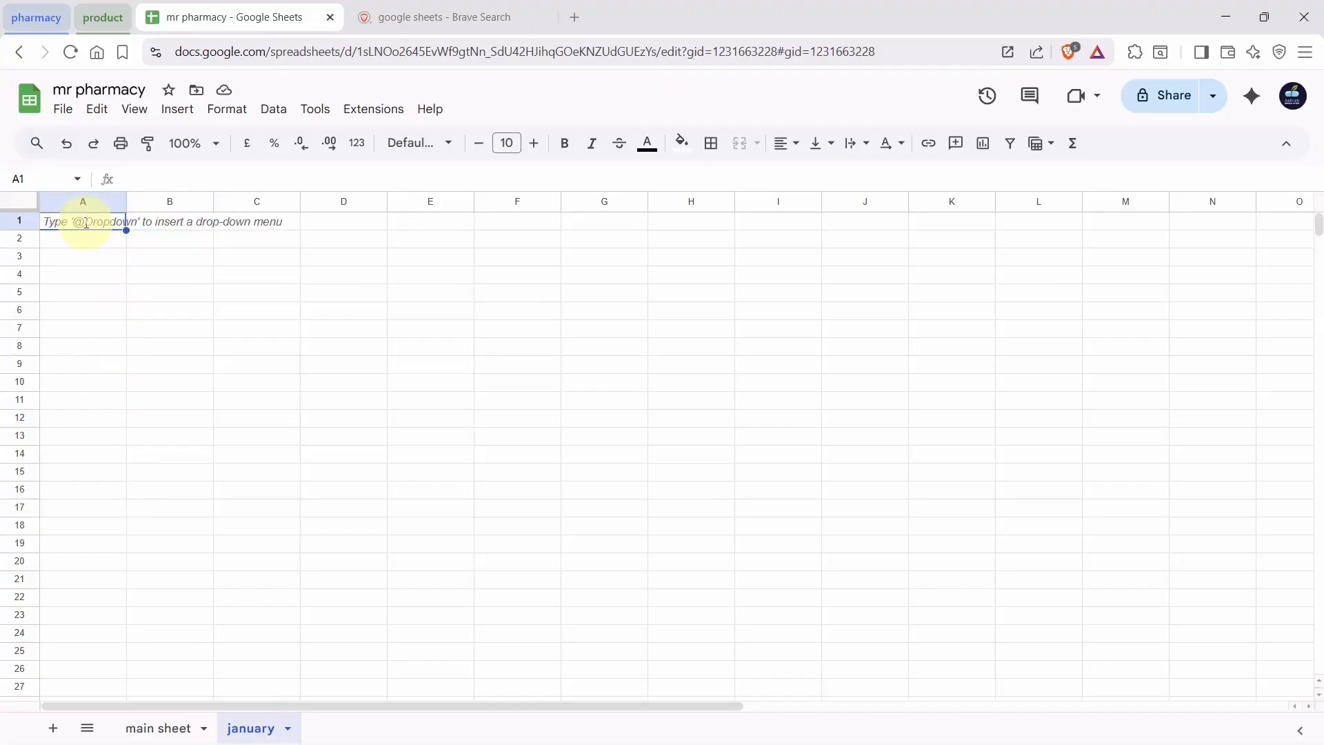
text(da)
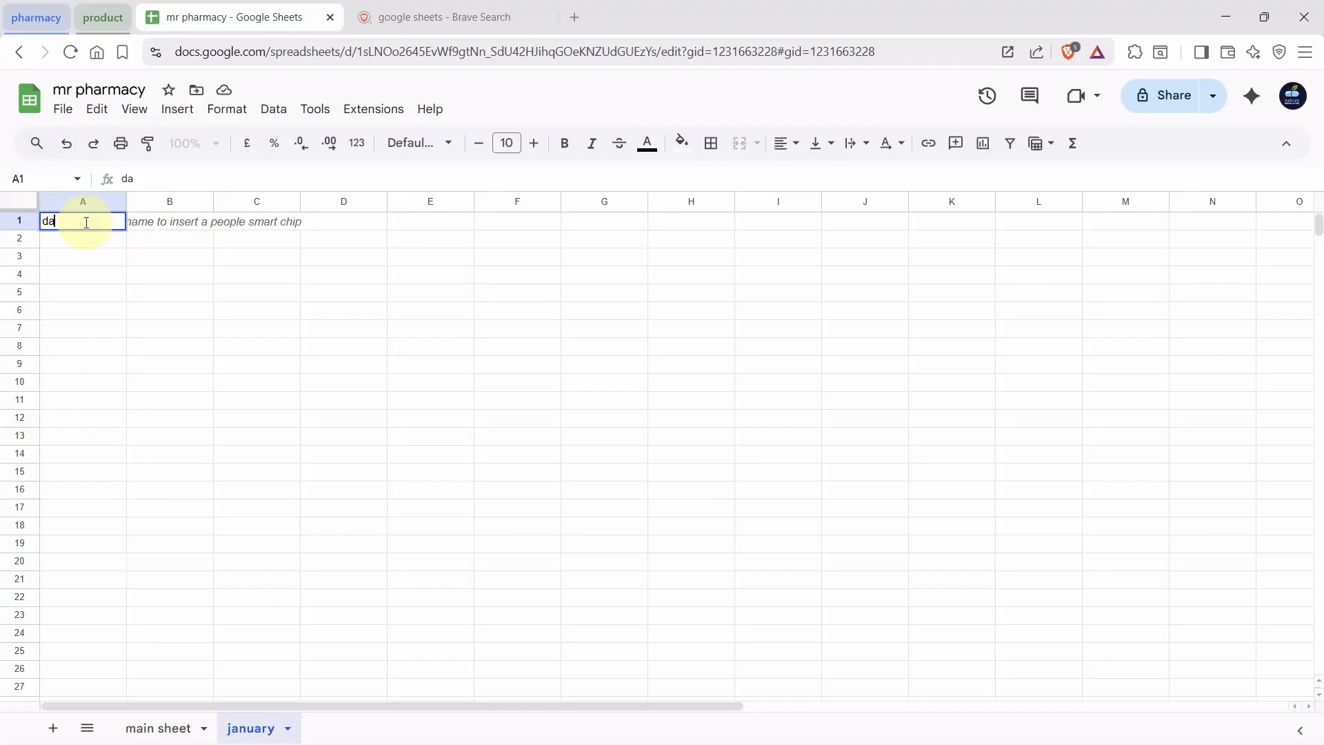
text(te)
key(Tab)
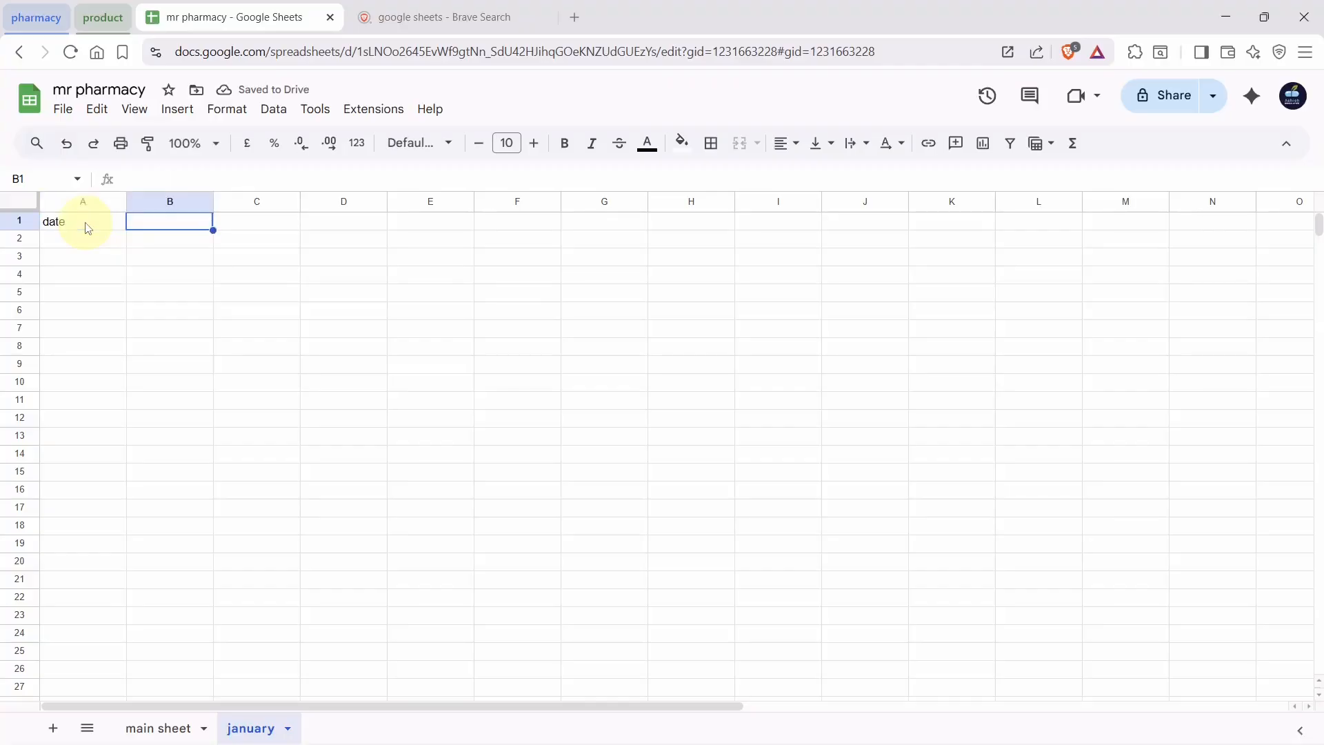
text(product)
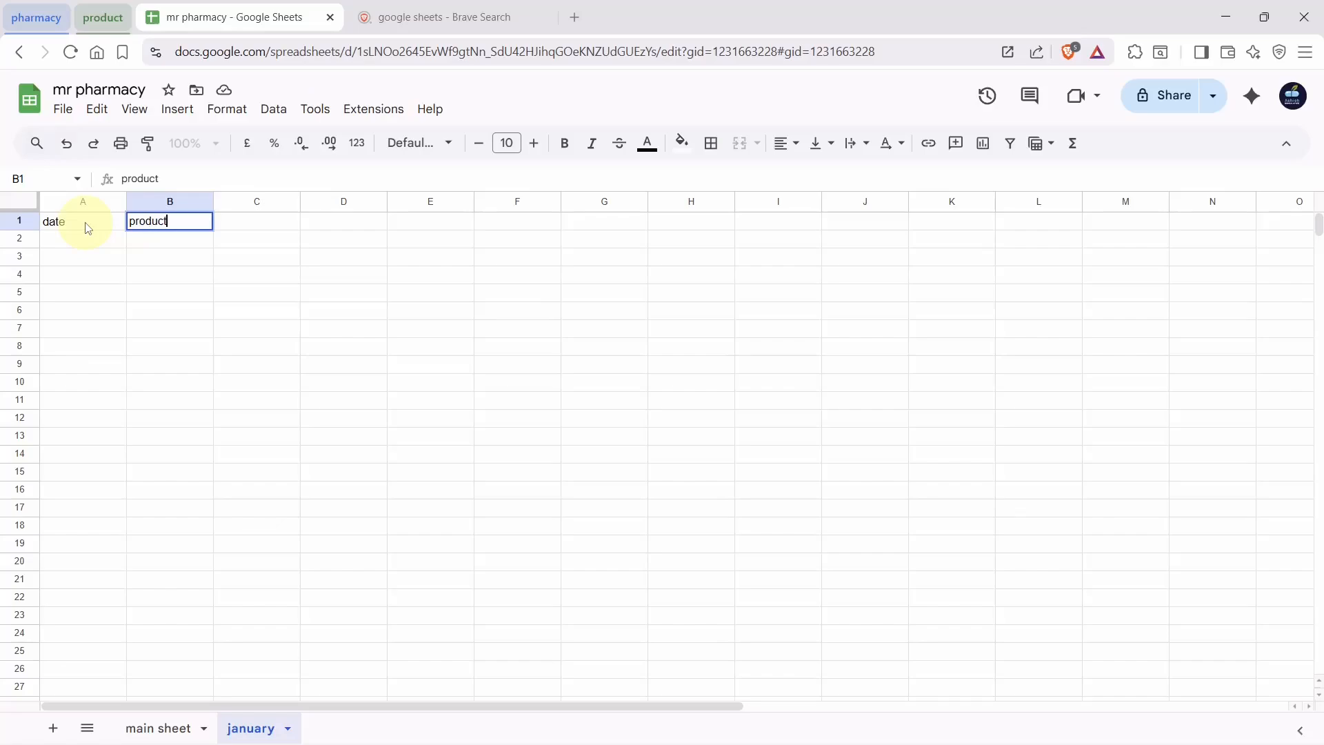
key(Tab)
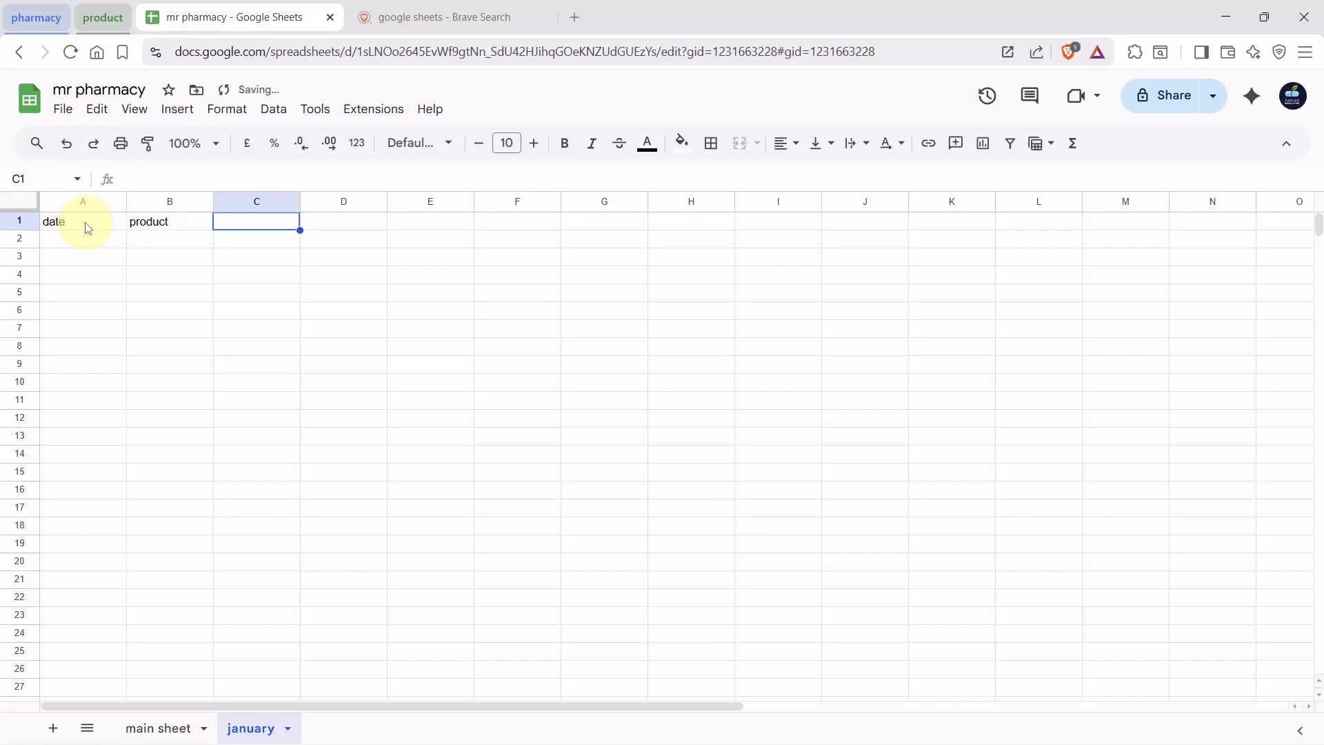
Add the headings 'mrp', 'dis price' and 'customer name' in C1 to E1
text(price)
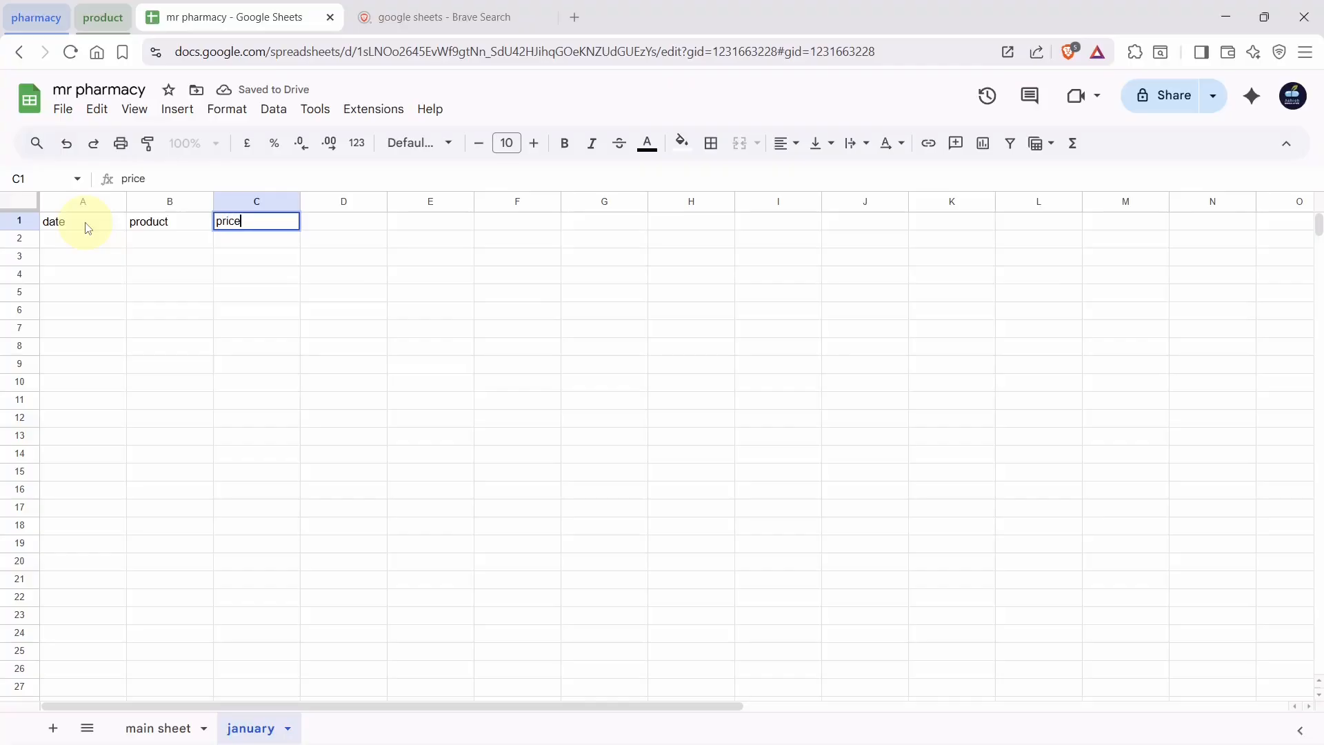
key(BackSpace)
key(BackSpace)
key(BackSpace)
key(BackSpace)
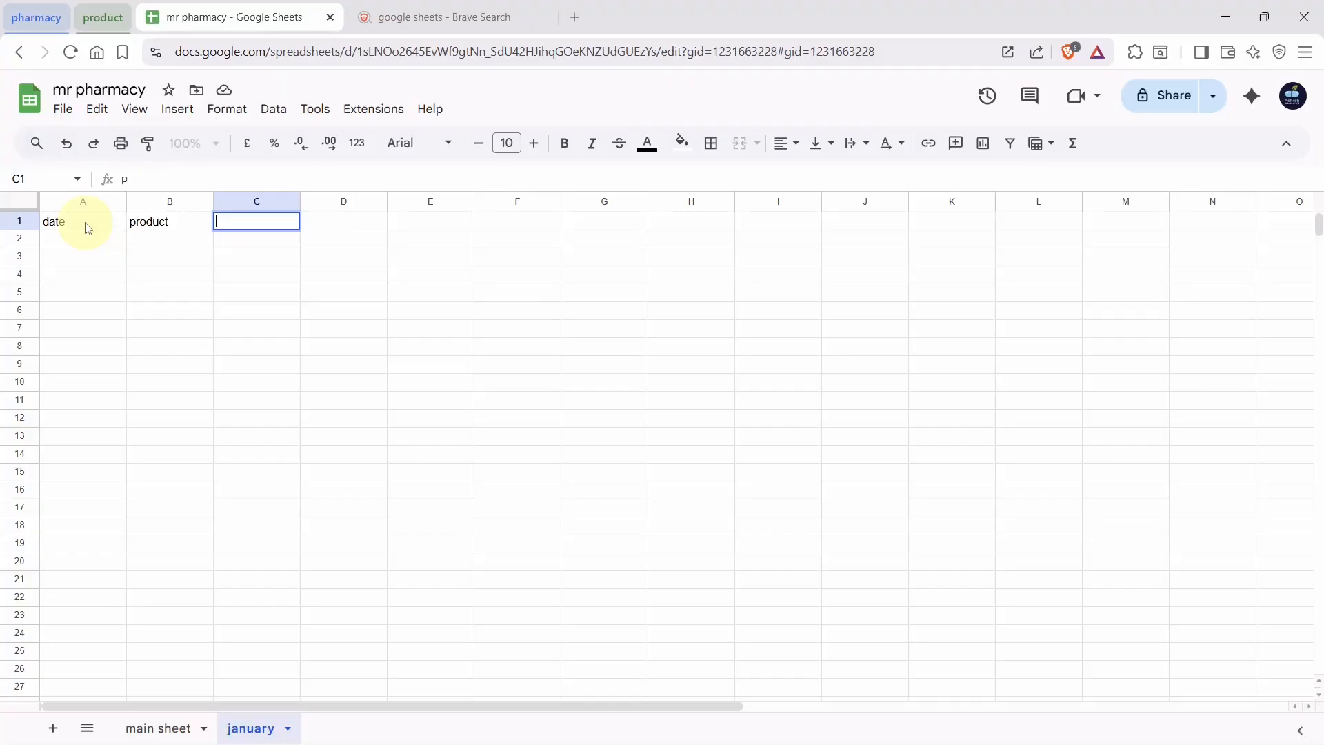
text(mrp)
key(Tab)
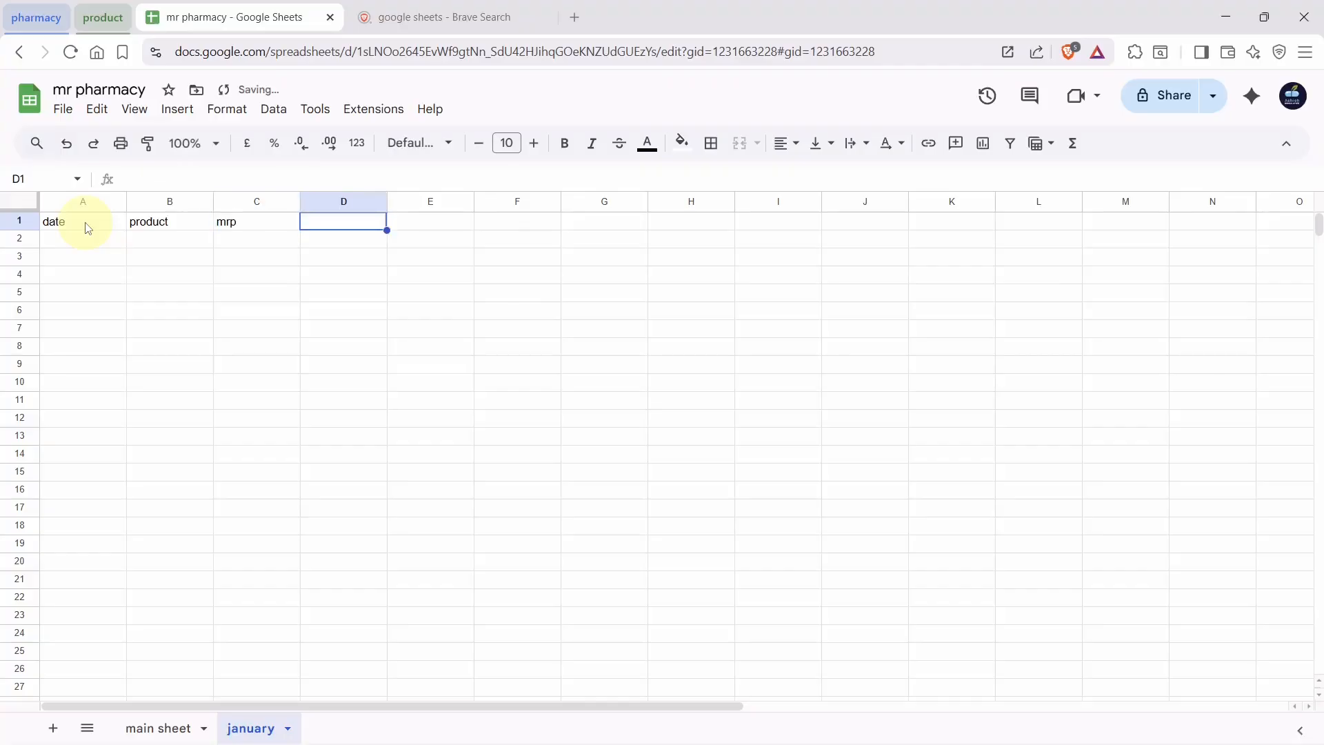
text(dic)
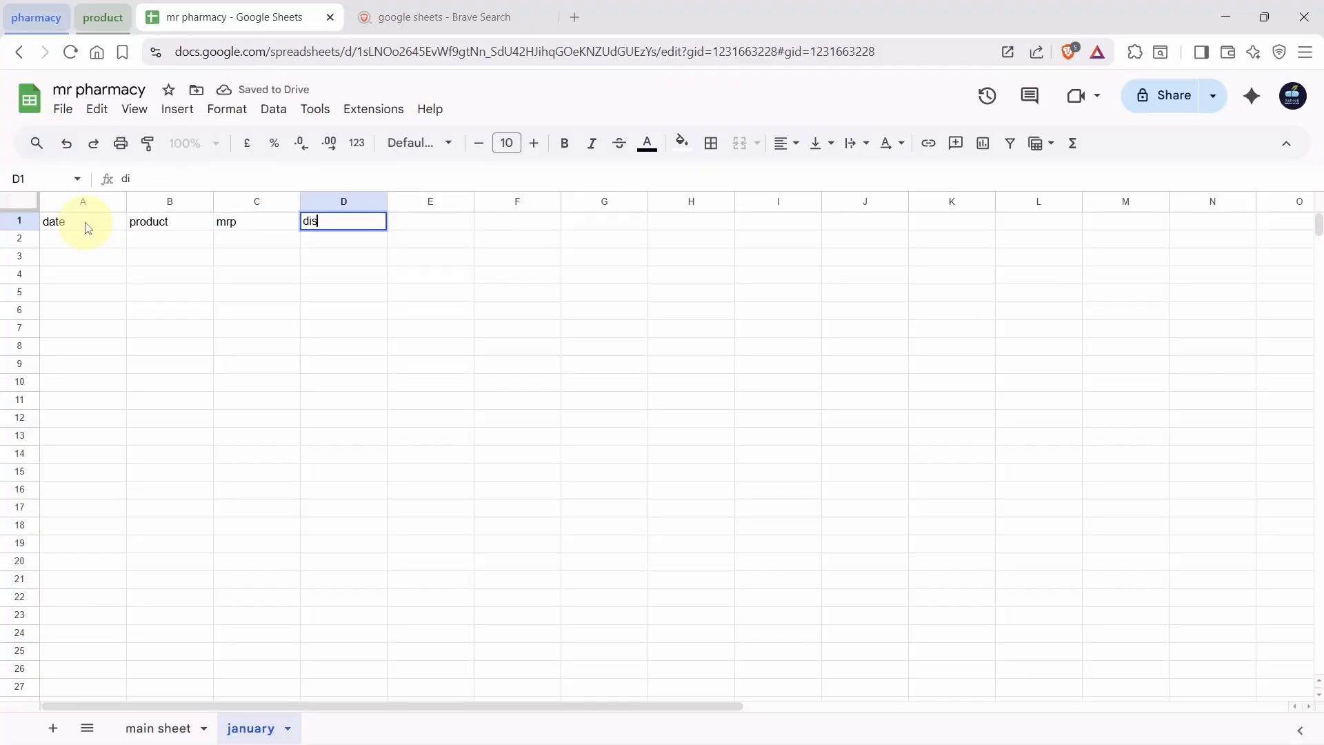
text( price)
key(Tab)
text(cu)
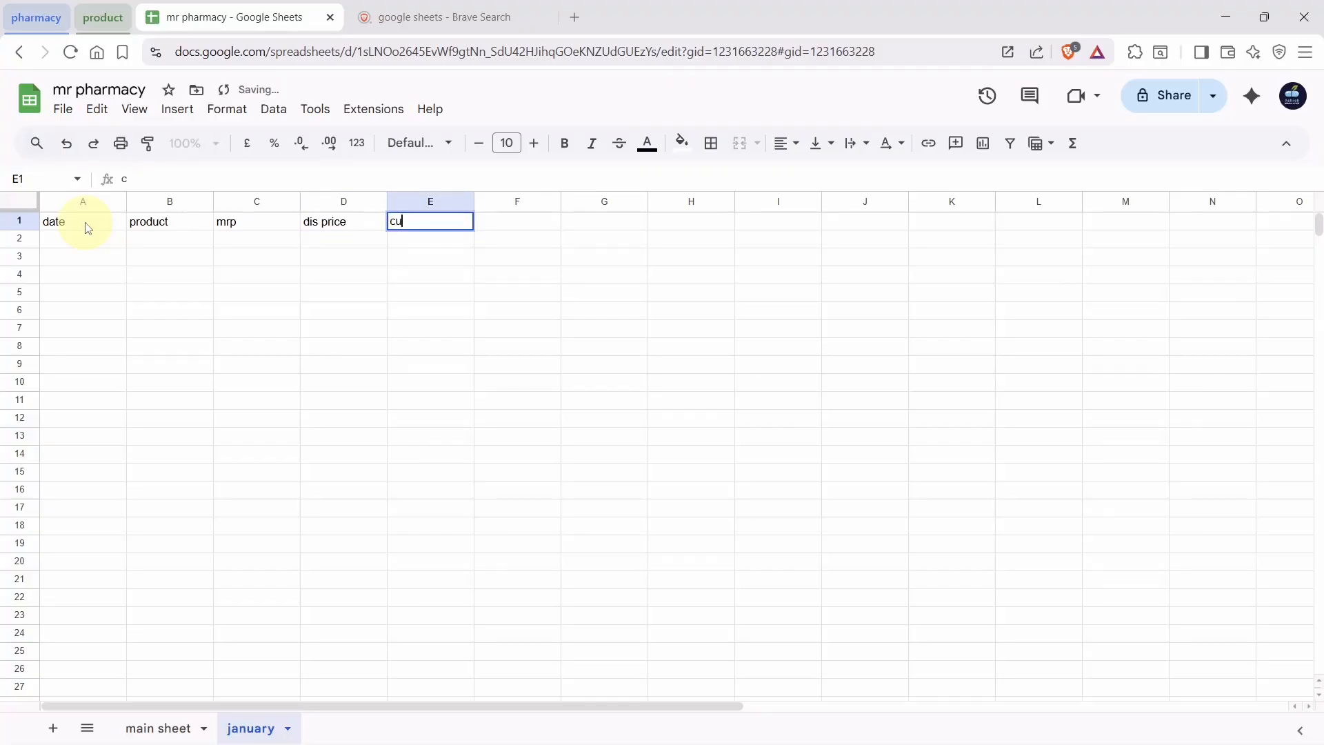
text(stomer)
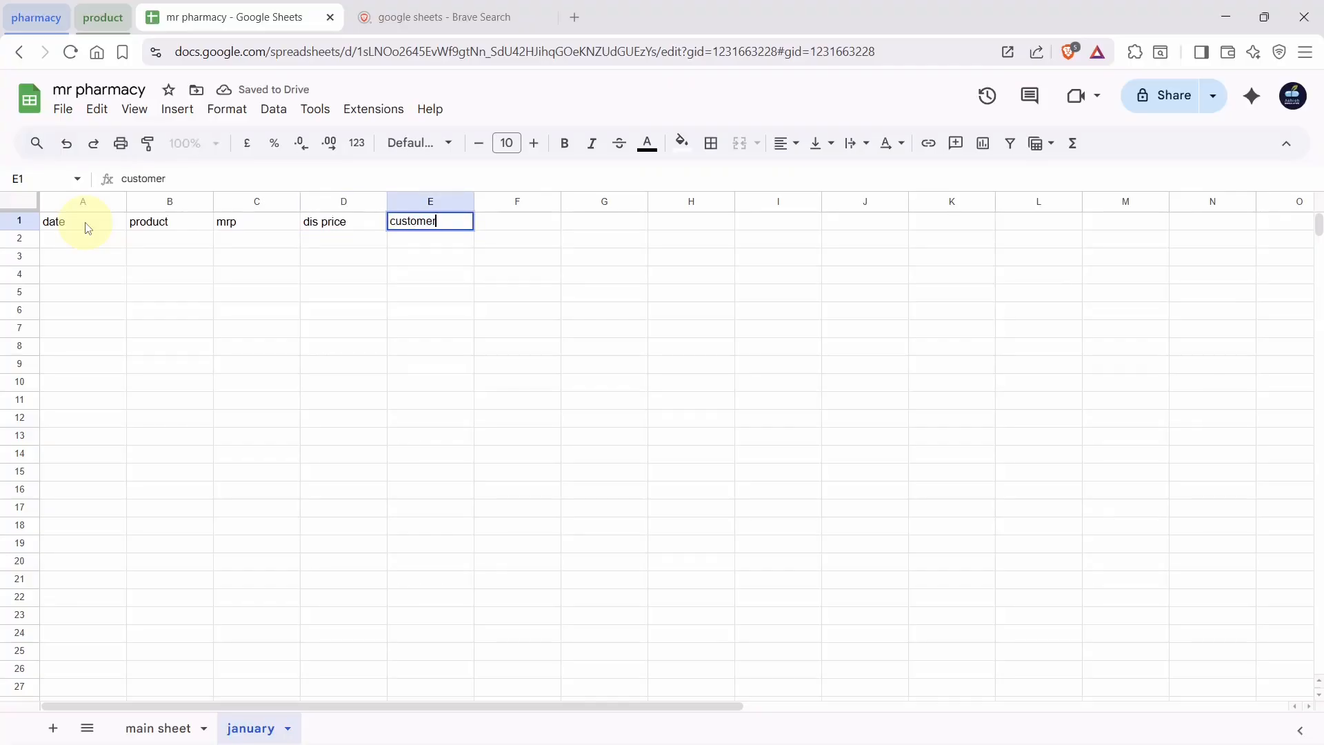
text( name)
click(76, 243)
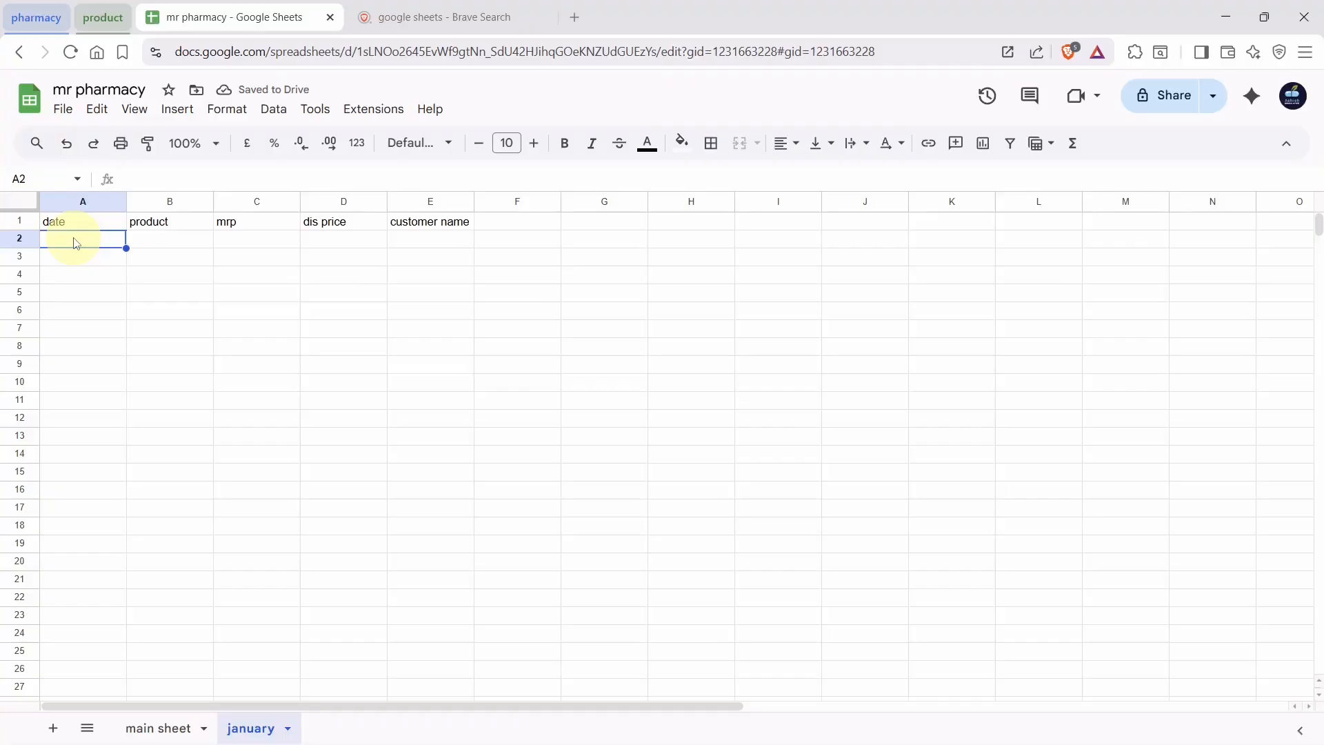
Insert the date 1 January 2026 in A2 using the date picker
text(1)
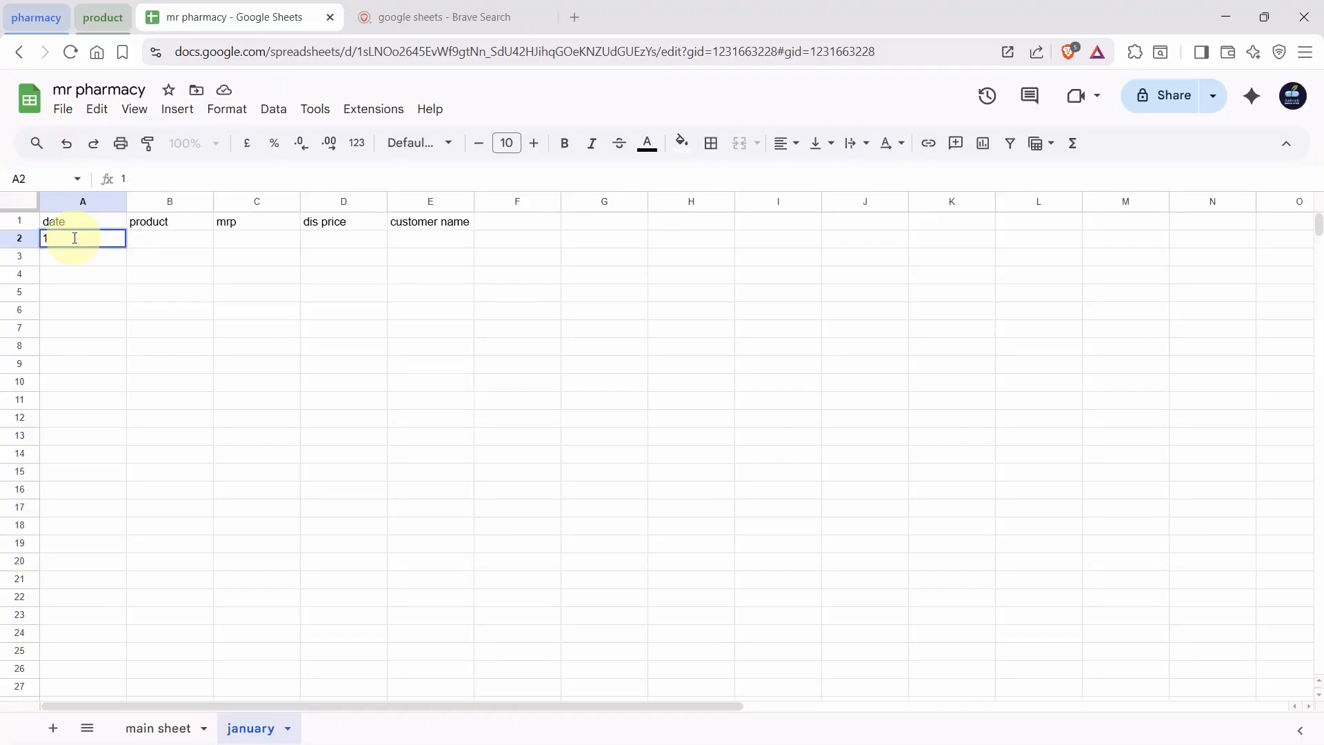
key(BackSpace)
text(@)
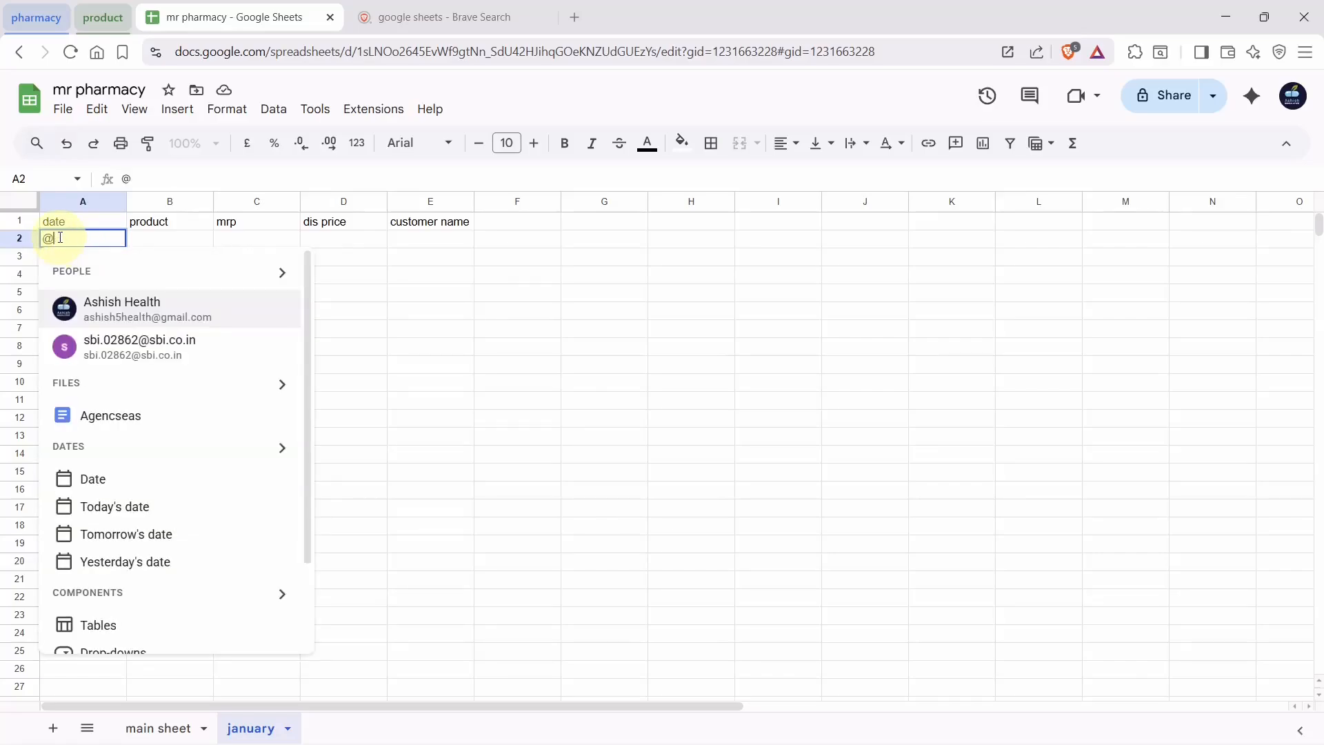
click(148, 486)
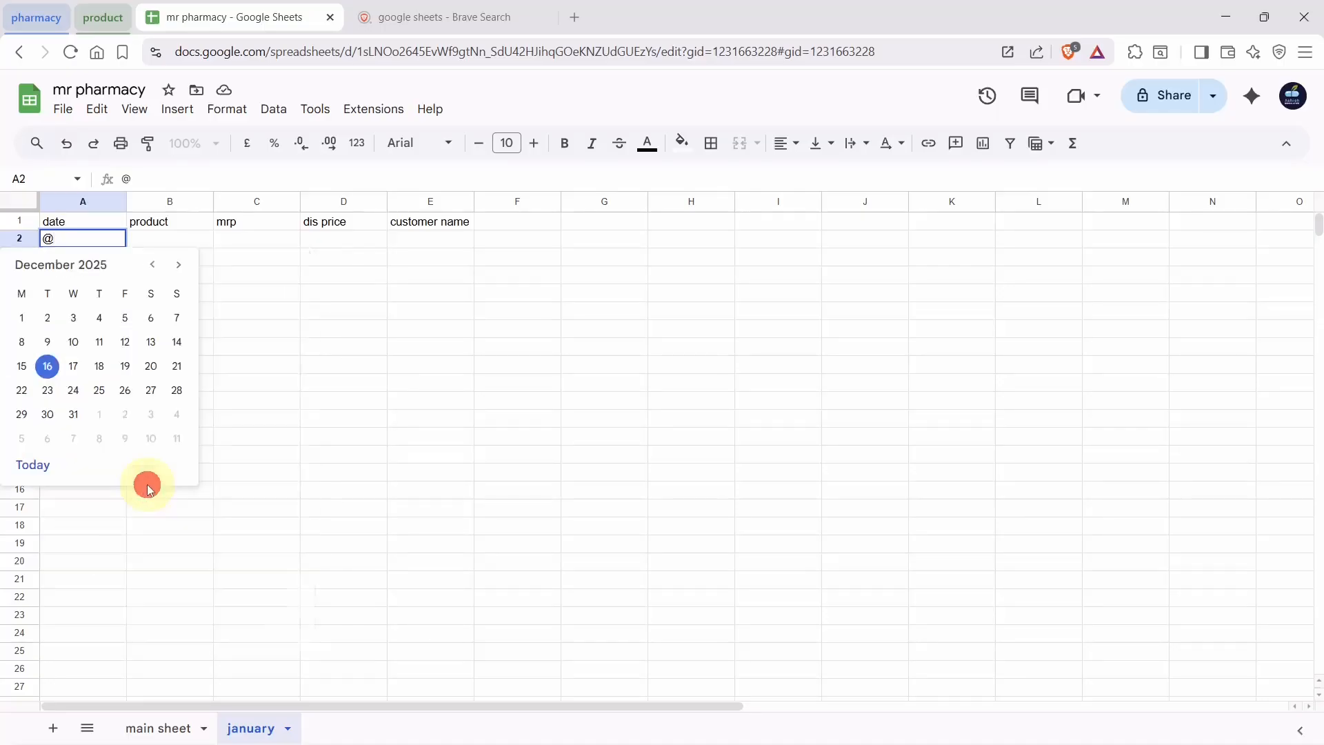
click(180, 267)
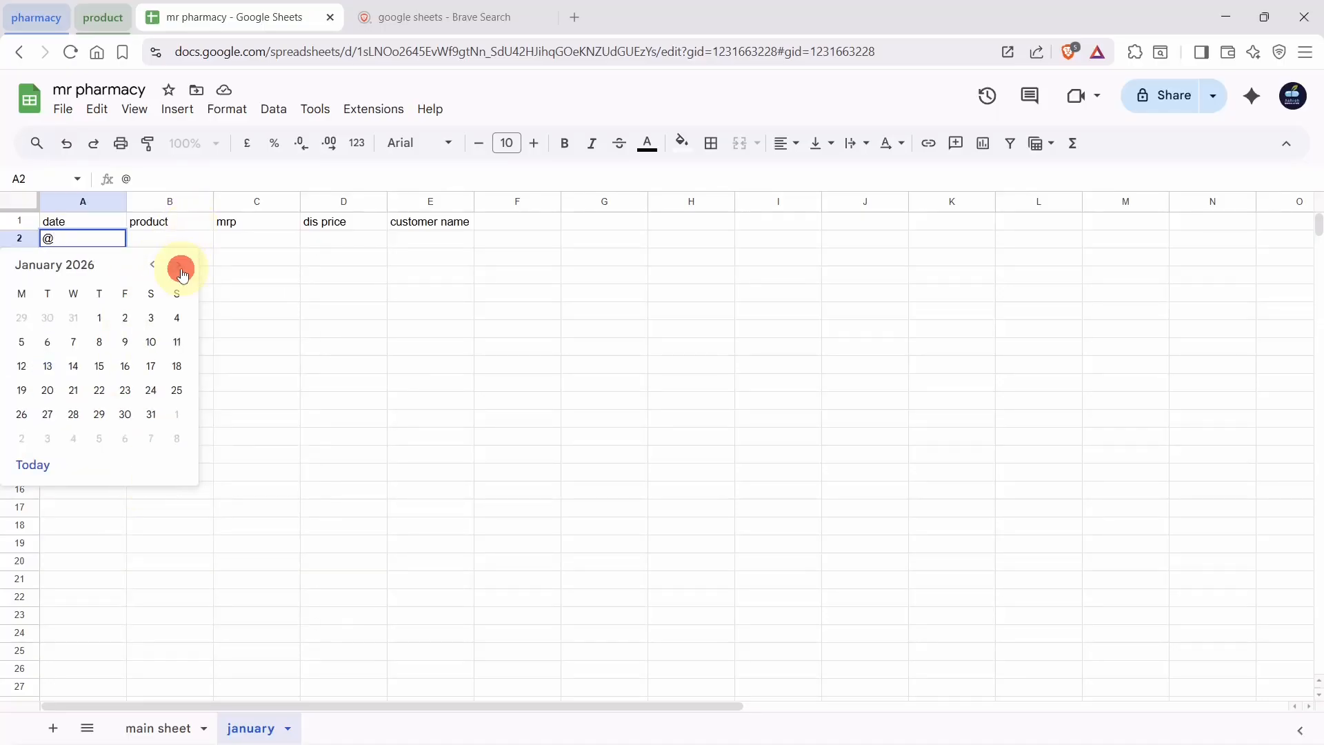
click(100, 317)
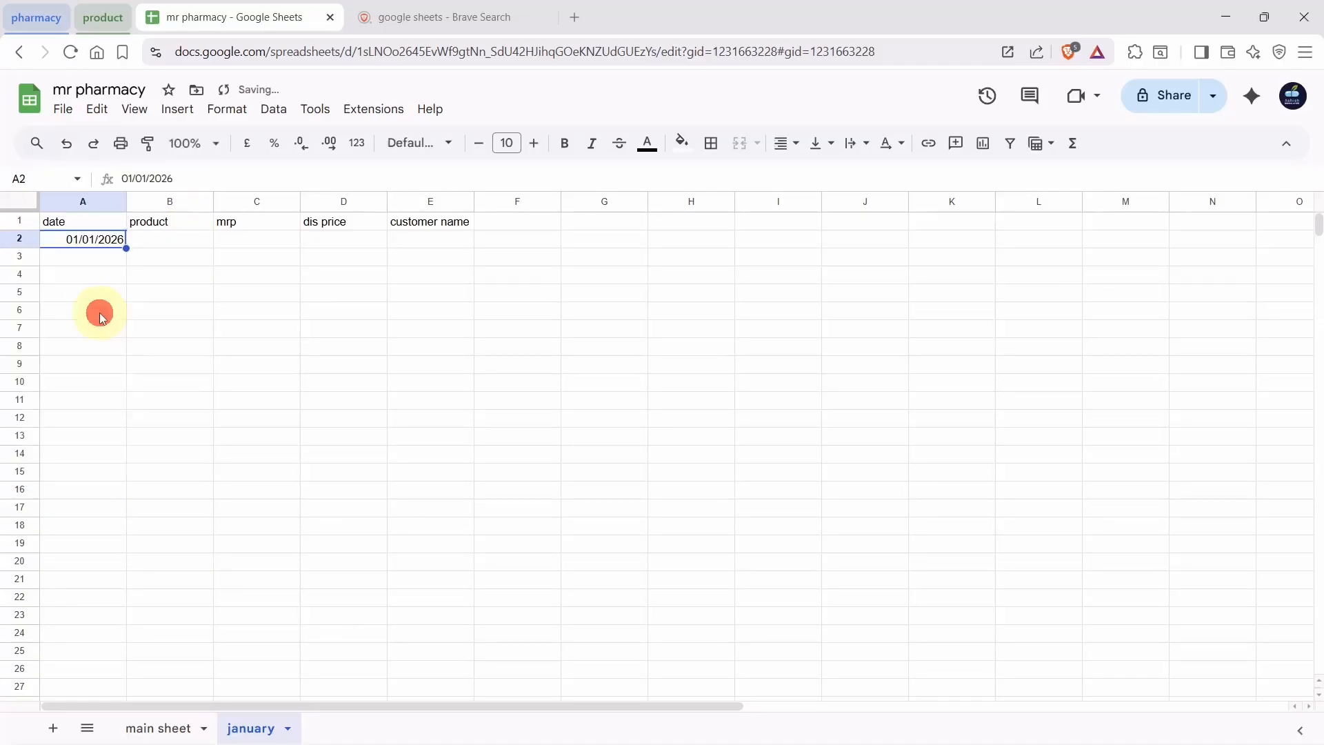
Fill B2:D2 with product moov, mrp 90 and discount price 85
click(167, 247)
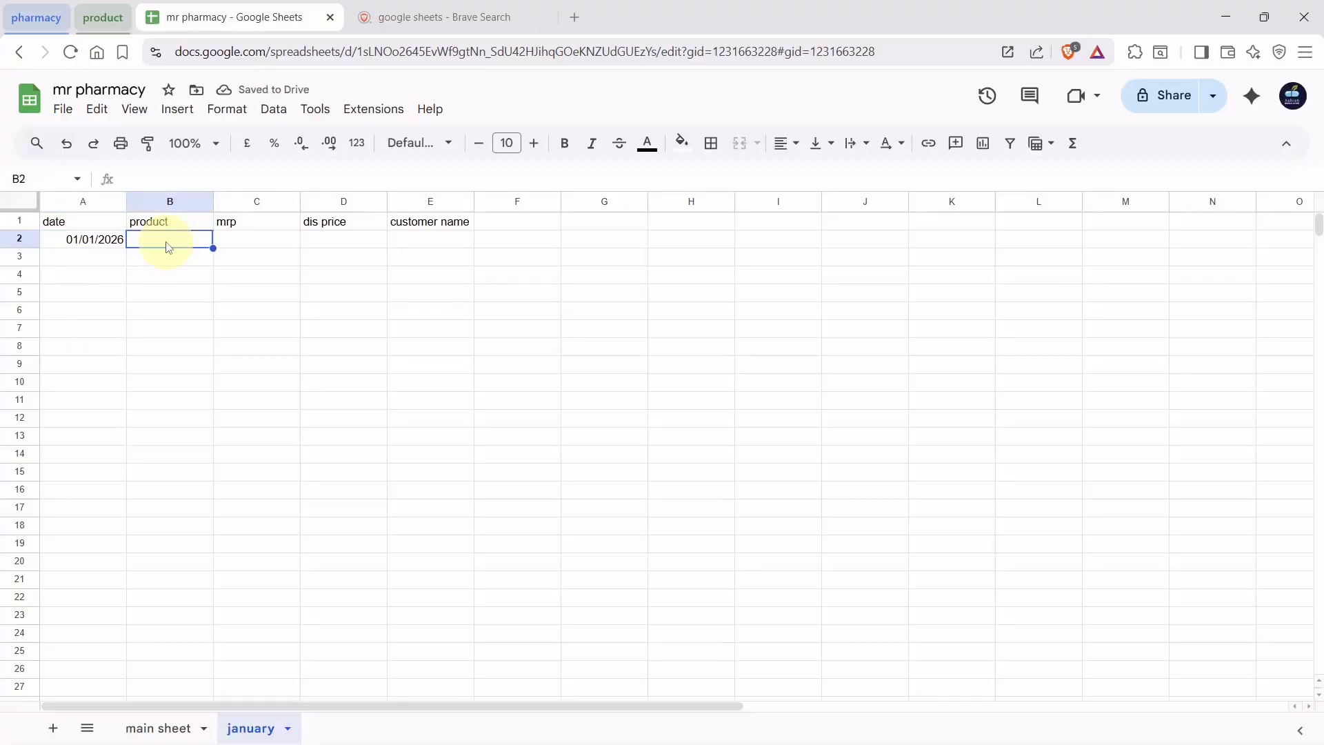
text(moov)
key(Tab)
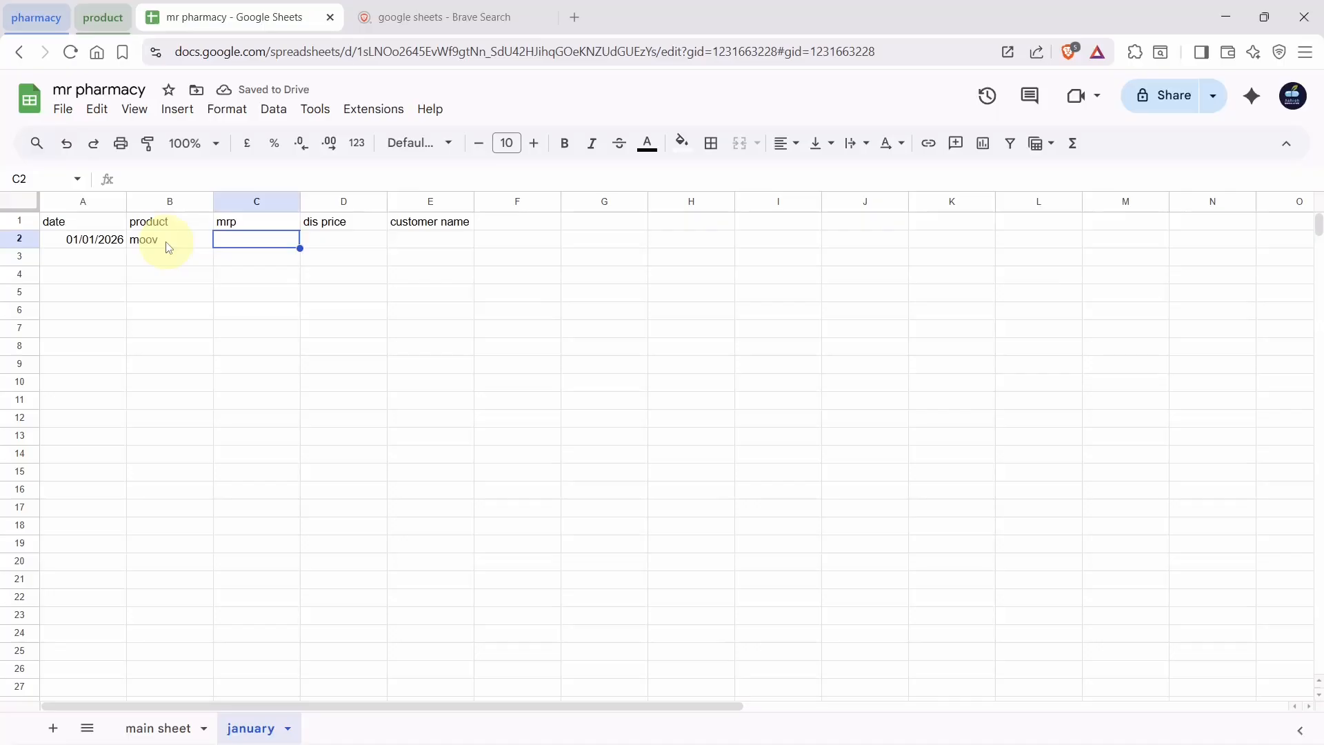
text(90)
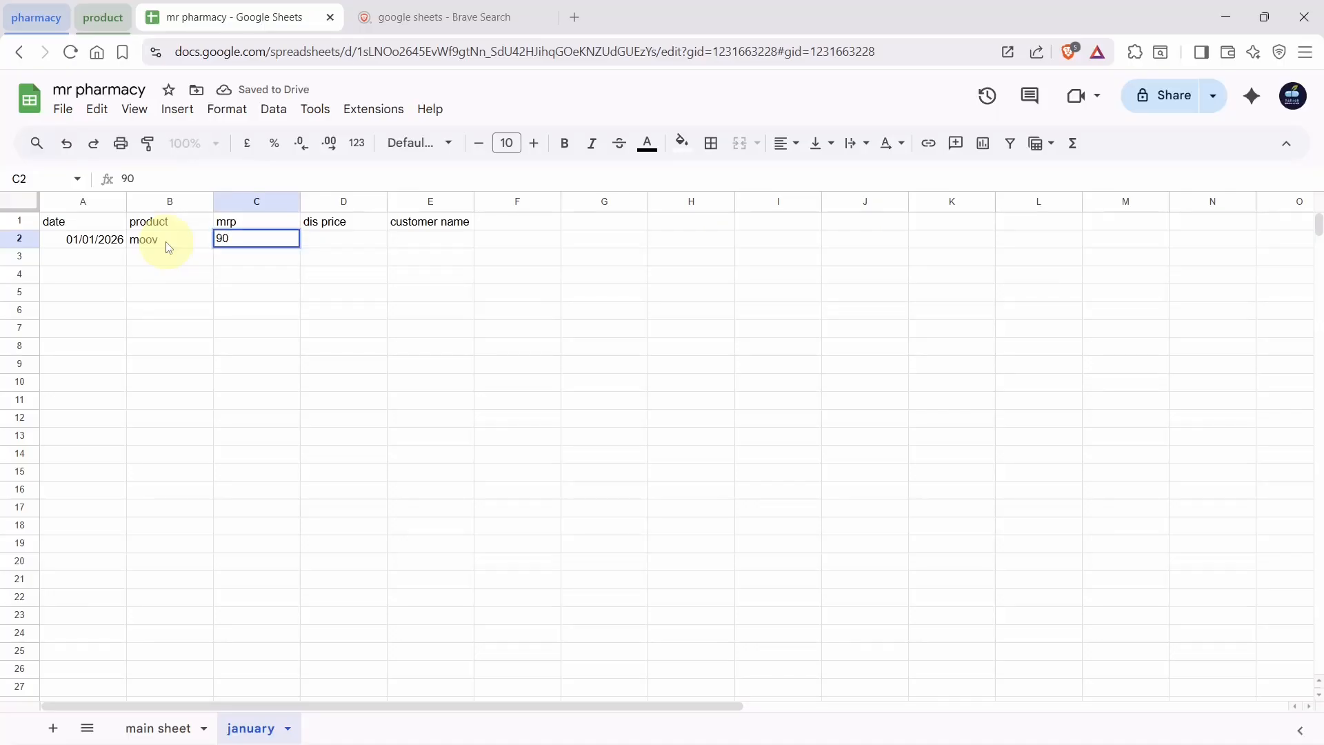
key(Tab)
text(84)
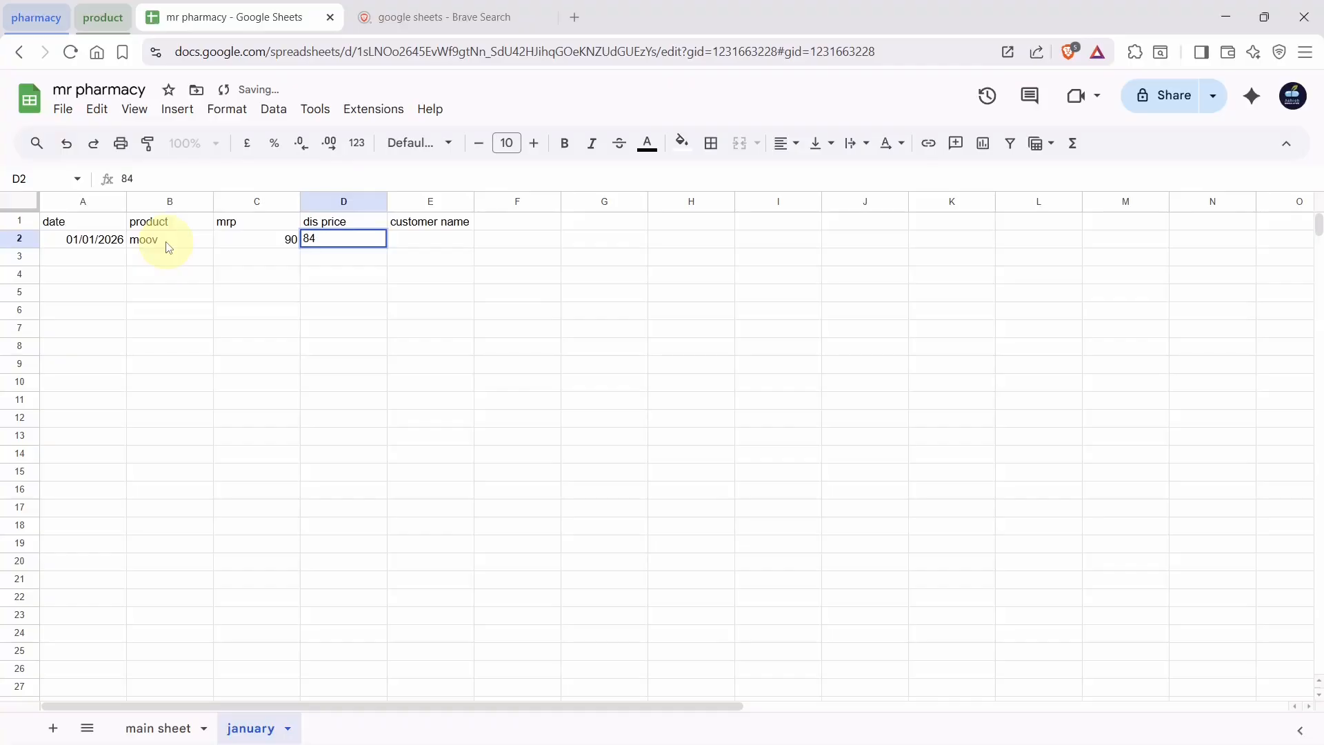
key(BackSpace)
text(5)
key(Tab)
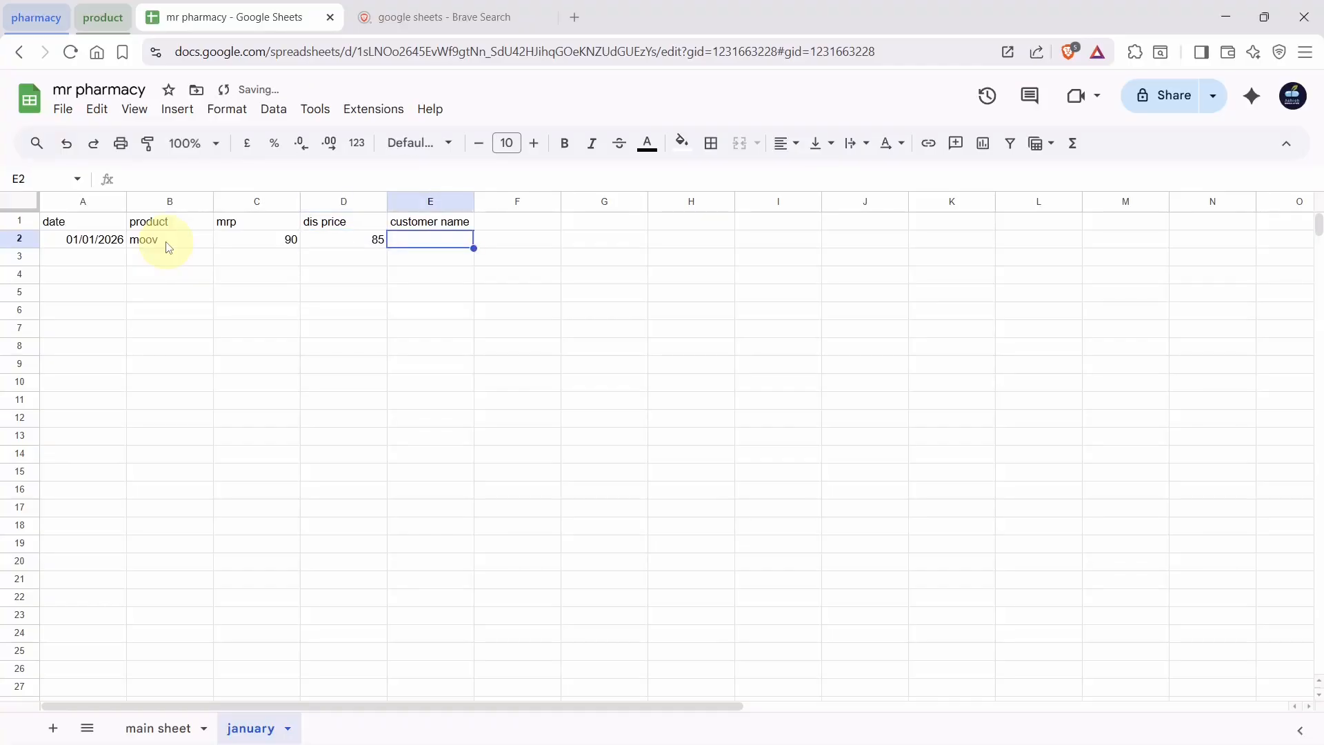
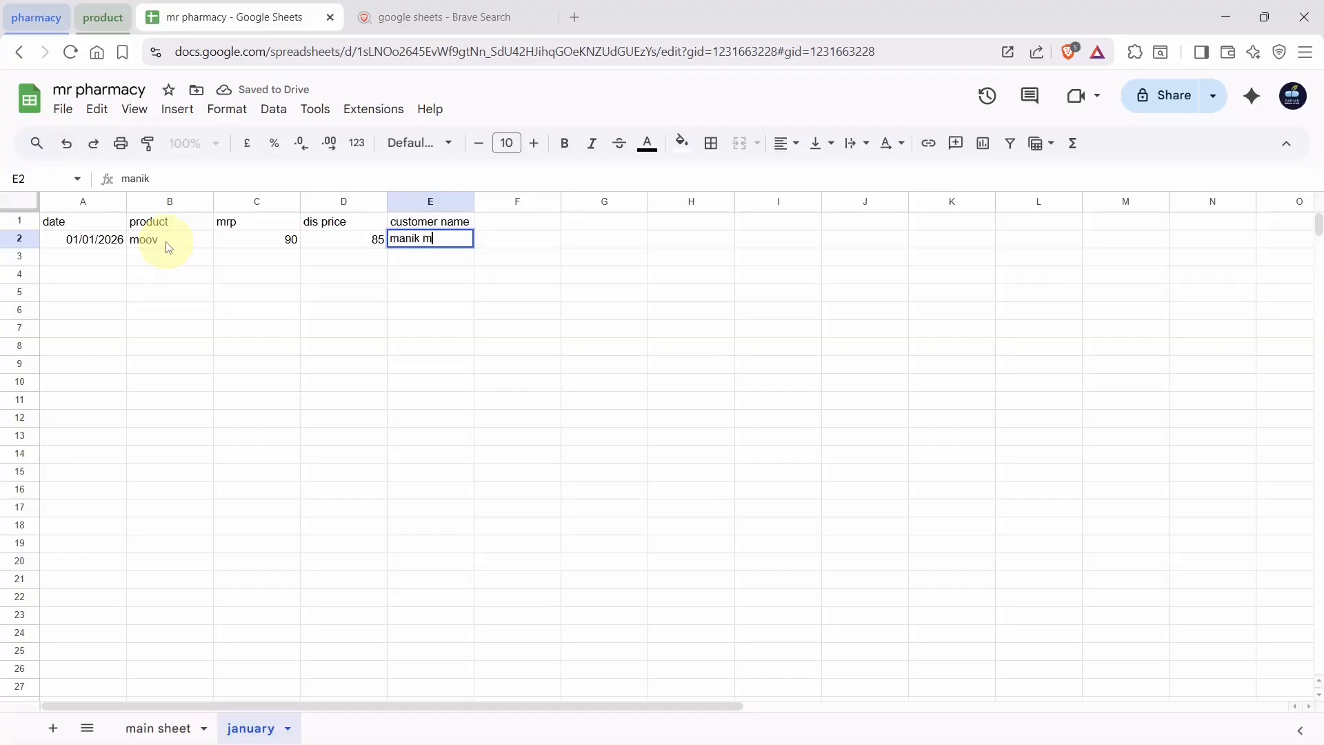
Enter the customer's name in E2 and return to the main sheet
key(Return)
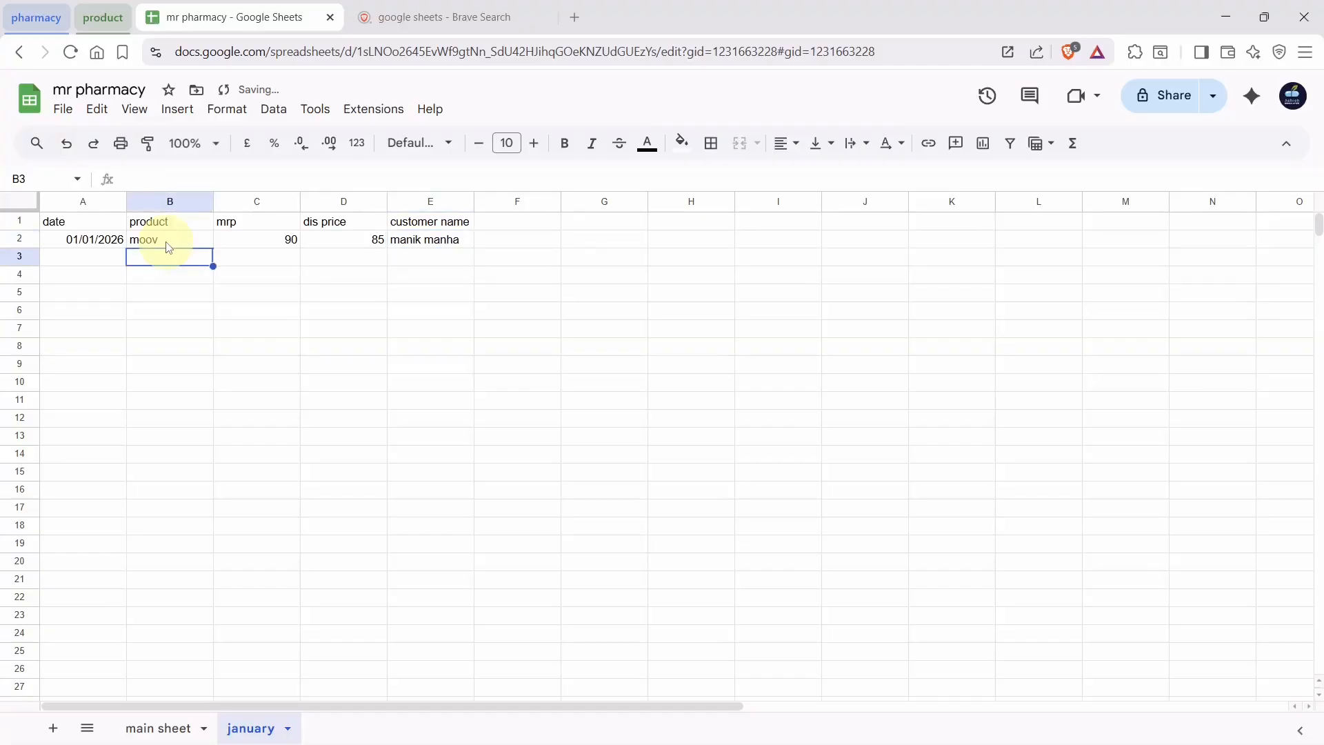
mouse_move(138, 725)
mouse_down()
mouse_move(216, 725)
mouse_move(134, 728)
mouse_up()
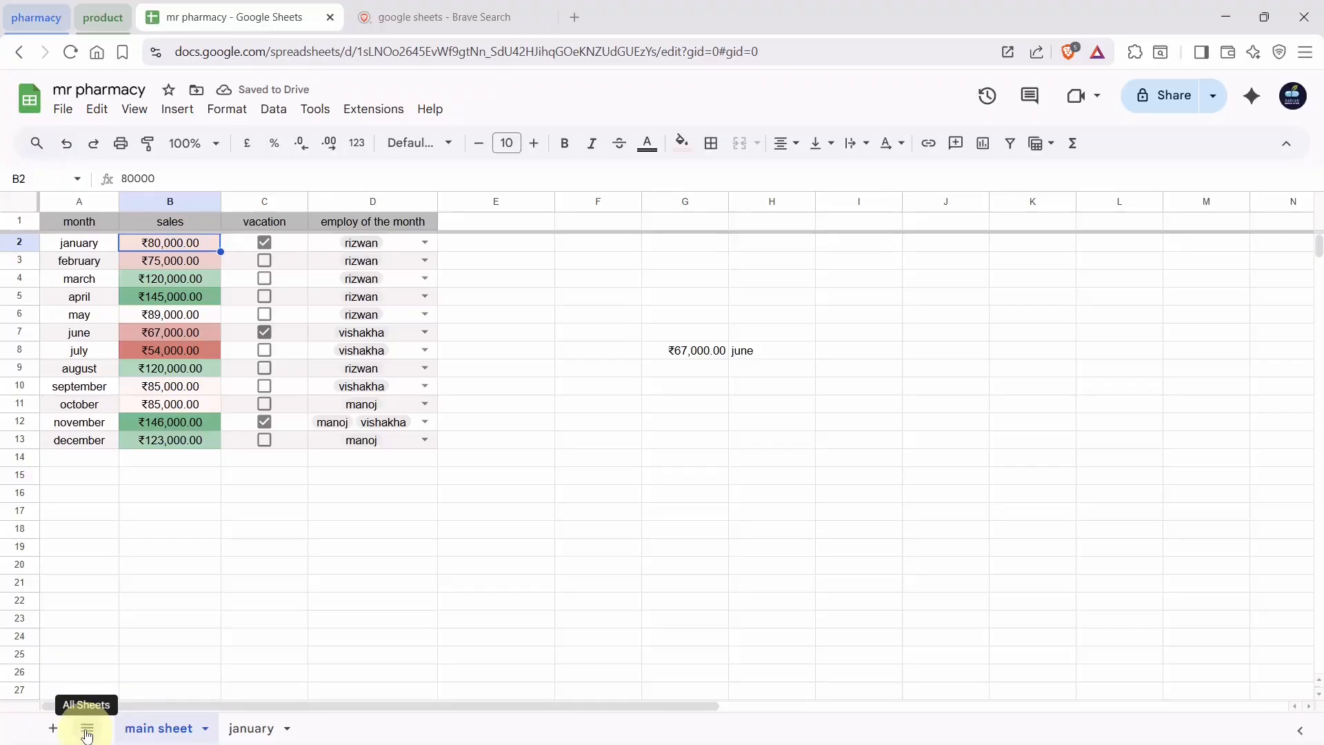
click(86, 733)
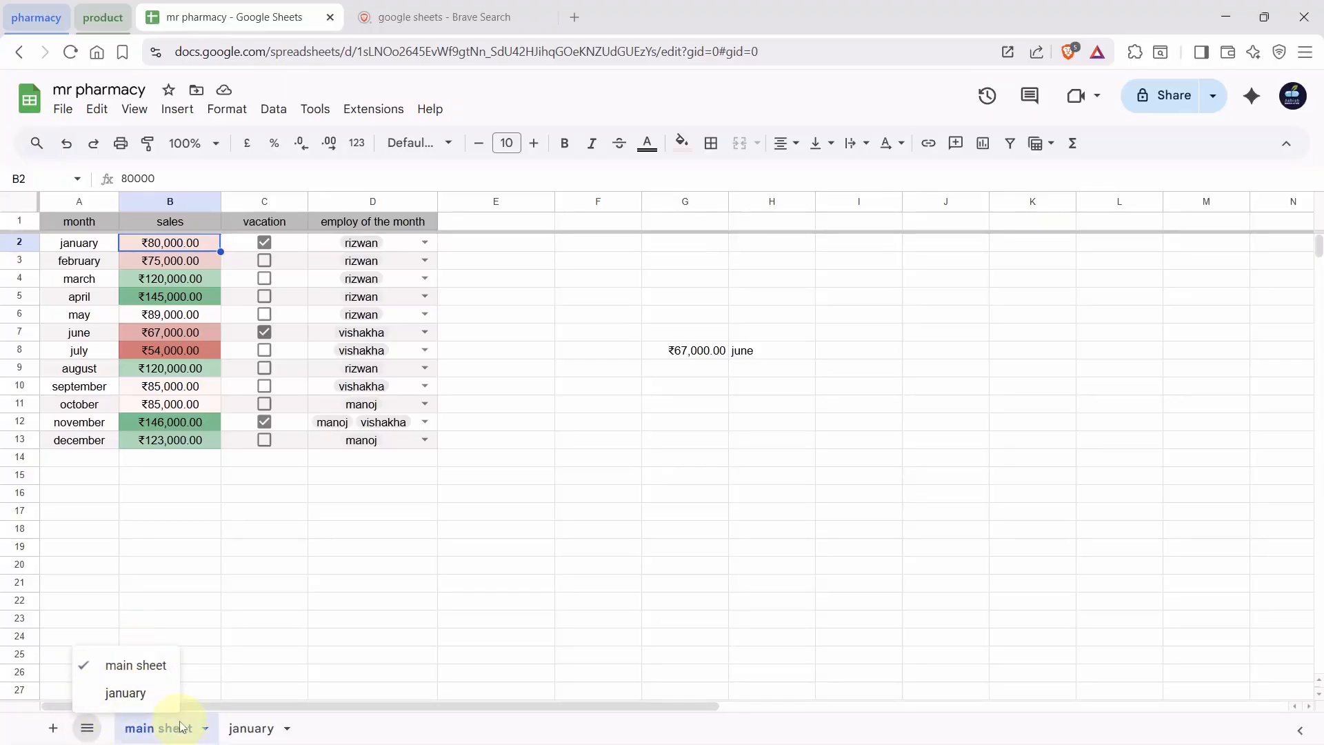
click(236, 725)
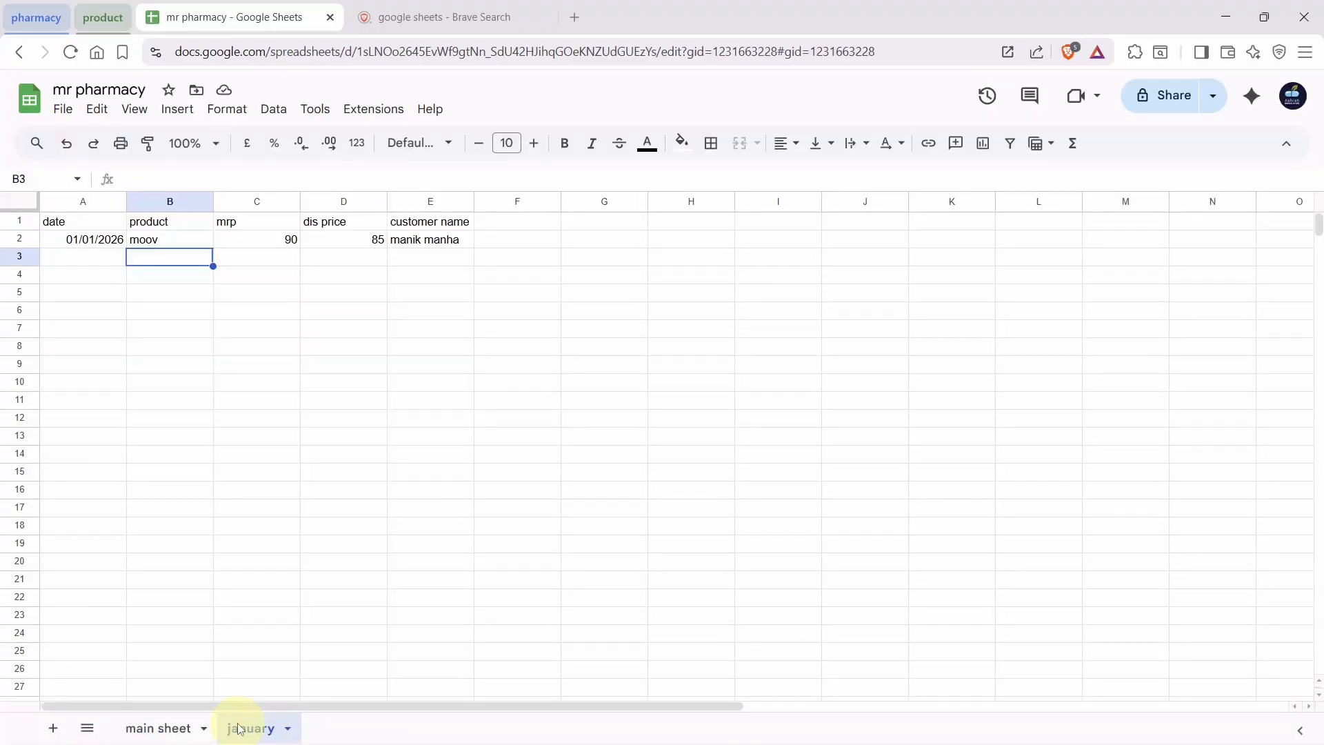
click(237, 726)
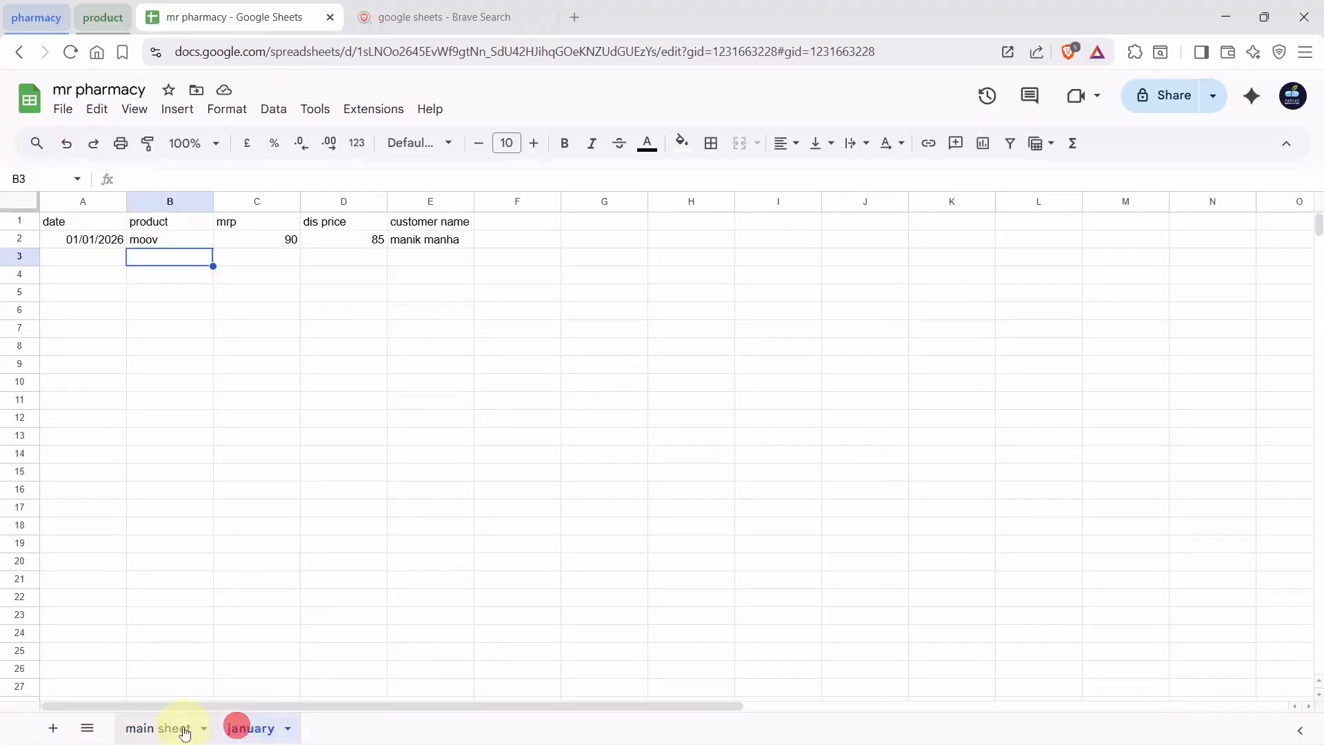
click(176, 730)
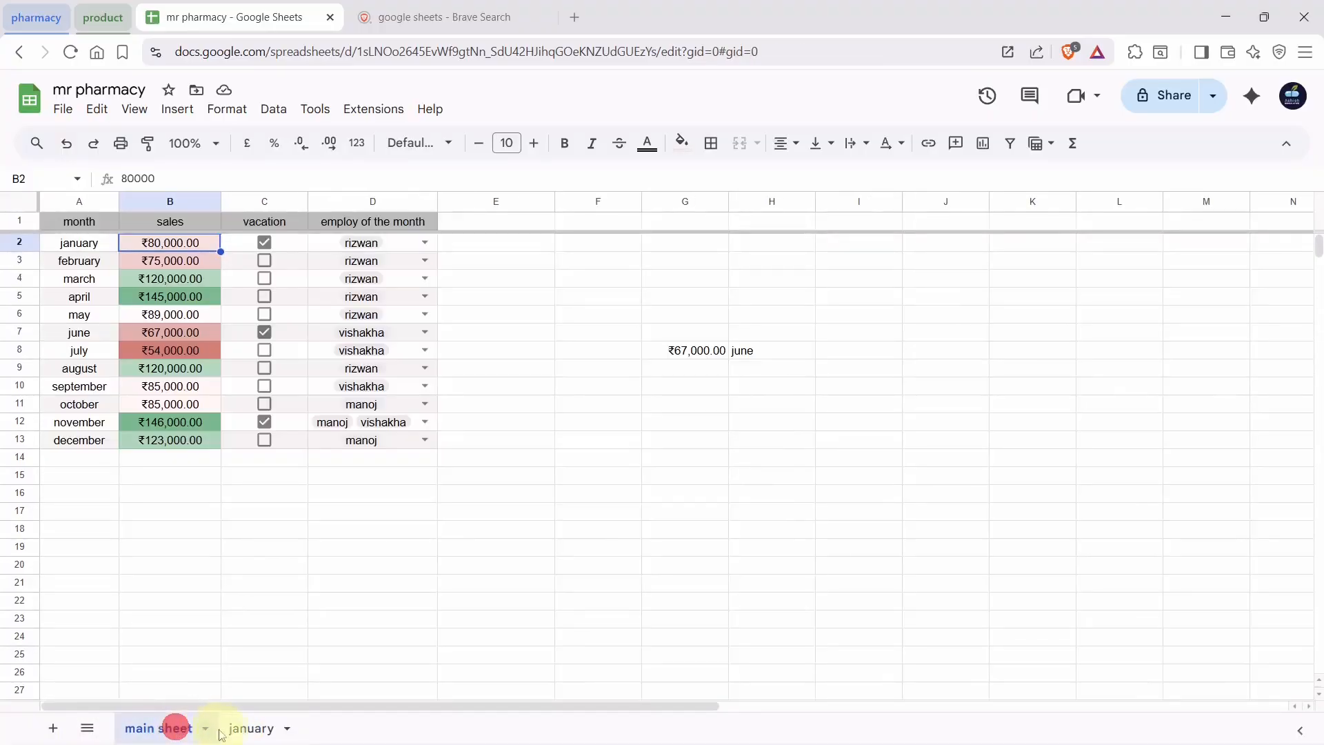
Apply a colour to the january sheet's tab, ending on the main sheet
click(283, 733)
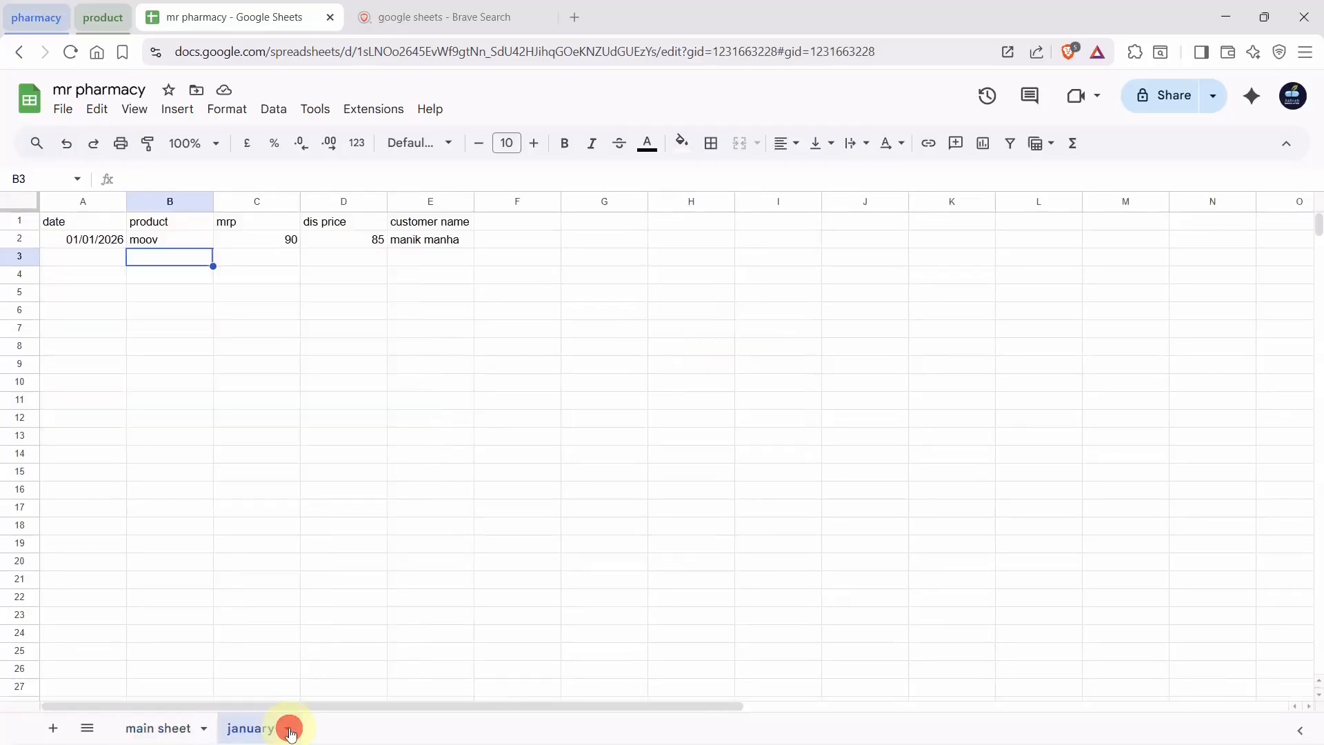
click(290, 730)
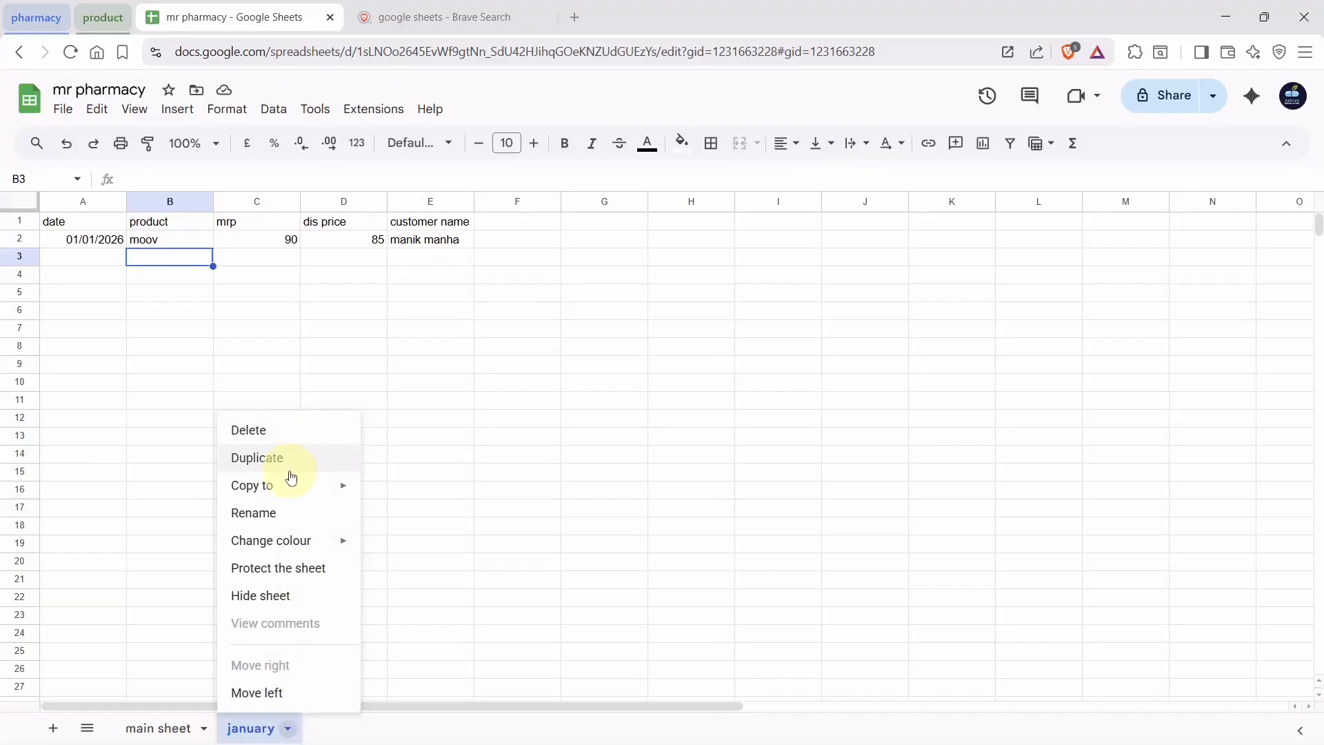
click(290, 545)
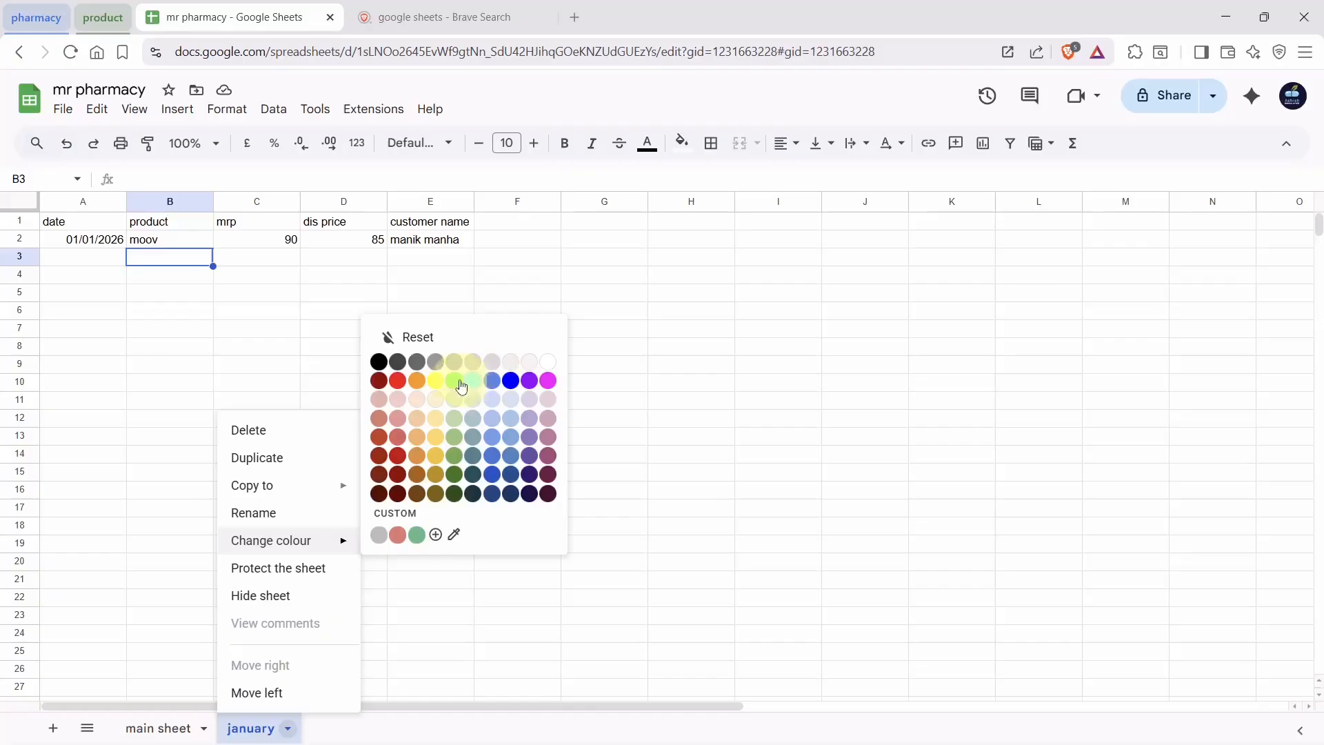
click(434, 417)
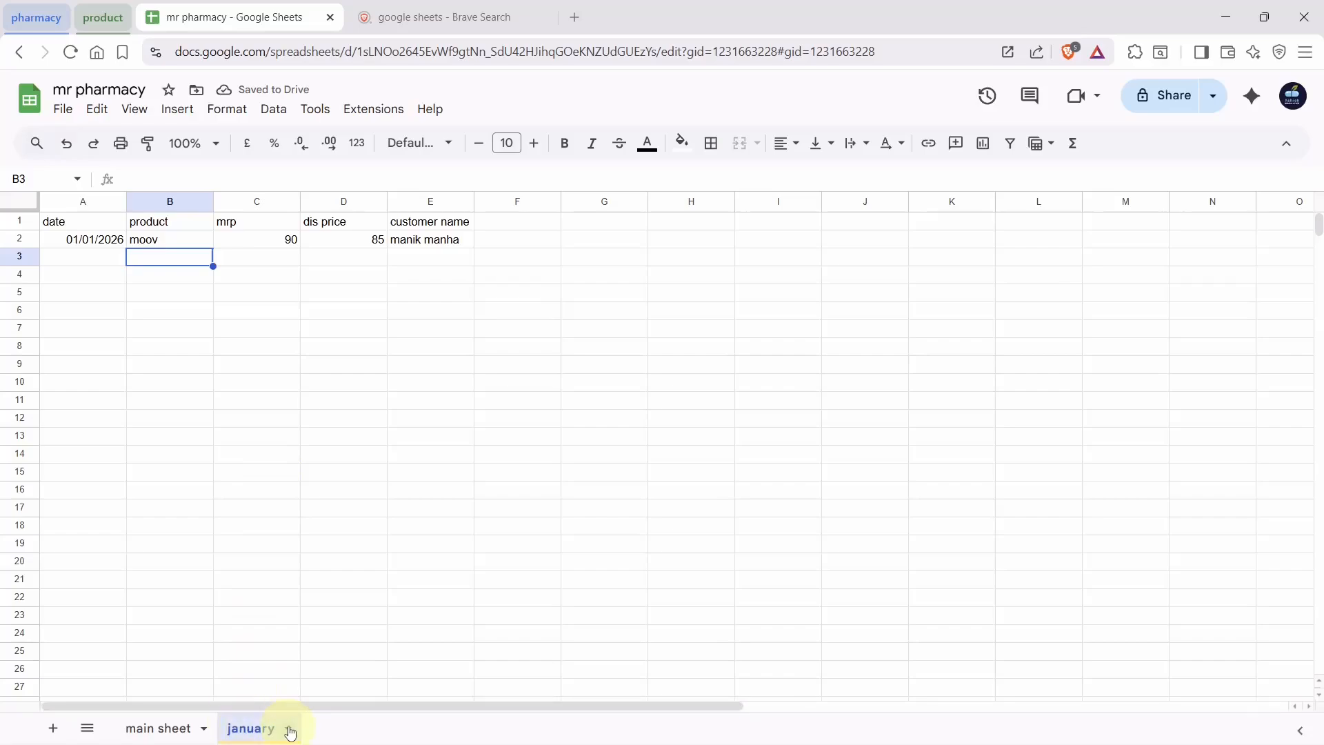
click(289, 730)
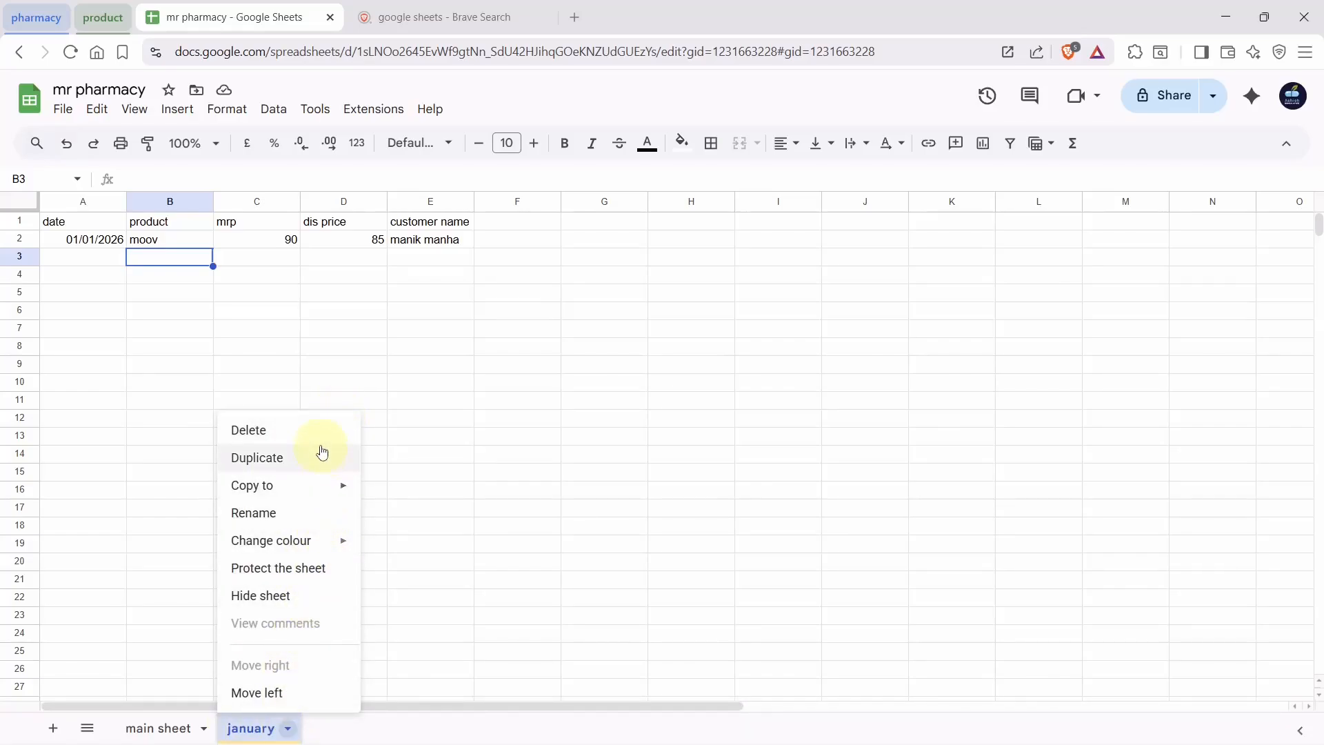
click(178, 724)
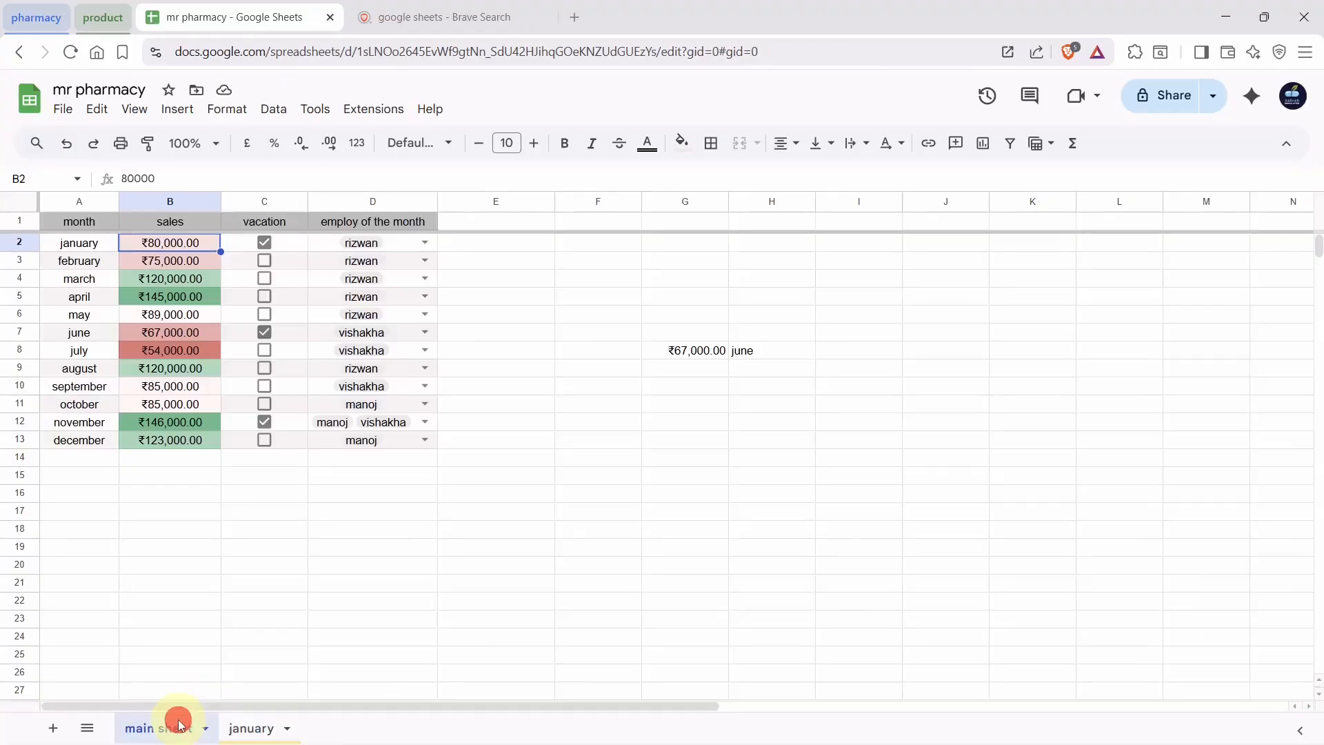
click(242, 726)
click(134, 728)
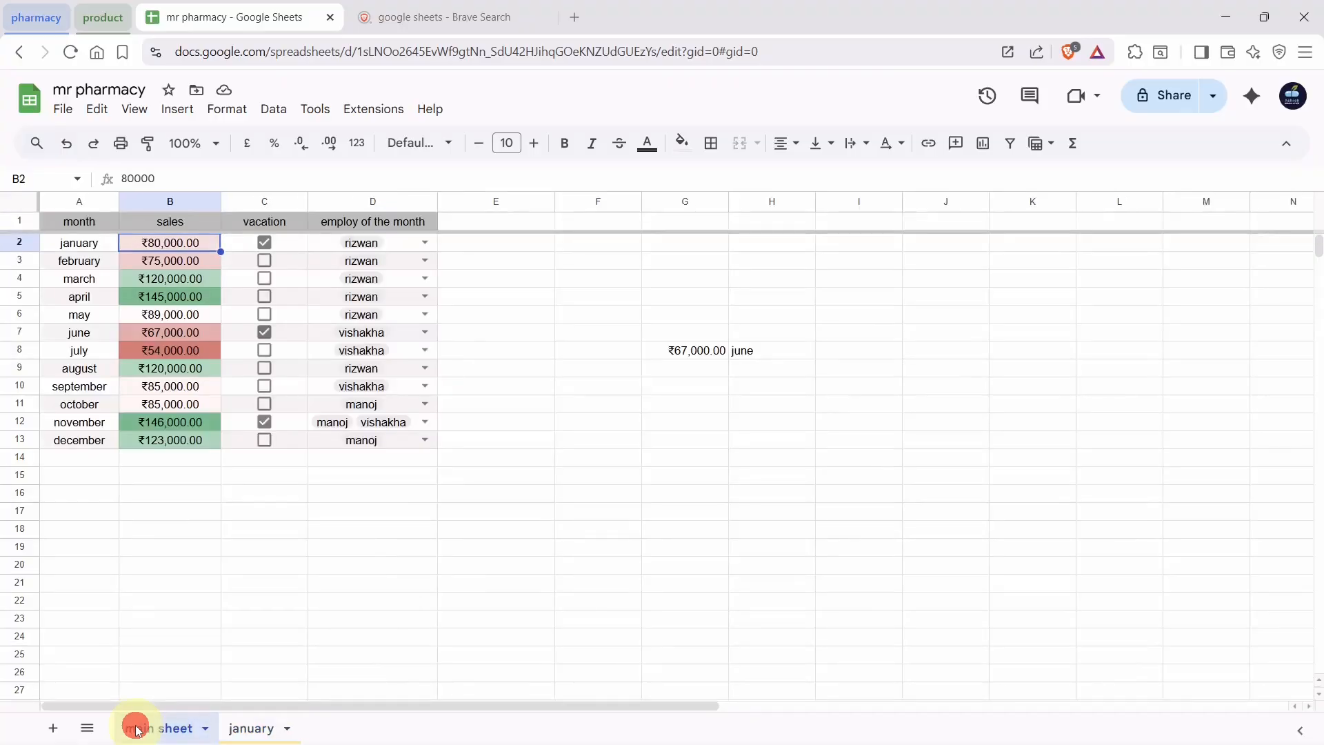
Delete the january sheet, leaving only main sheet in the file
right_click(239, 733)
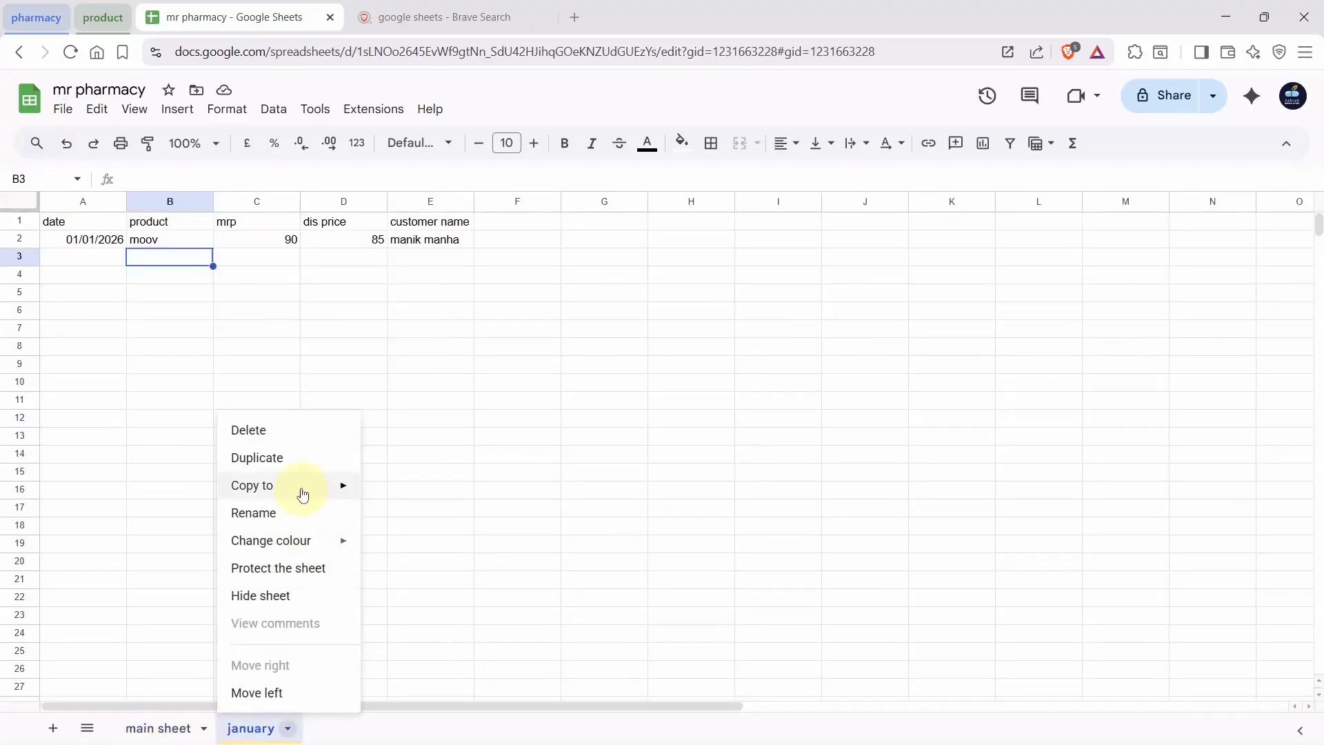
click(313, 442)
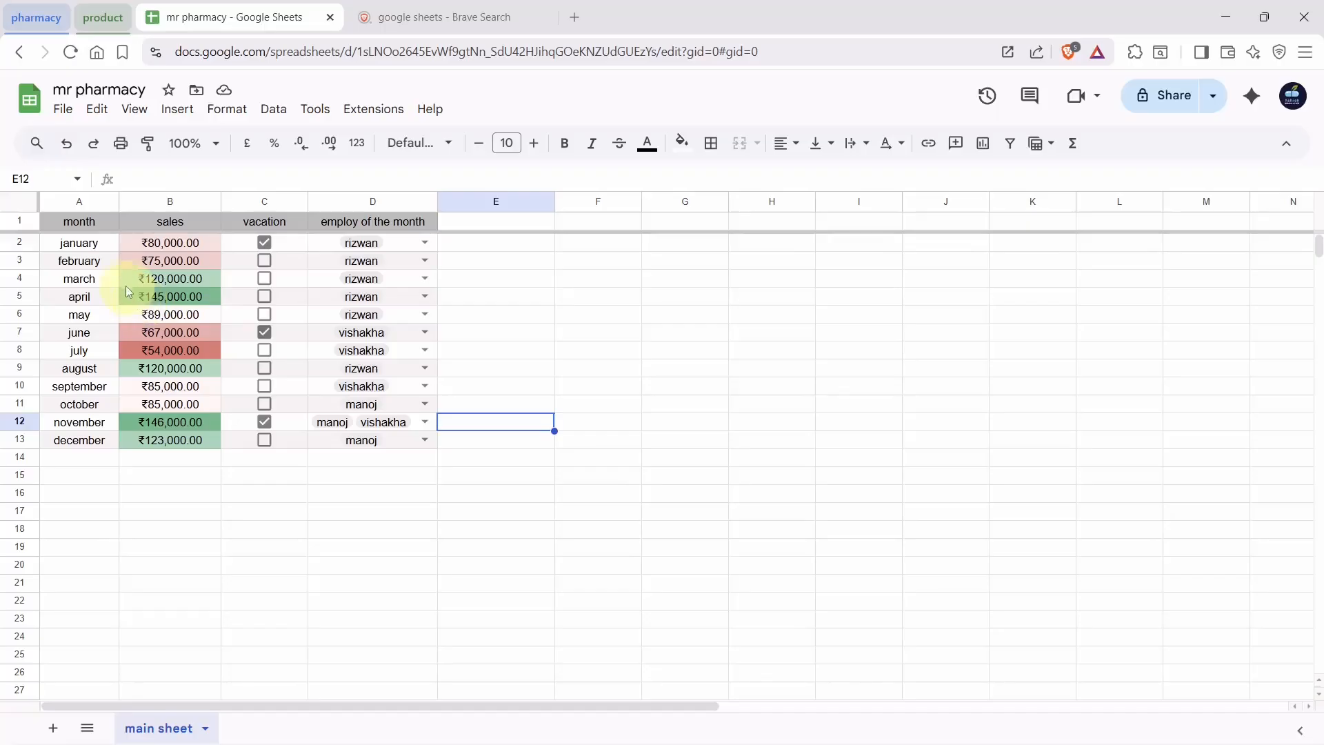
drag(69, 249, 426, 445)
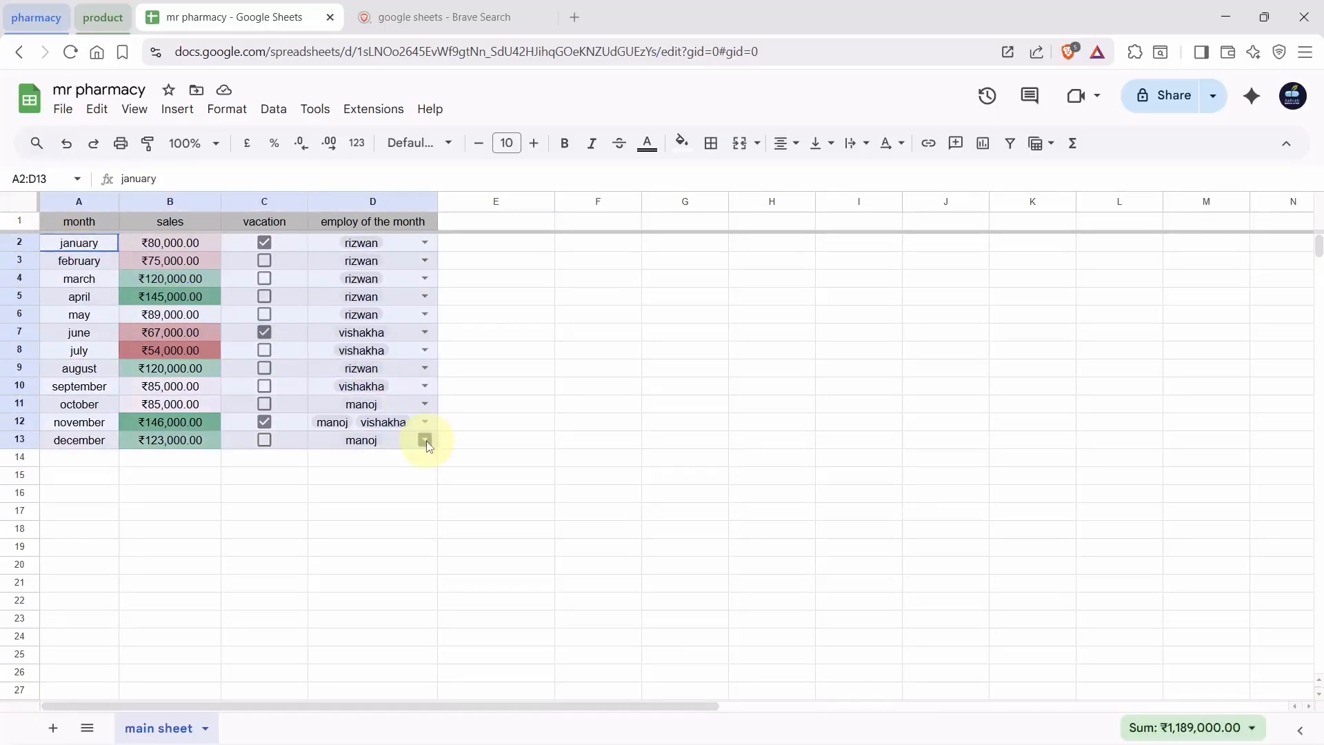
drag(260, 511, 169, 439)
click(168, 433)
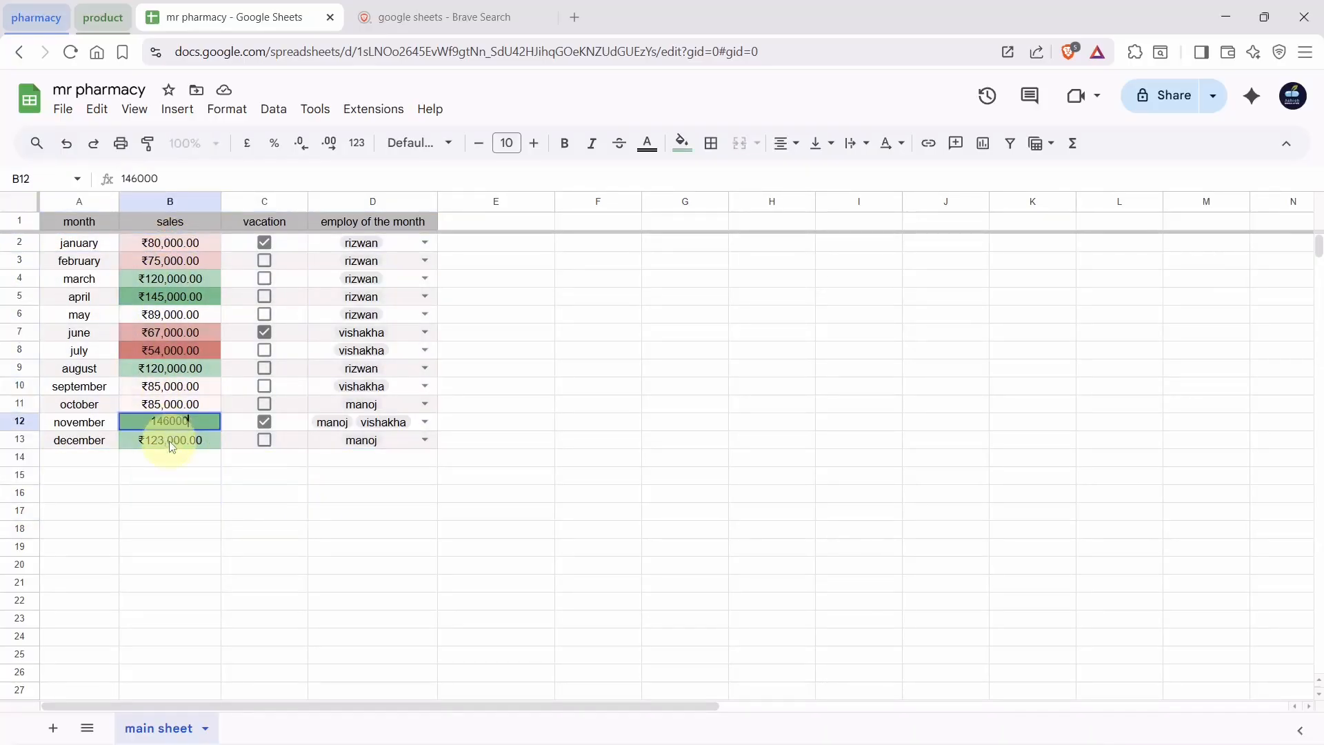
double_click(169, 433)
click(157, 476)
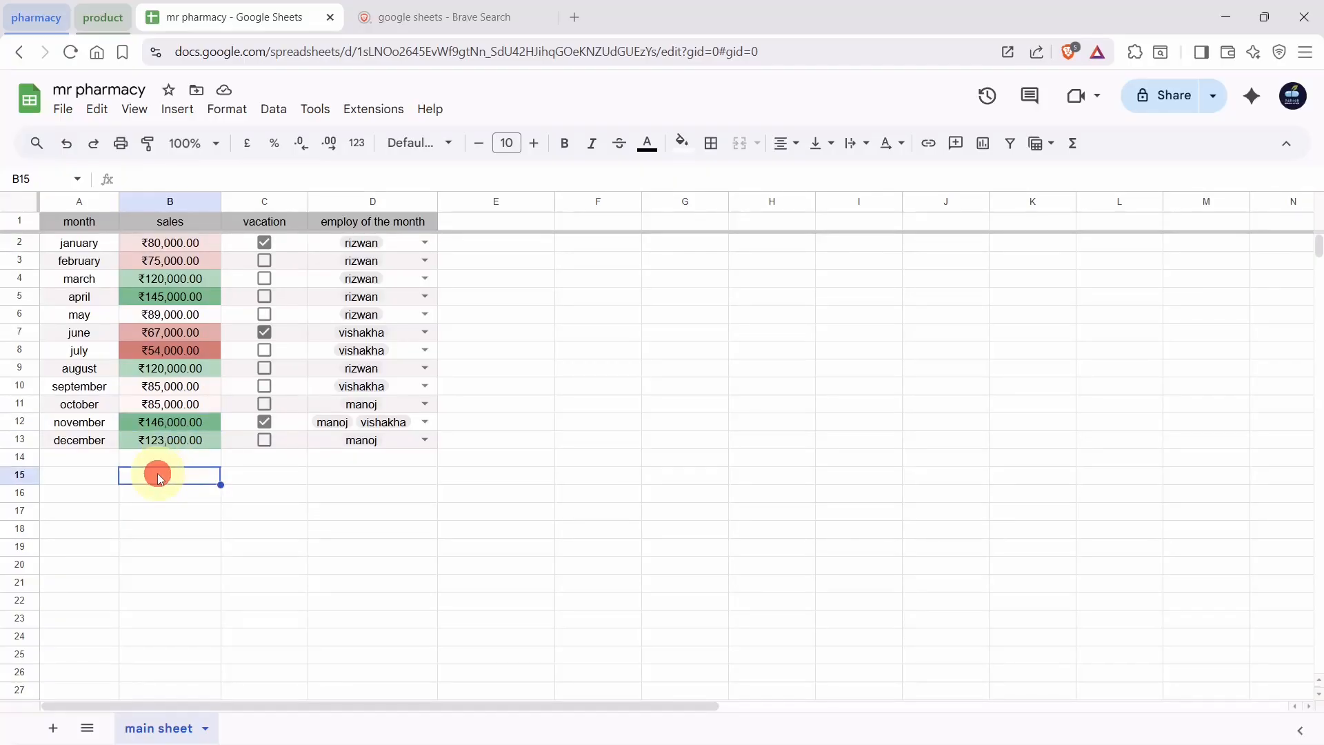
click(279, 495)
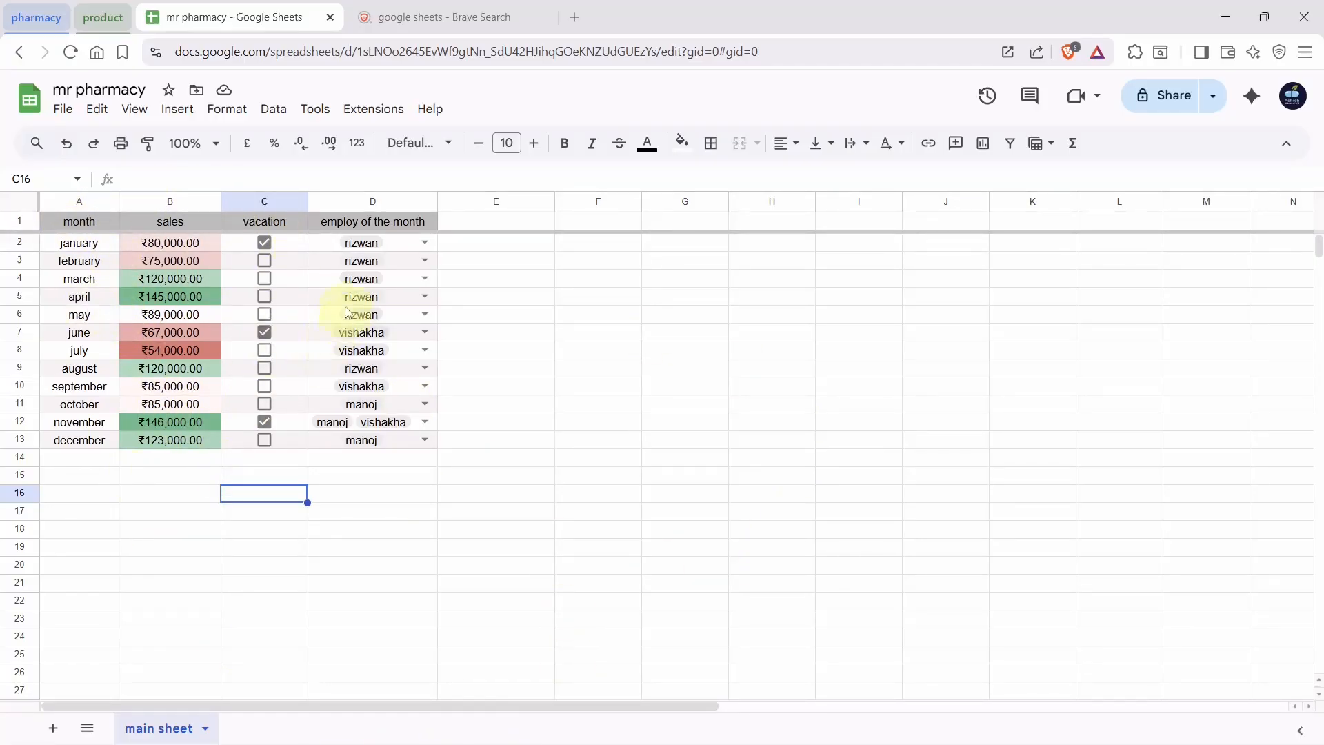
click(21, 209)
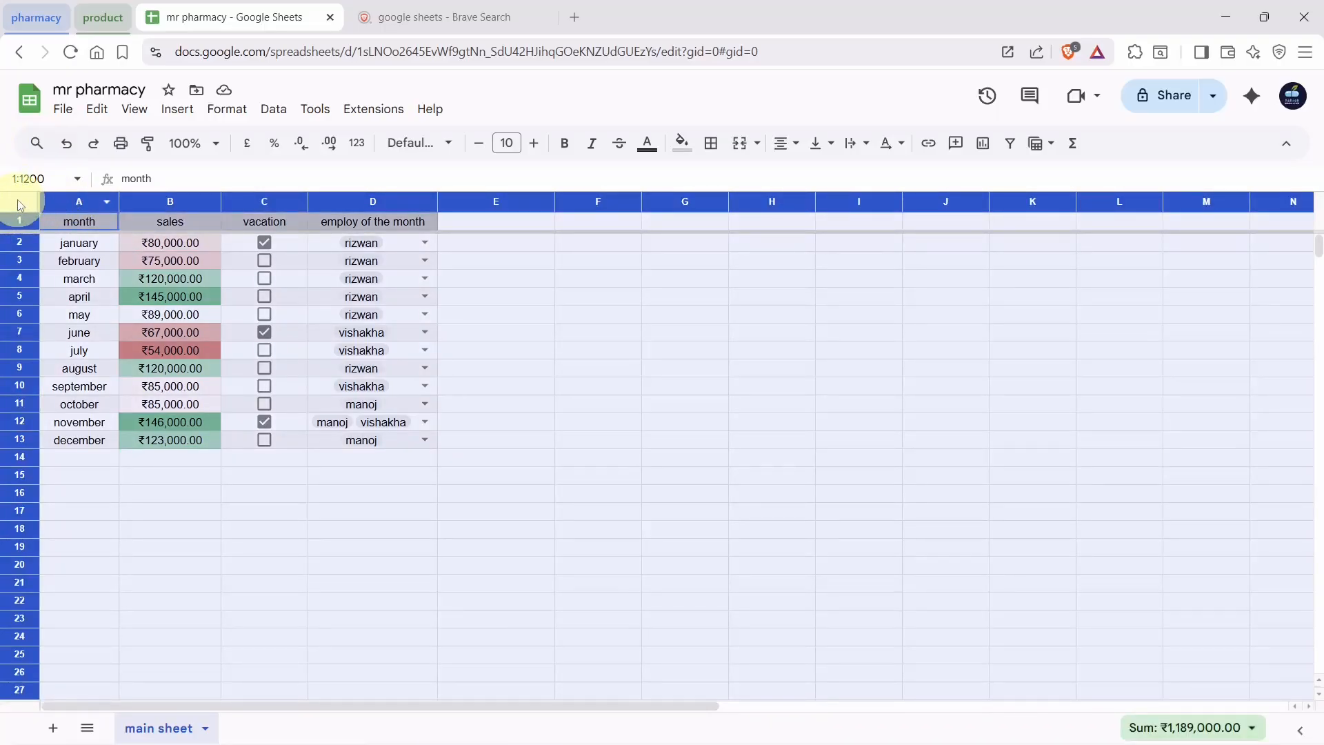
click(681, 535)
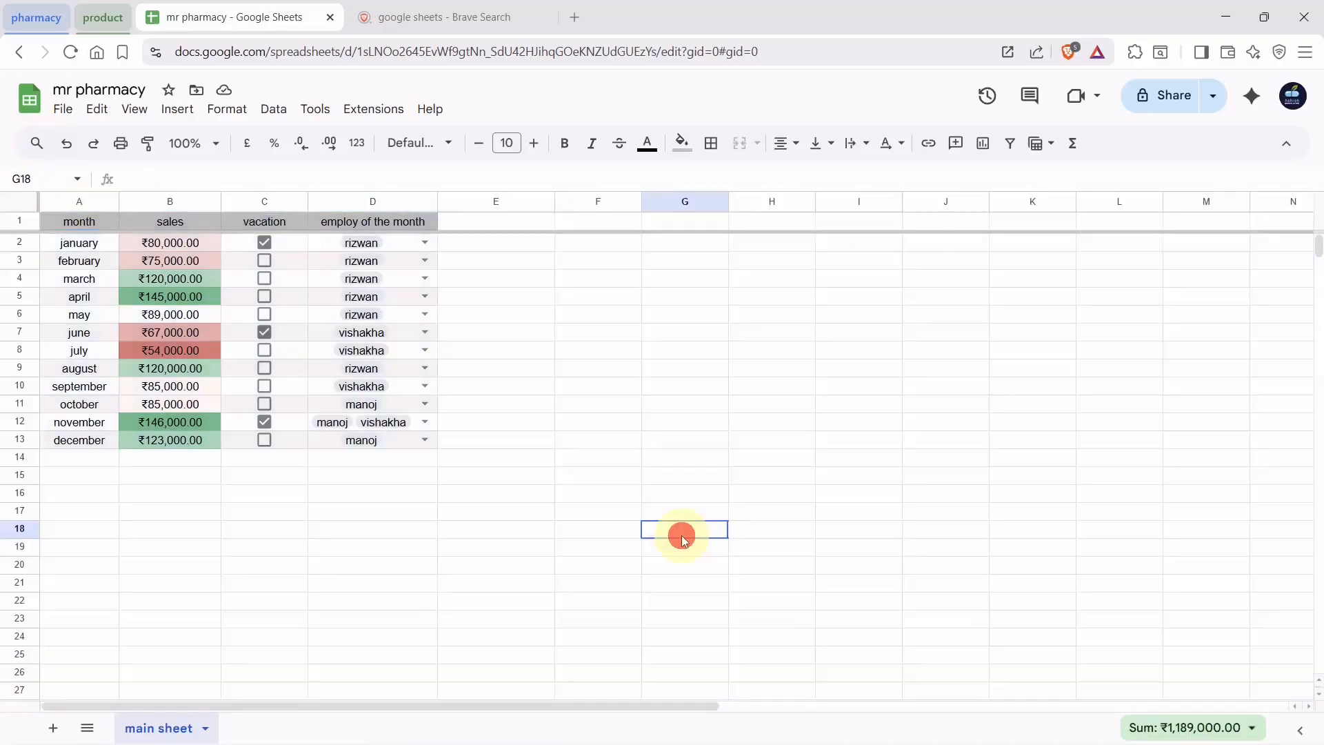
click(90, 221)
drag(90, 220, 398, 452)
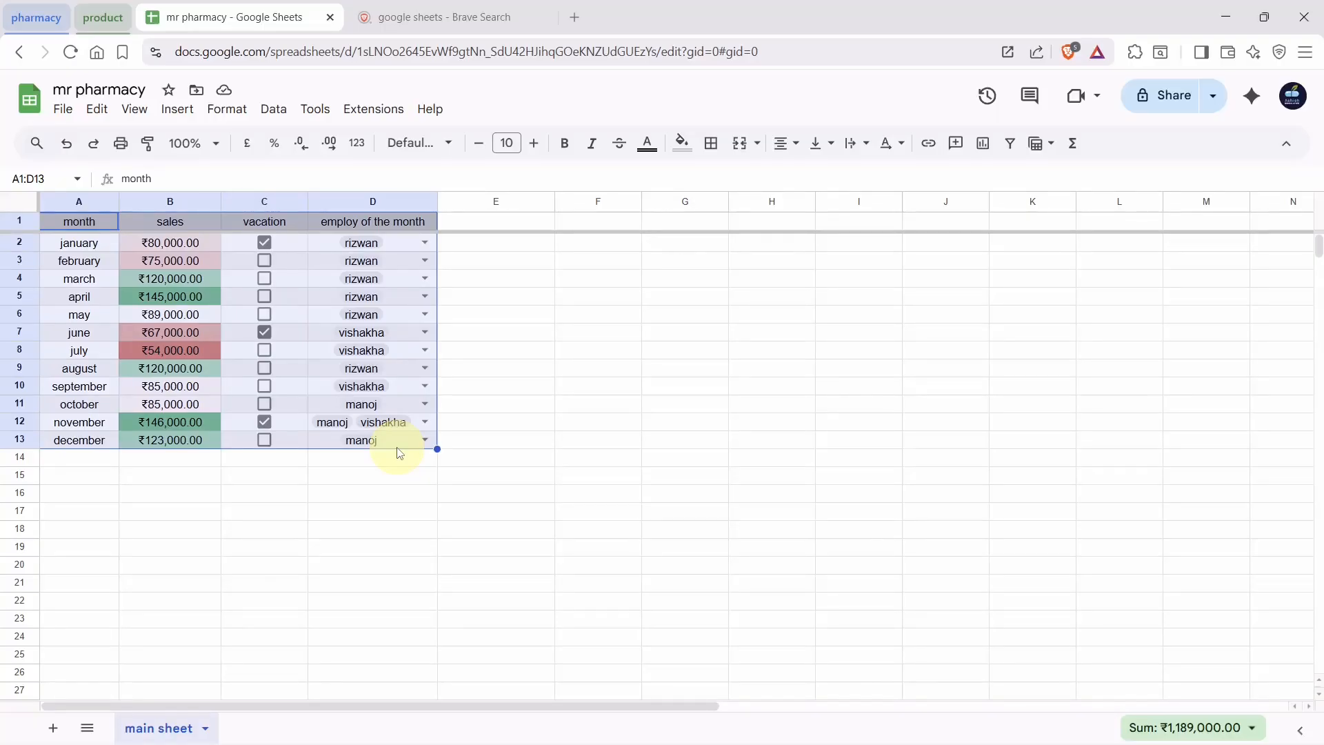
click(269, 494)
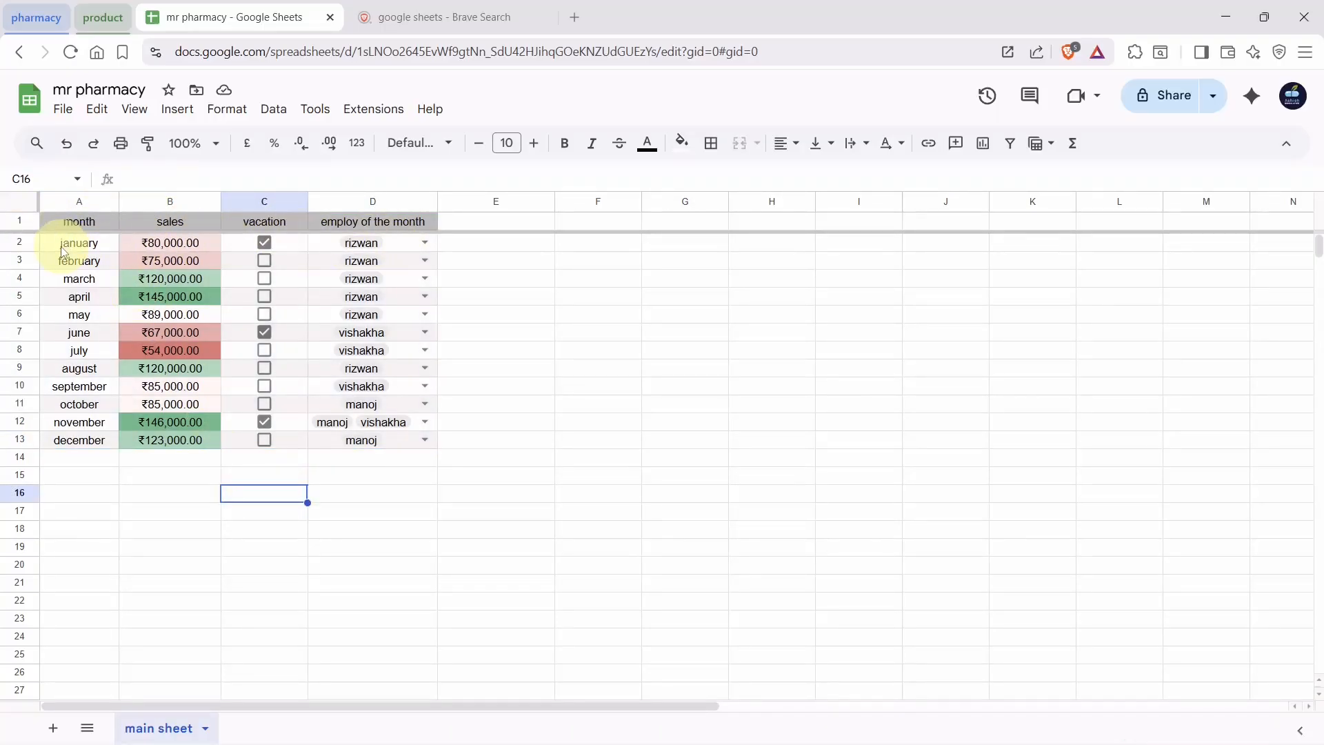
drag(63, 251, 396, 445)
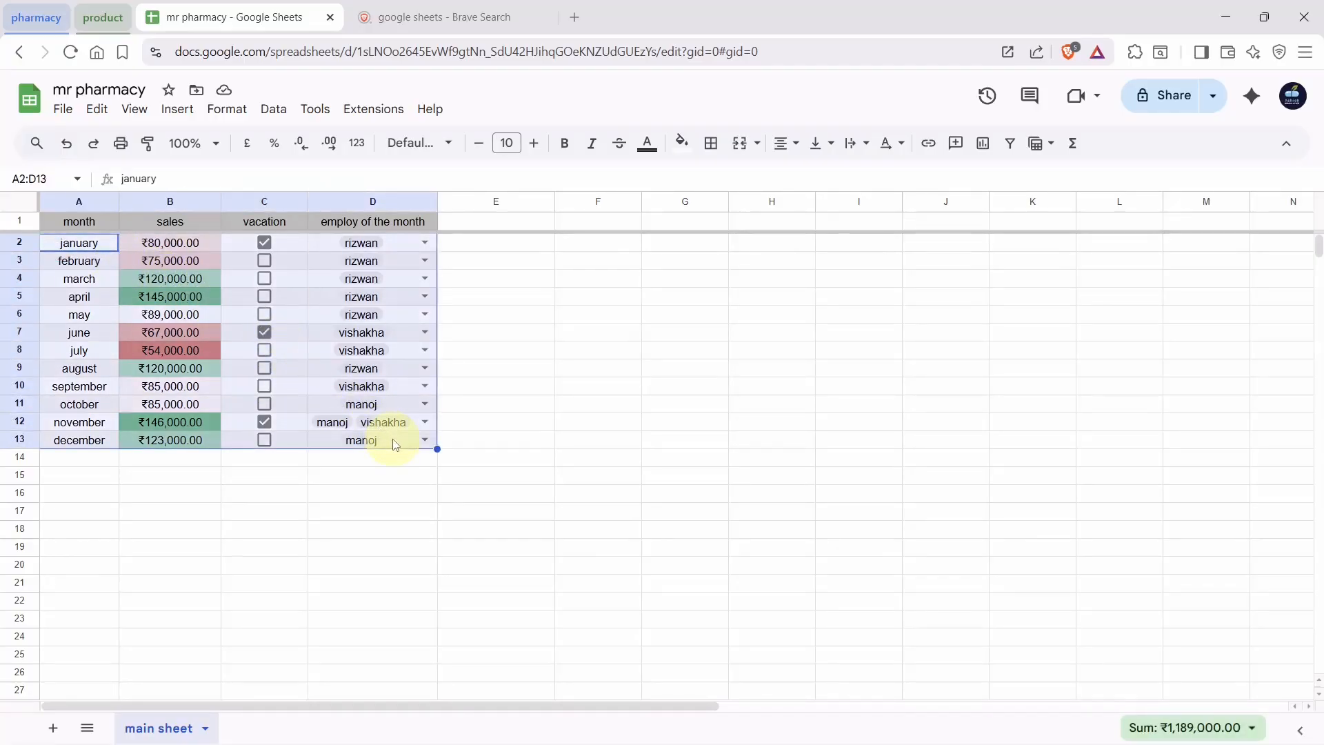
Sort the sheet by column A from A to Z, so months run april to september
click(279, 111)
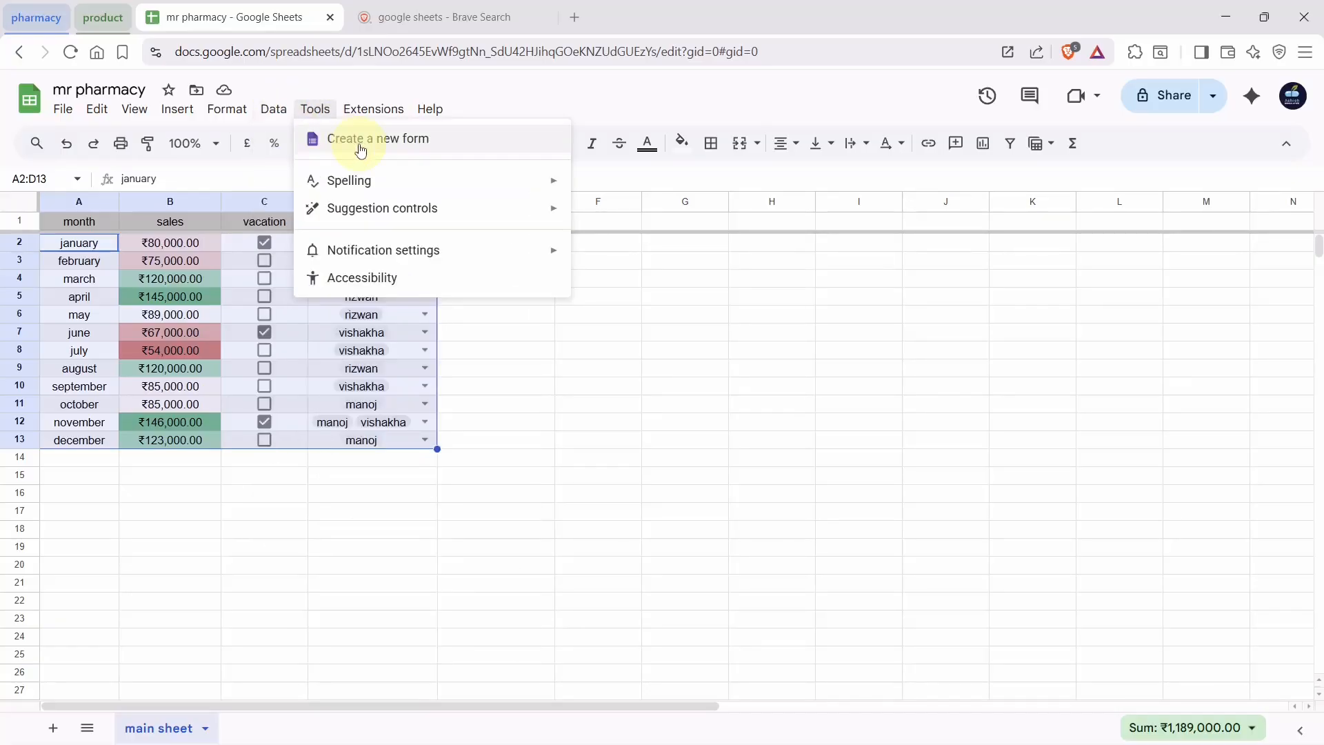
mouse_move(278, 135)
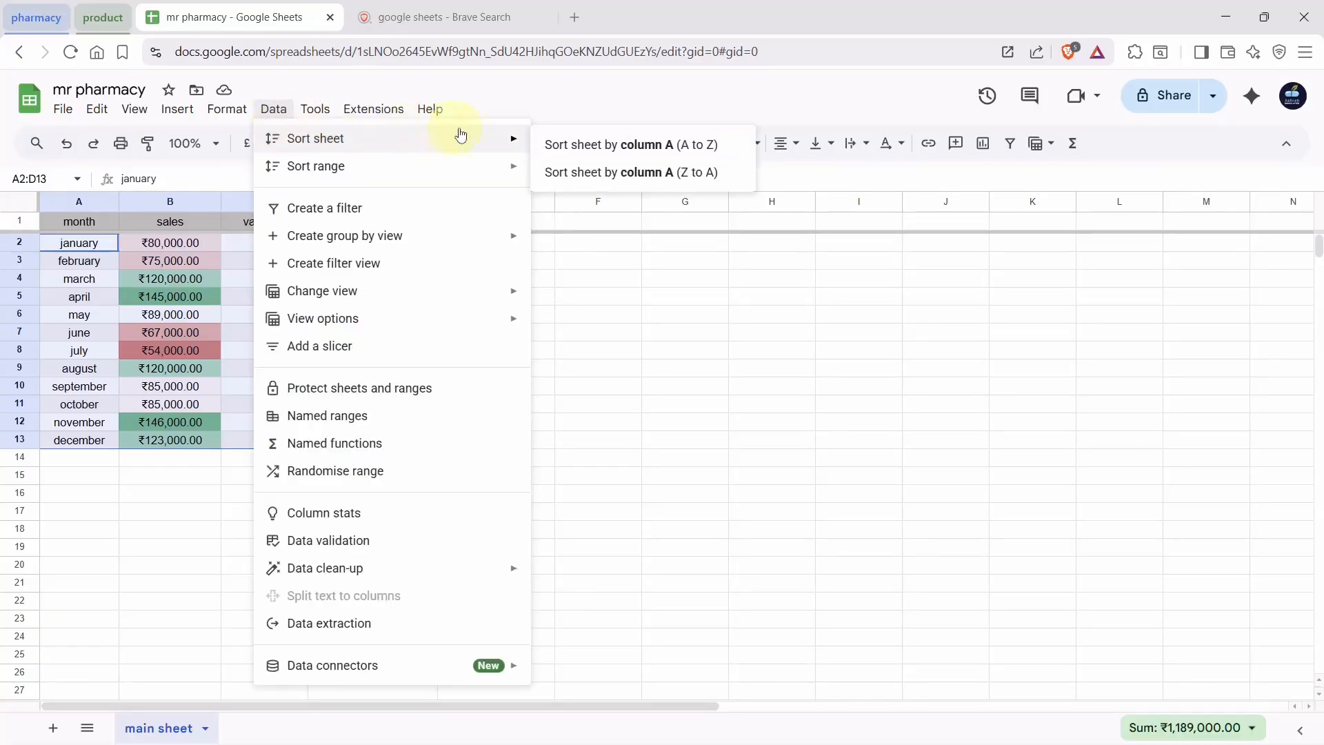
click(576, 146)
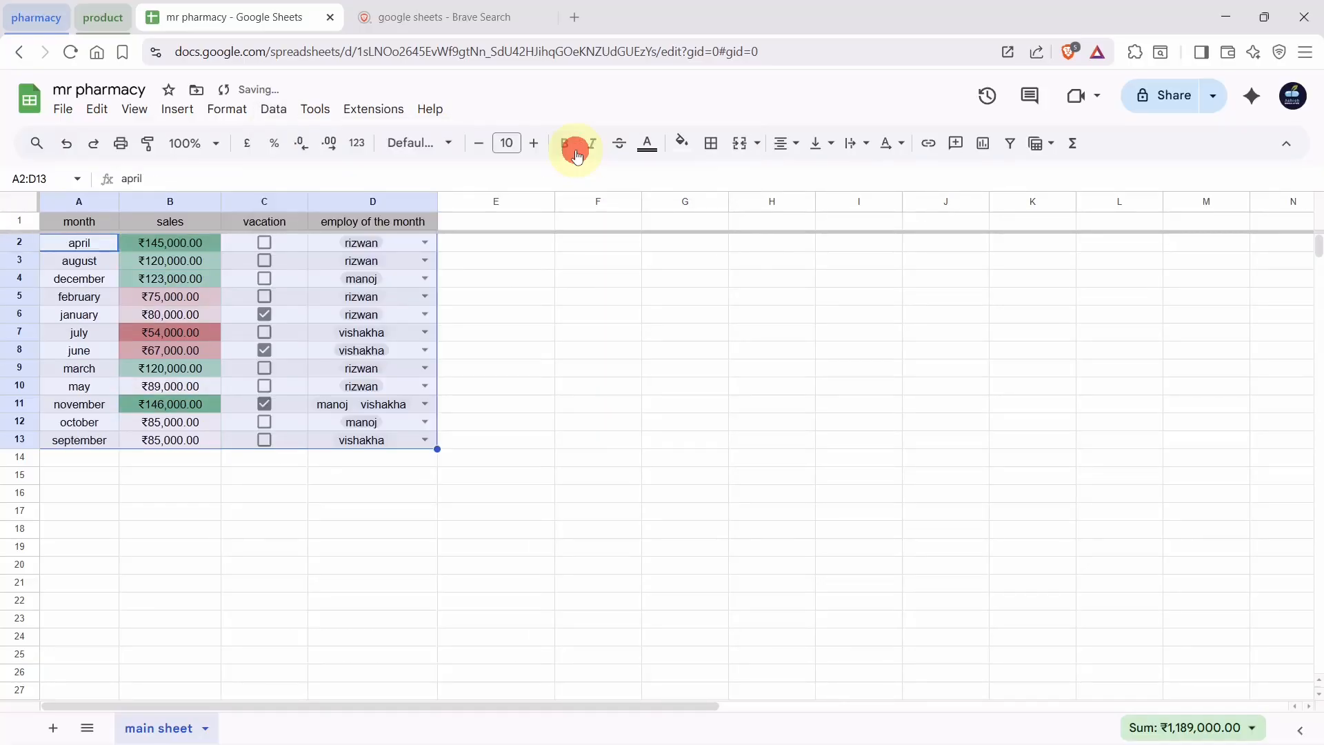
click(534, 279)
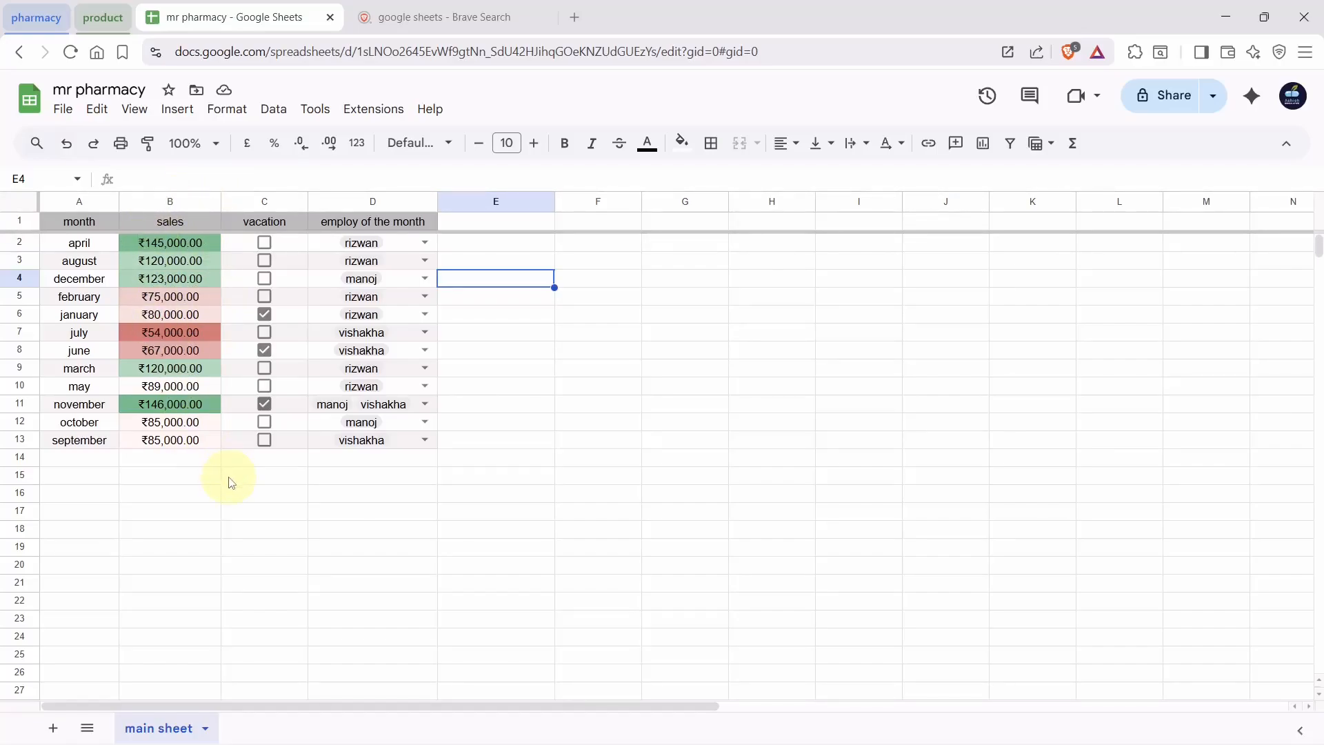
Undo the alphabetical sort and select the table A1:D13 including headers
key(ctrl+z)
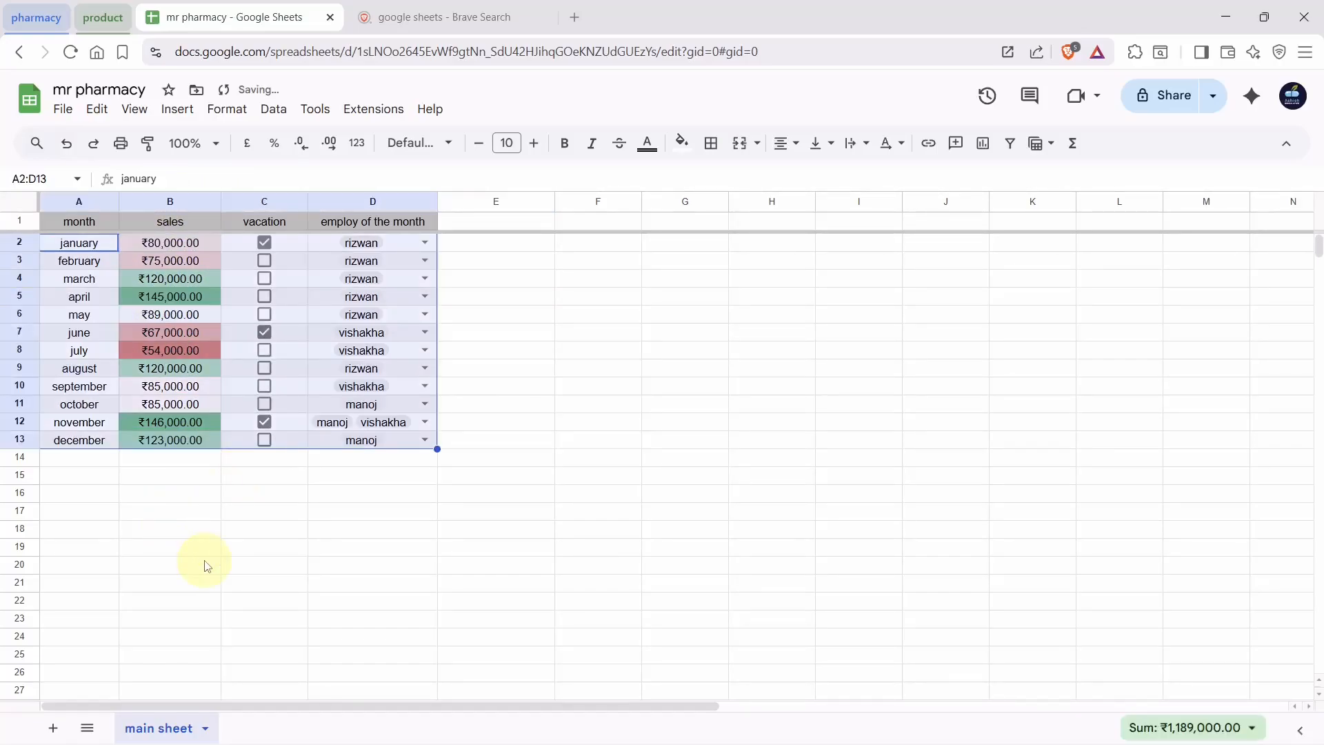
click(200, 563)
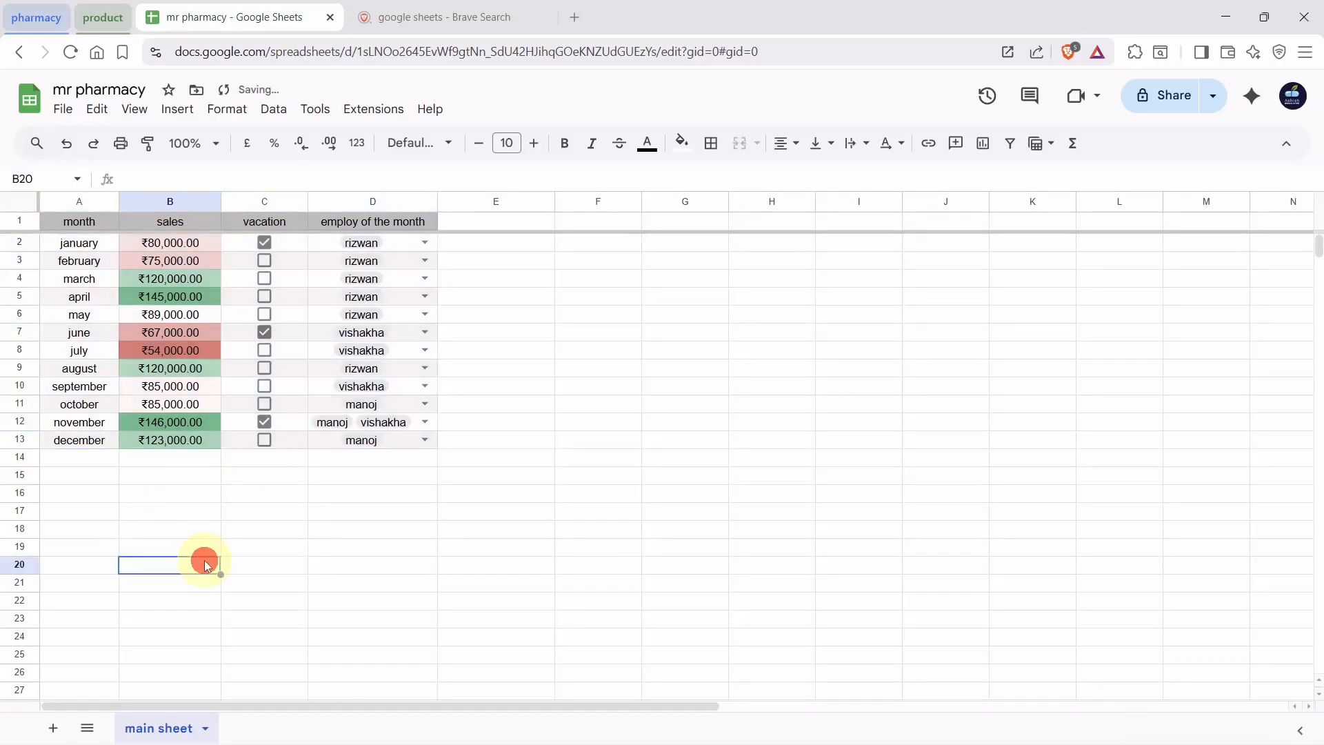
click(61, 220)
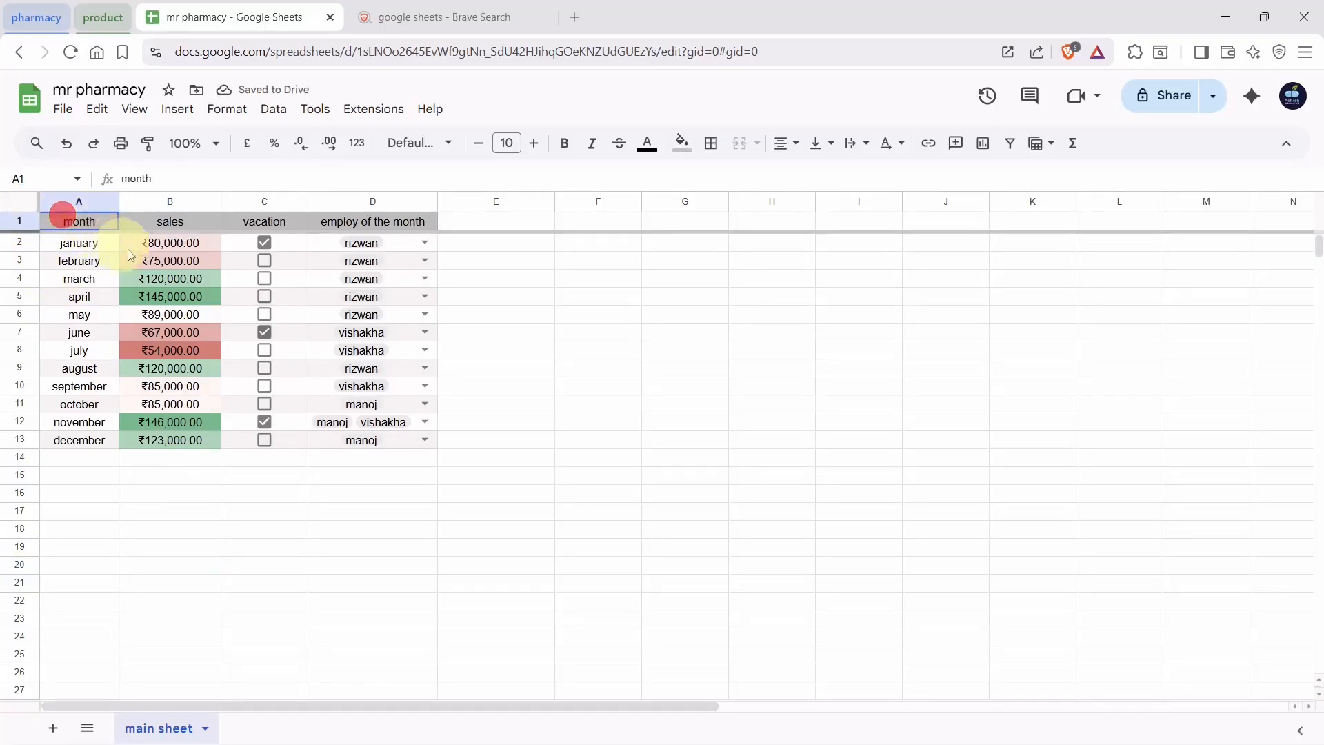
drag(130, 255, 411, 453)
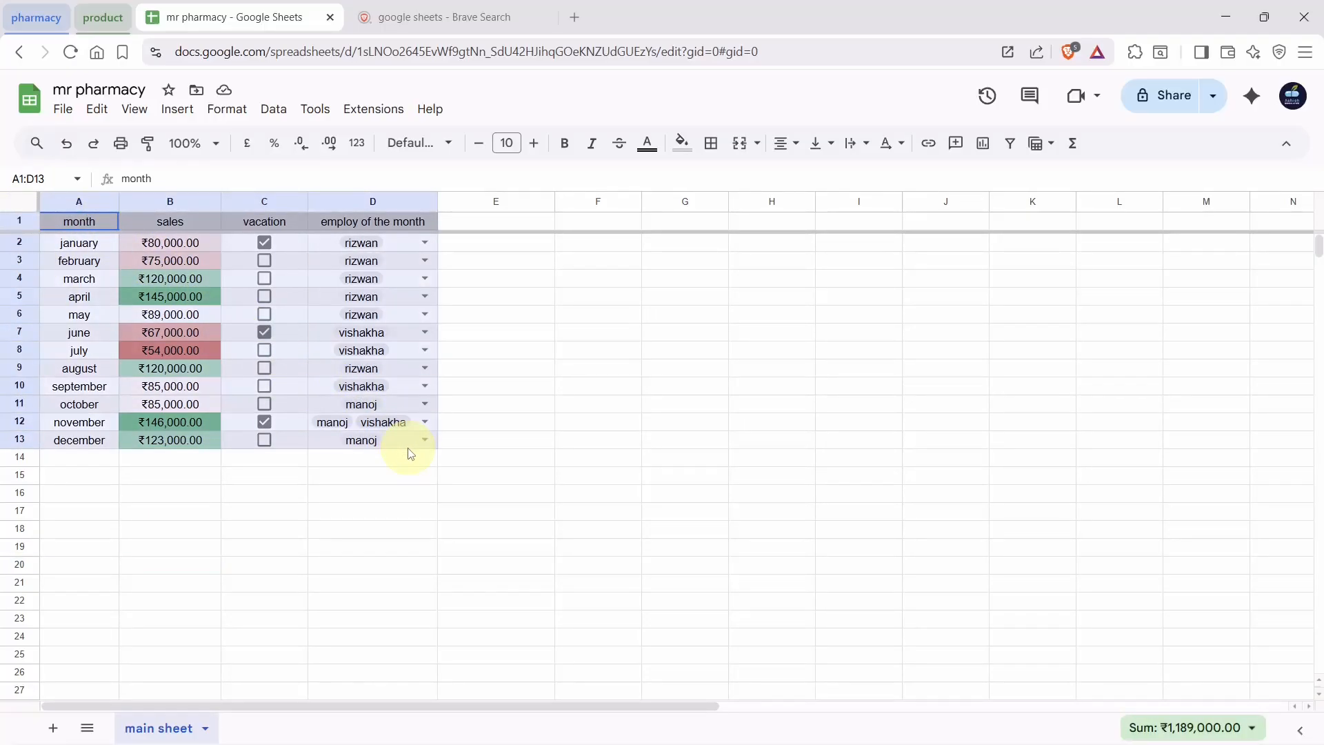
Sort the range by sales, lowest first, treating row 1 as a header row
click(266, 114)
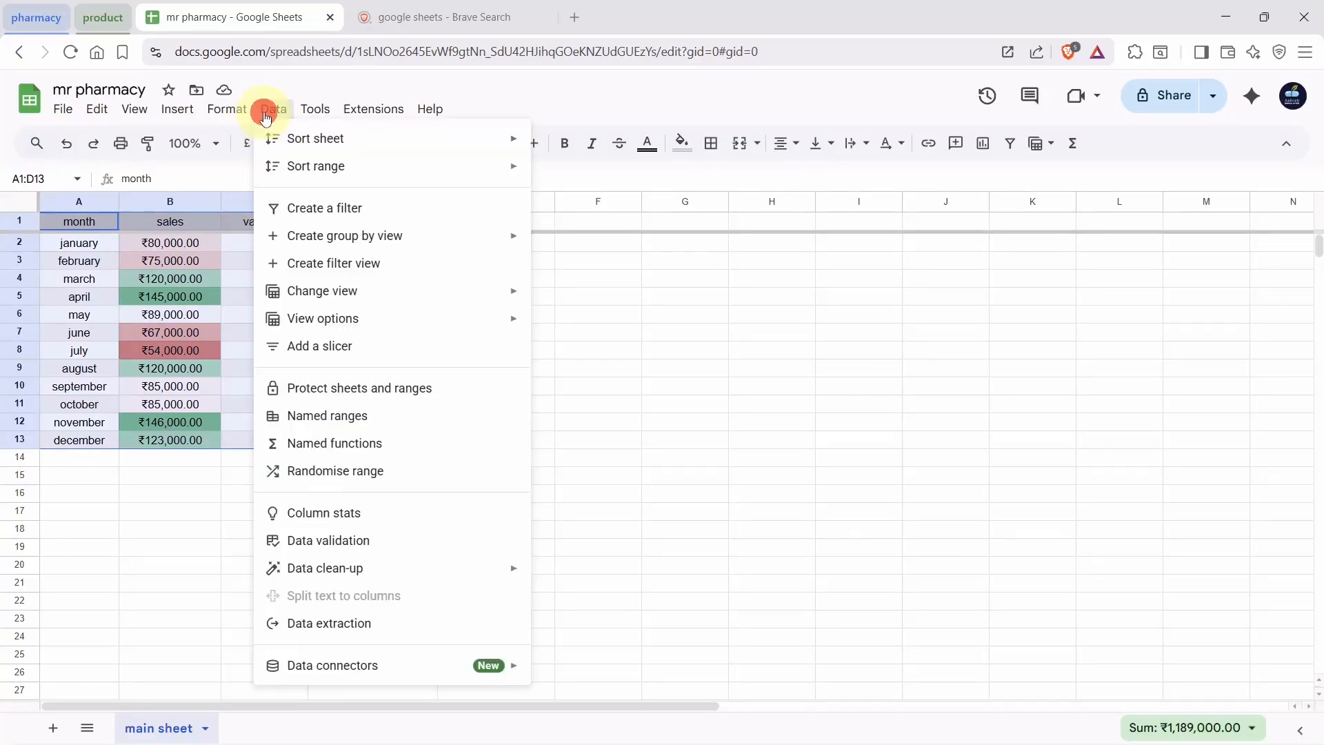
mouse_move(348, 174)
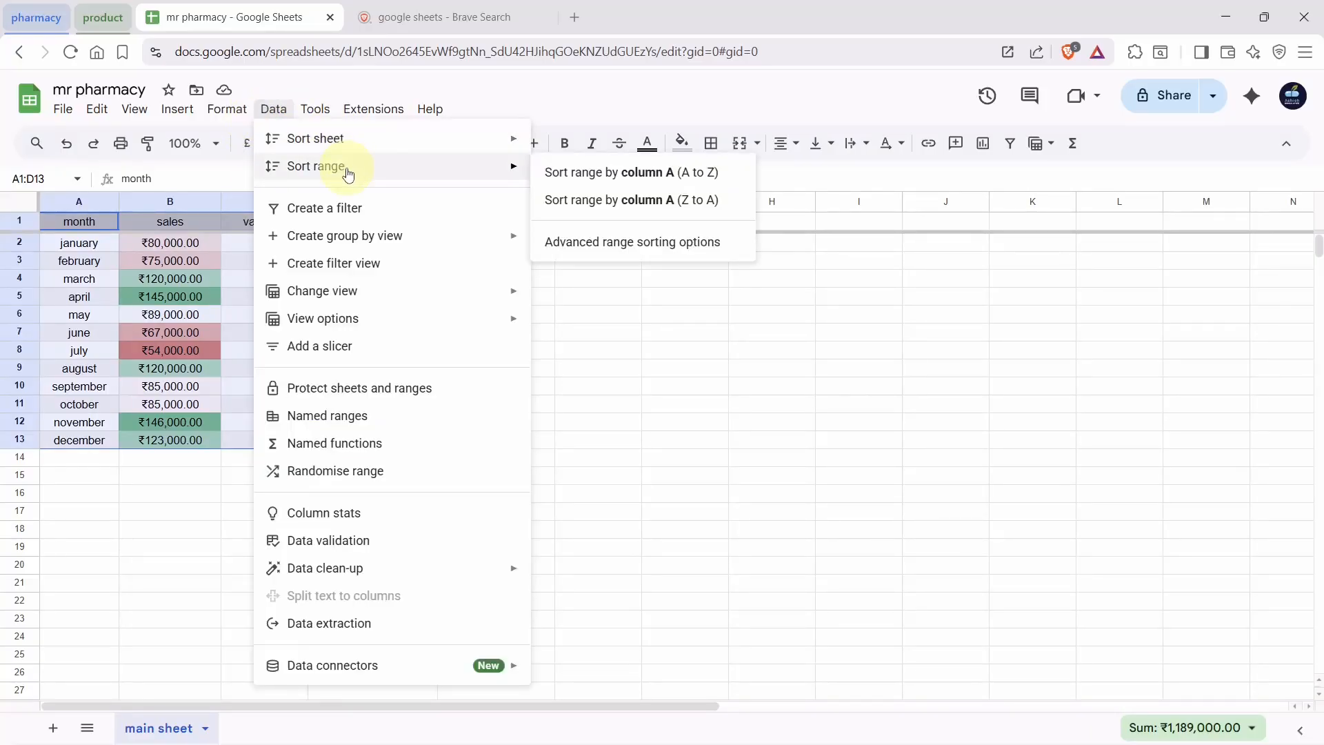
click(597, 245)
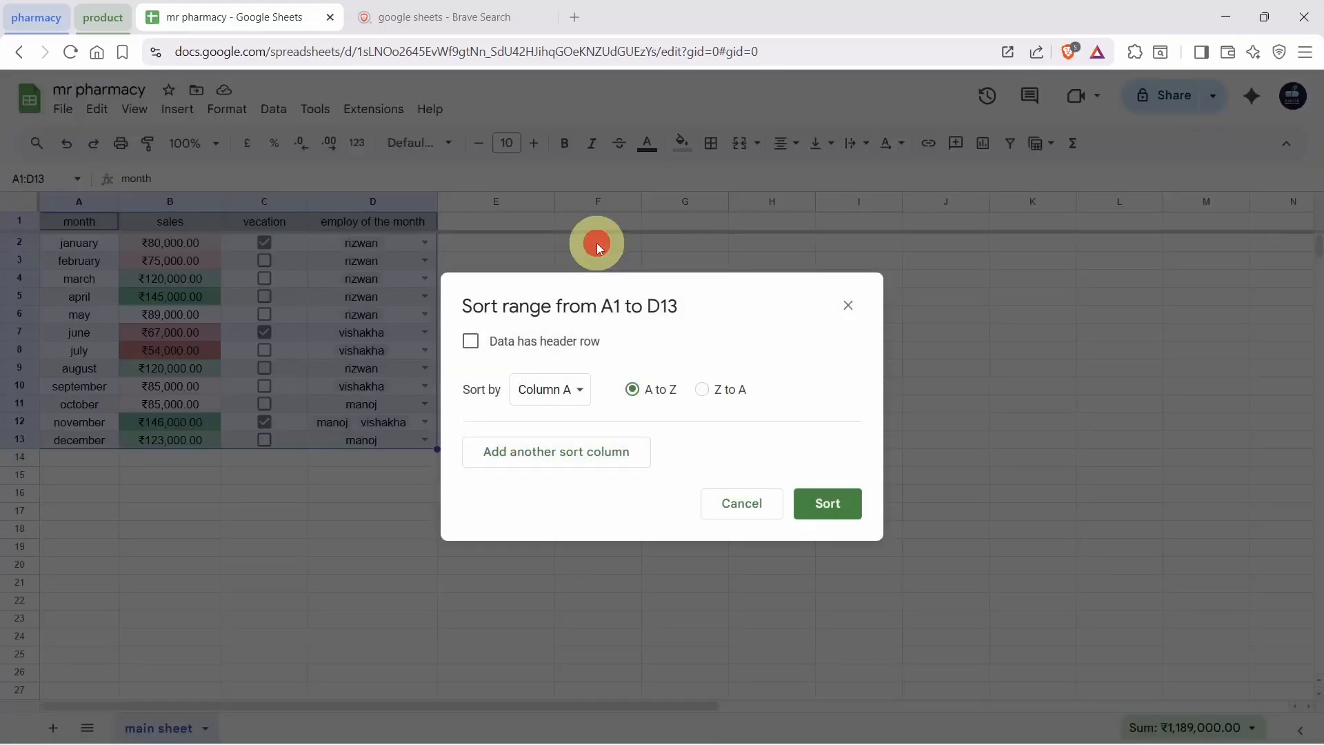
click(472, 342)
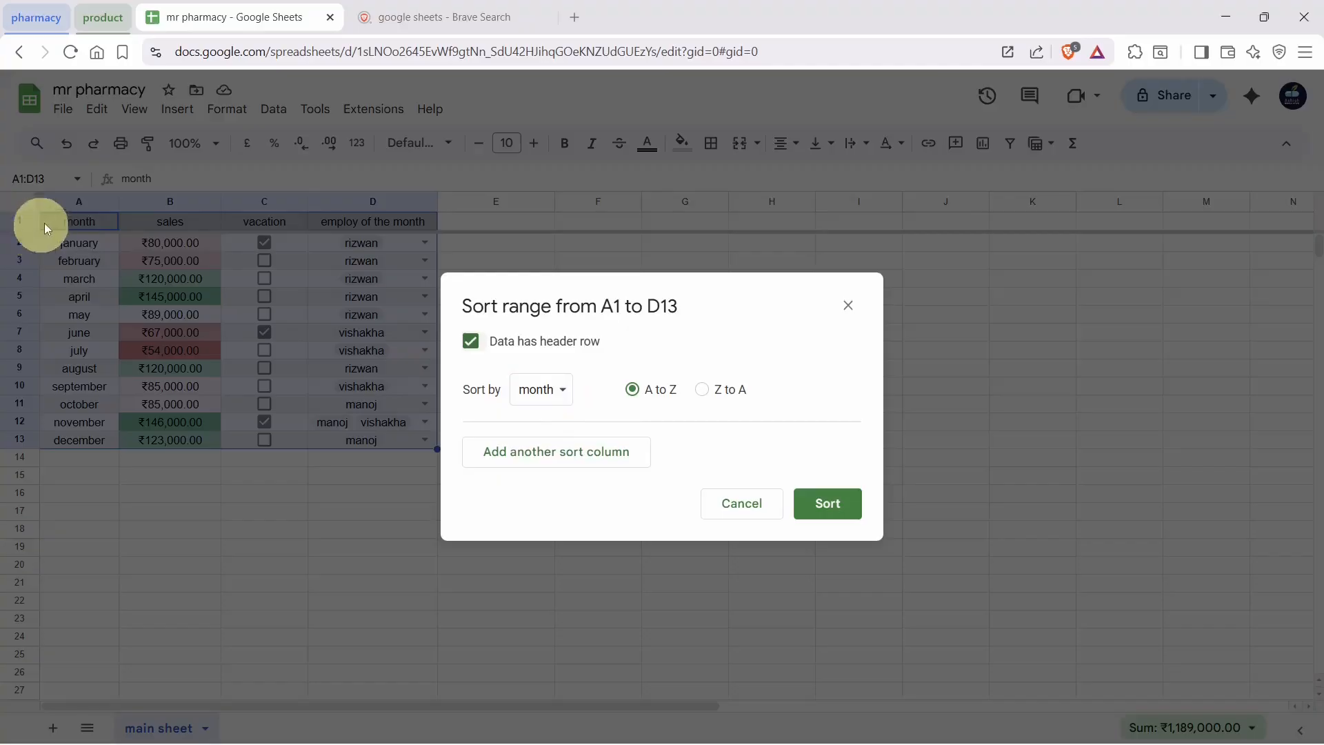
click(560, 395)
click(565, 418)
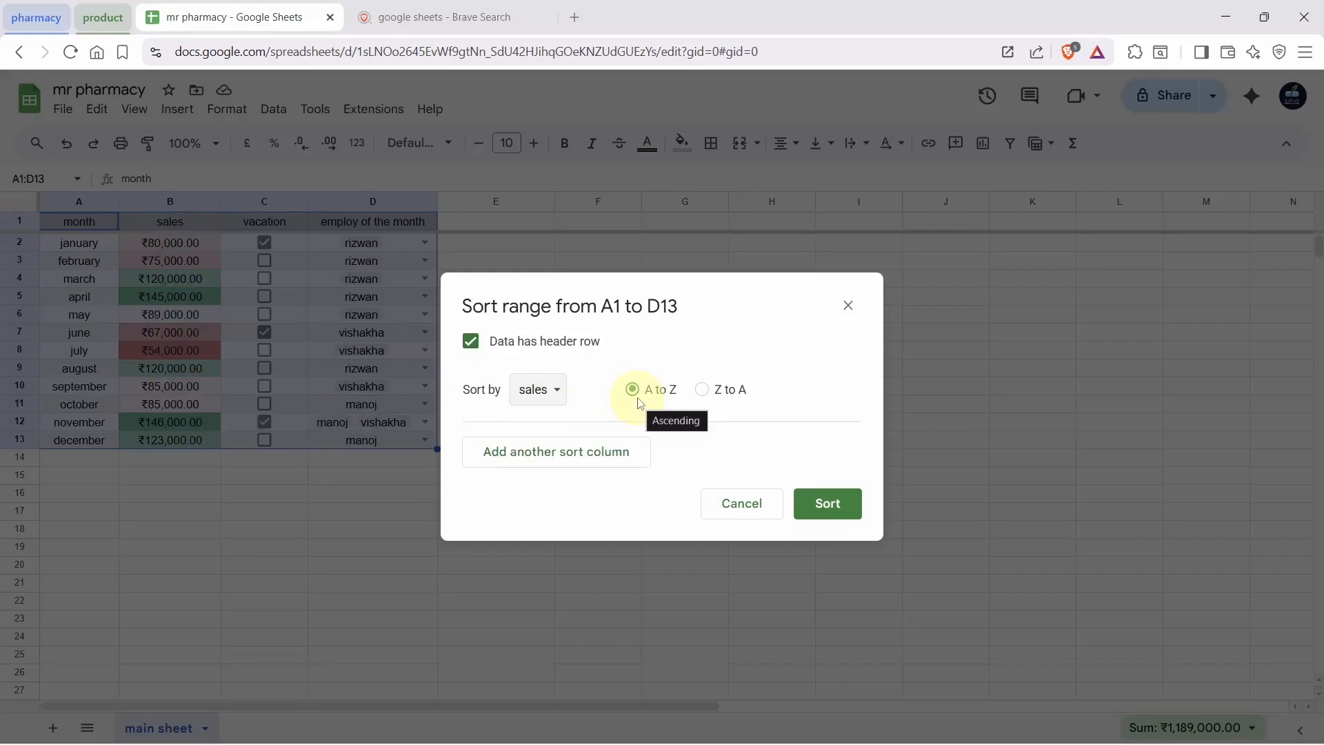
click(810, 503)
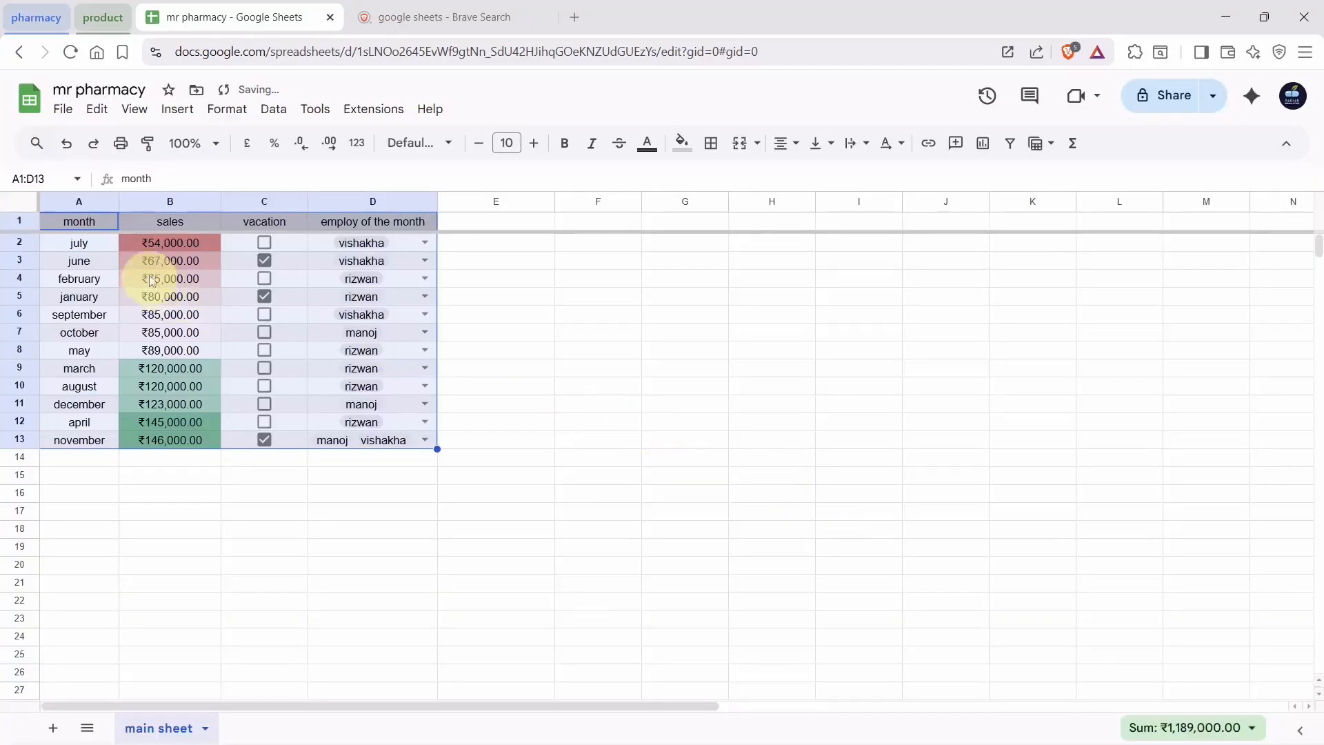
click(474, 317)
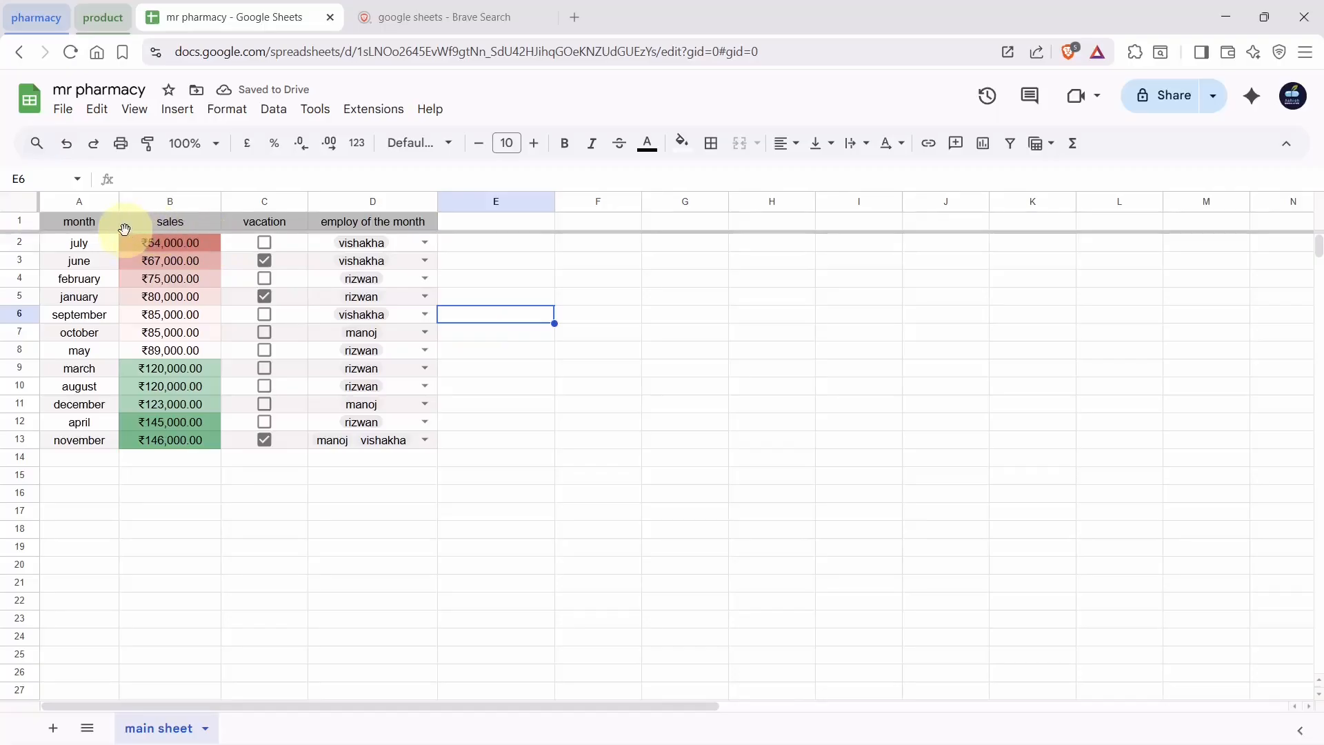
Inspect the lowest and highest sales months and figures in the table
click(76, 223)
click(172, 244)
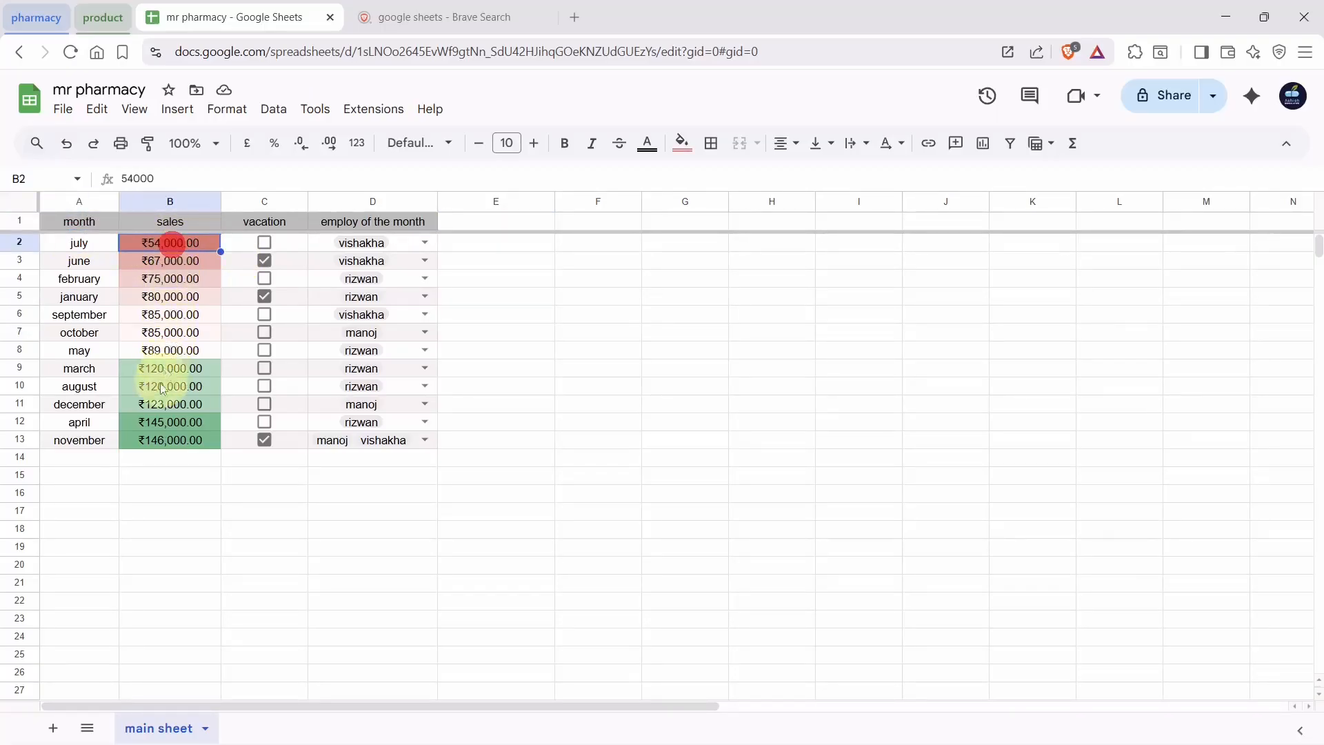
click(145, 442)
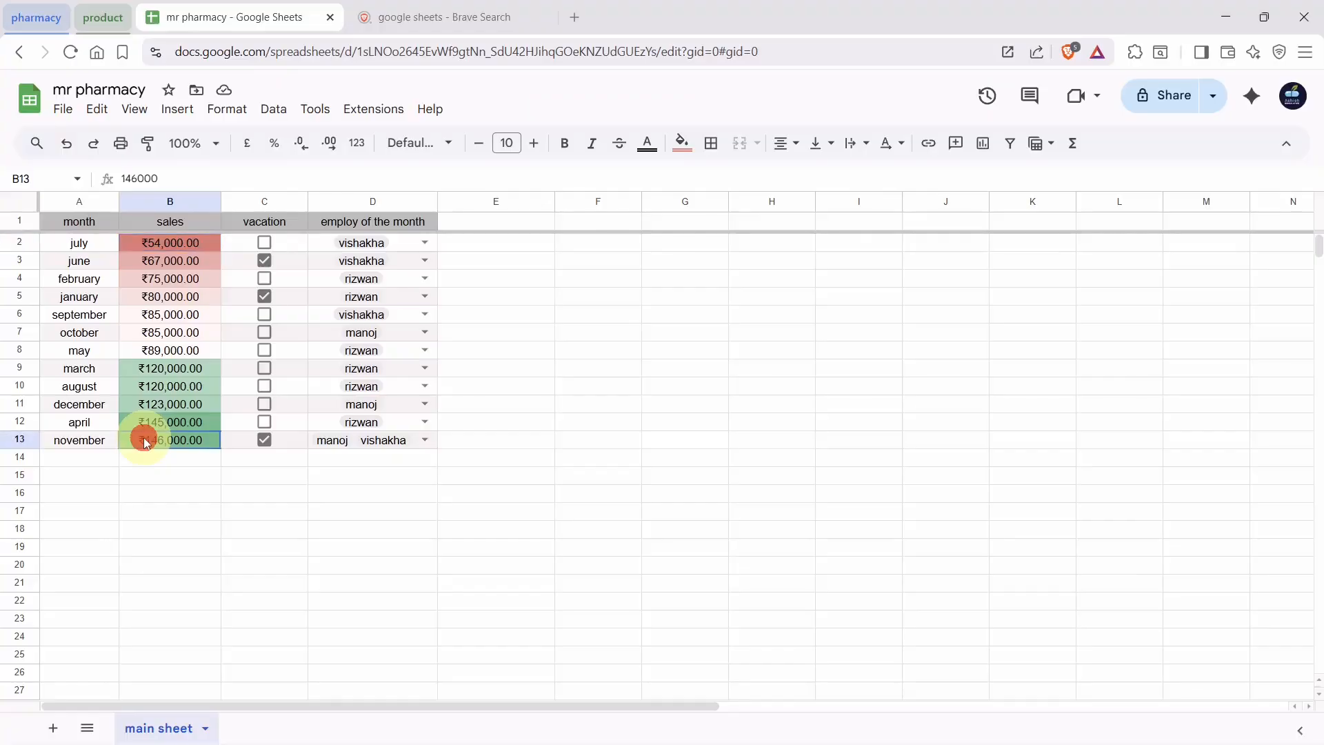
click(77, 440)
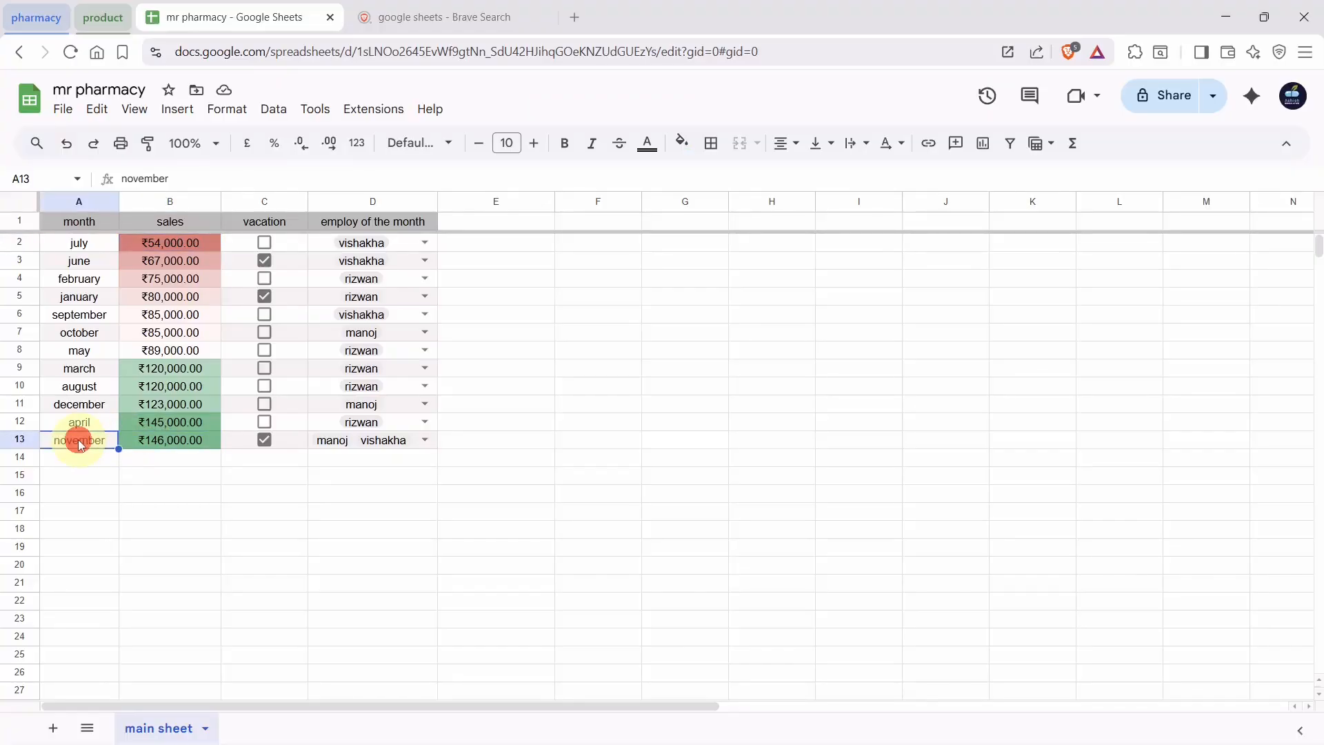
click(91, 250)
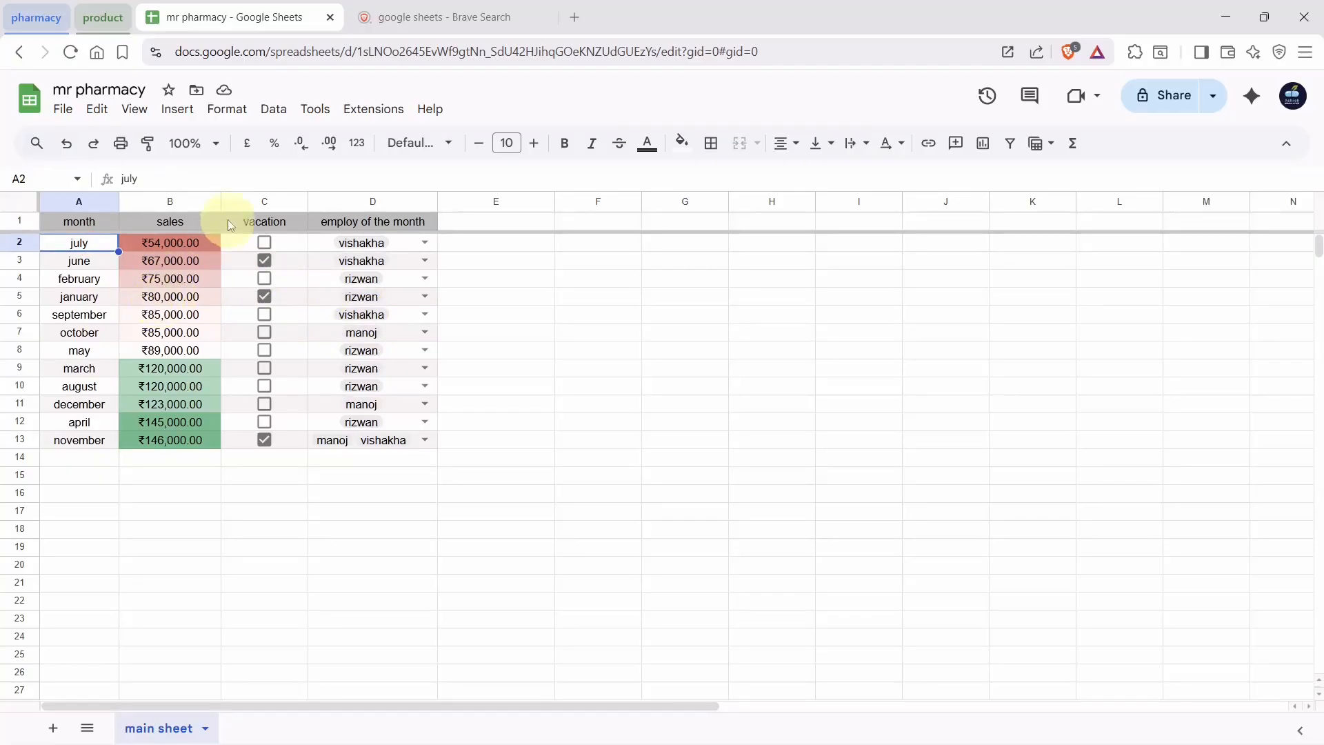
Sort the whole sheet by sales Z to A with a header row, putting November on top
click(19, 202)
click(269, 109)
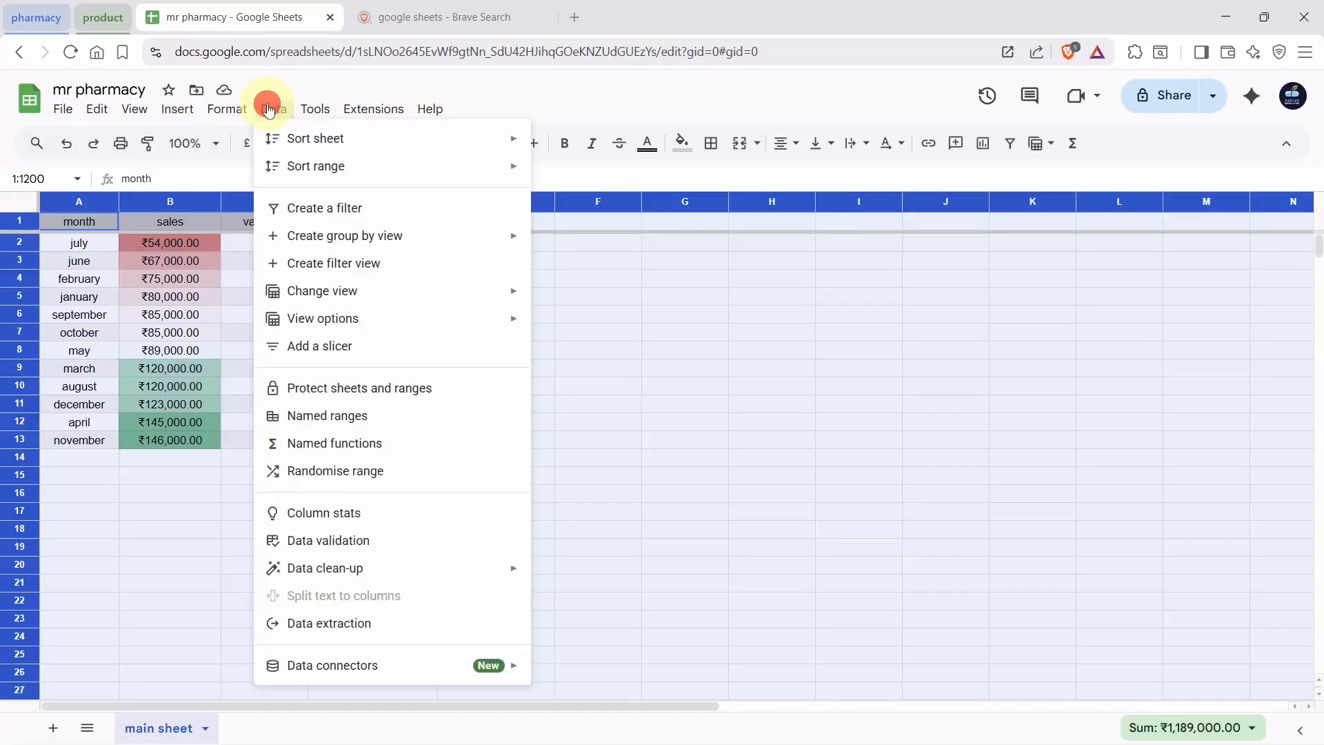
mouse_move(360, 168)
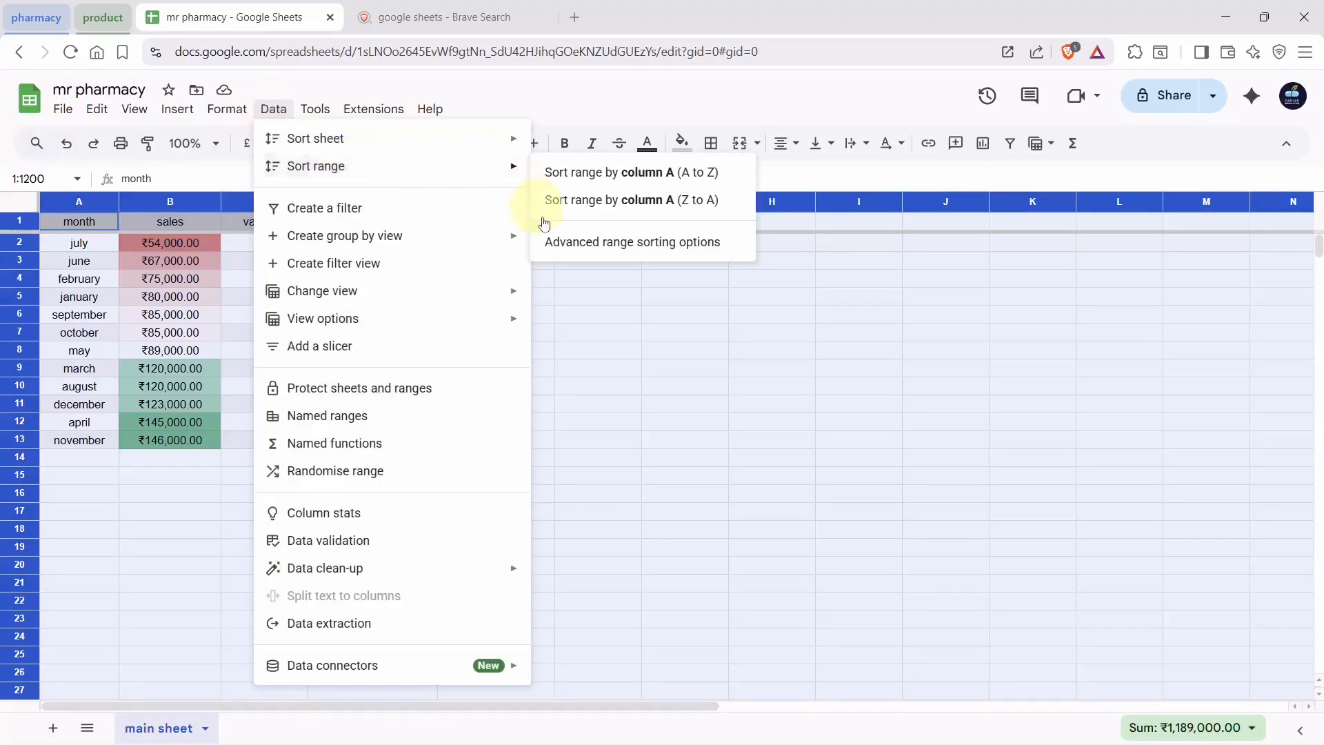
click(560, 242)
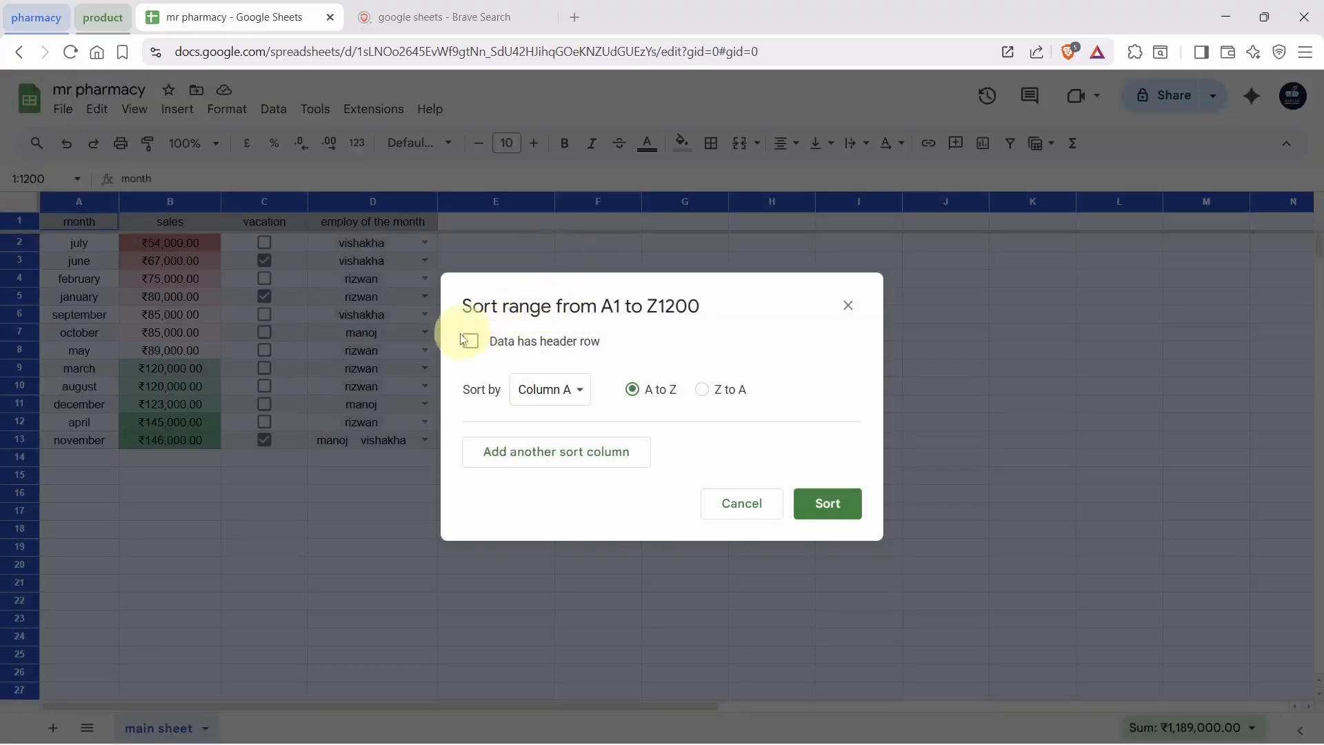
click(470, 342)
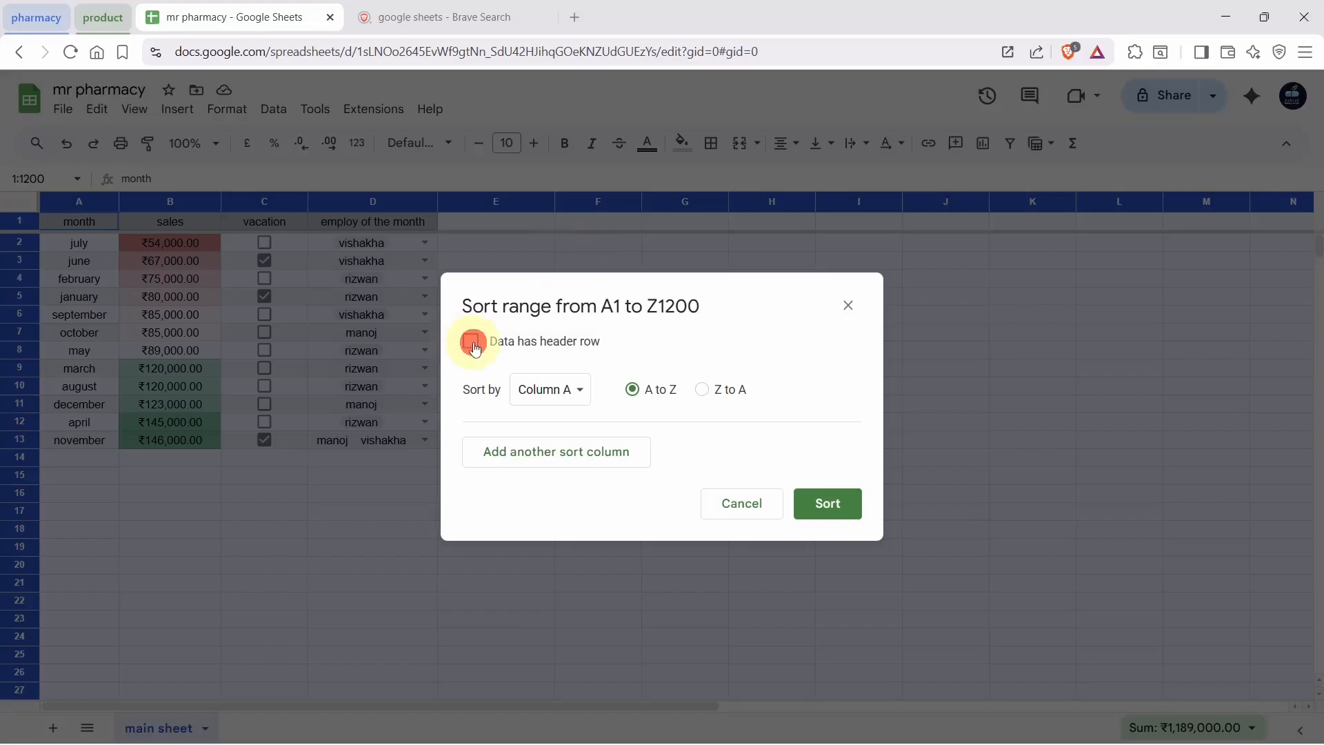
click(530, 393)
click(535, 415)
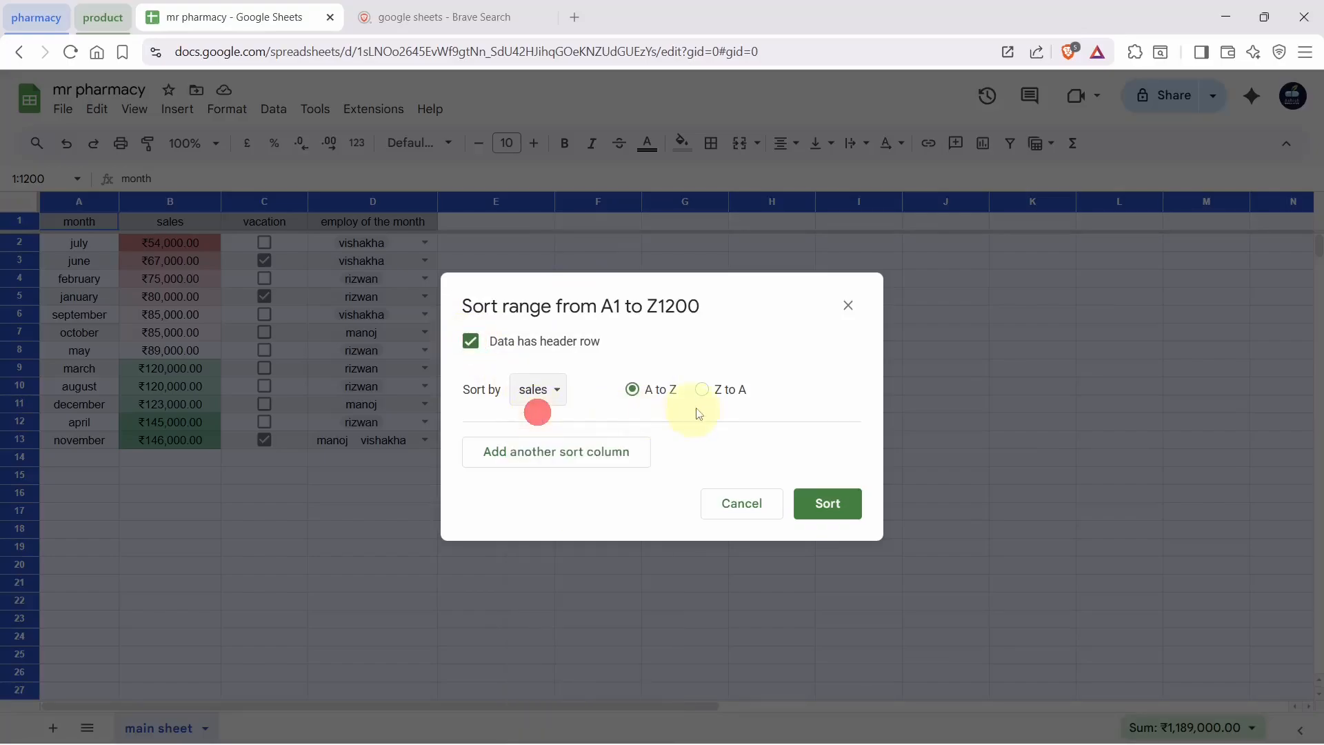
click(703, 390)
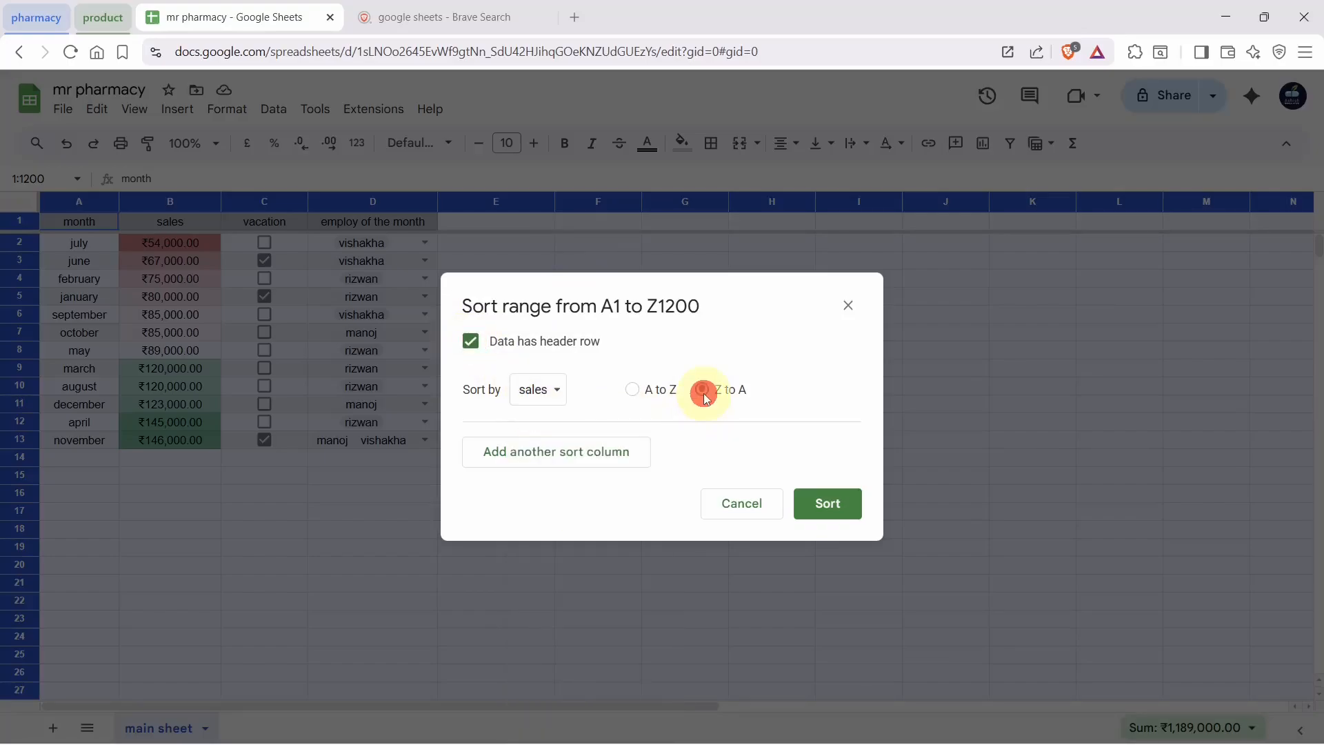
click(814, 506)
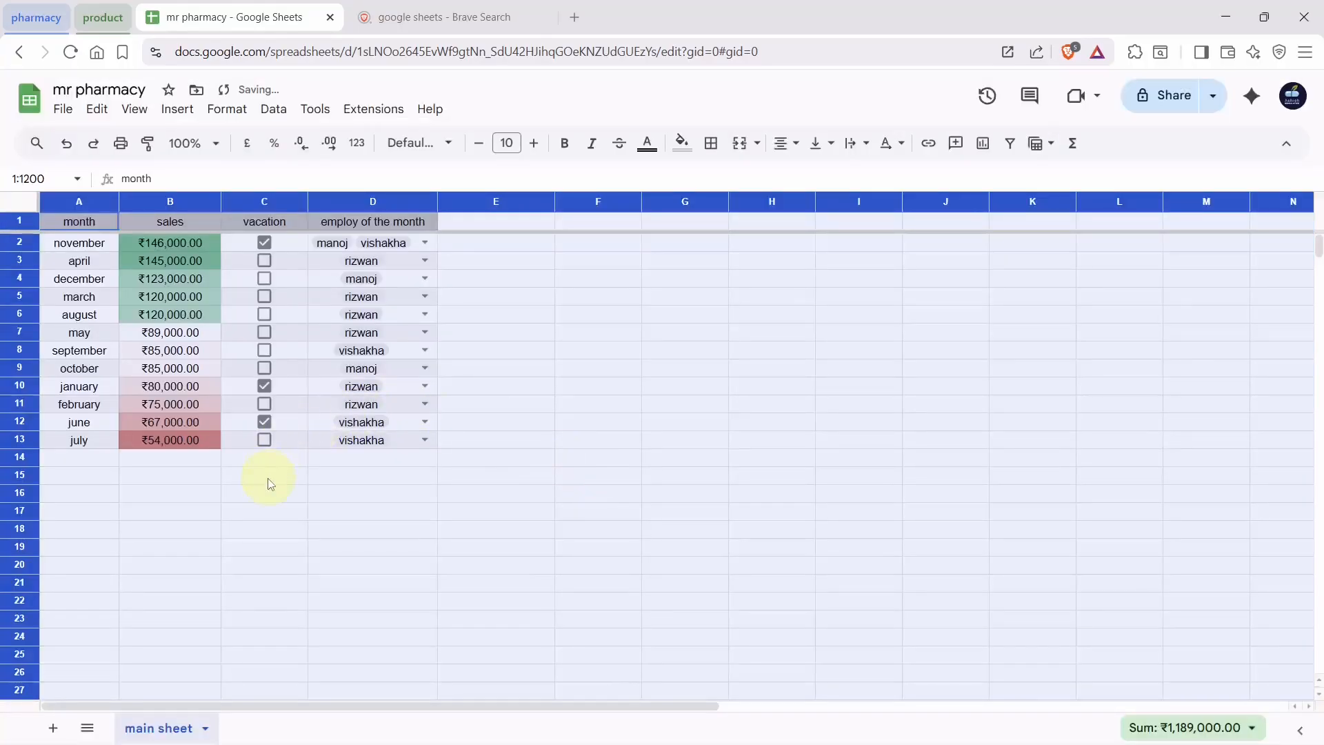
Check the top and bottom sales figures, then undo back to ascending sales order
click(269, 483)
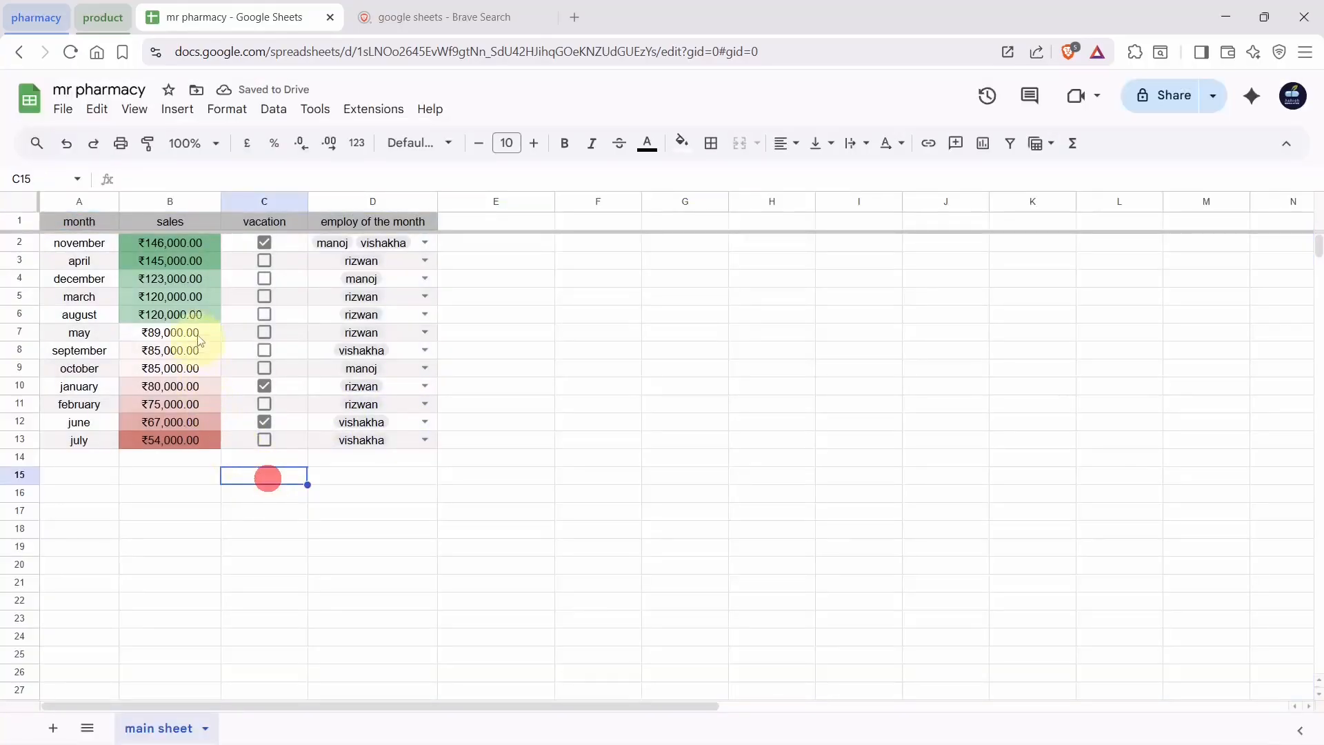
click(171, 244)
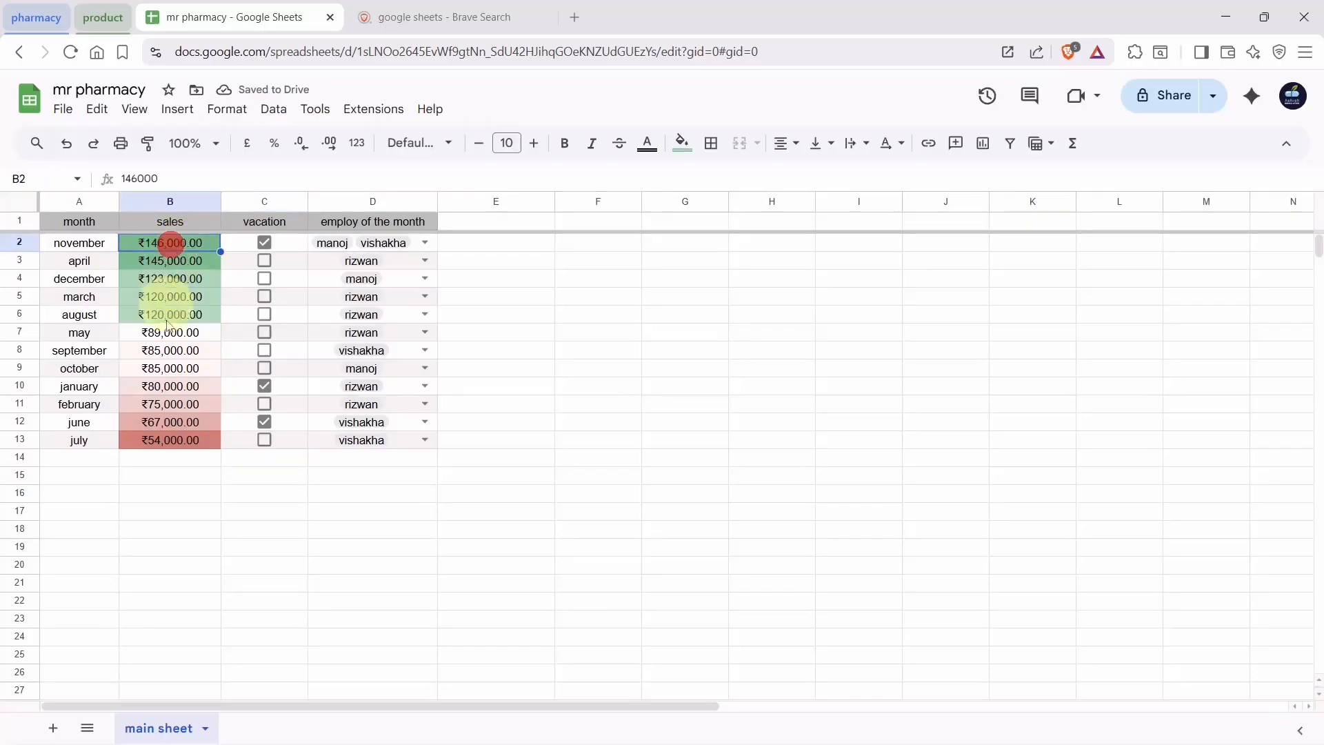
click(166, 441)
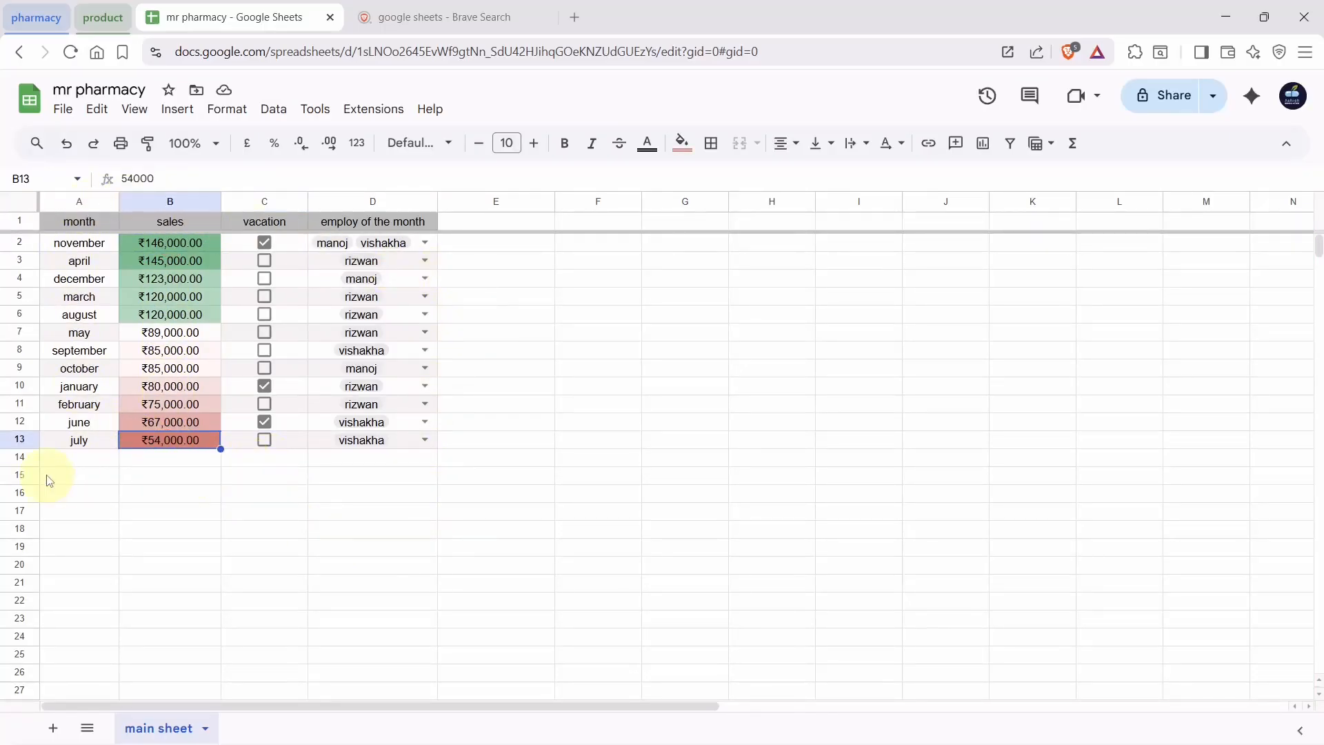
key(ctrl+z)
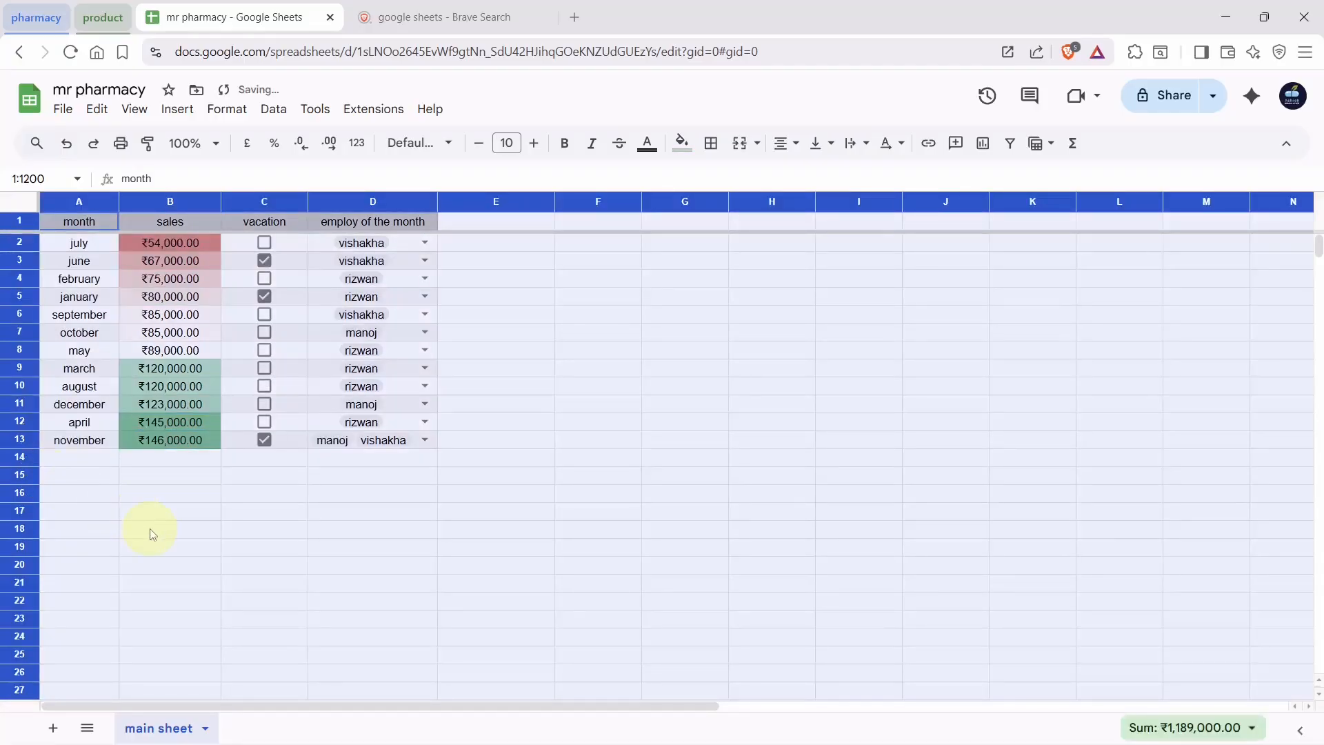
Create a filter on the whole sheet's header row, spanning columns A to N
click(150, 528)
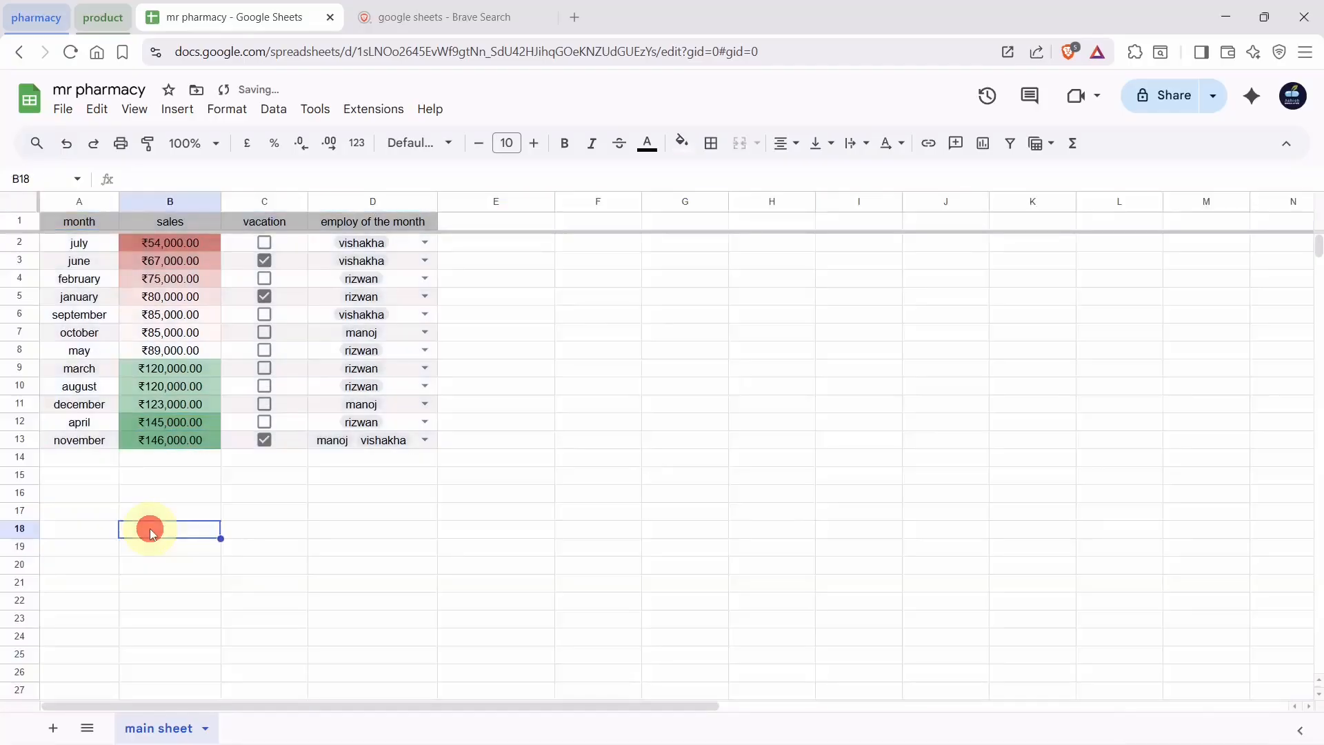
click(17, 206)
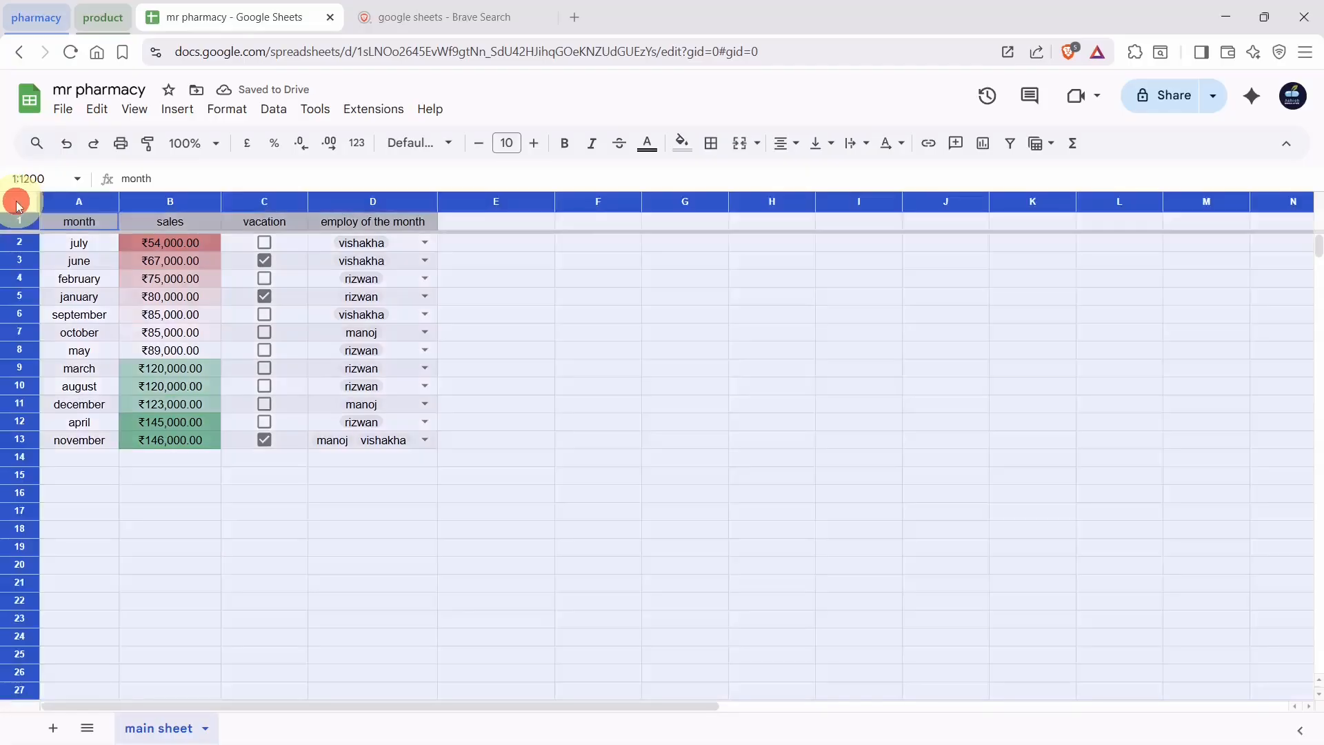
click(269, 111)
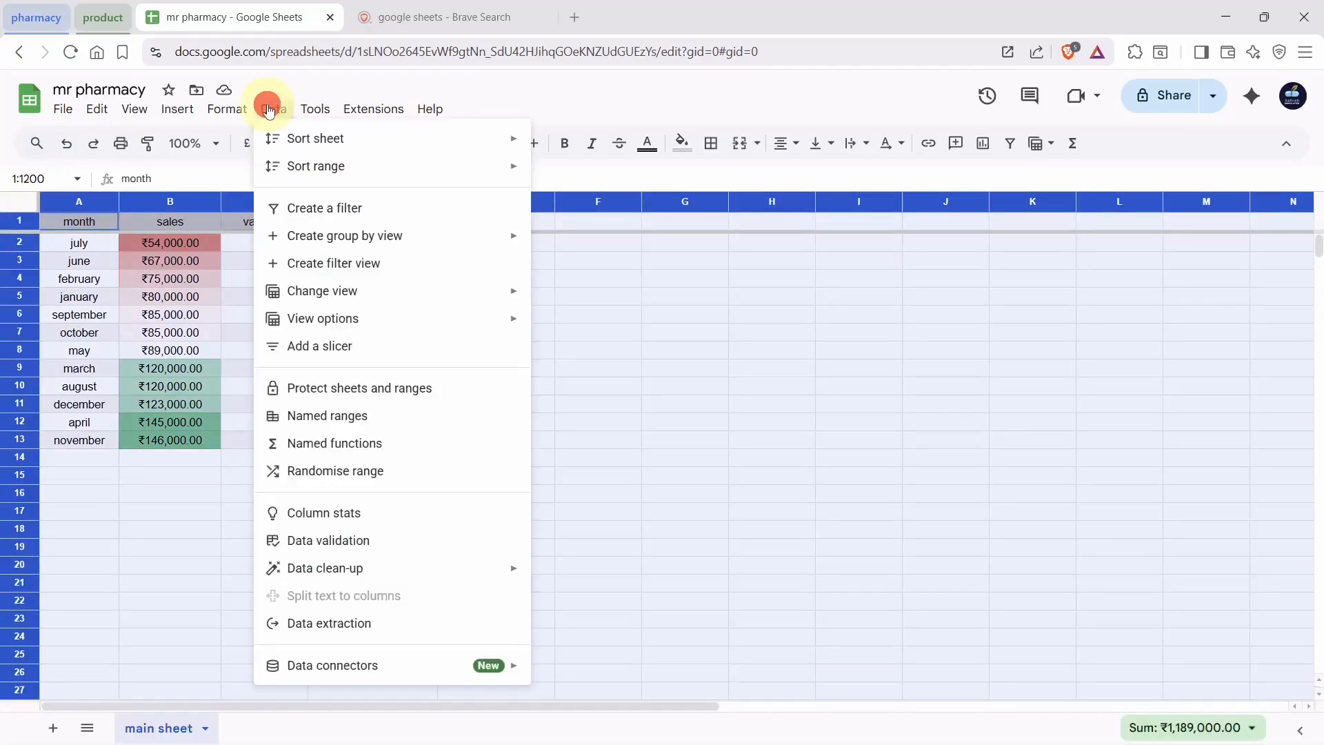
click(354, 209)
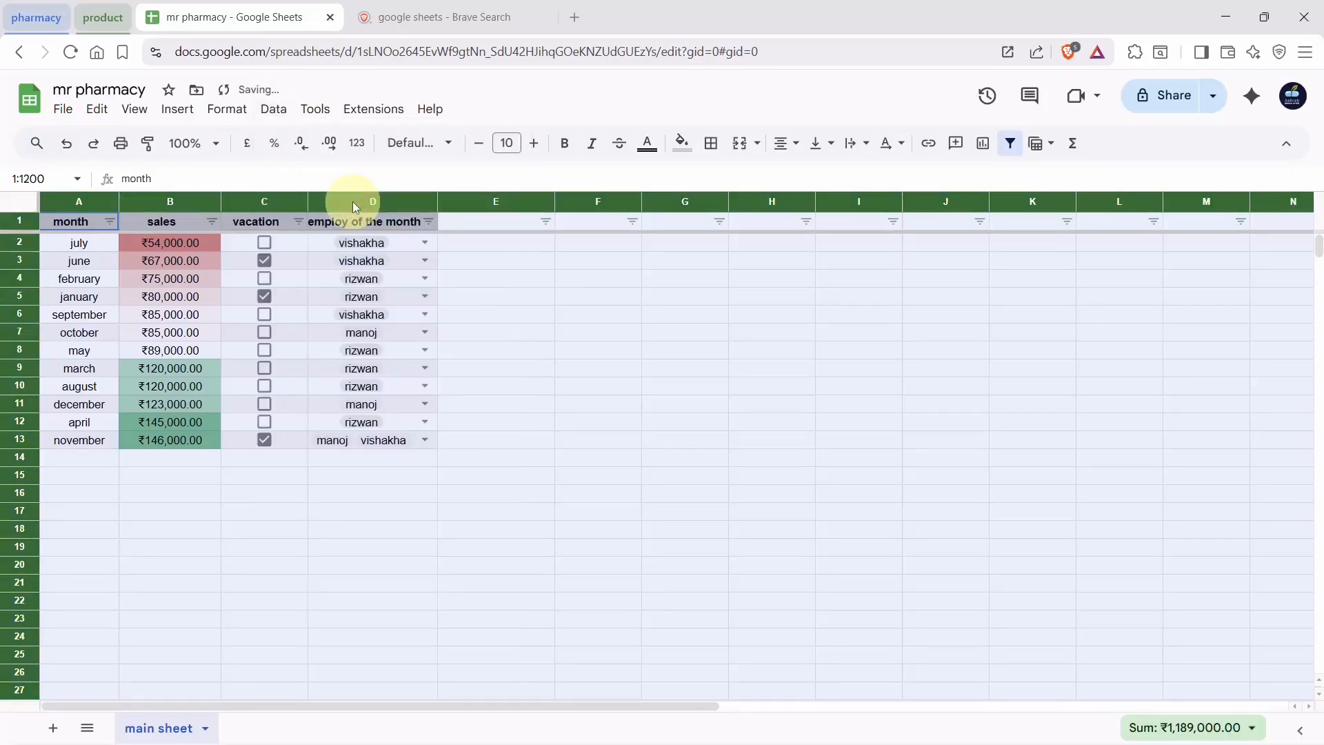
click(571, 303)
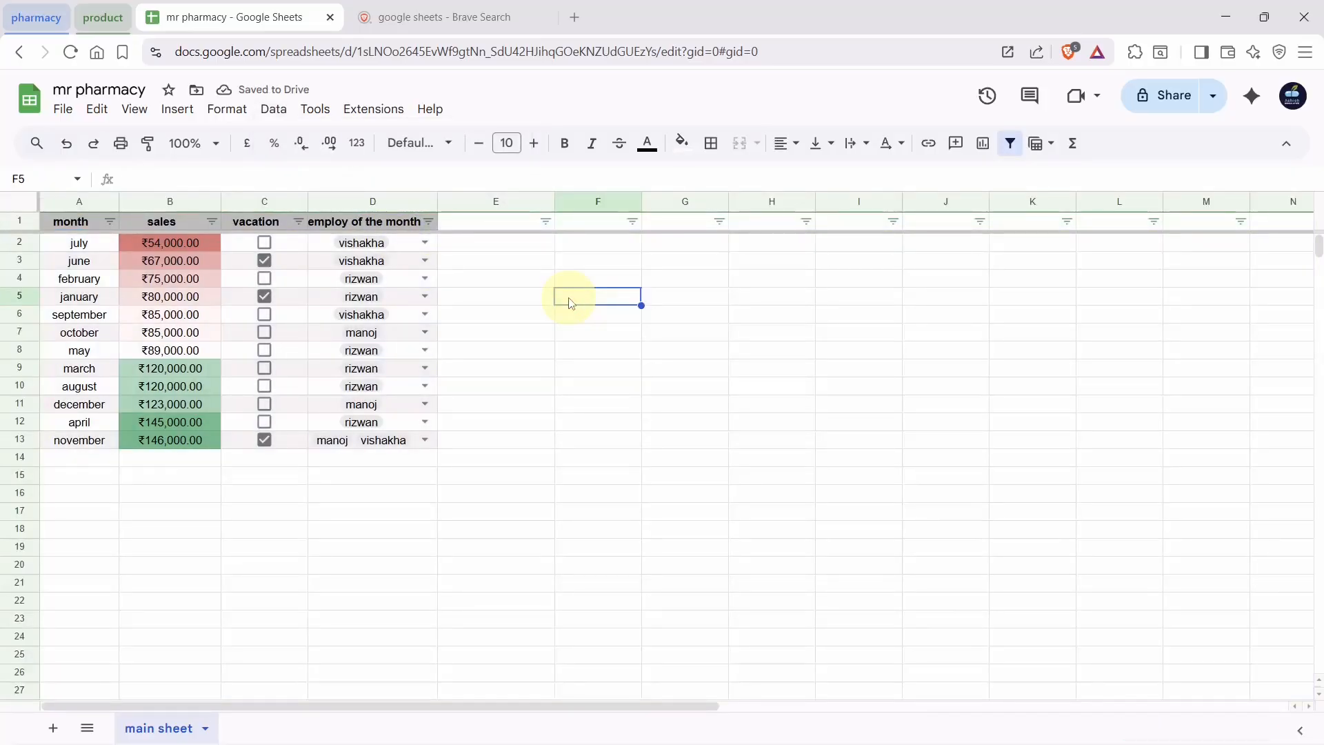
click(894, 222)
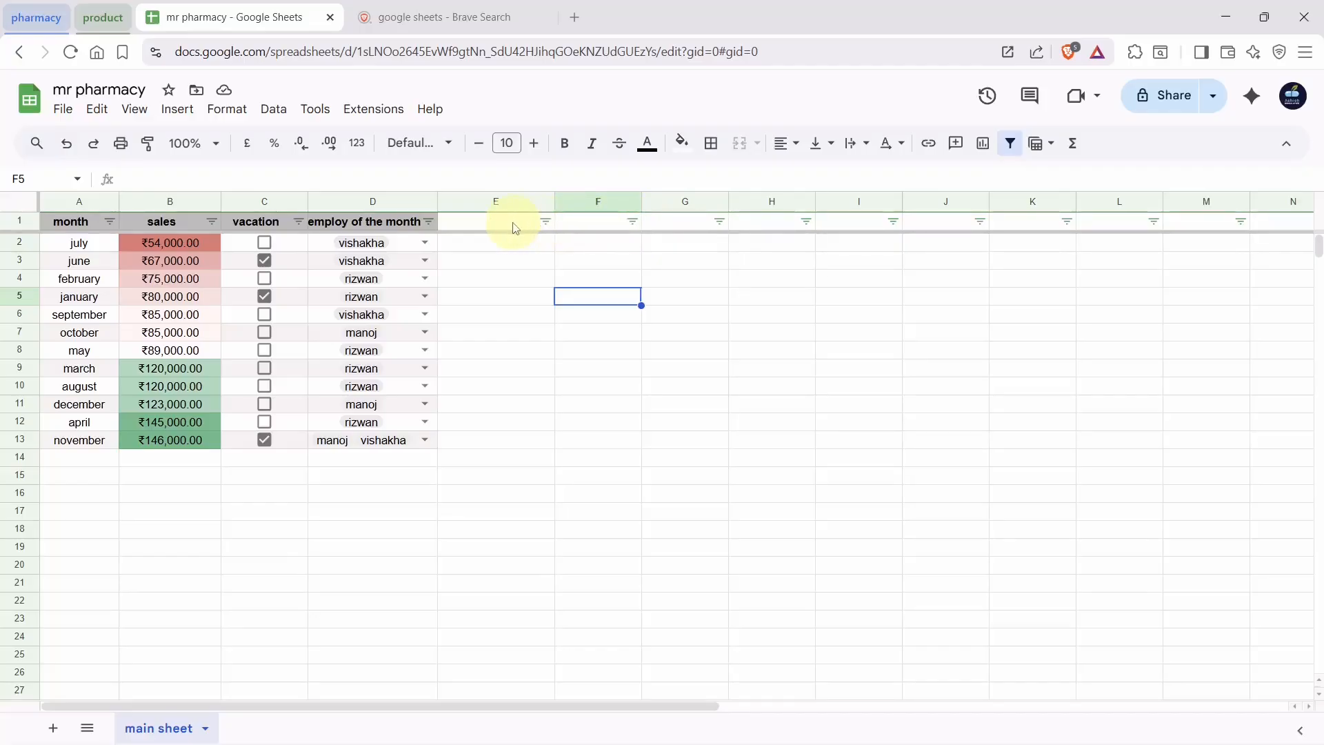
click(522, 268)
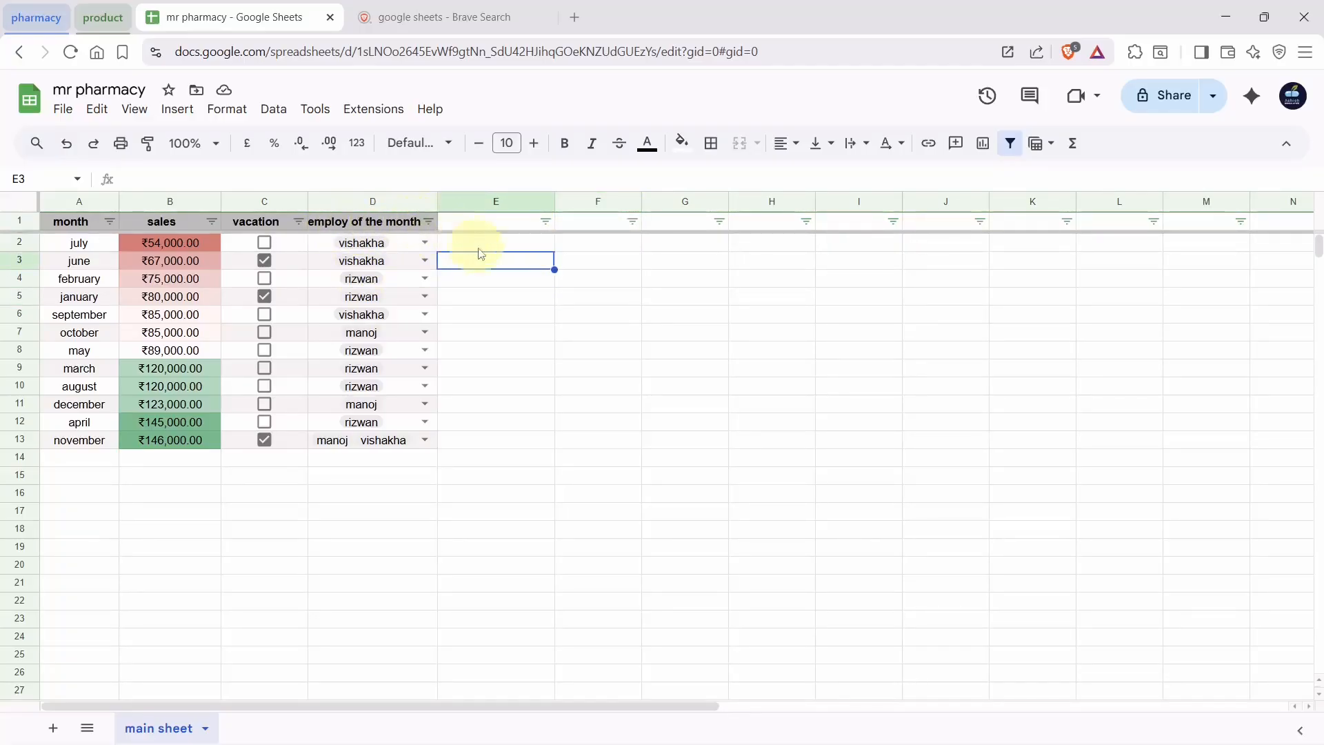
click(522, 324)
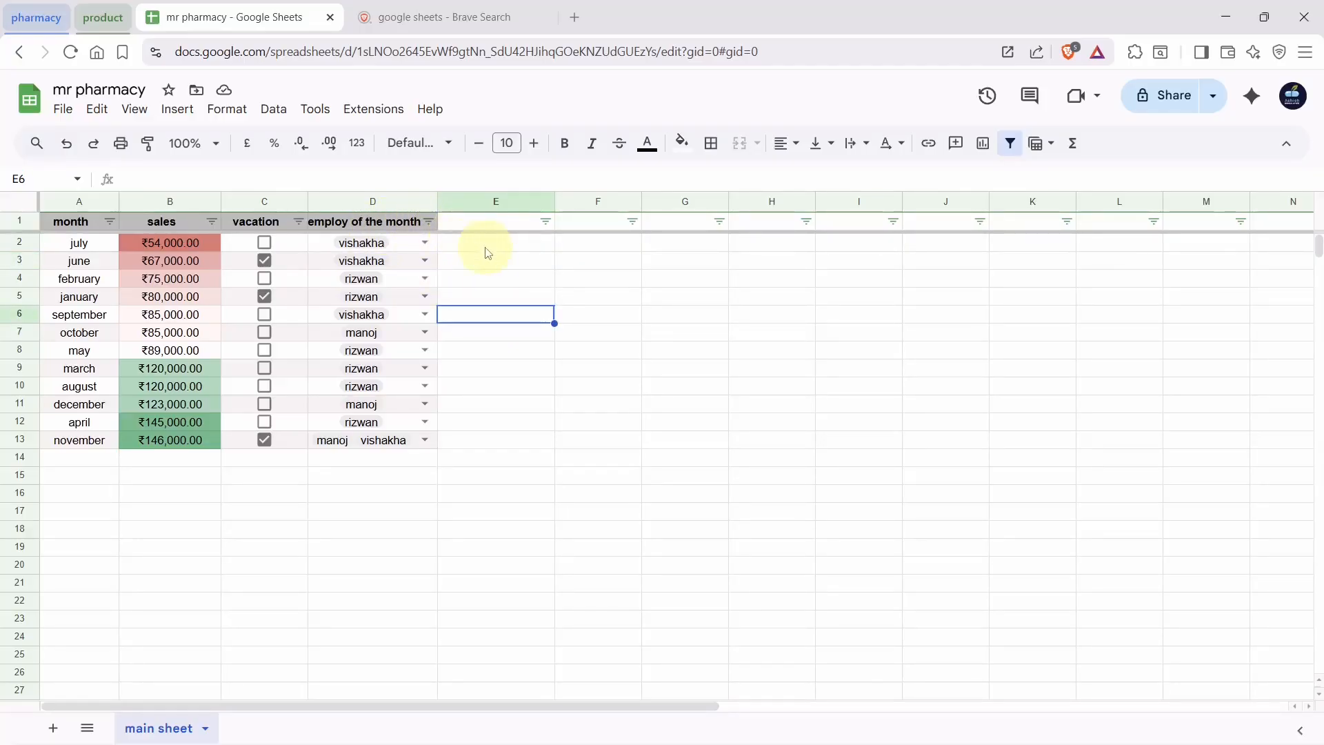
Filter the employ of the month column to only rizwan's six months, then undo the filter
click(429, 222)
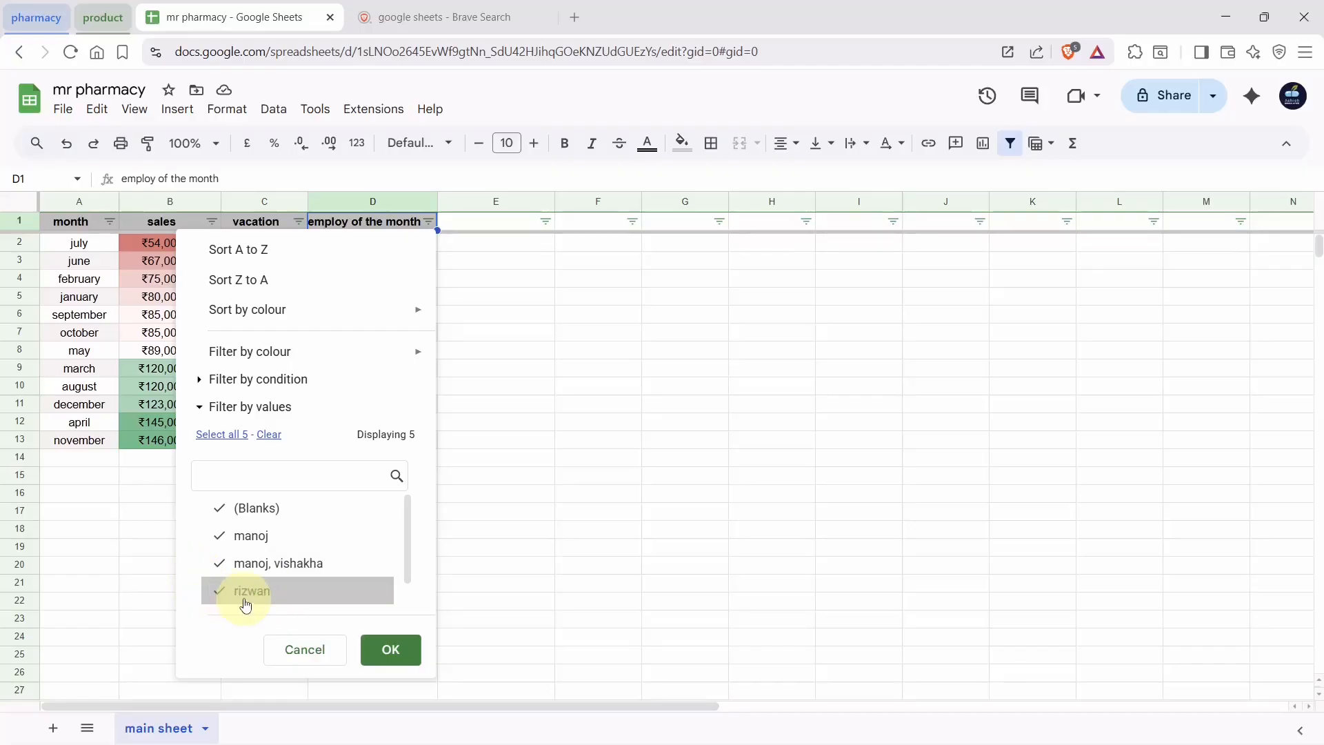
click(220, 564)
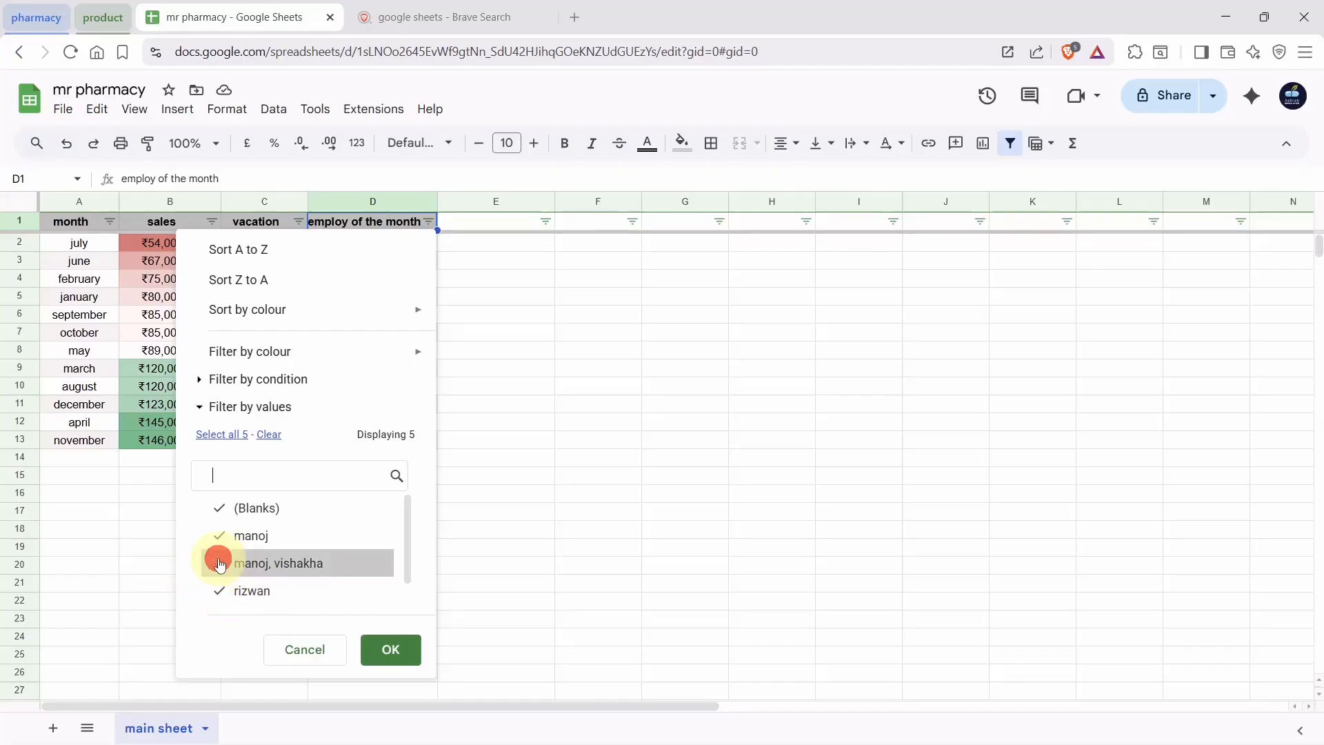
click(220, 543)
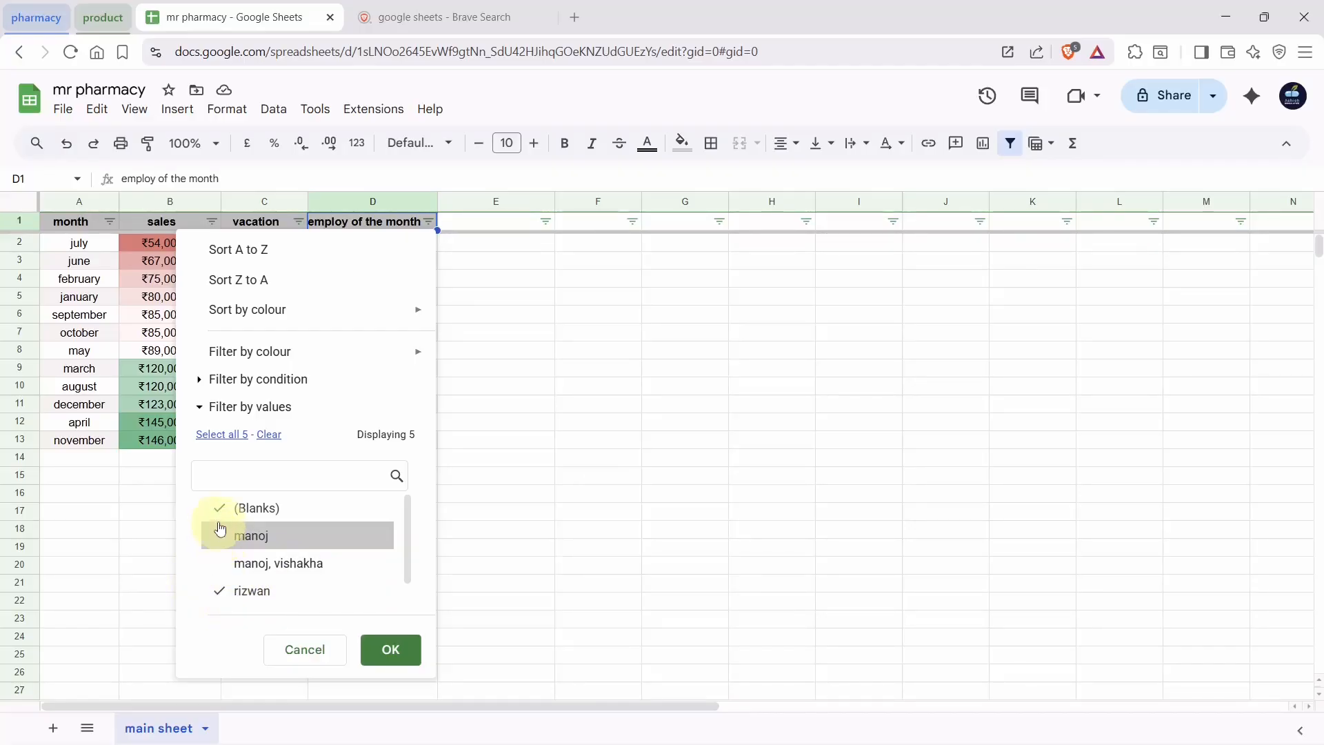
click(219, 518)
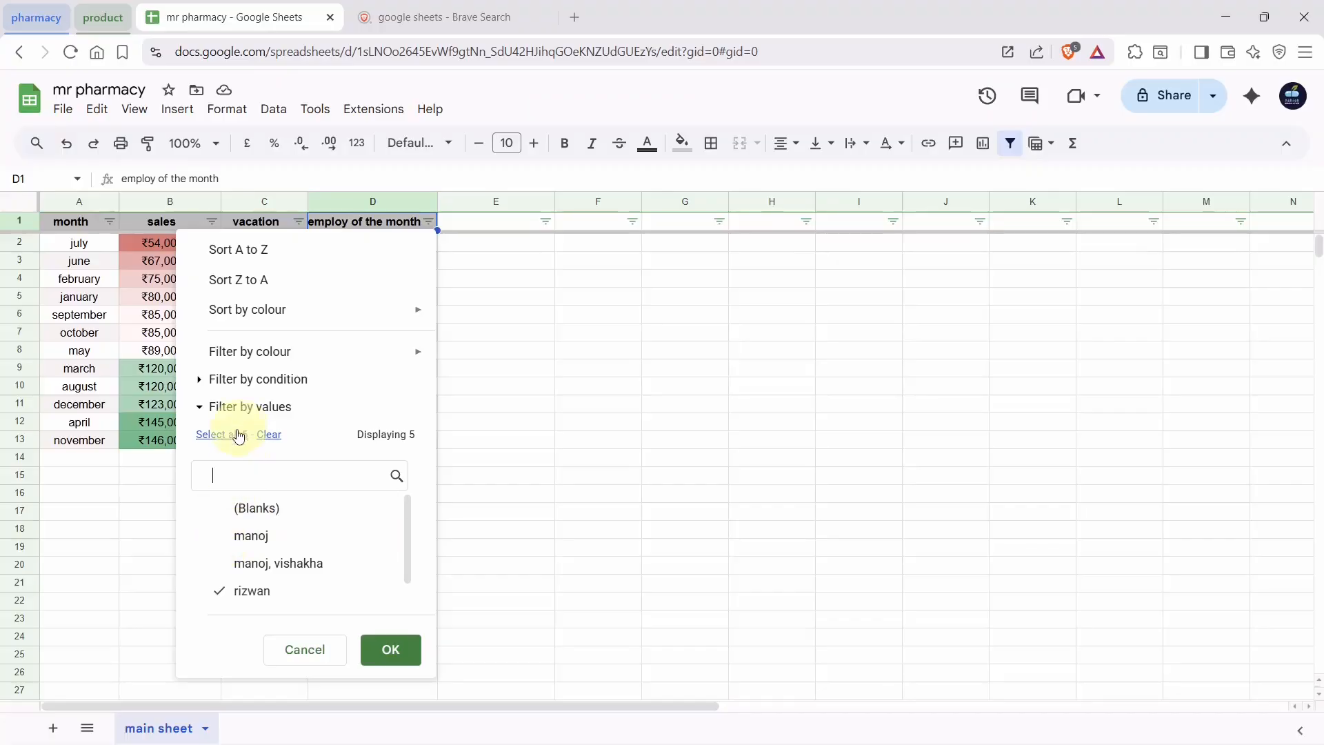
scroll(241, 538, down, 1)
click(243, 459)
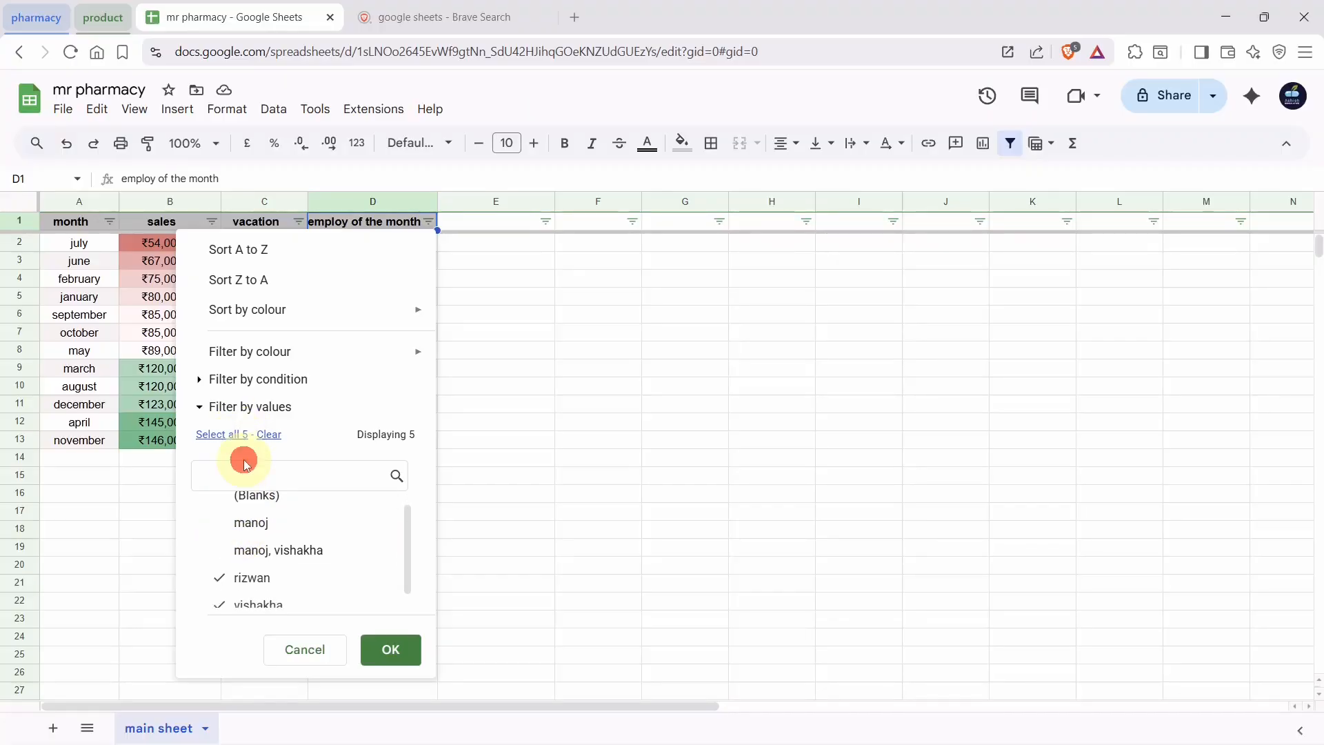
click(226, 603)
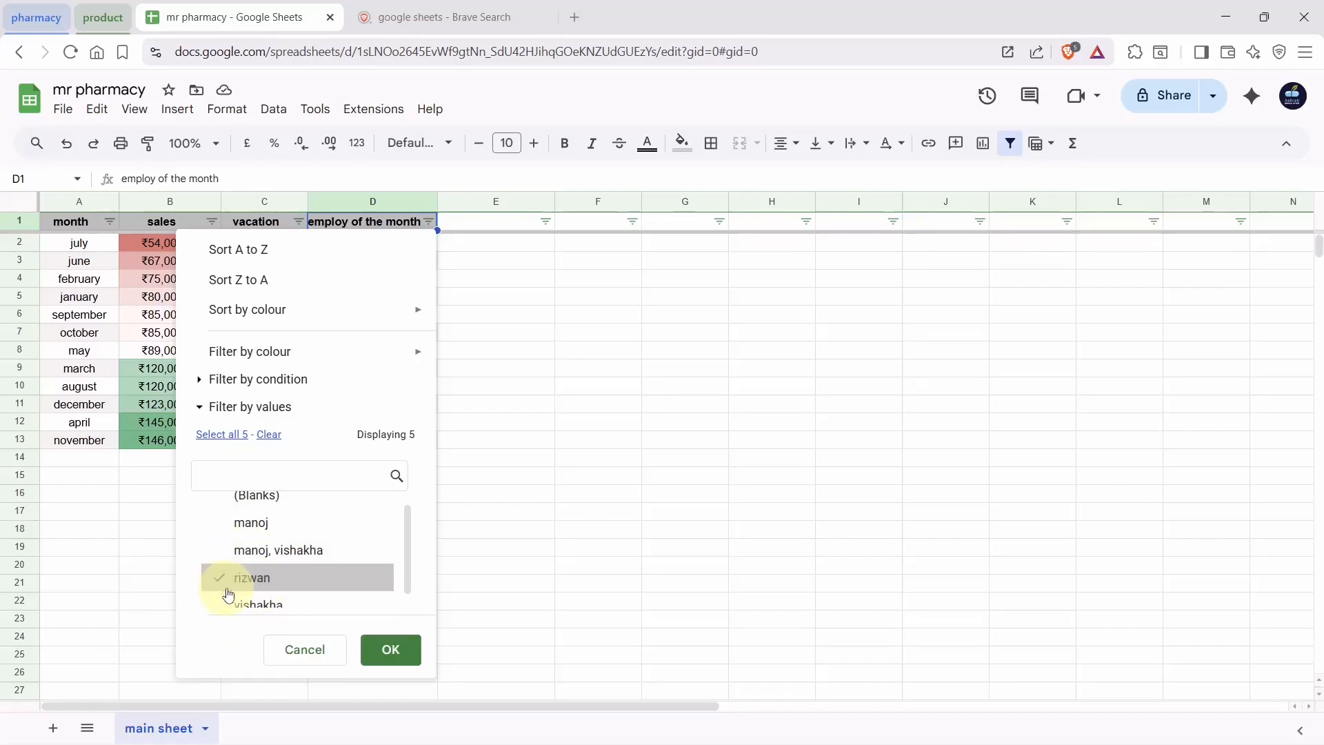
click(391, 650)
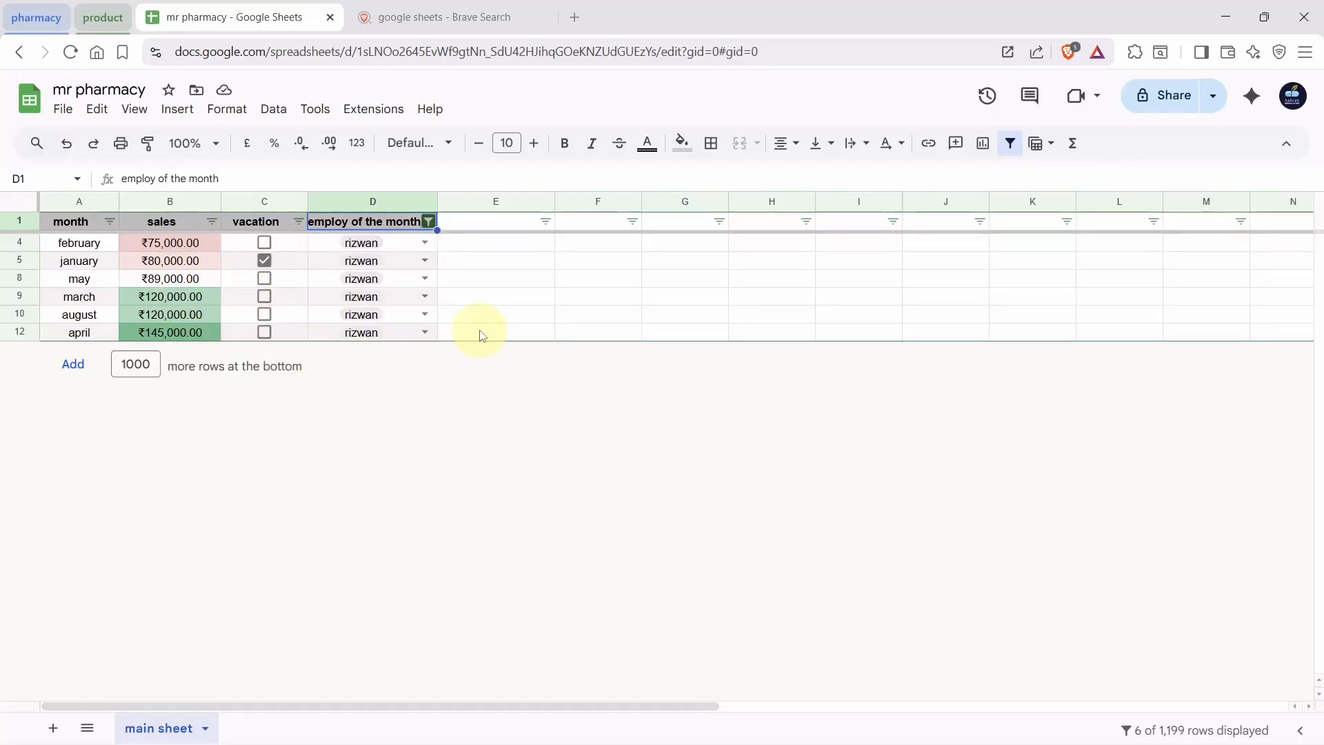
key(ctrl+z)
Filter the vacation column to ticked rows only, leaving june, january and november
click(298, 221)
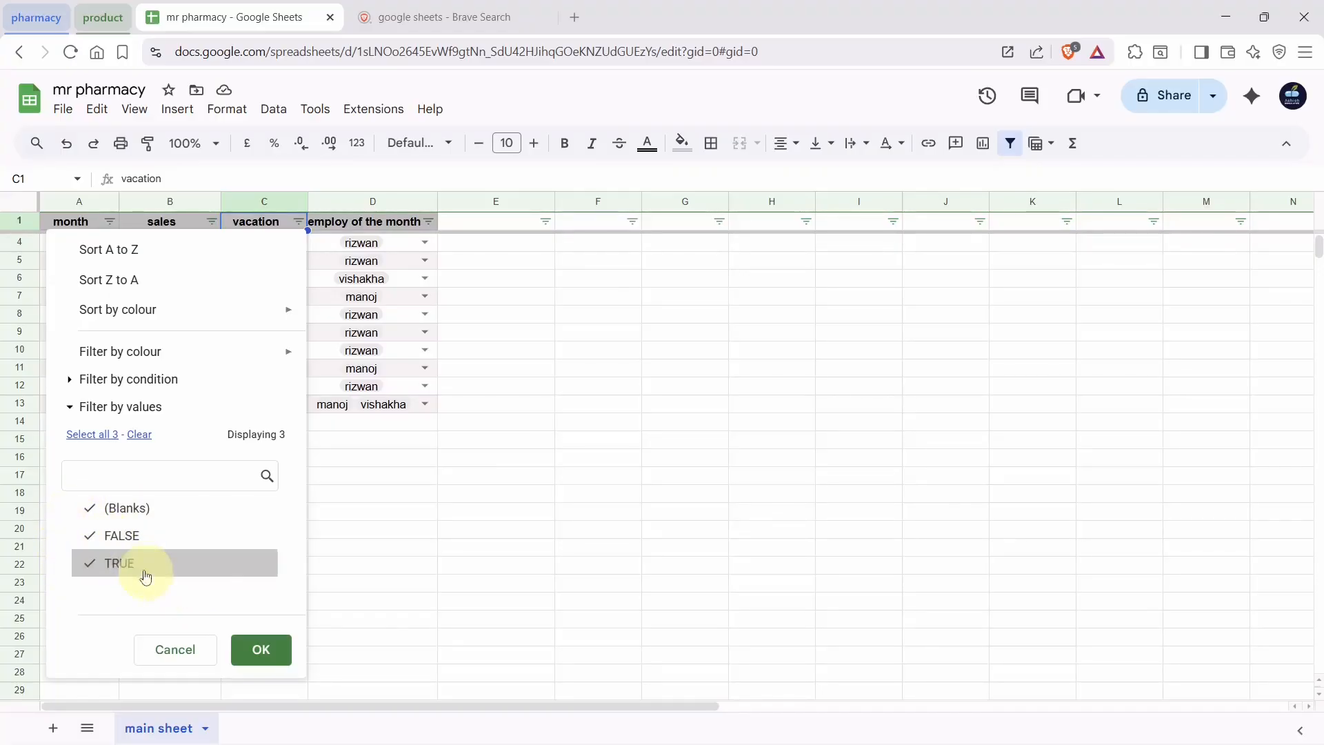
click(90, 532)
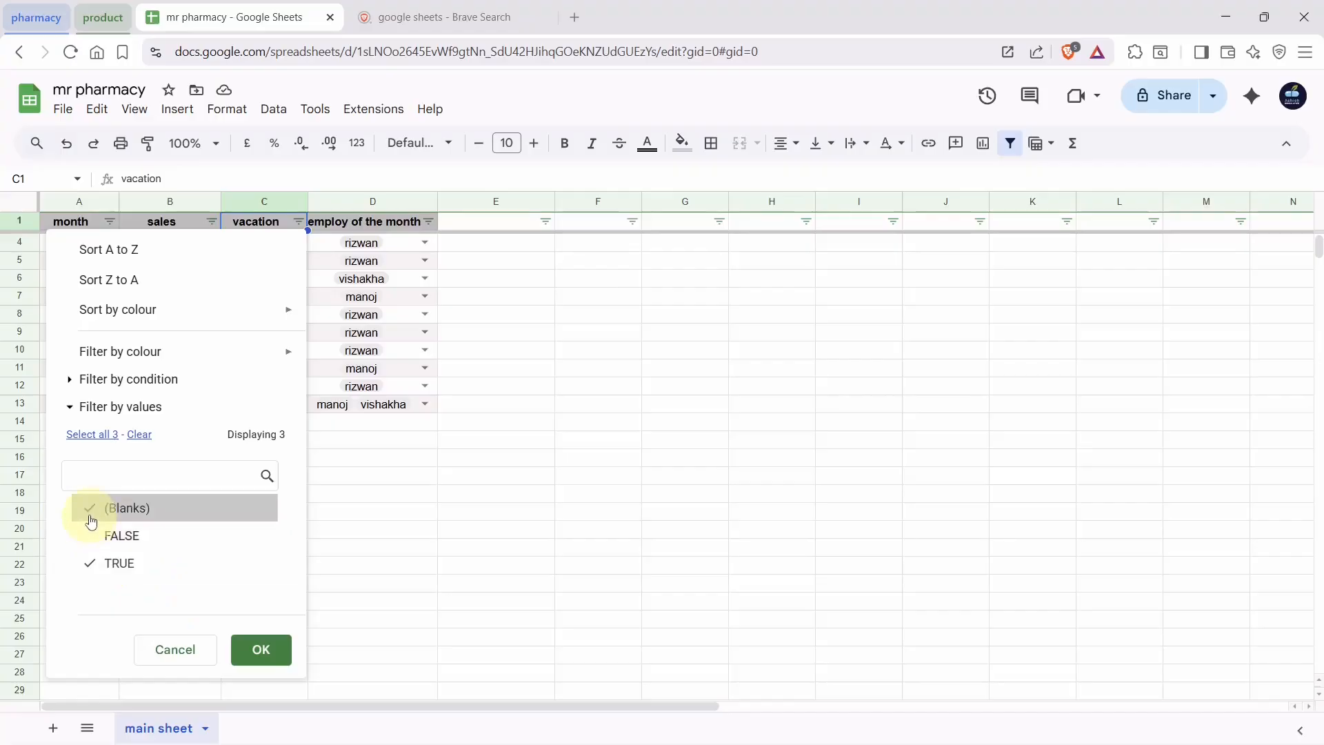
click(90, 514)
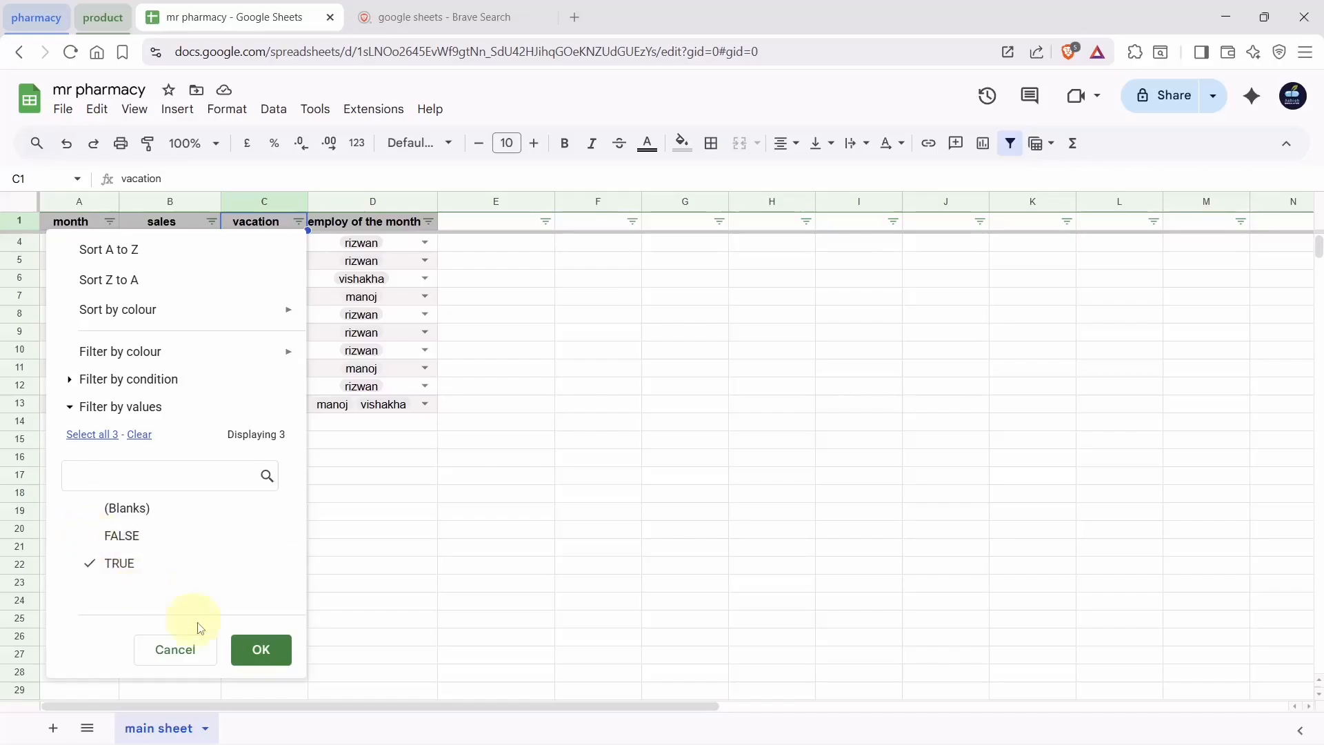
click(252, 651)
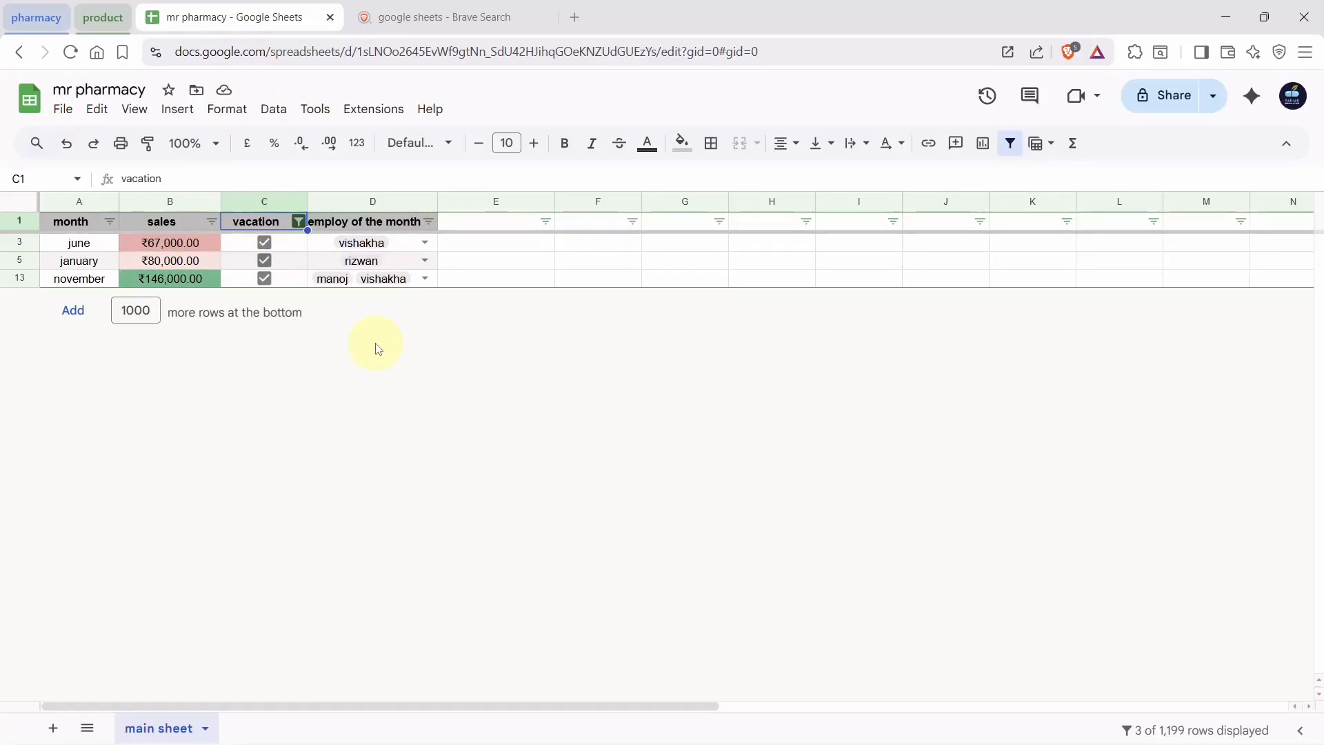
Save the current filter as a filter view named 'vacation', then exit that view
click(273, 109)
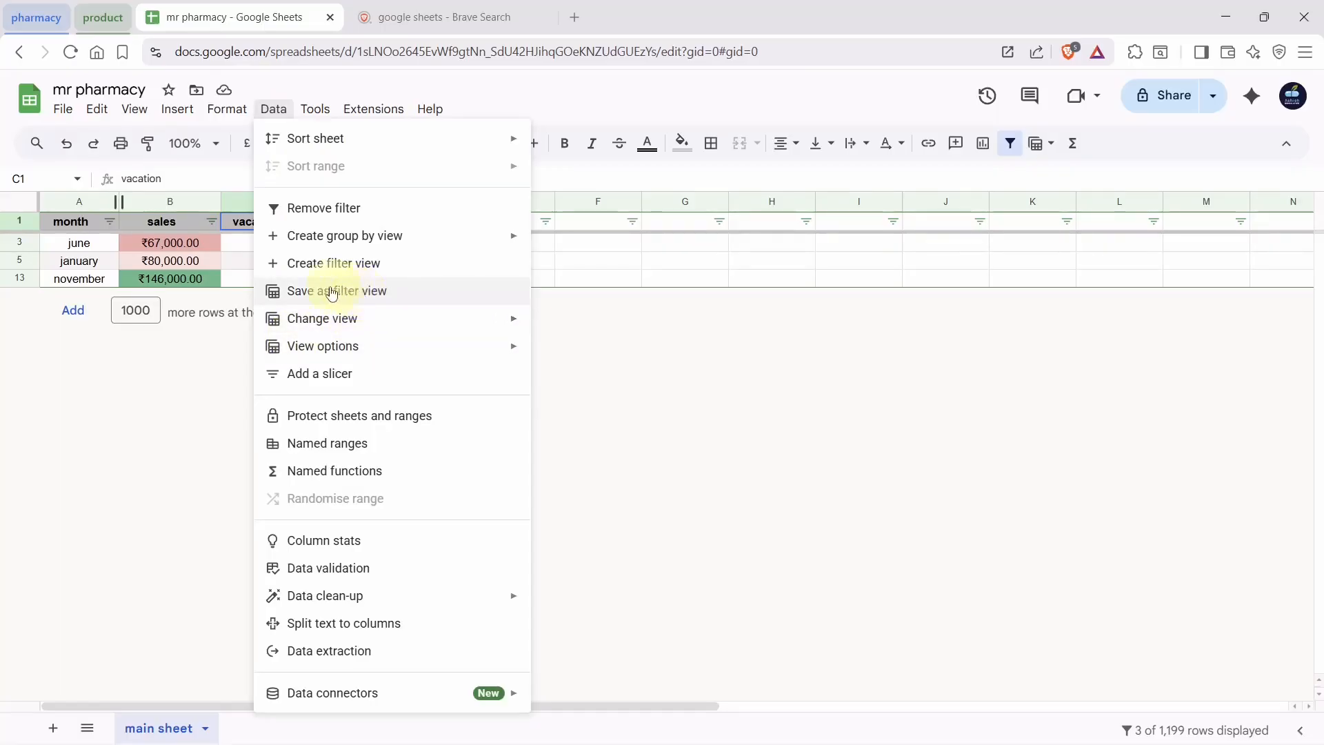
click(372, 290)
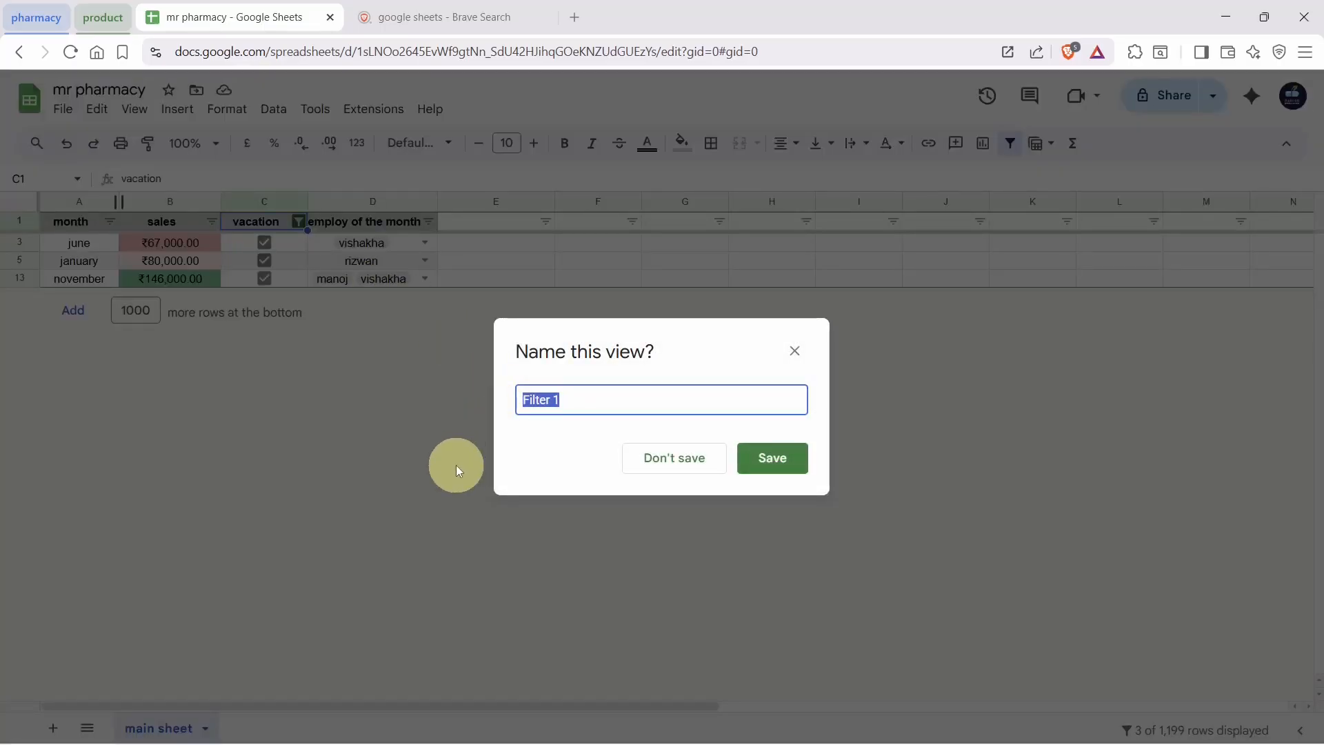
text(vacation)
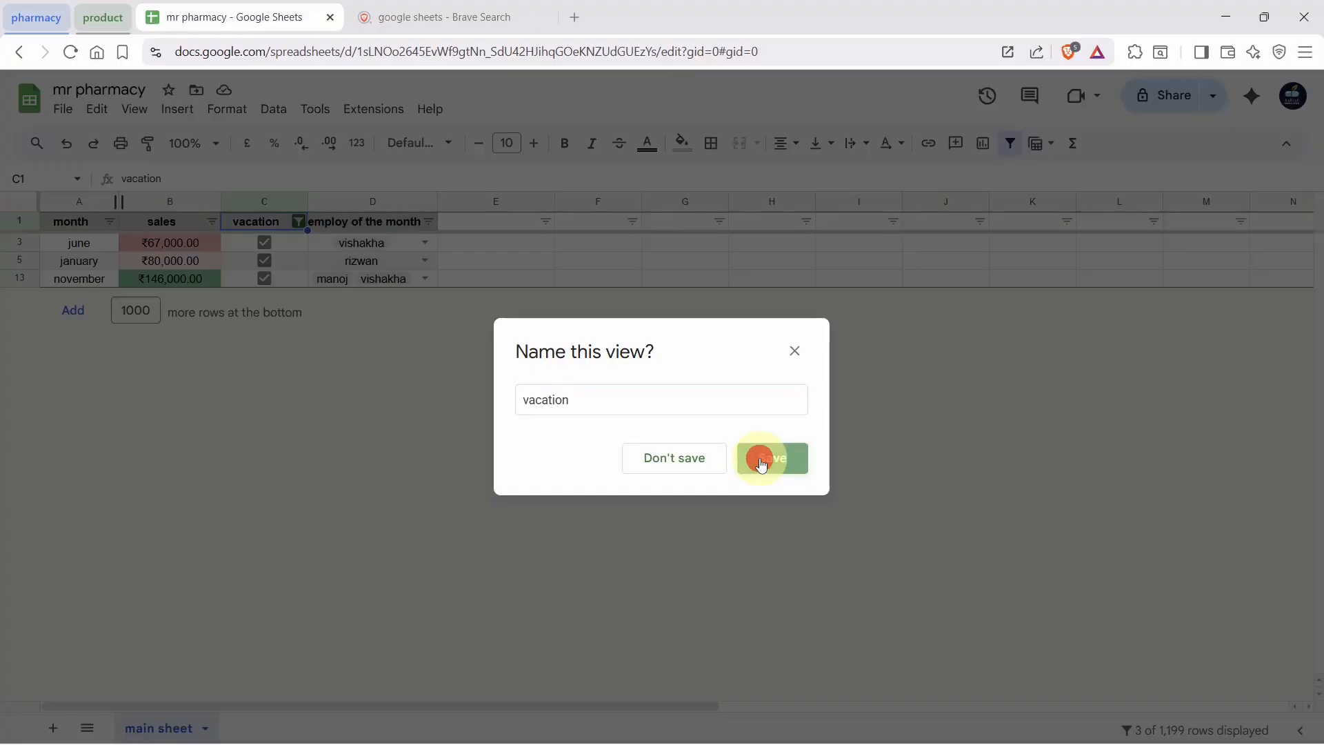
click(764, 458)
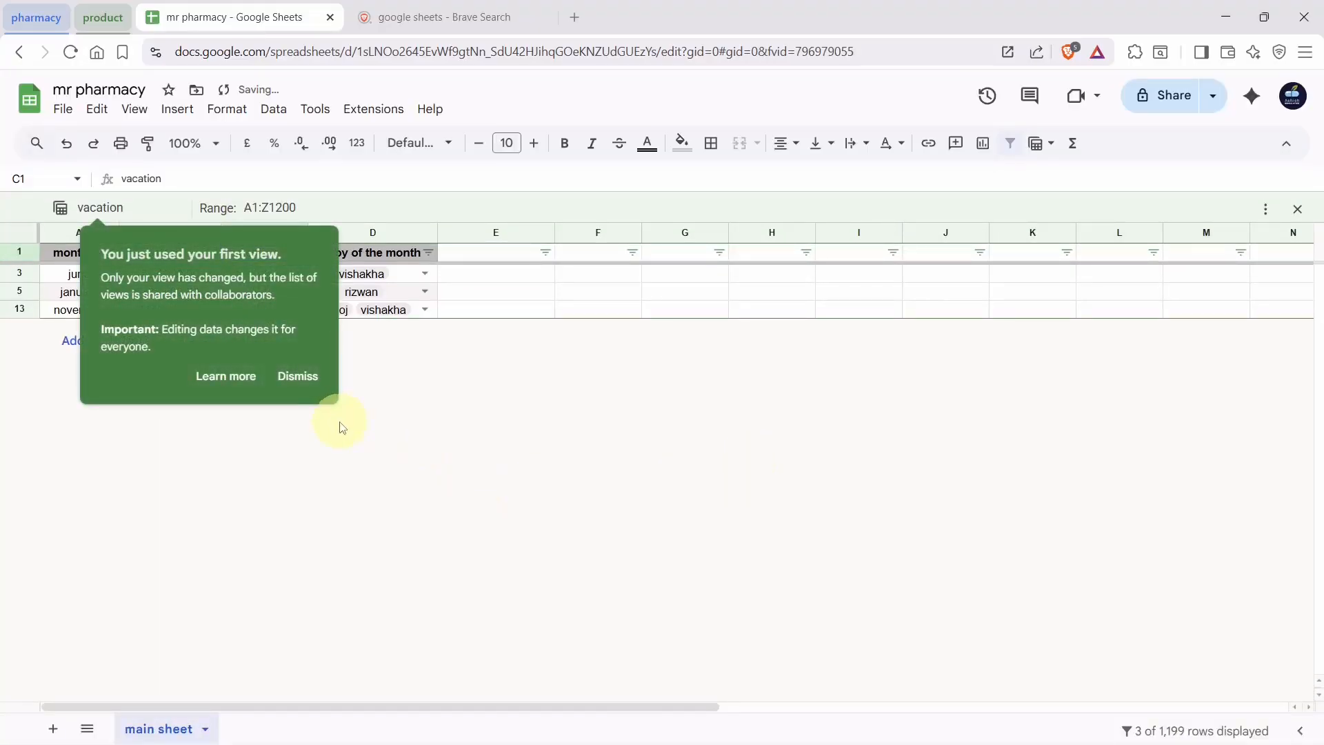
click(293, 378)
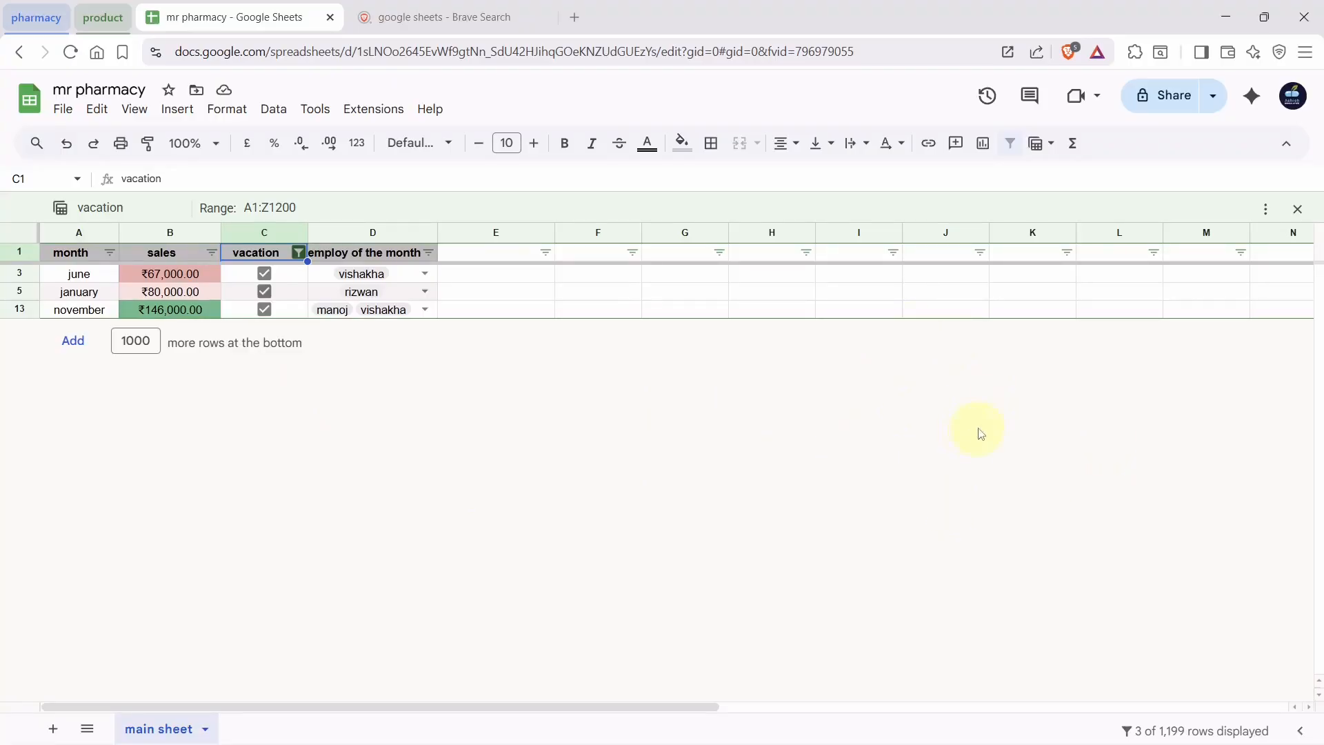
click(1295, 215)
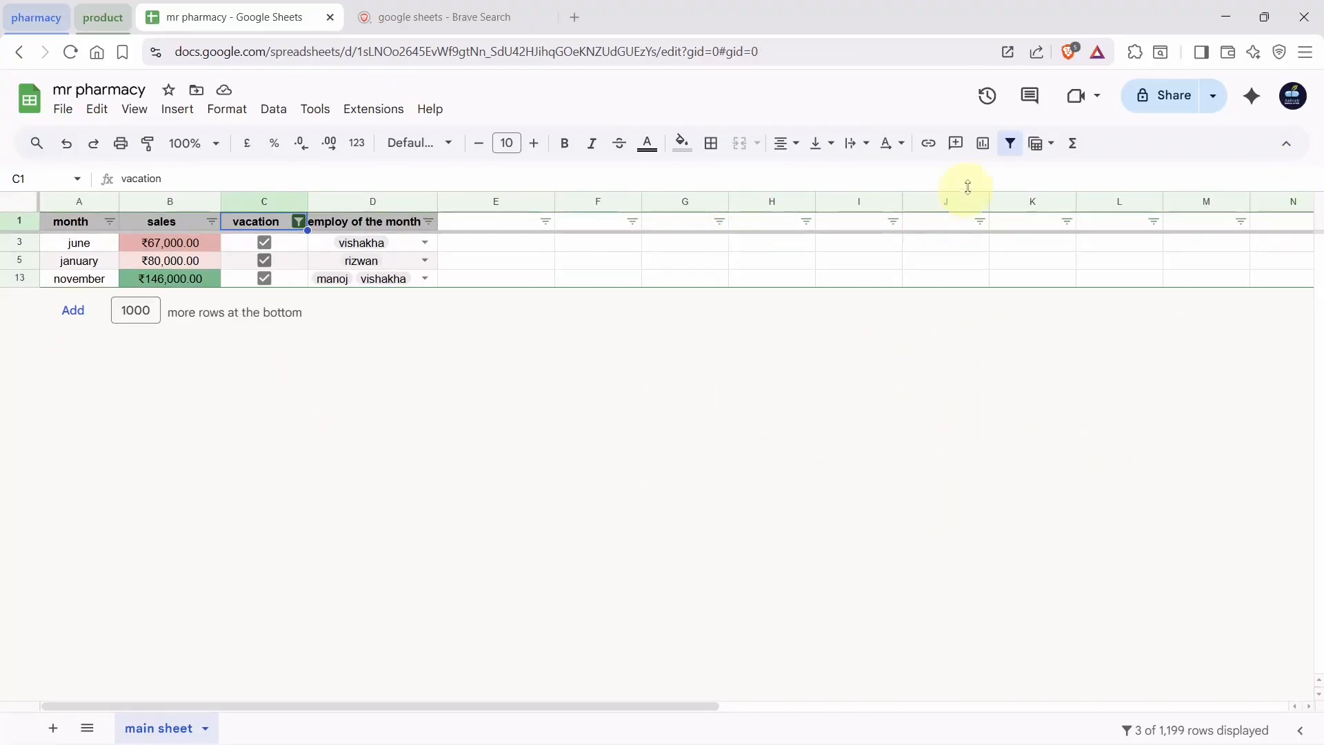
Remove the filter, apply the saved 'vacation' view, then exit it to show all twelve months
click(1010, 143)
click(608, 369)
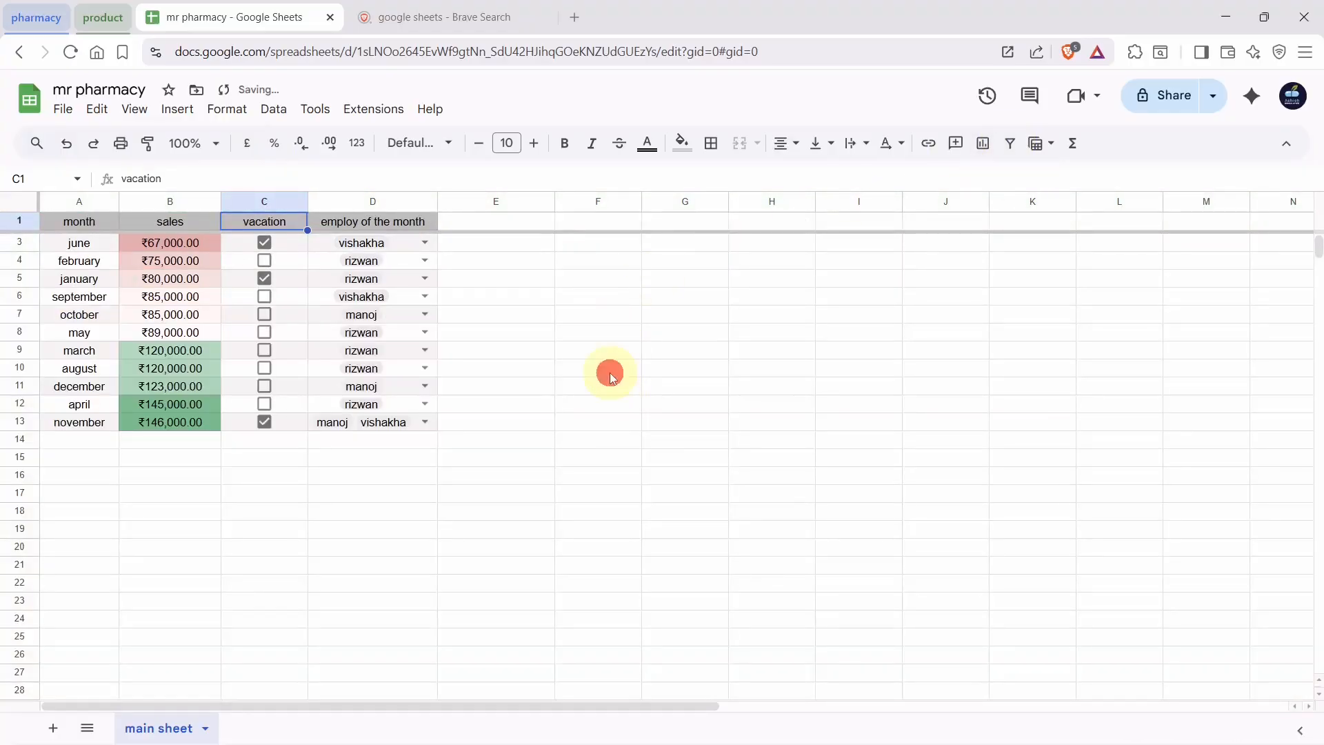
click(1037, 143)
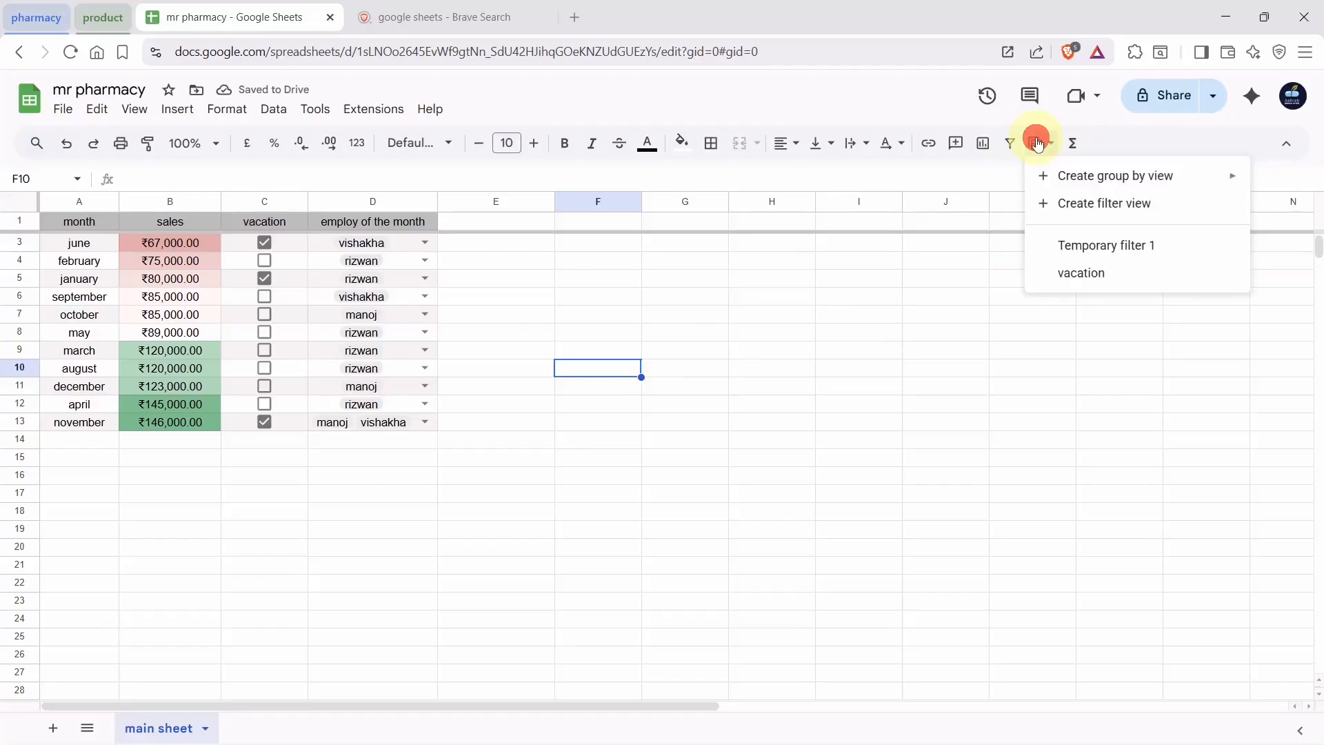
click(1070, 272)
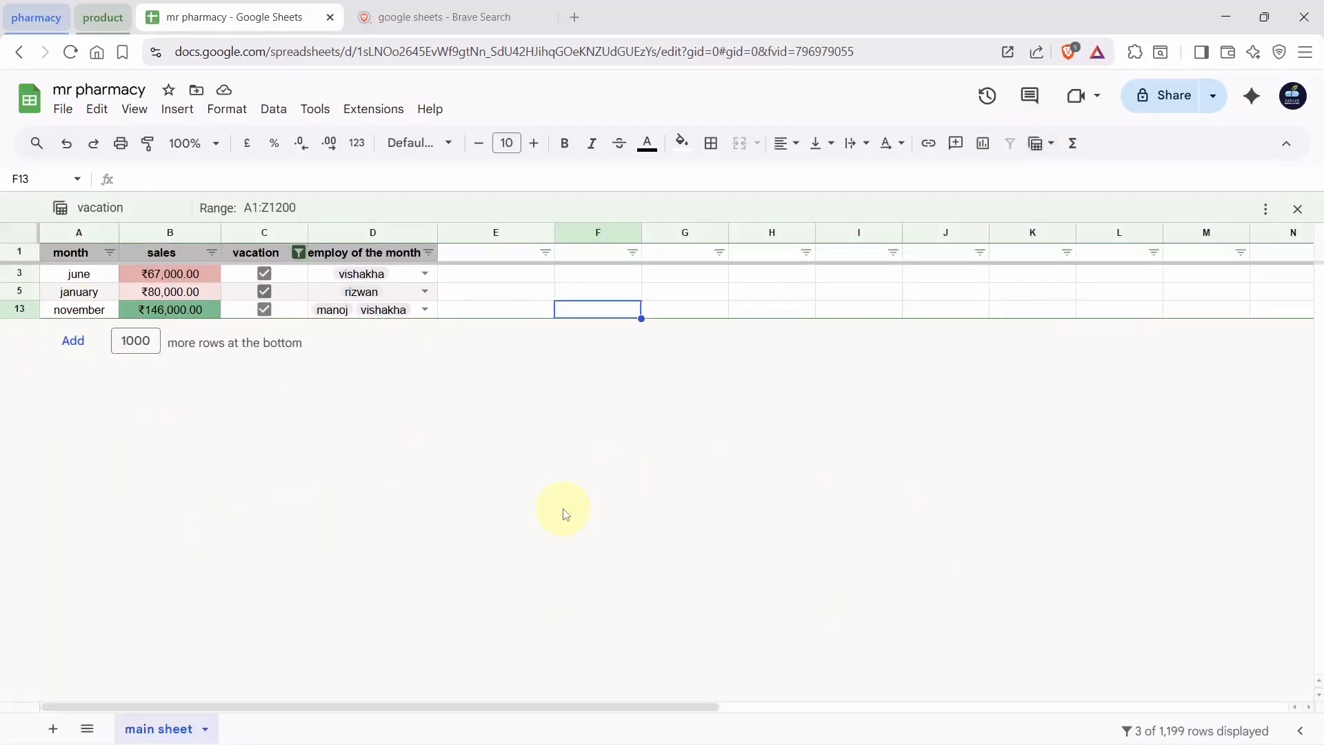
click(1037, 145)
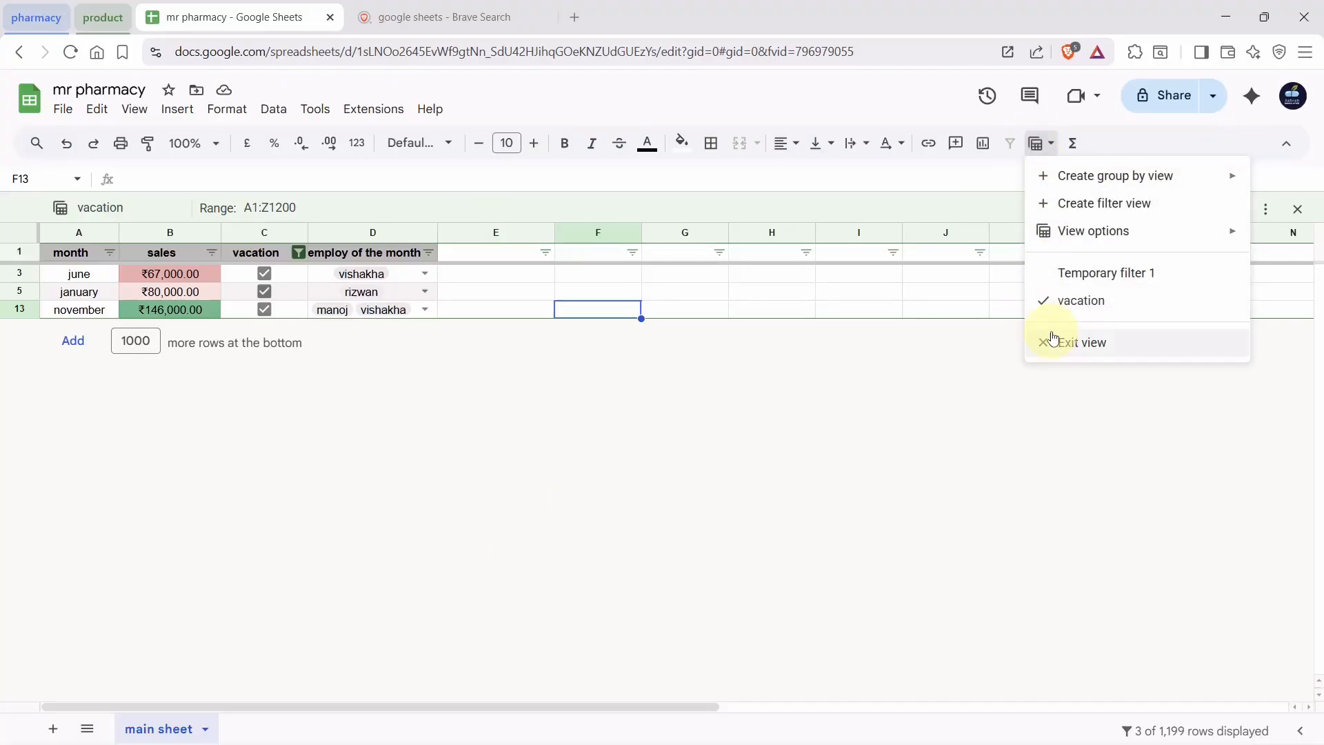
click(1053, 338)
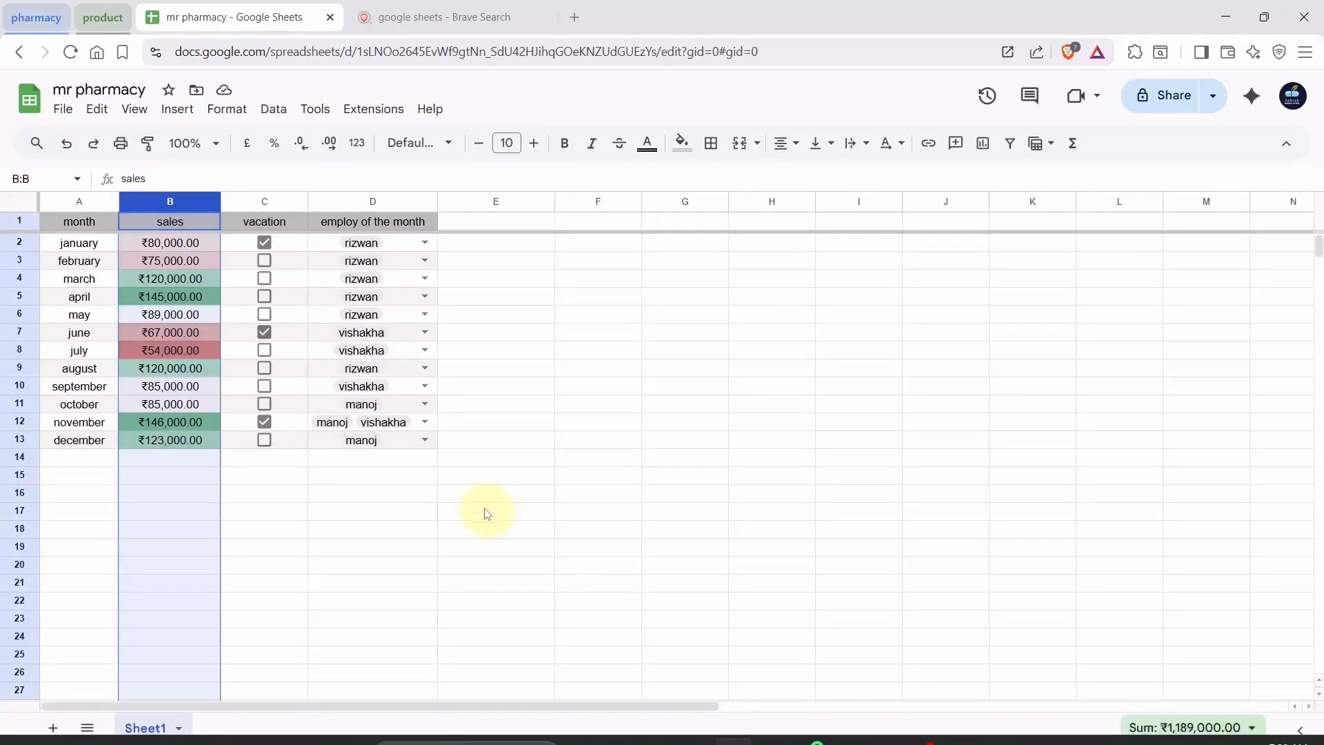
Select the whole sales column B and bring up the Insert menu
click(462, 504)
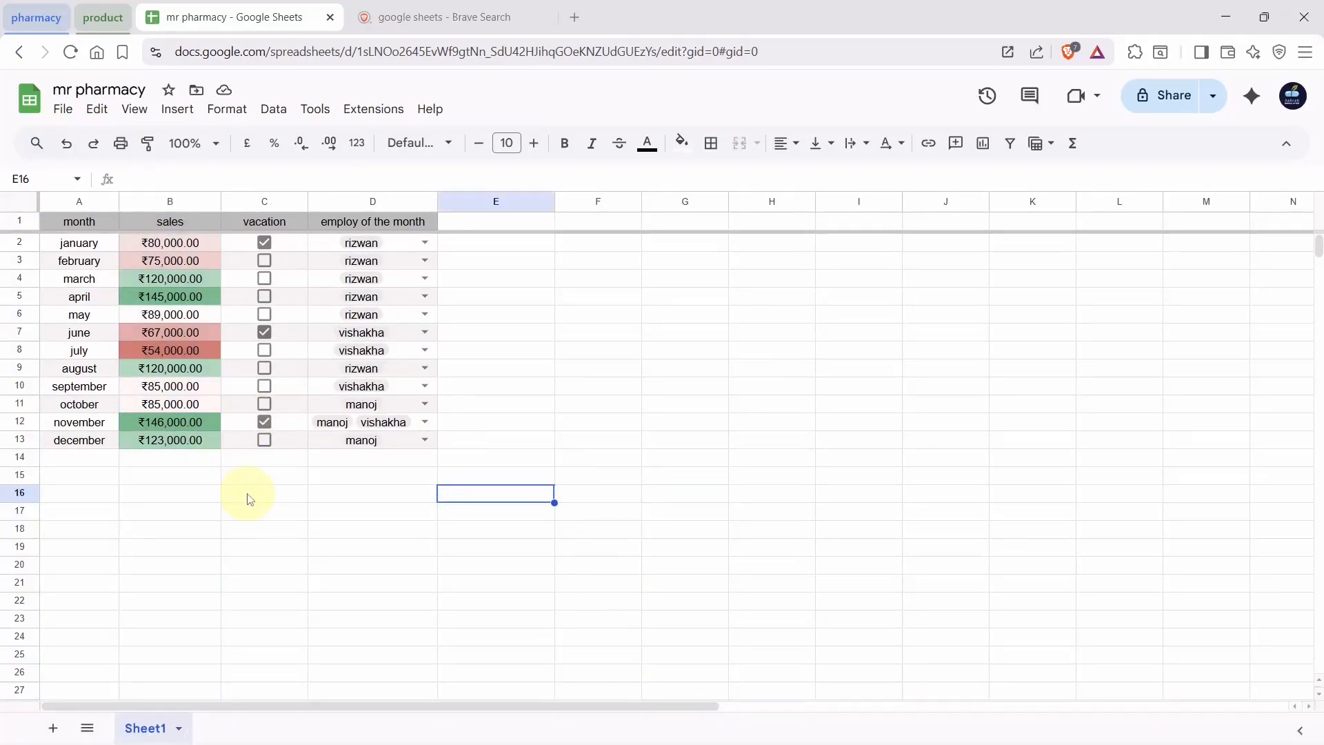
click(81, 225)
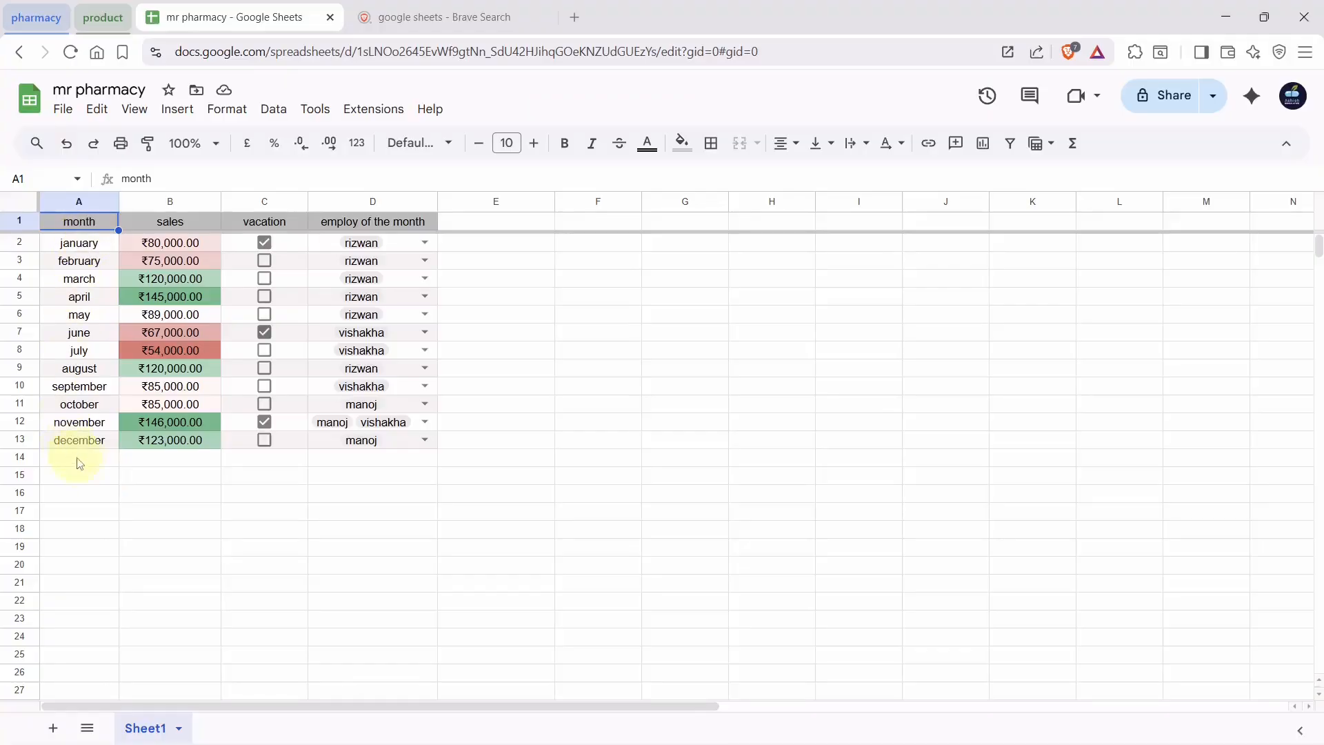
click(223, 490)
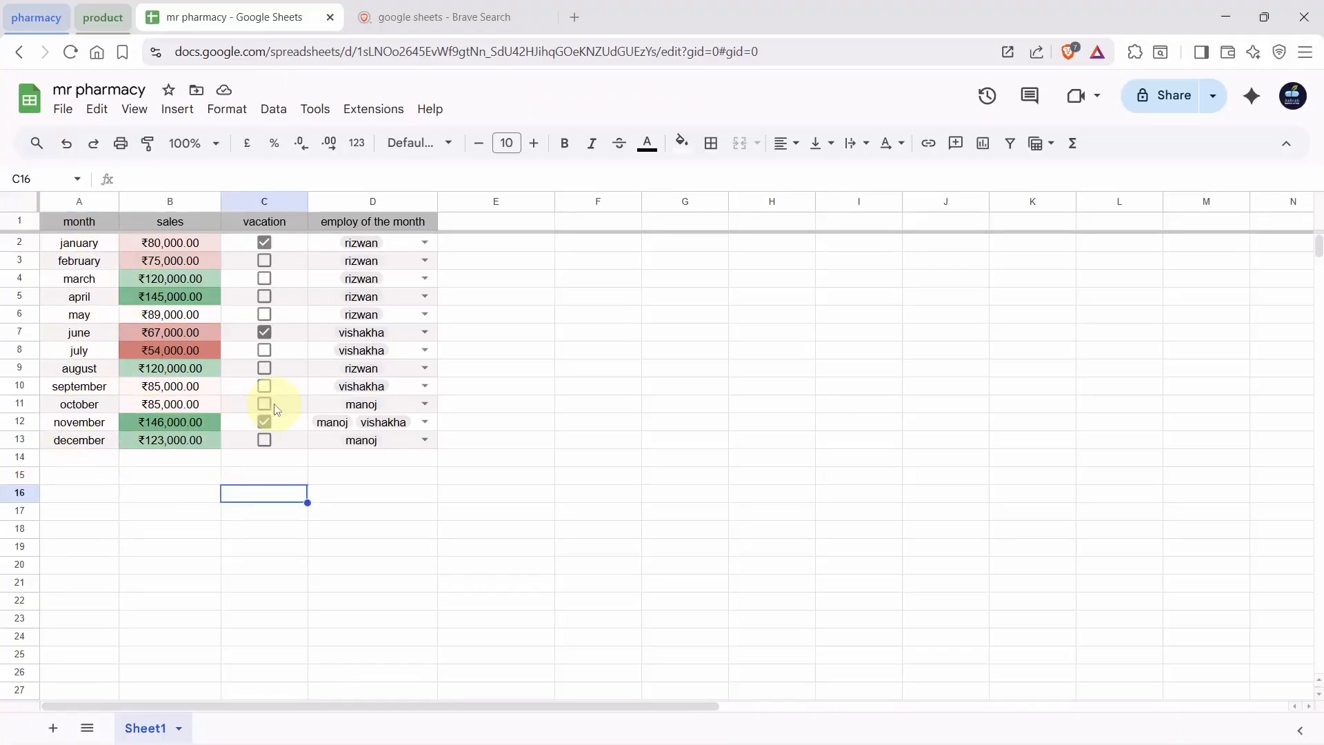
click(166, 110)
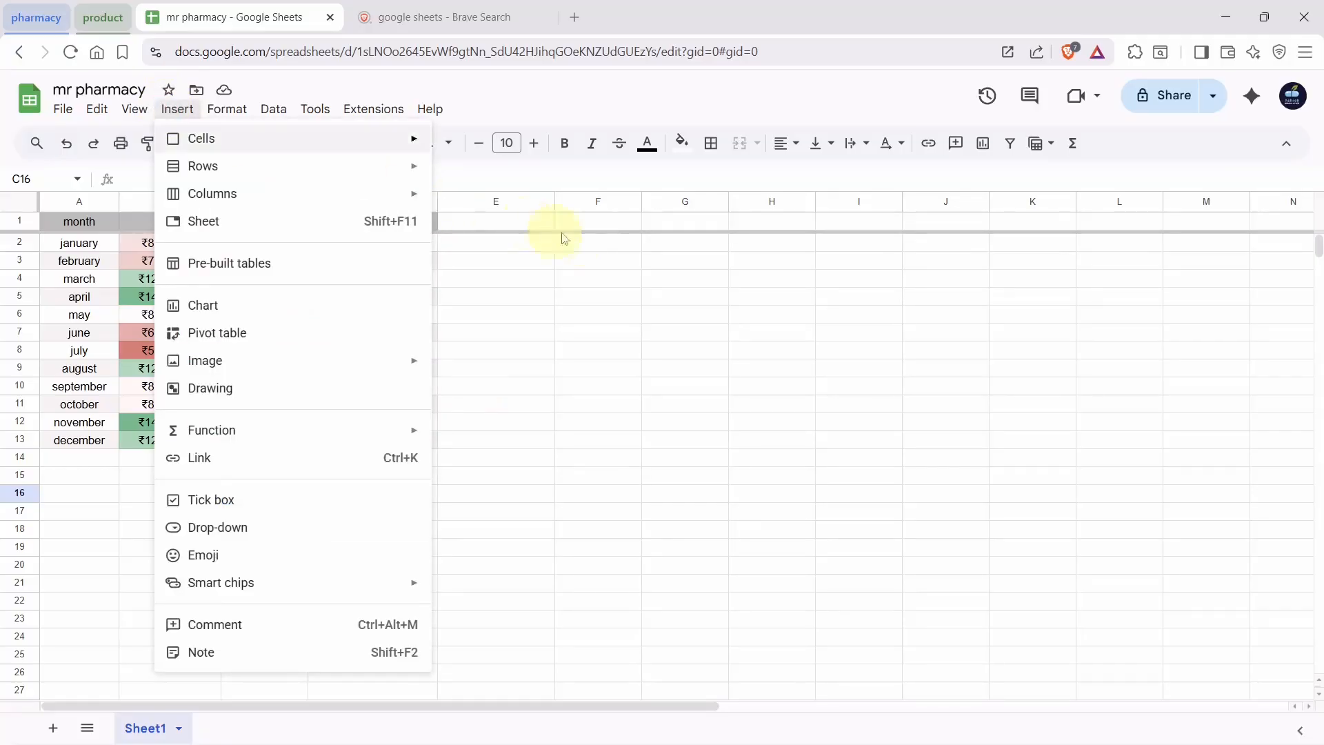
click(648, 315)
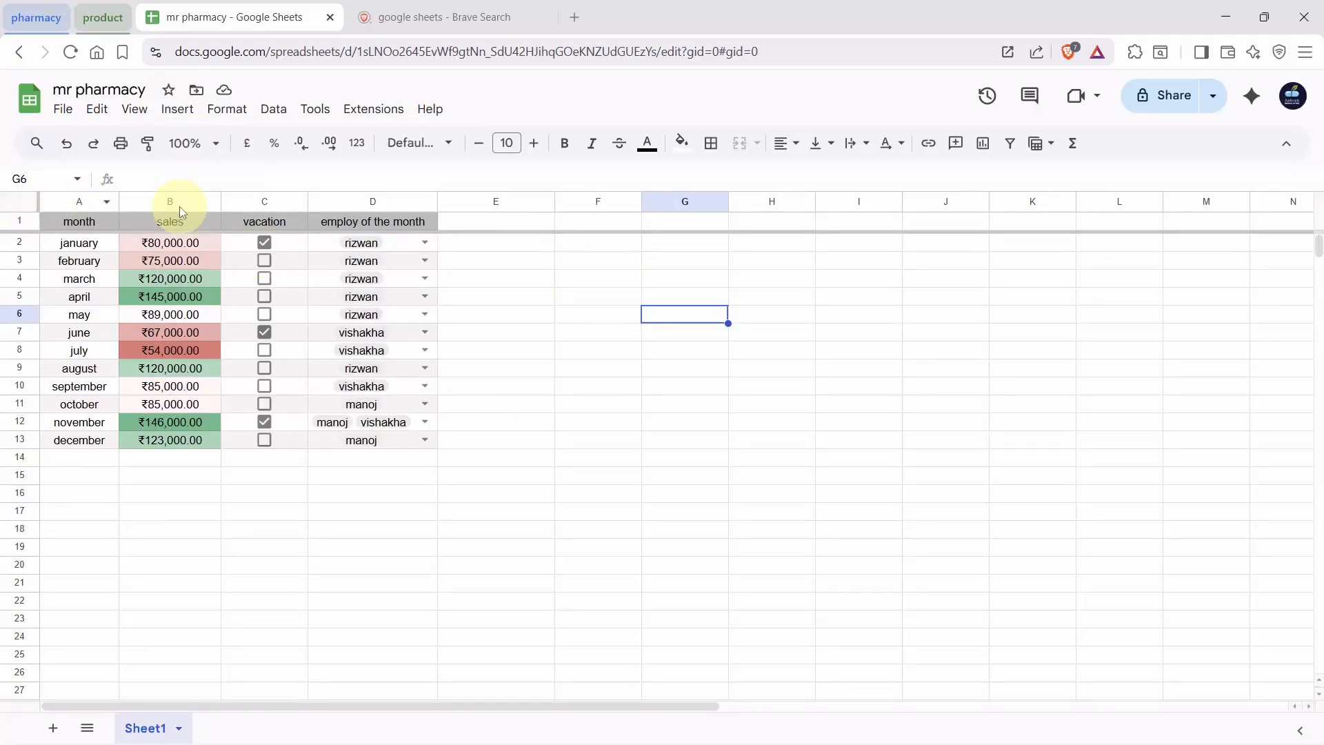
click(181, 207)
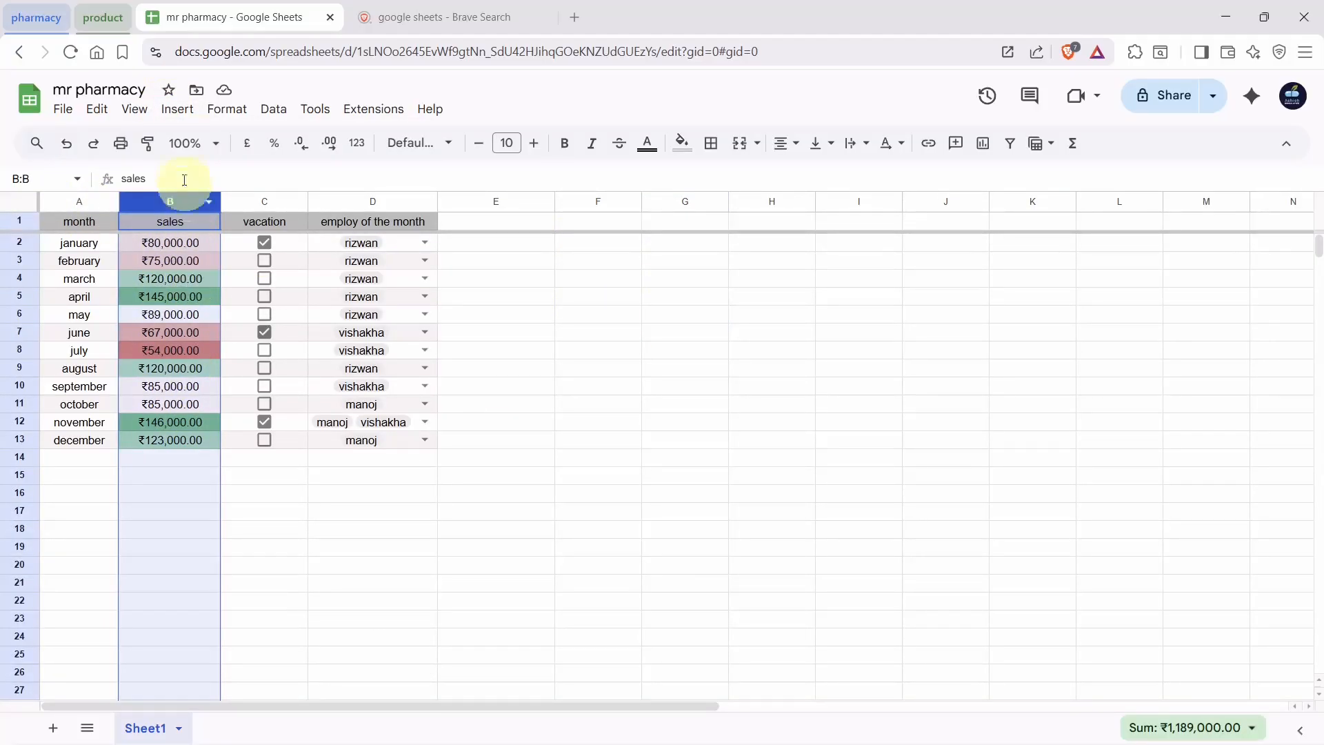
click(174, 110)
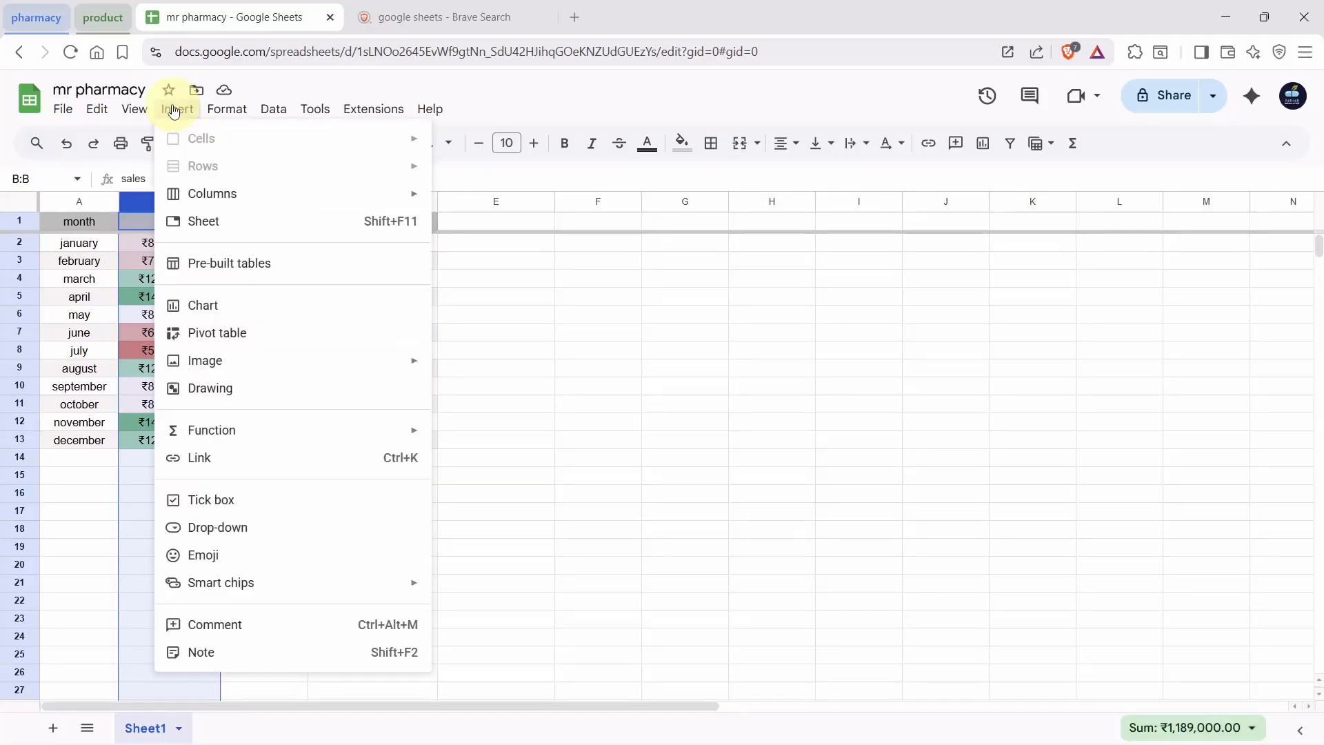
Add a chart of the sales column beside the table and switch it from column to line to pie
click(255, 302)
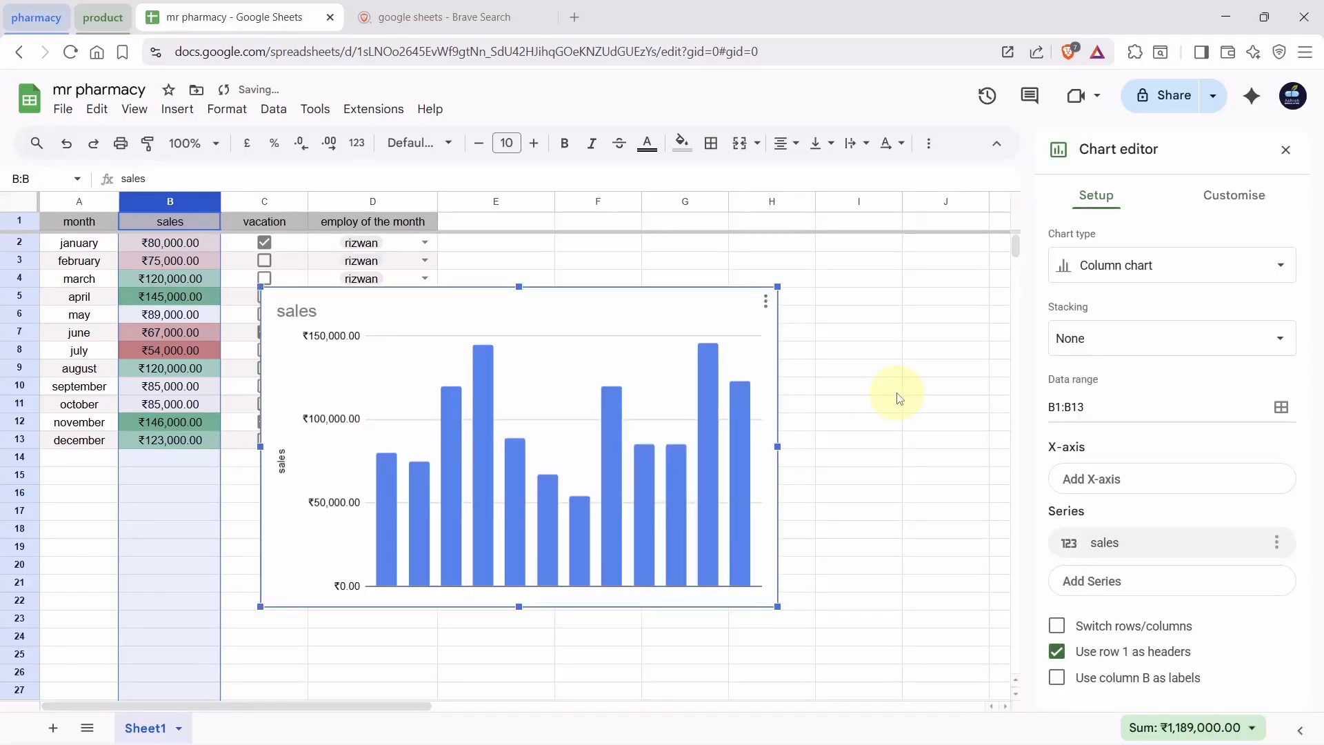
drag(575, 301, 787, 264)
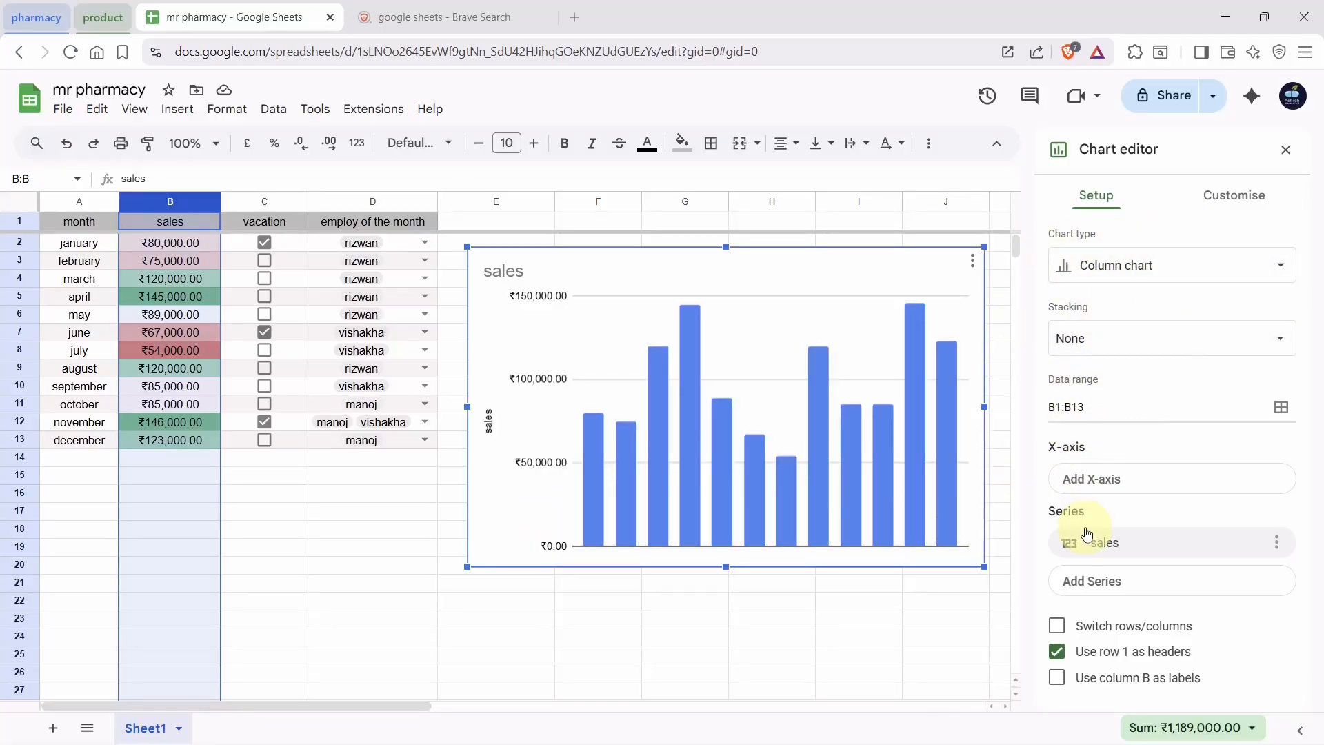
click(1205, 257)
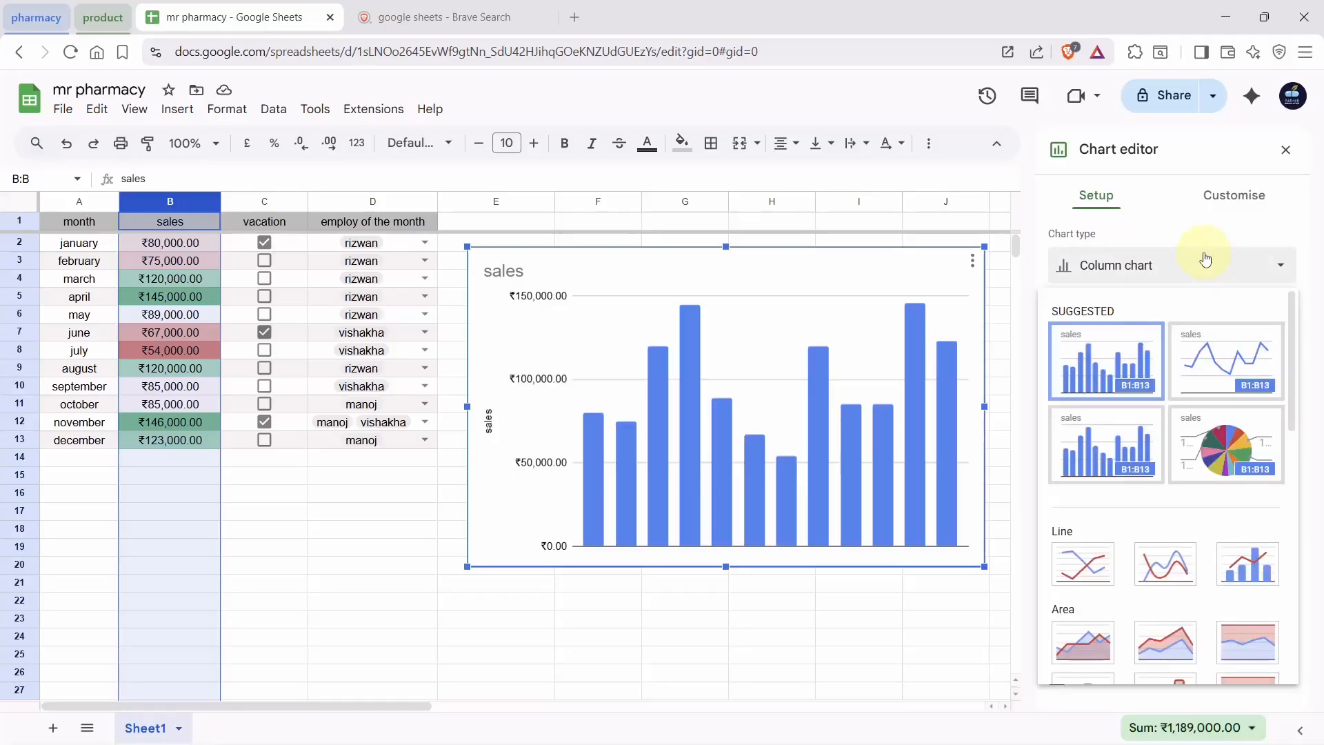
click(1216, 366)
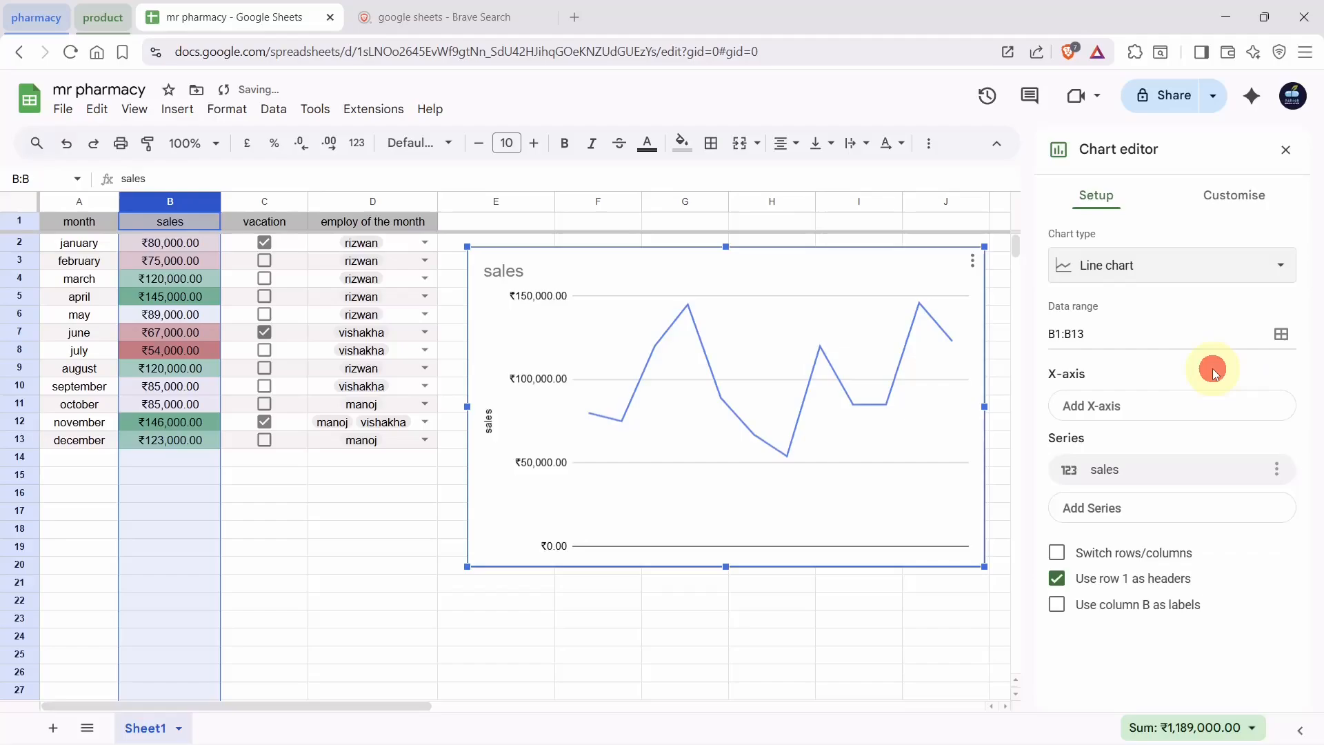
click(1168, 267)
click(1200, 432)
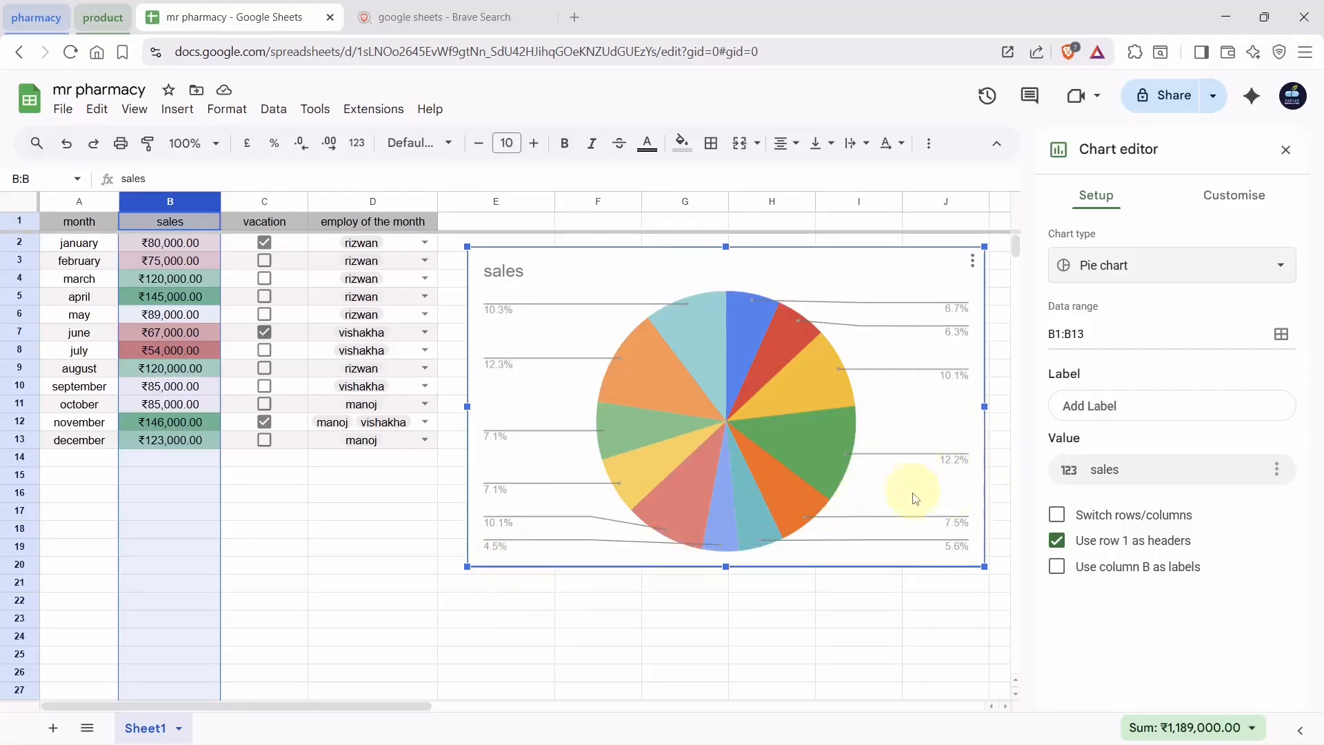
Close the chart editor and delete the sales pie chart
click(814, 443)
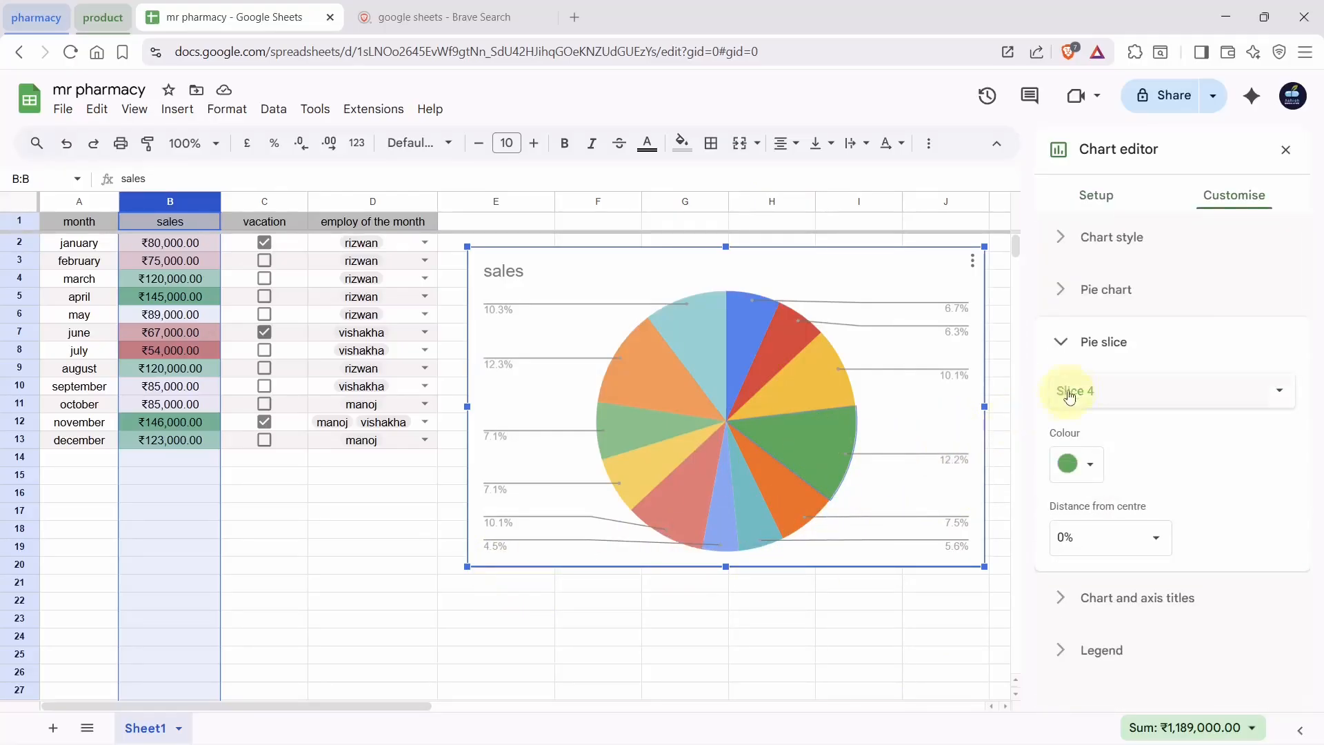
click(1285, 150)
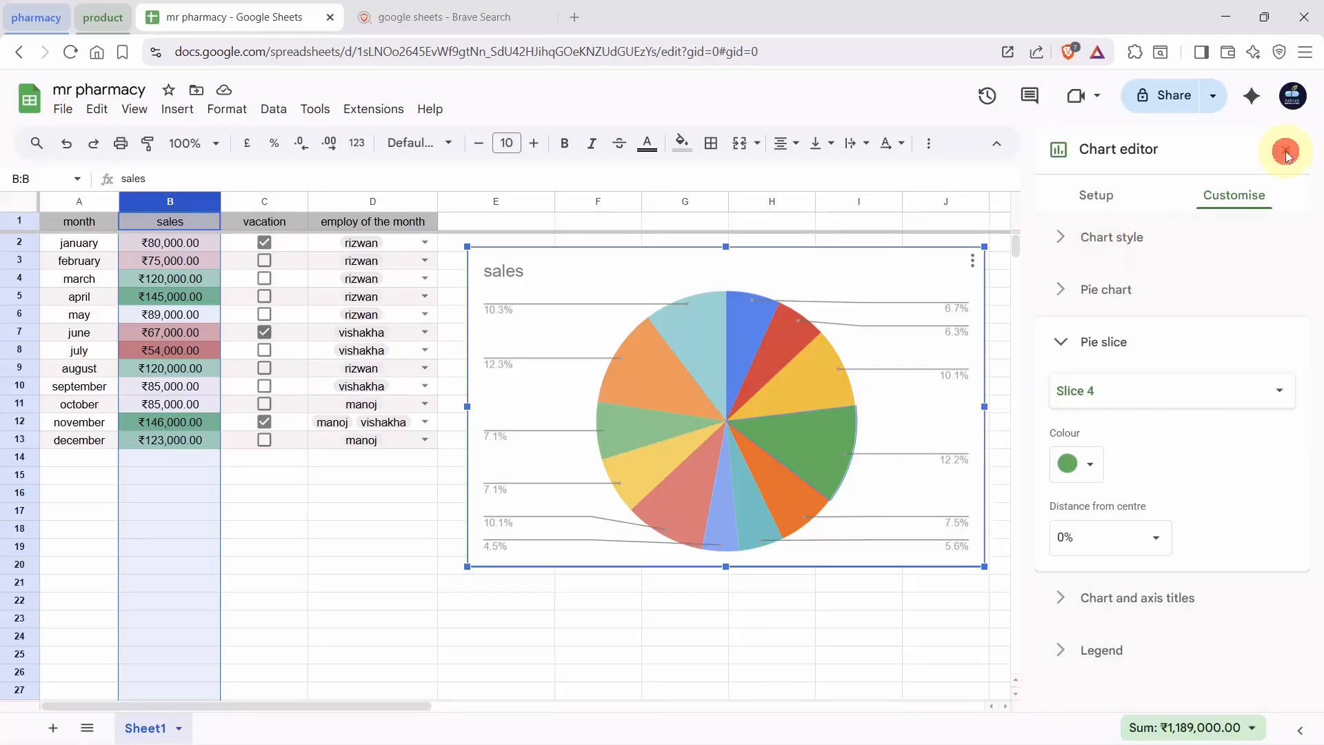
click(736, 257)
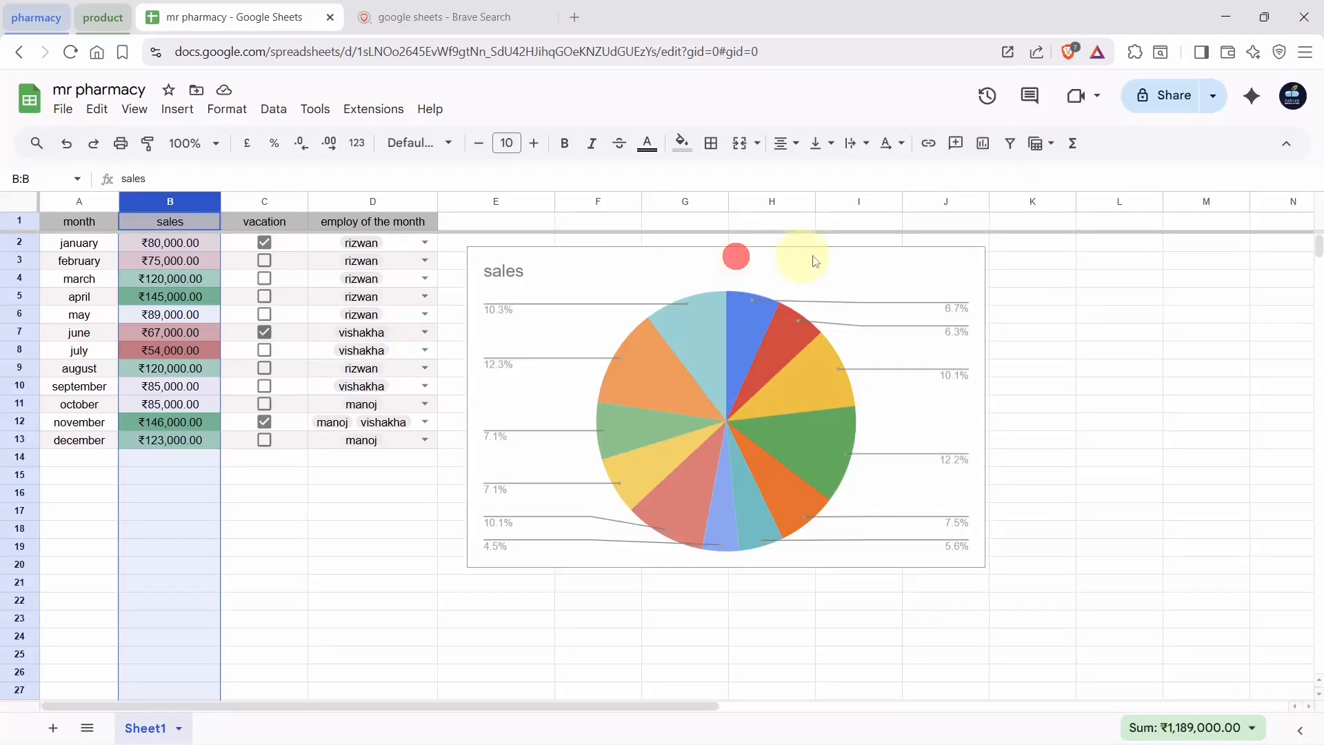
click(643, 291)
click(972, 264)
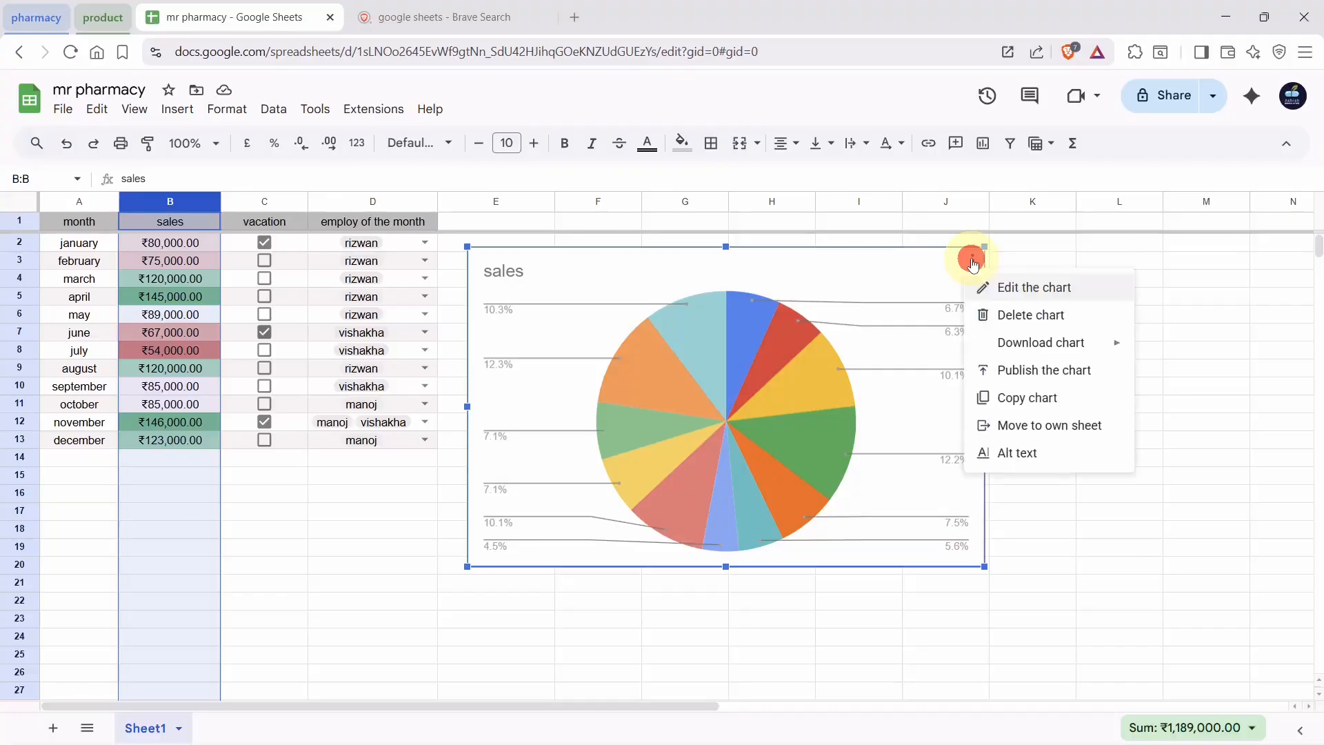
click(987, 315)
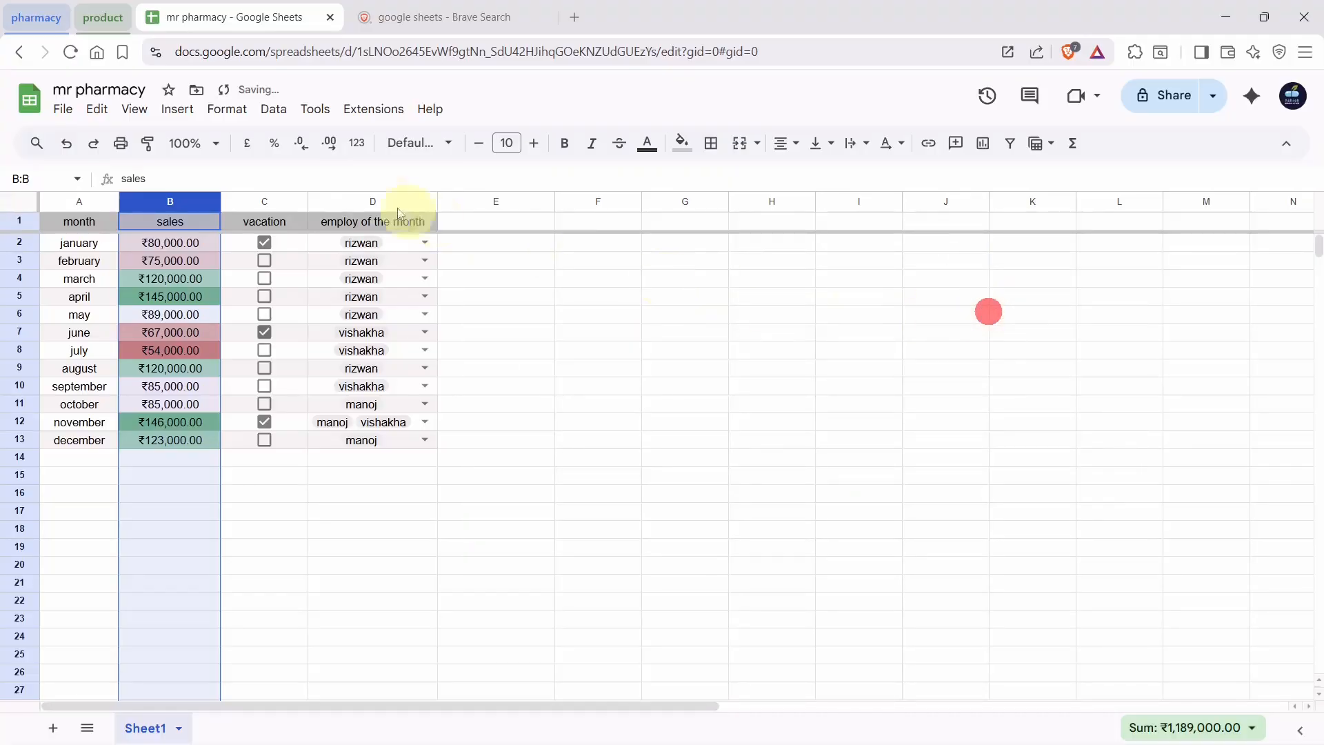
Insert a Google Images photo from an 'indian man' search into cell F15
click(177, 109)
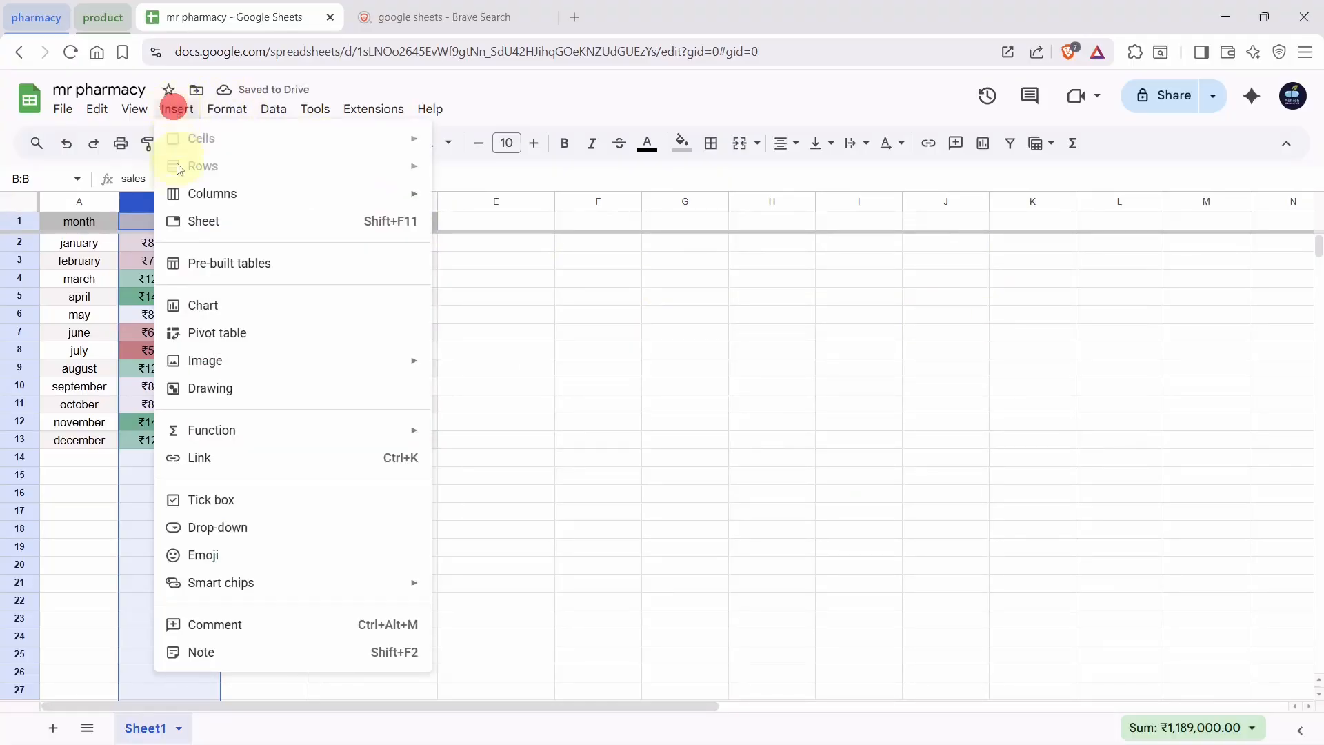
click(527, 320)
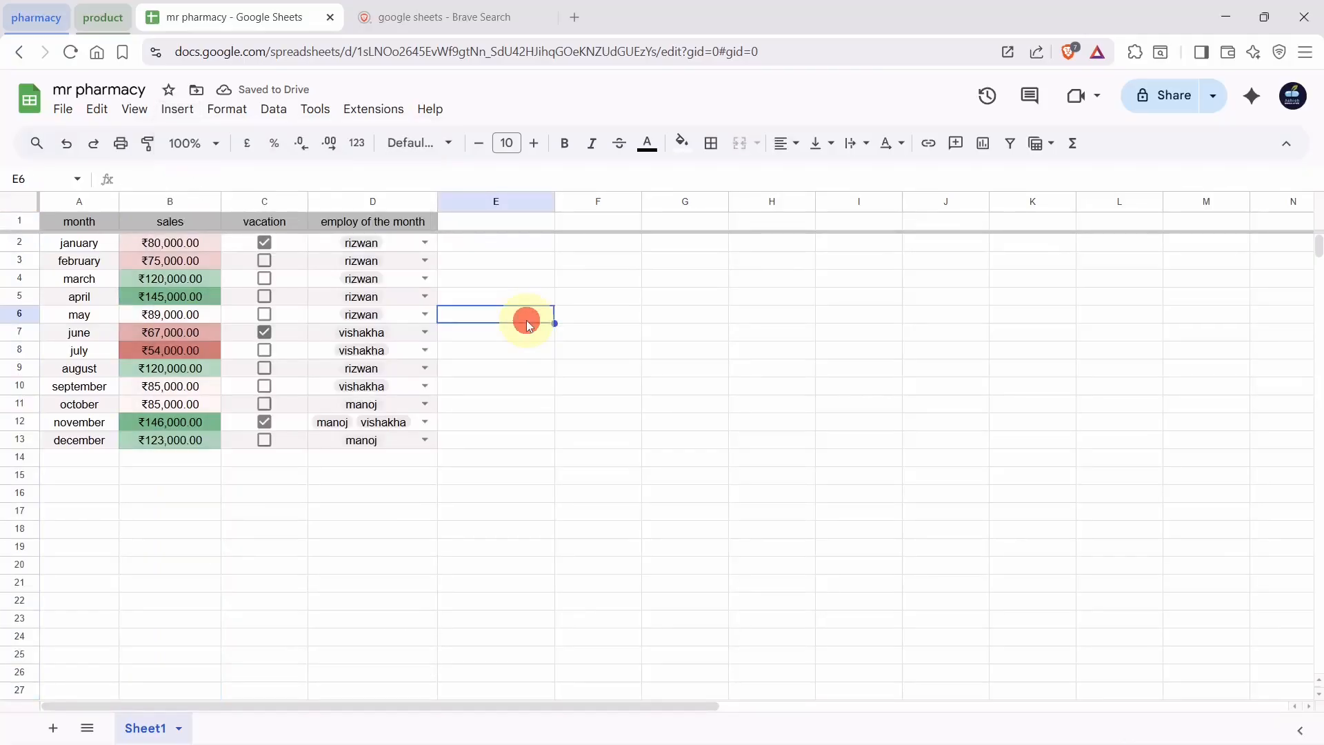
click(625, 483)
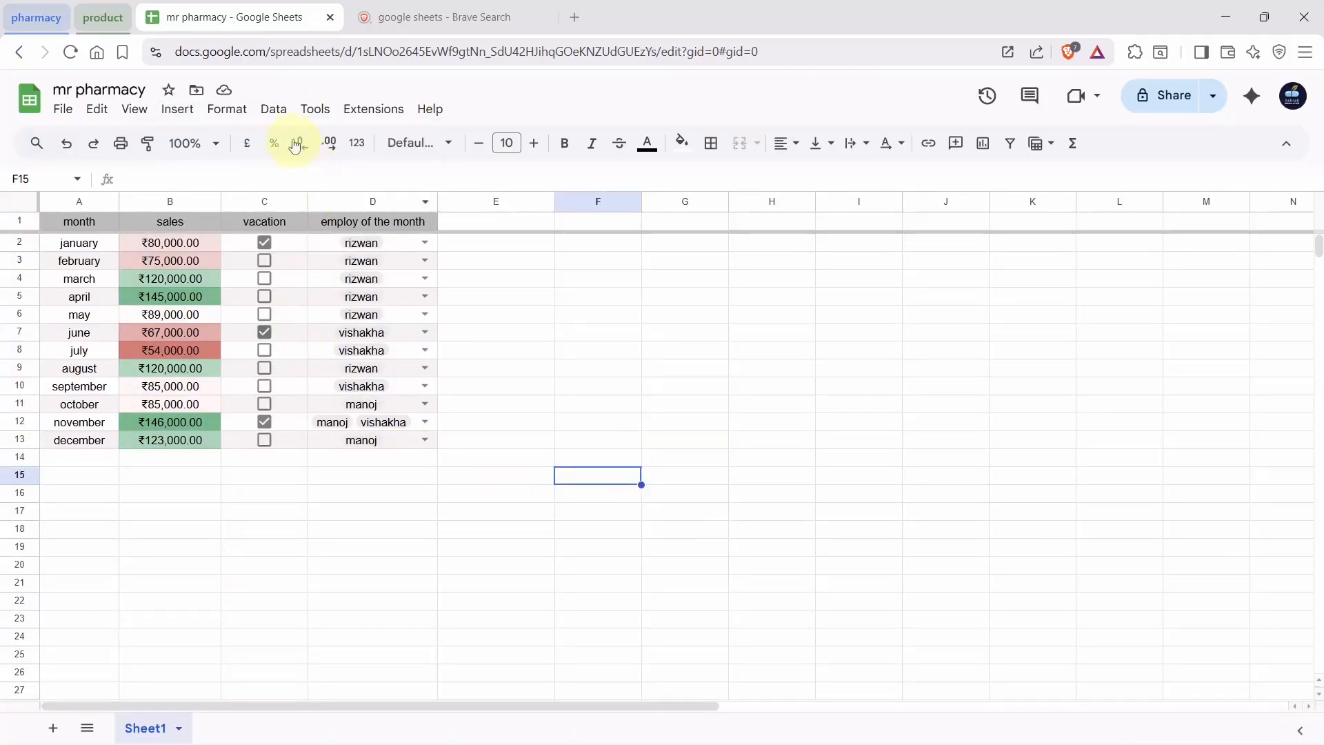
click(163, 109)
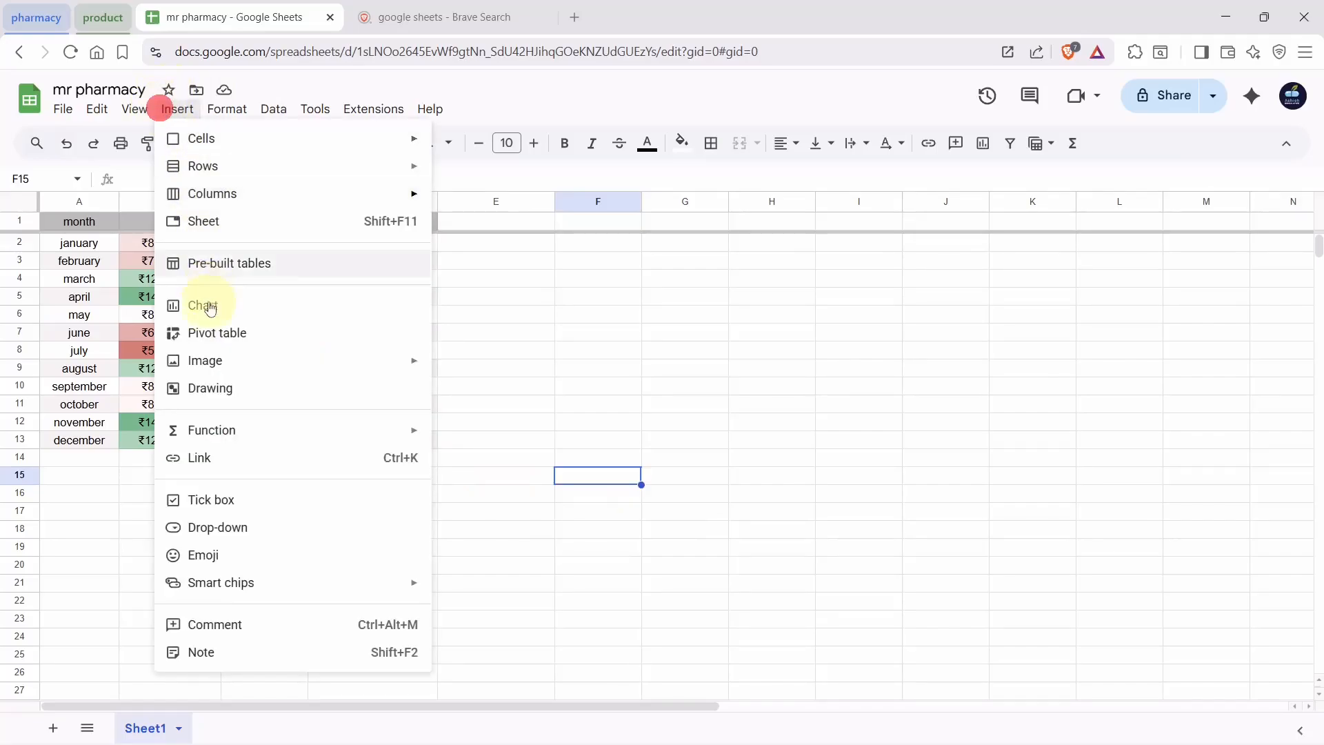
mouse_move(203, 359)
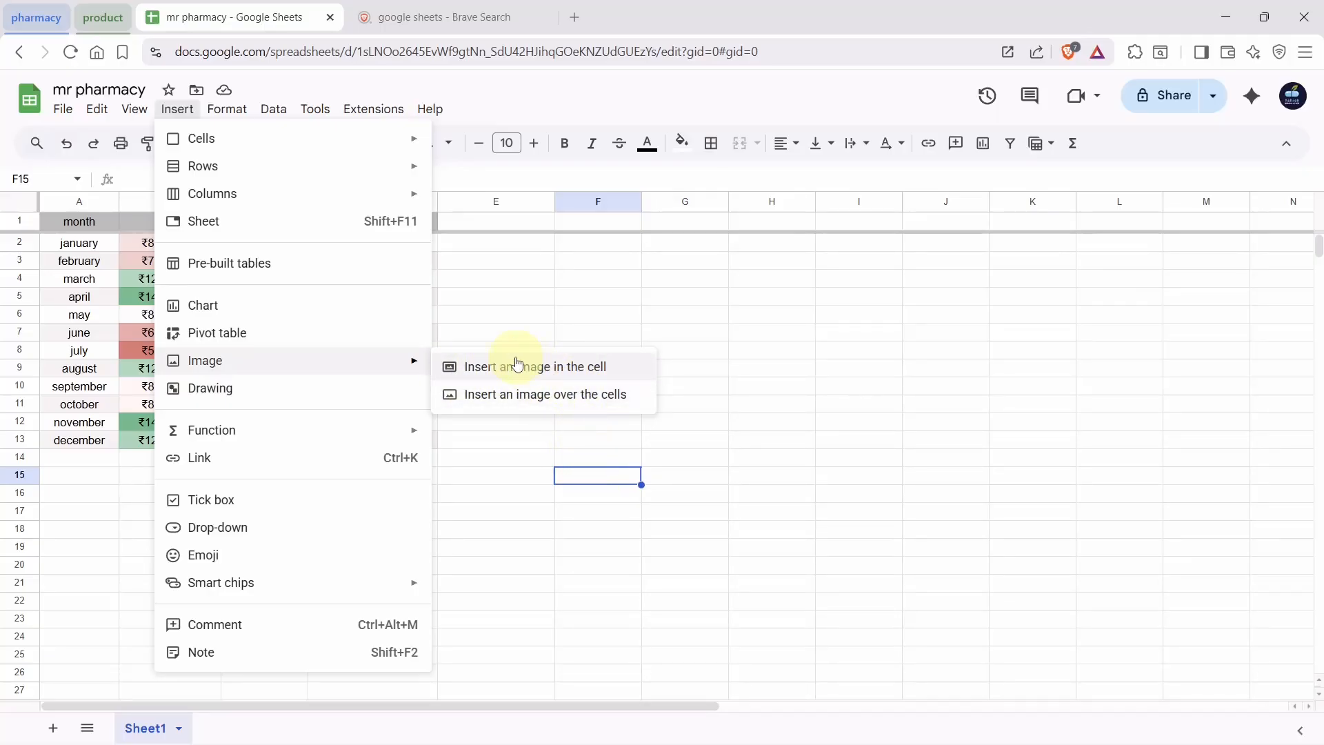
click(626, 369)
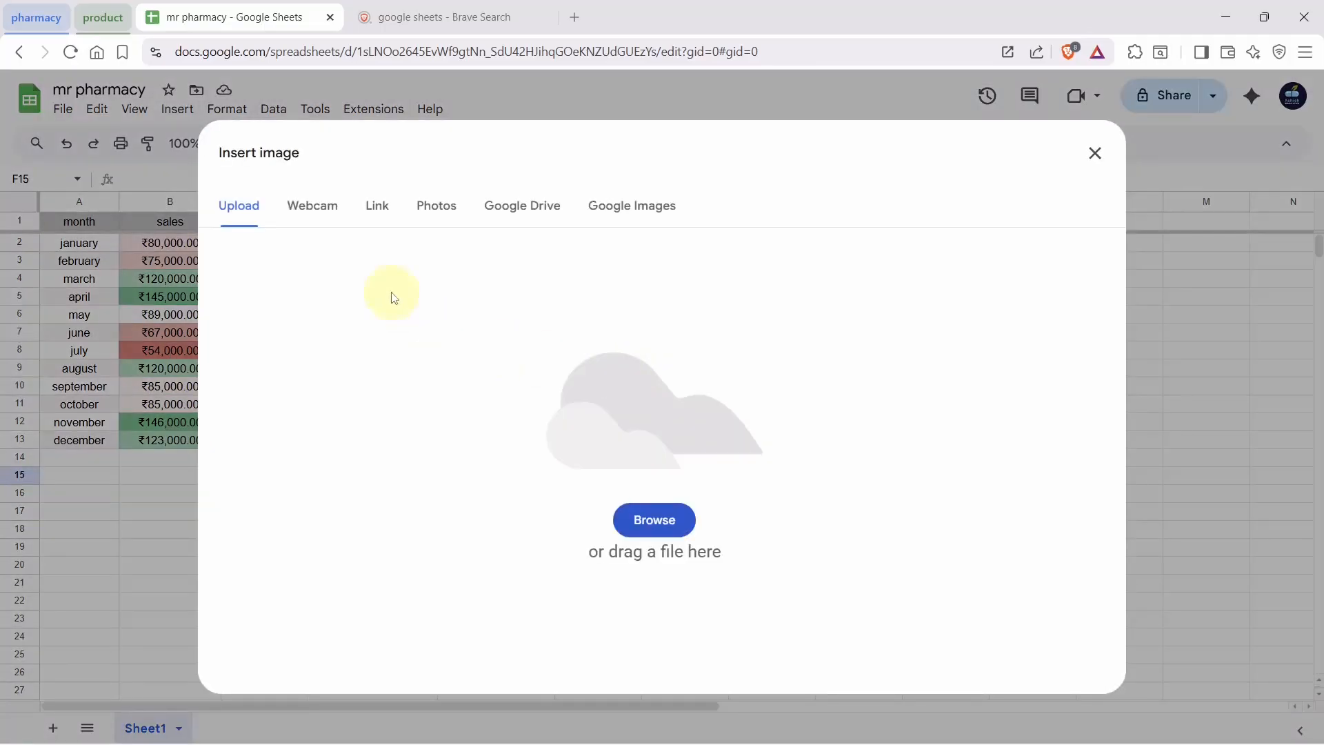
click(611, 207)
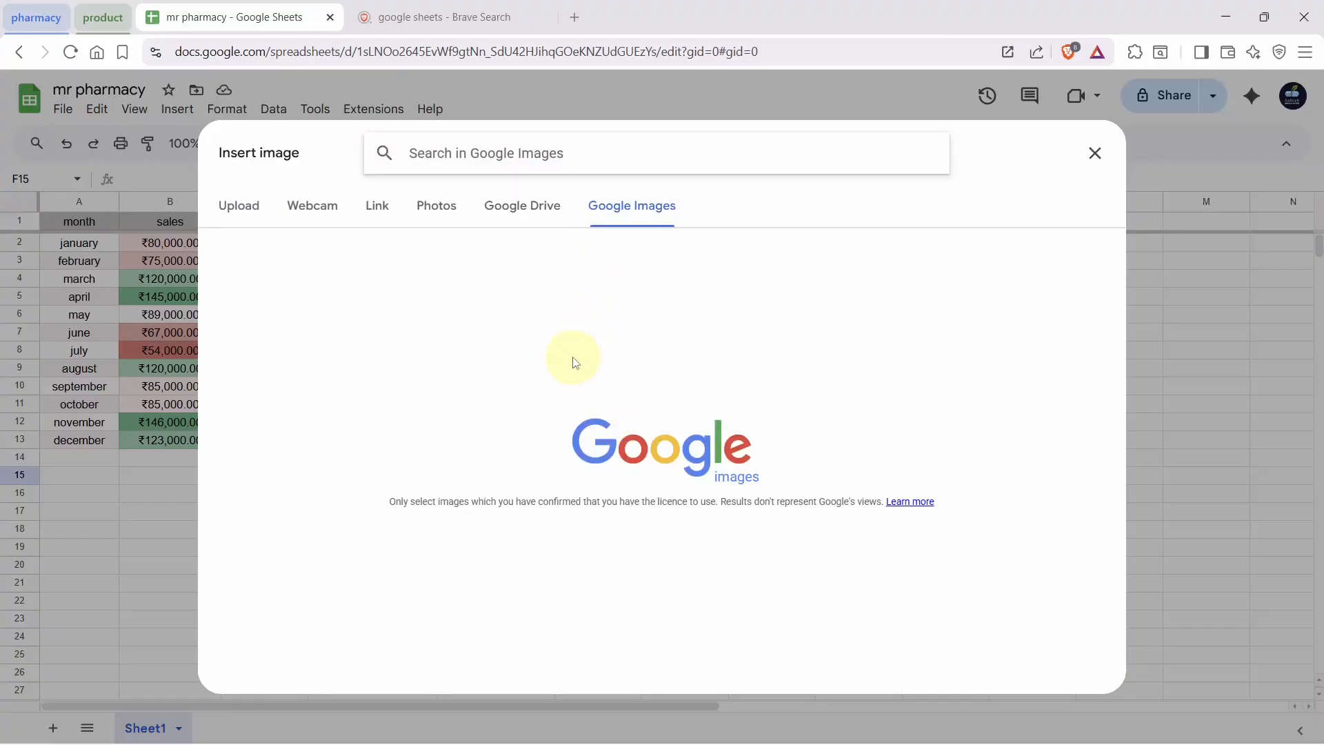
text(indian man)
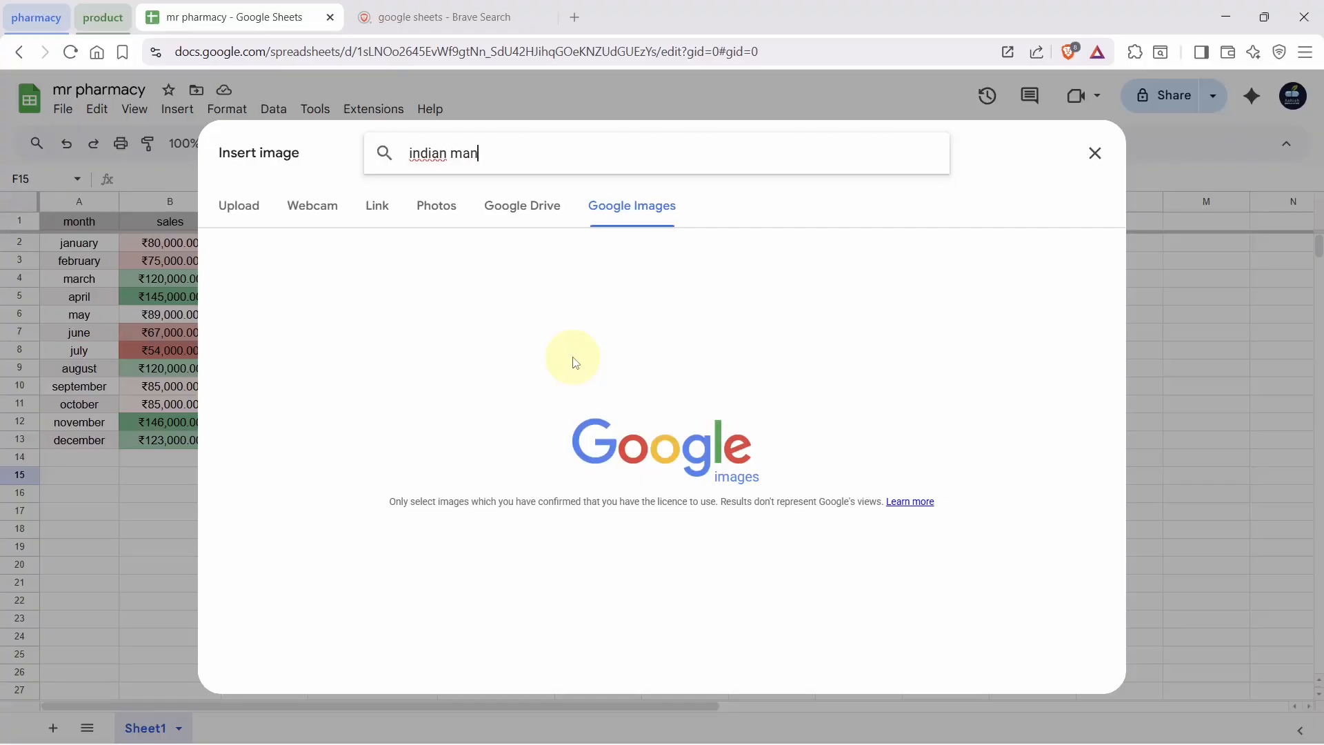
key(Return)
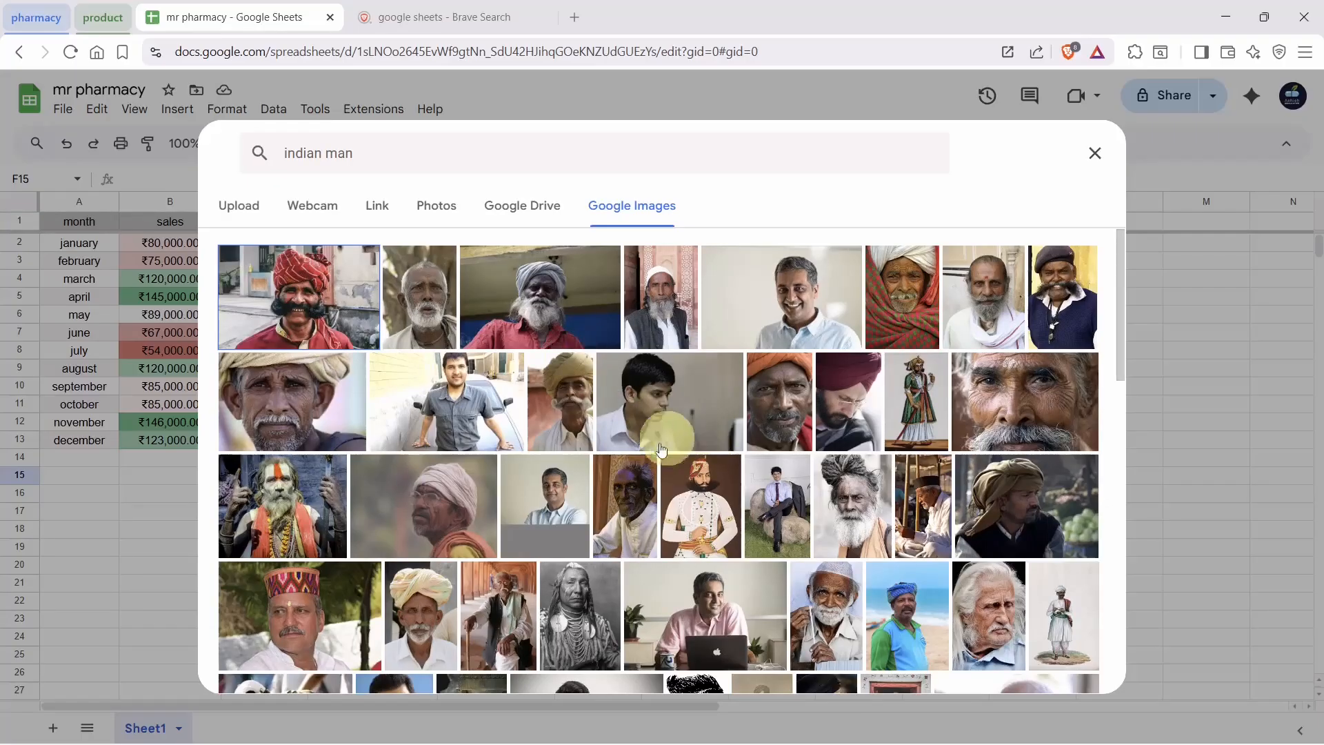
click(635, 410)
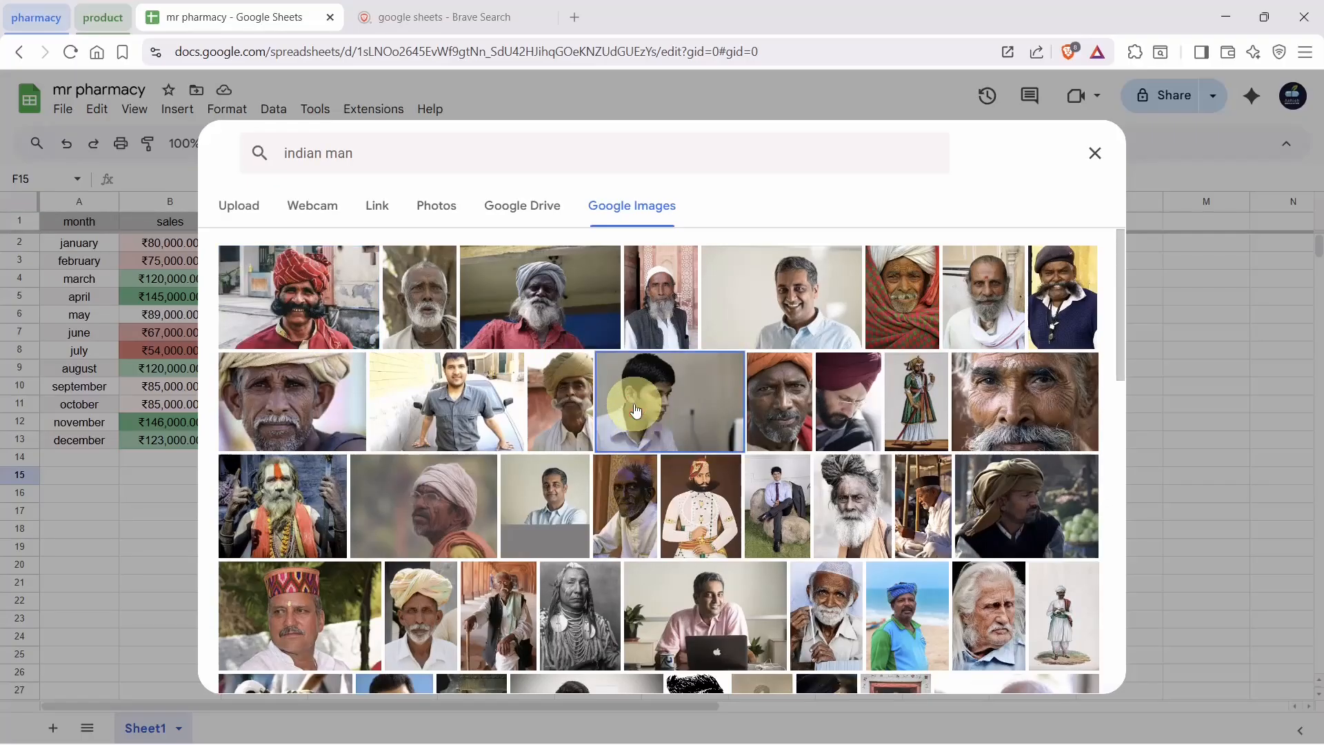
click(1073, 669)
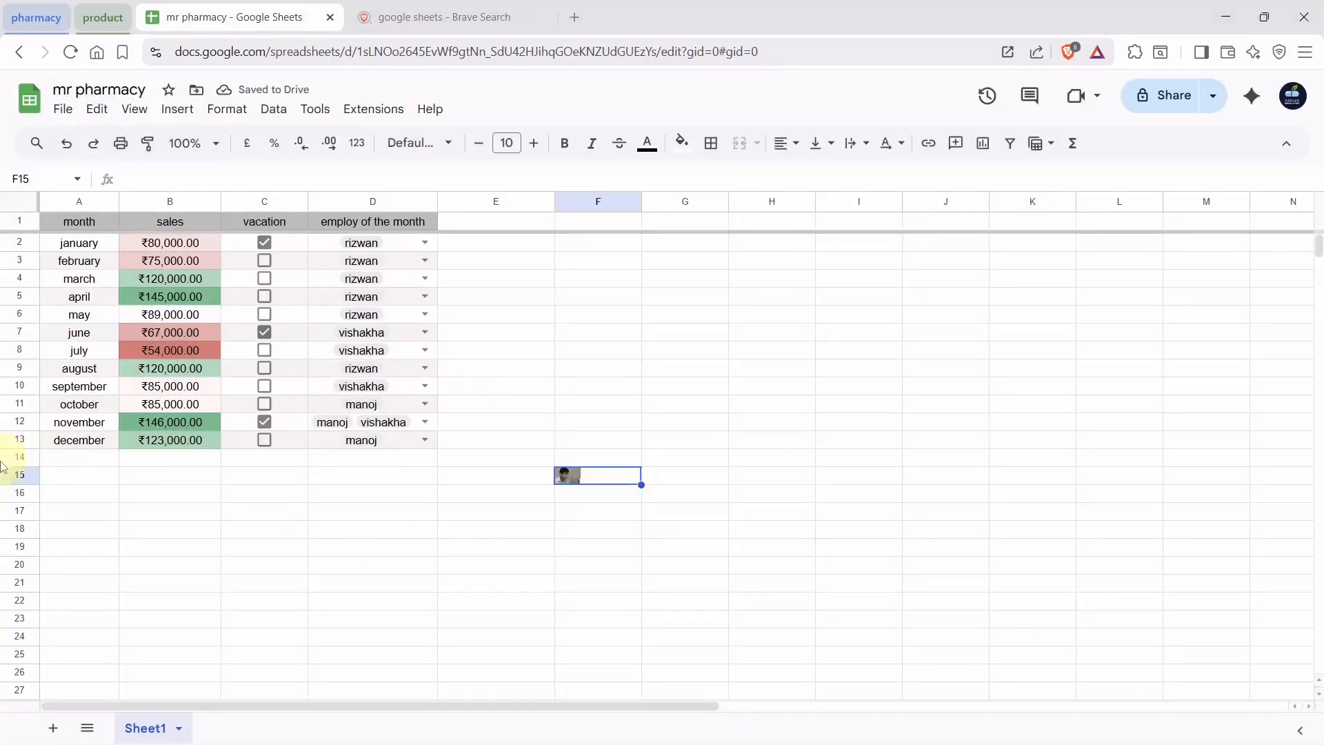
Make row 15 taller and widen column F so the photo shows larger
click(18, 478)
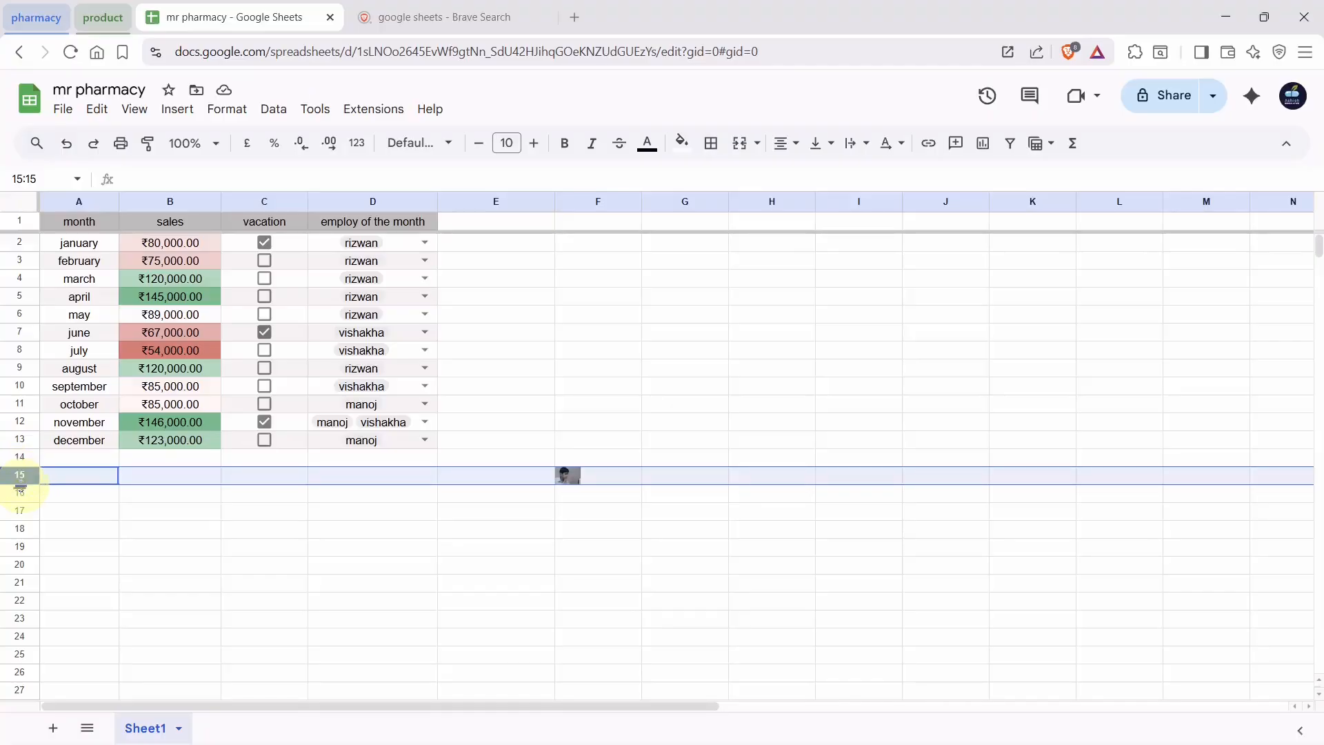
drag(20, 484, 14, 559)
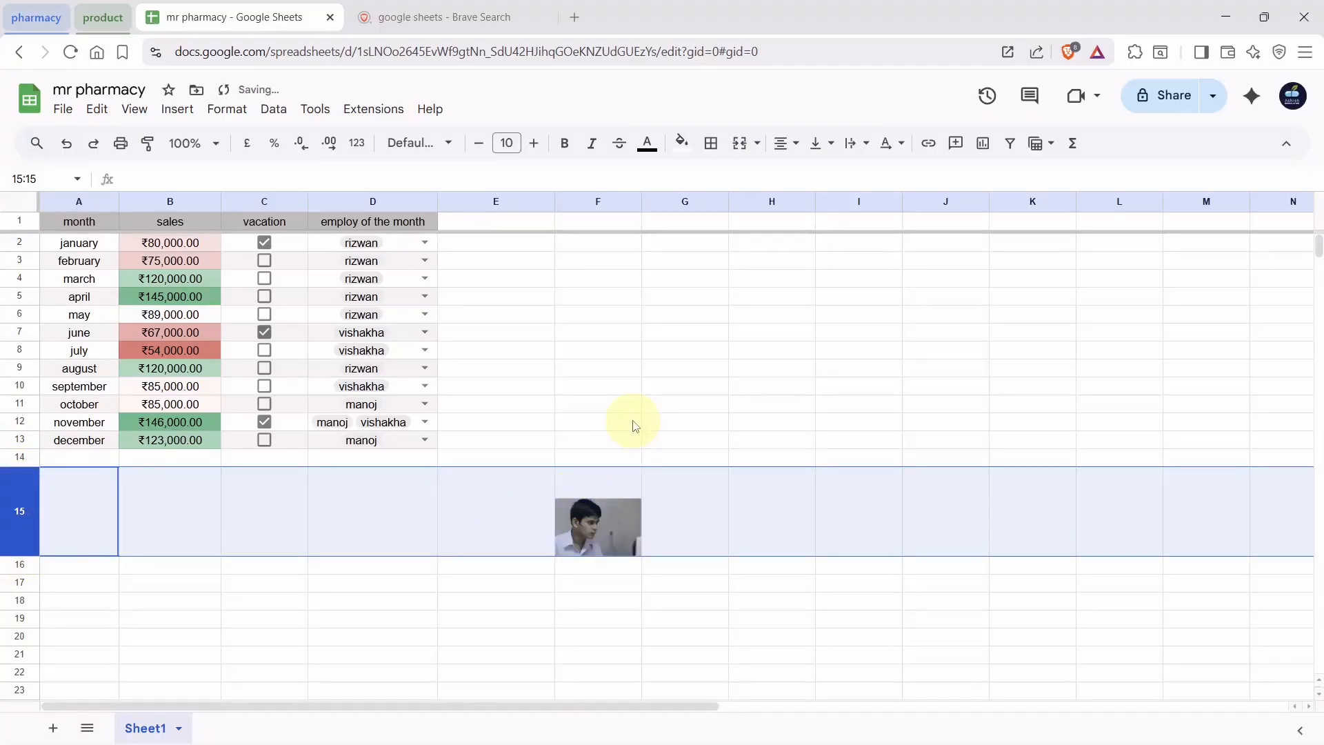
click(638, 202)
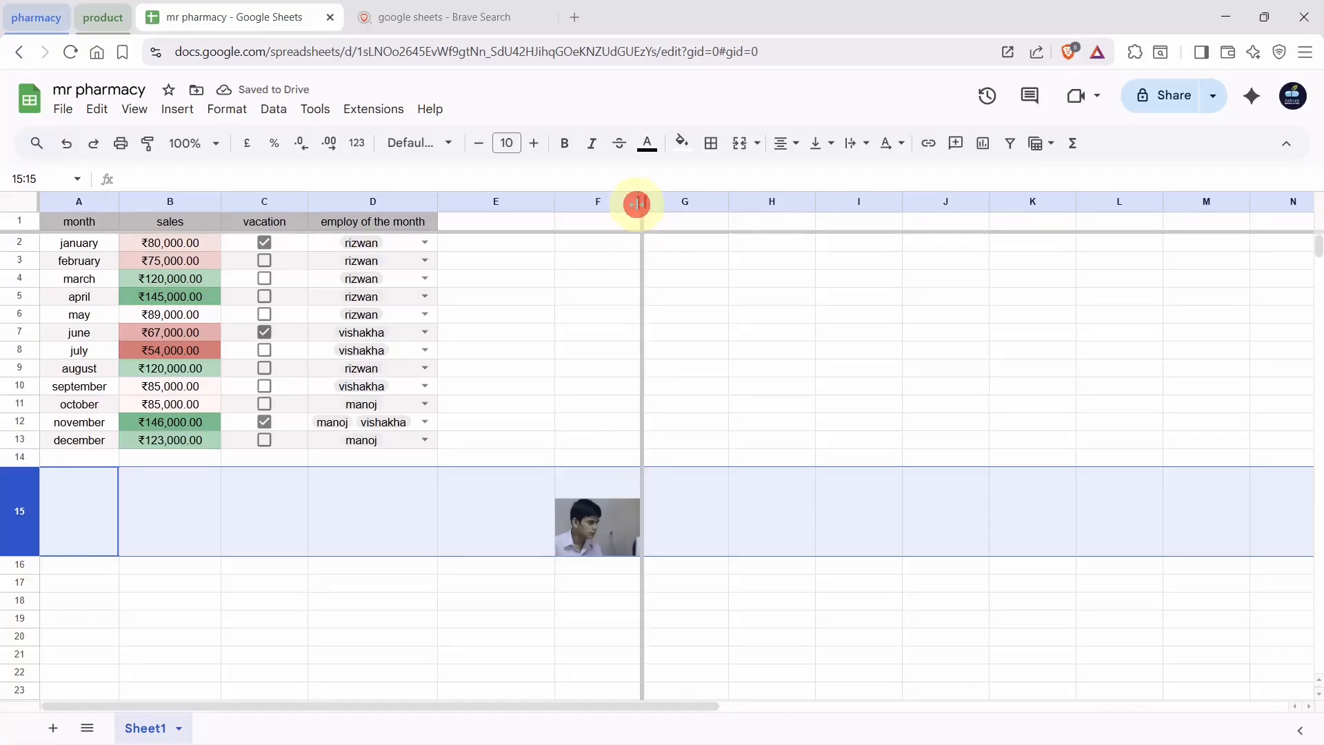
click(610, 201)
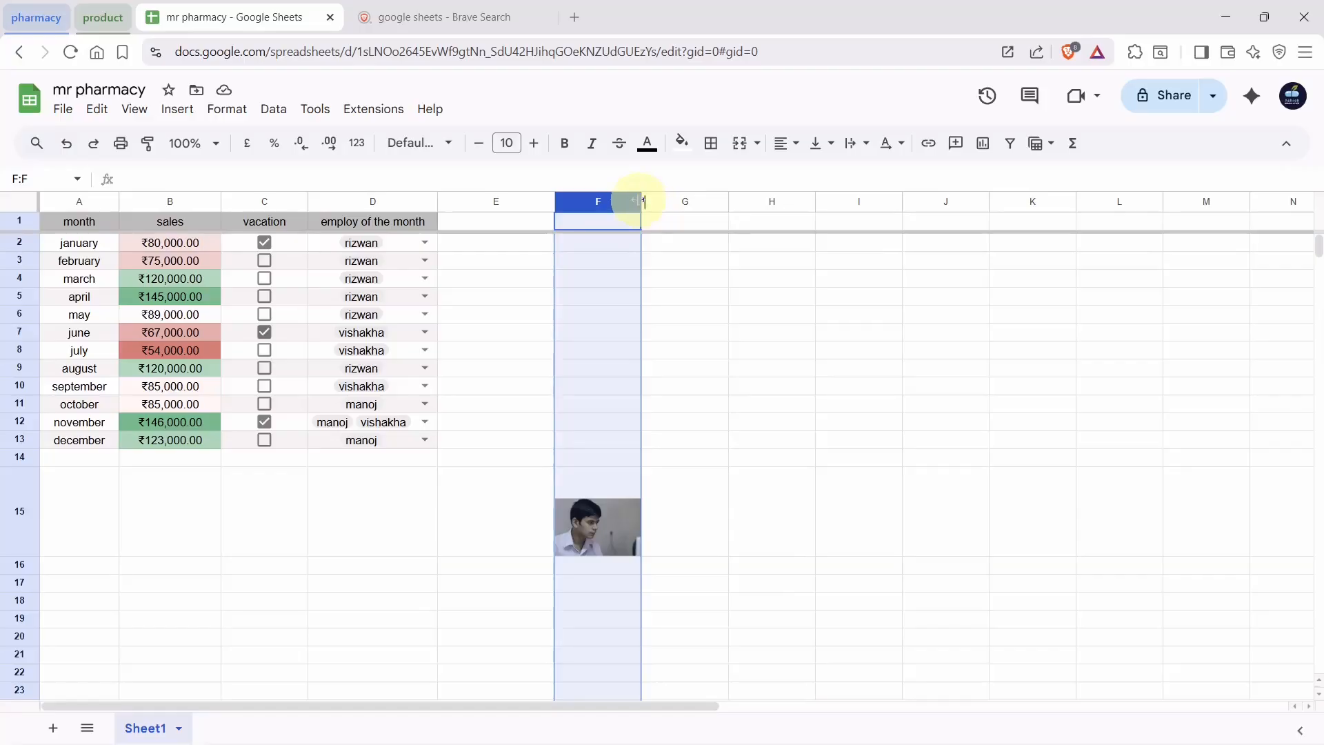
drag(643, 201, 698, 200)
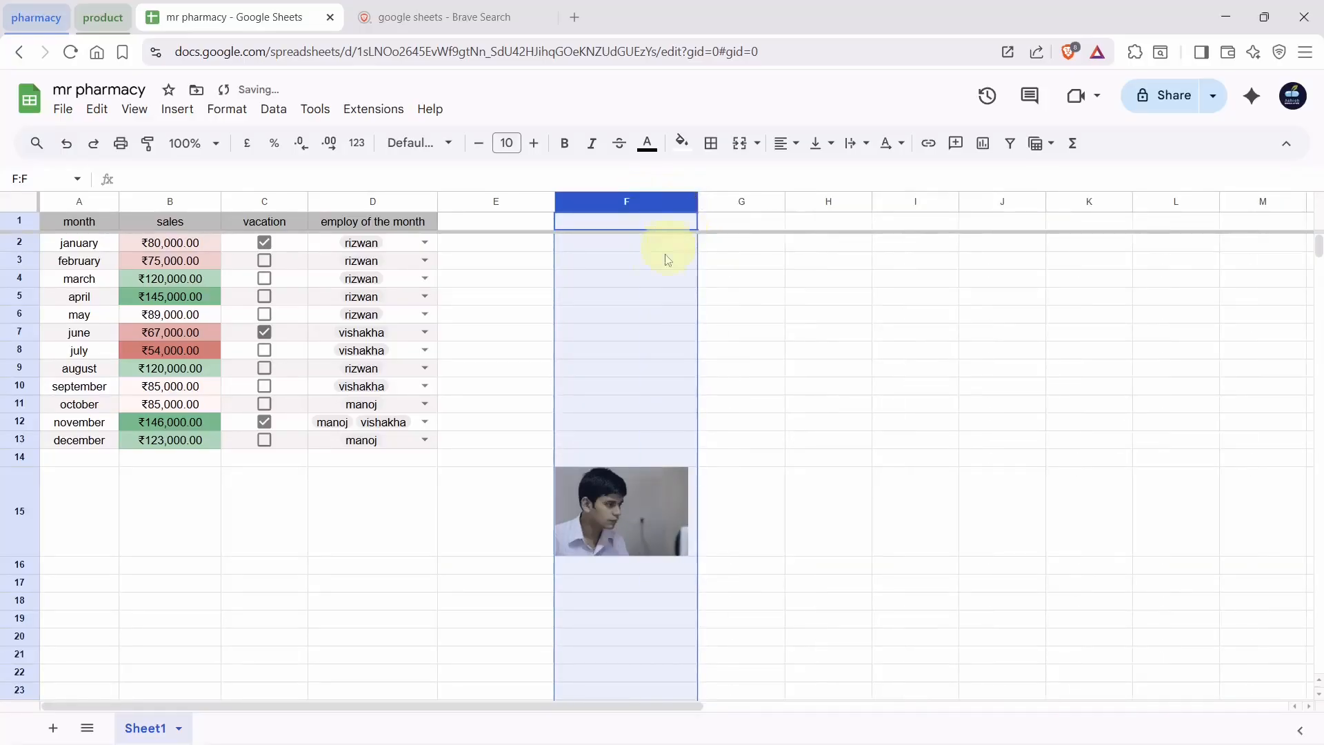
Label the photo by entering 'employ of the year' in cell E15
click(510, 504)
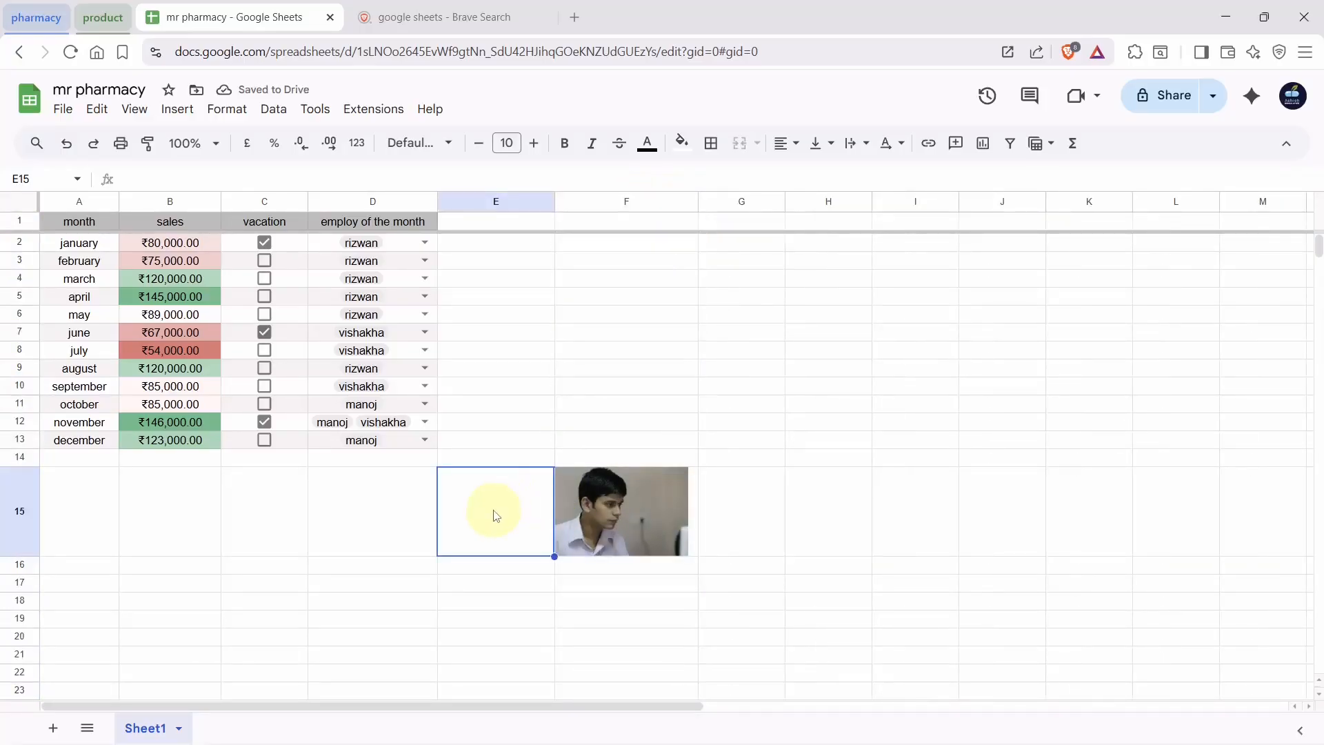
text(employ of the year)
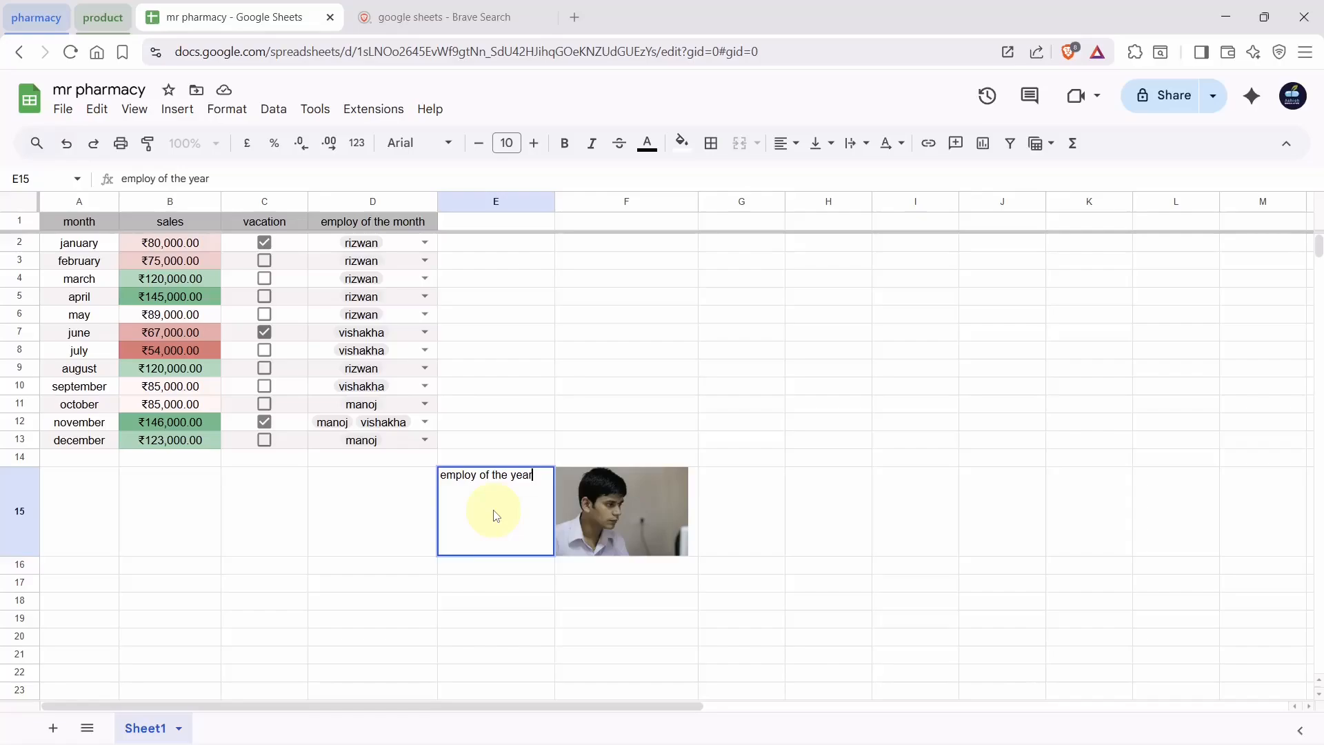
key(Return)
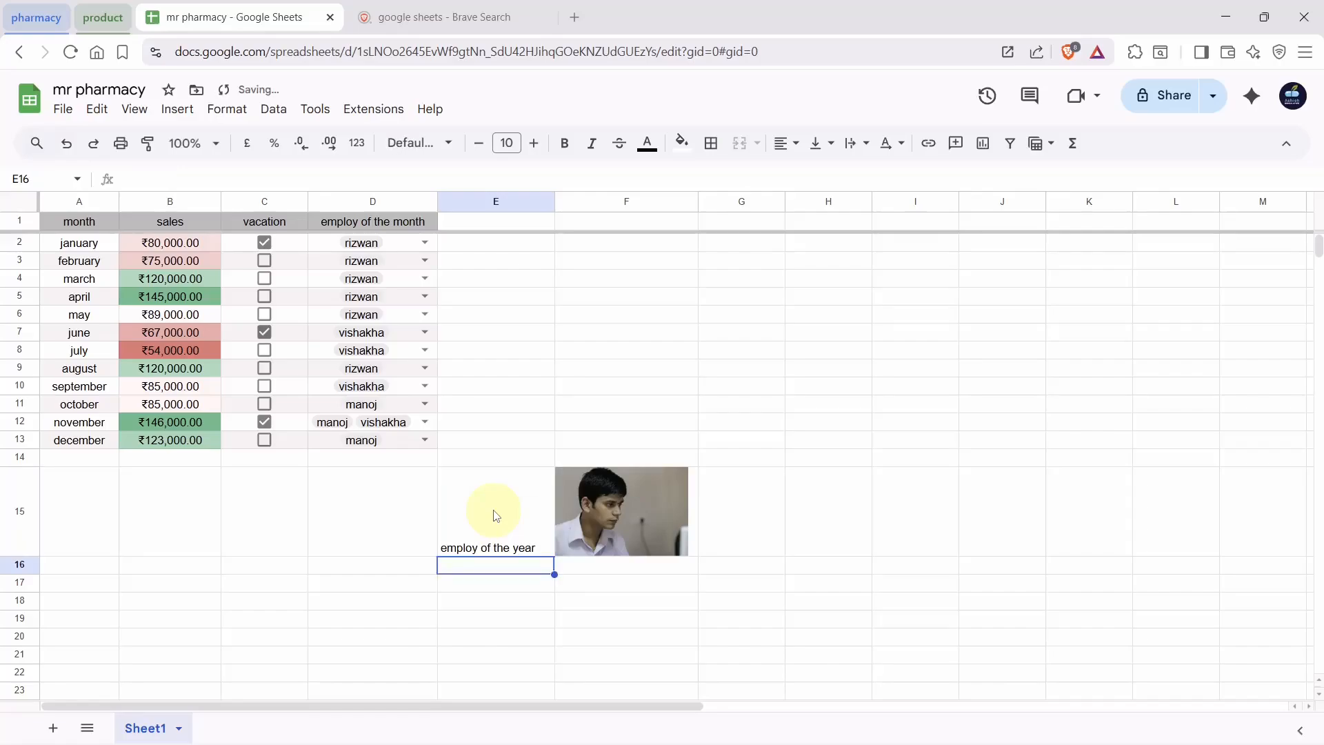
Select the sales table A1:D13 and start a pivot table from it on a new sheet
click(633, 603)
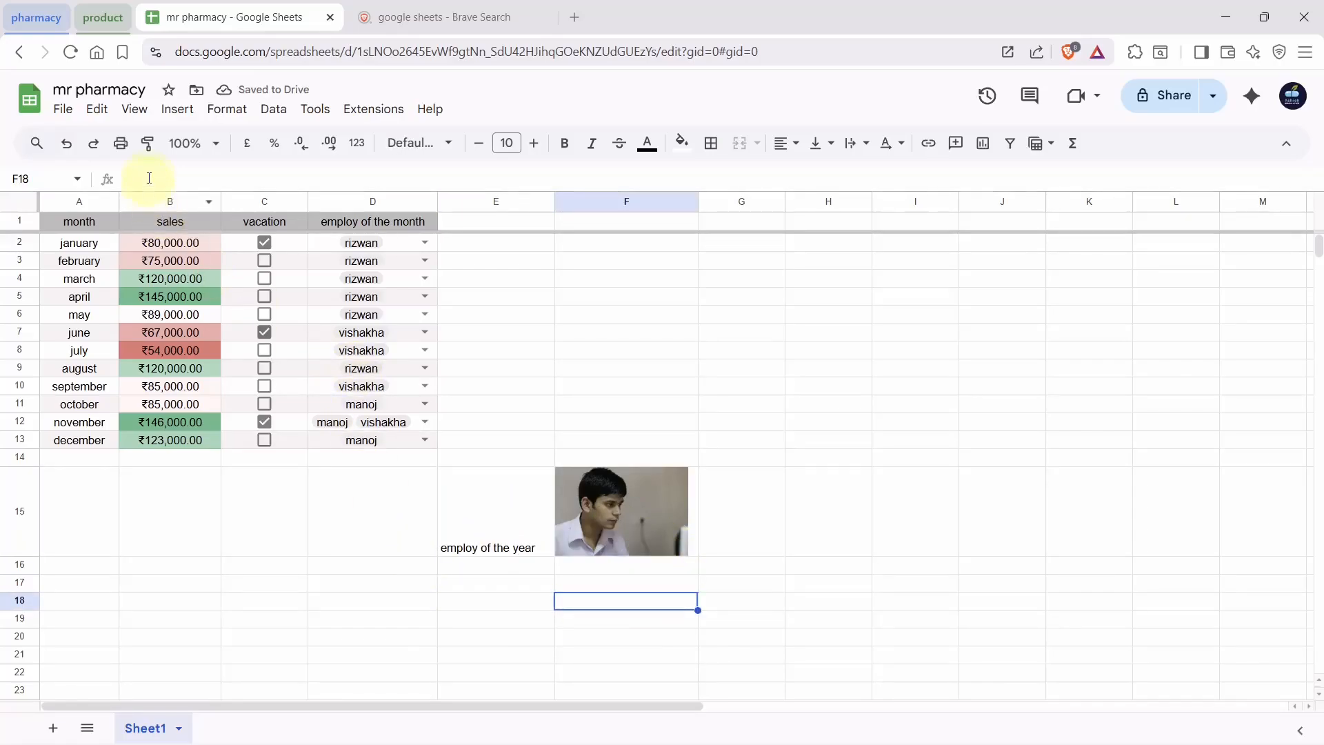
click(177, 109)
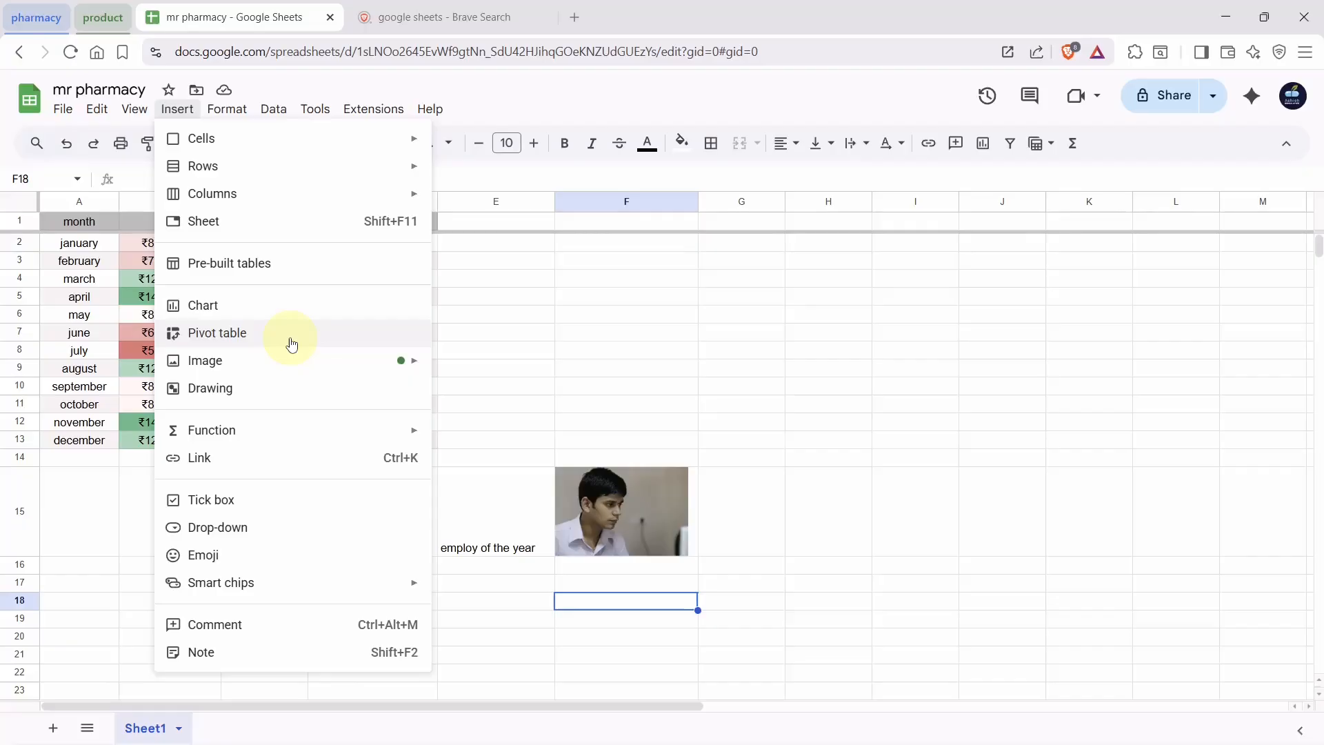
click(698, 373)
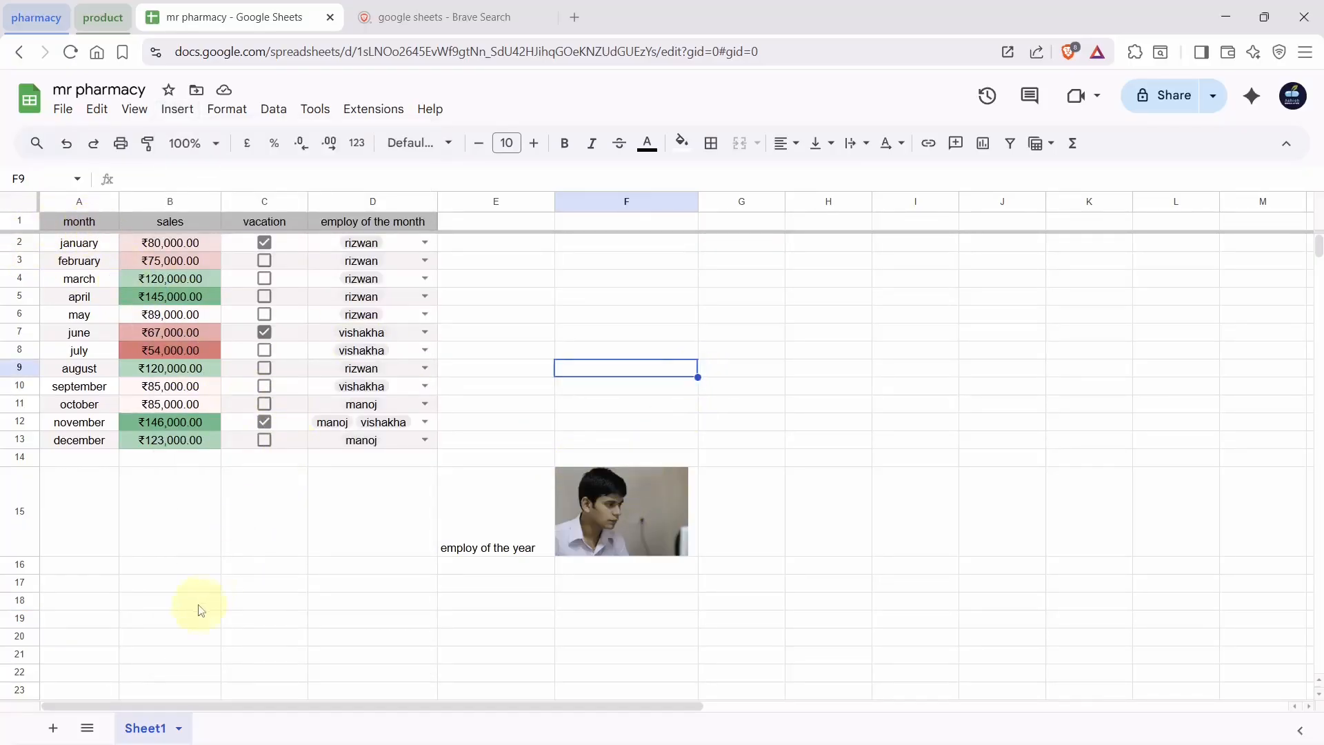
click(649, 376)
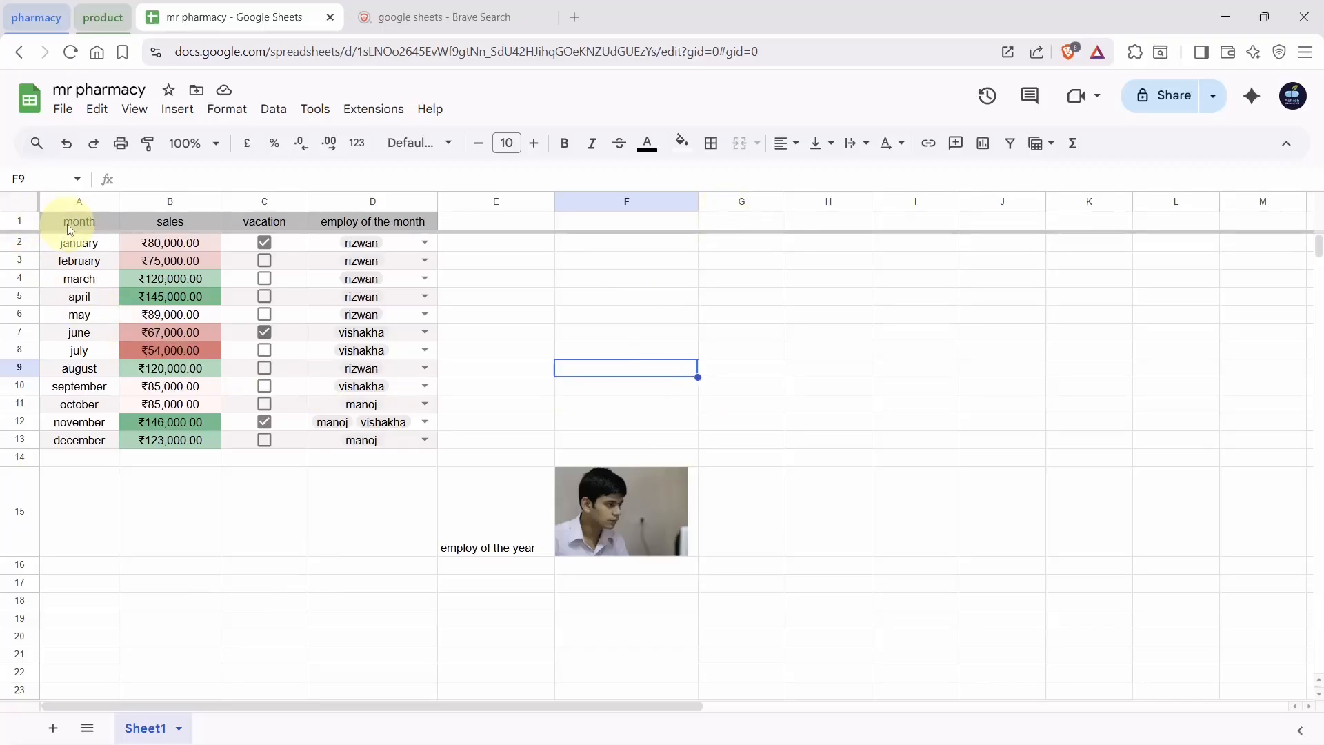
drag(68, 216, 393, 441)
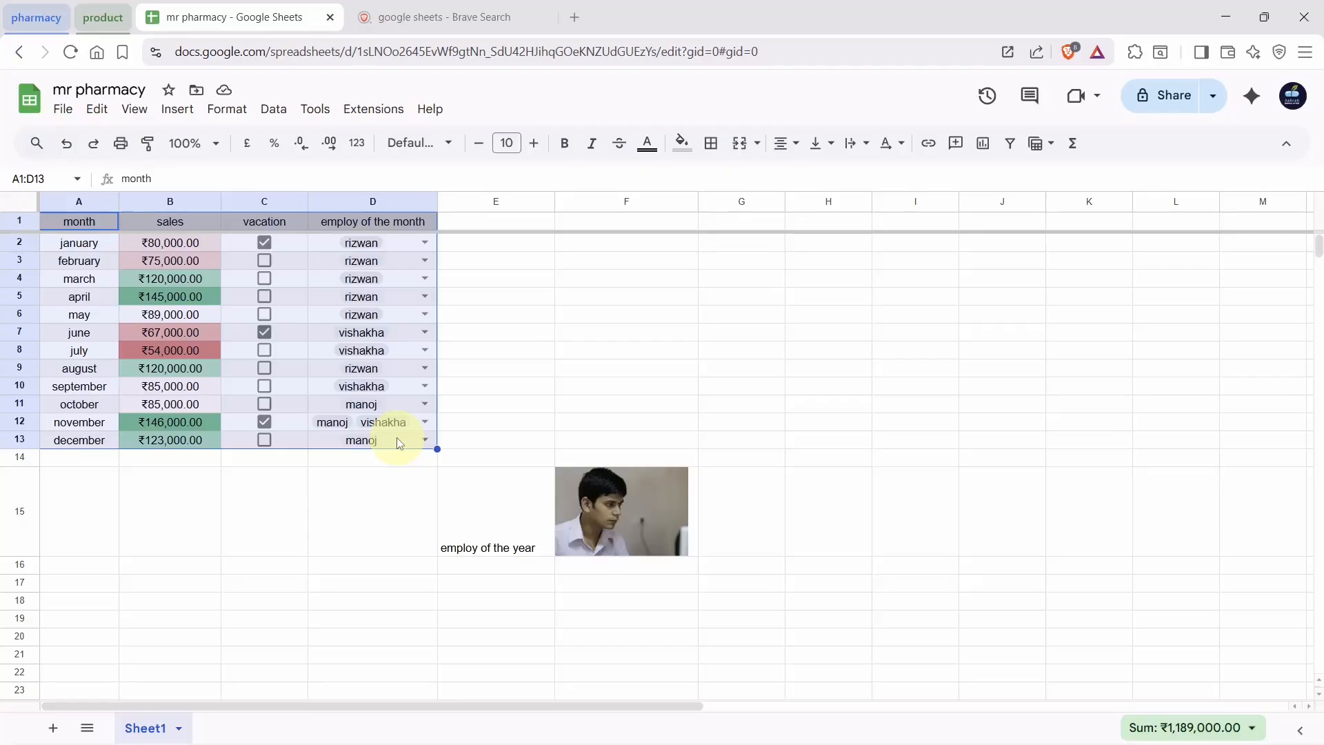
click(178, 110)
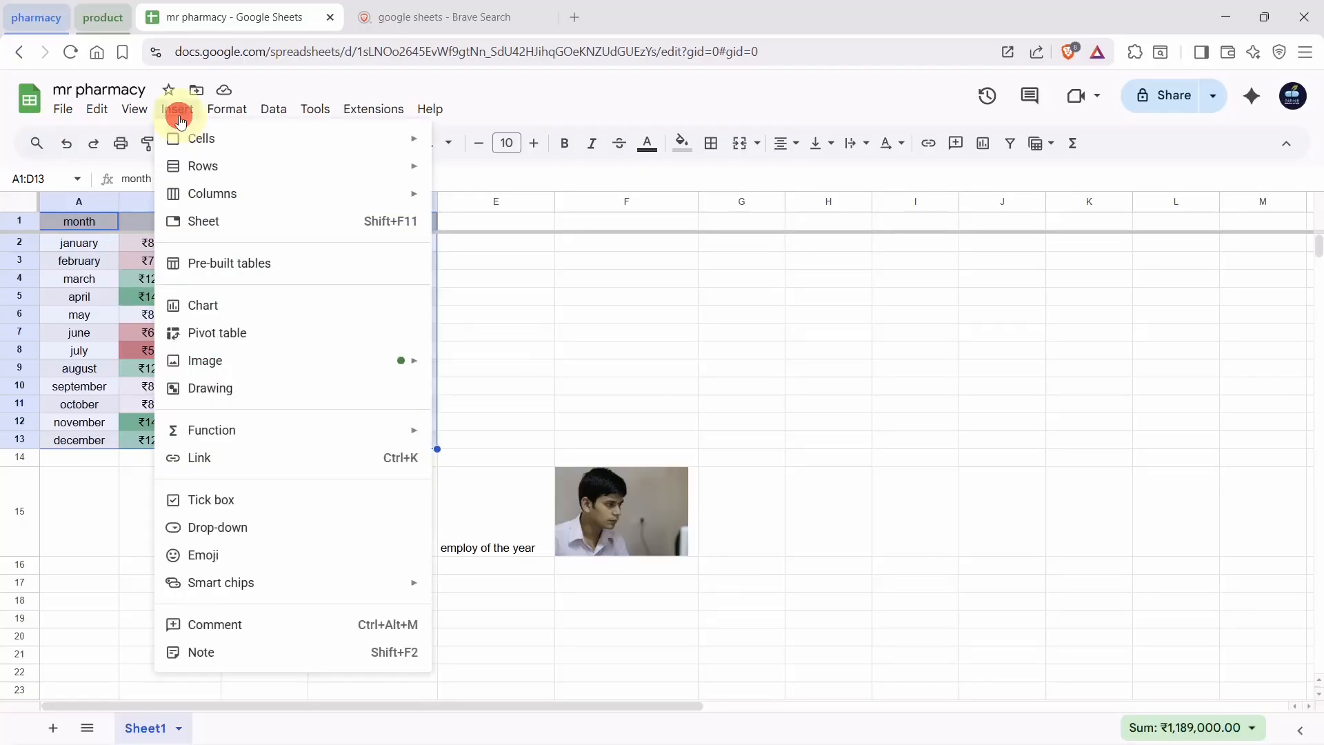
click(212, 335)
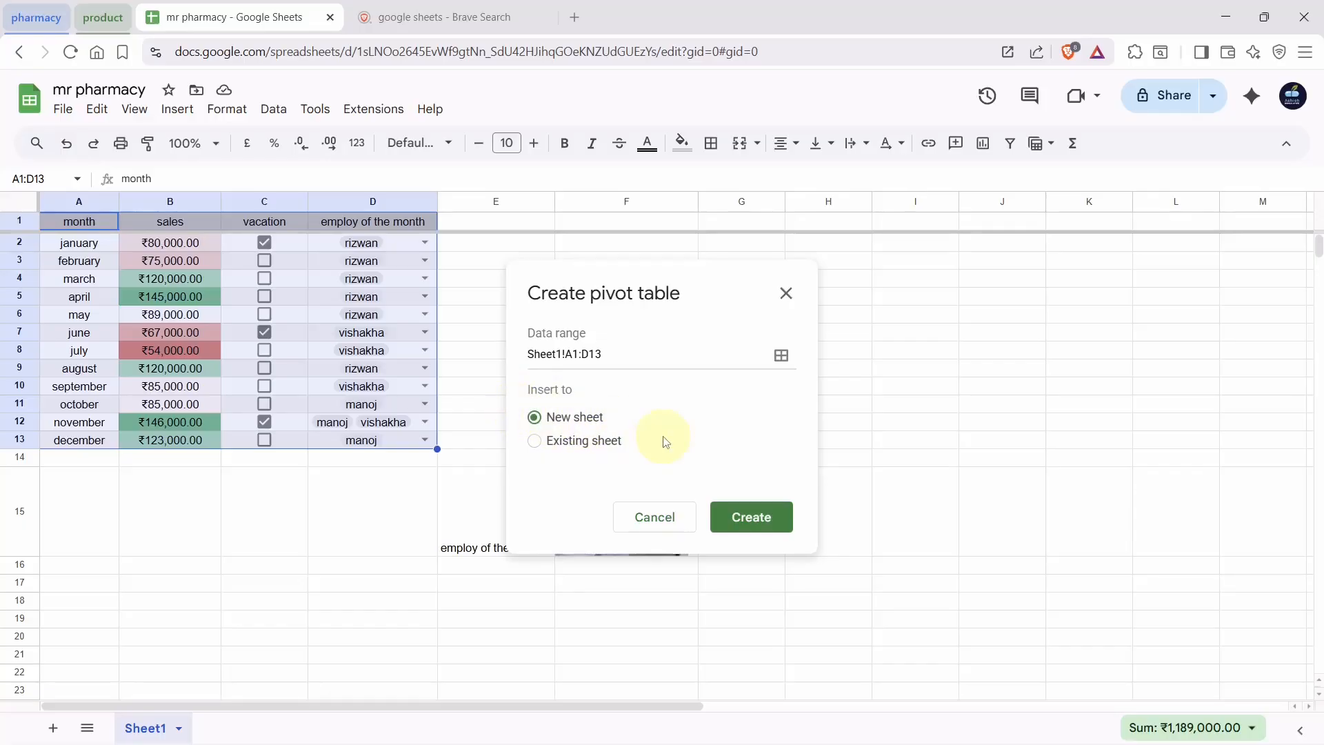
Create the pivot table on a new sheet and move sales through Rows, Columns, then Values
click(730, 521)
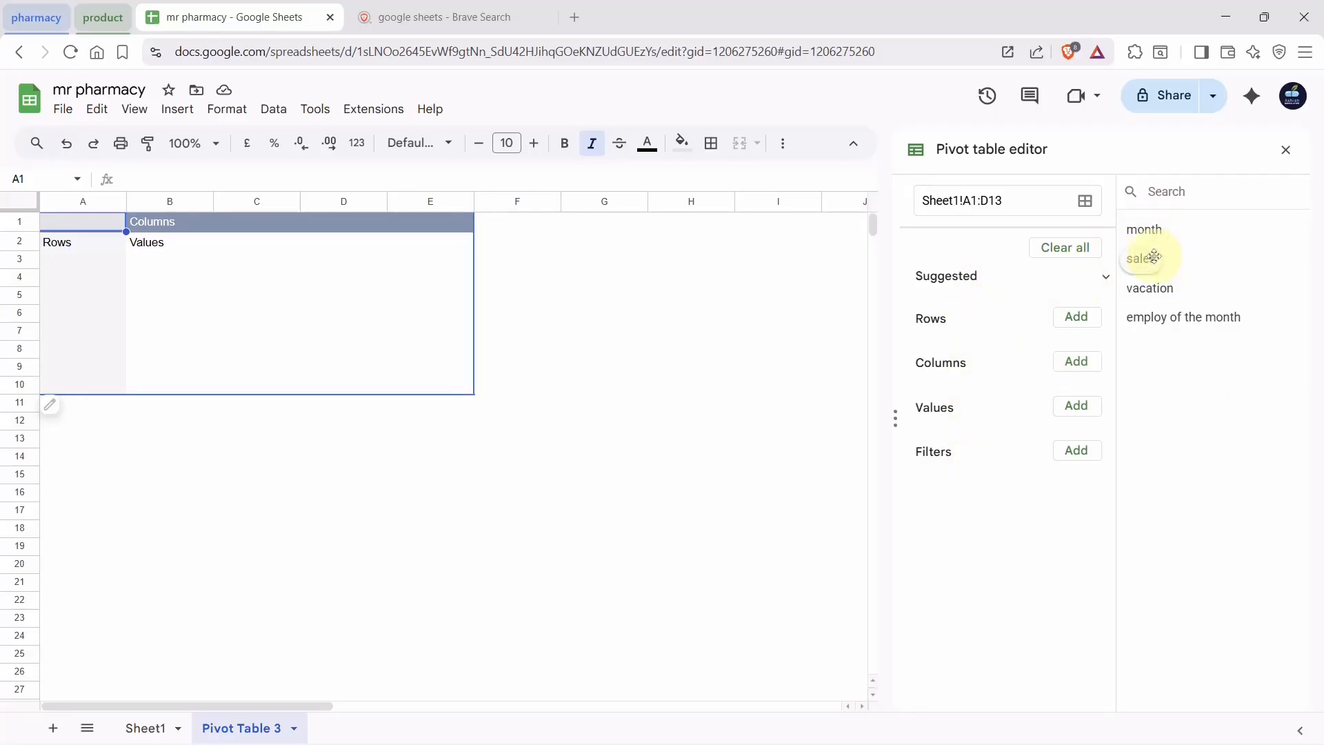
drag(1154, 256, 969, 343)
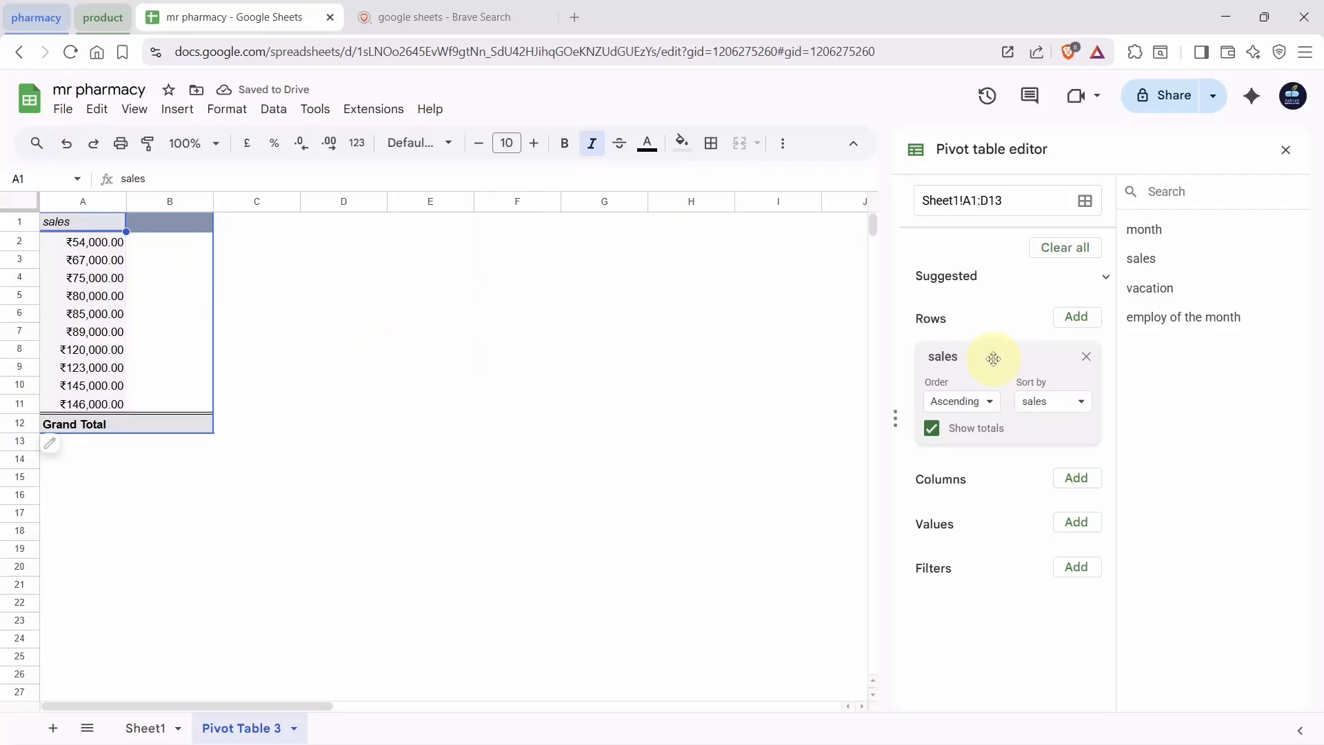
drag(993, 359, 985, 424)
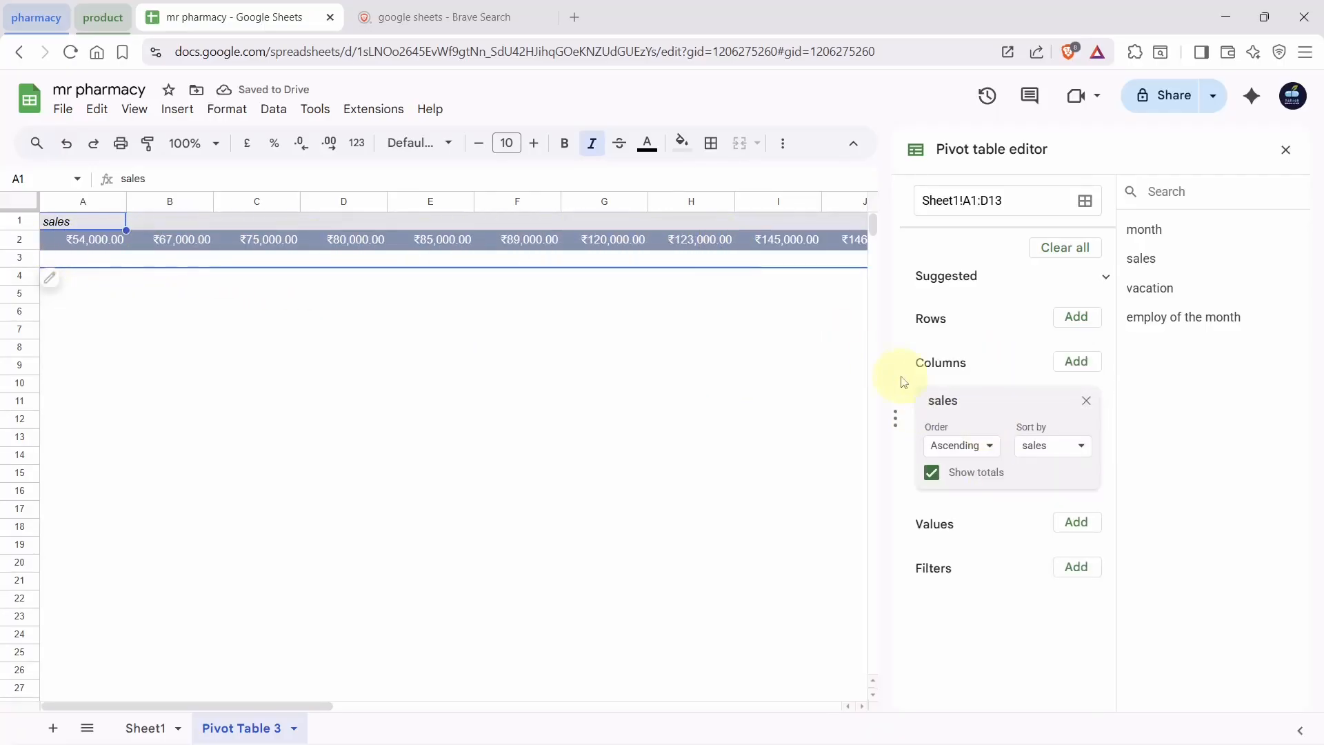
drag(983, 398, 981, 454)
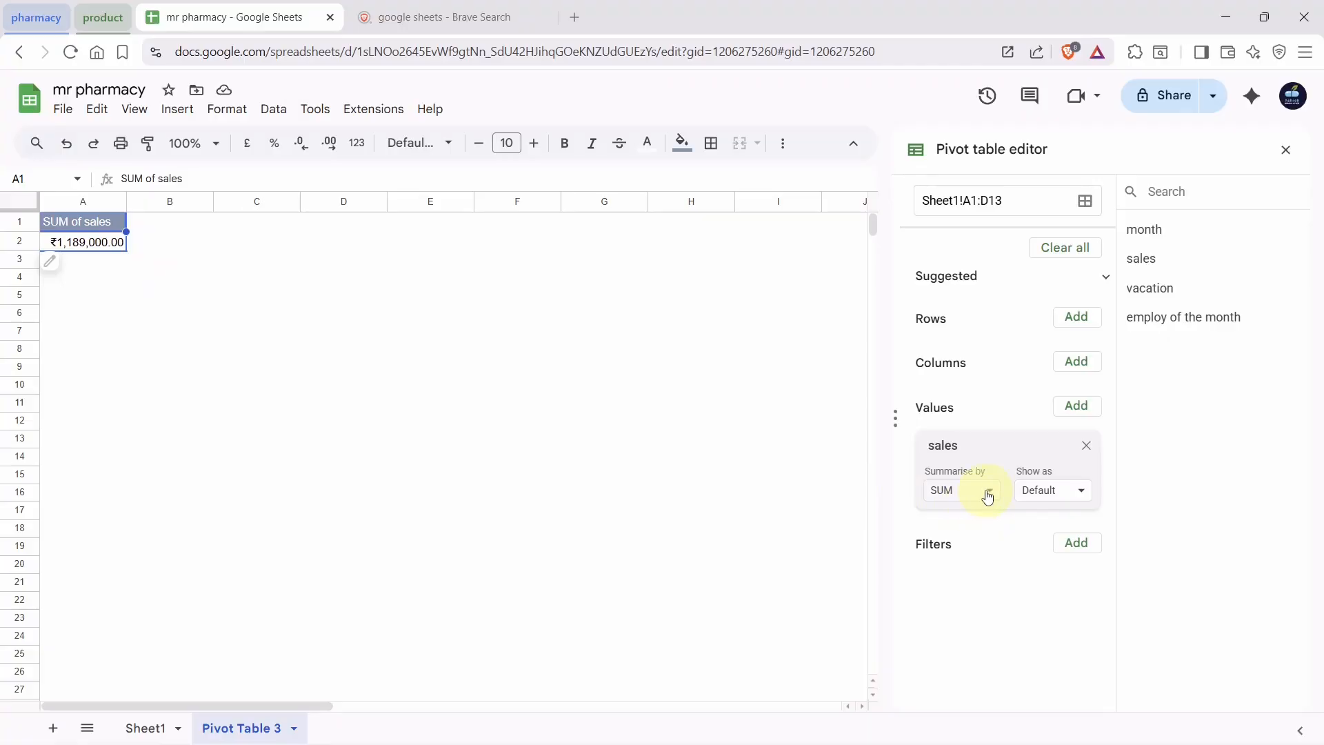
Change sales summary from SUM to MAX, AVERAGE, then MEDIAN, showing ₹87,000.00
click(989, 493)
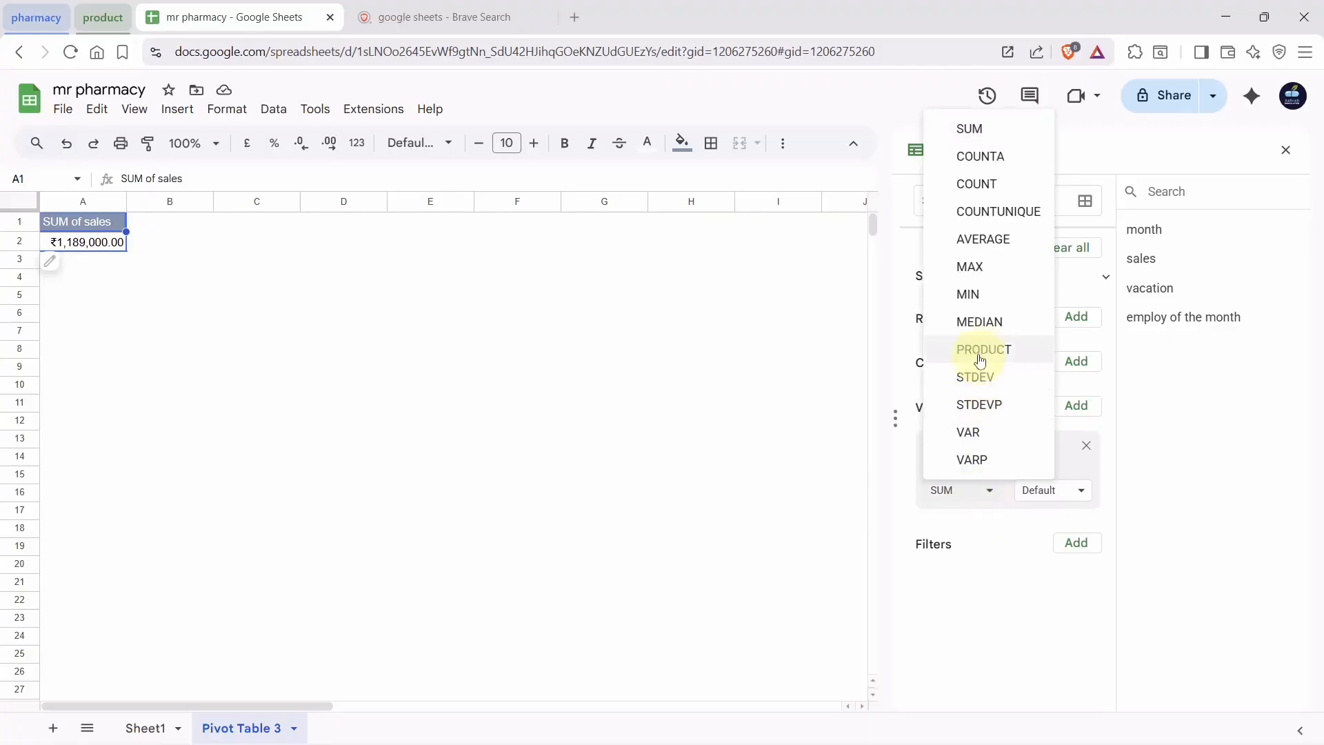
click(985, 269)
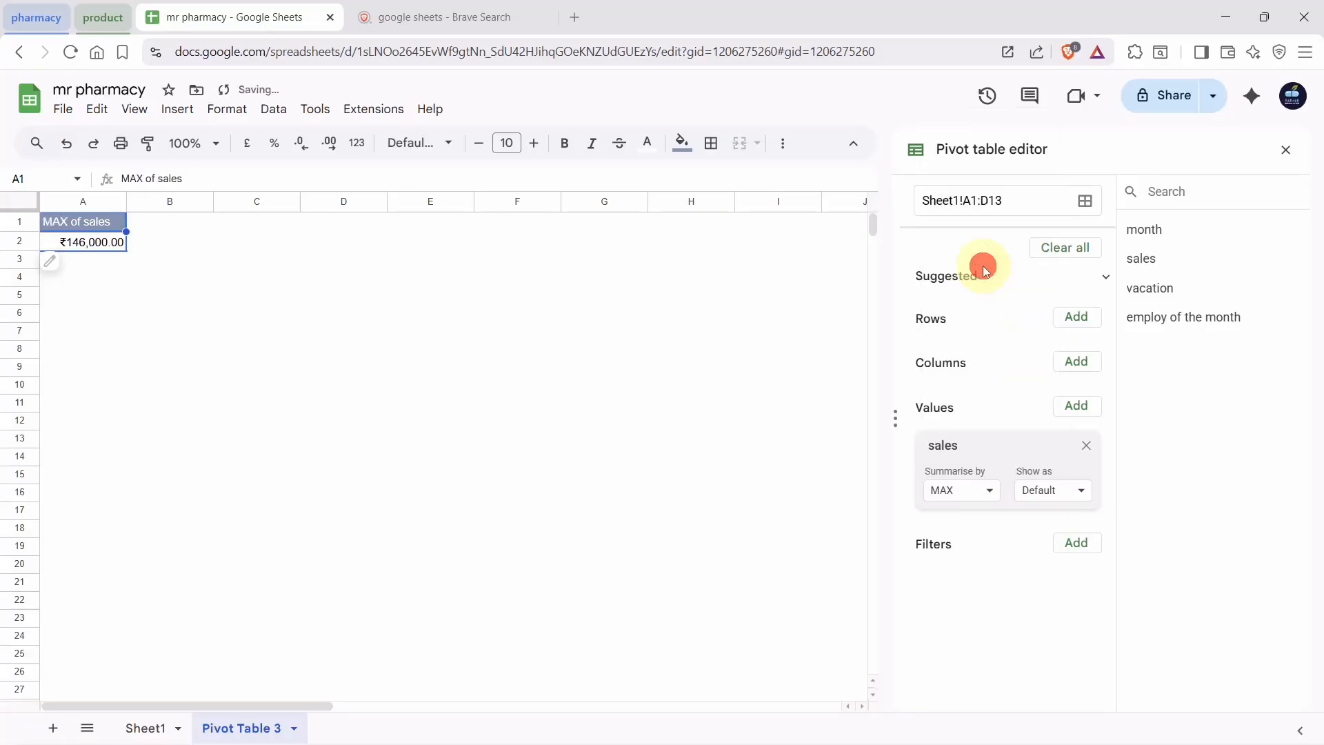
click(990, 494)
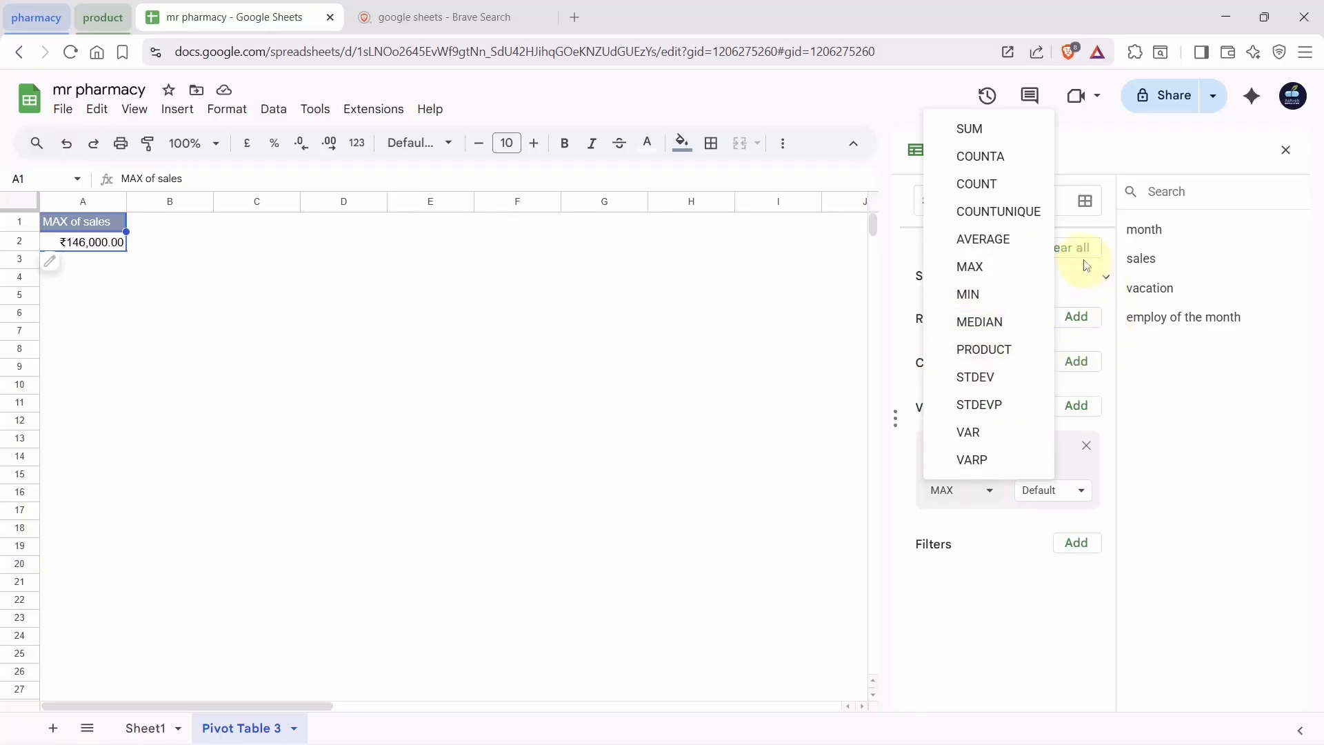
click(1028, 242)
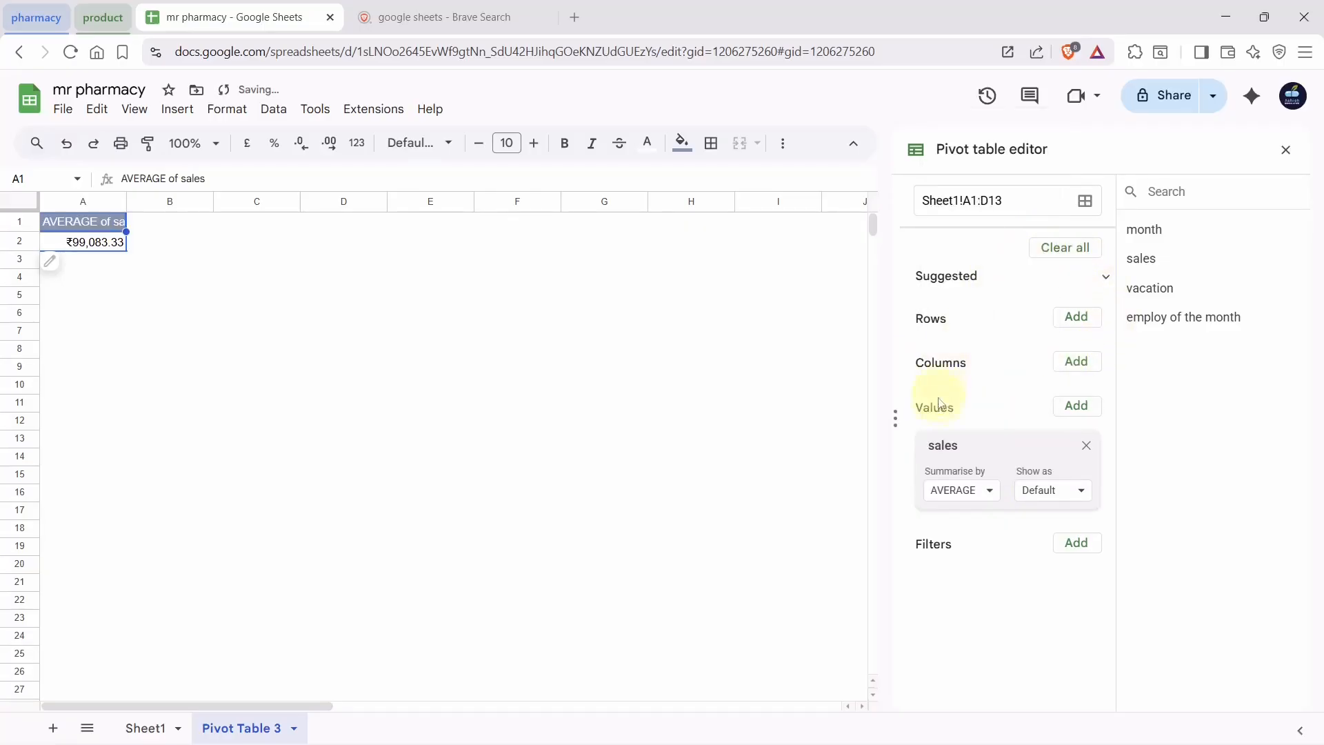
click(966, 491)
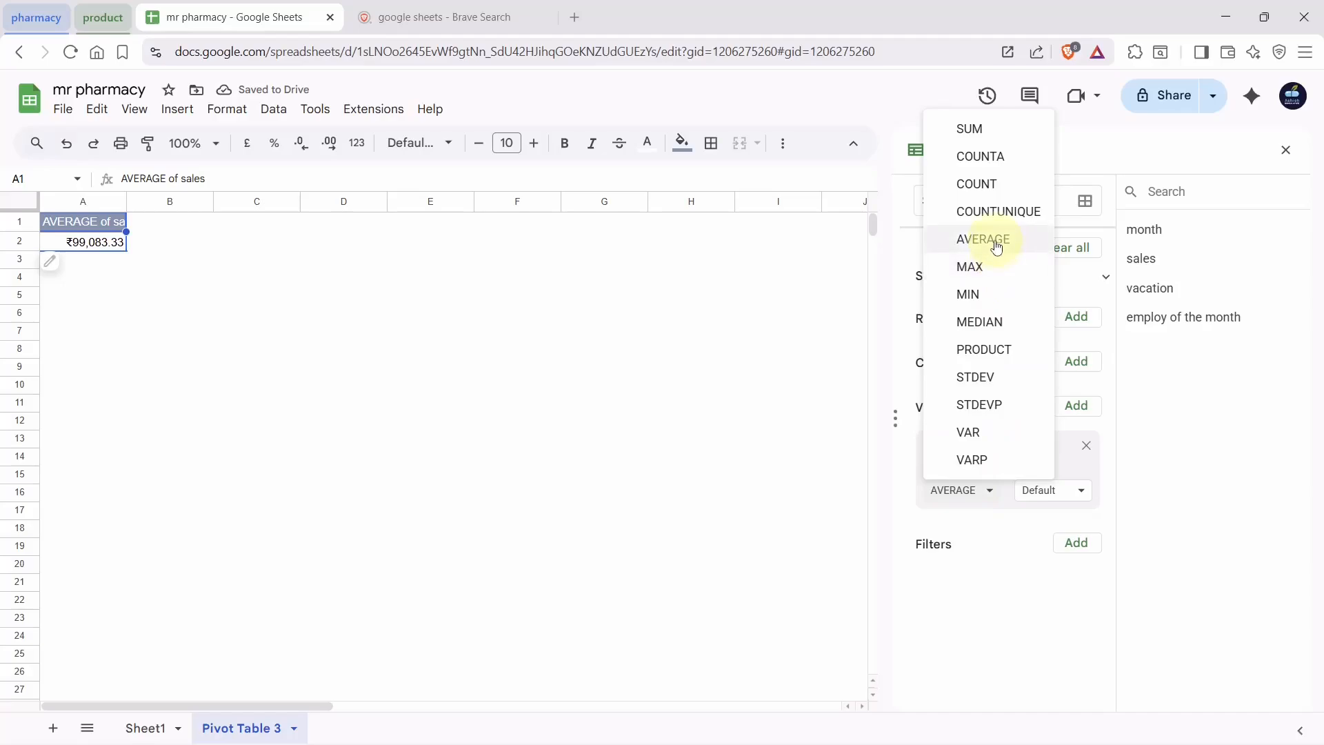
click(976, 322)
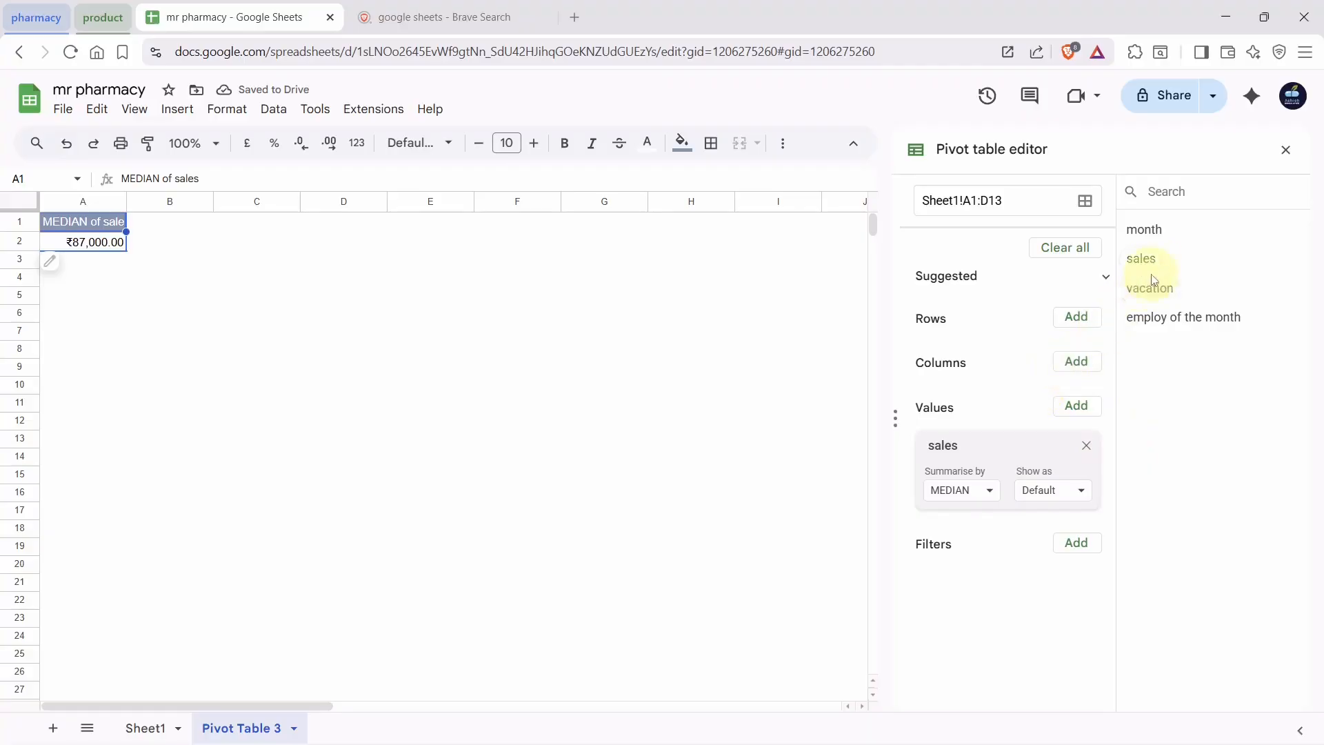
Add sales and then month as pivot rows and turn off Show totals
drag(1144, 259, 954, 356)
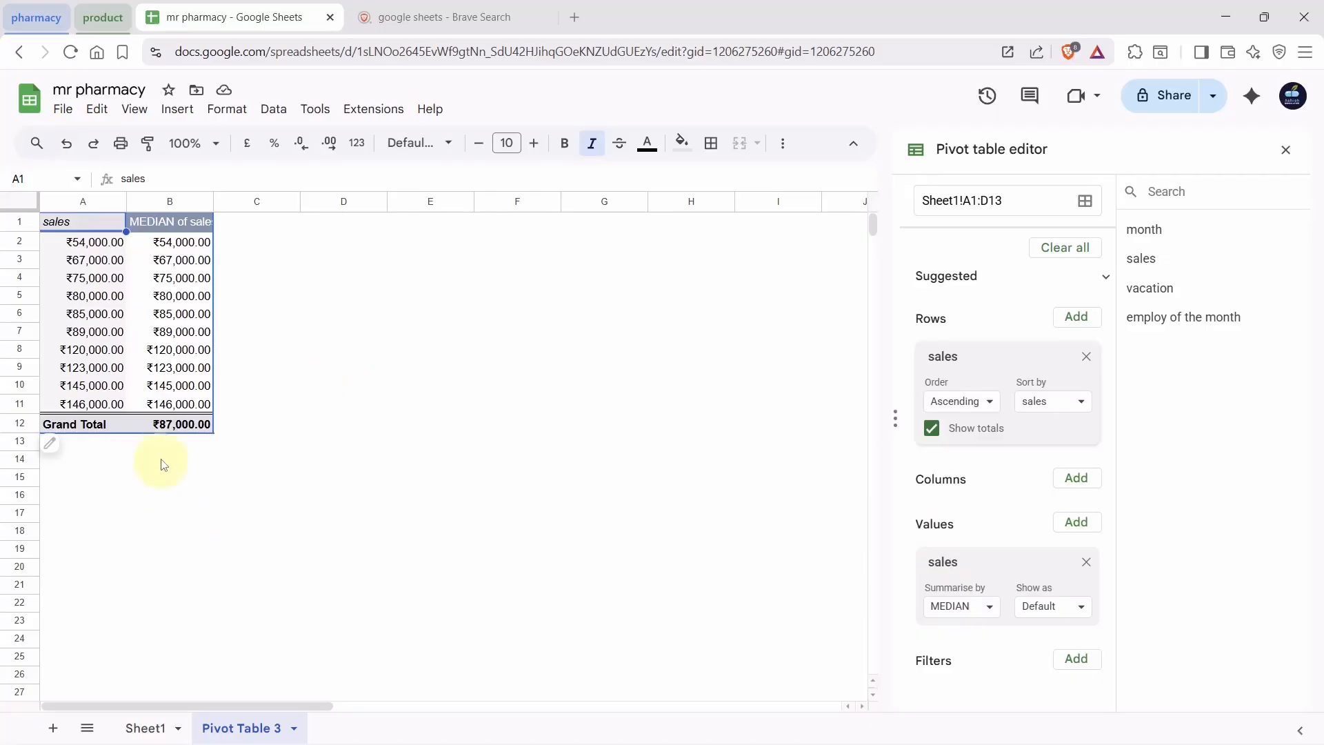
drag(149, 429, 230, 438)
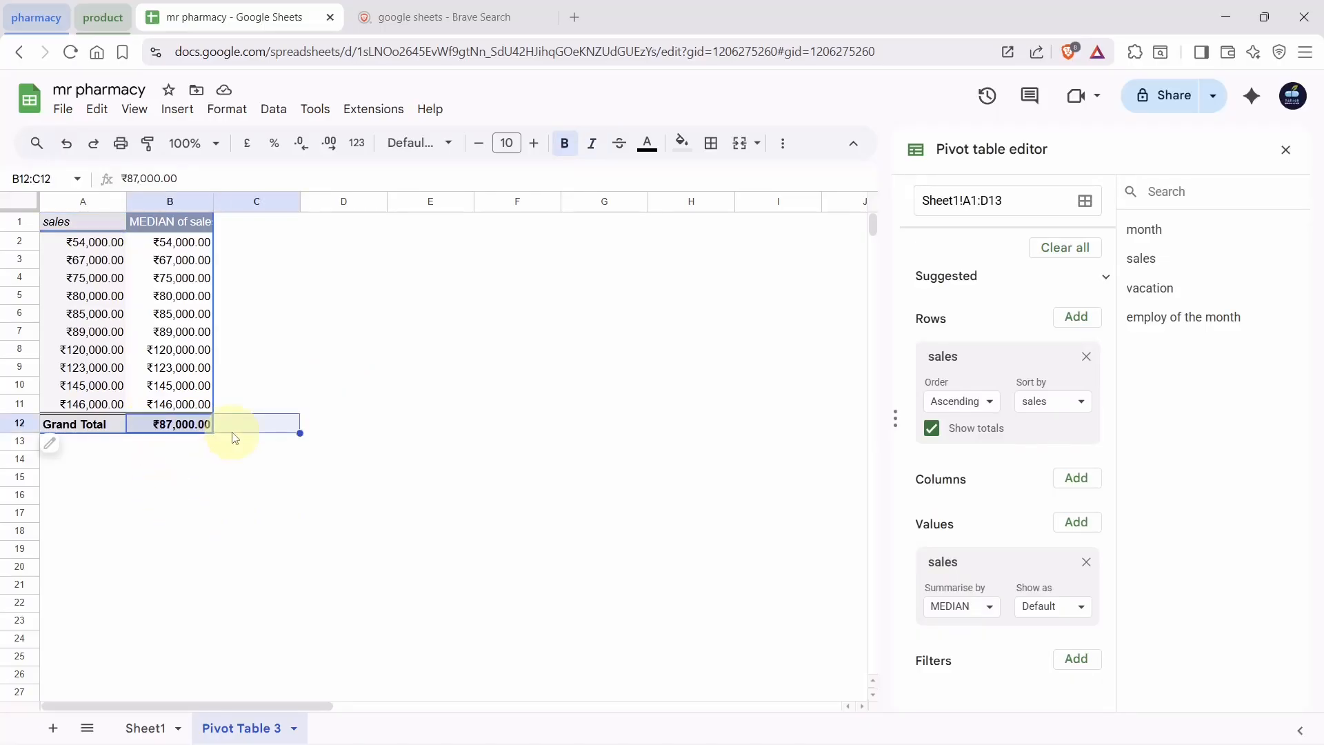
click(414, 483)
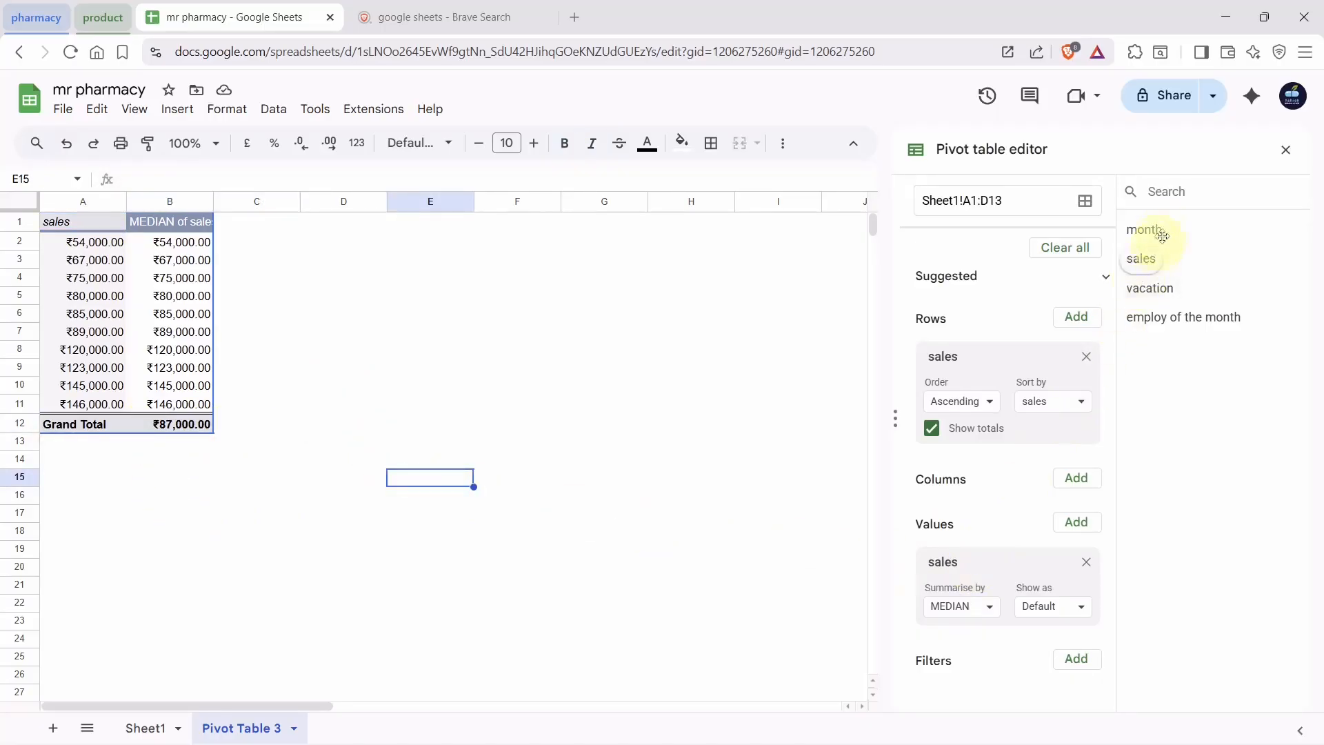
drag(1141, 259, 941, 476)
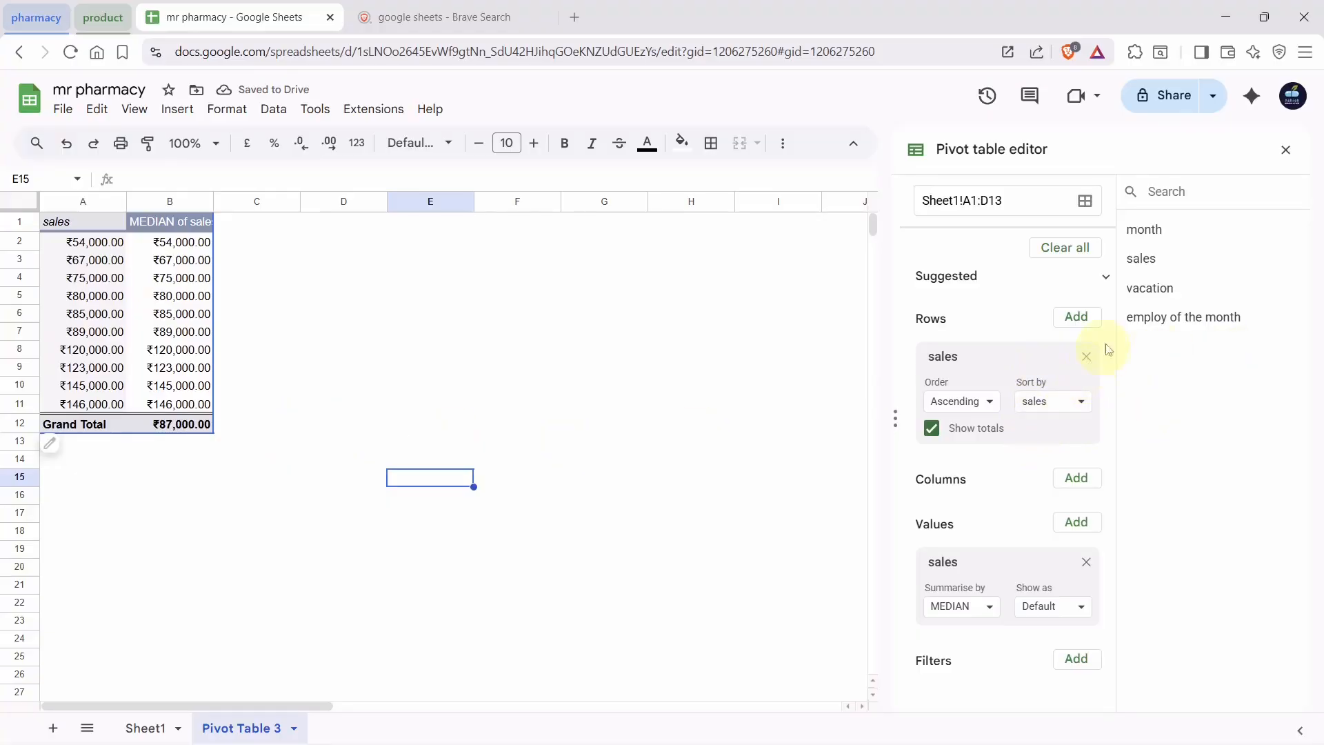
drag(1146, 230, 965, 353)
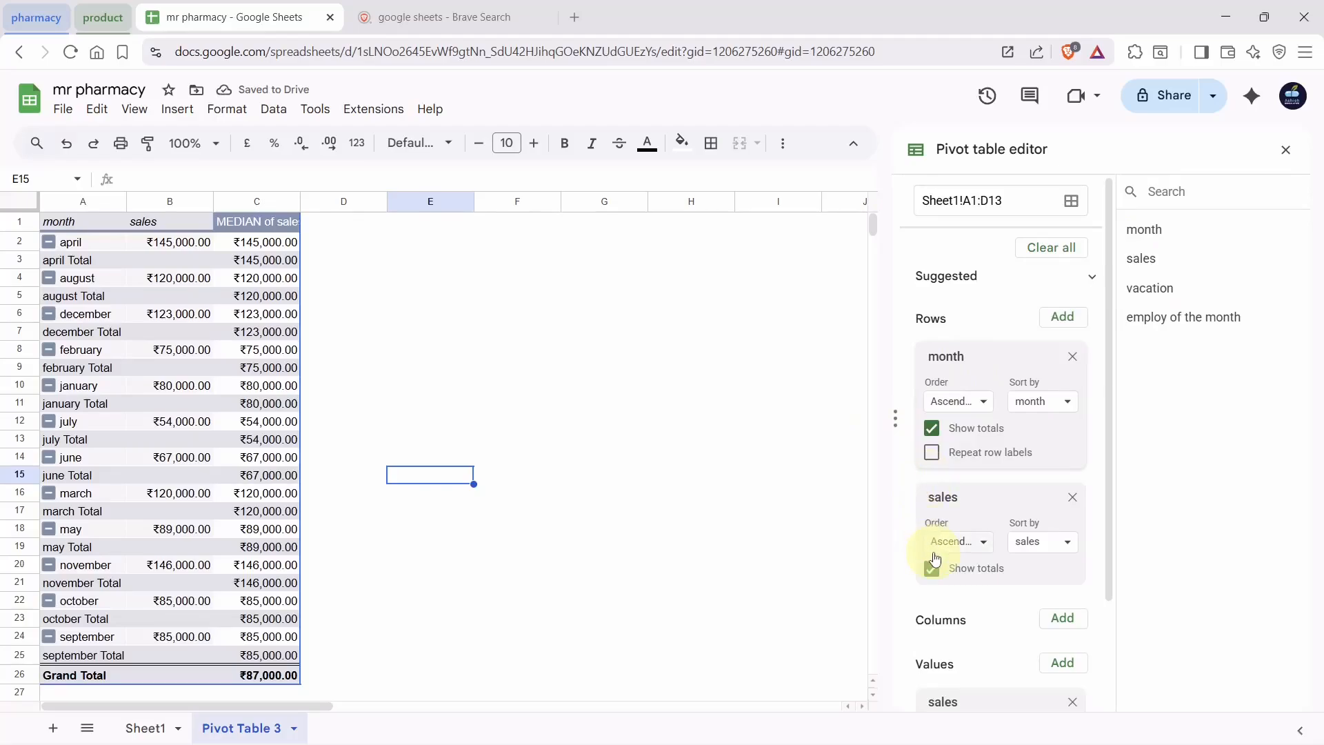
click(932, 569)
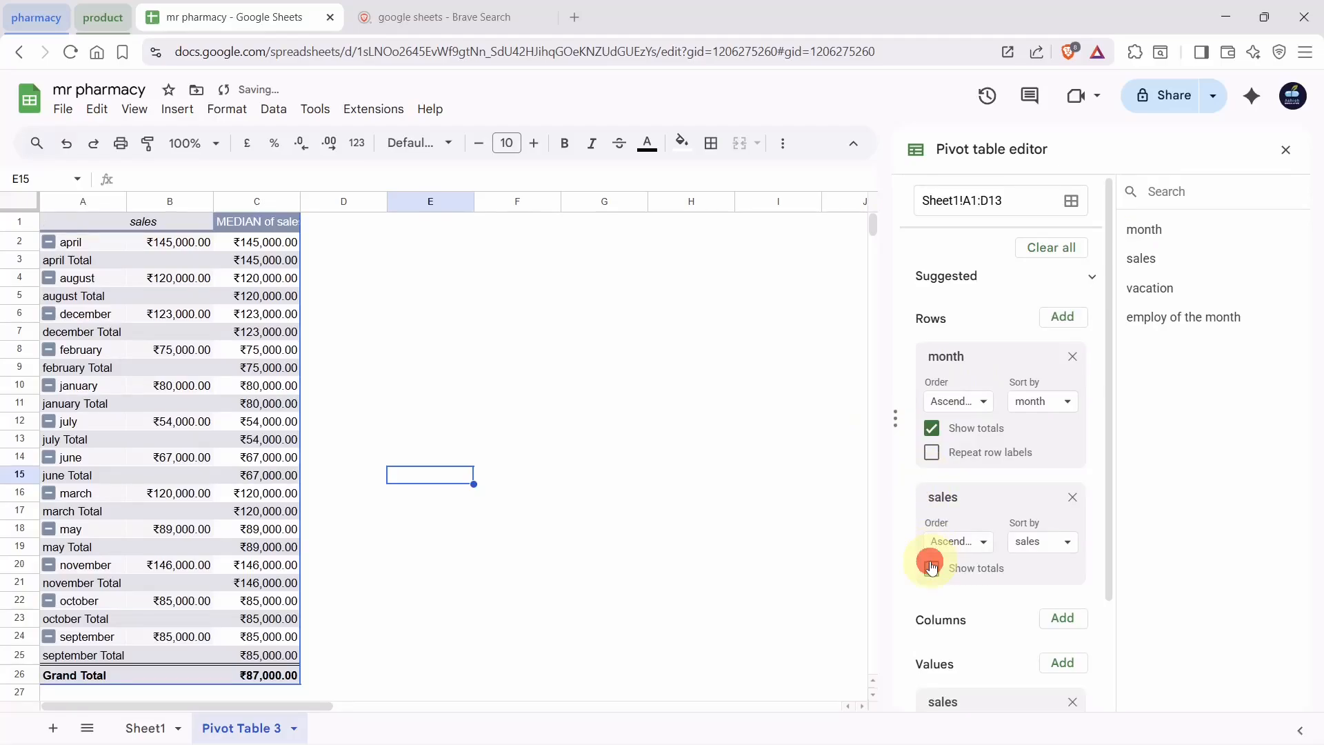
scroll(976, 614, down, 2)
Summarise sales by SUM instead of median and show it as % of grand total
click(975, 615)
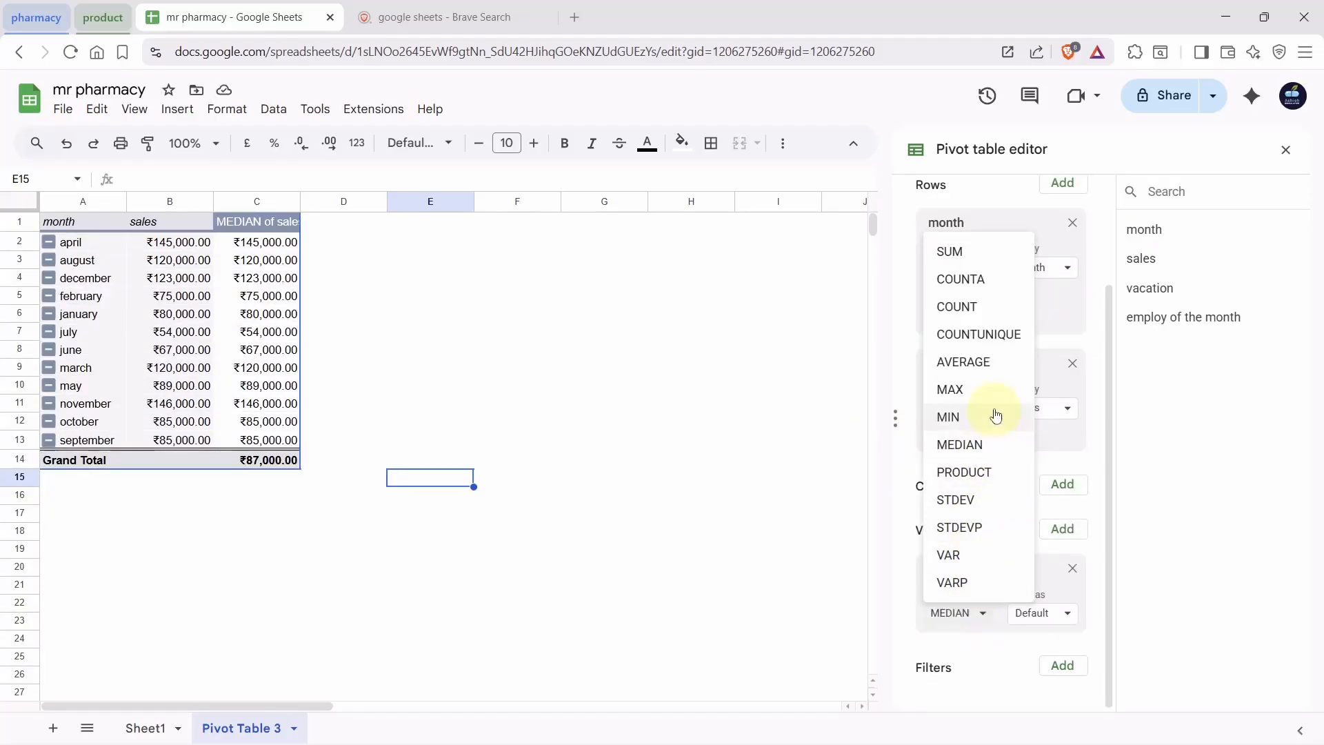
click(978, 251)
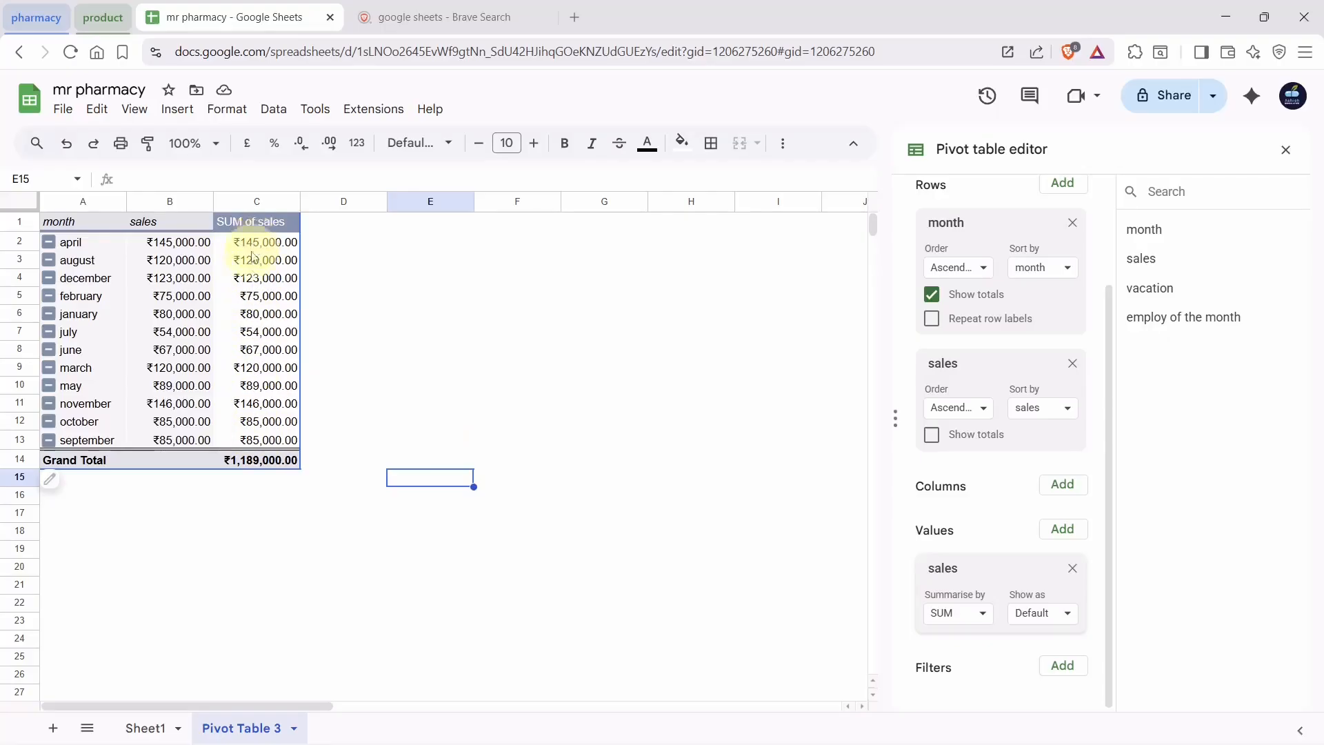
click(1056, 615)
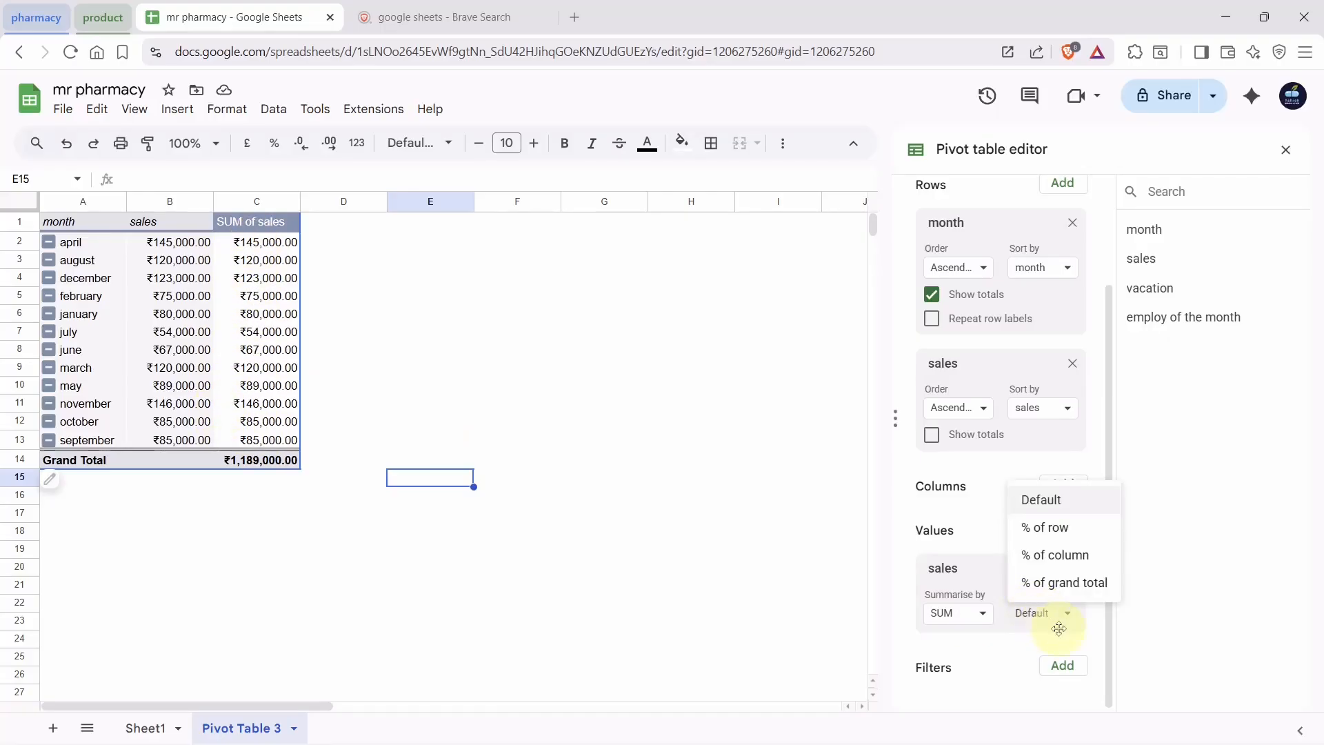
click(1071, 588)
click(371, 588)
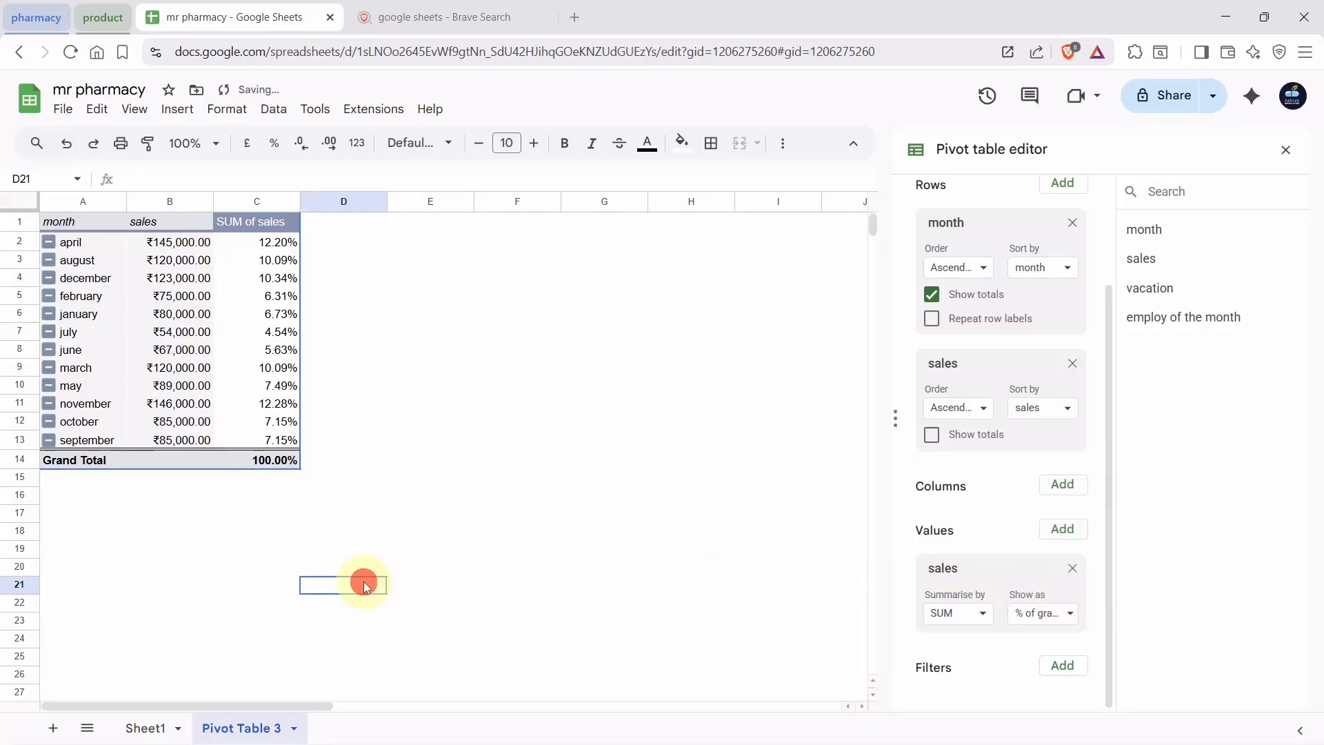
click(203, 243)
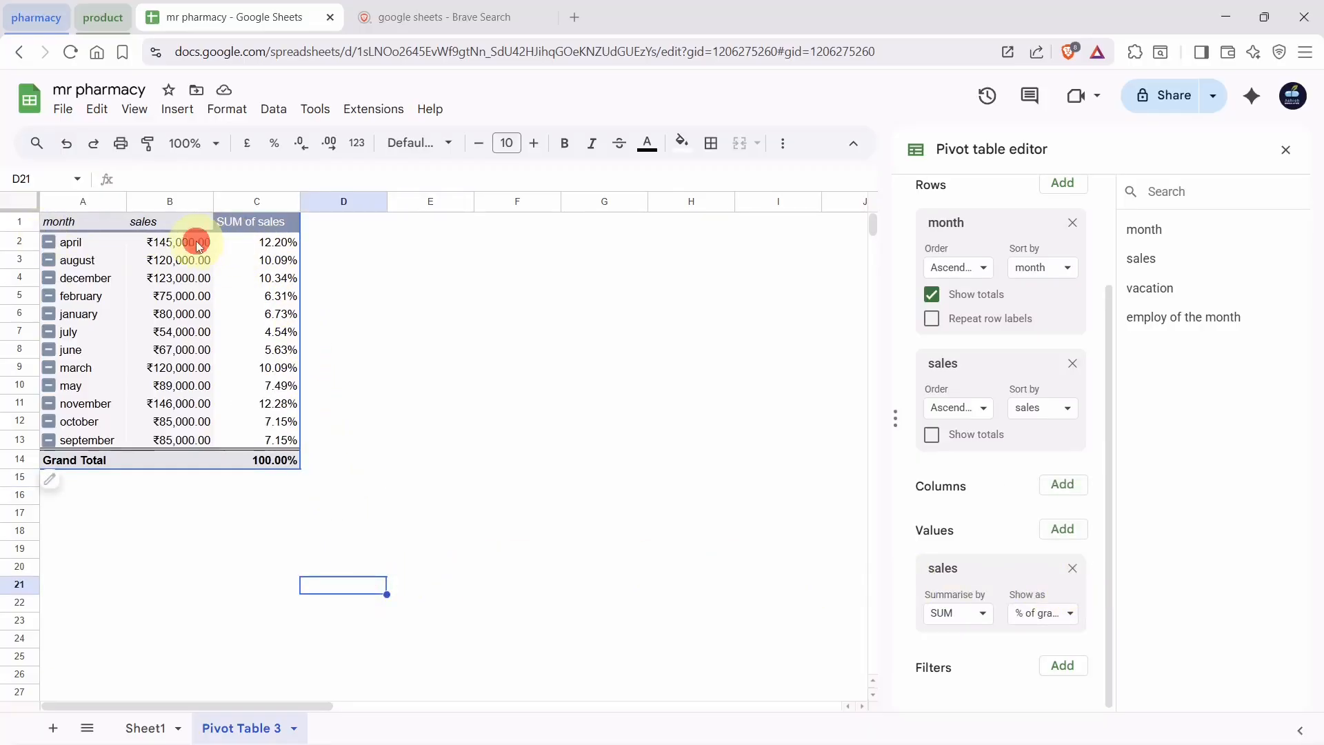
click(422, 276)
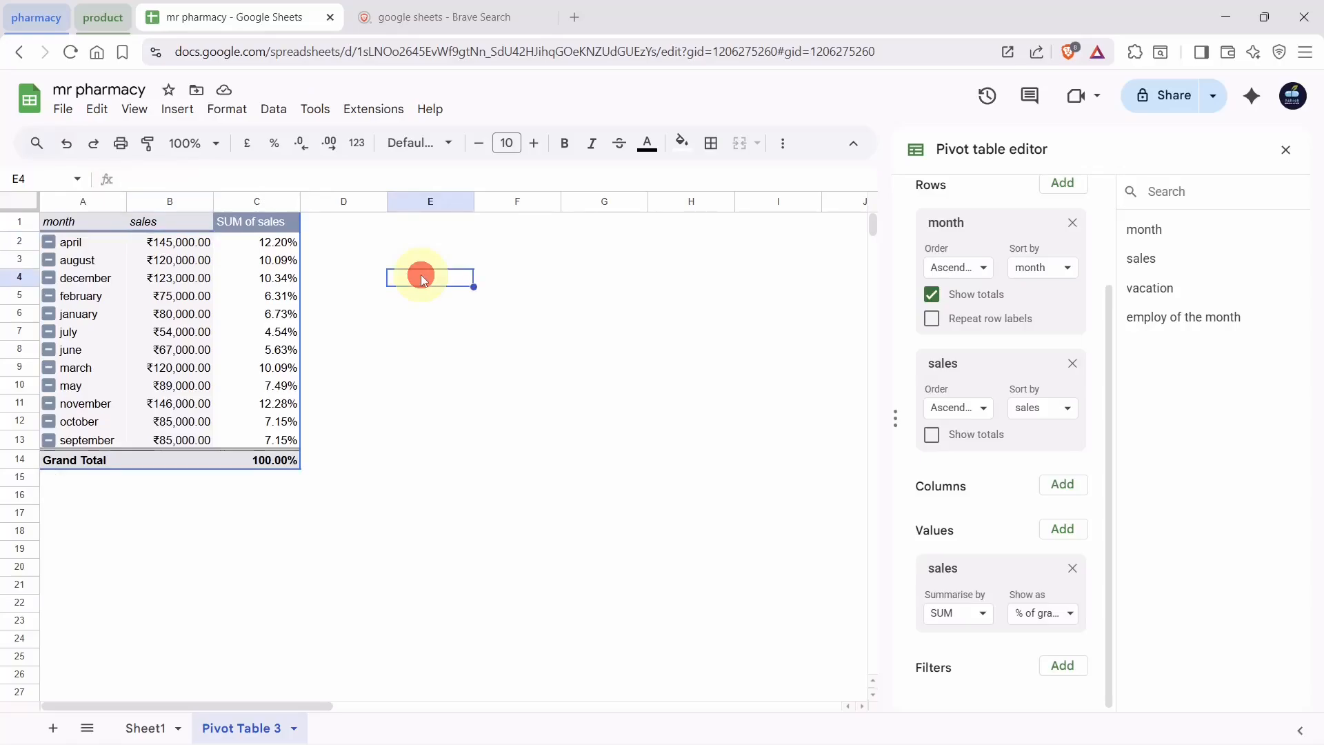
click(118, 247)
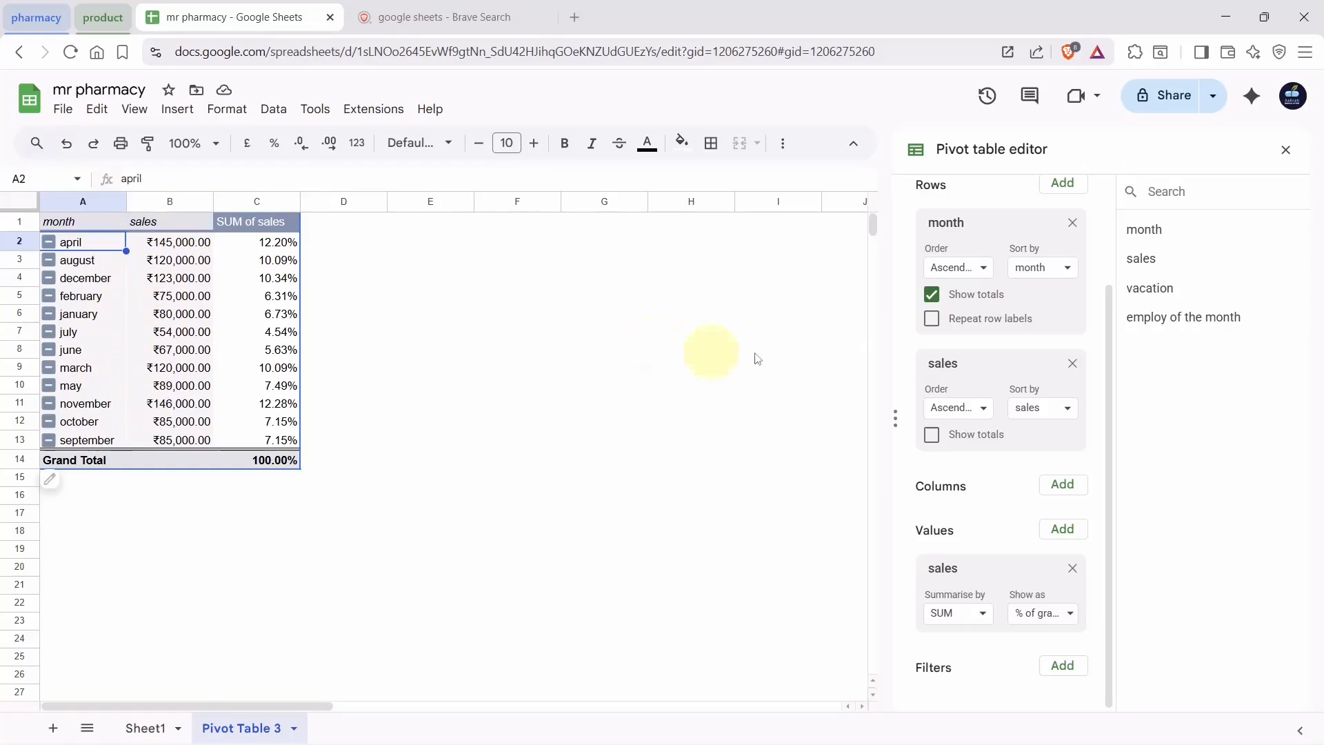
Set both the sales and month rows to Descending order, putting september first
click(963, 409)
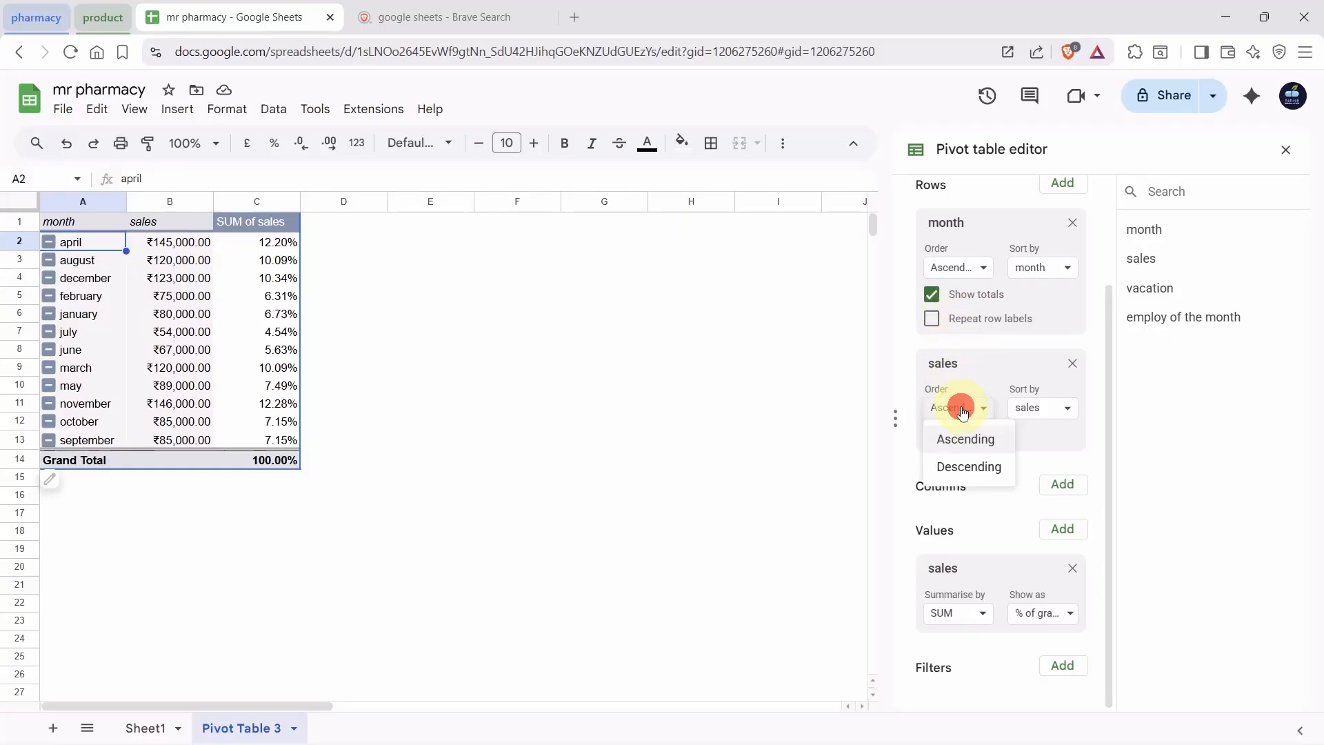
click(966, 466)
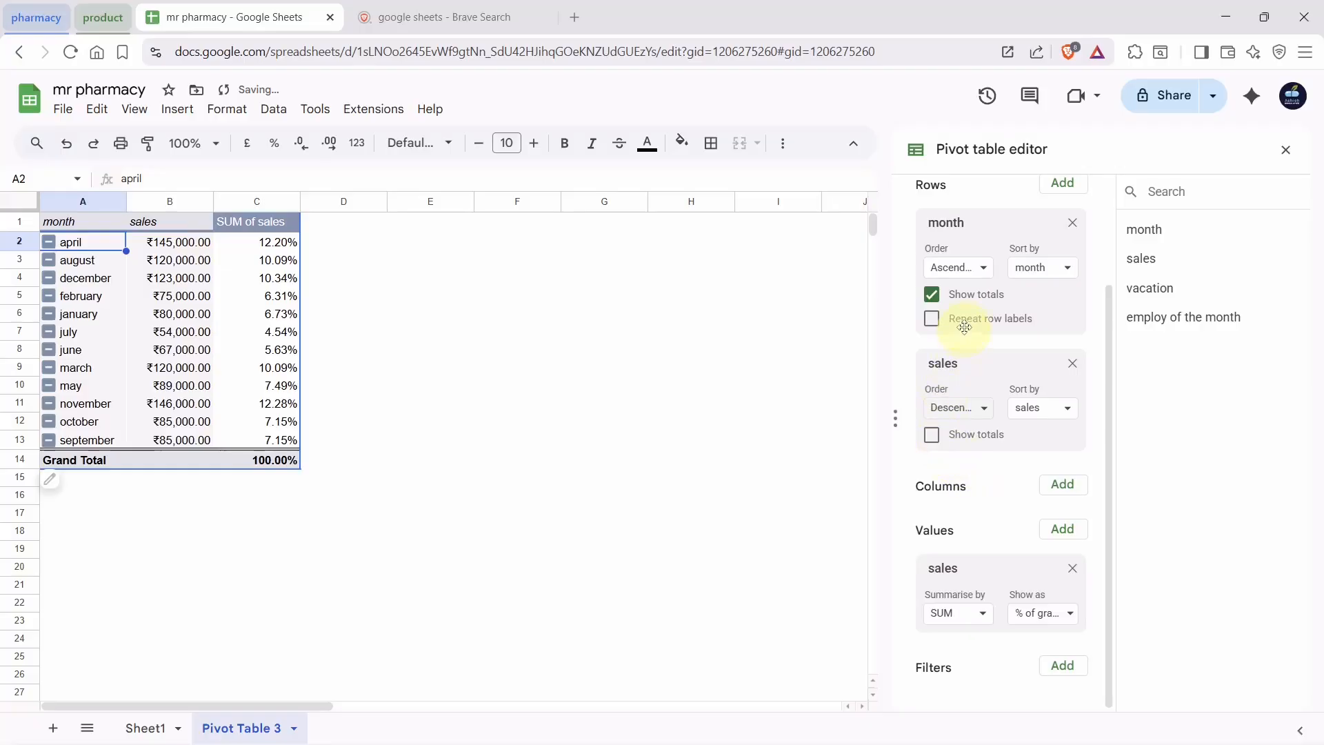
click(963, 281)
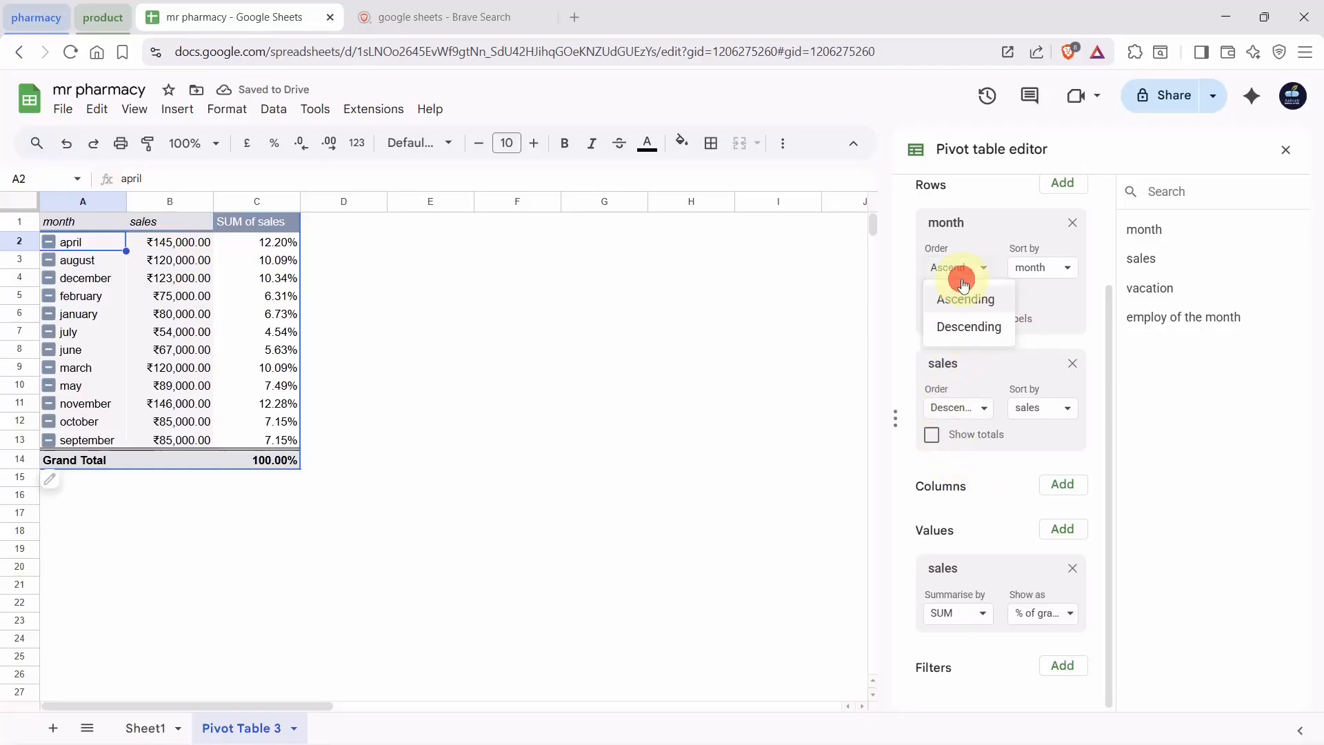
click(963, 324)
click(466, 339)
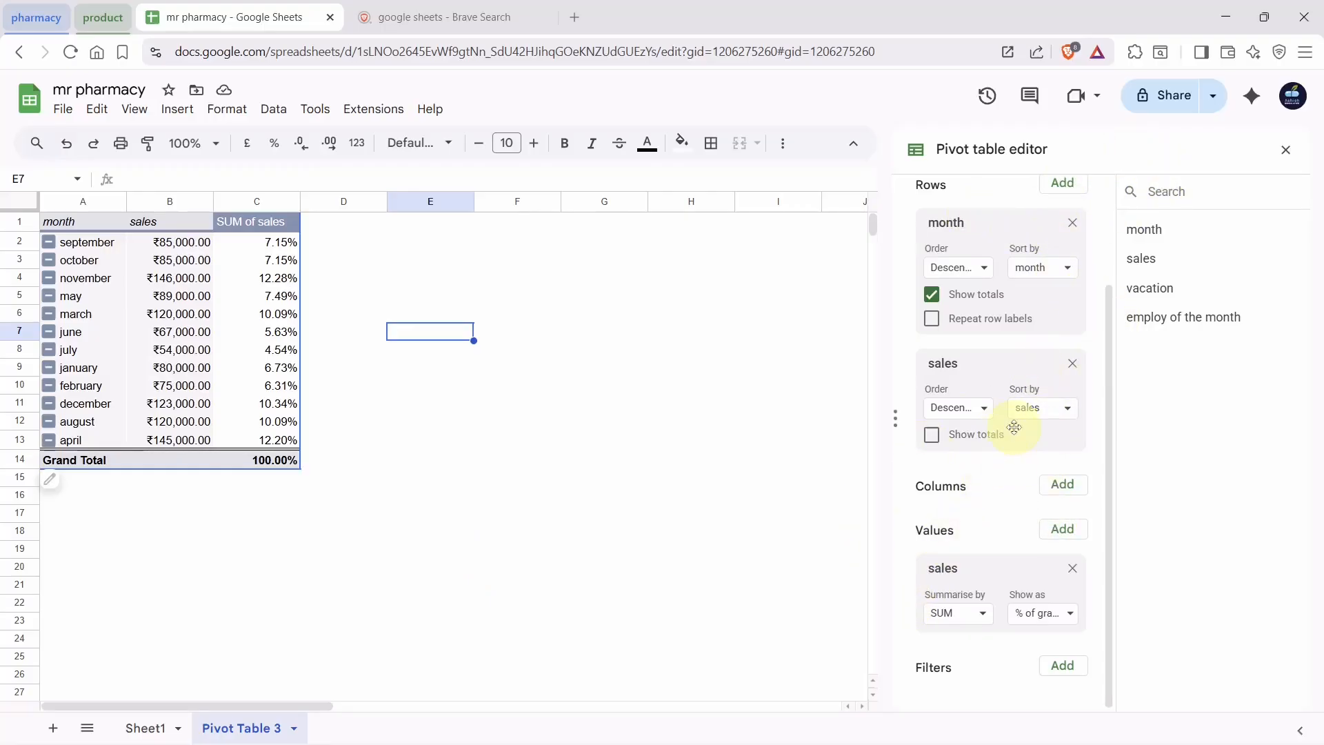
click(237, 729)
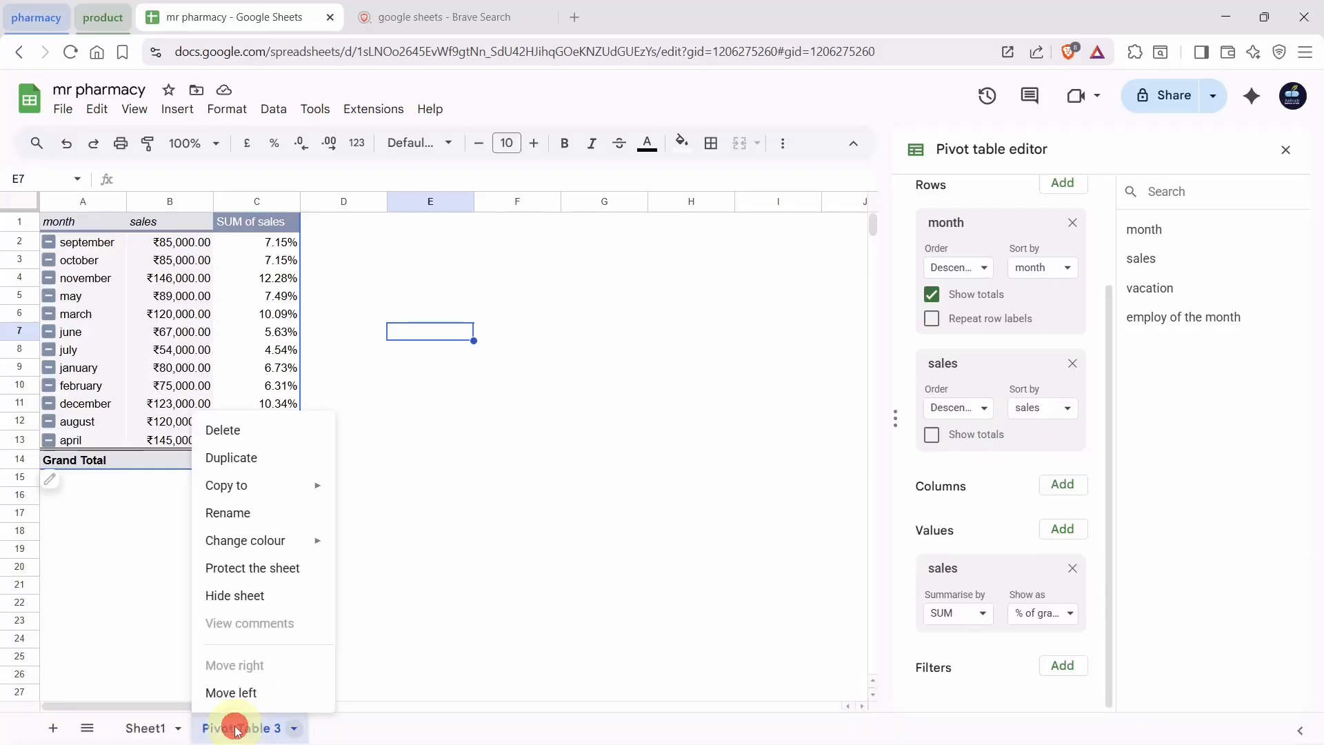
Delete the Pivot Table 3 sheet and confirm, leaving only Sheet1
click(253, 440)
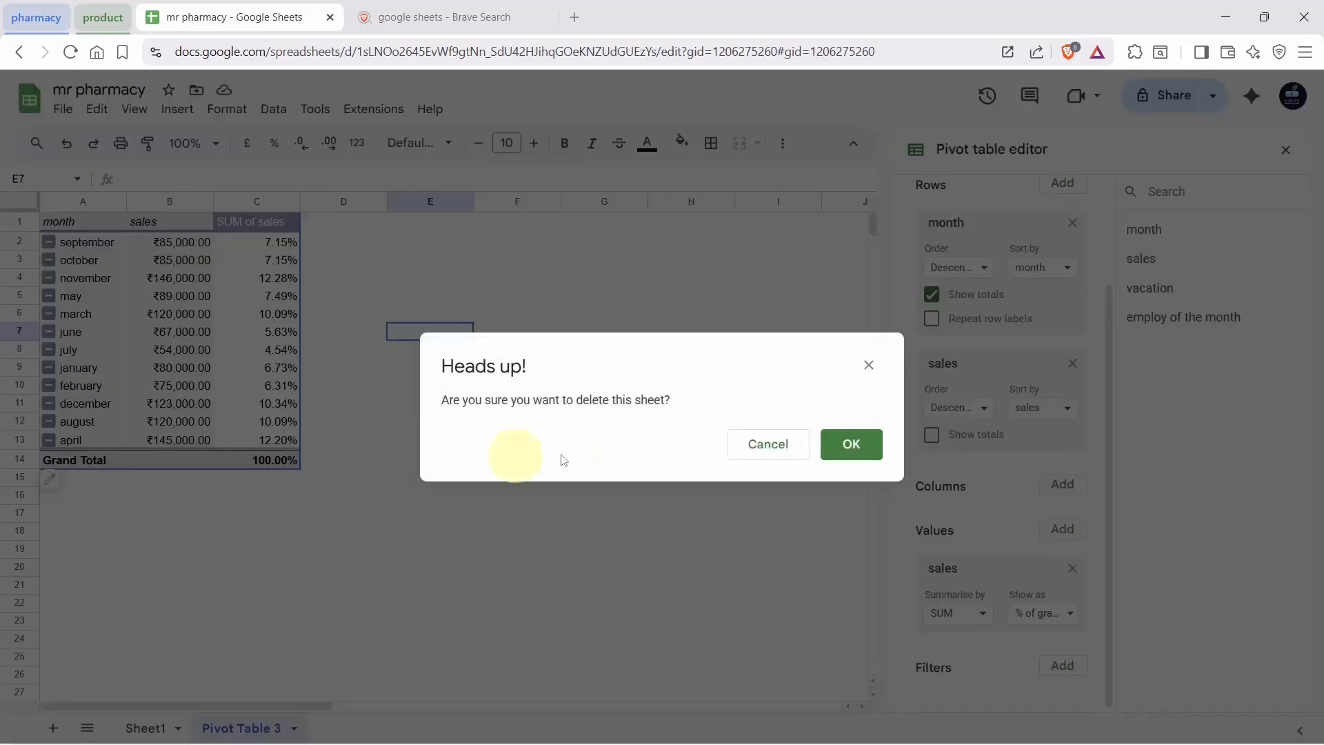
click(851, 447)
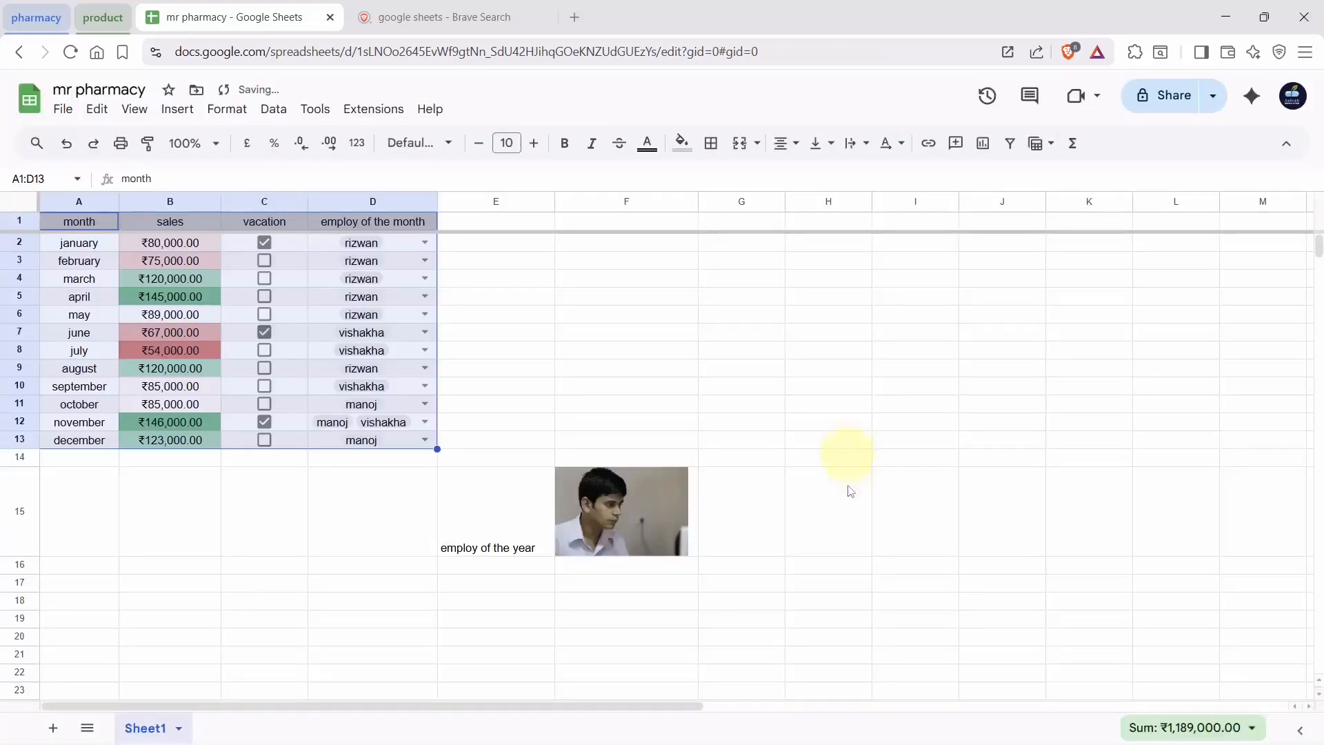
click(851, 491)
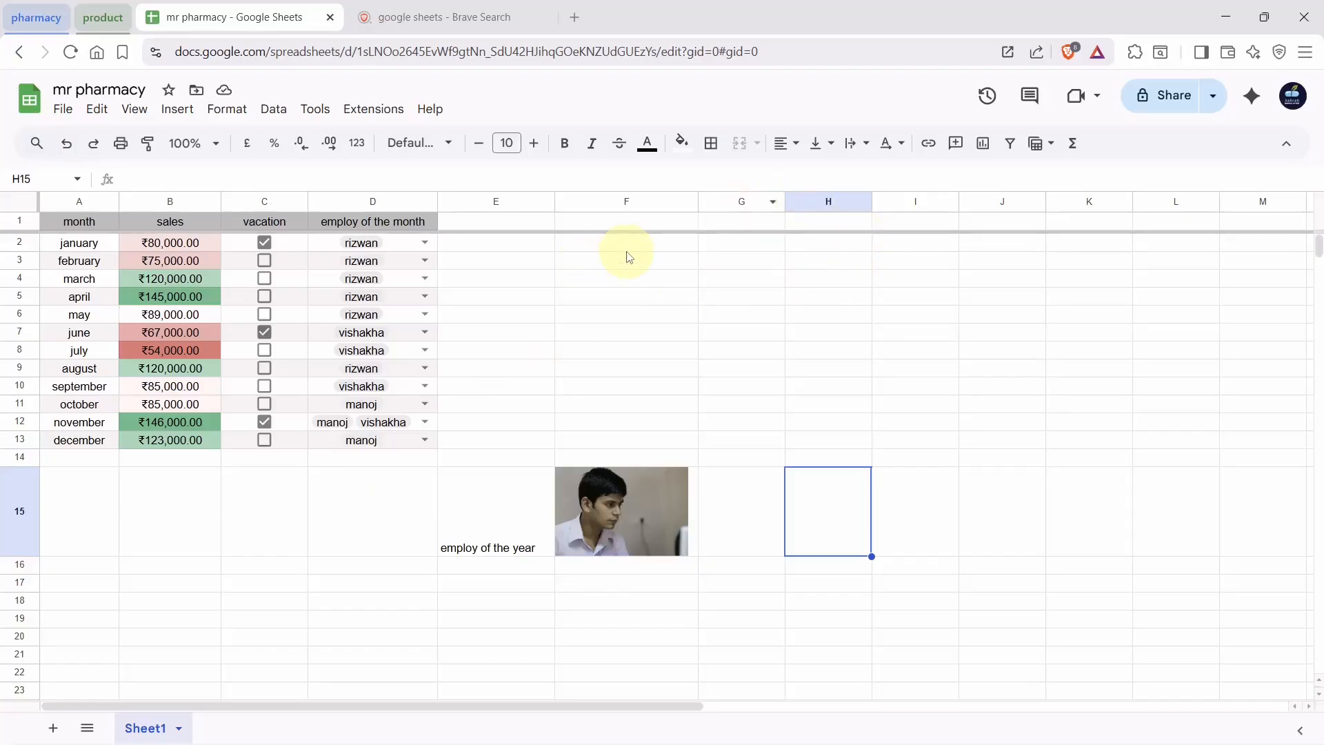
Open sharing for mr pharmacy and add the suggested collaborator
click(63, 110)
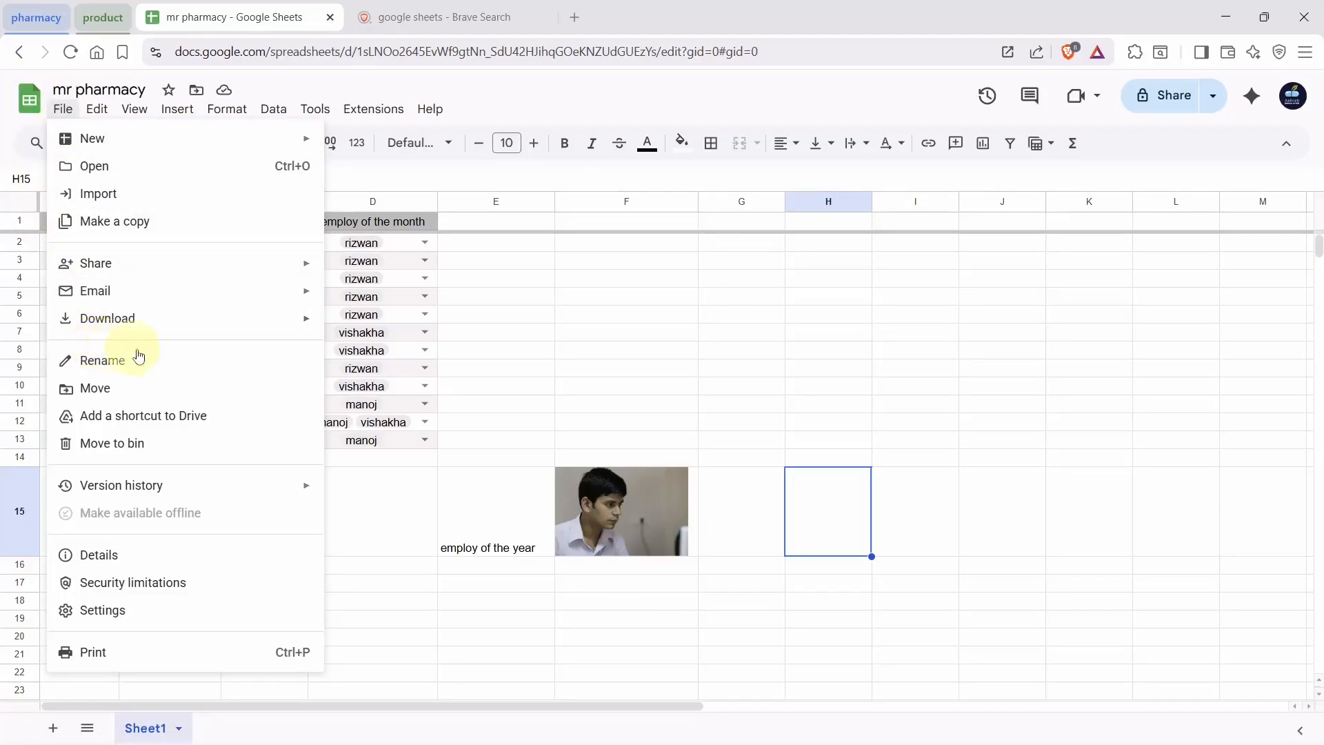
click(148, 267)
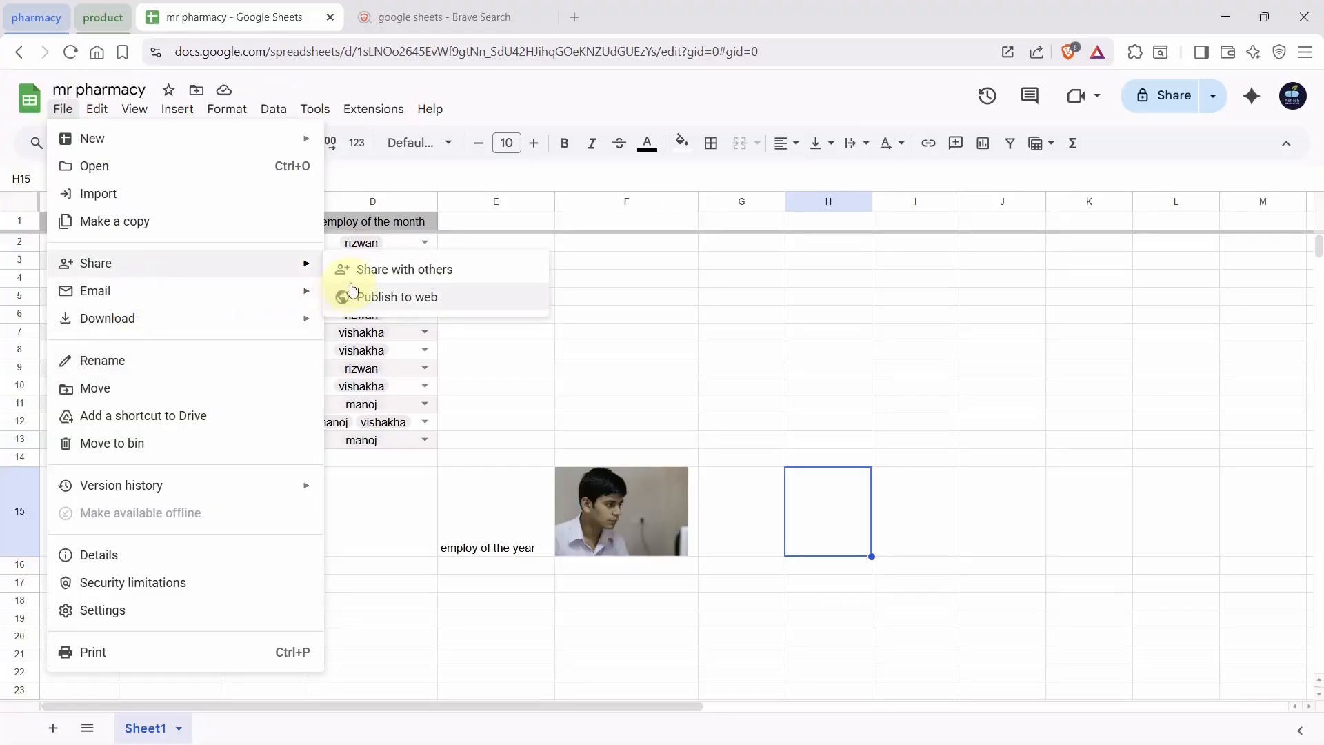
click(389, 276)
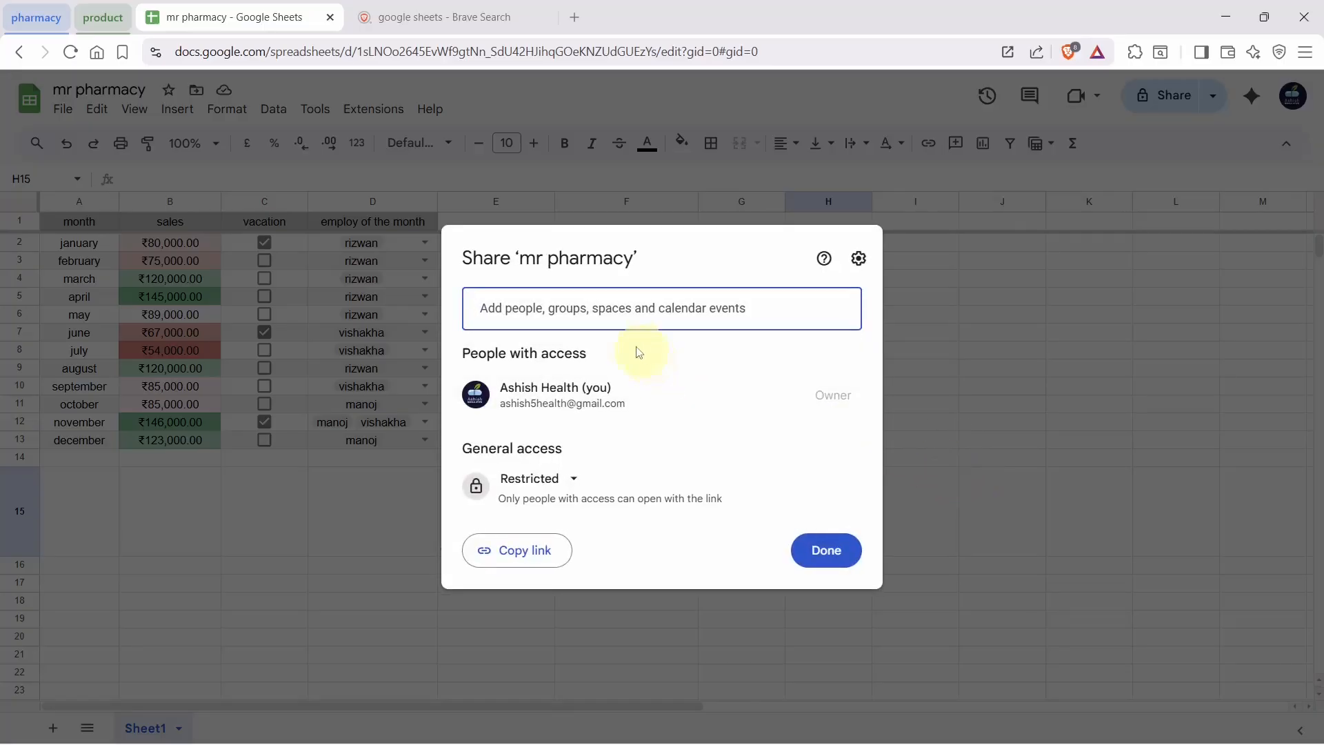
click(630, 308)
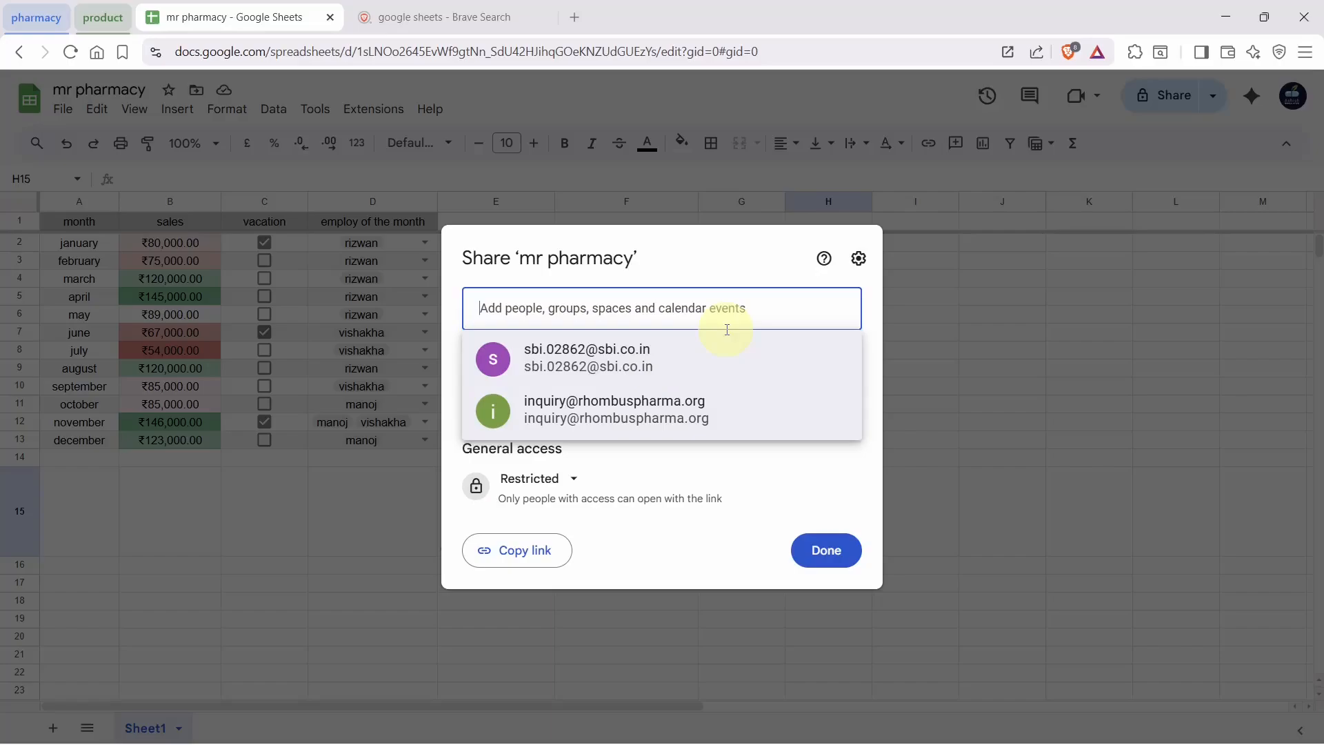
click(697, 410)
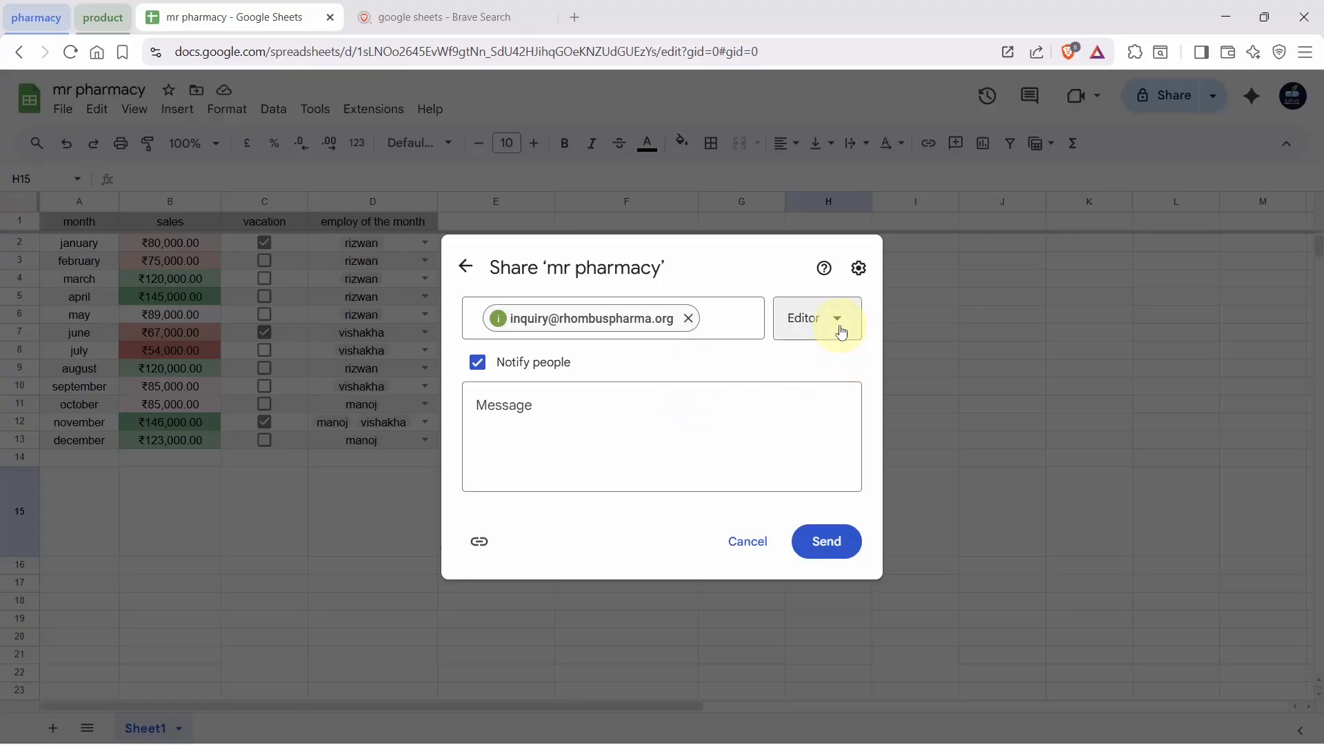
Keep the collaborator's role as Editor and copy the spreadsheet link
click(817, 330)
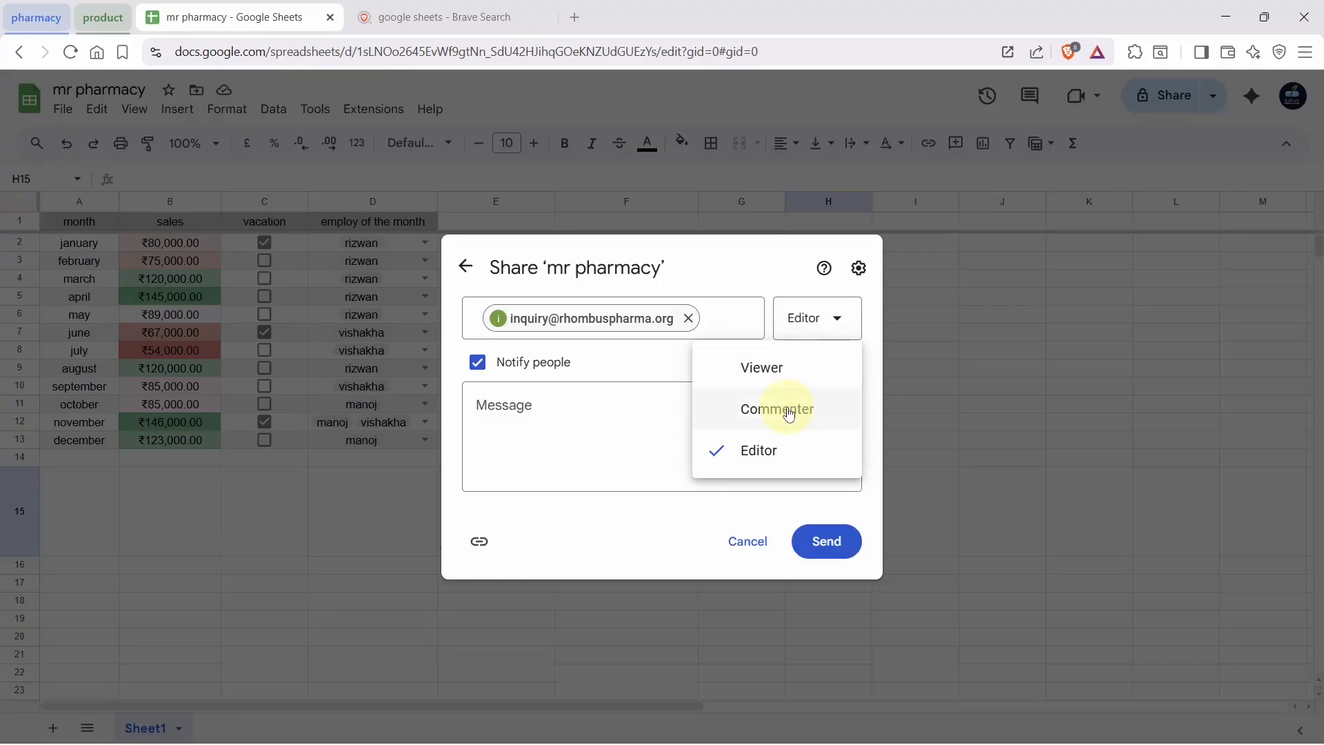
click(669, 417)
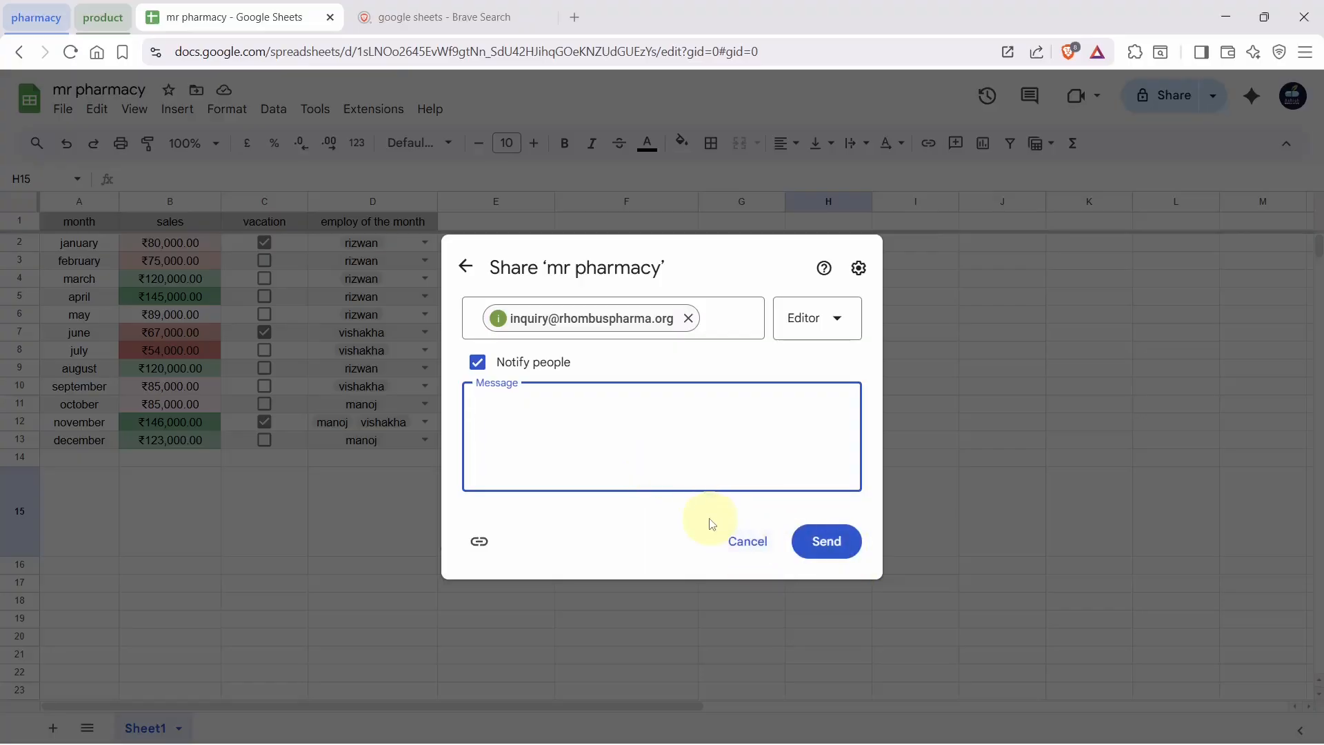
click(480, 542)
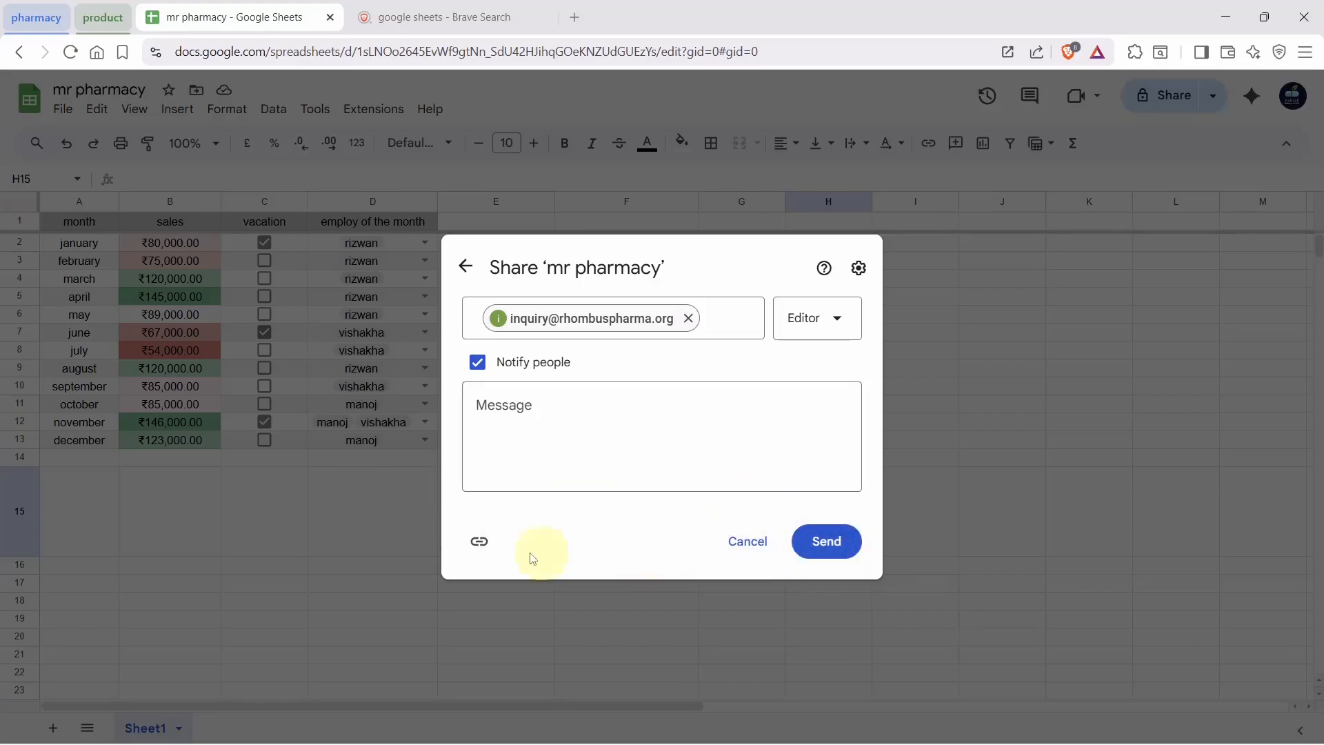
click(481, 541)
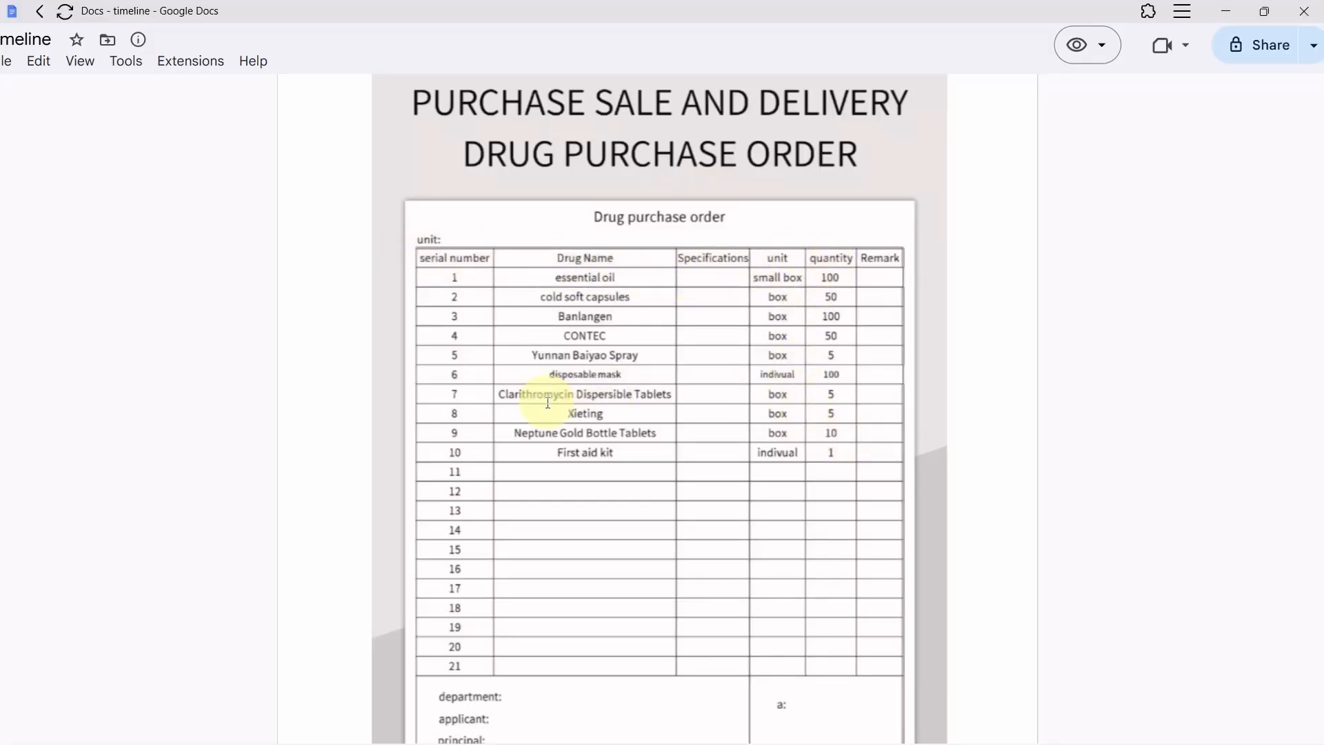
Scroll past the Drug Purchase Order table to the Drug Use Registration Form page
scroll(548, 403, down, 3)
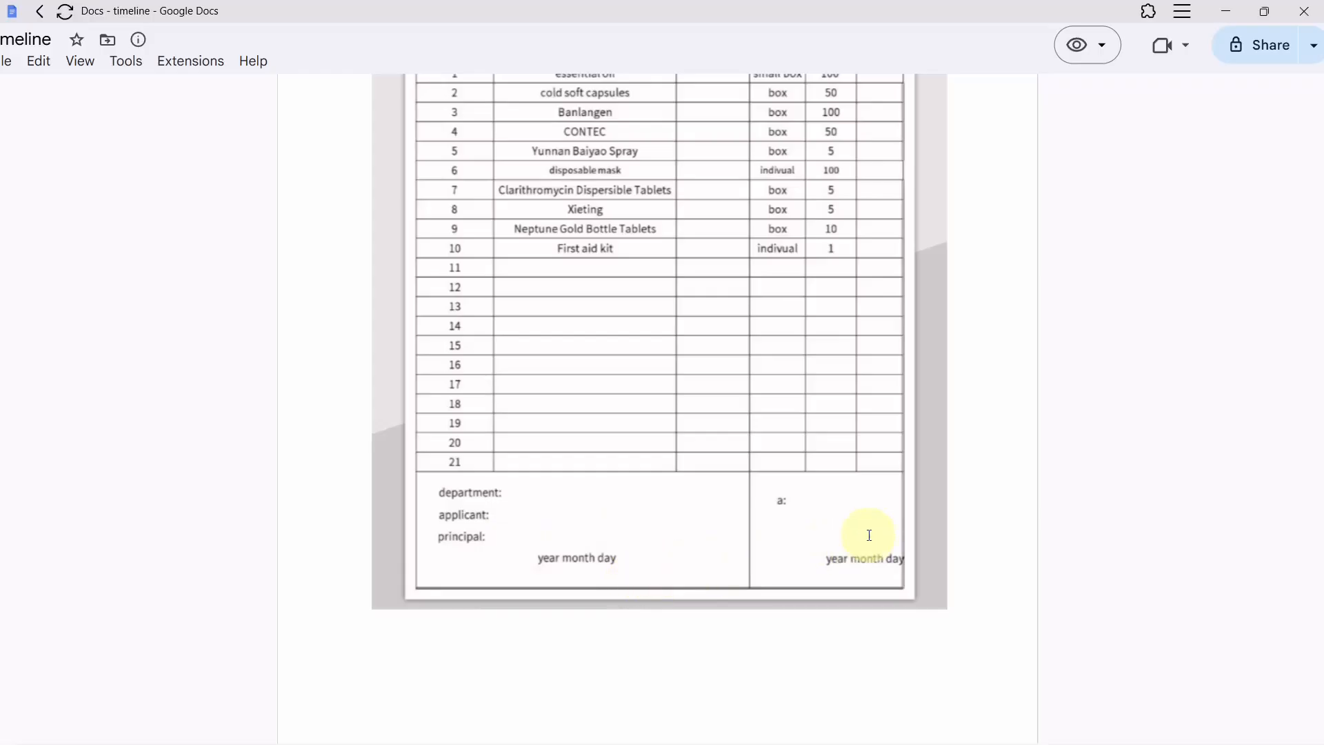
scroll(867, 535, down, 1)
scroll(870, 536, down, 9)
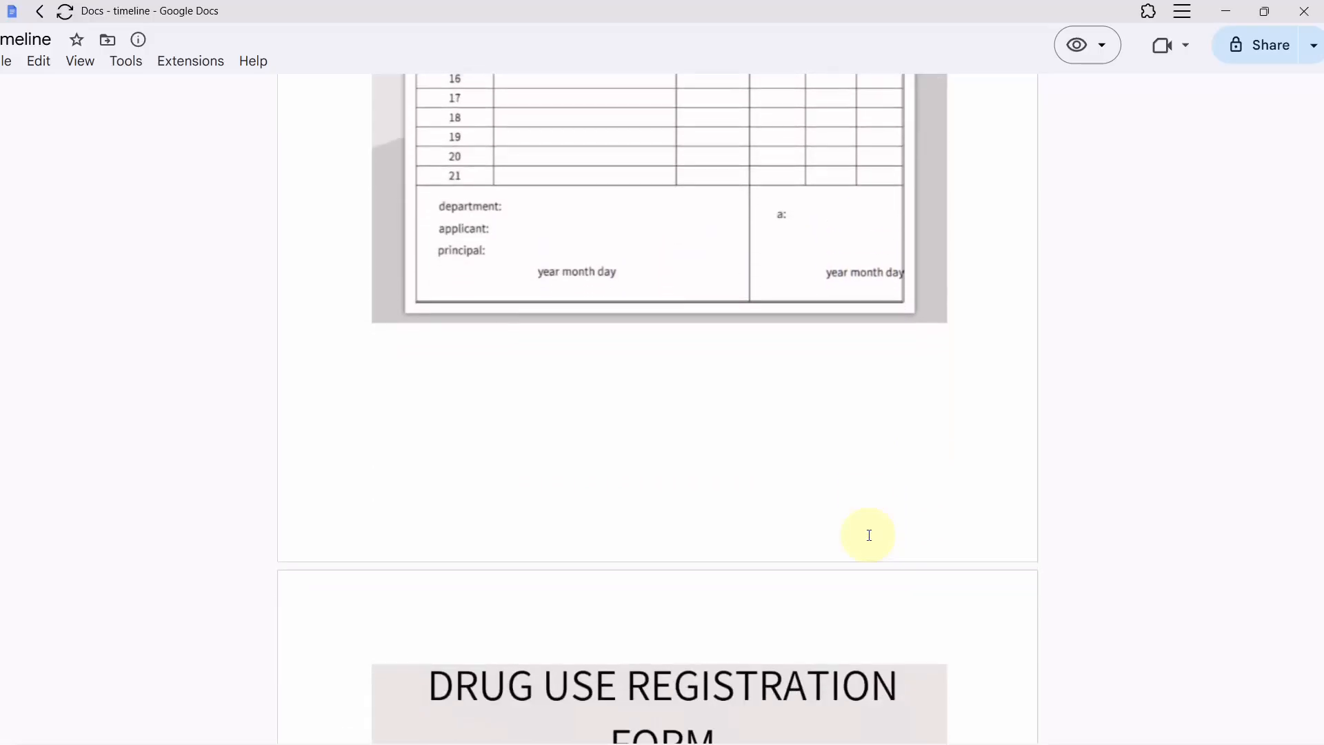
scroll(870, 536, down, 1)
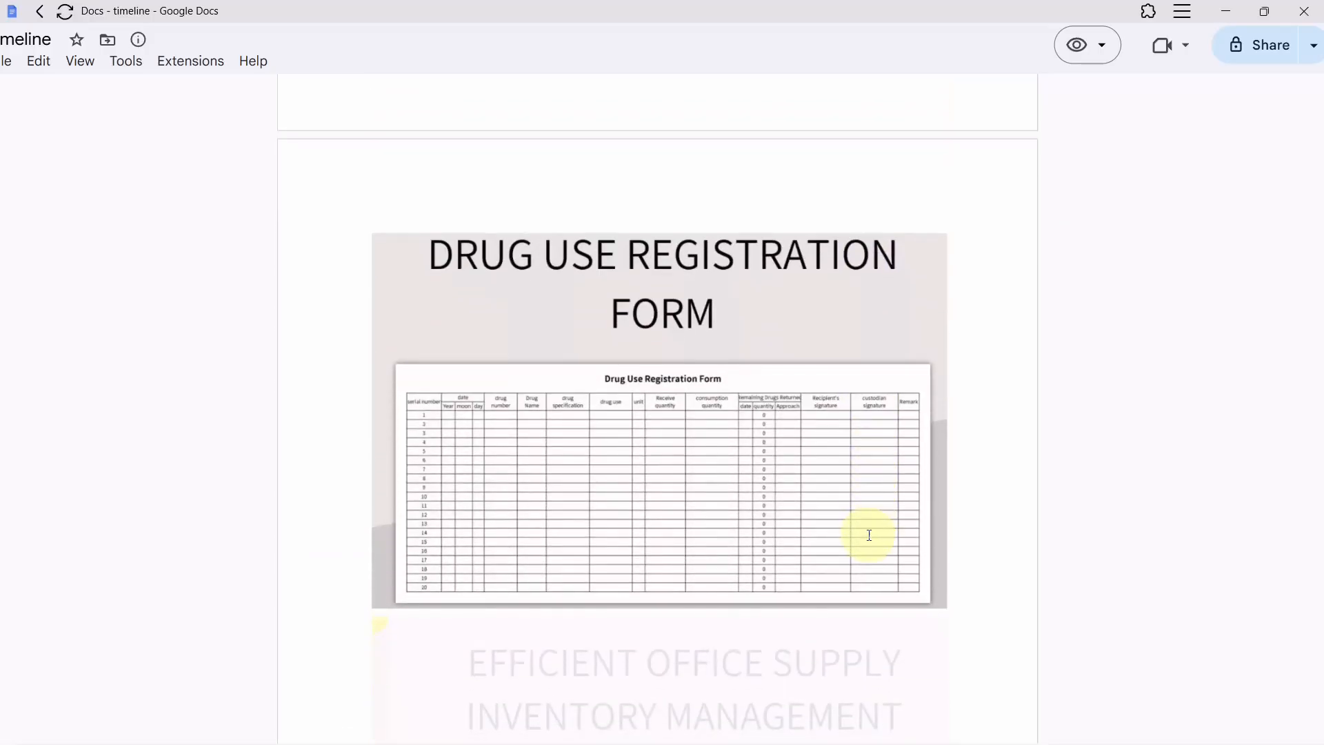
scroll(869, 535, up, 5)
scroll(869, 535, left, 1)
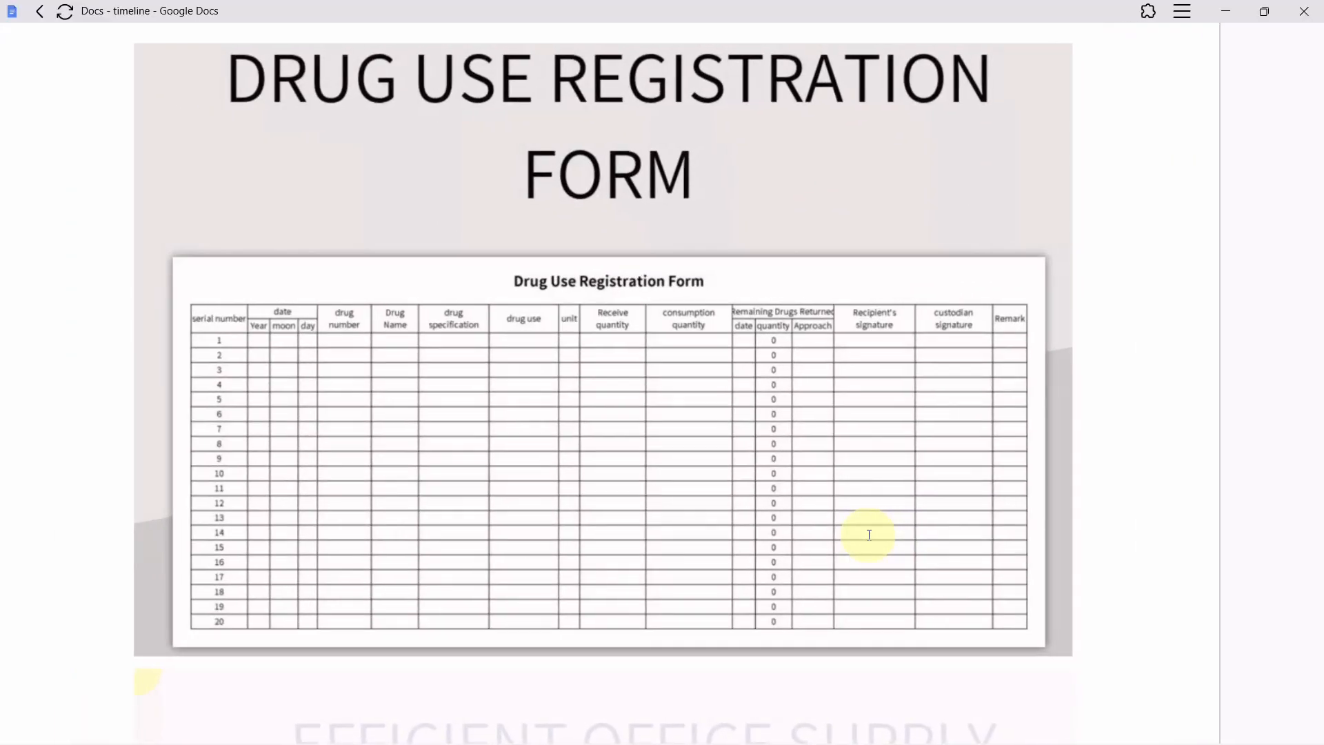